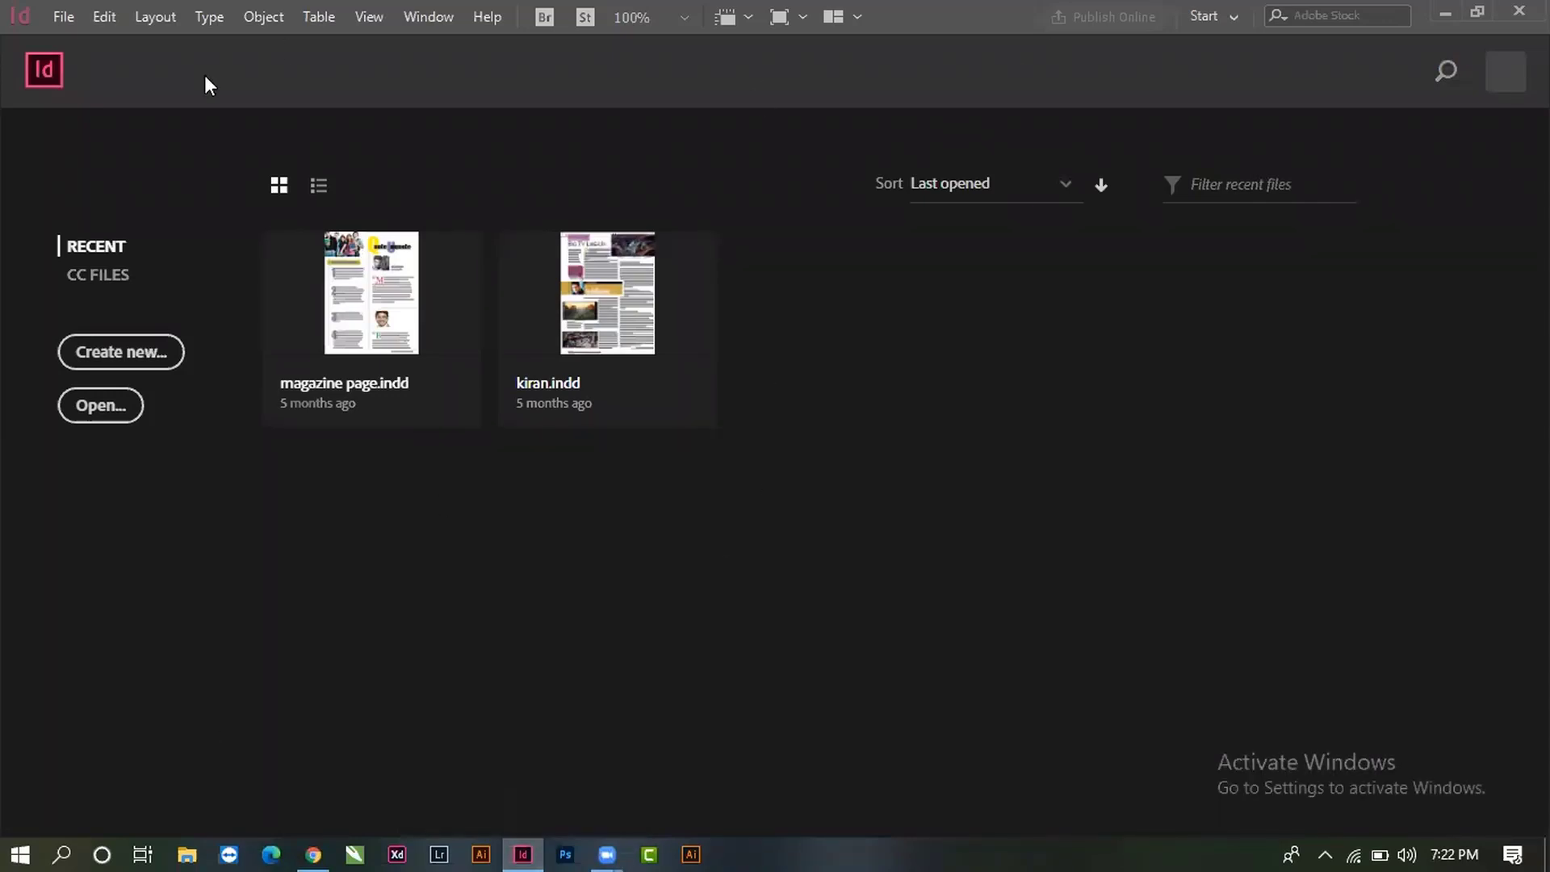
pyautogui.click(521, 838)
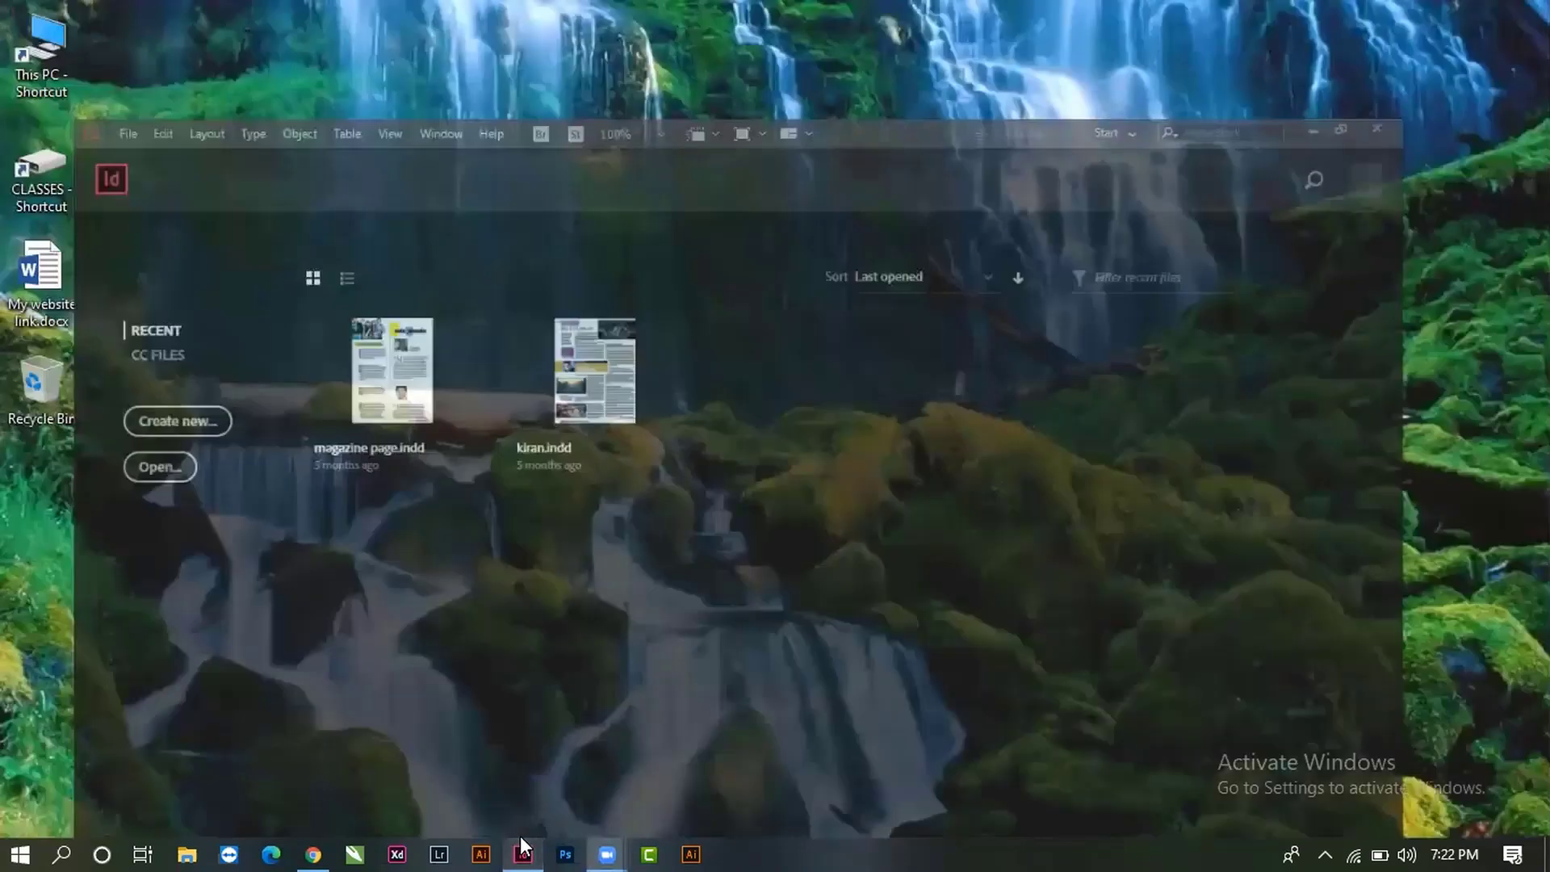
pyautogui.click(521, 838)
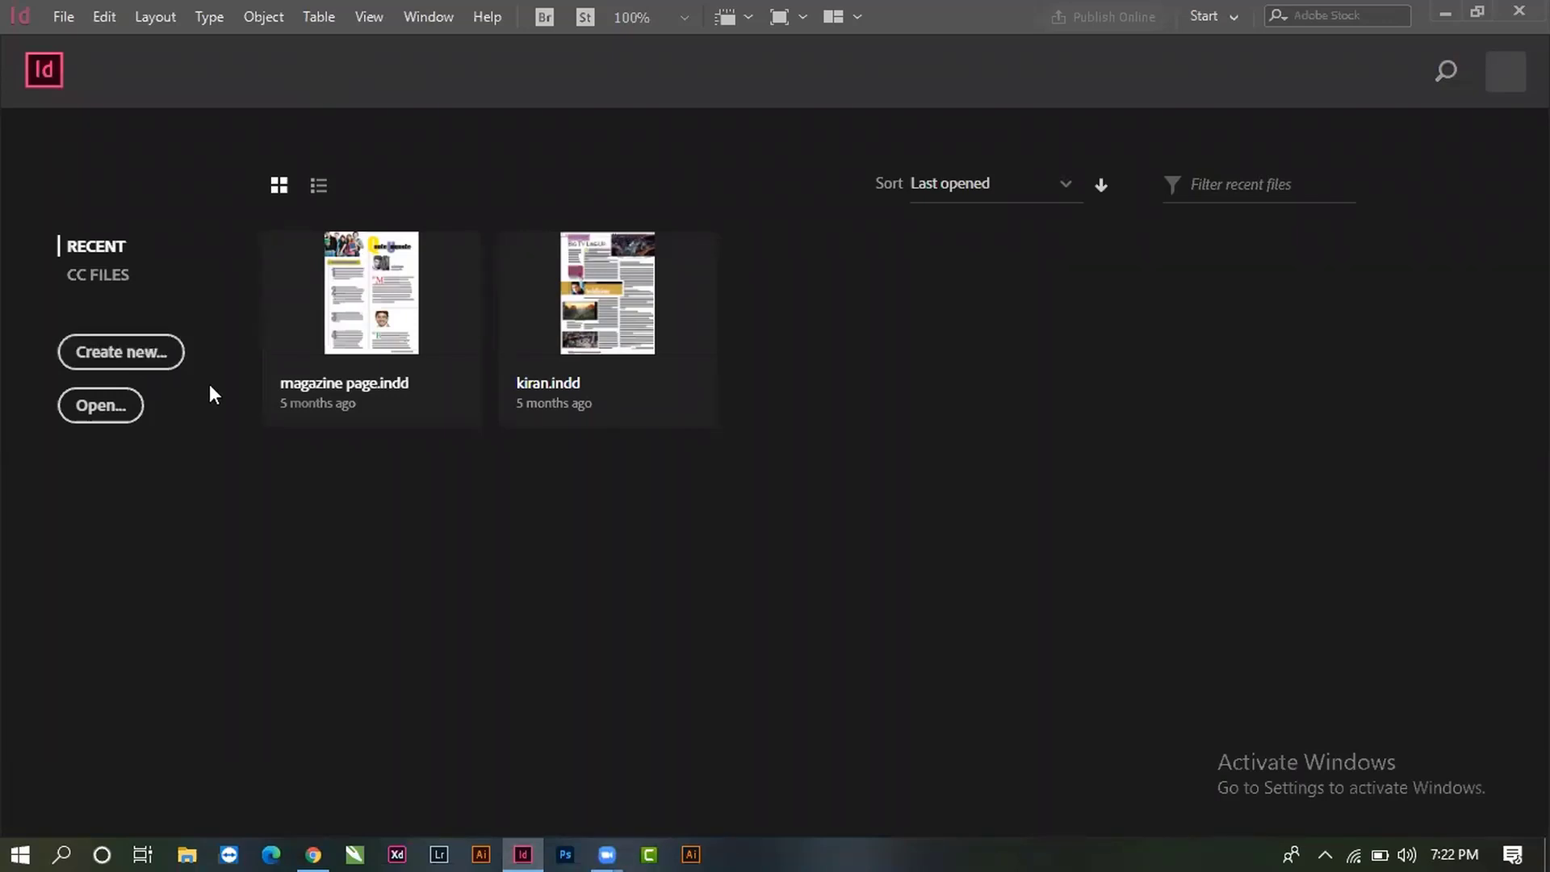
# - Start setting up a new document
pyautogui.click(65, 16)
pyautogui.moveTo(107, 51)
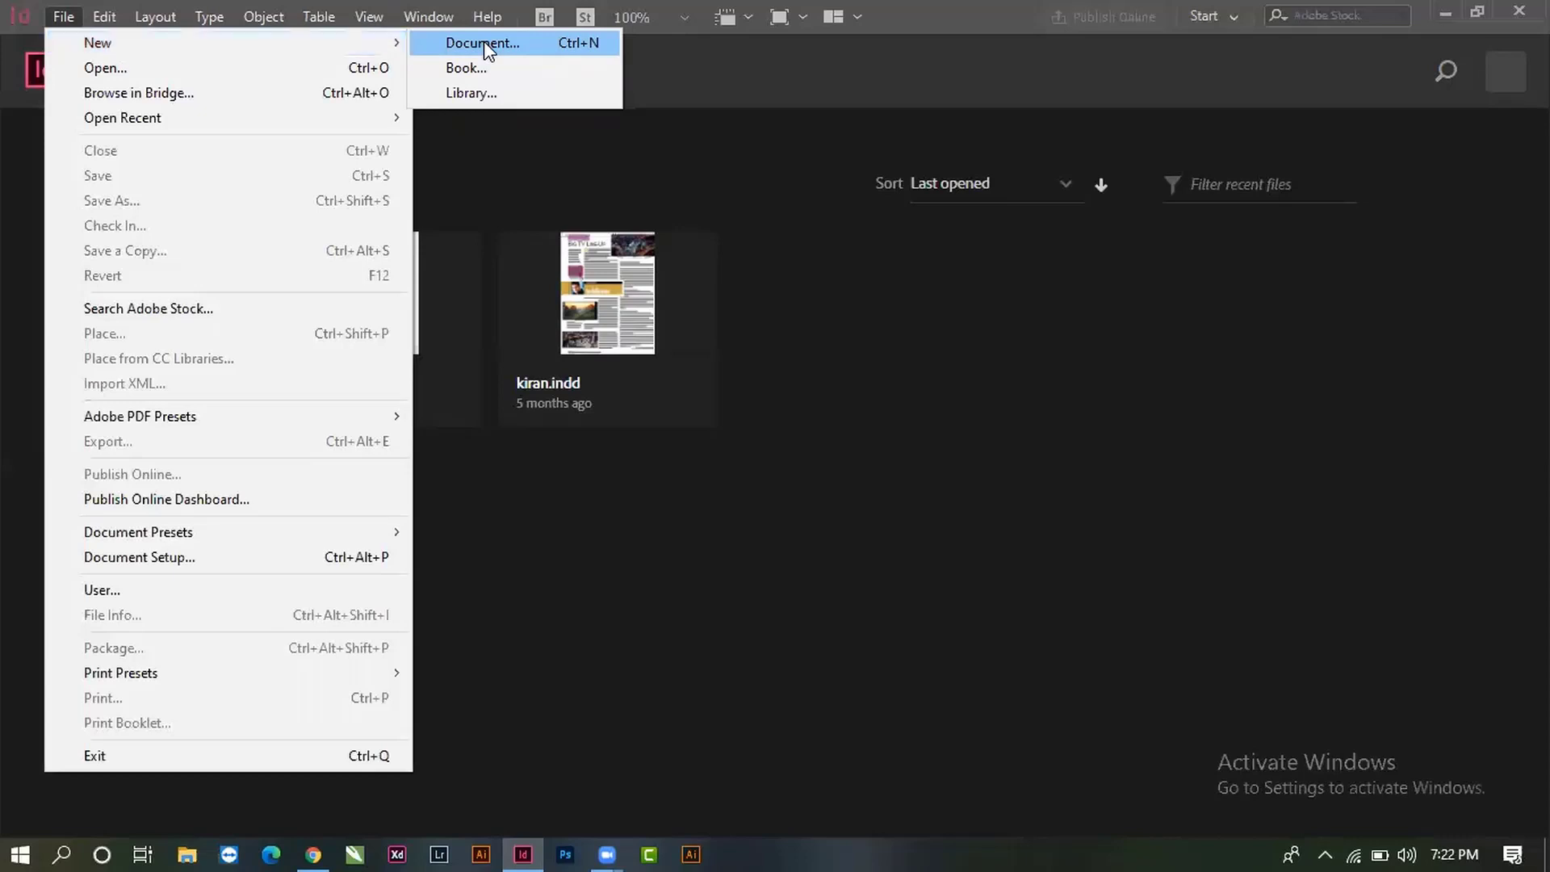
pyautogui.click(484, 44)
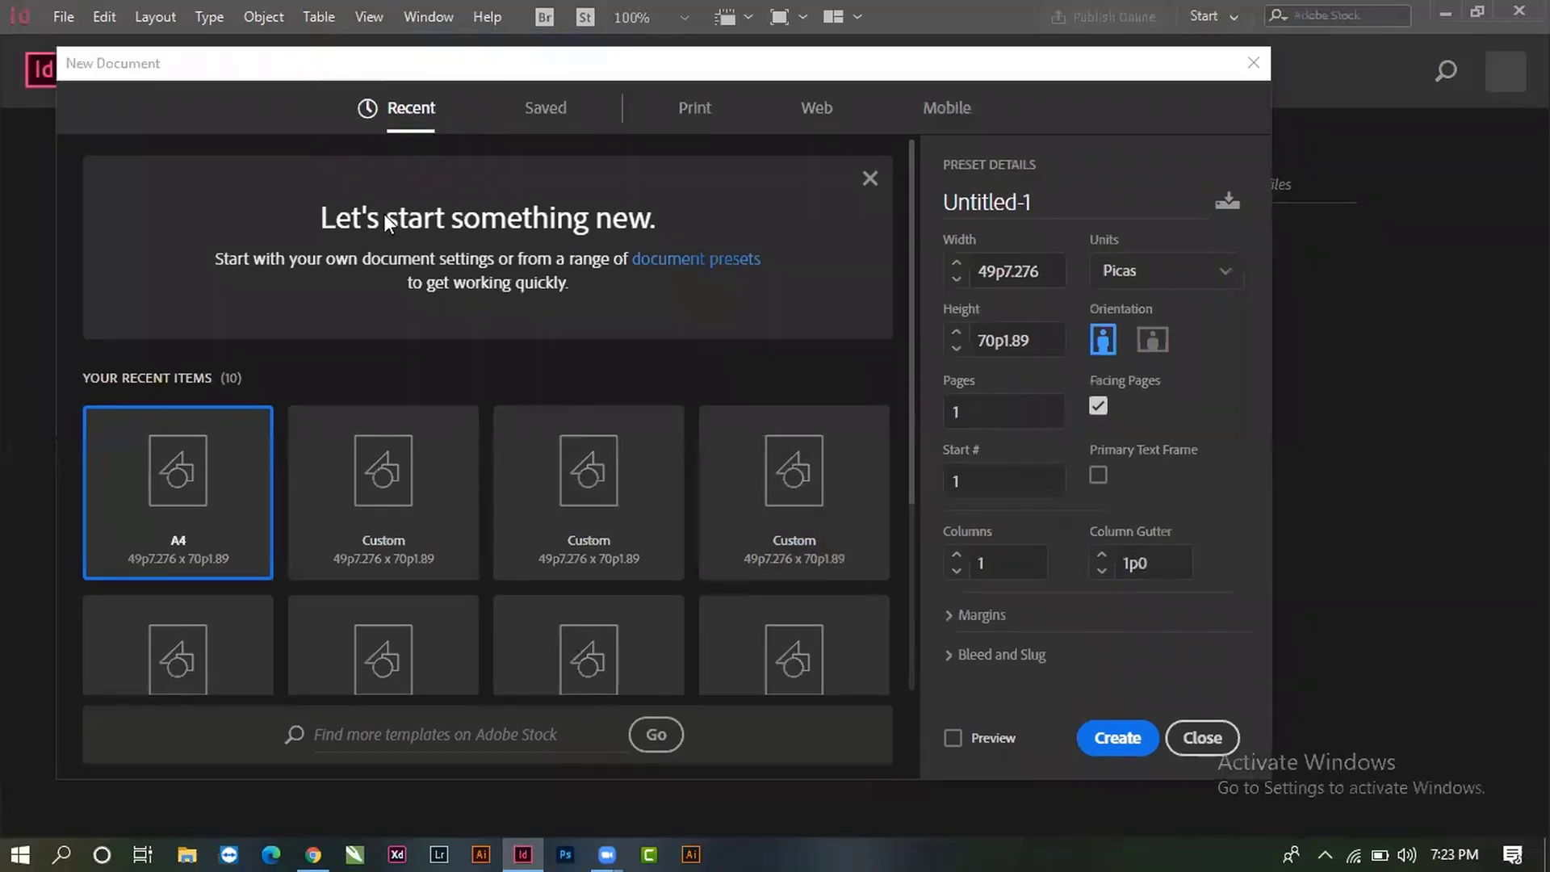
# - Look through the recent, saved, print, web and mobile document presets, ending on the print presets
pyautogui.scroll(-3, 275, 598)
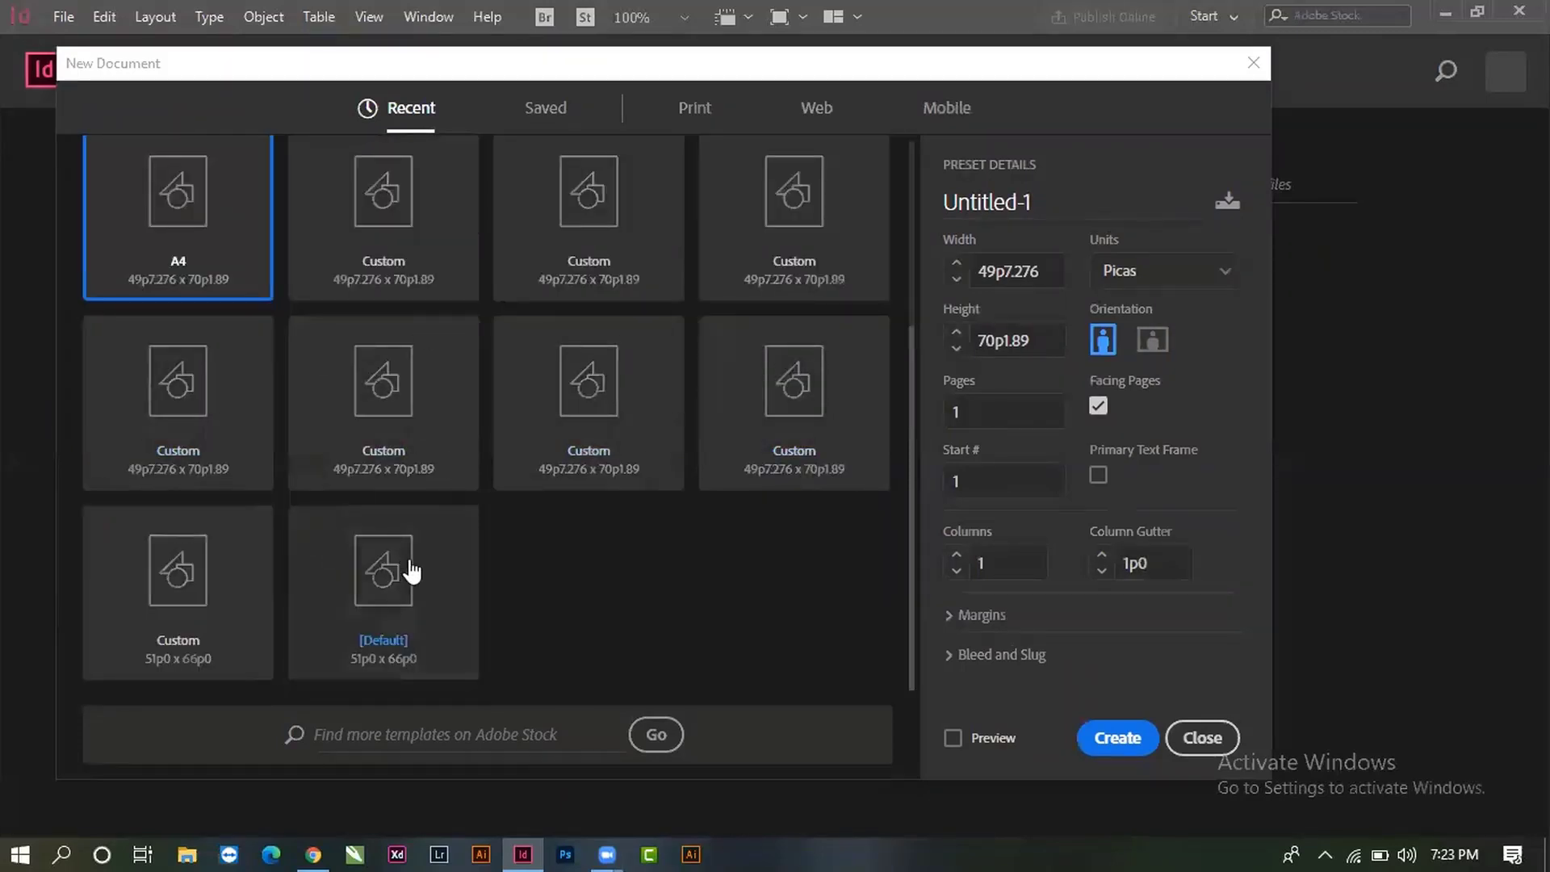
pyautogui.scroll(3, 412, 572)
pyautogui.click(546, 108)
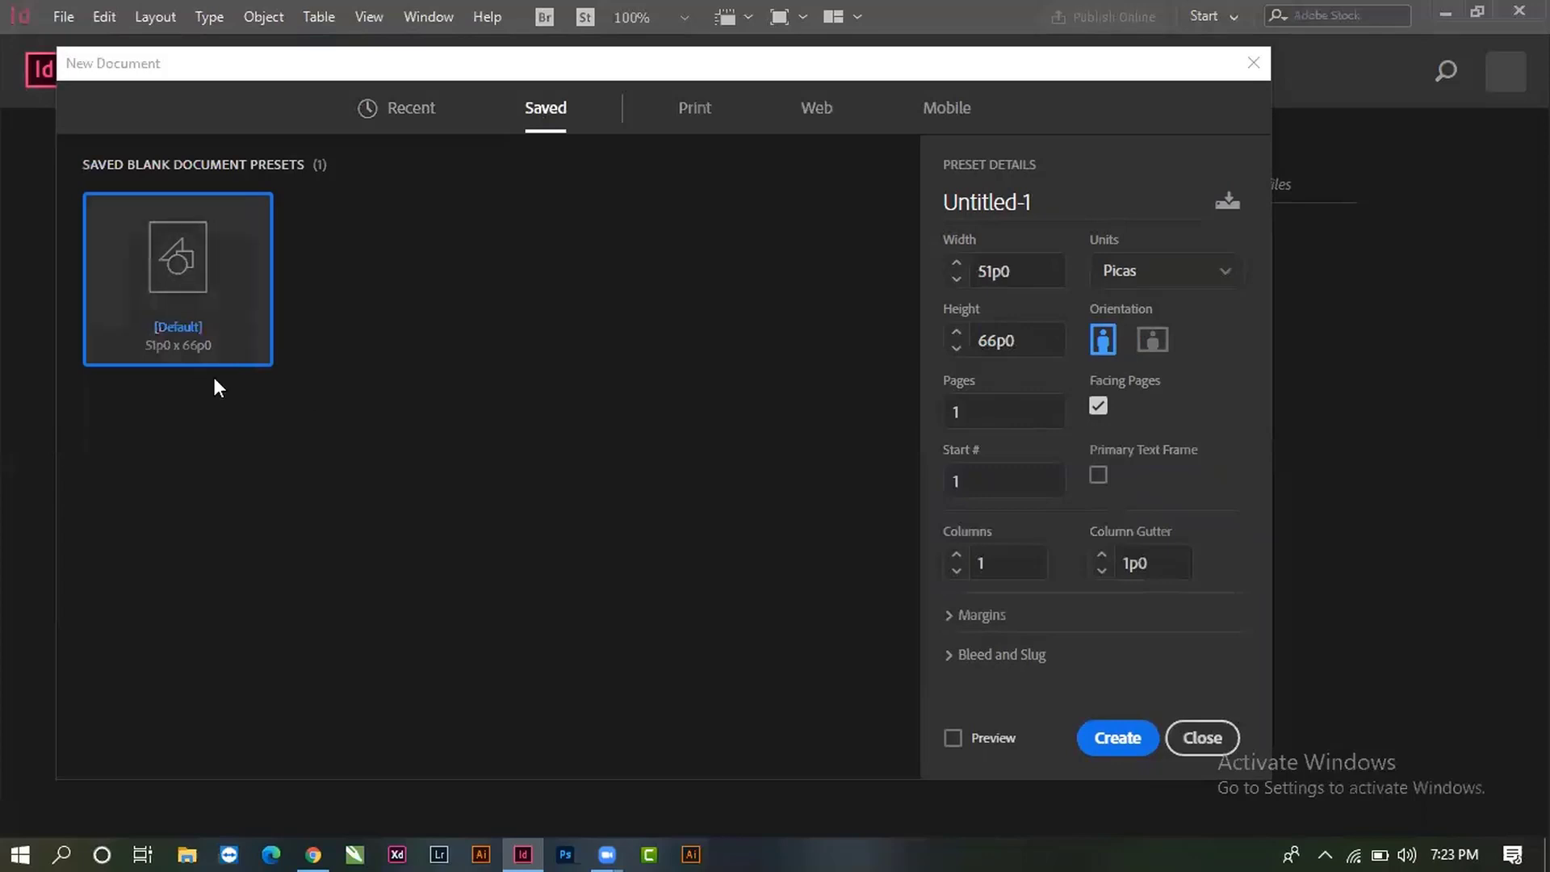
pyautogui.click(694, 113)
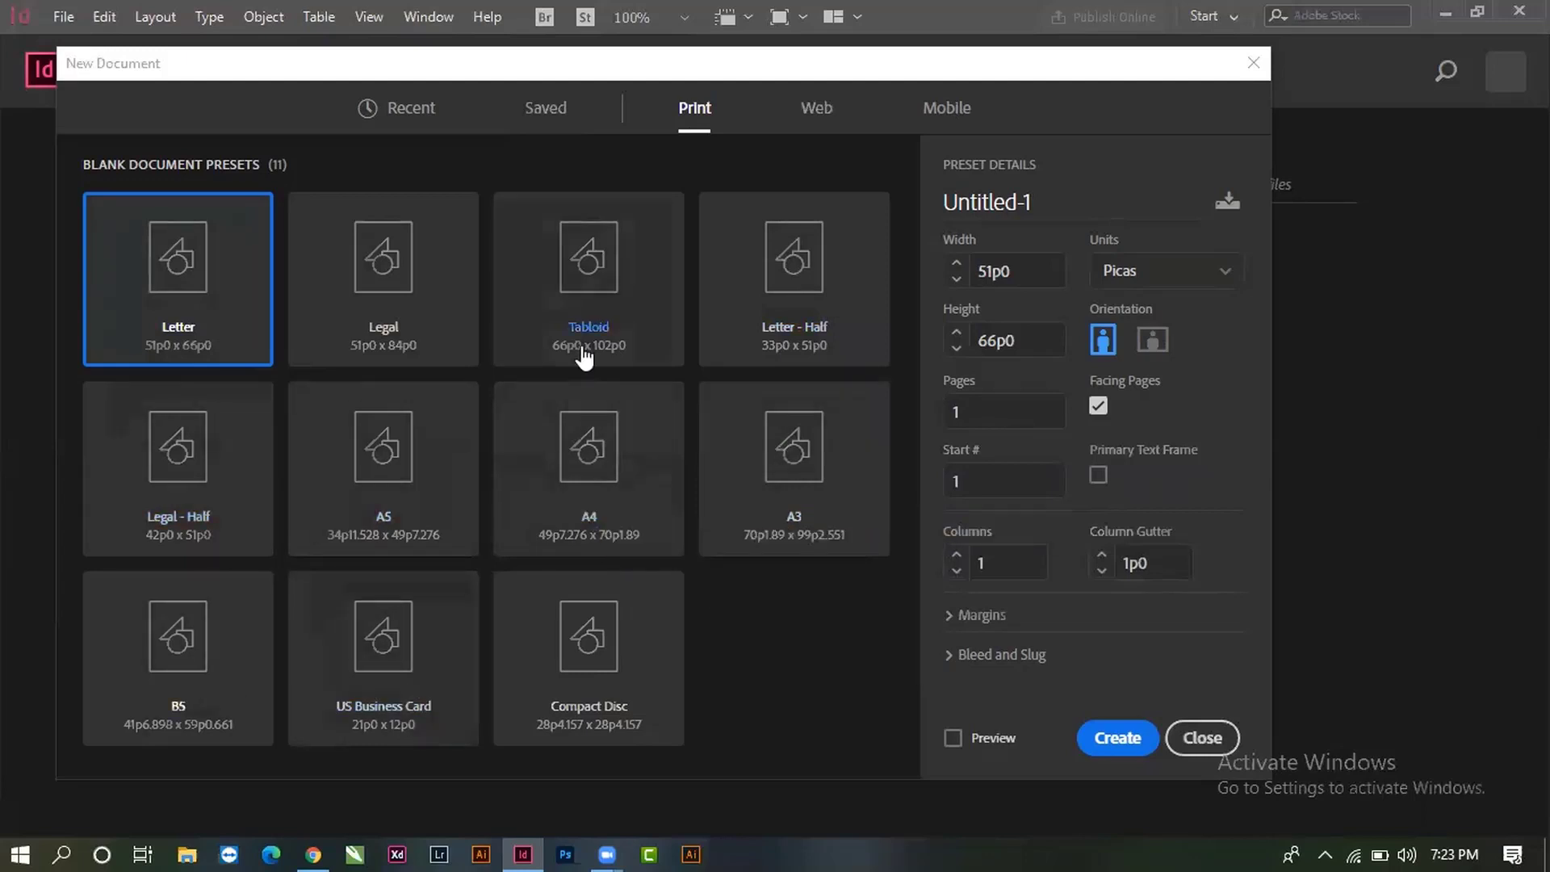
pyautogui.click(818, 120)
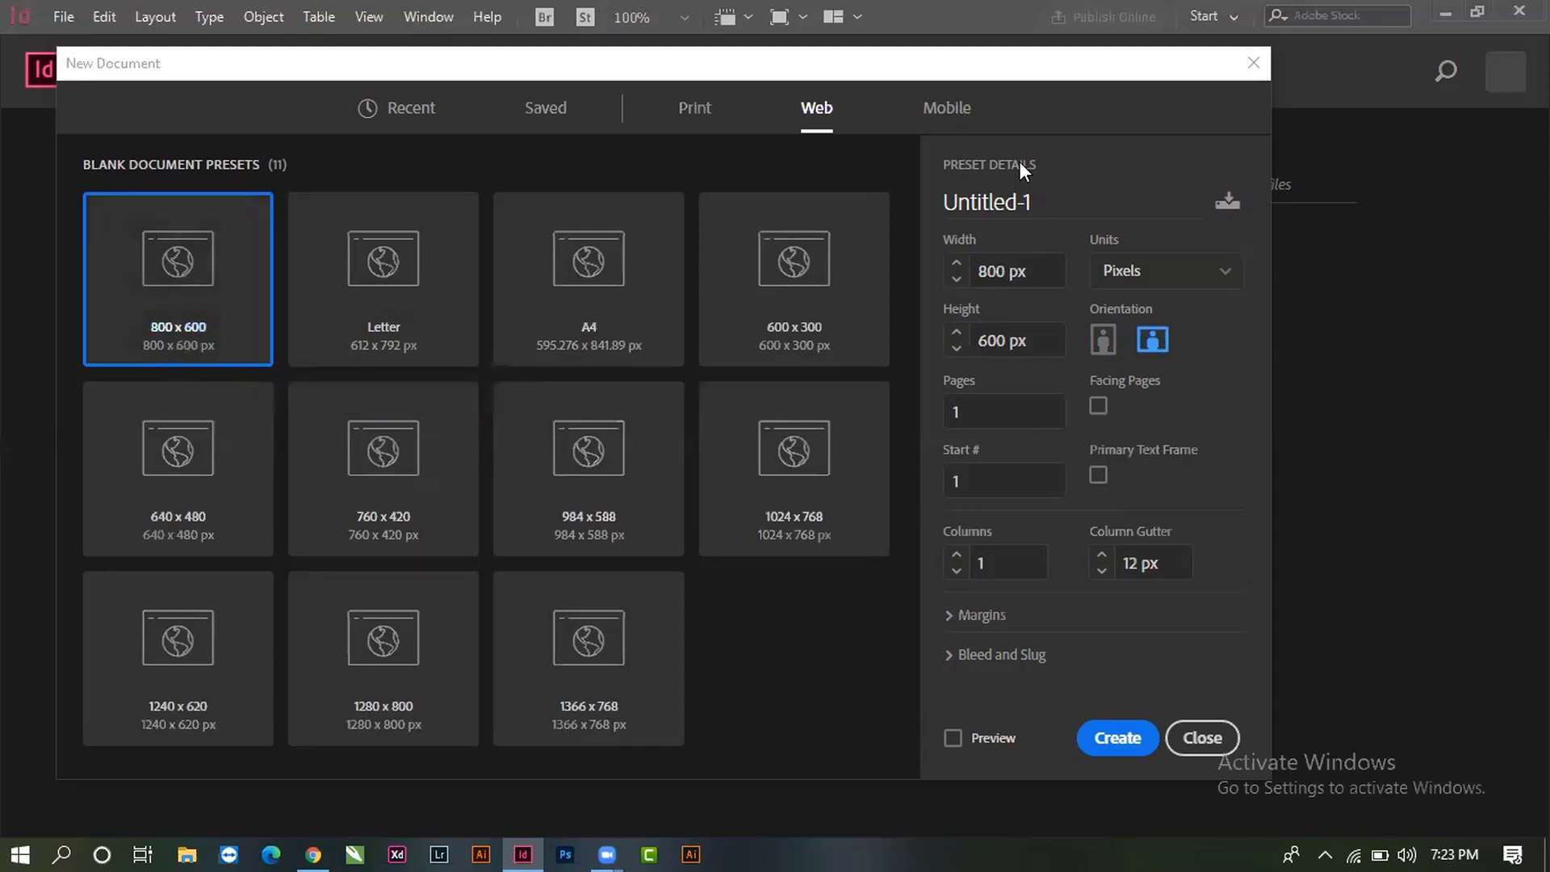
pyautogui.click(949, 112)
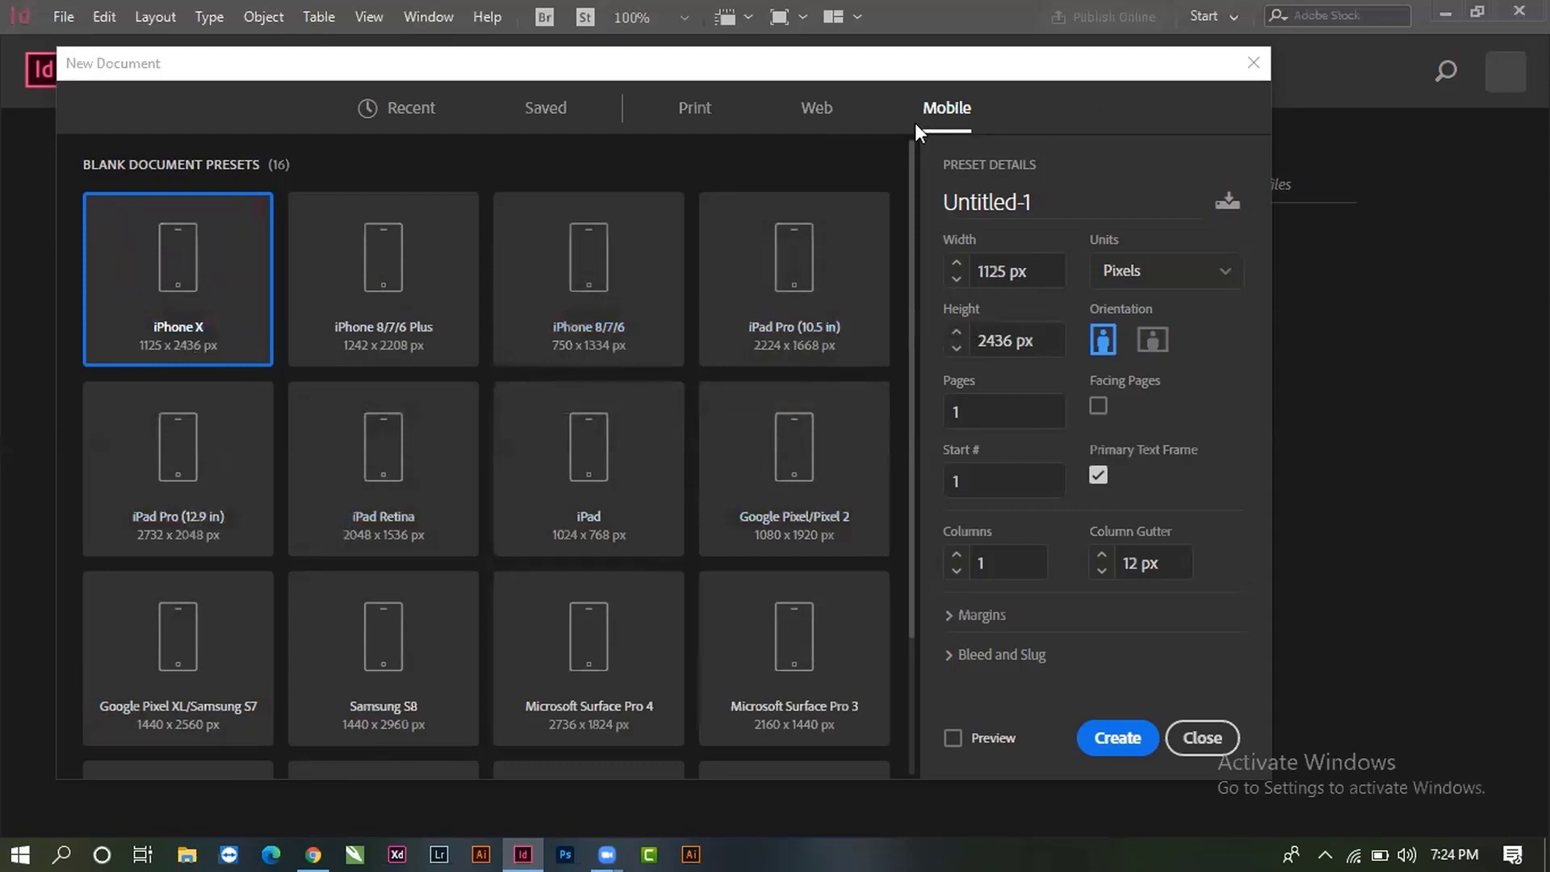
pyautogui.click(817, 108)
pyautogui.click(695, 112)
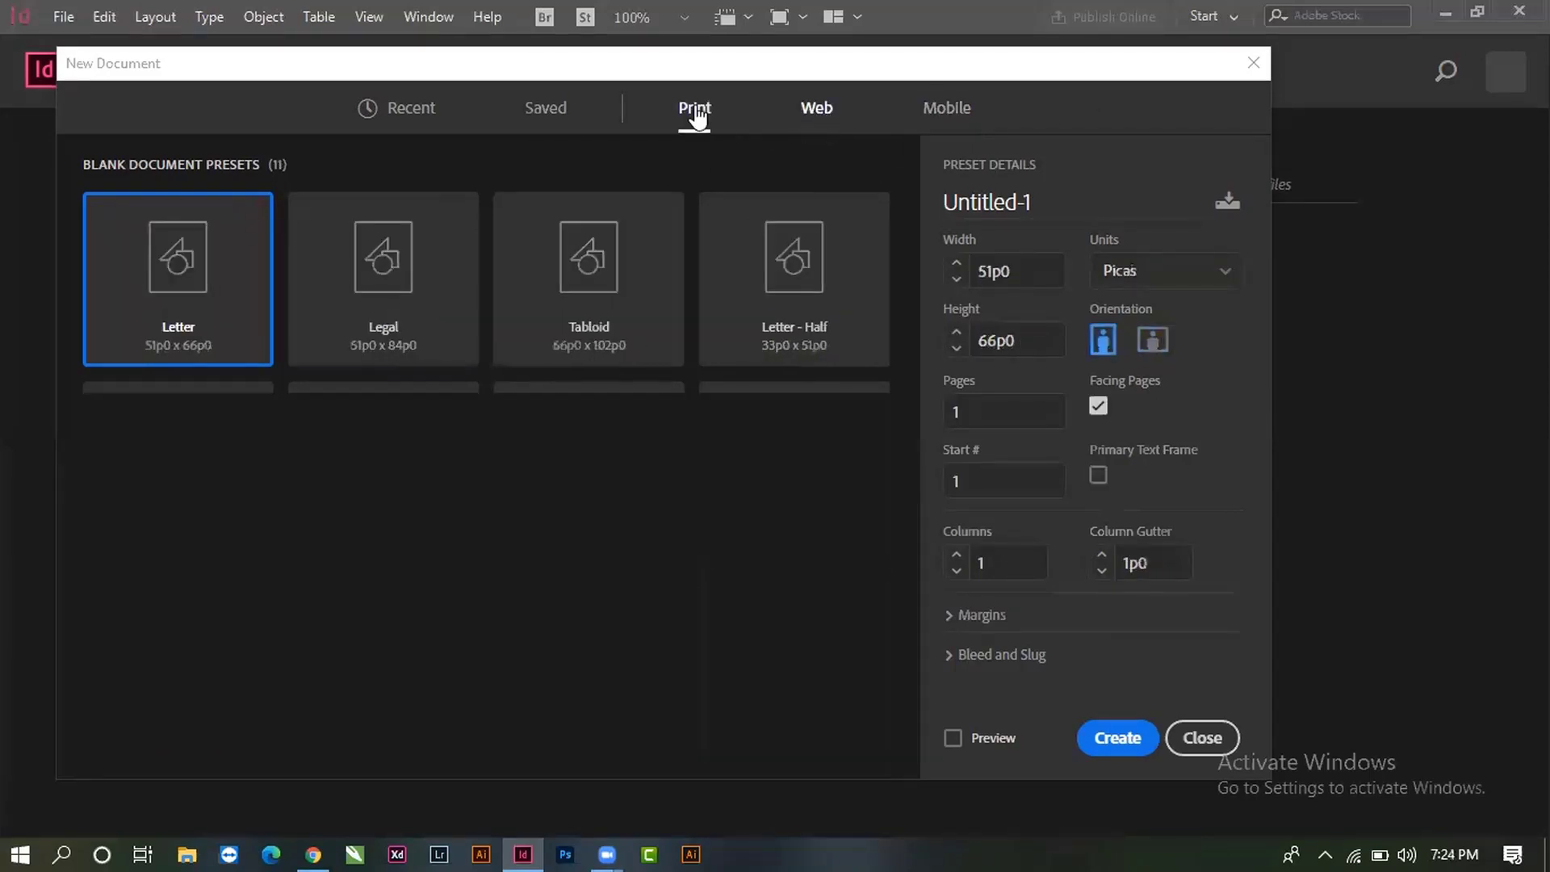
# - Try the Tabloid print preset, return to Letter and set its units to inches
pyautogui.click(1157, 275)
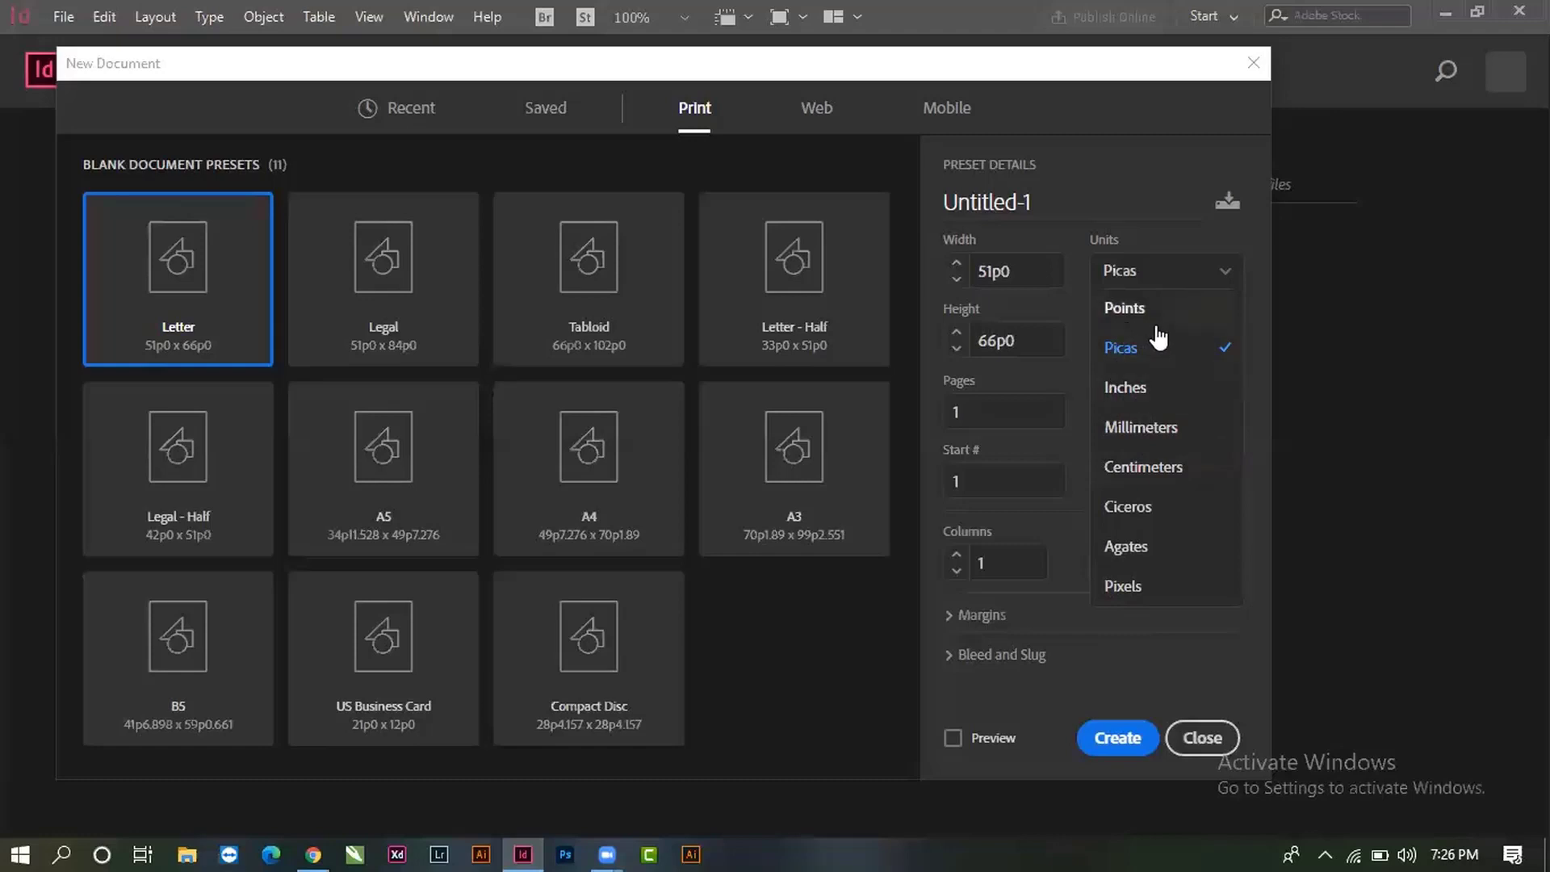
pyautogui.click(1150, 147)
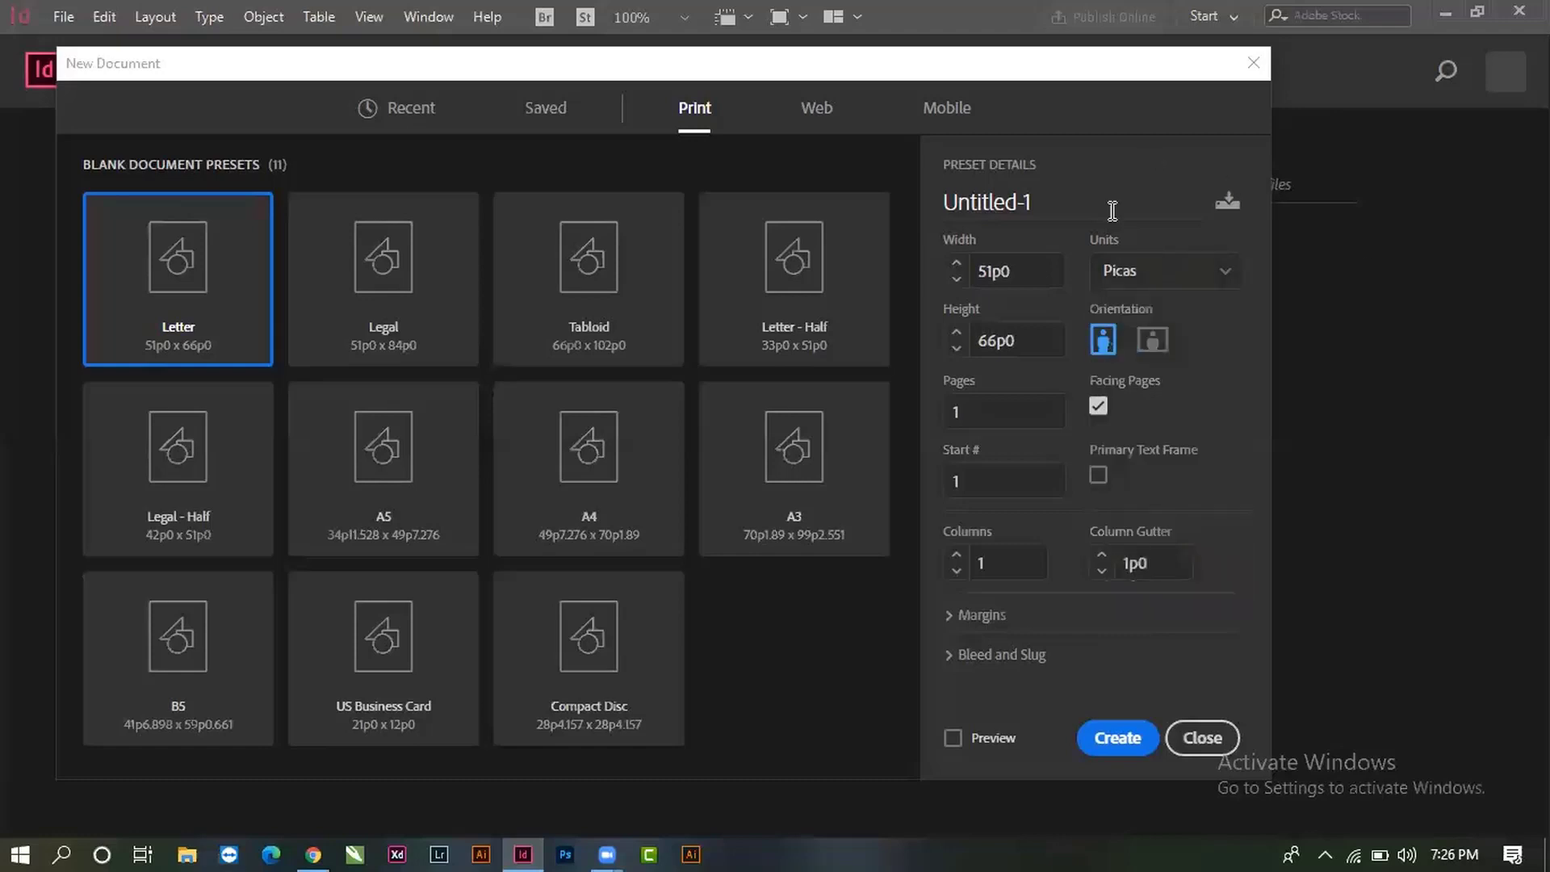
pyautogui.click(596, 304)
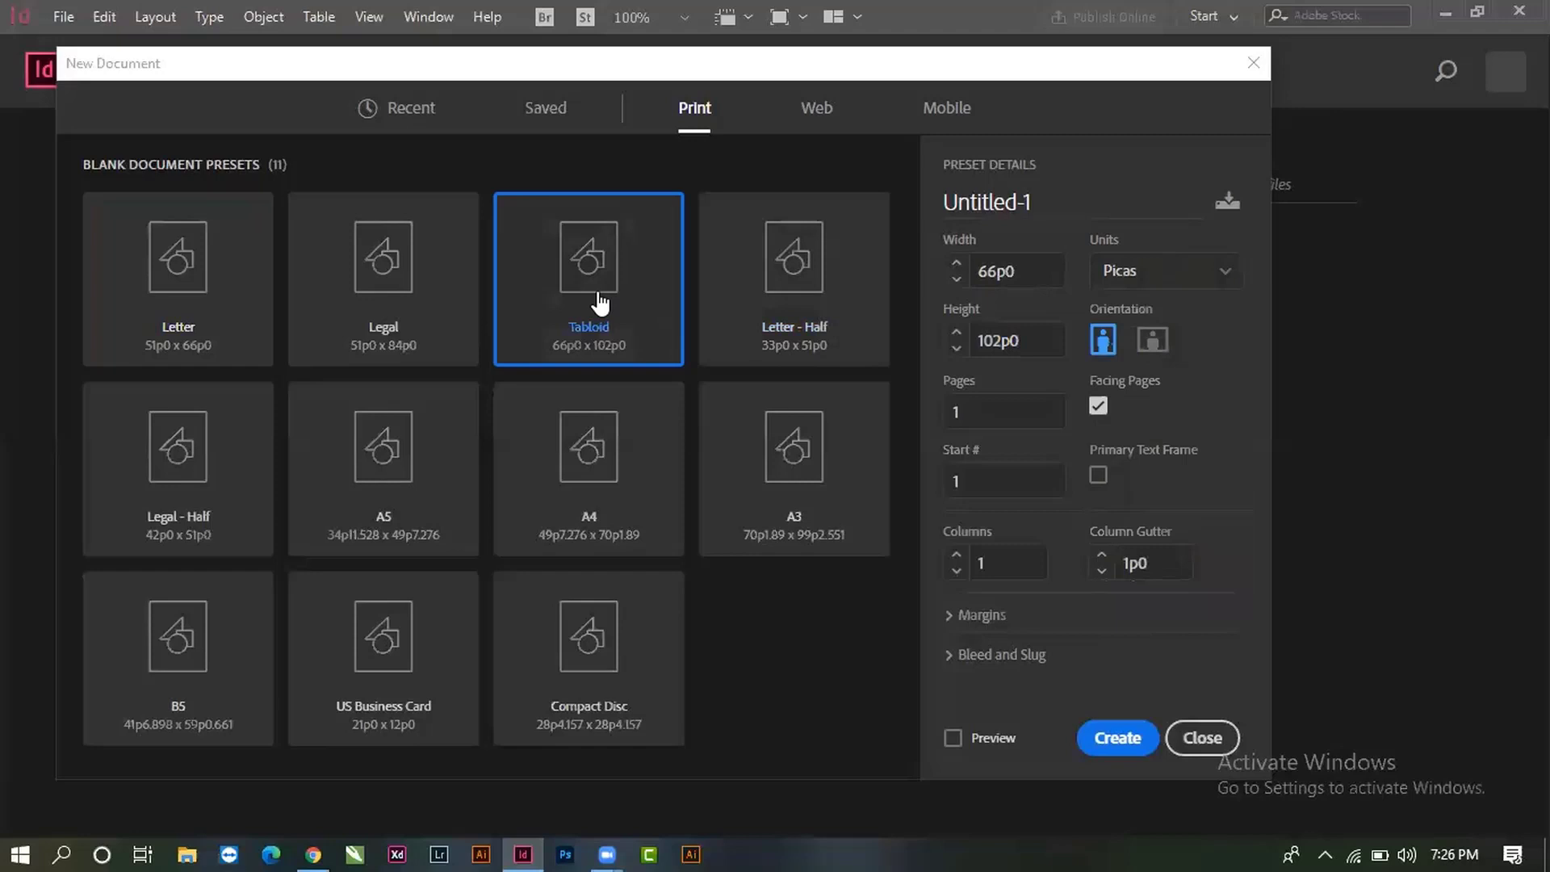
pyautogui.click(169, 317)
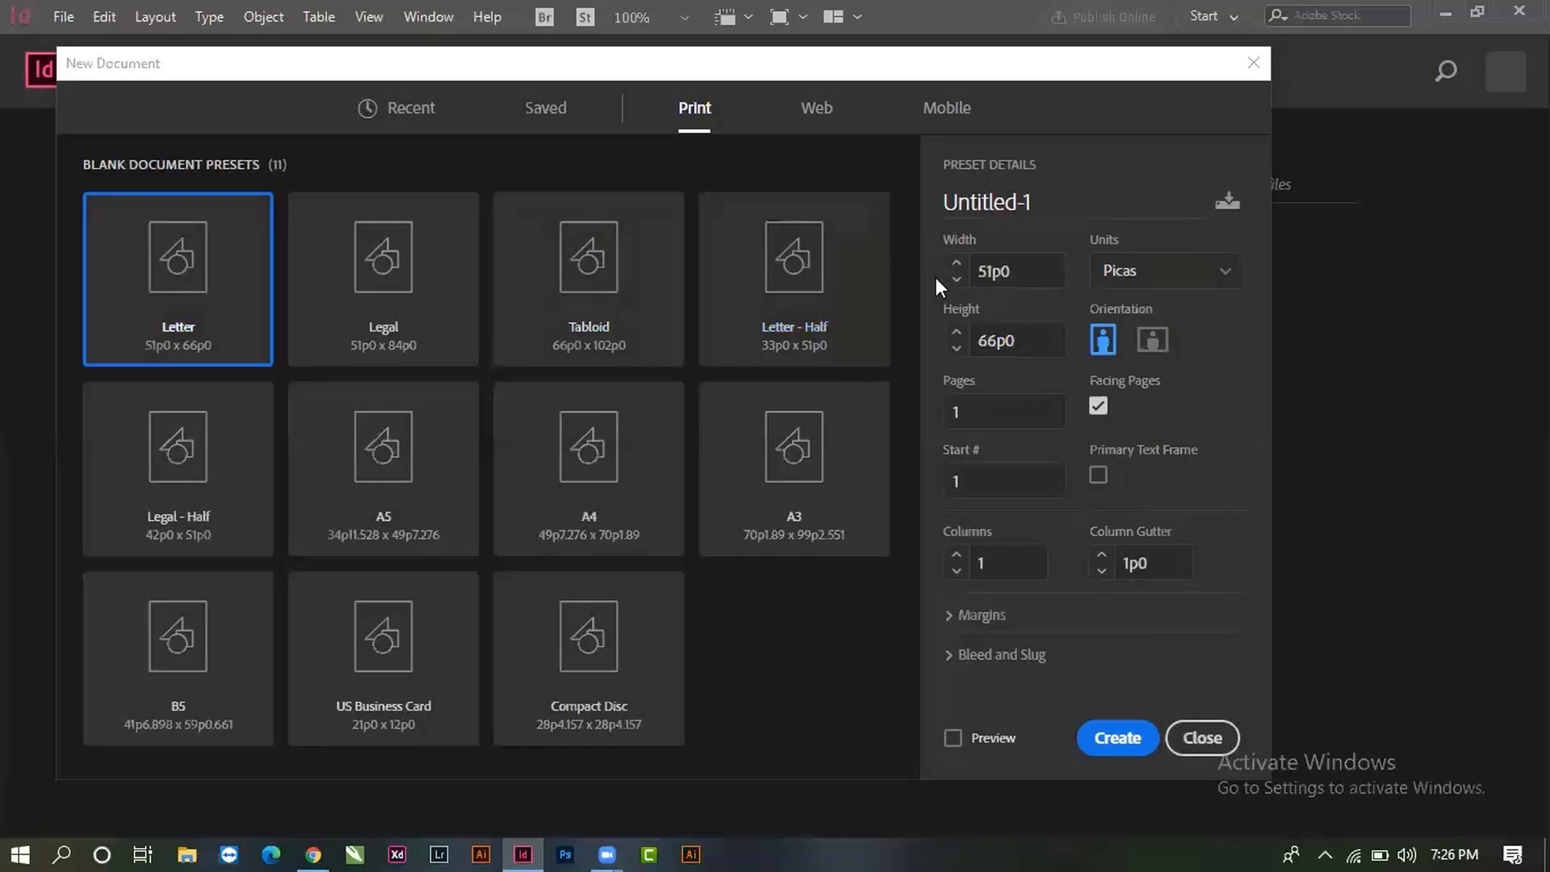
pyautogui.click(1132, 283)
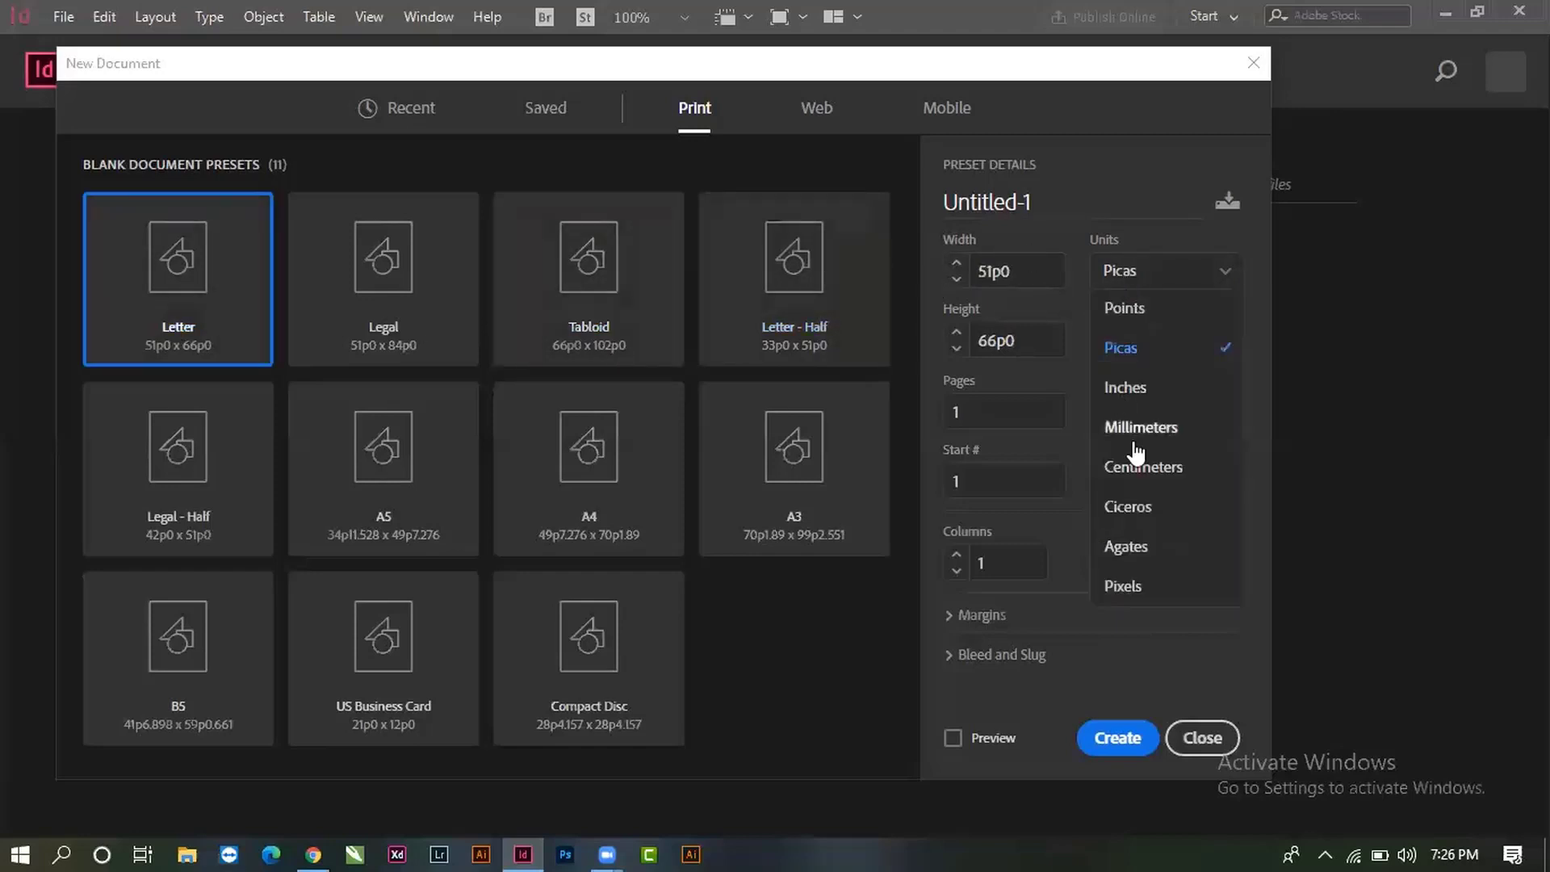
pyautogui.click(1135, 394)
# - Examine the width and height of the Letter preset in inches
pyautogui.click(1026, 272)
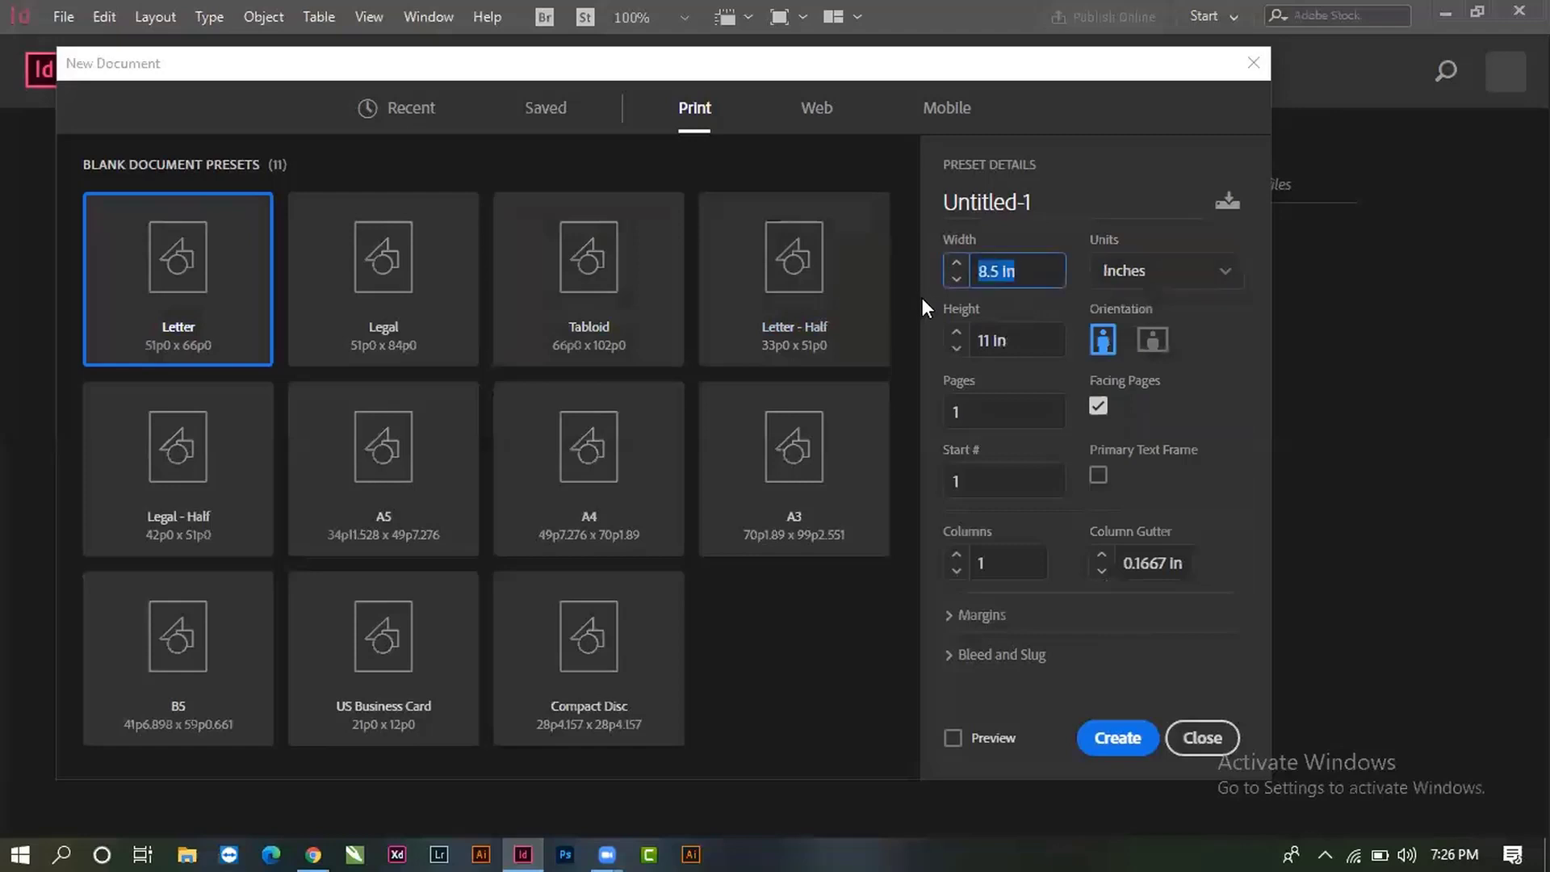
pyautogui.click(1019, 340)
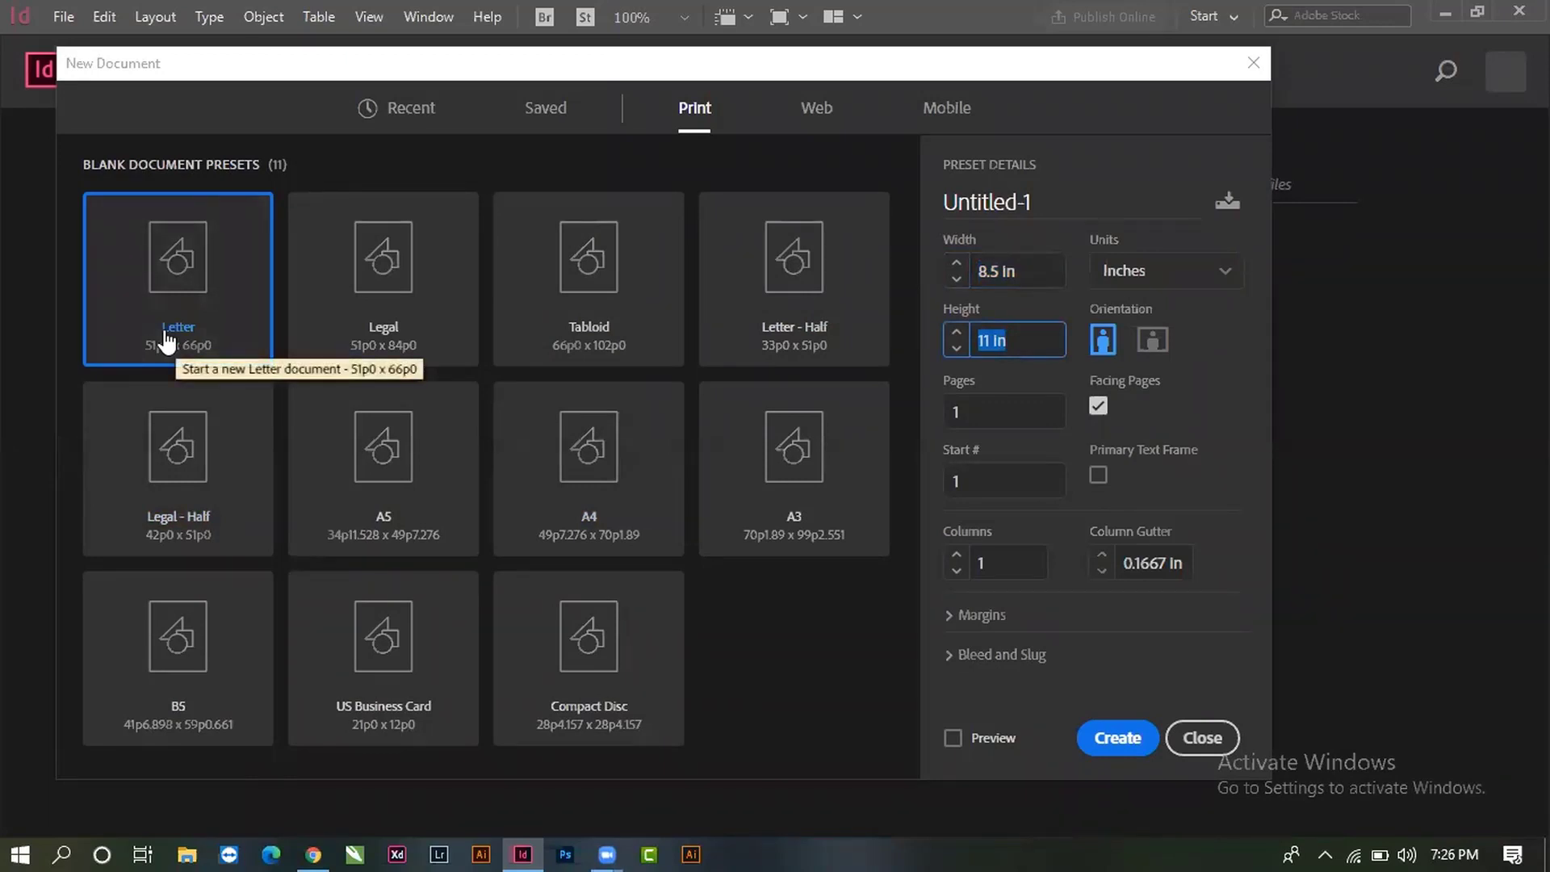
pyautogui.click(1038, 273)
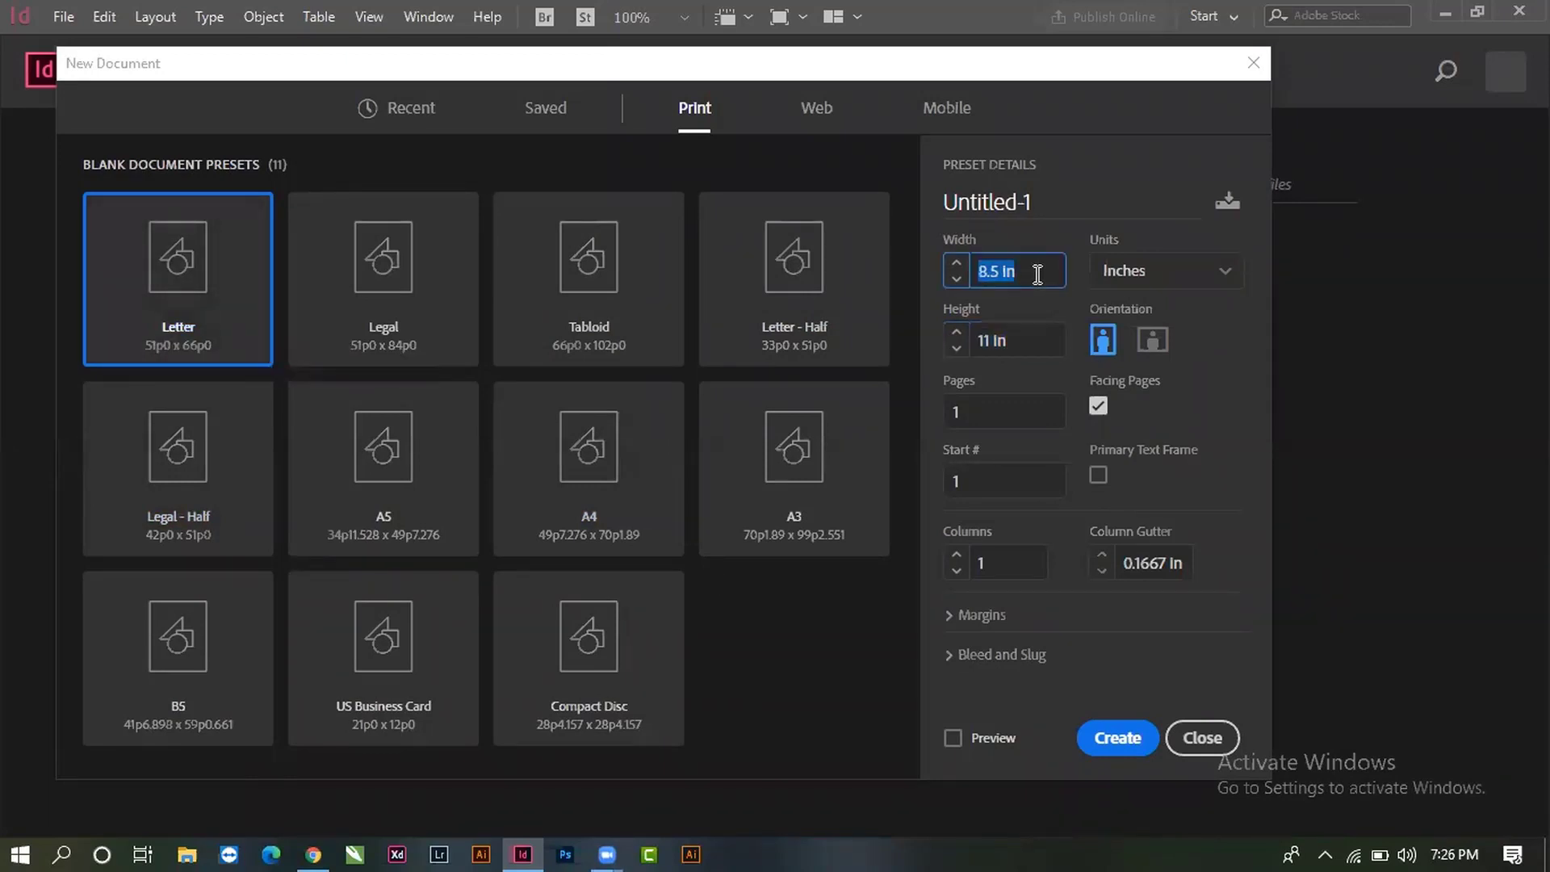
pyautogui.click(1017, 341)
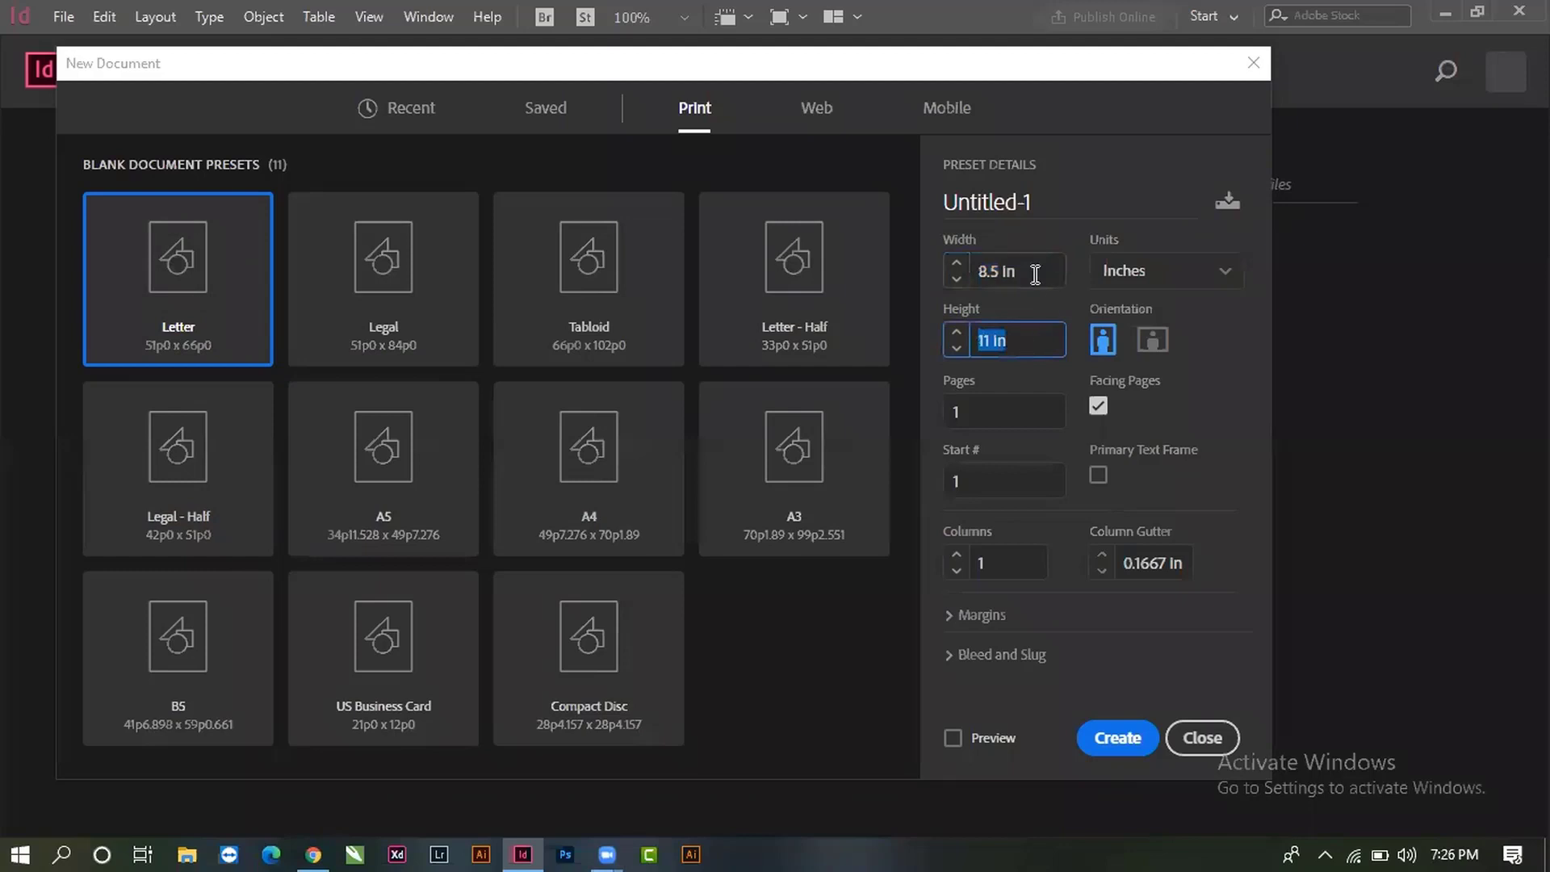
pyautogui.click(1036, 272)
pyautogui.click(1043, 343)
pyautogui.click(1044, 345)
pyautogui.click(1031, 271)
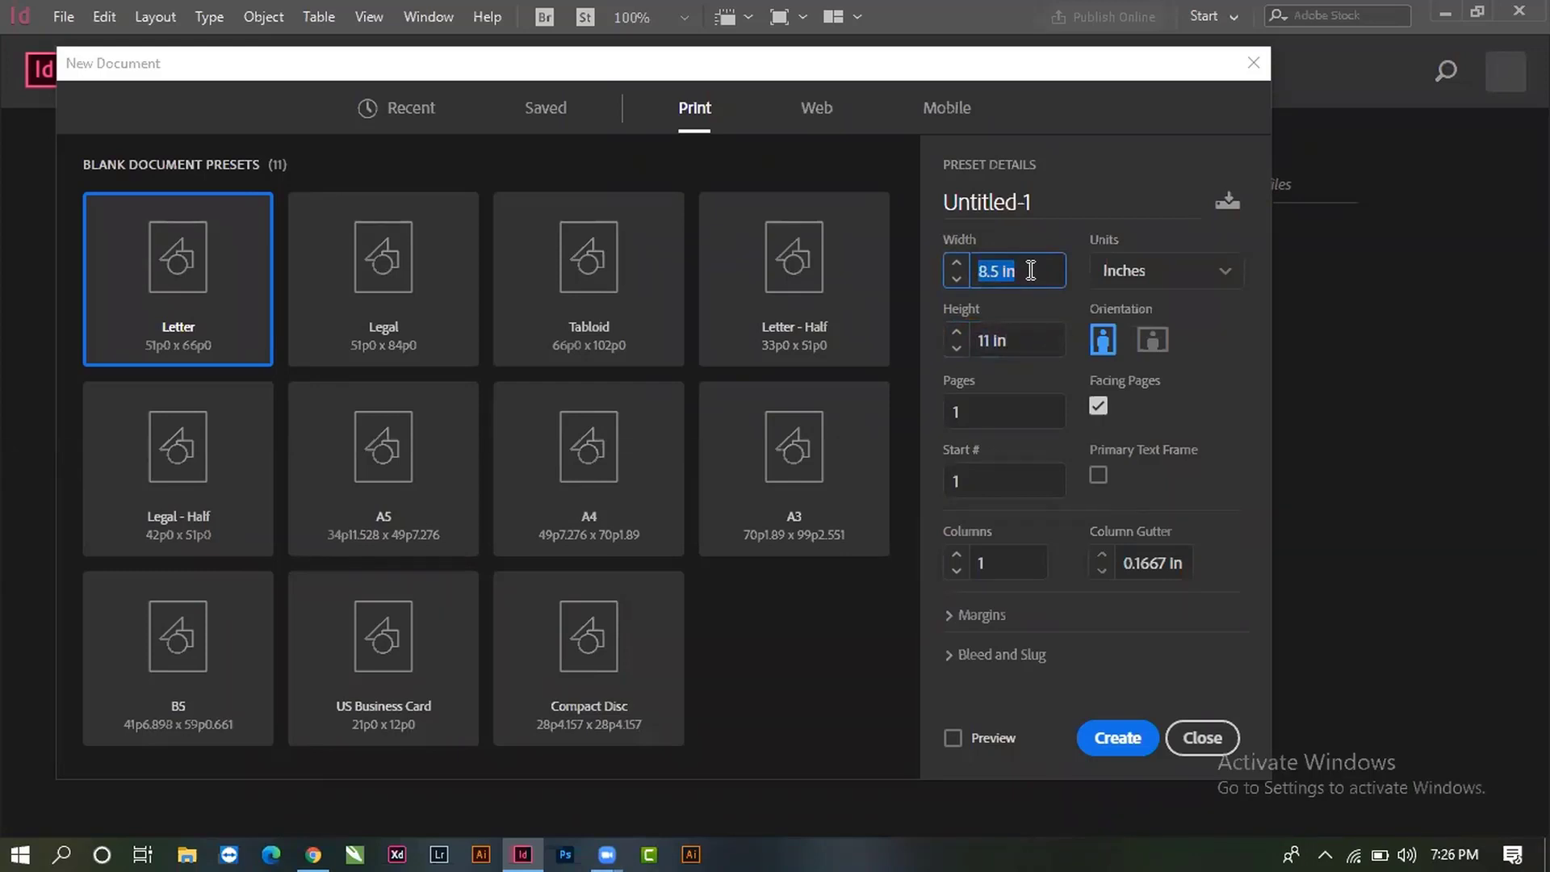
pyautogui.click(1032, 345)
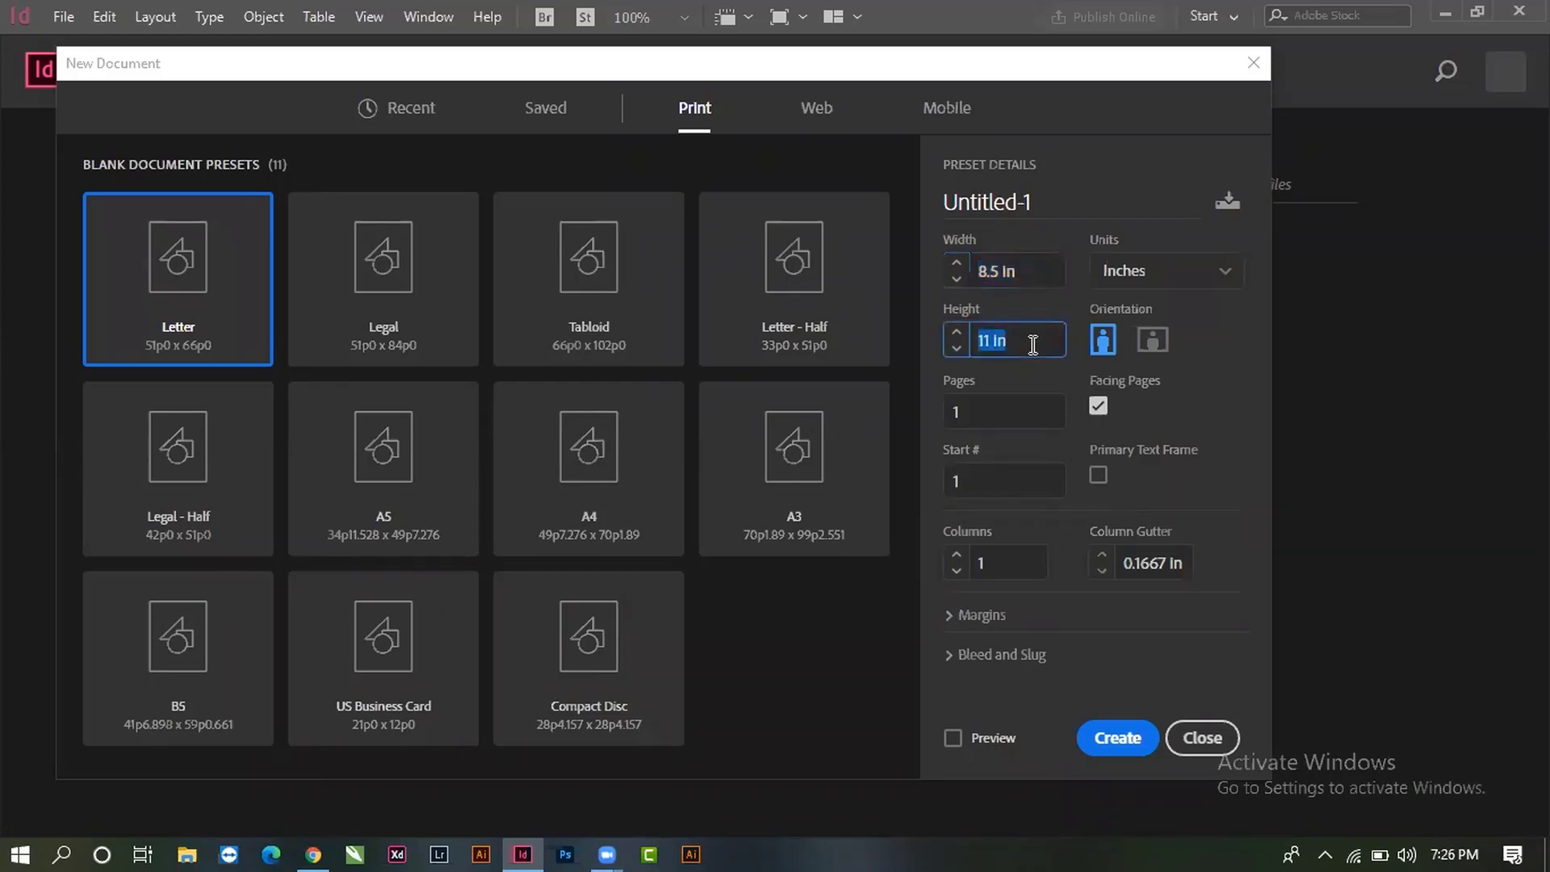
# - Choose the A4 print preset and set its units to inches
pyautogui.click(602, 509)
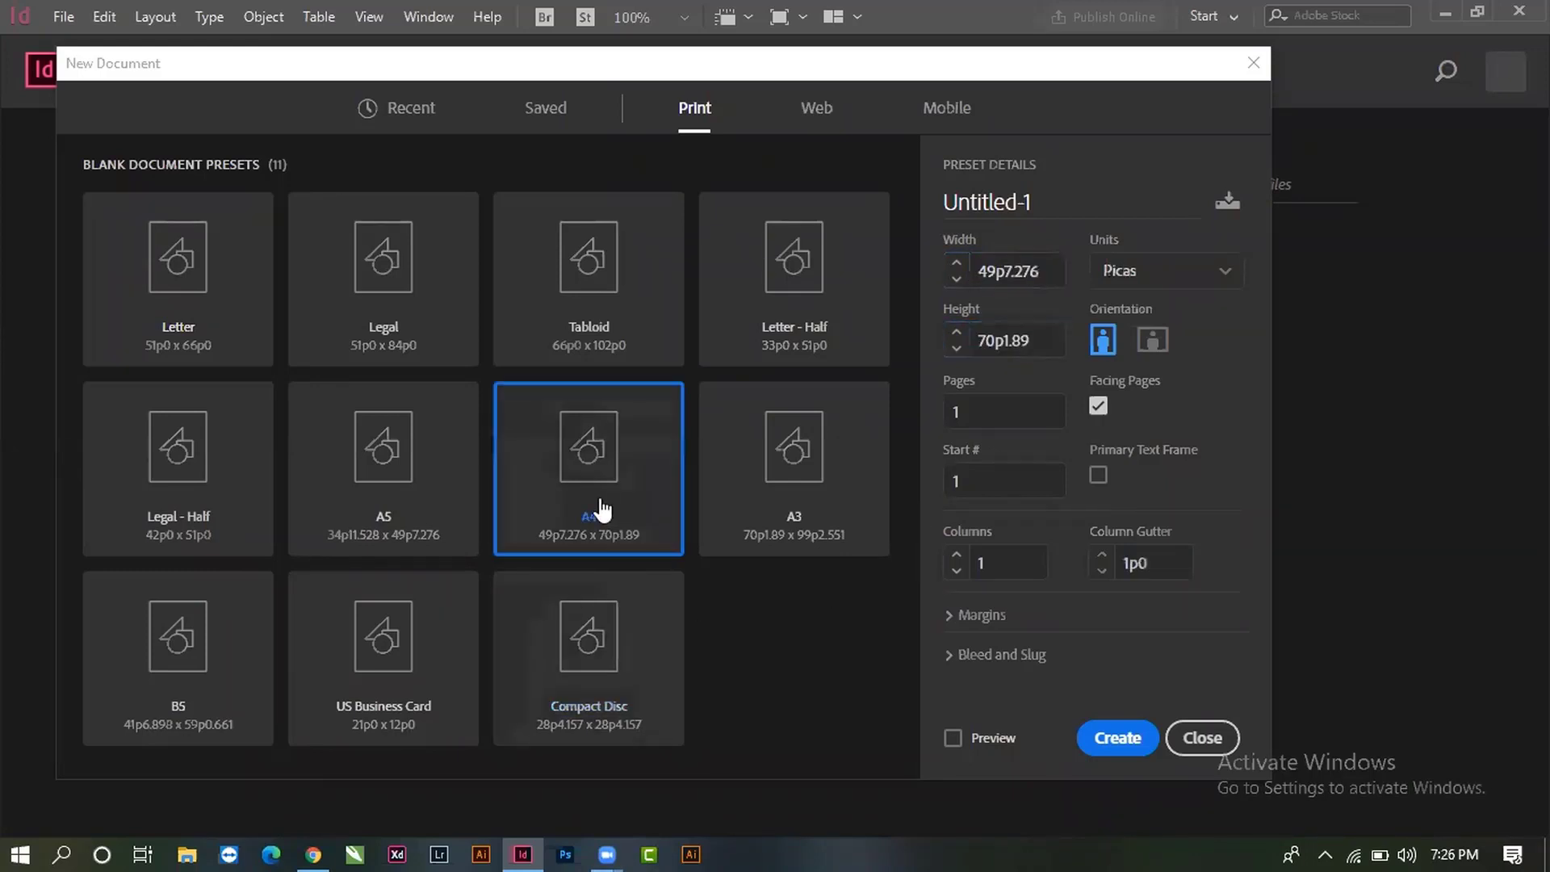
pyautogui.click(1143, 275)
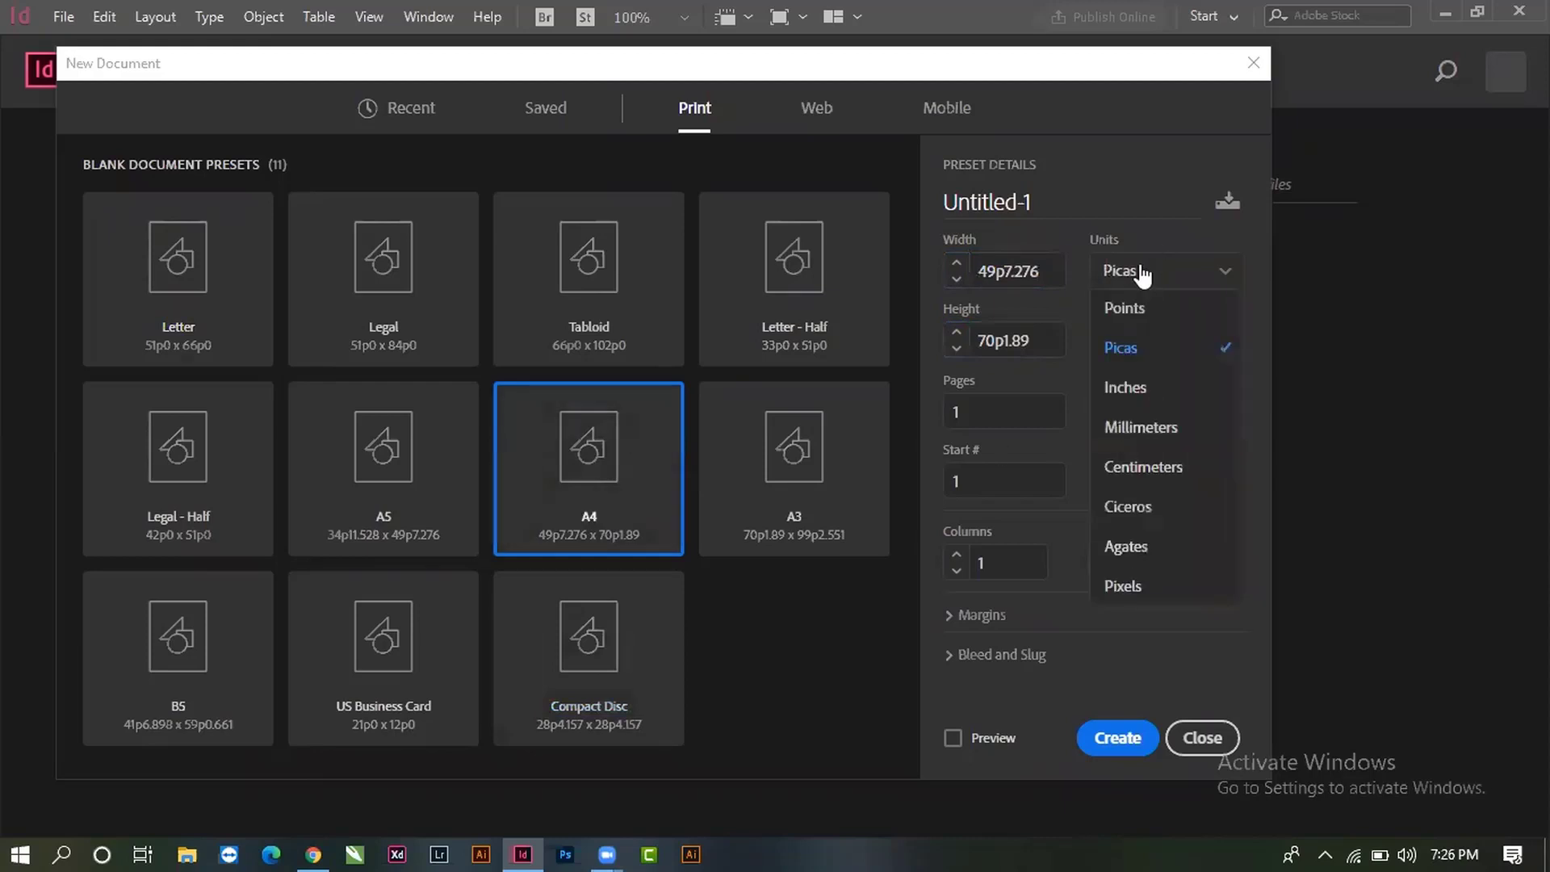
pyautogui.click(1139, 391)
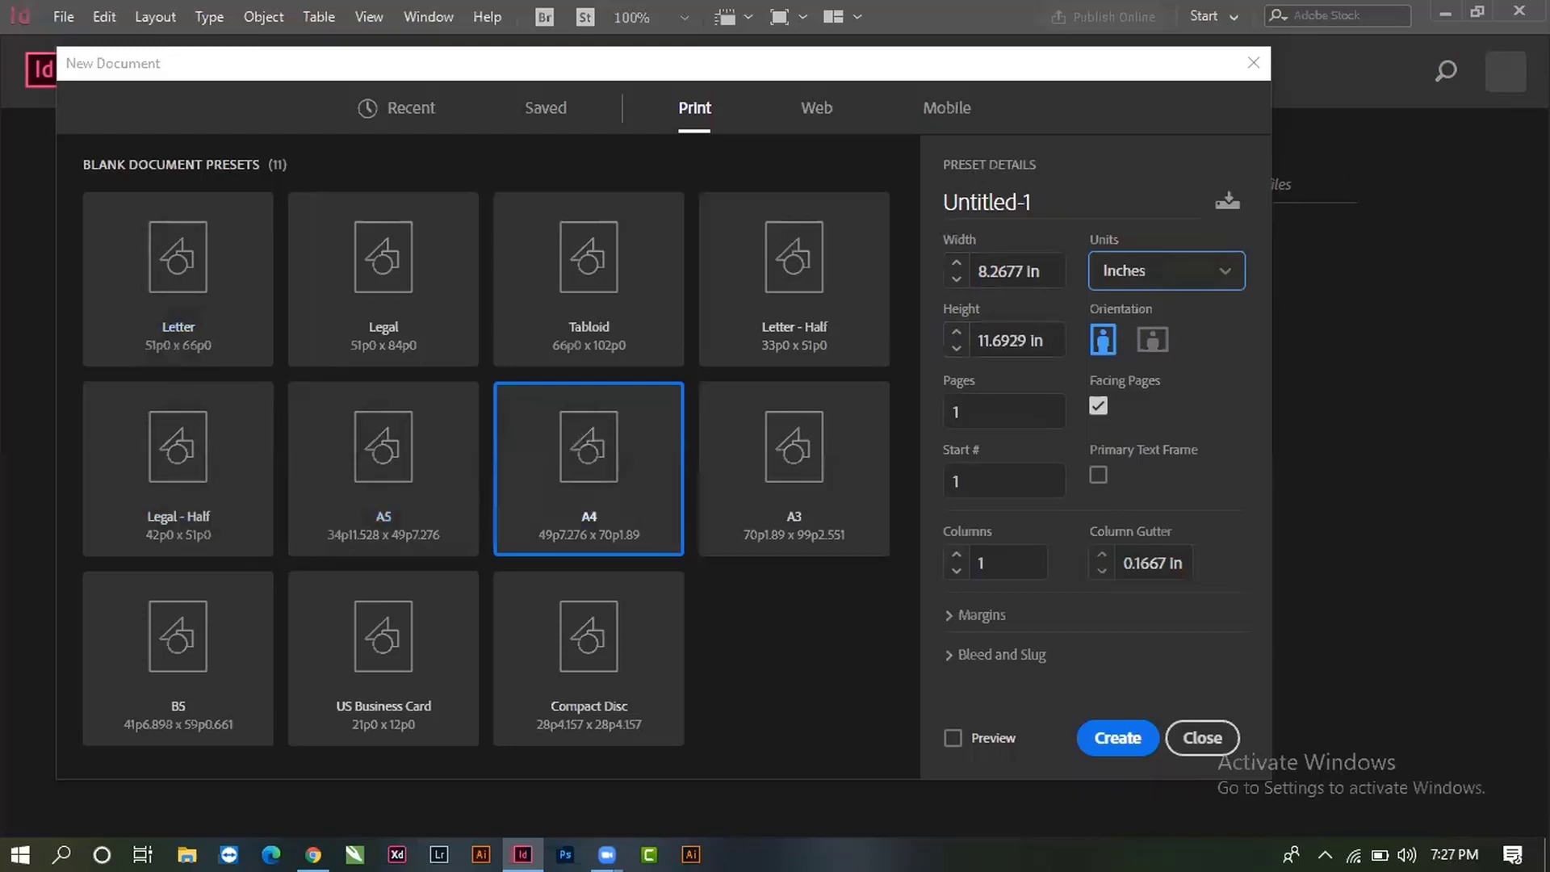
# - Choose the Letter print preset and set the number of pages to 10
pyautogui.click(226, 284)
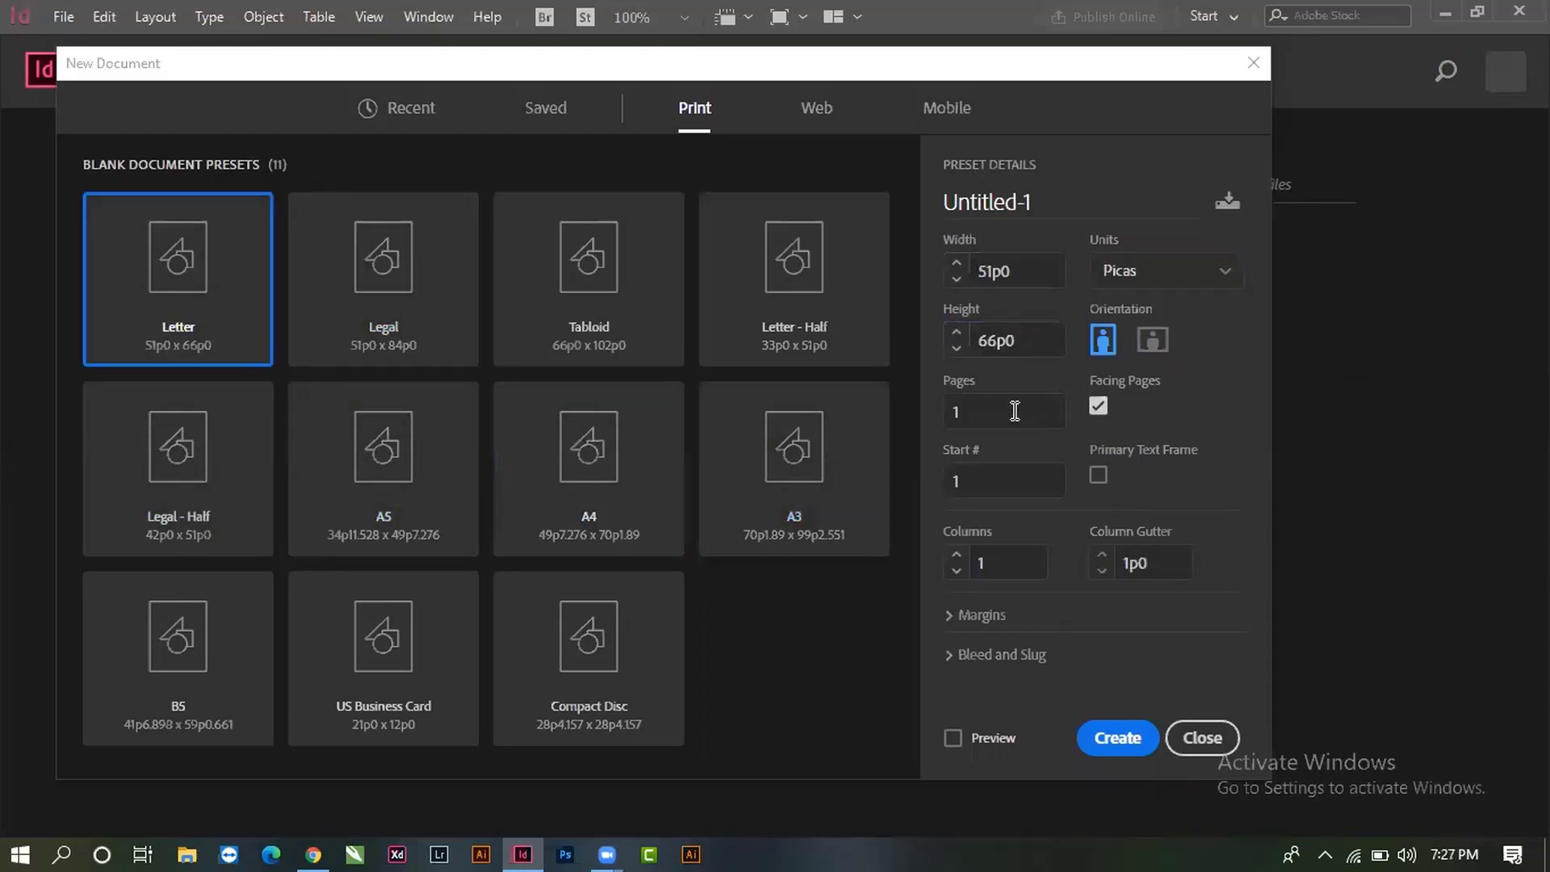
pyautogui.click(987, 411)
pyautogui.click(990, 412)
pyautogui.moveTo(990, 414); pyautogui.dragTo(930, 421)
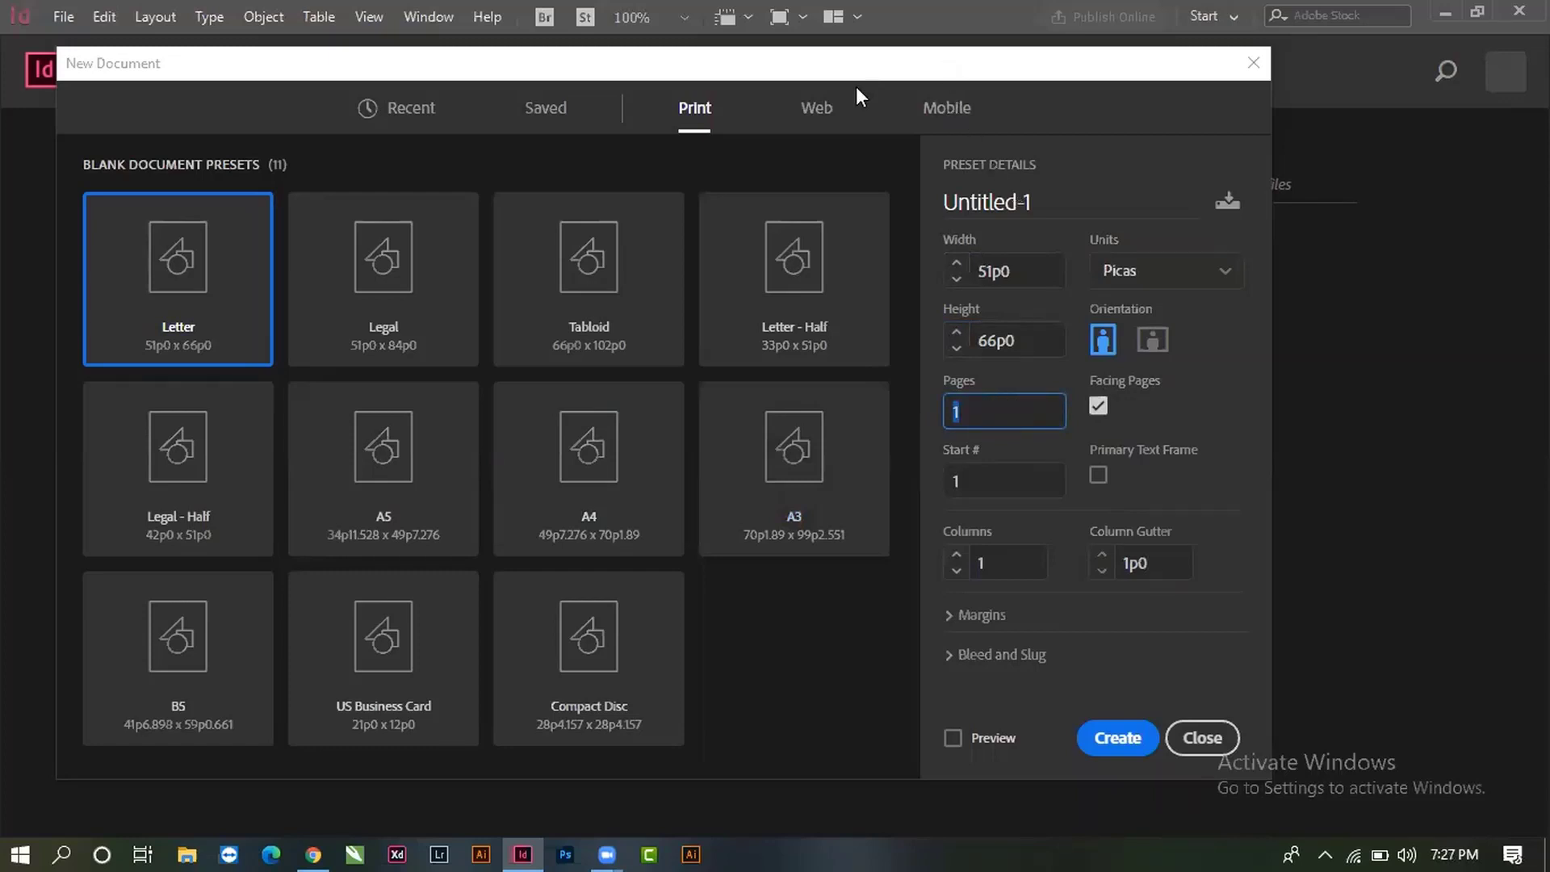
pyautogui.moveTo(855, 87); pyautogui.dragTo(771, 101)
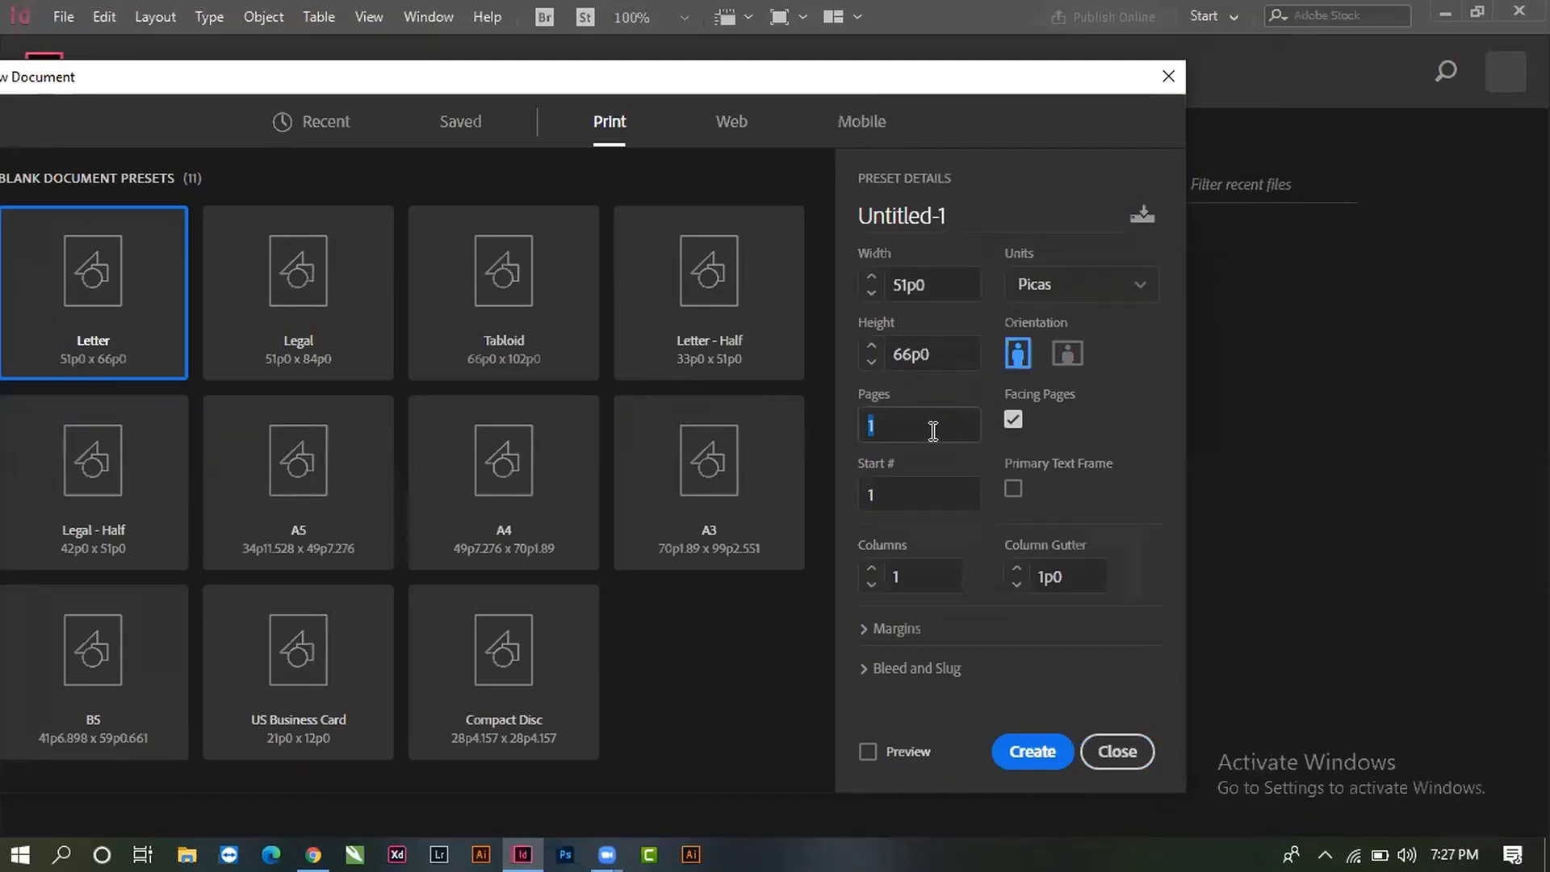
pyautogui.click(906, 425)
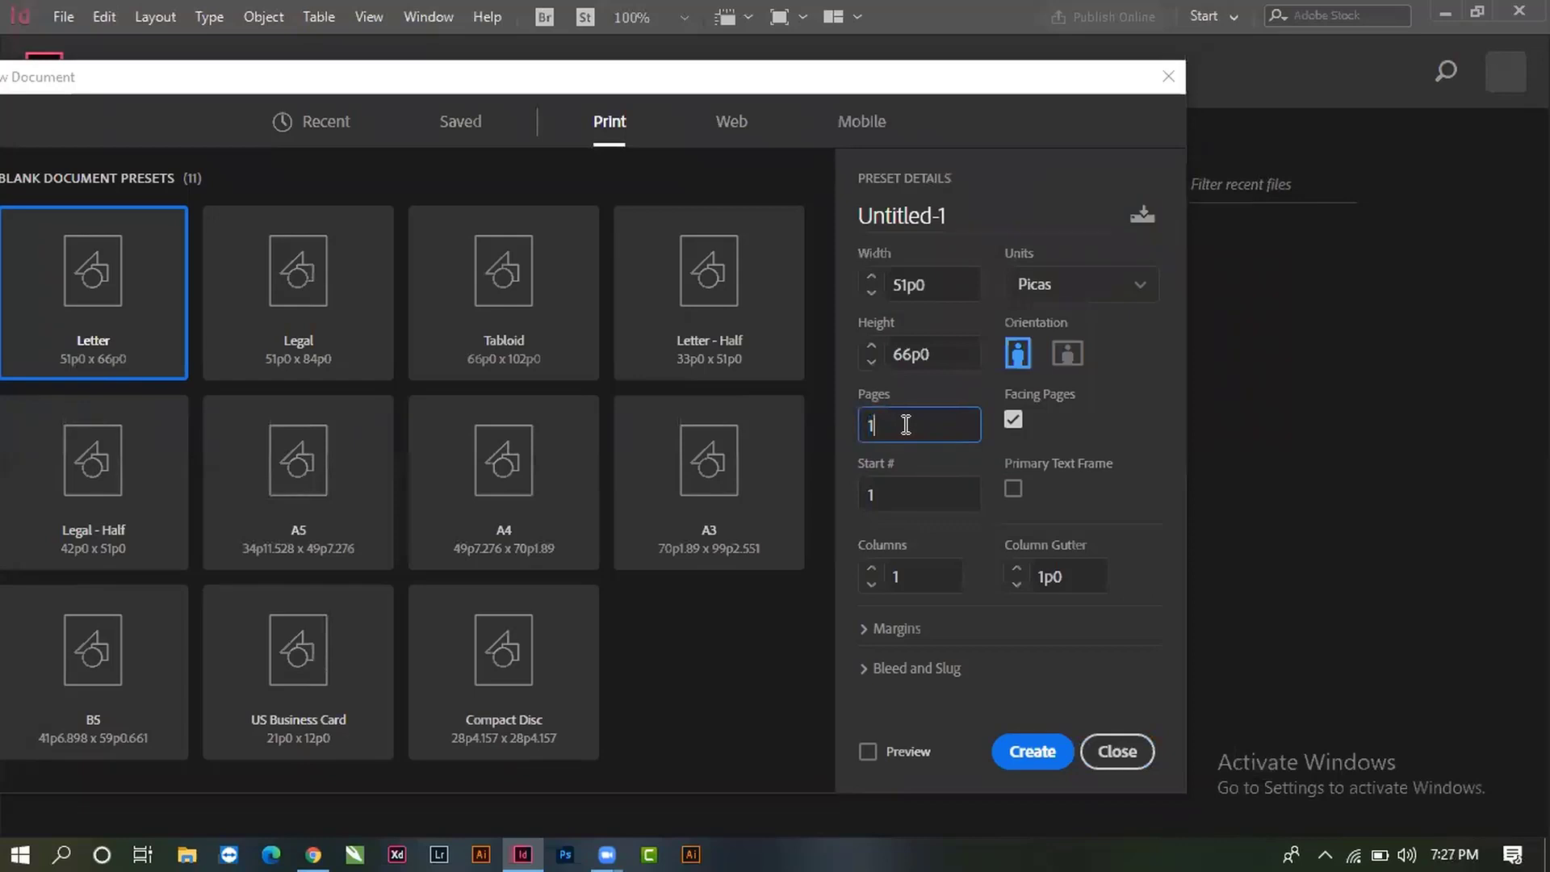
pyautogui.moveTo(906, 425); pyautogui.dragTo(832, 424)
pyautogui.write('10')
pyautogui.doubleClick(950, 424)
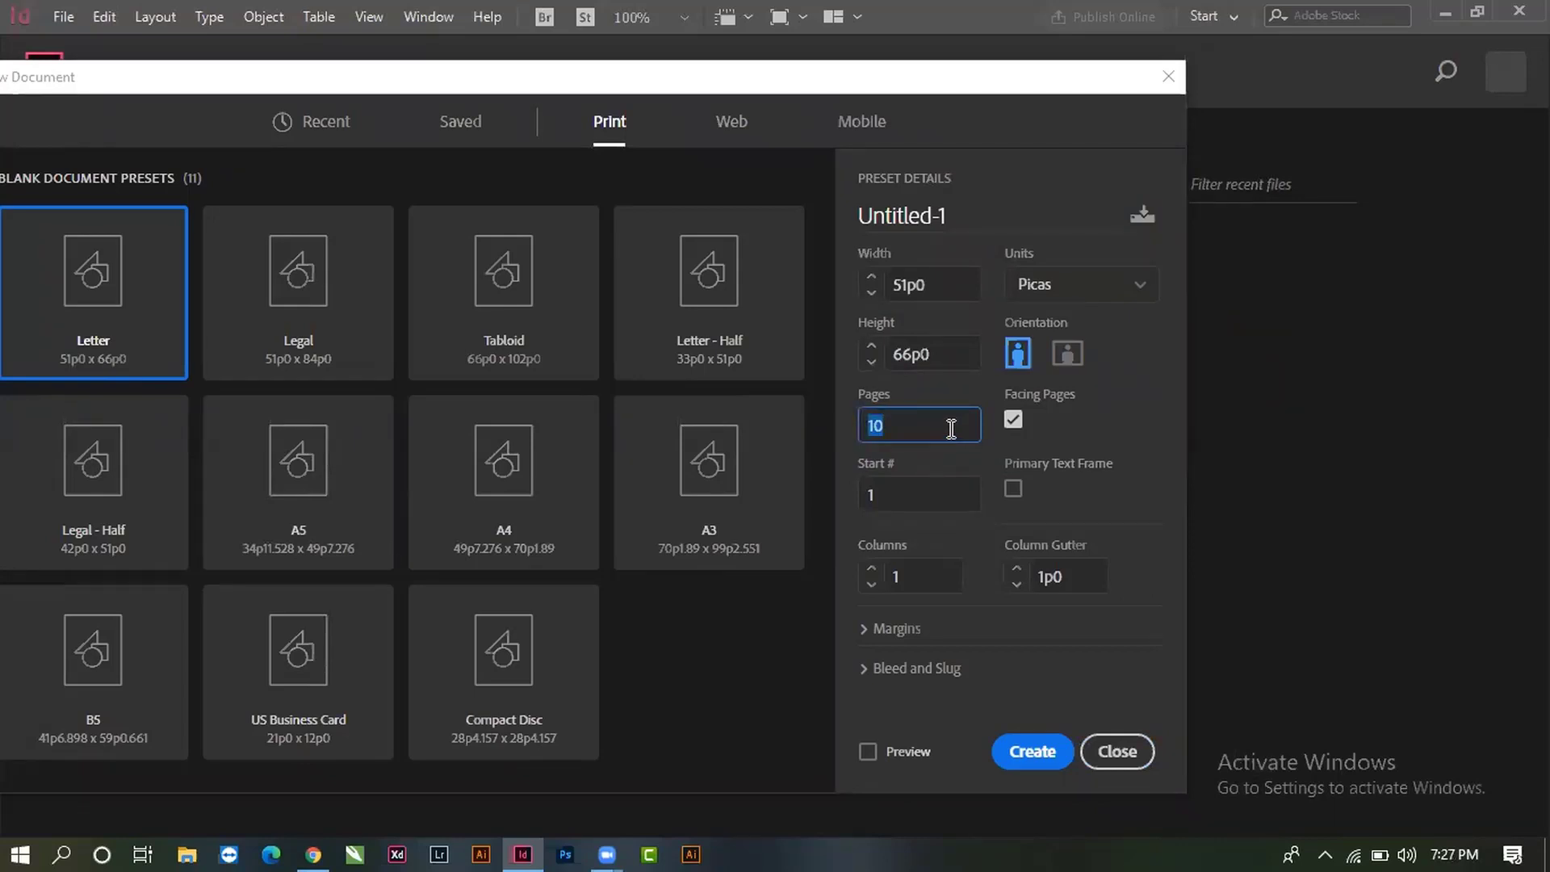
# - Turn off facing pages and create the document
pyautogui.click(1012, 422)
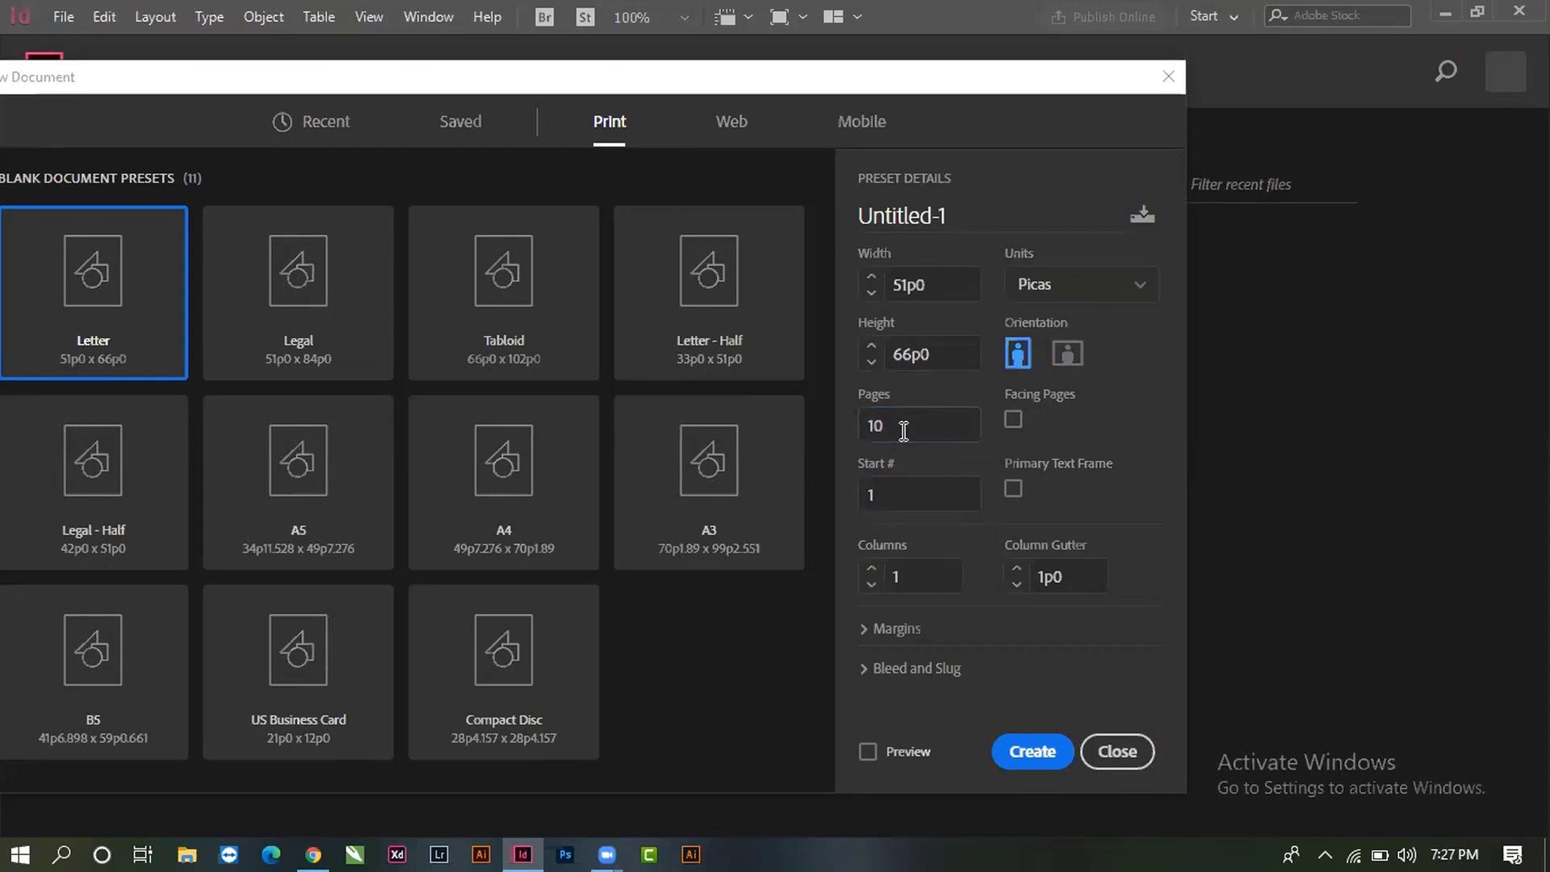
pyautogui.click(903, 431)
pyautogui.click(928, 426)
pyautogui.doubleClick(906, 428)
pyautogui.click(929, 428)
pyautogui.doubleClick(925, 426)
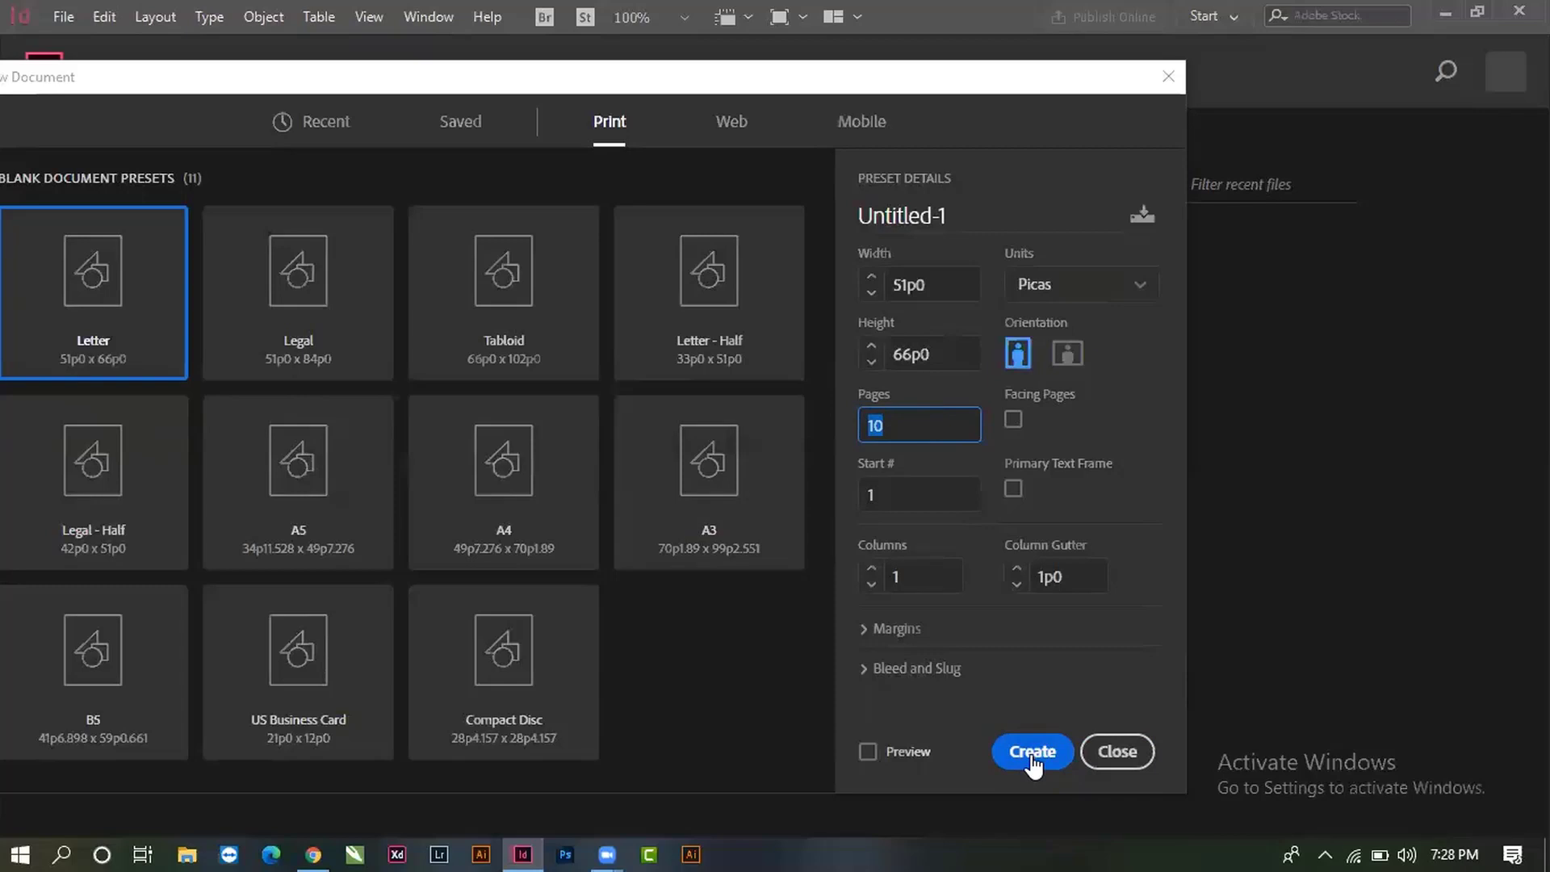
pyautogui.click(1032, 755)
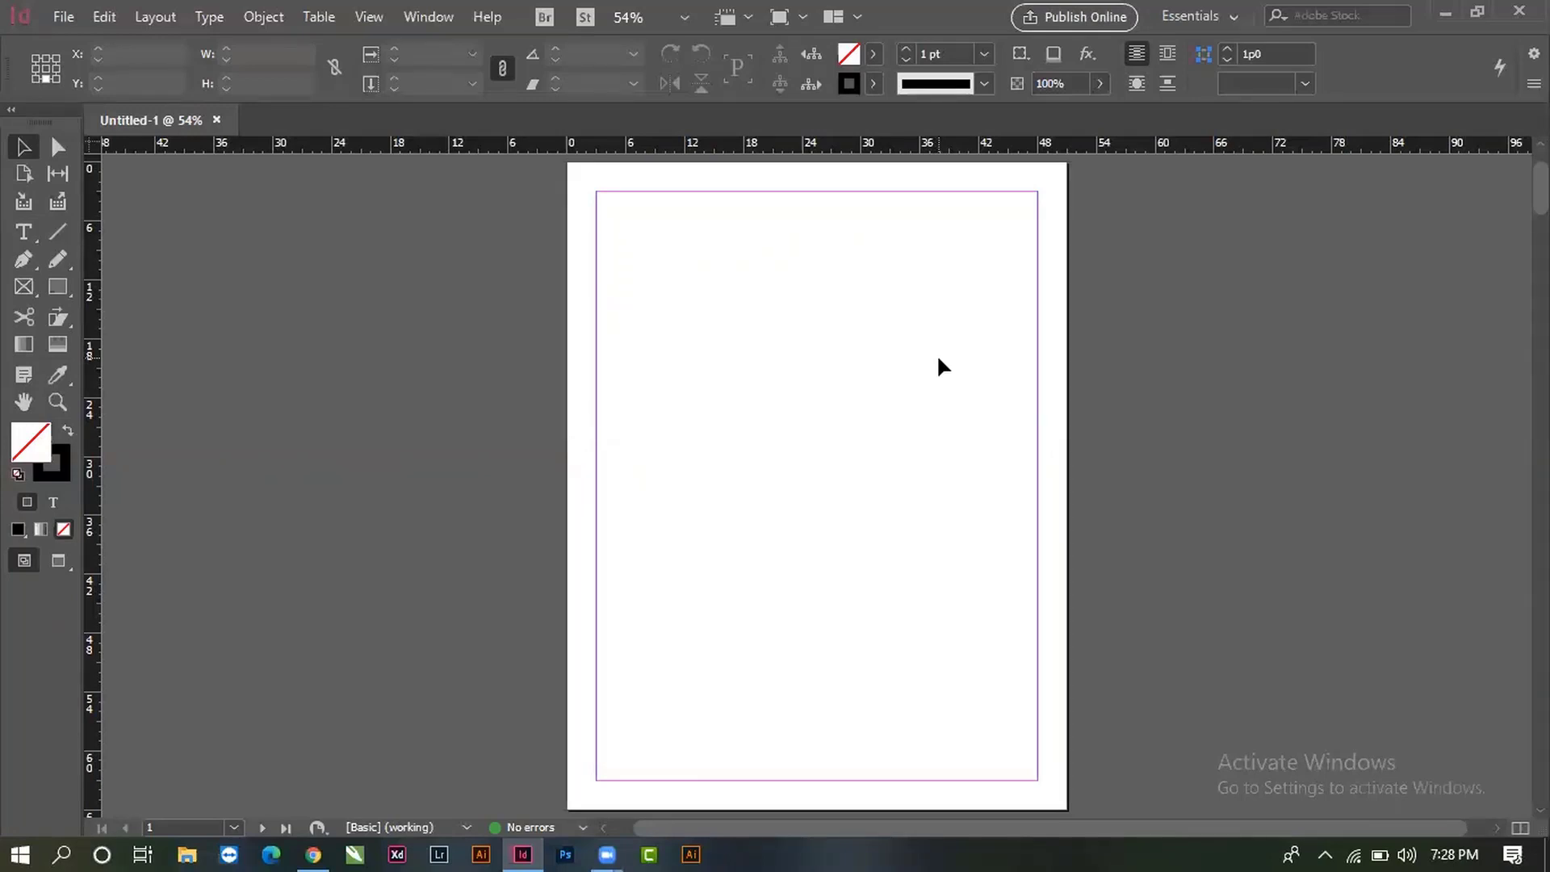
# - Examine the new document's pages as a zoomed-out overview, close up, and as a whole single page
pyautogui.hotkey('ctrl', '-')
pyautogui.hotkey('ctrl', '-')
pyautogui.hotkey('ctrl', '-')
pyautogui.hotkey('ctrl', '-')
pyautogui.hotkey('ctrl', '-')
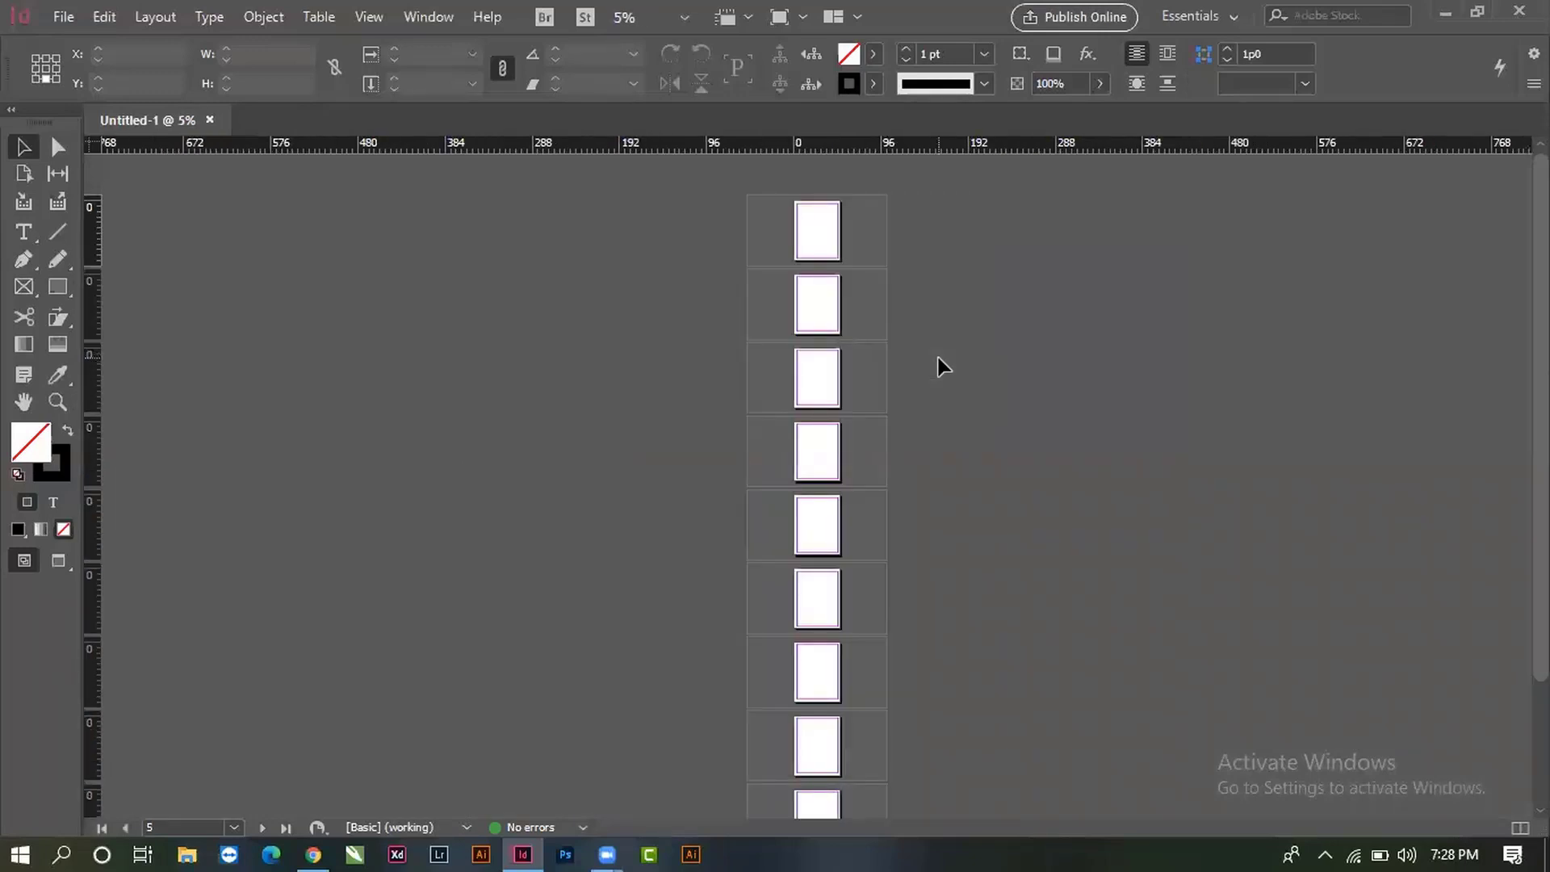
pyautogui.hotkey('ctrl', '+')
pyautogui.hotkey('ctrl', '+')
pyautogui.hotkey('ctrl', '+')
pyautogui.hotkey('ctrl', '+')
pyautogui.hotkey('ctrl', '+')
pyautogui.hotkey('ctrl', '+')
pyautogui.hotkey('ctrl', '+')
pyautogui.hotkey('ctrl', '+')
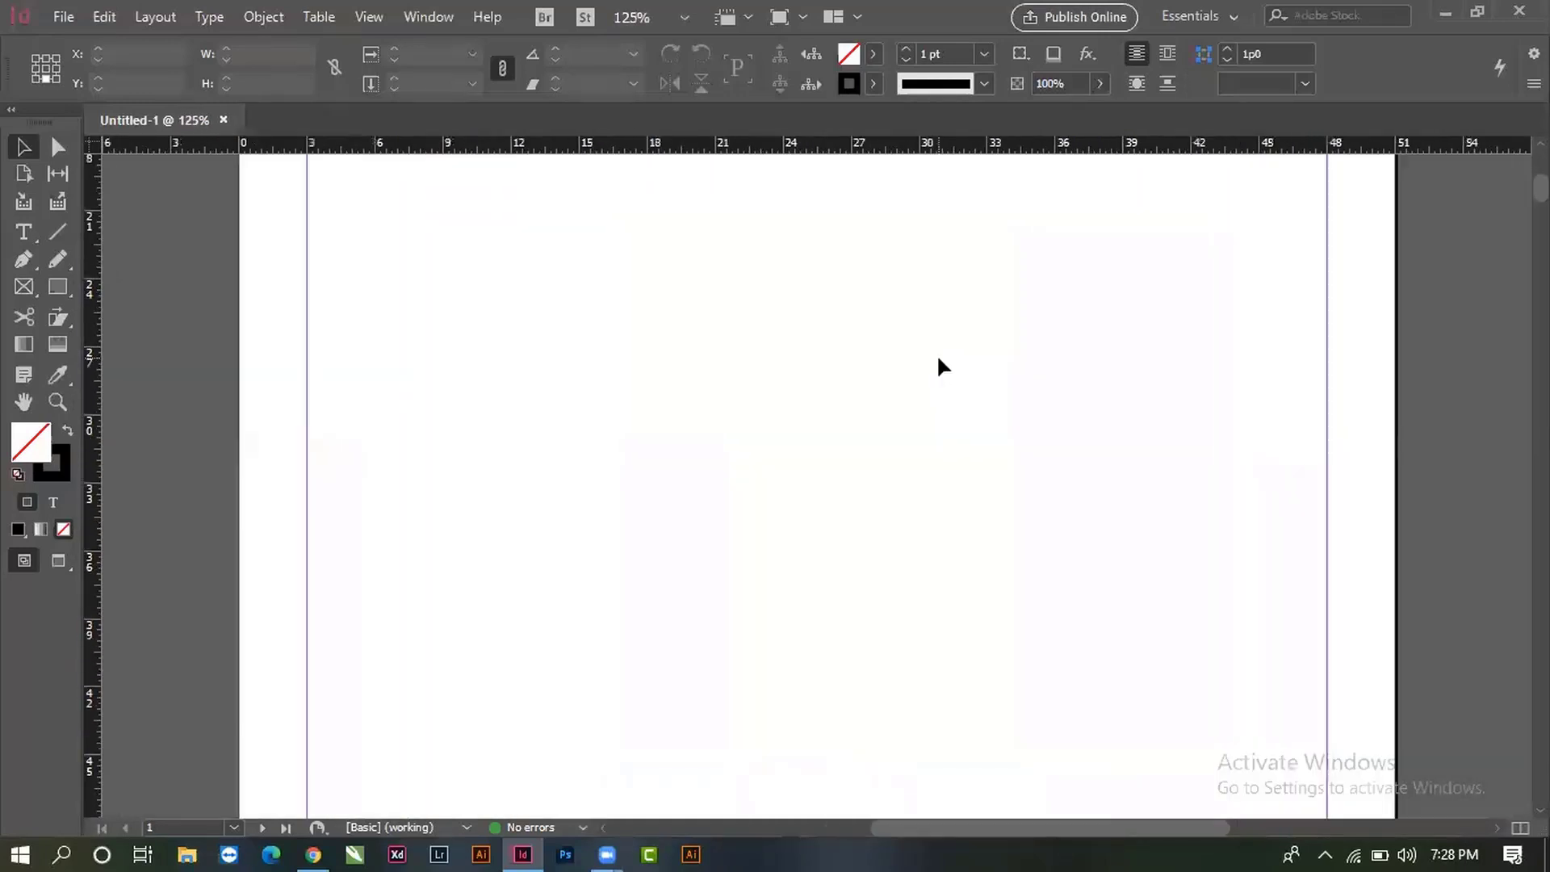
pyautogui.hotkey('ctrl', '-')
pyautogui.hotkey('ctrl', '-')
pyautogui.hotkey('ctrl', '-')
pyautogui.hotkey('ctrl', '-')
pyautogui.hotkey('ctrl', '-')
pyautogui.hotkey('ctrl', '-')
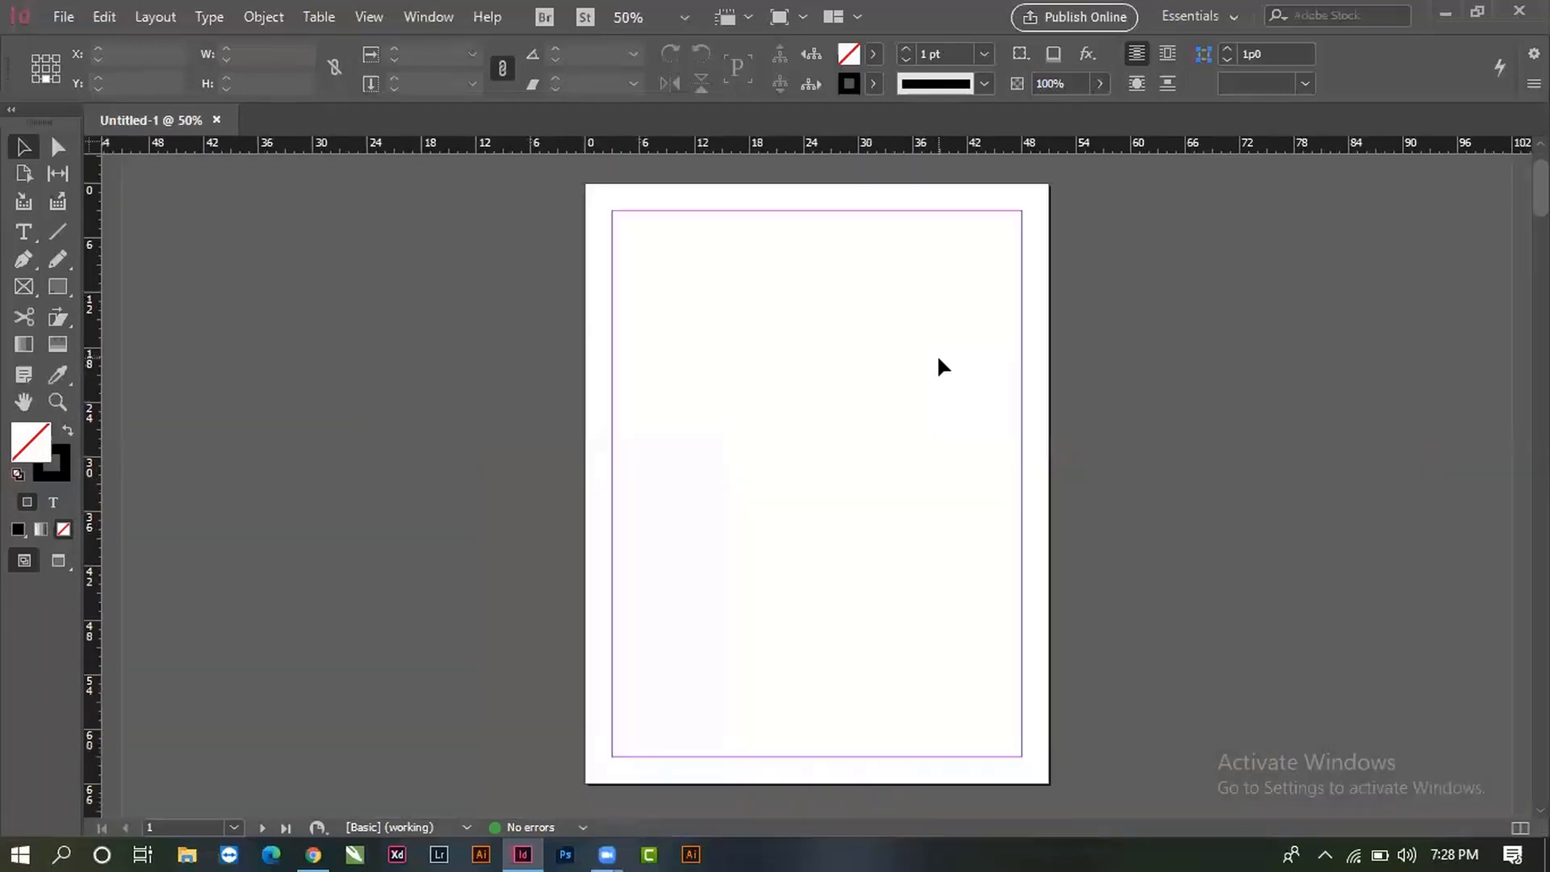
# - Fit page 1 in the window and display the Pages panel over the document
pyautogui.hotkey('ctrl', '0')
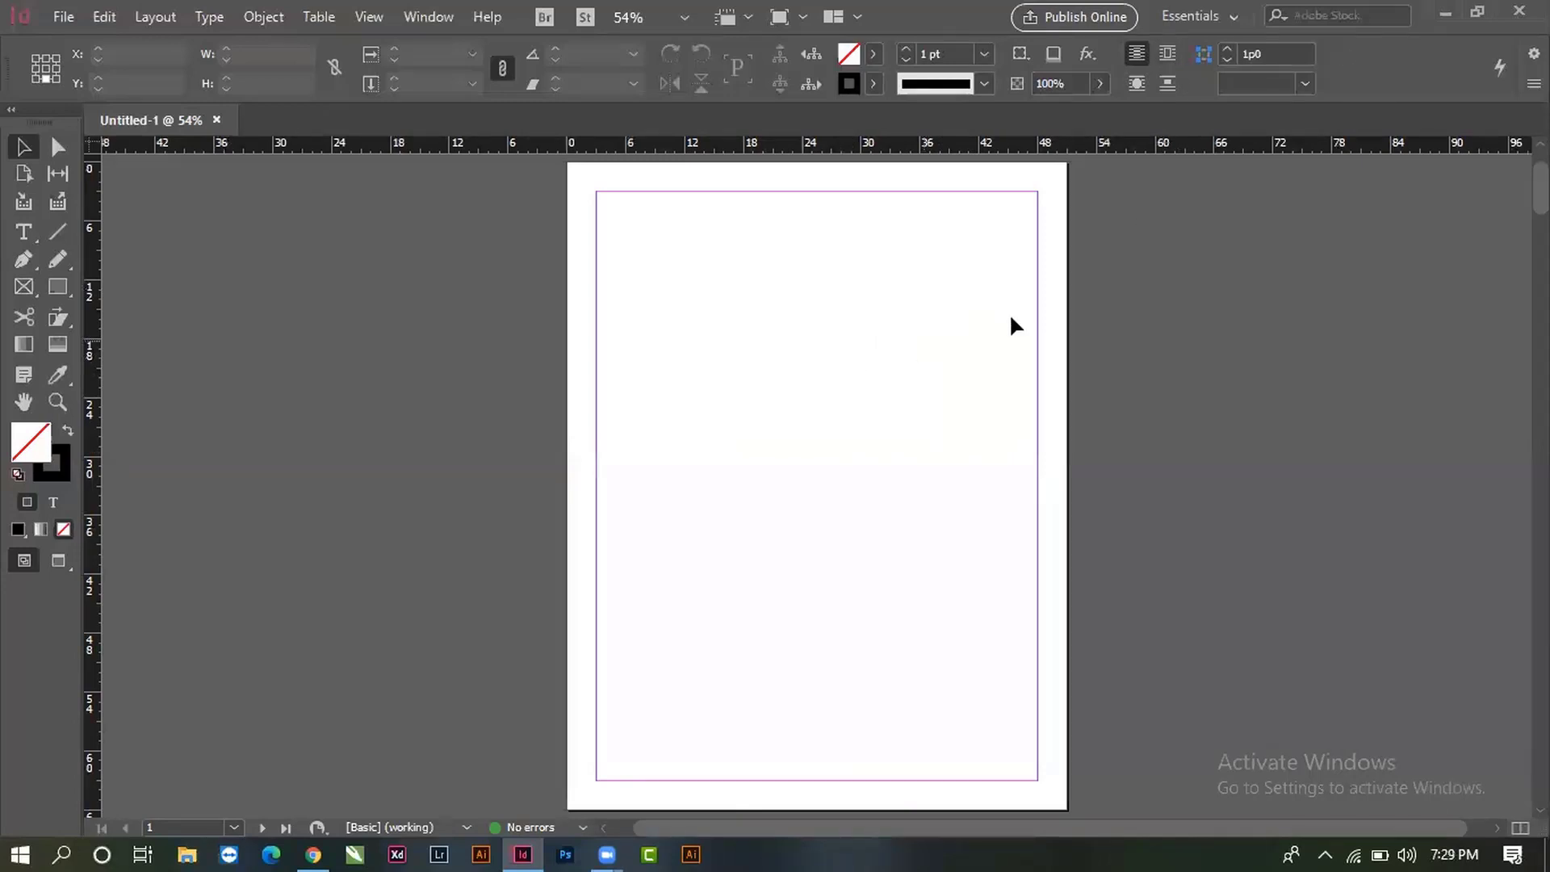
pyautogui.hotkey('alt', 'w')
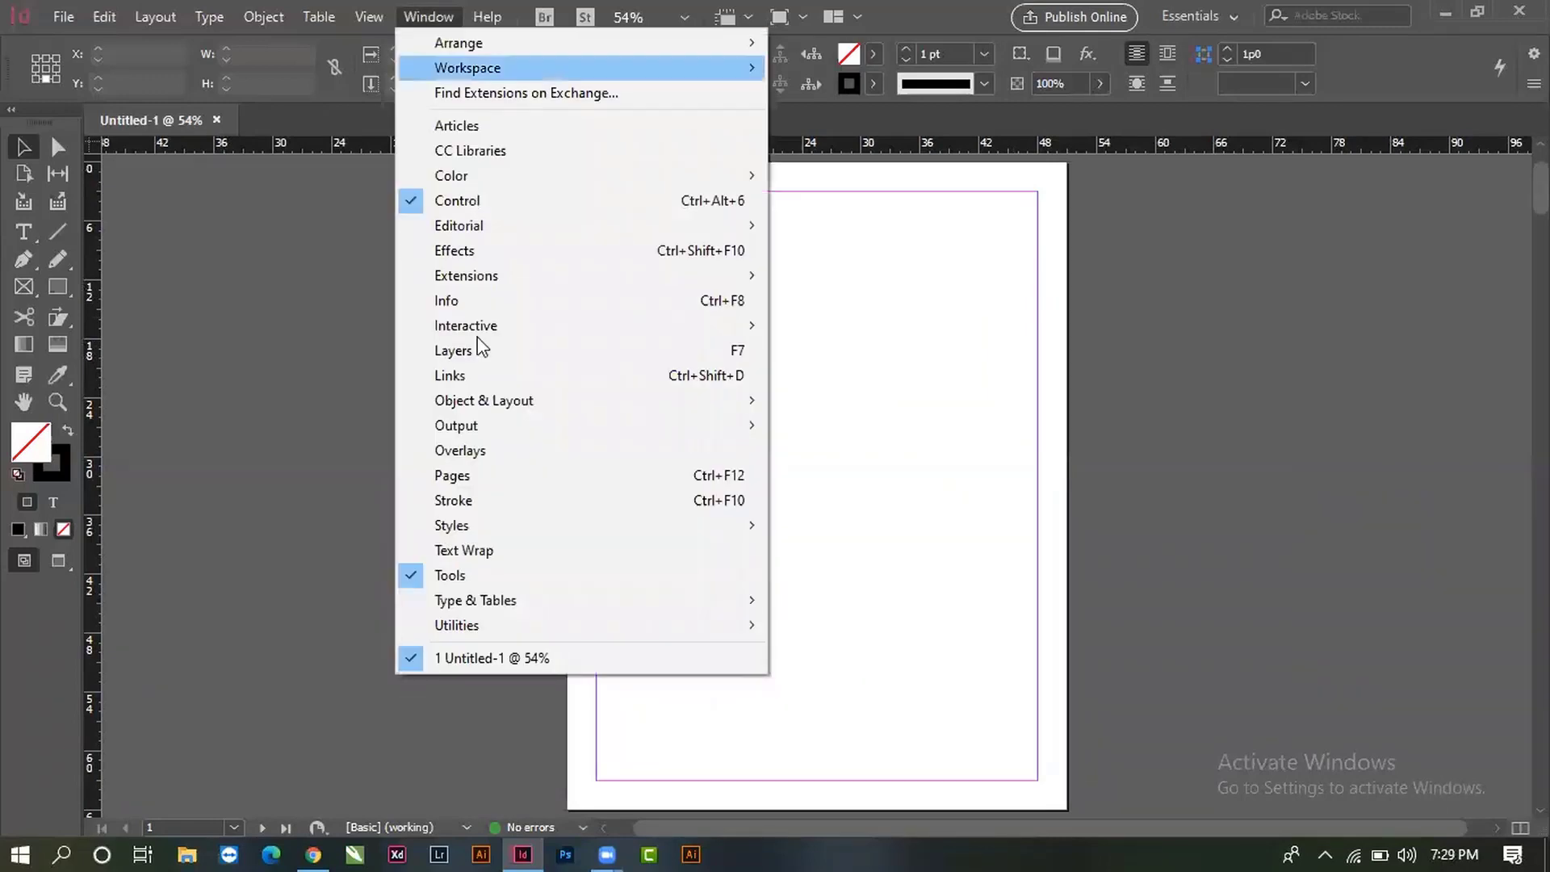
pyautogui.click(714, 477)
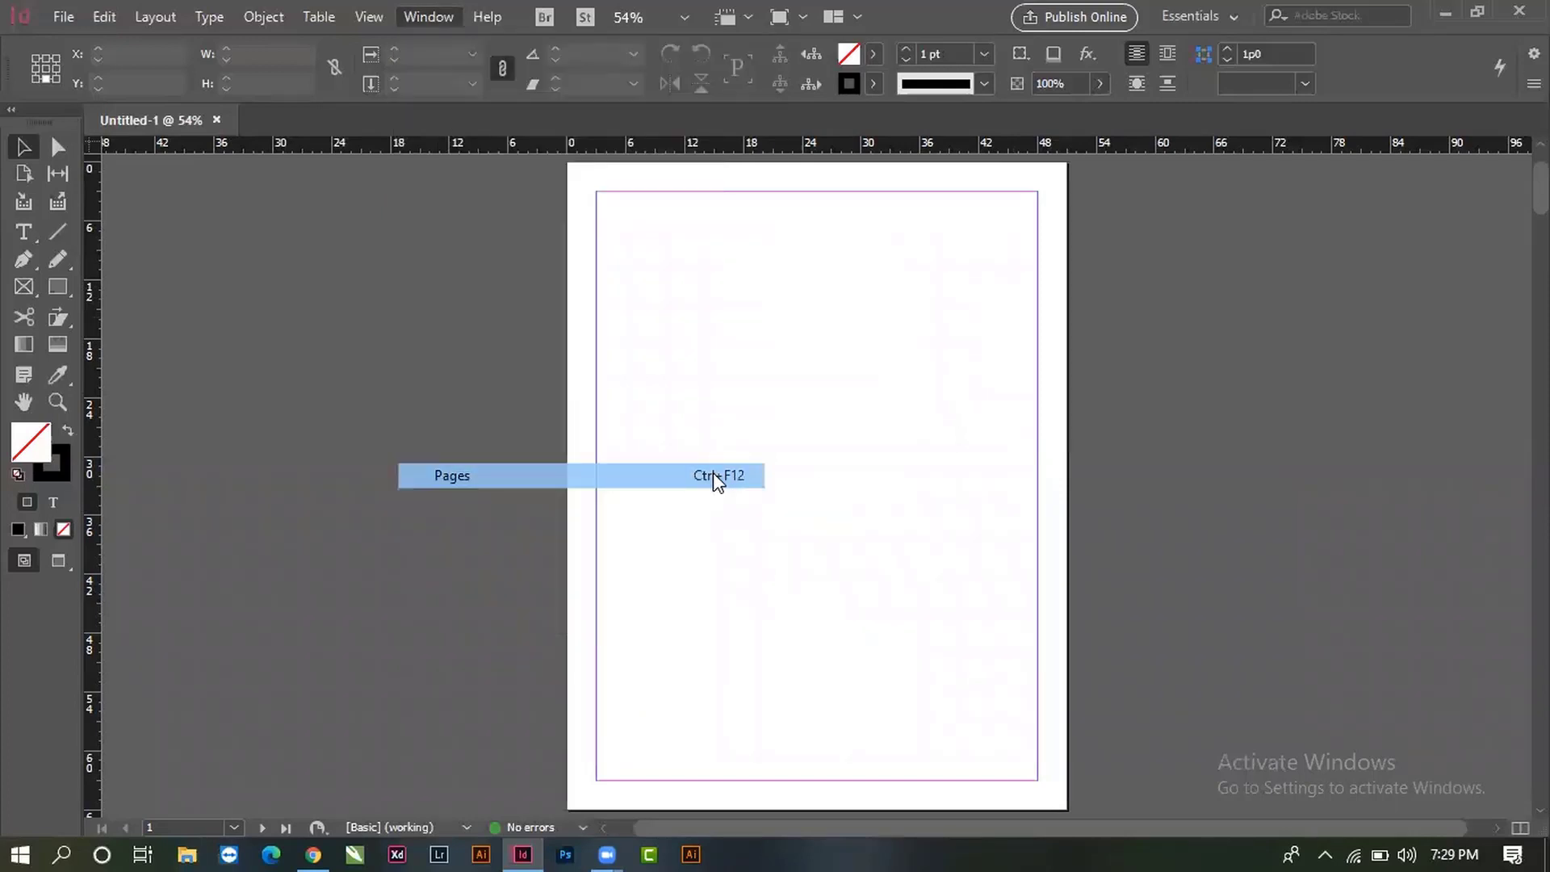
pyautogui.moveTo(443, 267); pyautogui.dragTo(771, 259)
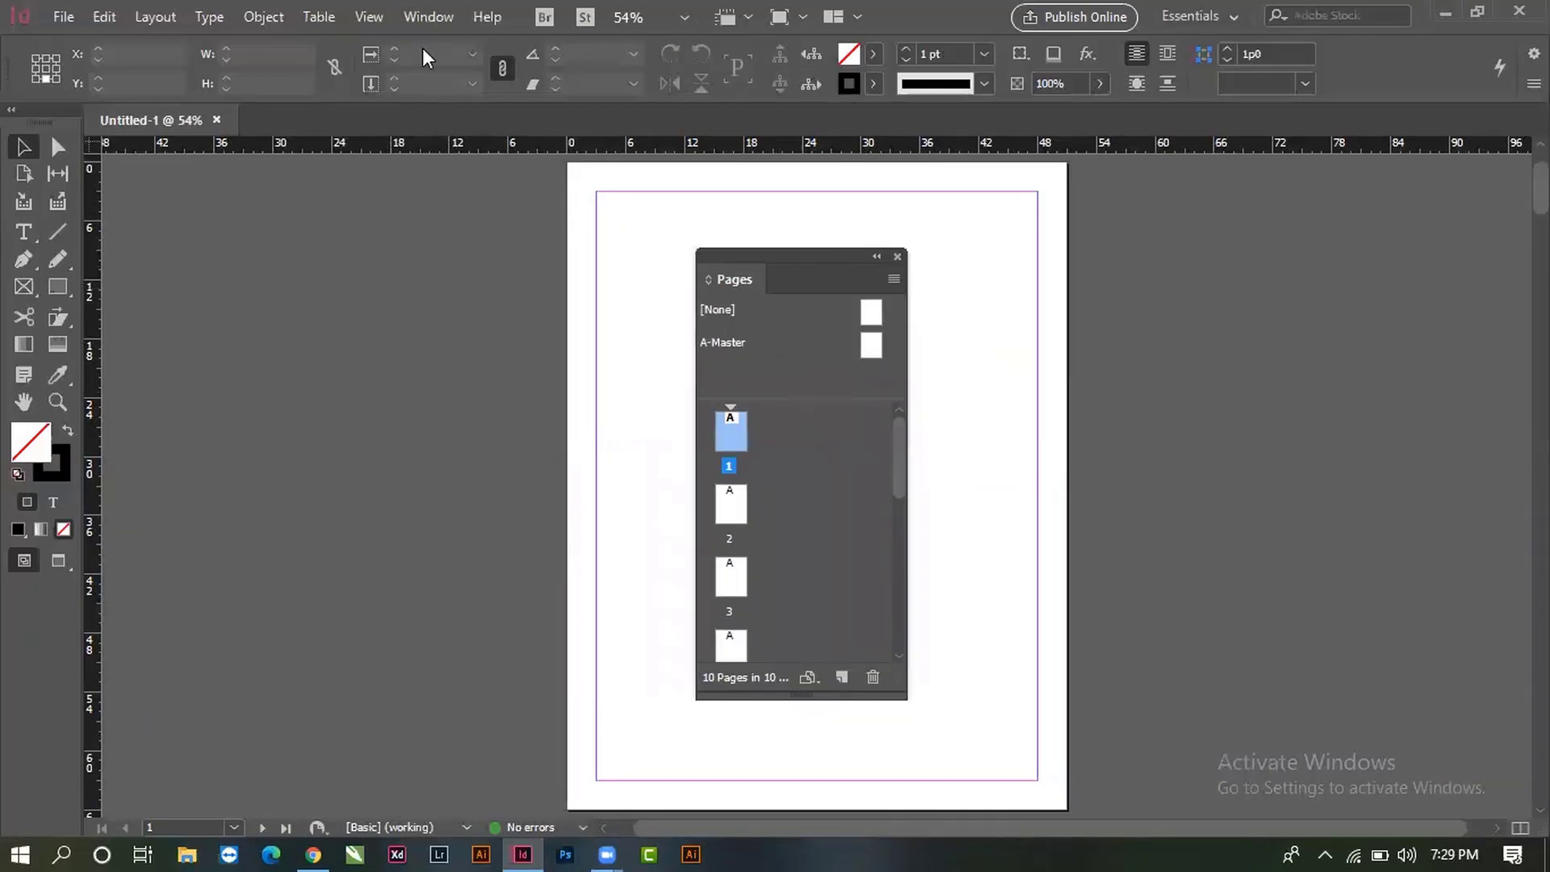
pyautogui.click(423, 17)
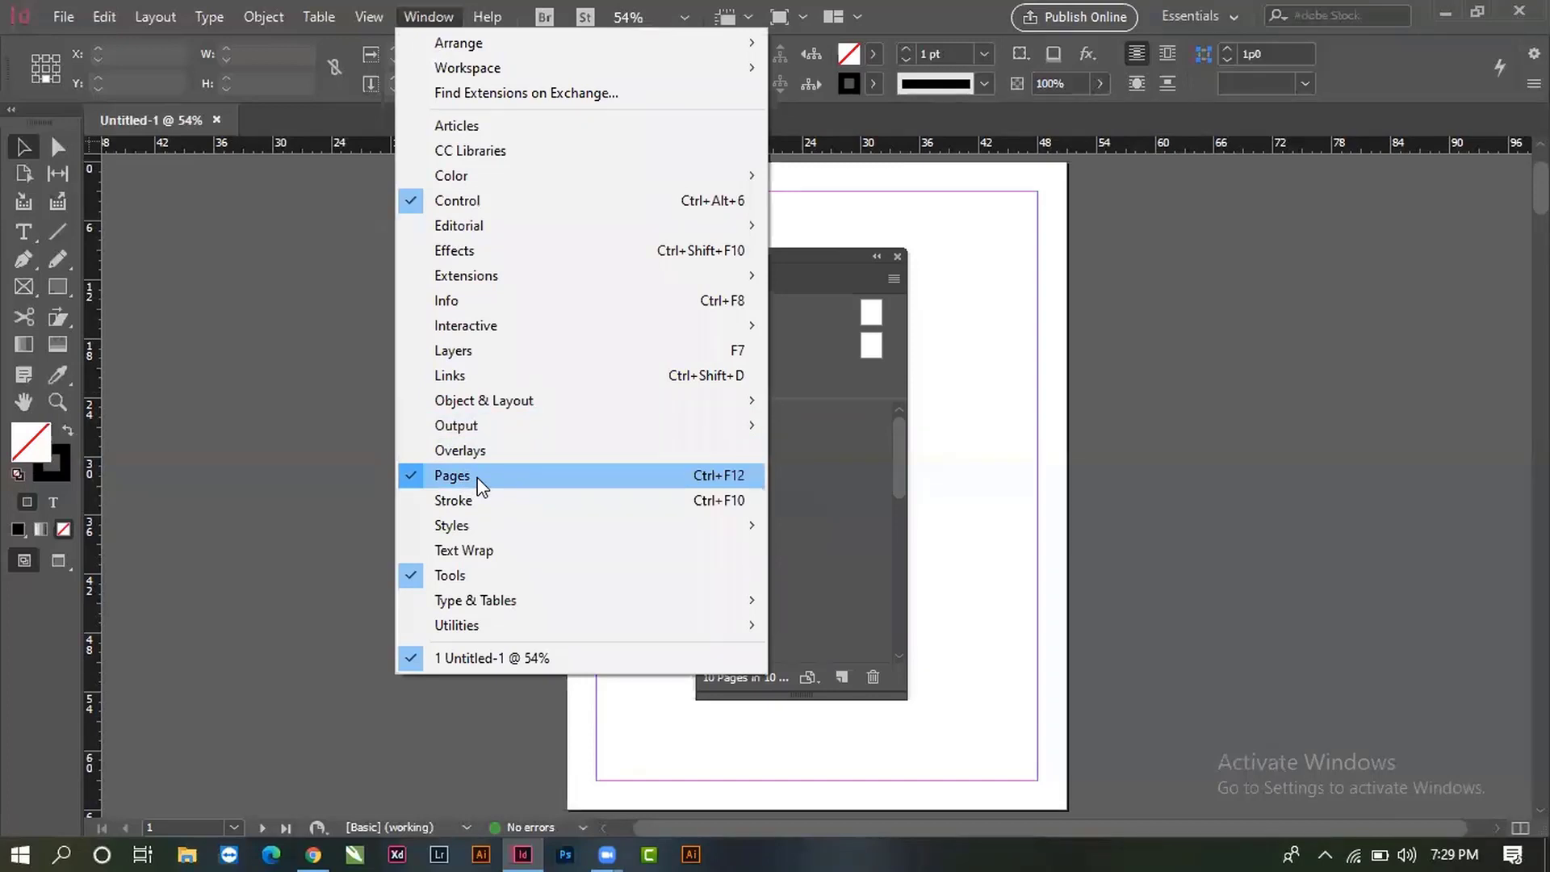
pyautogui.click(781, 581)
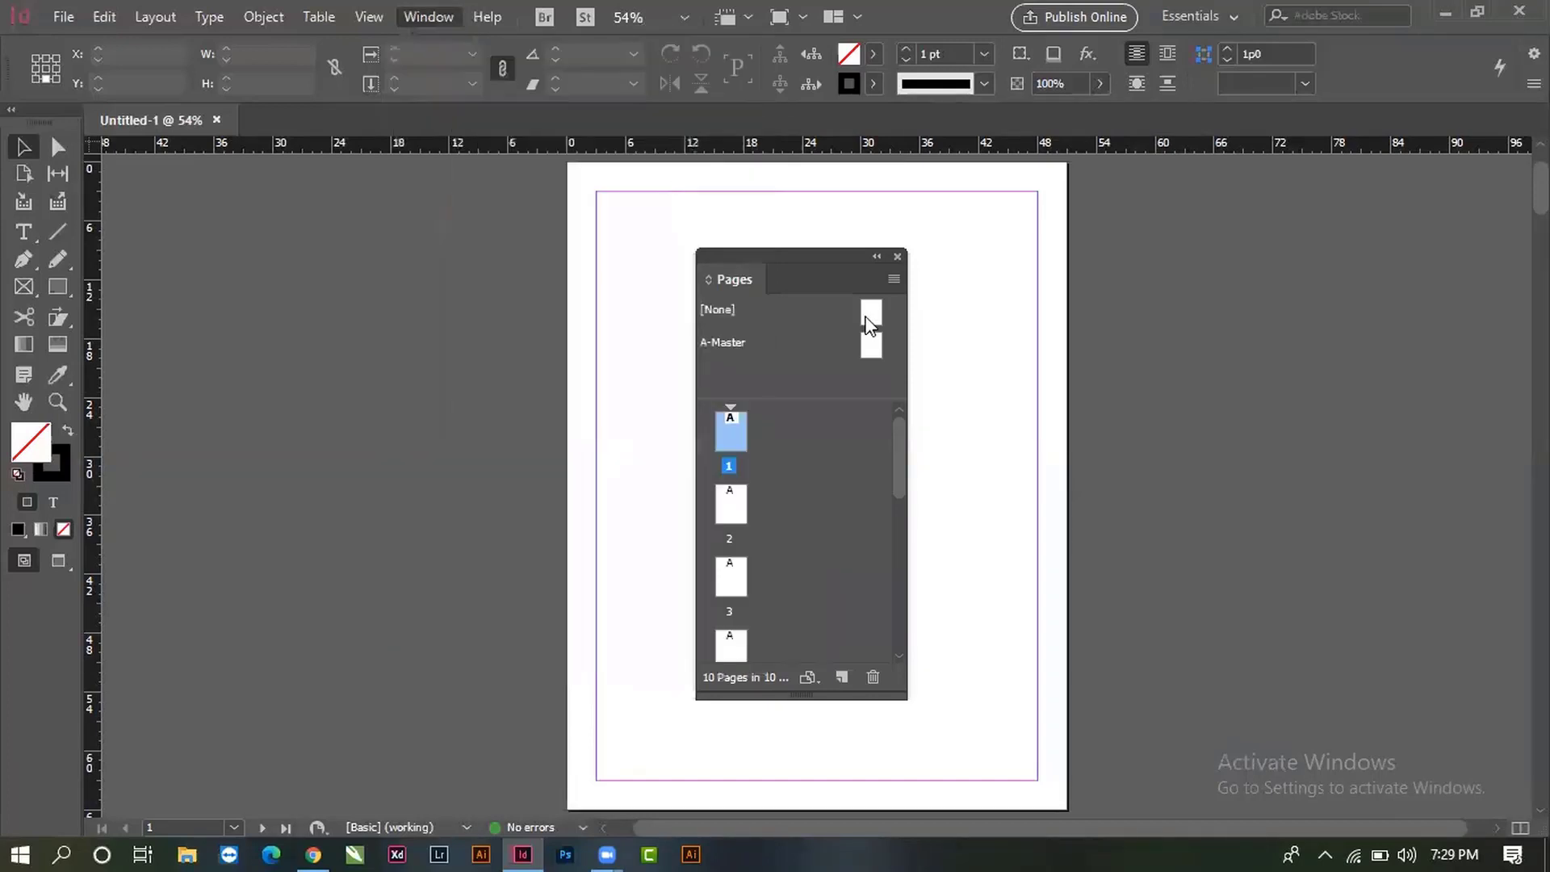
# - Look through all the page thumbnails in the Pages panel, moving the panel clear of the page
pyautogui.moveTo(806, 256); pyautogui.dragTo(483, 224)
pyautogui.moveTo(915, 292); pyautogui.dragTo(901, 207)
pyautogui.scroll(-2, 912, 455)
pyautogui.scroll(-5, 911, 455)
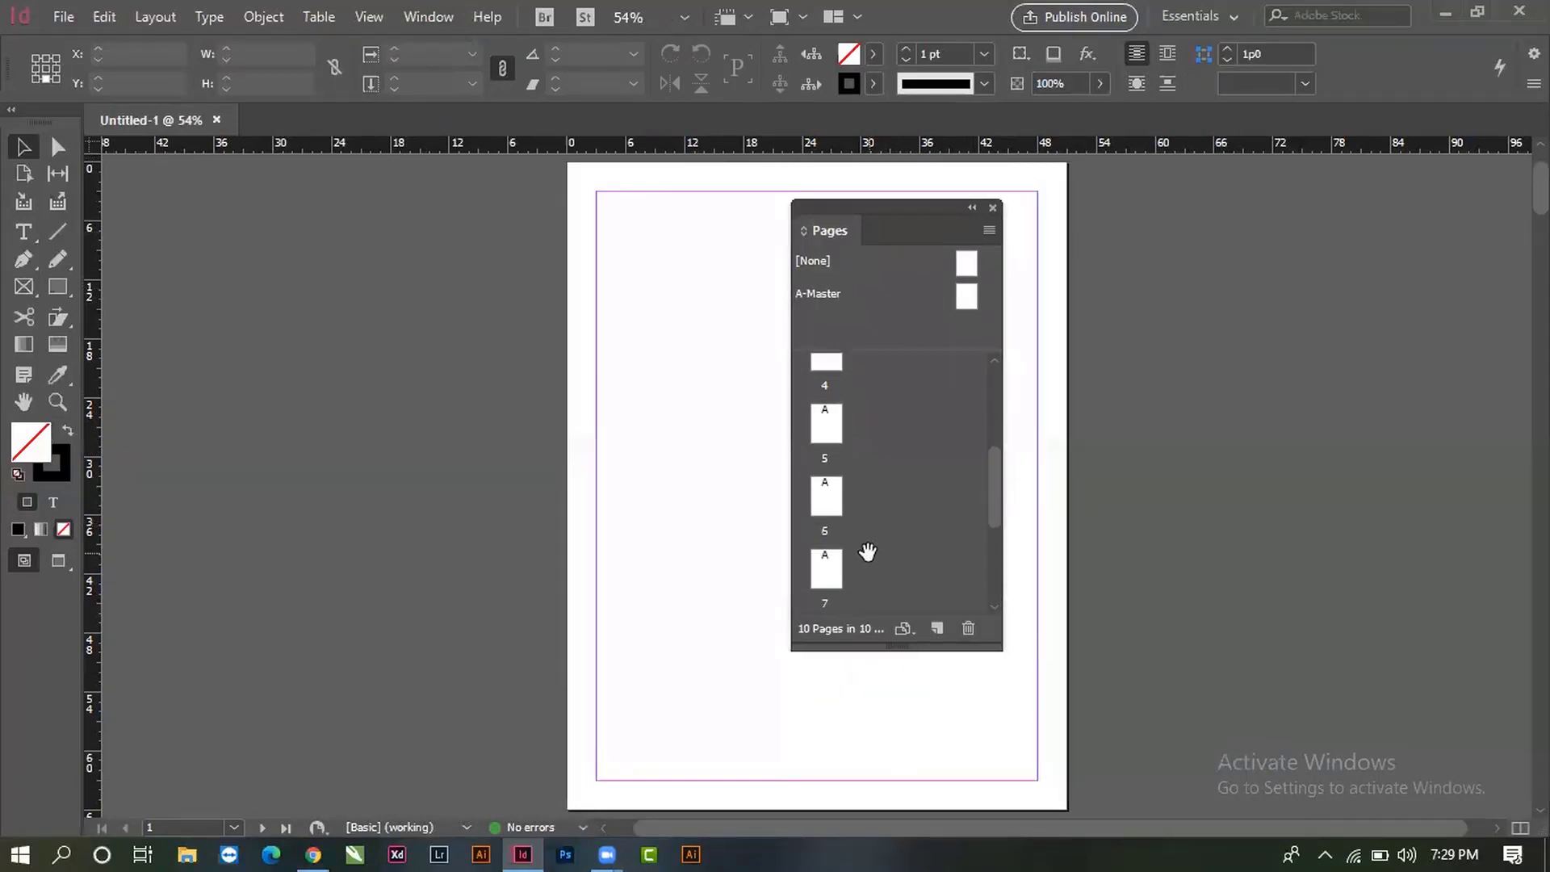
pyautogui.scroll(4, 896, 404)
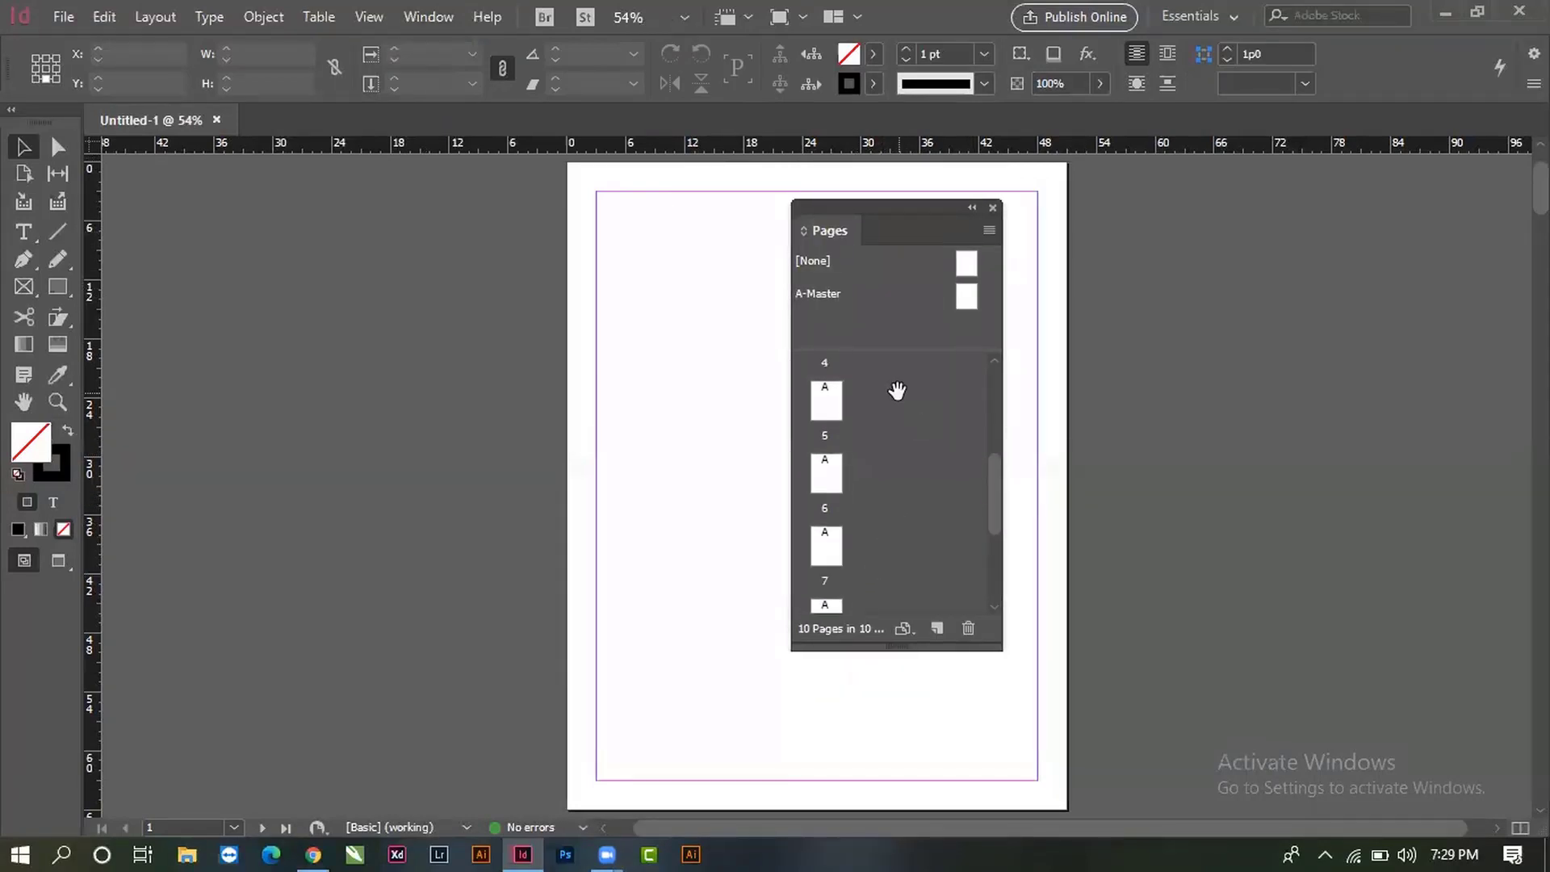
pyautogui.scroll(3, 872, 426)
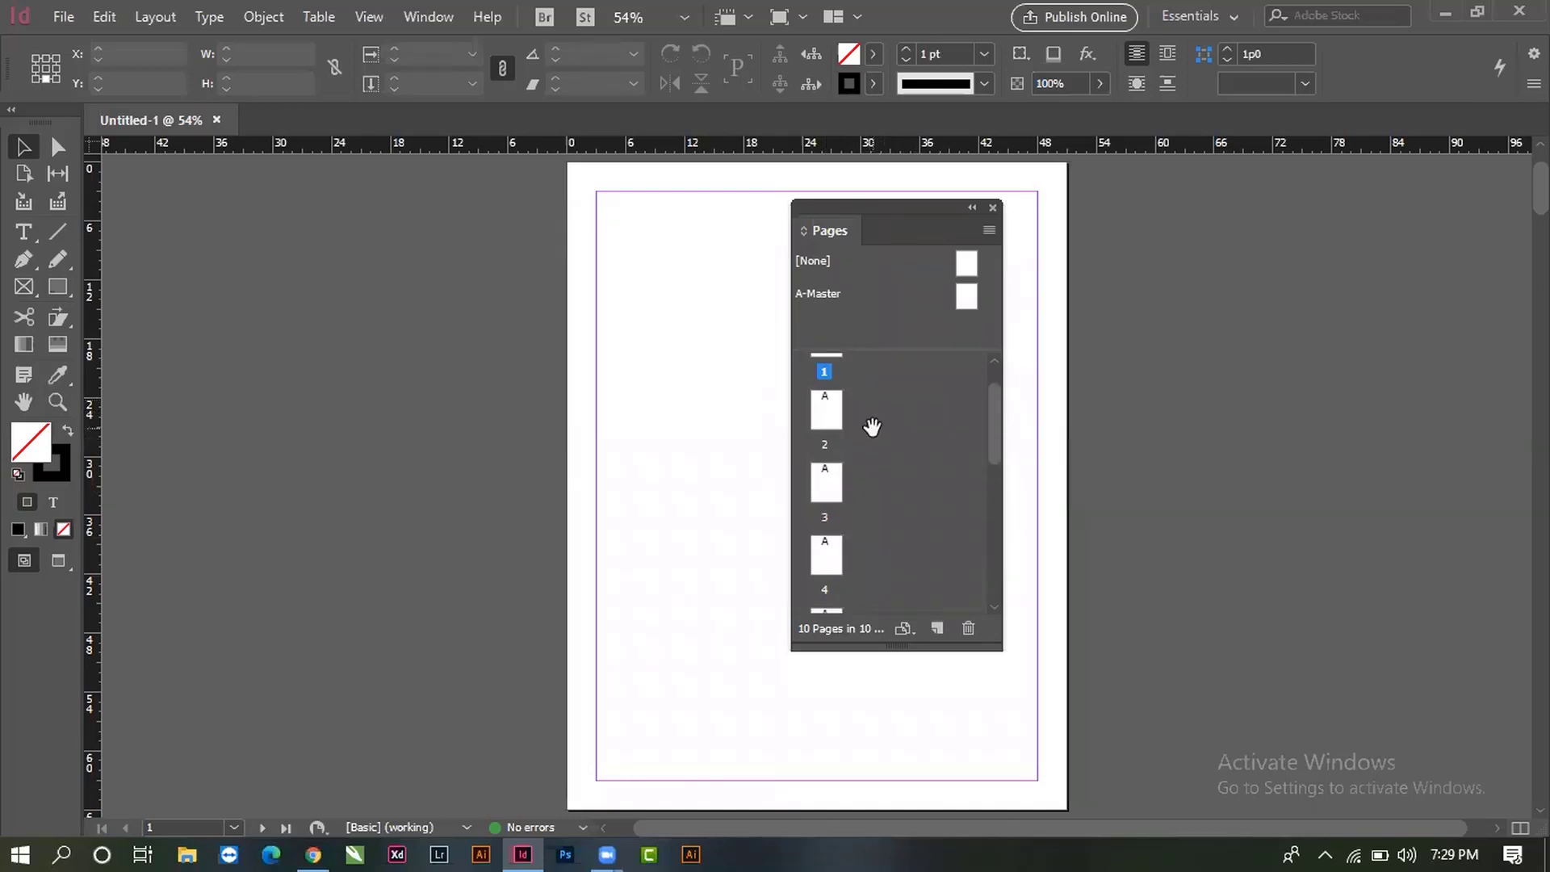
pyautogui.scroll(-6, 861, 469)
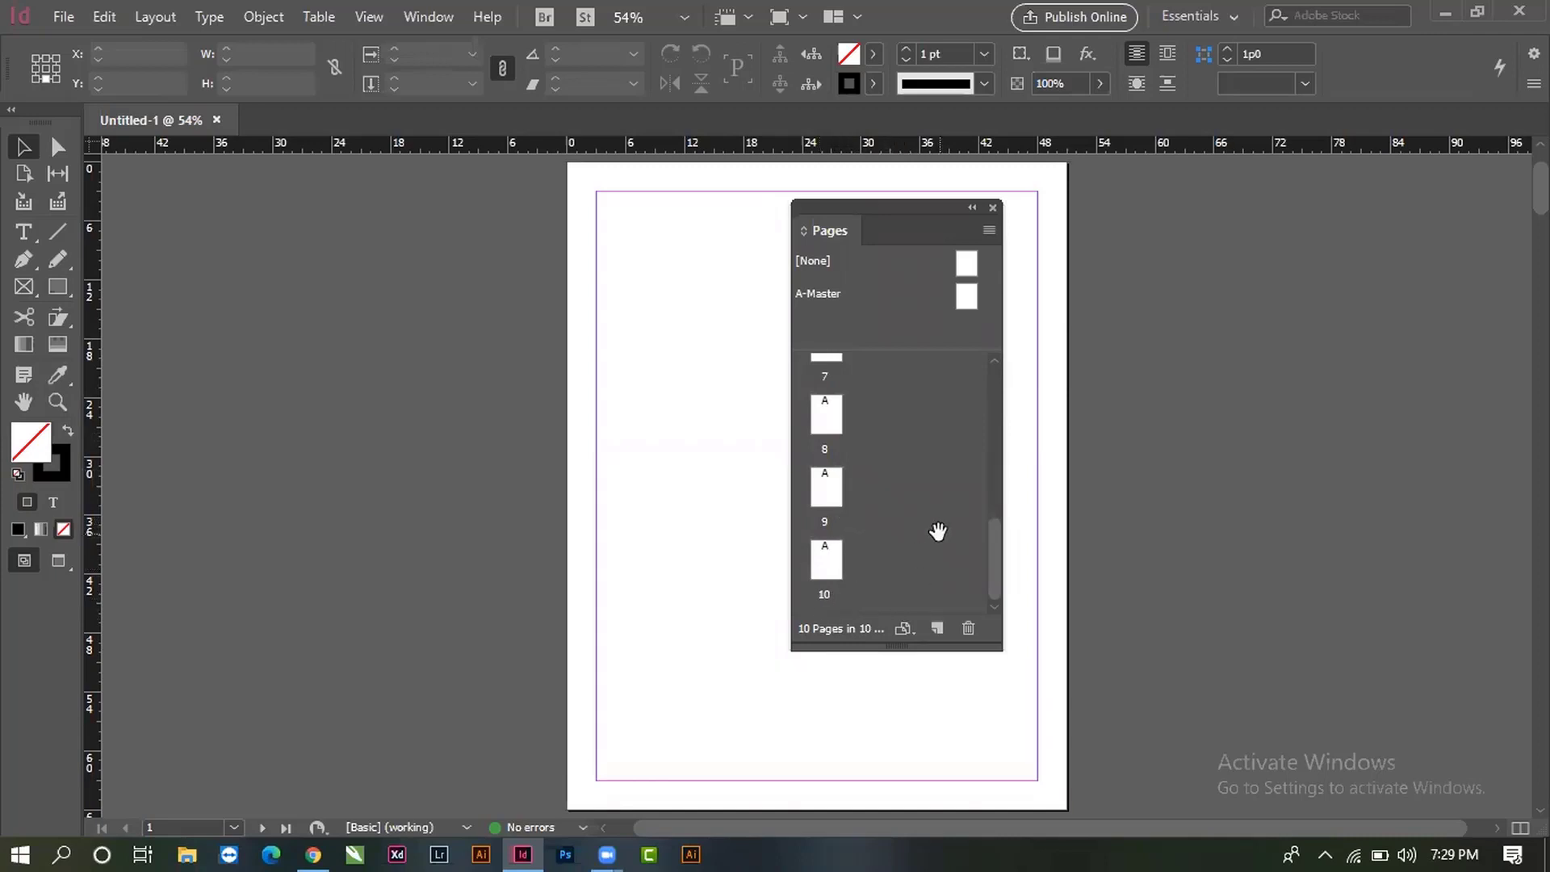
pyautogui.moveTo(867, 207); pyautogui.dragTo(1029, 212)
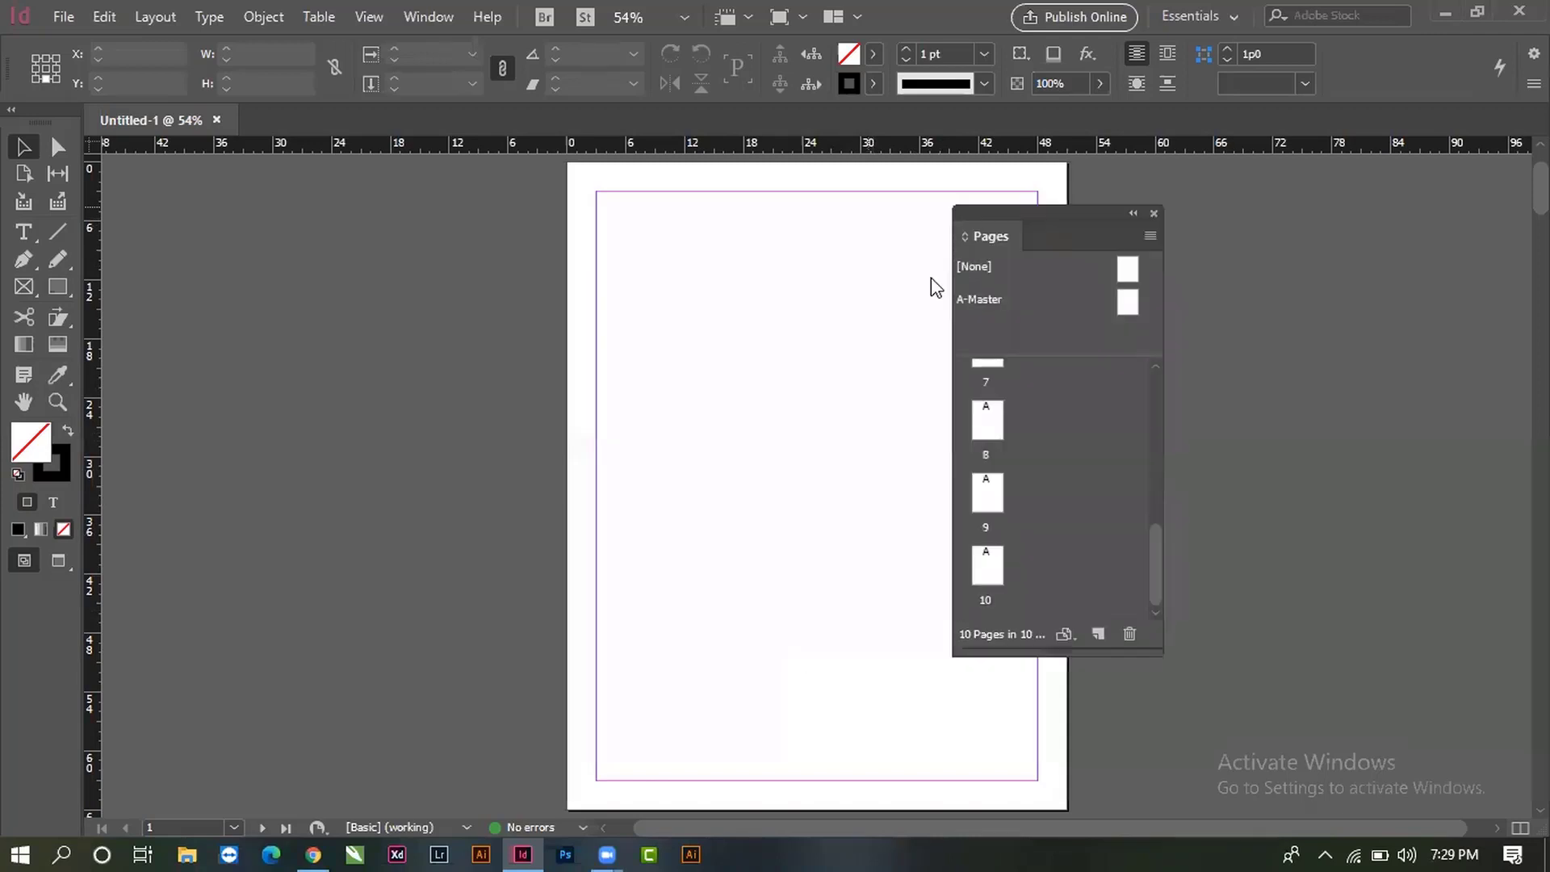
pyautogui.moveTo(931, 279); pyautogui.dragTo(1113, 214)
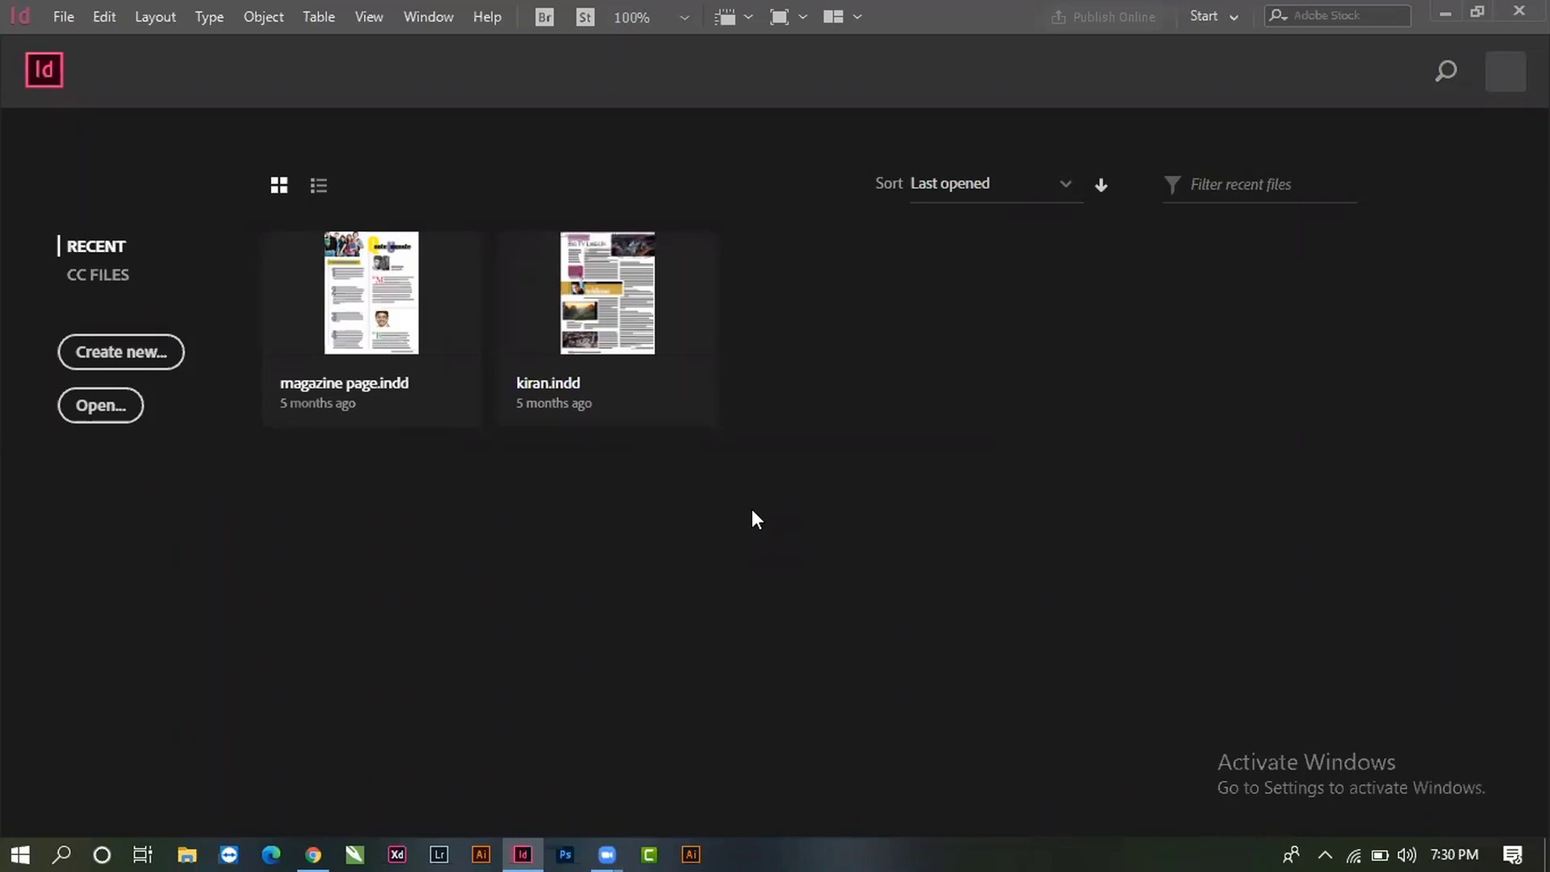
# - Create a new document from the recent A4 preset with 10 pages and facing pages kept on
pyautogui.hotkey('ctrl', 'n')
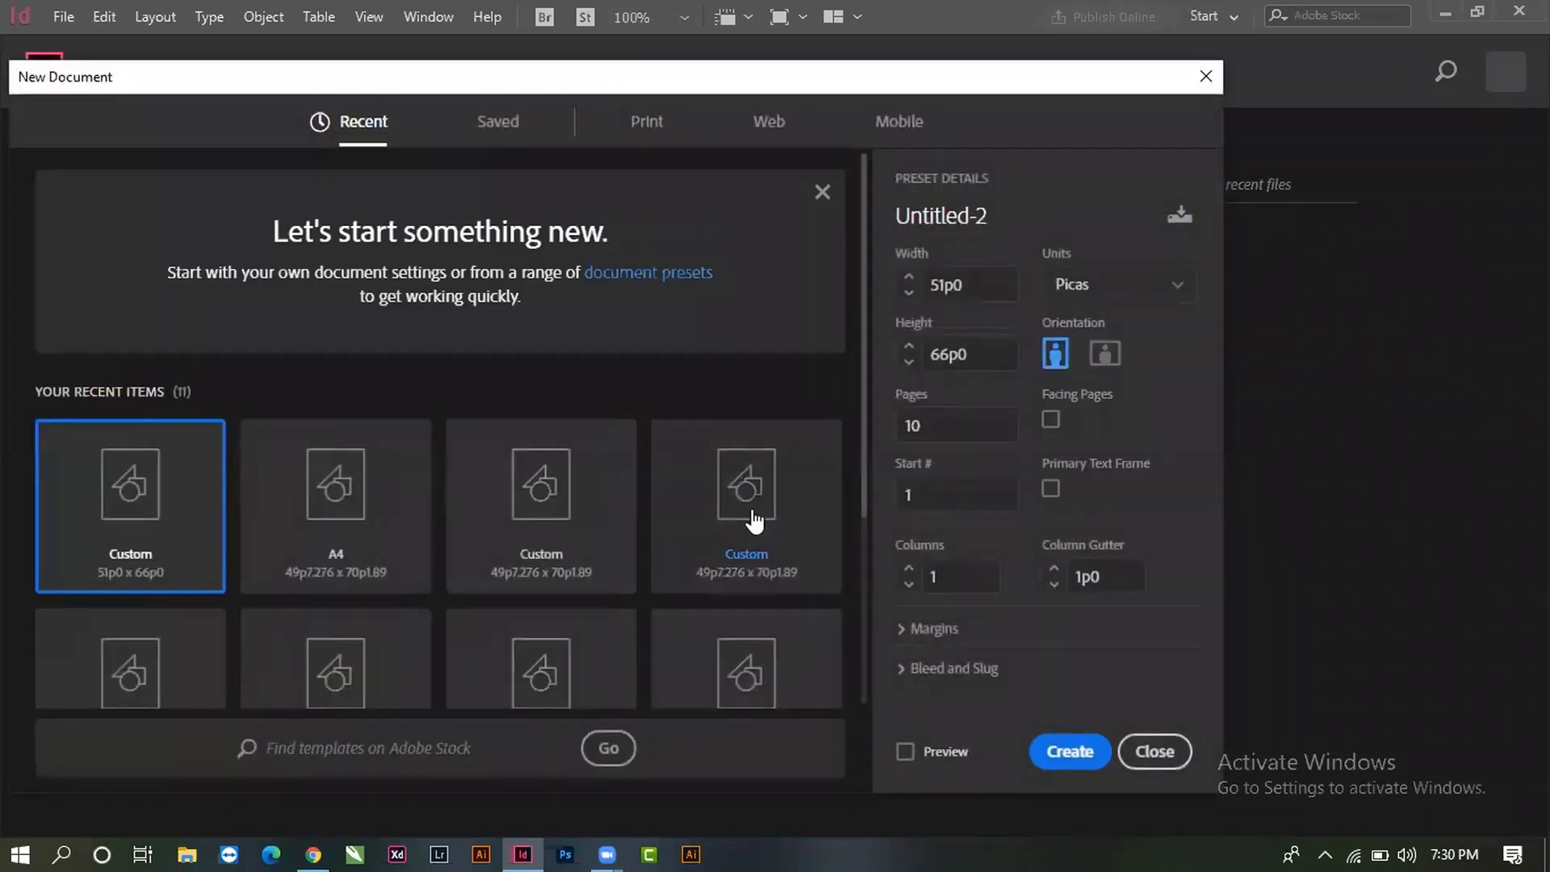
pyautogui.click(339, 542)
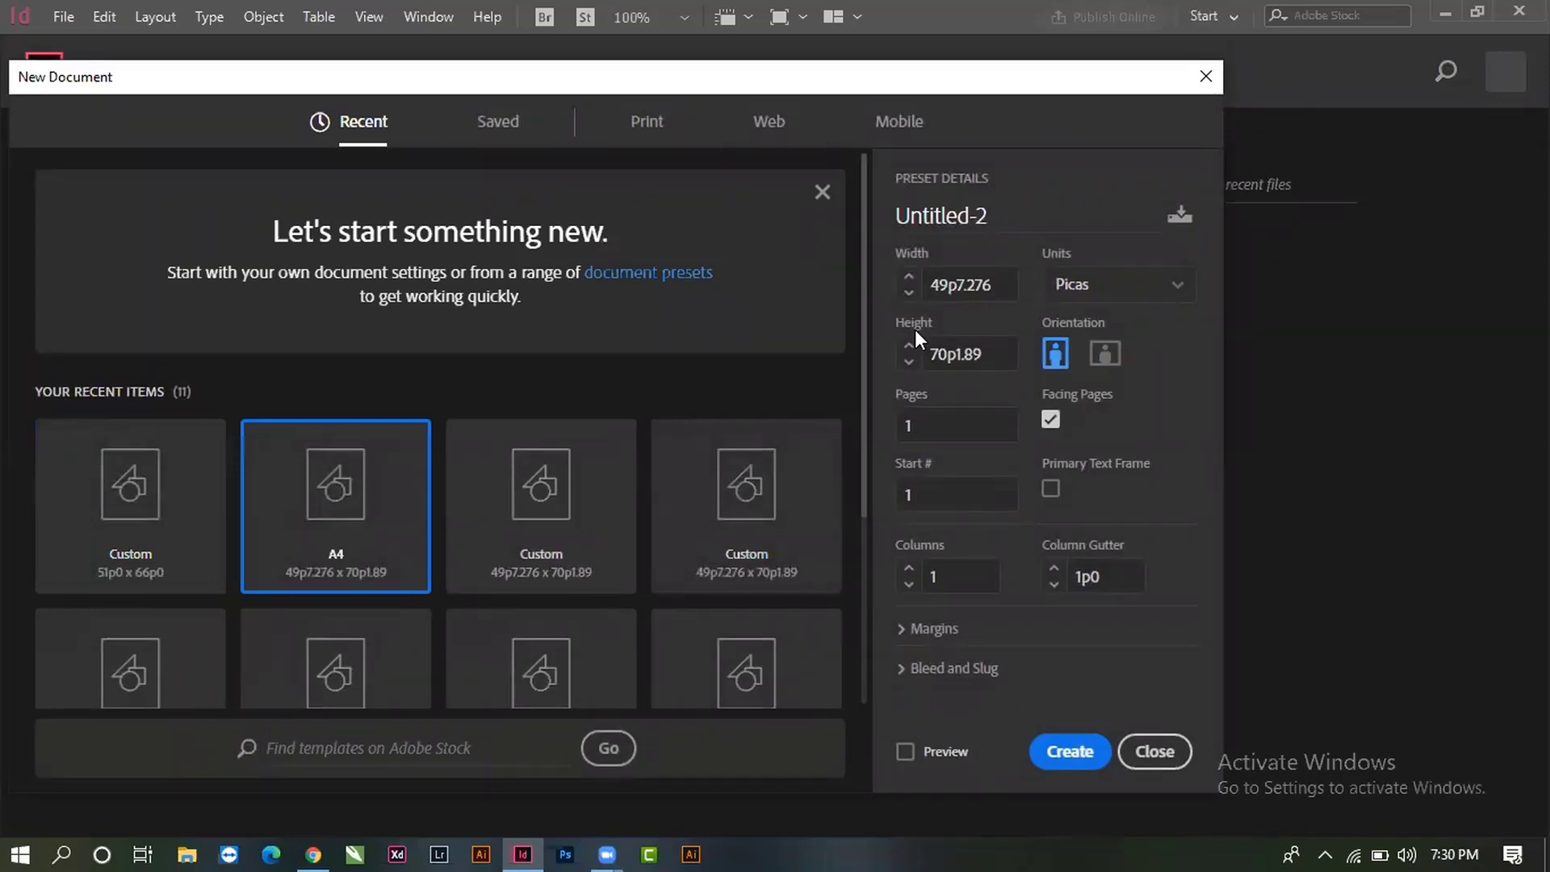
pyautogui.click(919, 425)
pyautogui.moveTo(946, 410); pyautogui.dragTo(890, 436)
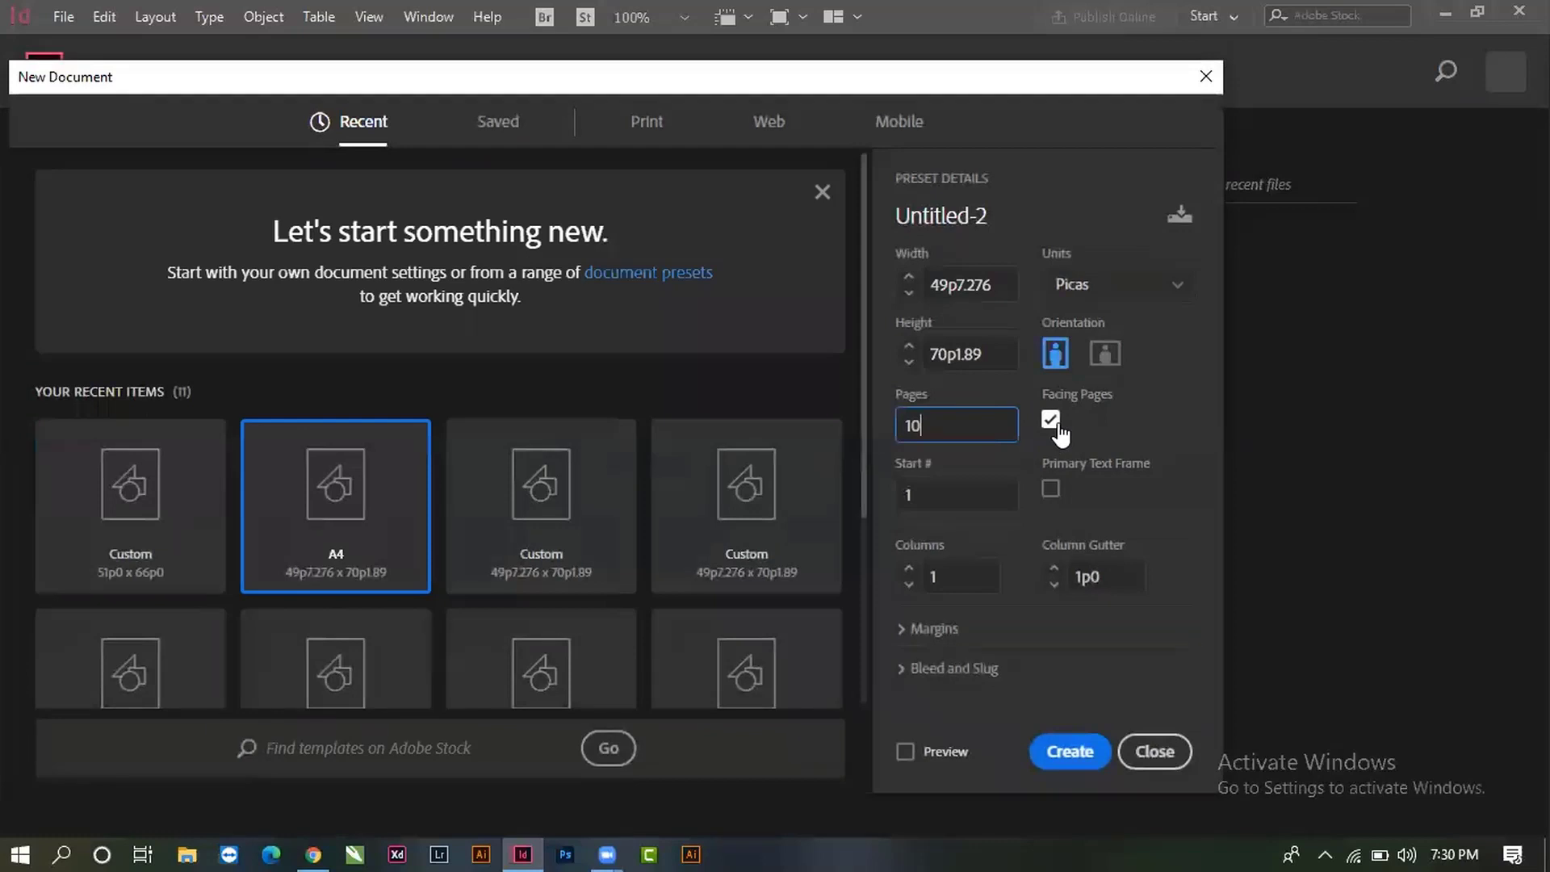
pyautogui.click(1071, 753)
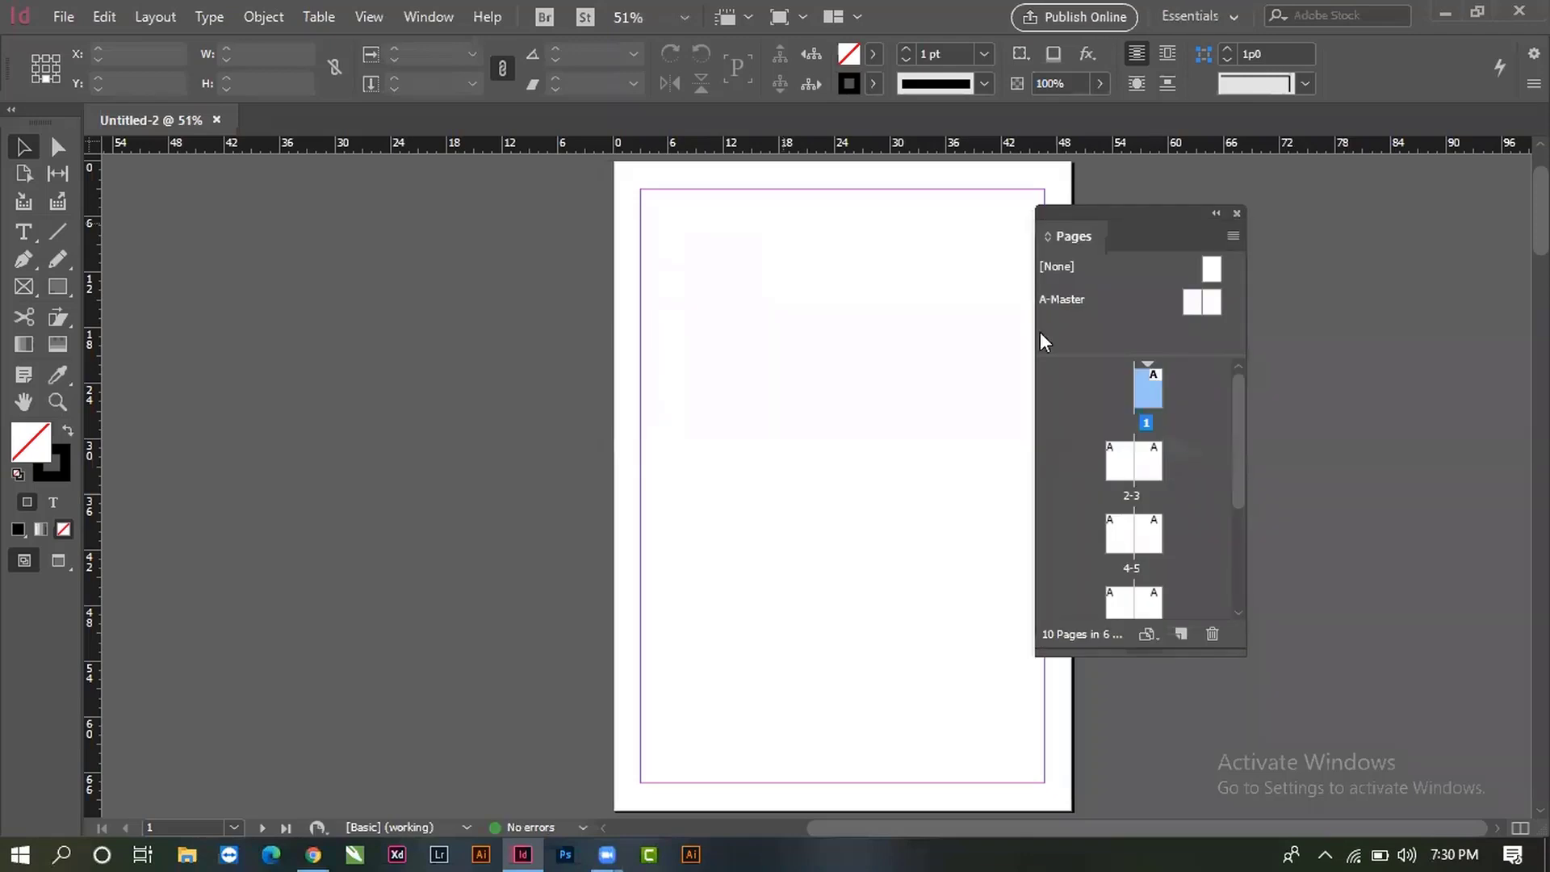
# - Move the Pages panel off the page and examine the facing-pages layout as a zoomed-out overview of all spreads
pyautogui.moveTo(1124, 214); pyautogui.dragTo(1184, 206)
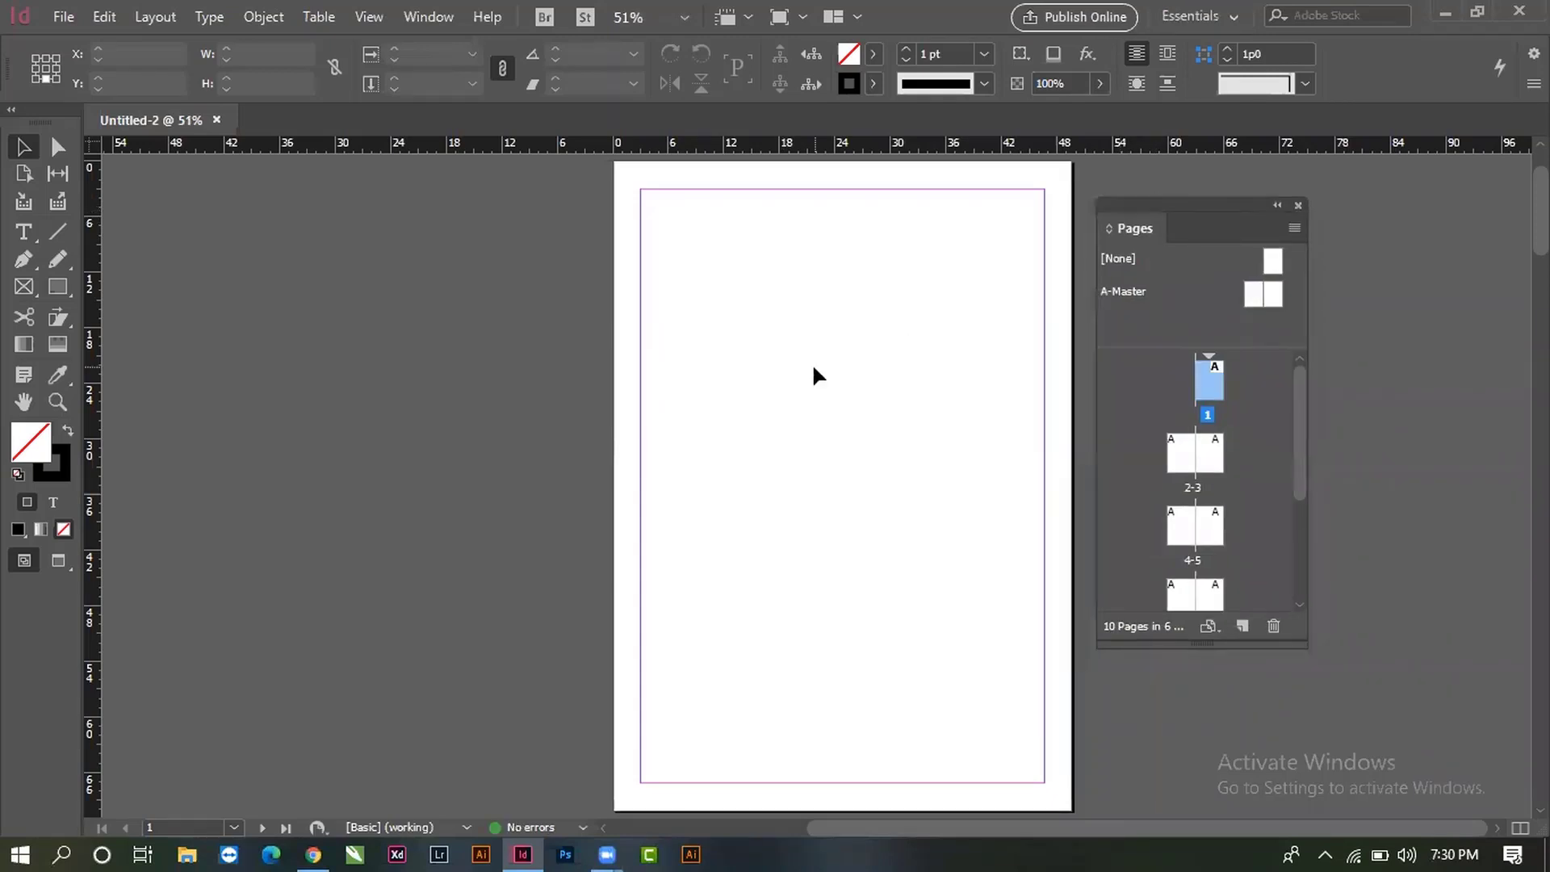
pyautogui.hotkey('ctrl', '-')
pyautogui.hotkey('ctrl', '-')
pyautogui.hotkey('ctrl', '-')
pyautogui.hotkey('ctrl', '-')
pyautogui.hotkey('ctrl', '-')
pyautogui.hotkey('ctrl', '-')
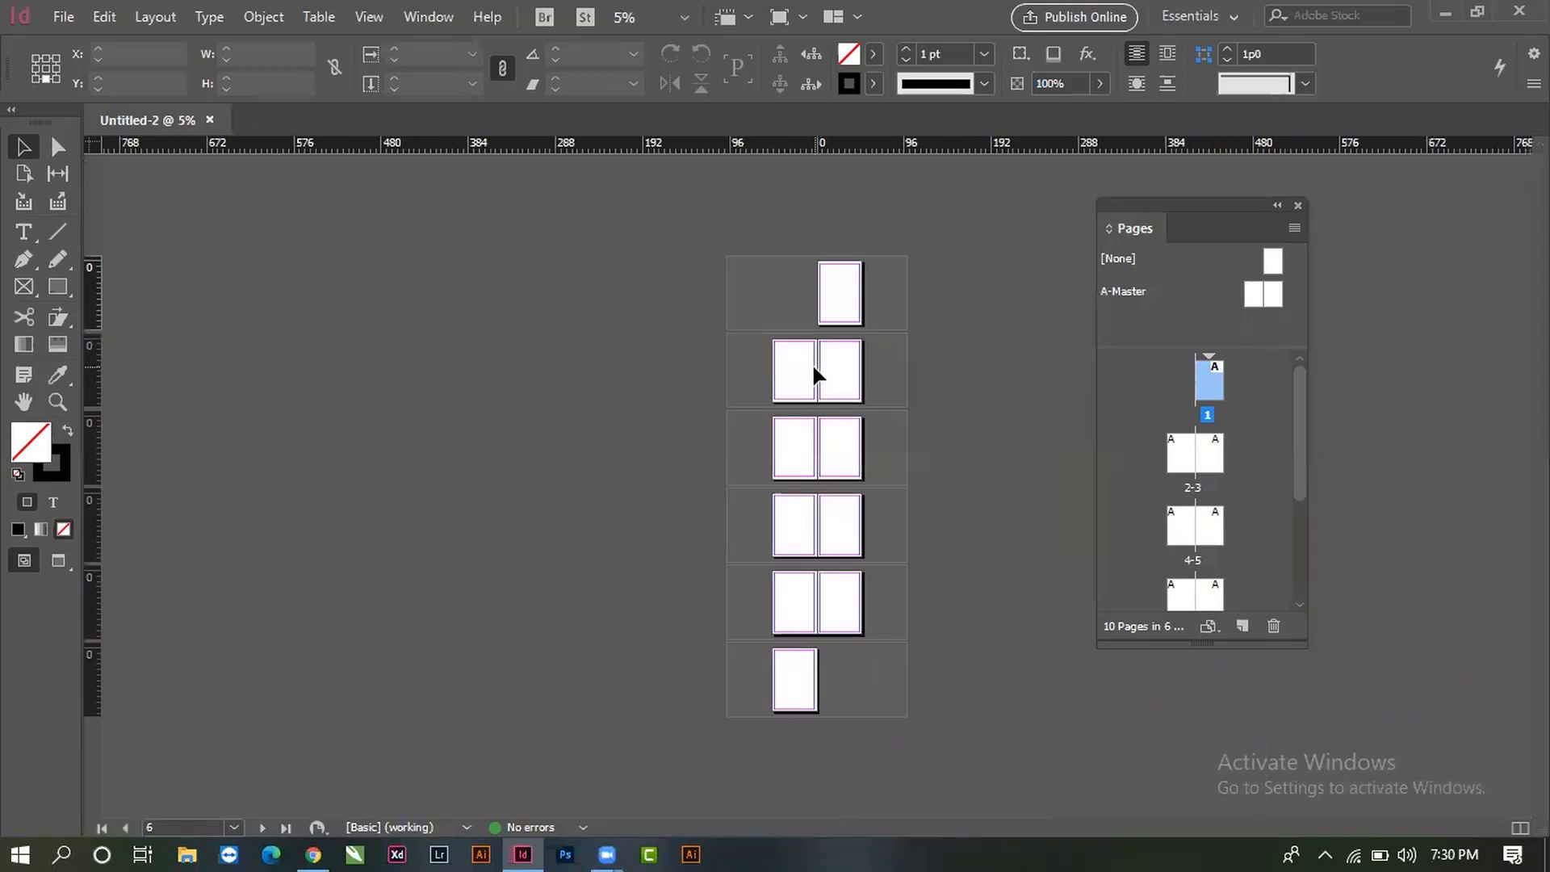
pyautogui.moveTo(771, 344); pyautogui.dragTo(1078, 779)
pyautogui.scroll(2, 897, 655)
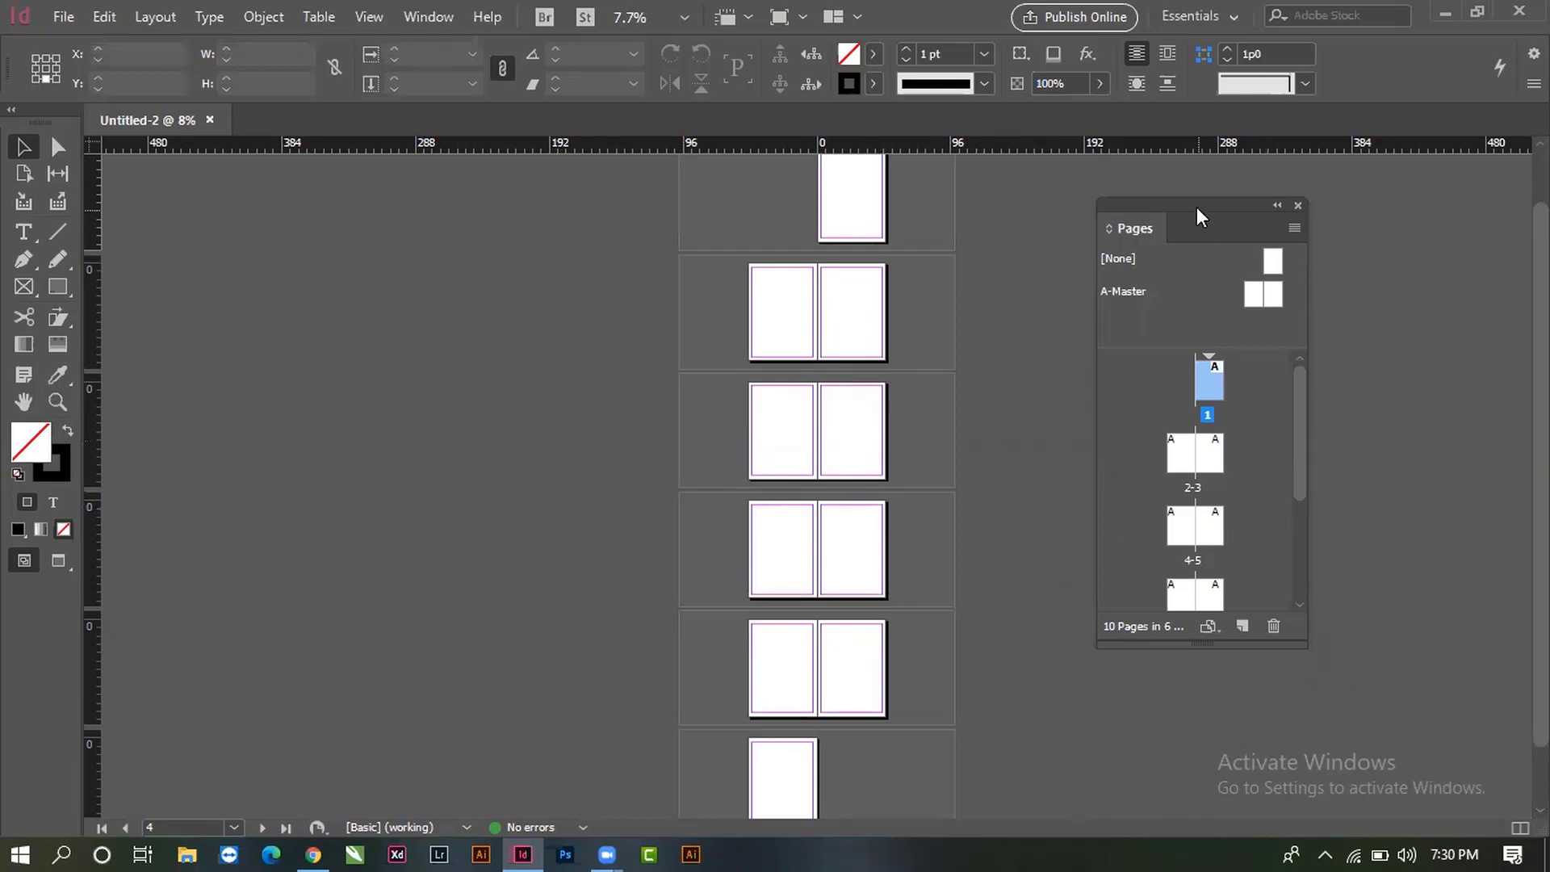
# - Compare the spread thumbnails in the Pages panel with the spreads laid out in the document
pyautogui.moveTo(1197, 206); pyautogui.dragTo(1072, 181)
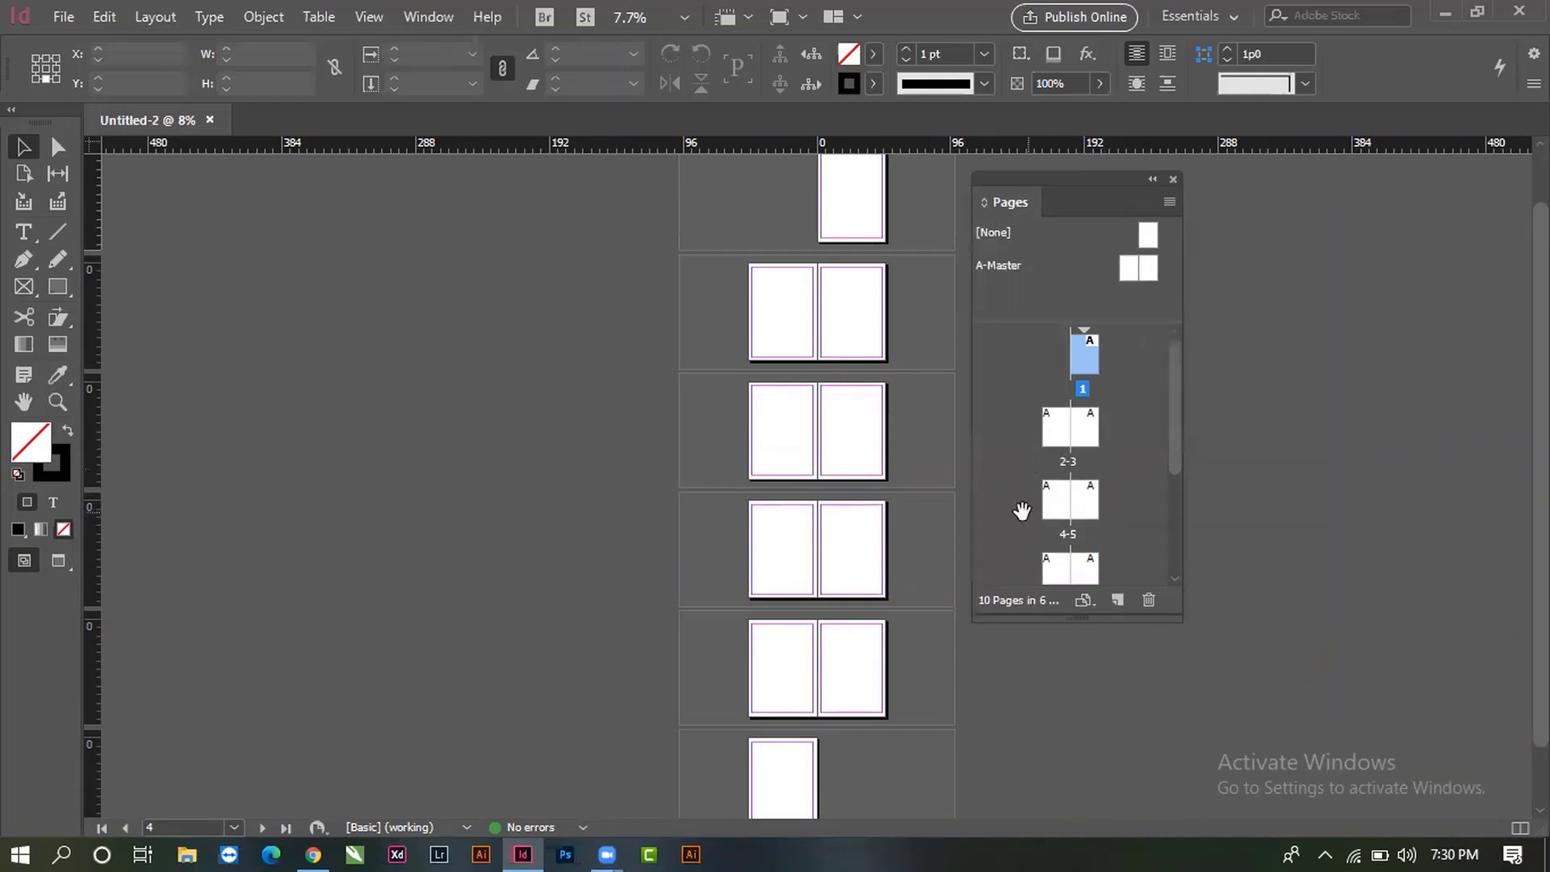
pyautogui.scroll(-5, 1071, 554)
pyautogui.scroll(5, 1077, 507)
pyautogui.moveTo(1034, 178); pyautogui.dragTo(1094, 167)
pyautogui.scroll(1, 824, 578)
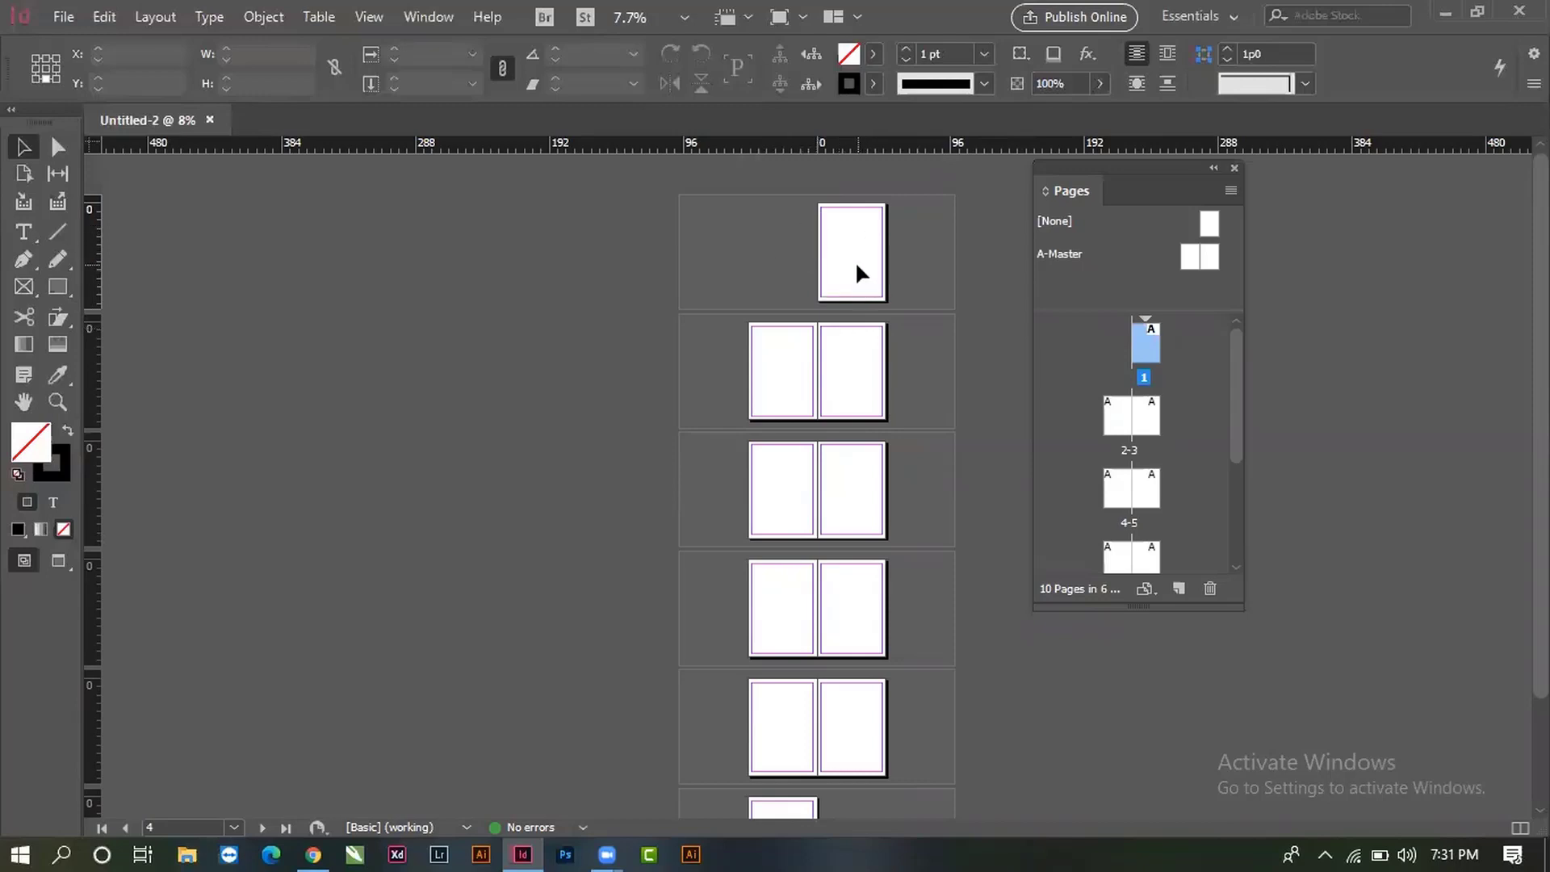
pyautogui.scroll(-2, 855, 260)
pyautogui.scroll(2, 859, 259)
# - Examine the spread of pages 2 and 3 close up, keeping the Pages panel clear of the pages
pyautogui.moveTo(888, 327); pyautogui.dragTo(1104, 580)
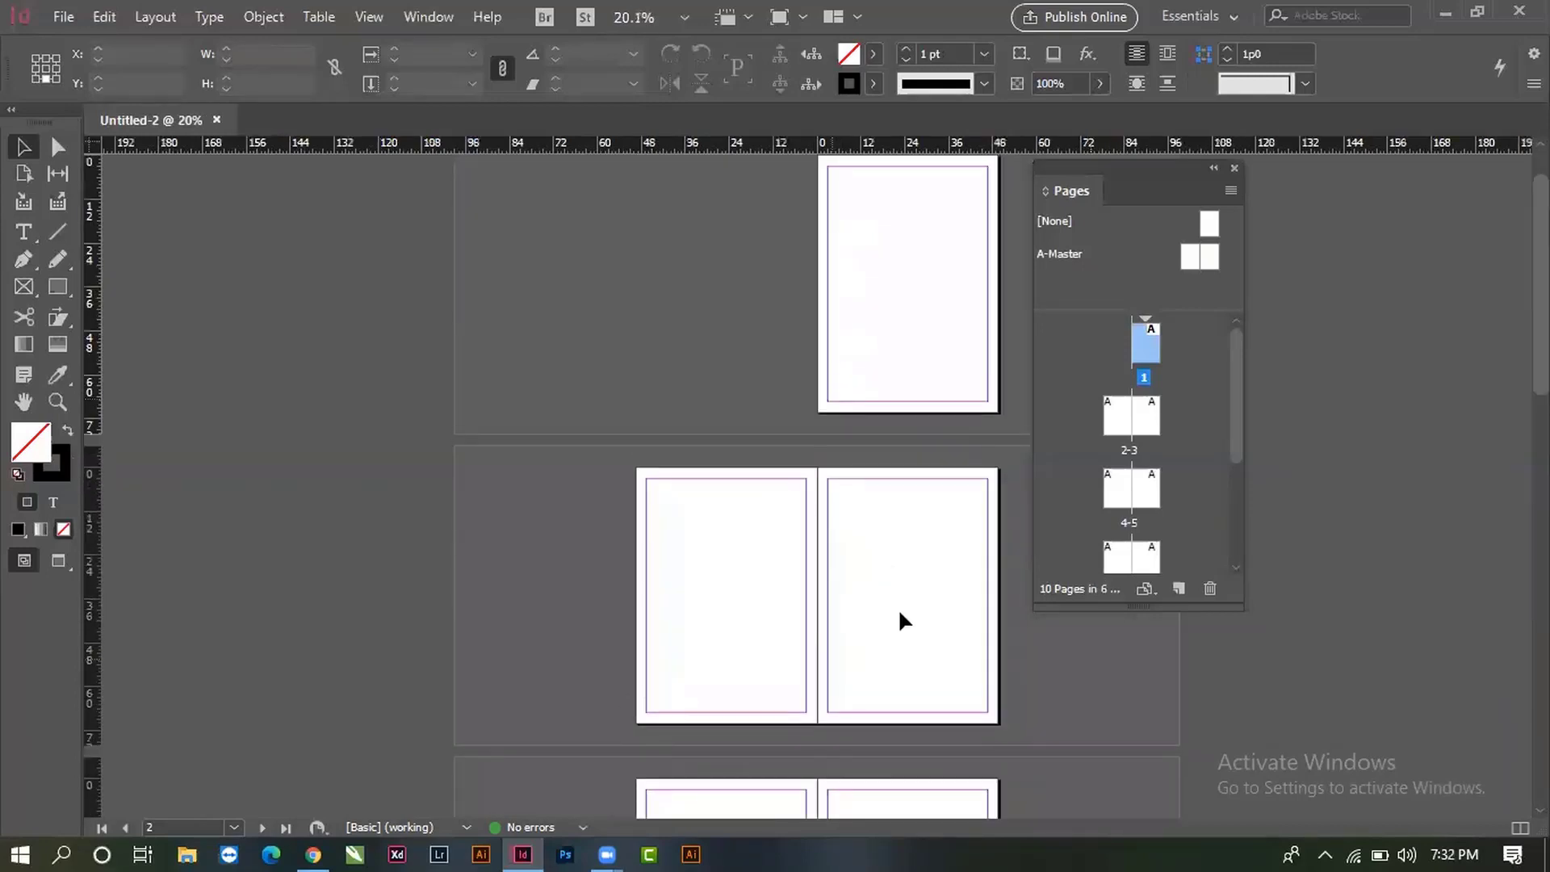
pyautogui.moveTo(839, 543); pyautogui.dragTo(975, 633)
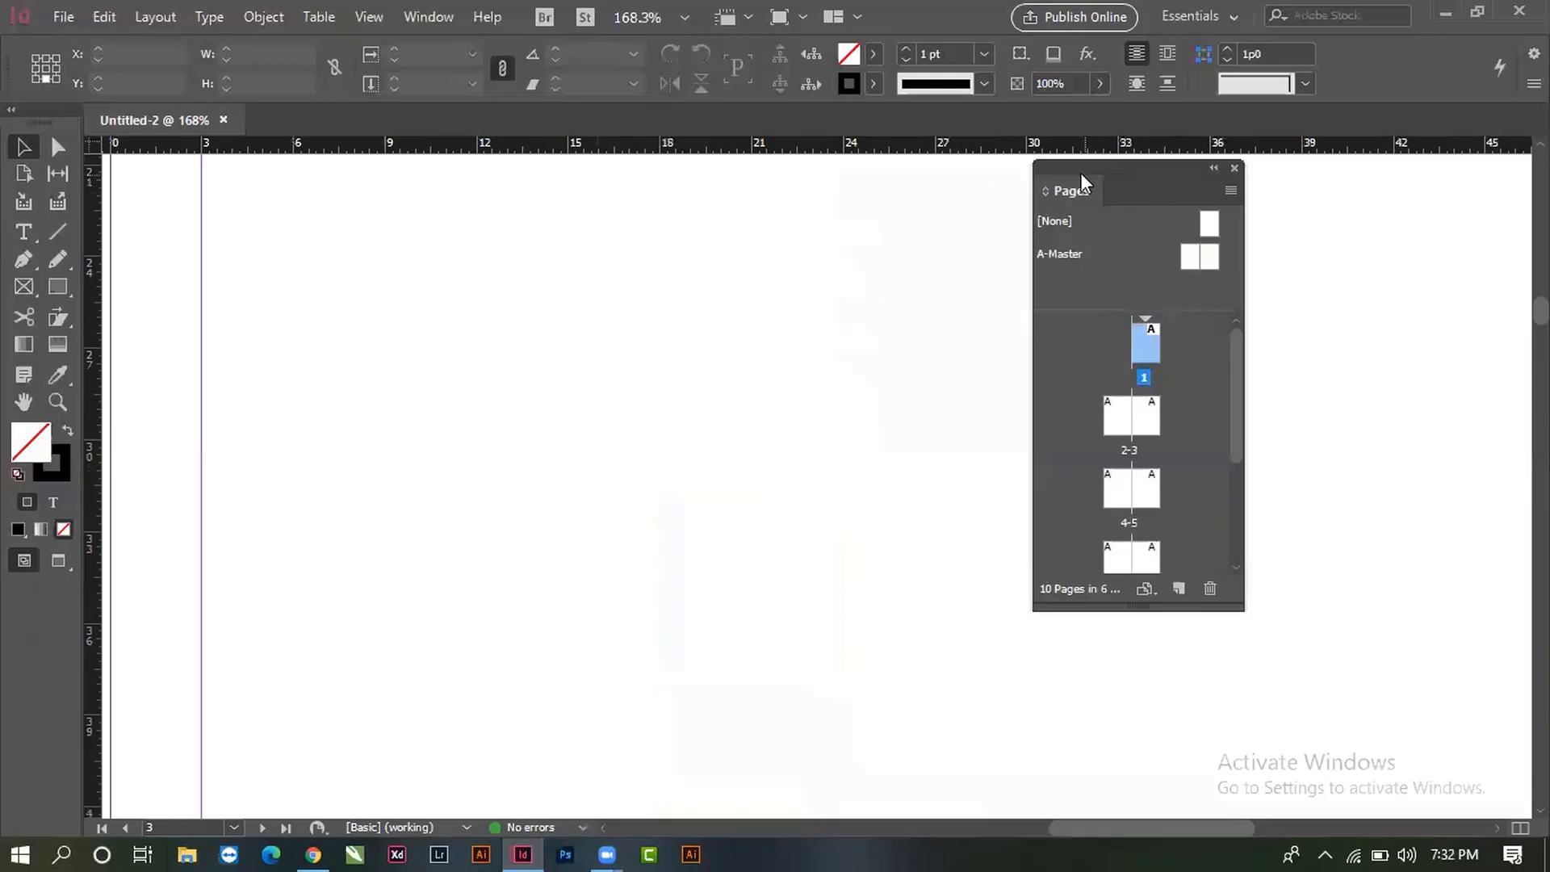
pyautogui.moveTo(1082, 173); pyautogui.dragTo(1355, 193)
pyautogui.keyDown('alt'); pyautogui.click(892, 421); pyautogui.keyUp('alt')
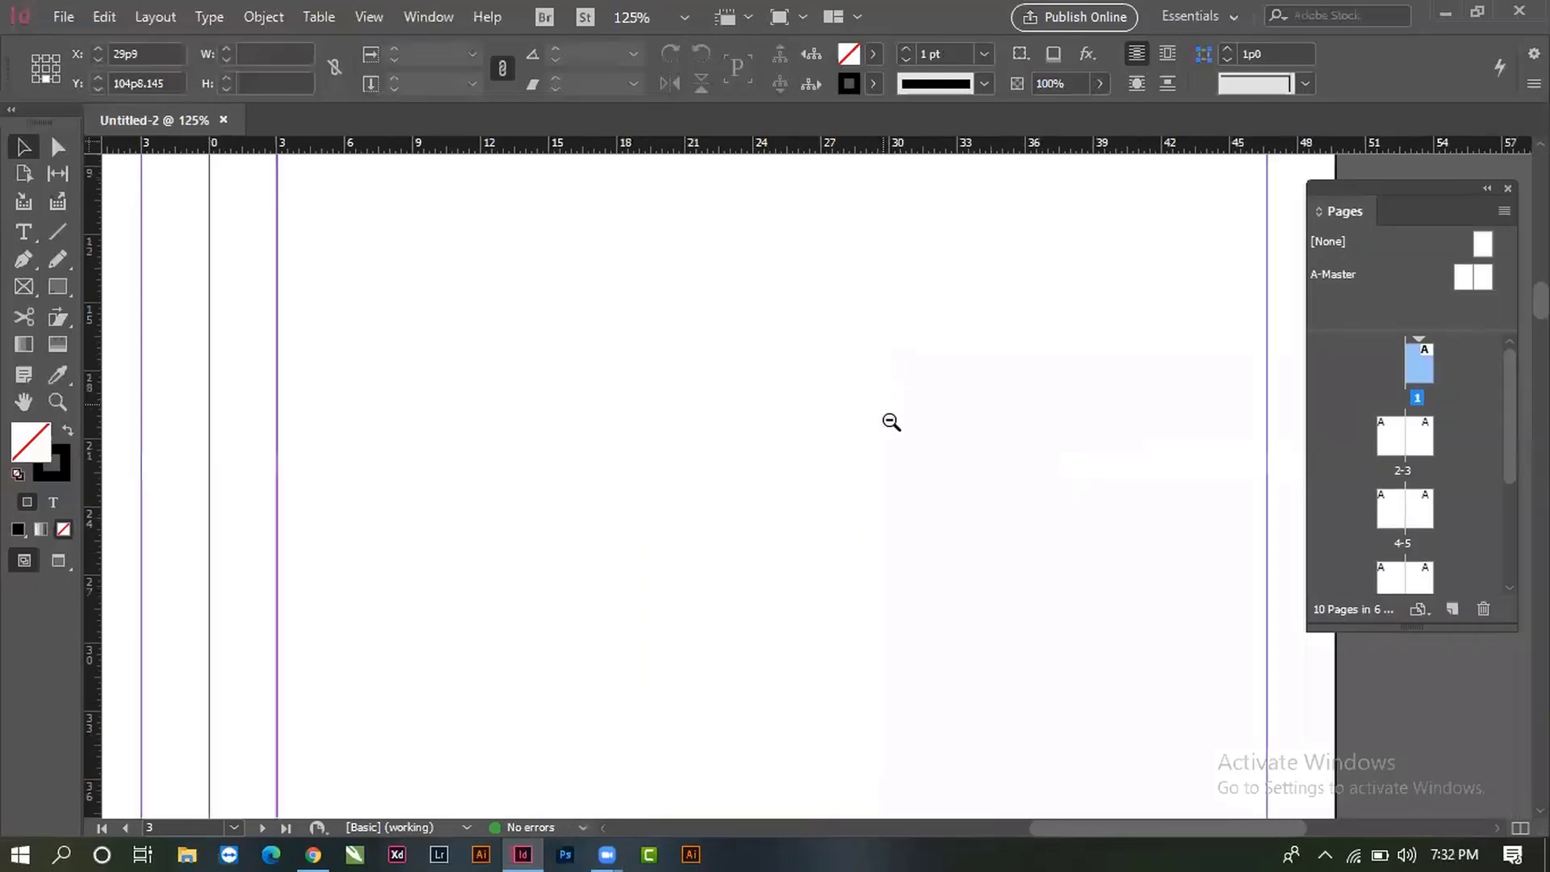
pyautogui.keyDown('ctrl'); pyautogui.keyDown('alt'); pyautogui.click(892, 422); pyautogui.keyUp('alt'); pyautogui.keyUp('ctrl')
pyautogui.keyDown('ctrl'); pyautogui.keyDown('alt'); pyautogui.click(891, 422); pyautogui.keyUp('alt'); pyautogui.keyUp('ctrl')
pyautogui.keyDown('ctrl'); pyautogui.keyDown('alt'); pyautogui.click(891, 421); pyautogui.keyUp('alt'); pyautogui.keyUp('ctrl')
pyautogui.keyDown('ctrl'); pyautogui.keyDown('alt'); pyautogui.click(892, 423); pyautogui.keyUp('alt'); pyautogui.keyUp('ctrl')
pyautogui.scroll(-5, 849, 441)
pyautogui.moveTo(893, 355); pyautogui.dragTo(1220, 746)
pyautogui.moveTo(791, 550); pyautogui.dragTo(796, 655)
pyautogui.moveTo(898, 487); pyautogui.dragTo(888, 587)
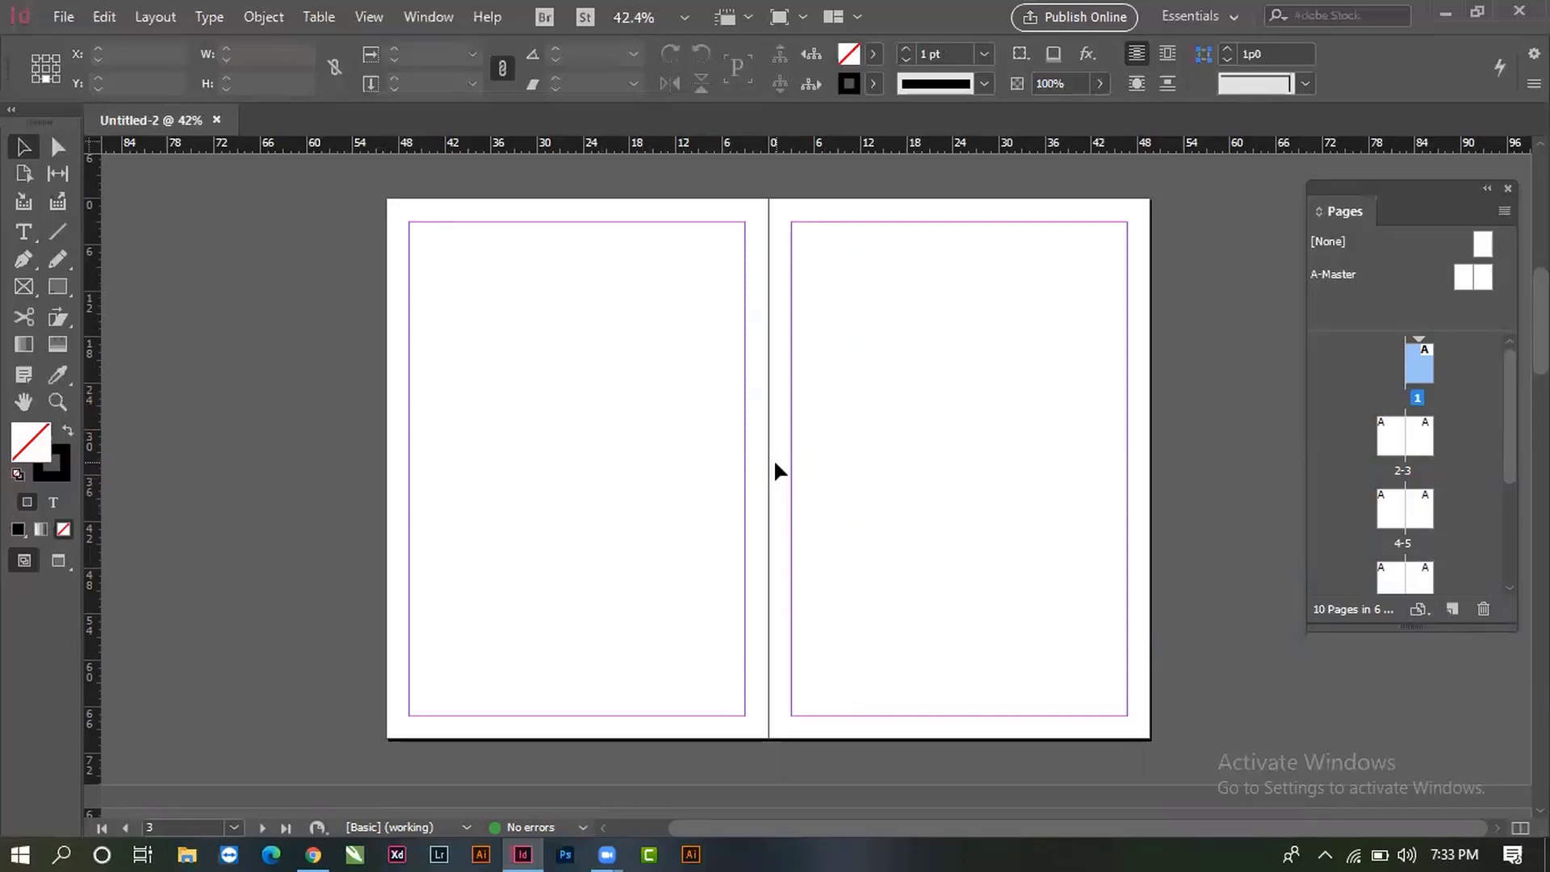
# - Examine how page 1 and the following spreads are arranged, alternating between the overview and the pages 2–3 spread
pyautogui.keyDown('ctrl'); pyautogui.keyDown('alt'); pyautogui.click(853, 515); pyautogui.keyUp('alt'); pyautogui.keyUp('ctrl')
pyautogui.keyDown('ctrl'); pyautogui.keyDown('alt'); pyautogui.click(848, 510); pyautogui.keyUp('alt'); pyautogui.keyUp('ctrl')
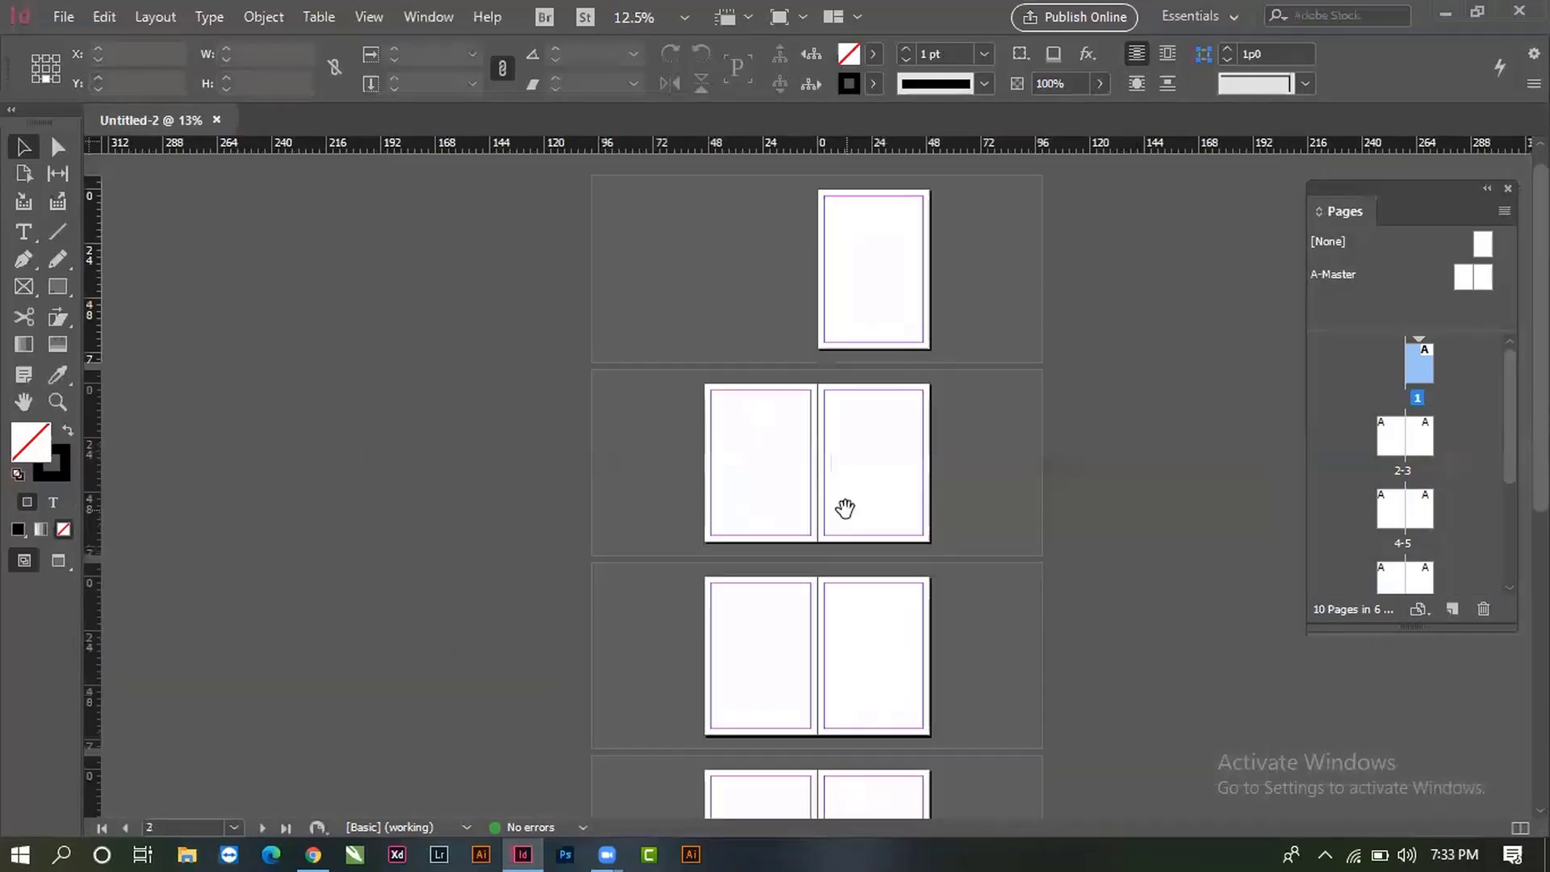
pyautogui.moveTo(870, 612); pyautogui.dragTo(952, 506)
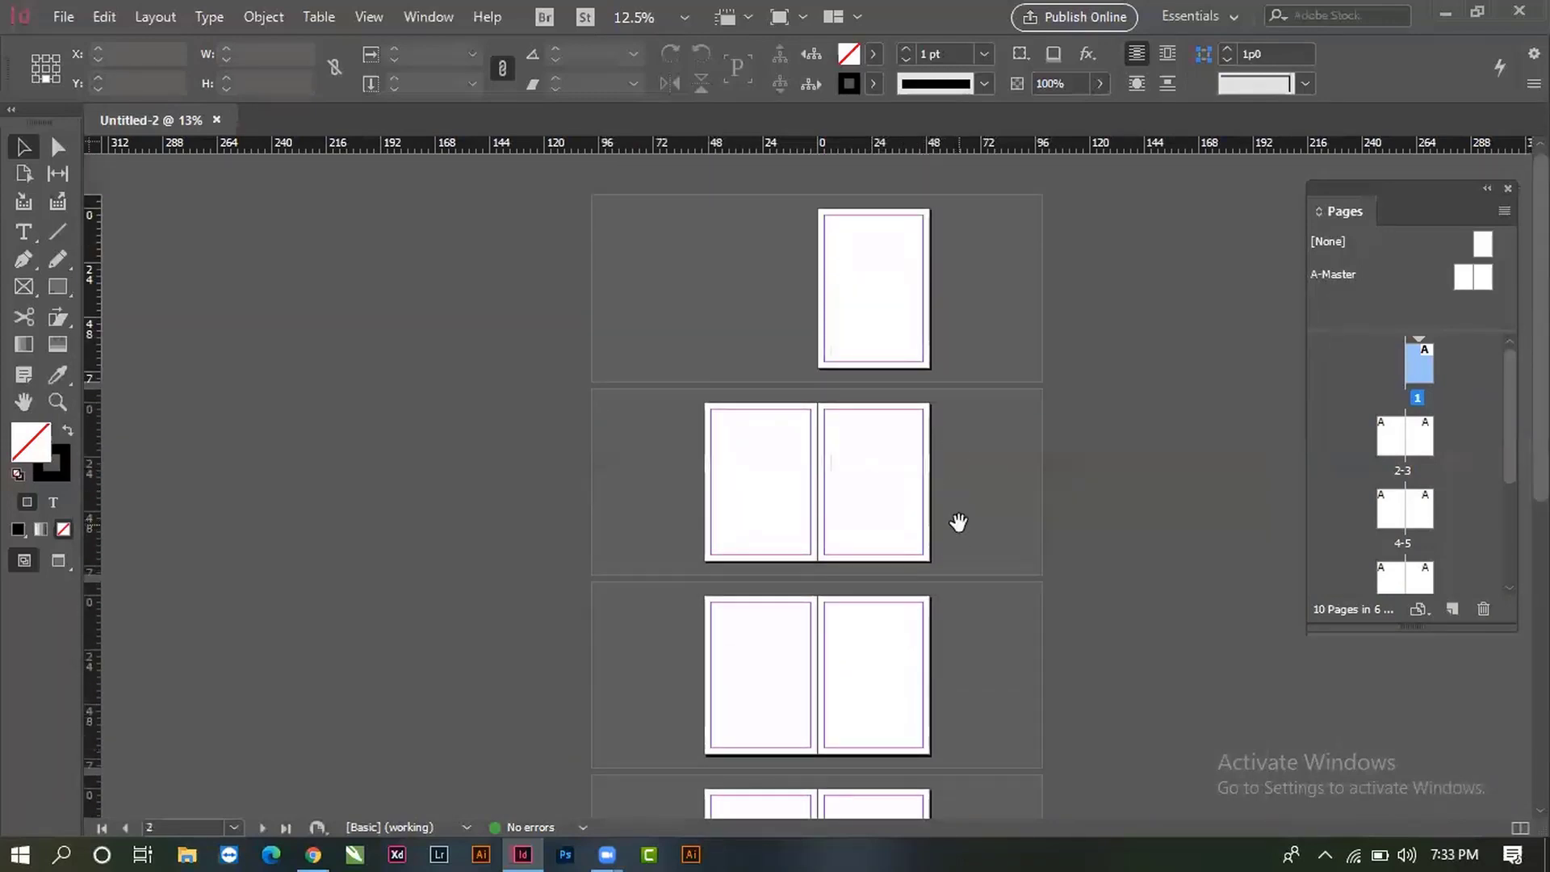
pyautogui.moveTo(641, 380); pyautogui.dragTo(1181, 650)
pyautogui.moveTo(894, 669); pyautogui.dragTo(864, 709)
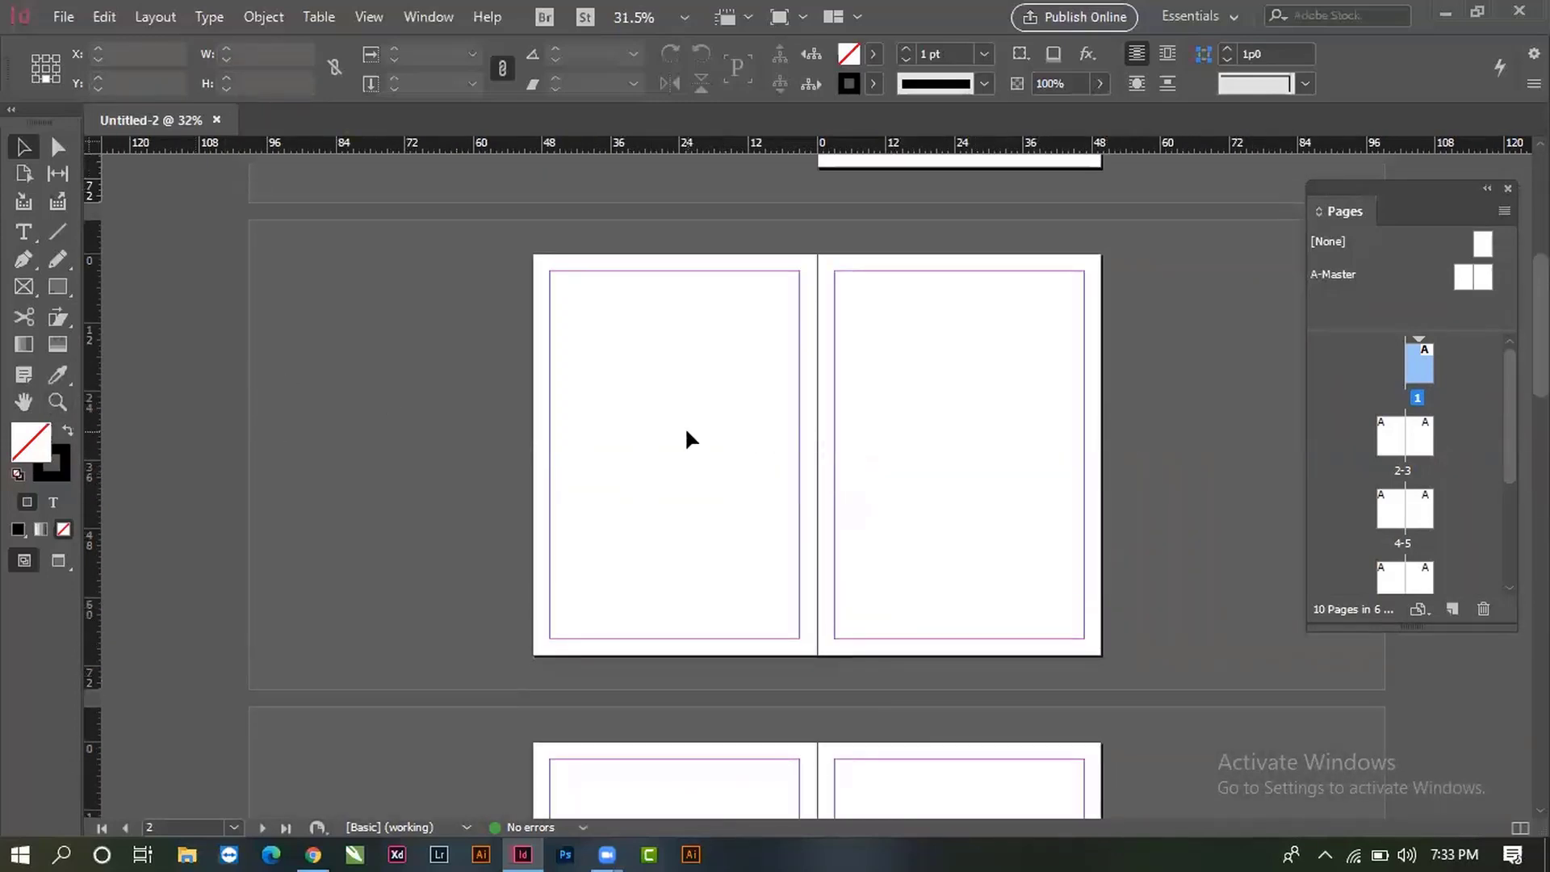
pyautogui.click(740, 450)
pyautogui.scroll(-1, 910, 502)
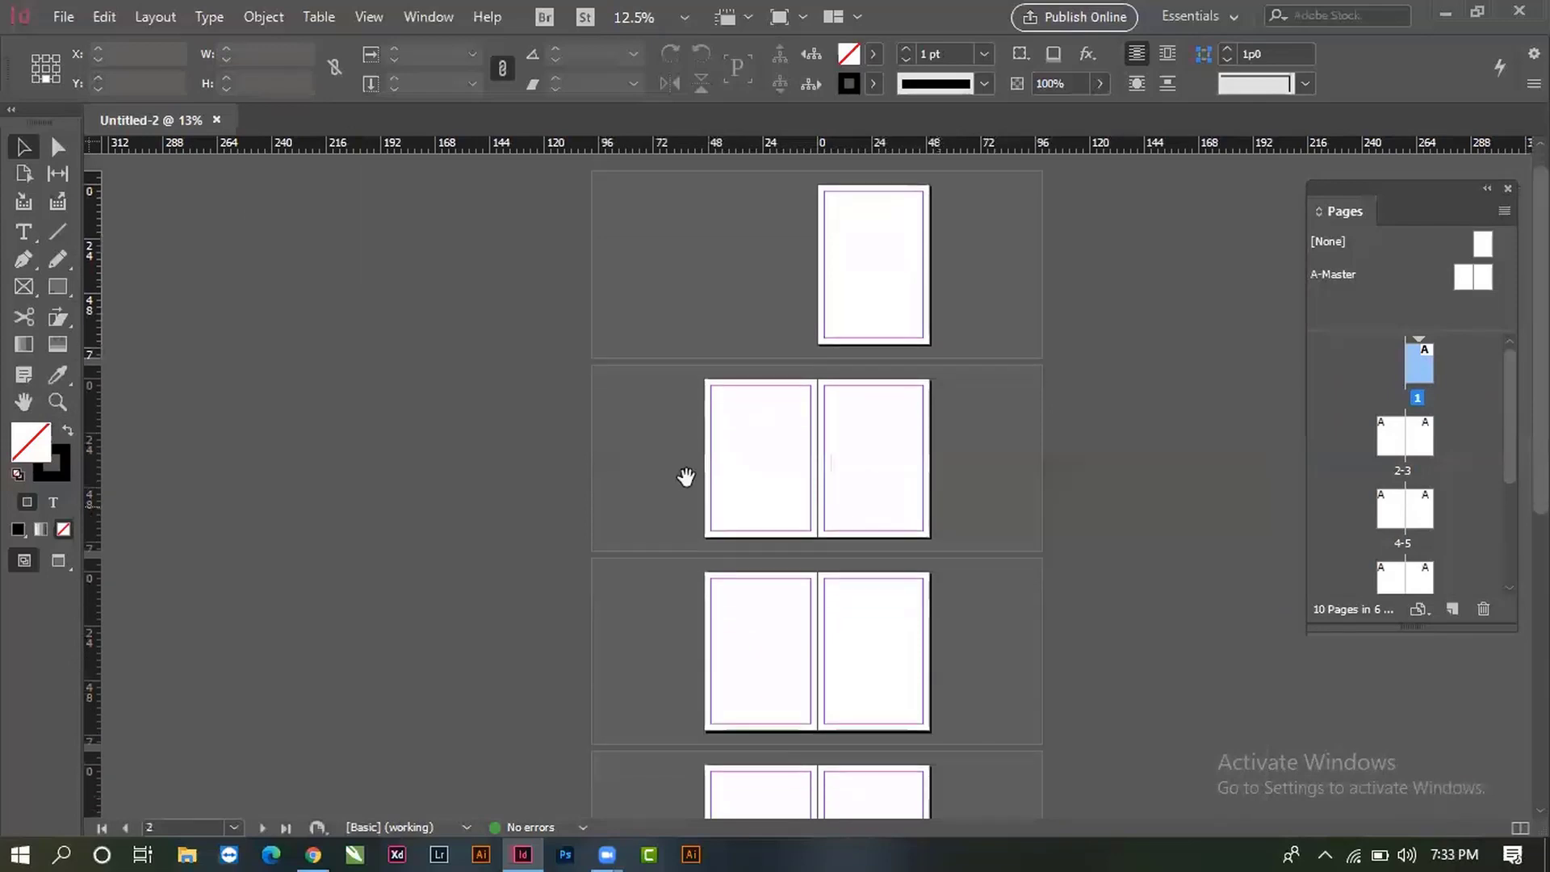
pyautogui.click(878, 485)
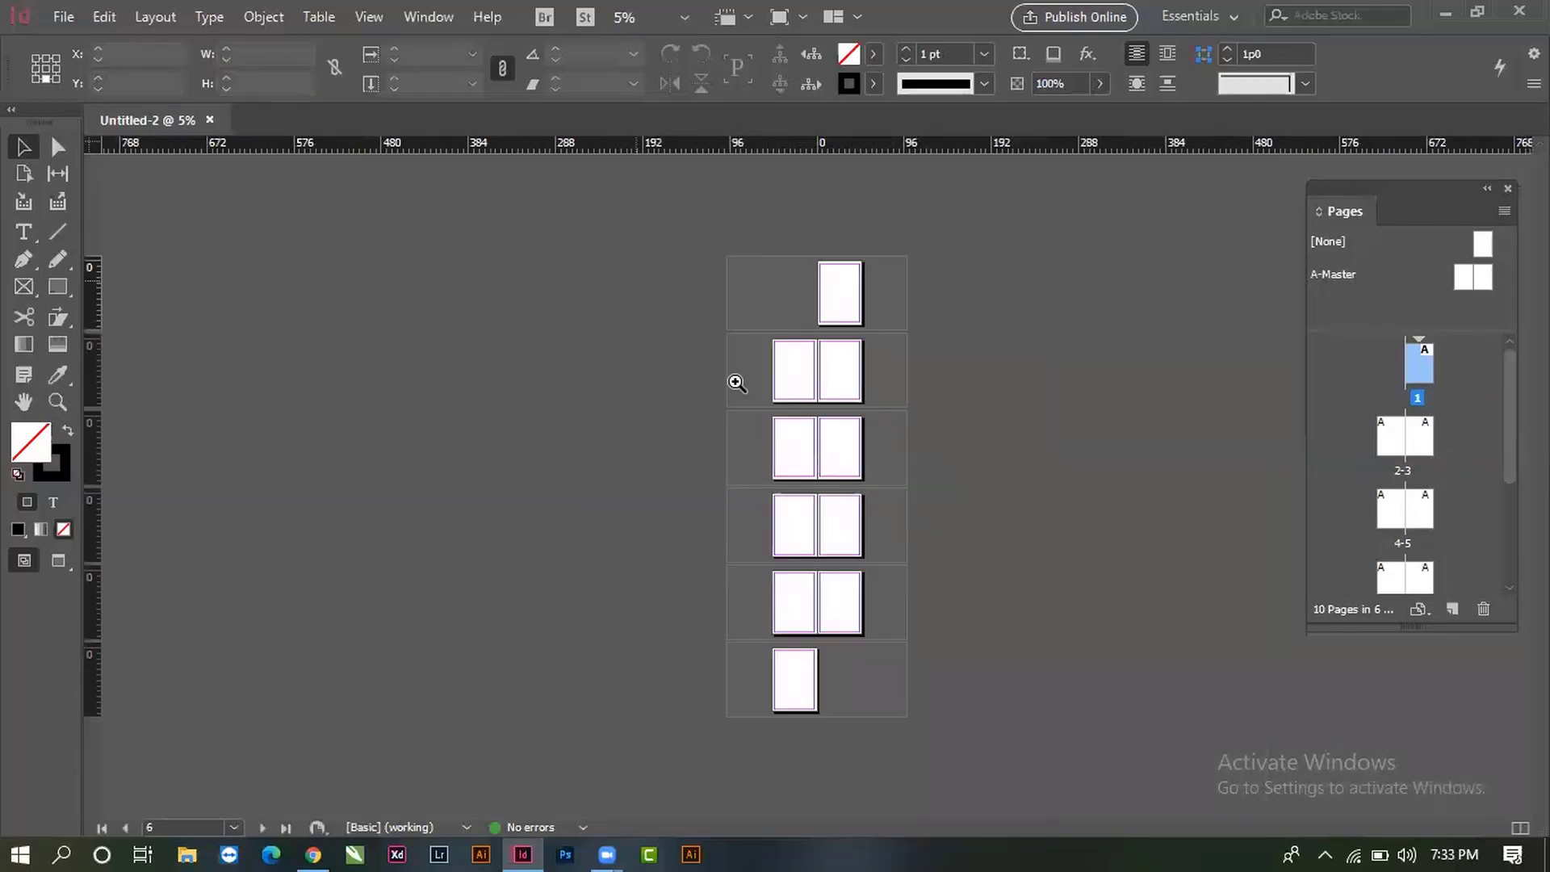
# - Place the Pages panel beside the spread overview and enlarge it in height and width
pyautogui.hotkey('ctrl', '=')
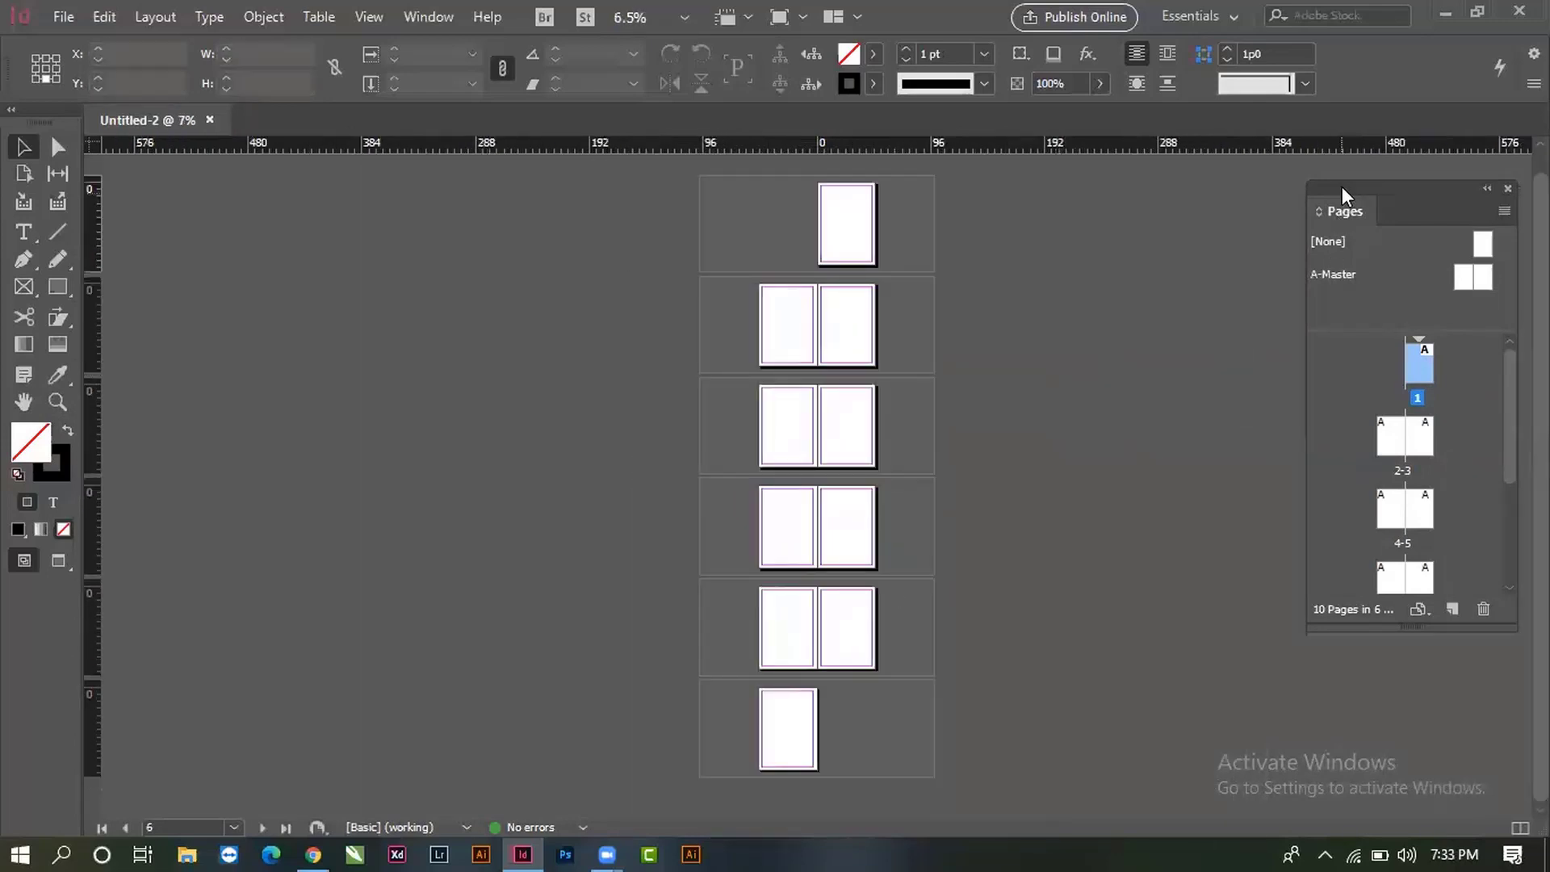
pyautogui.moveTo(1342, 187); pyautogui.dragTo(1054, 156)
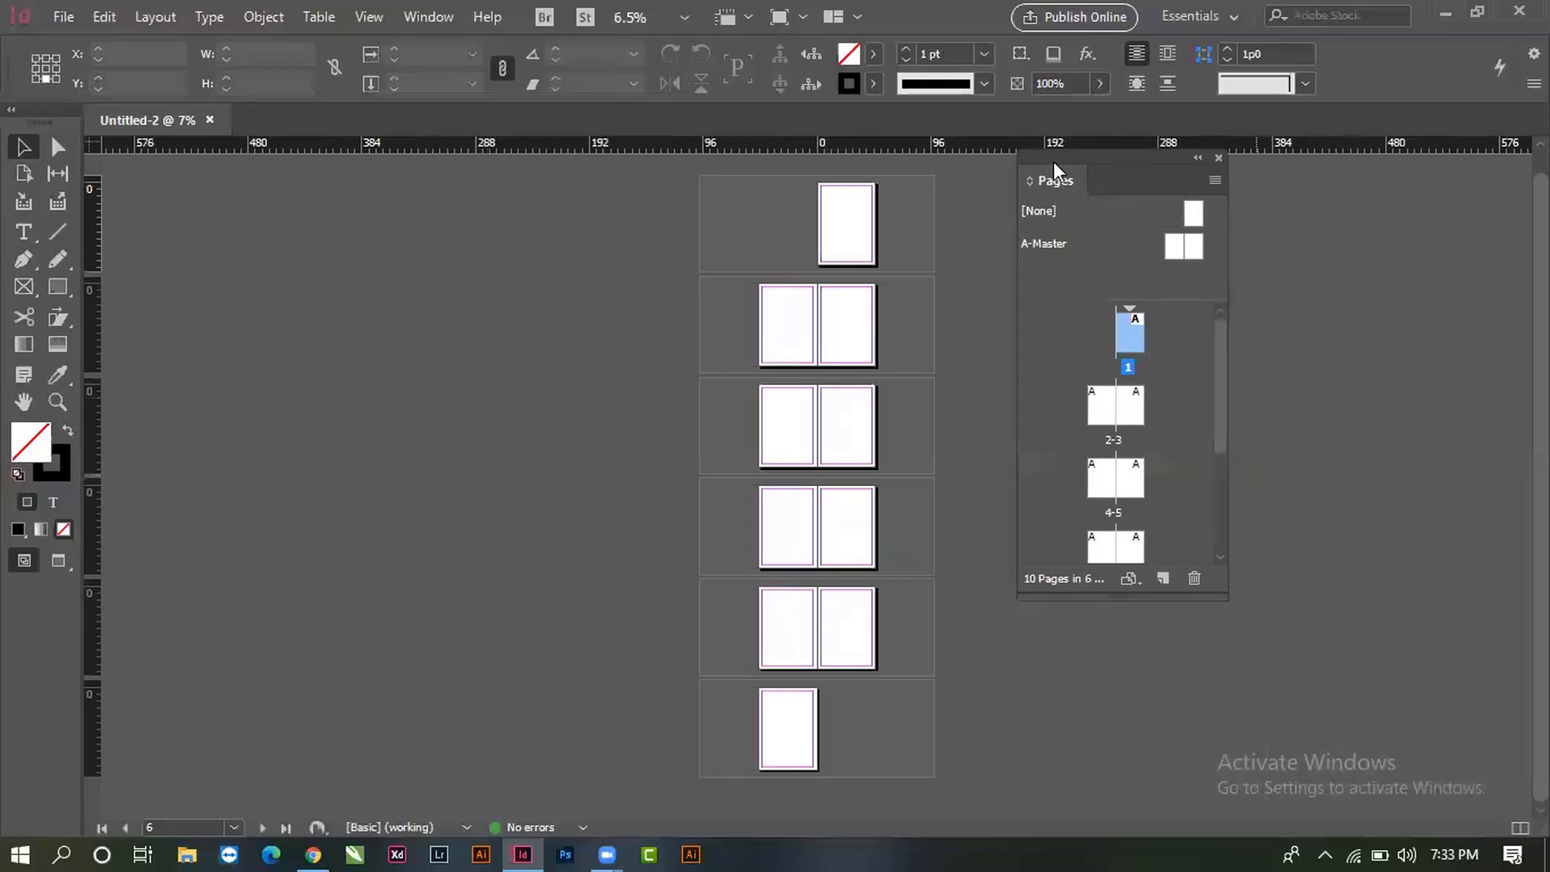
pyautogui.moveTo(1107, 598); pyautogui.dragTo(1111, 658)
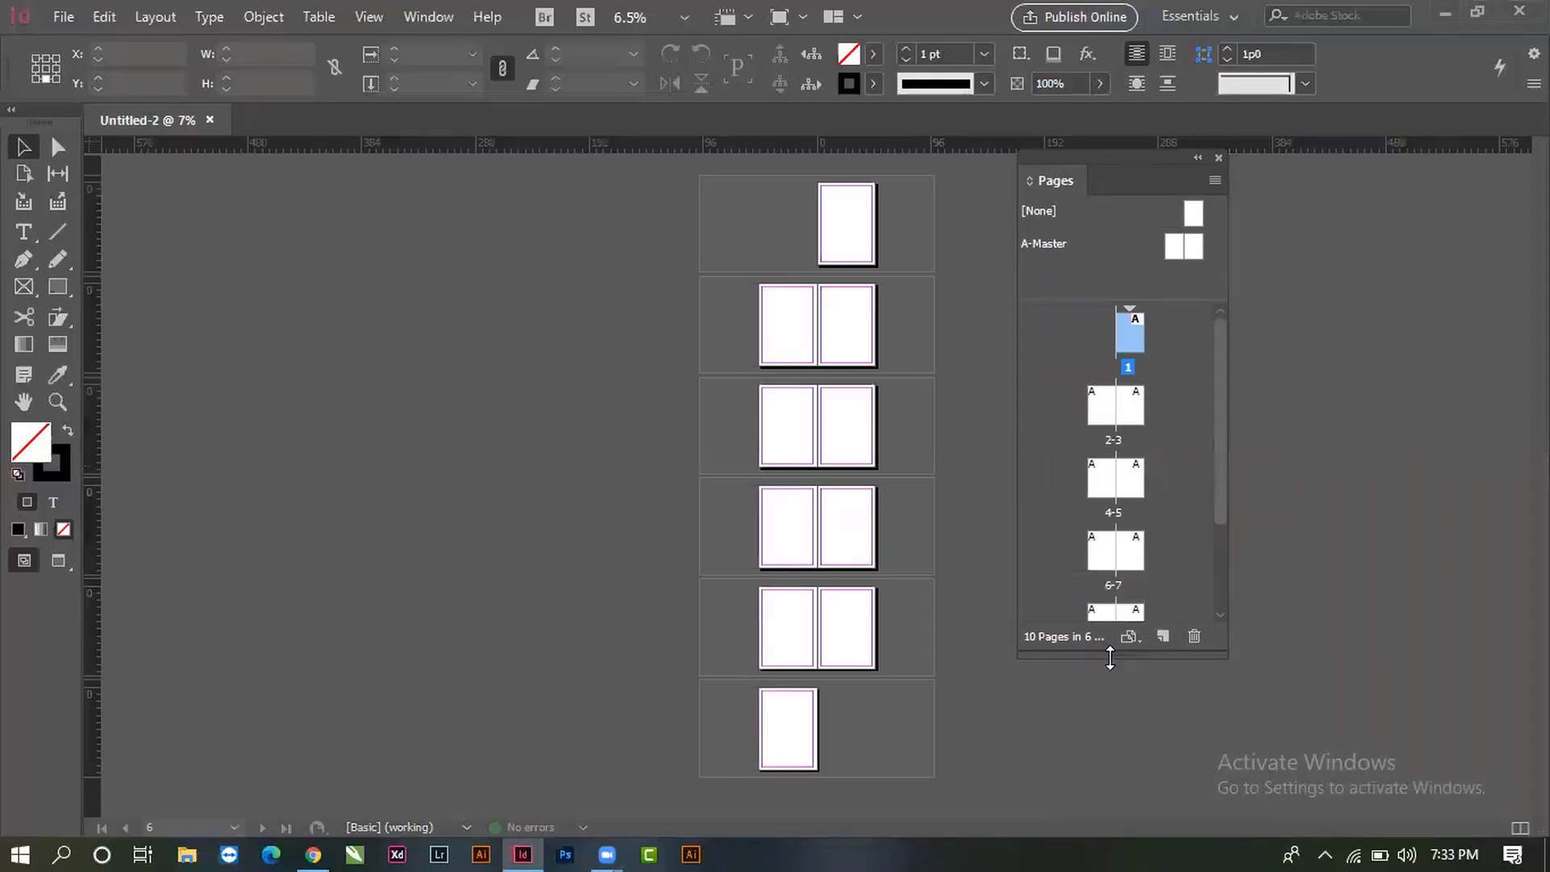
pyautogui.moveTo(1229, 563); pyautogui.dragTo(1357, 562)
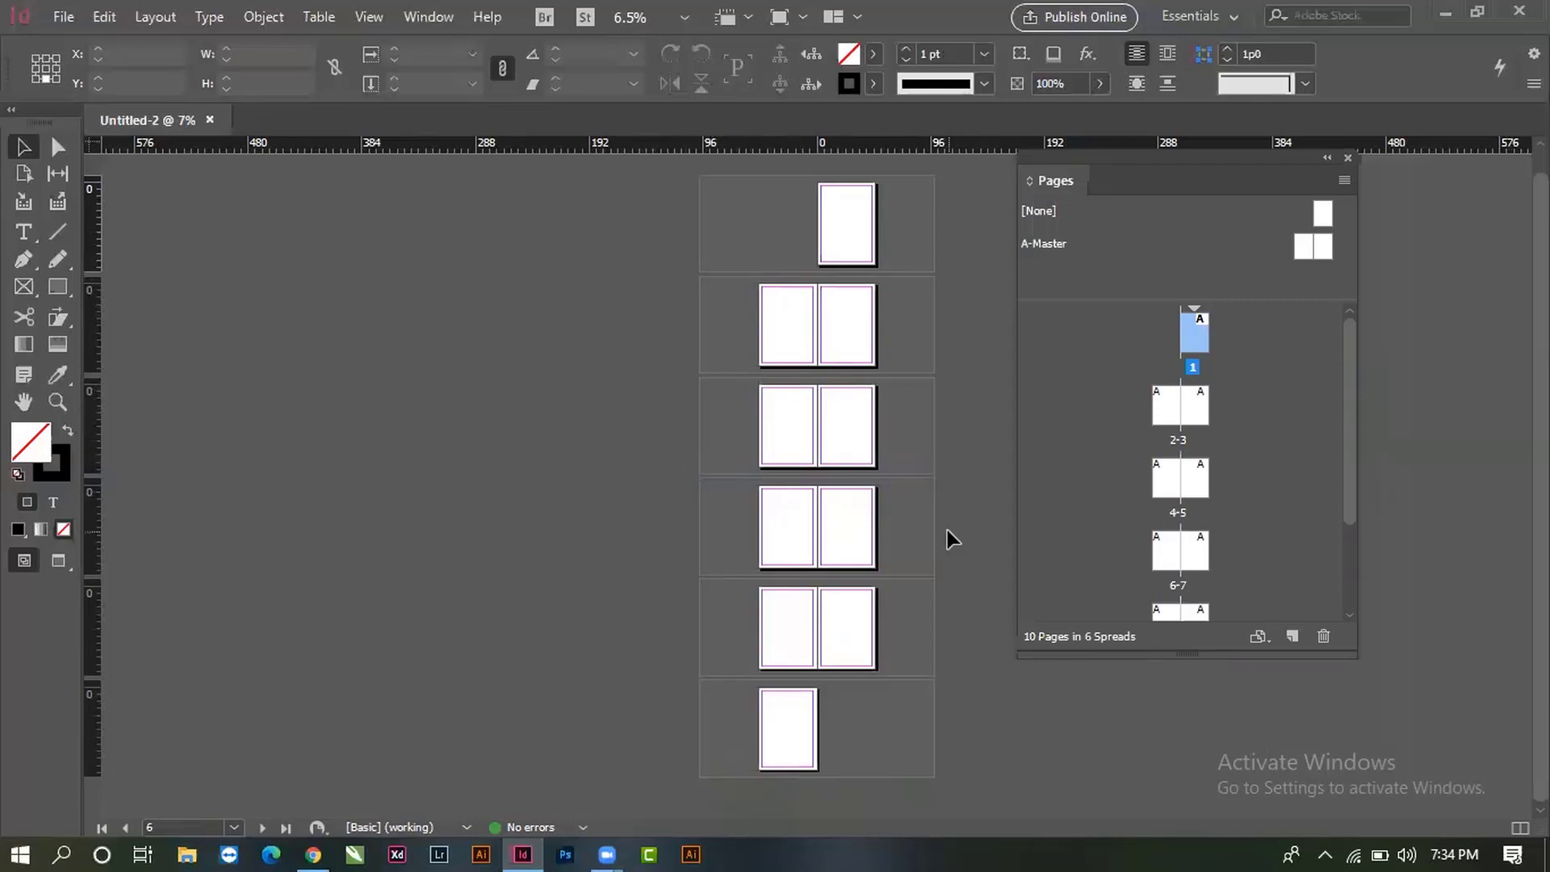
pyautogui.moveTo(682, 305); pyautogui.dragTo(1214, 700)
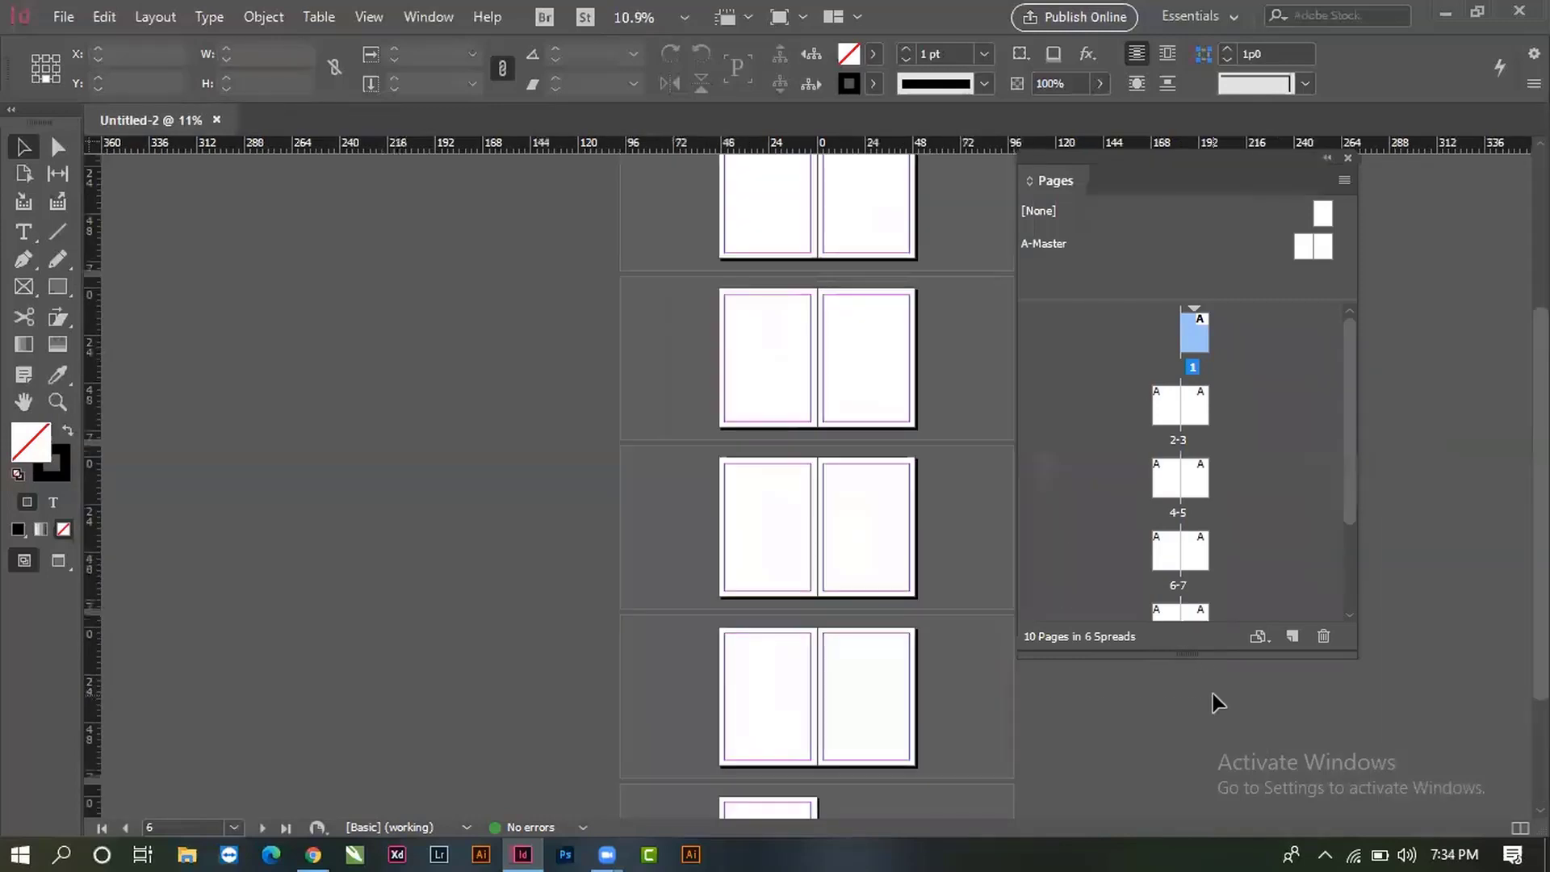
# - Move the Pages panel farther from the document spreads so page 1 and its neighbouring spreads stay uncovered
pyautogui.moveTo(856, 453); pyautogui.dragTo(759, 658)
pyautogui.scroll(3, 759, 658)
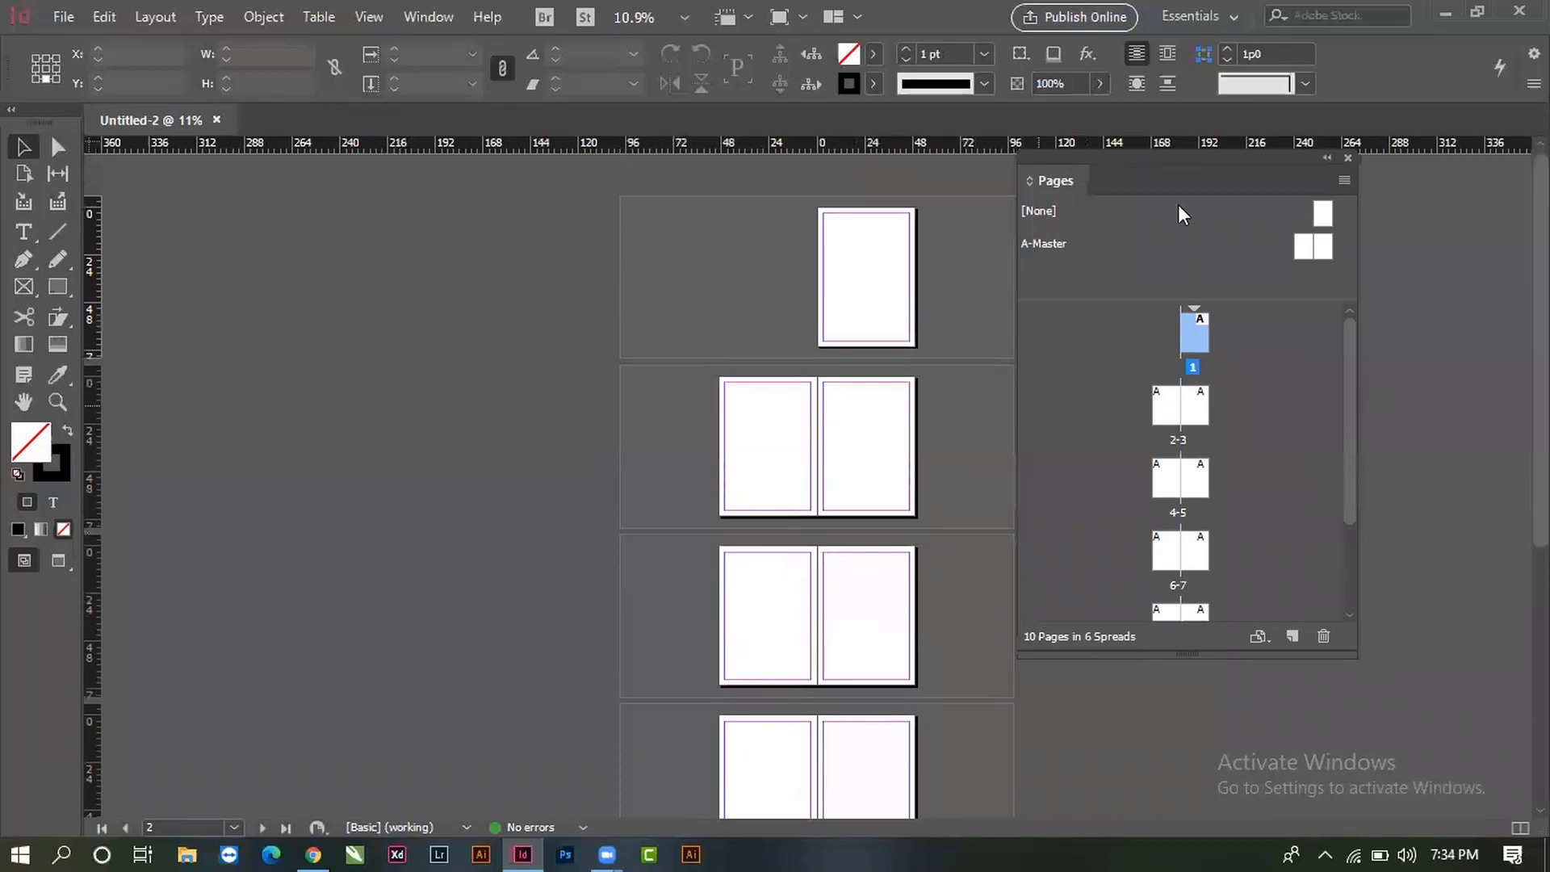
pyautogui.moveTo(1086, 171); pyautogui.dragTo(1139, 183)
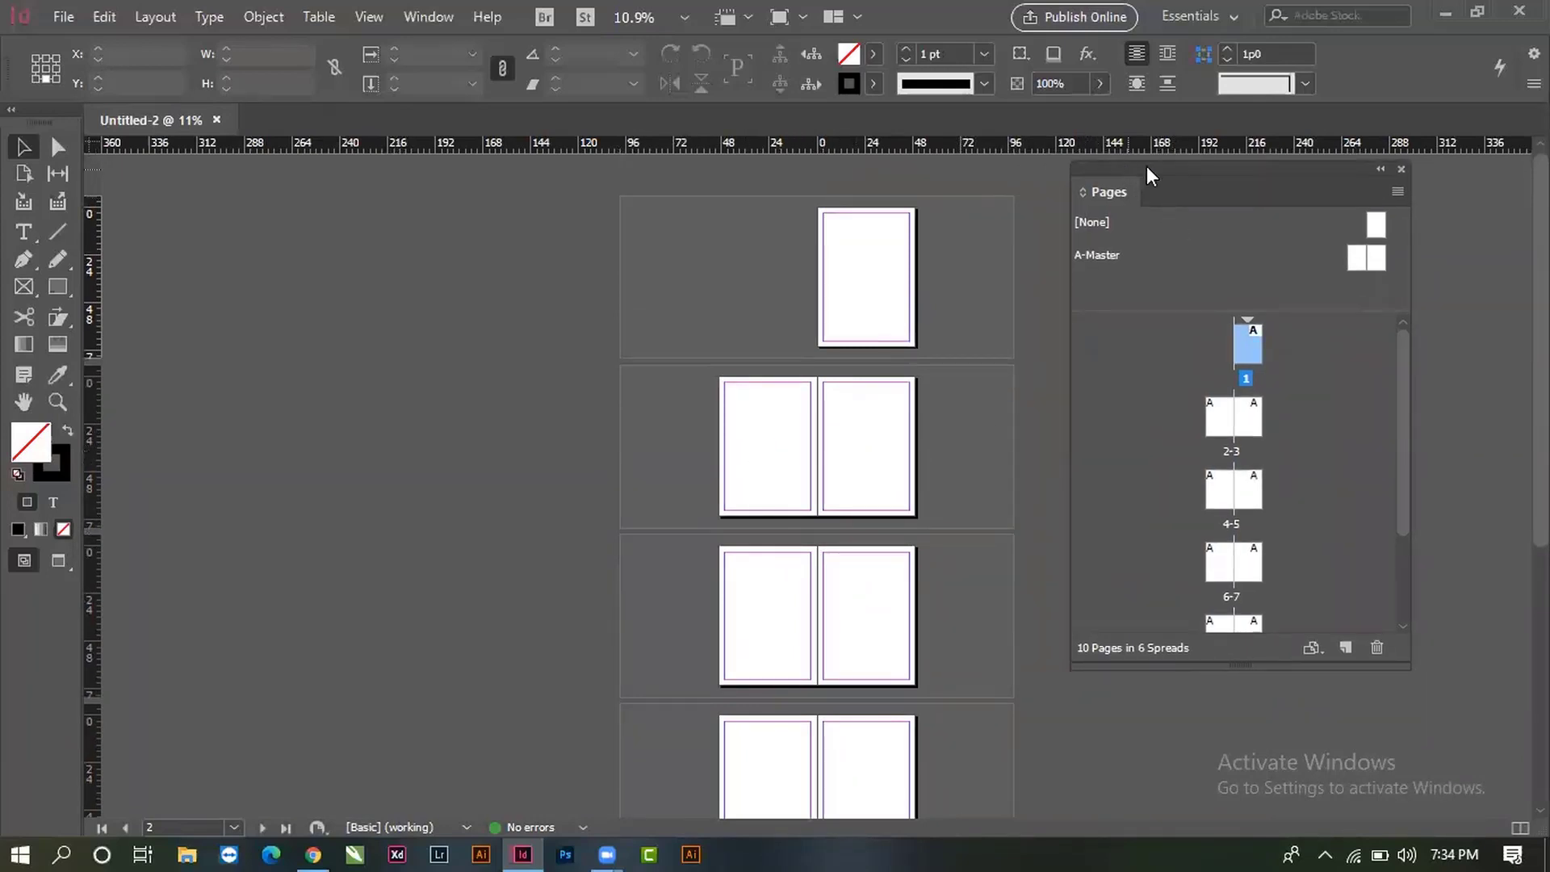
pyautogui.moveTo(1147, 166); pyautogui.dragTo(1240, 169)
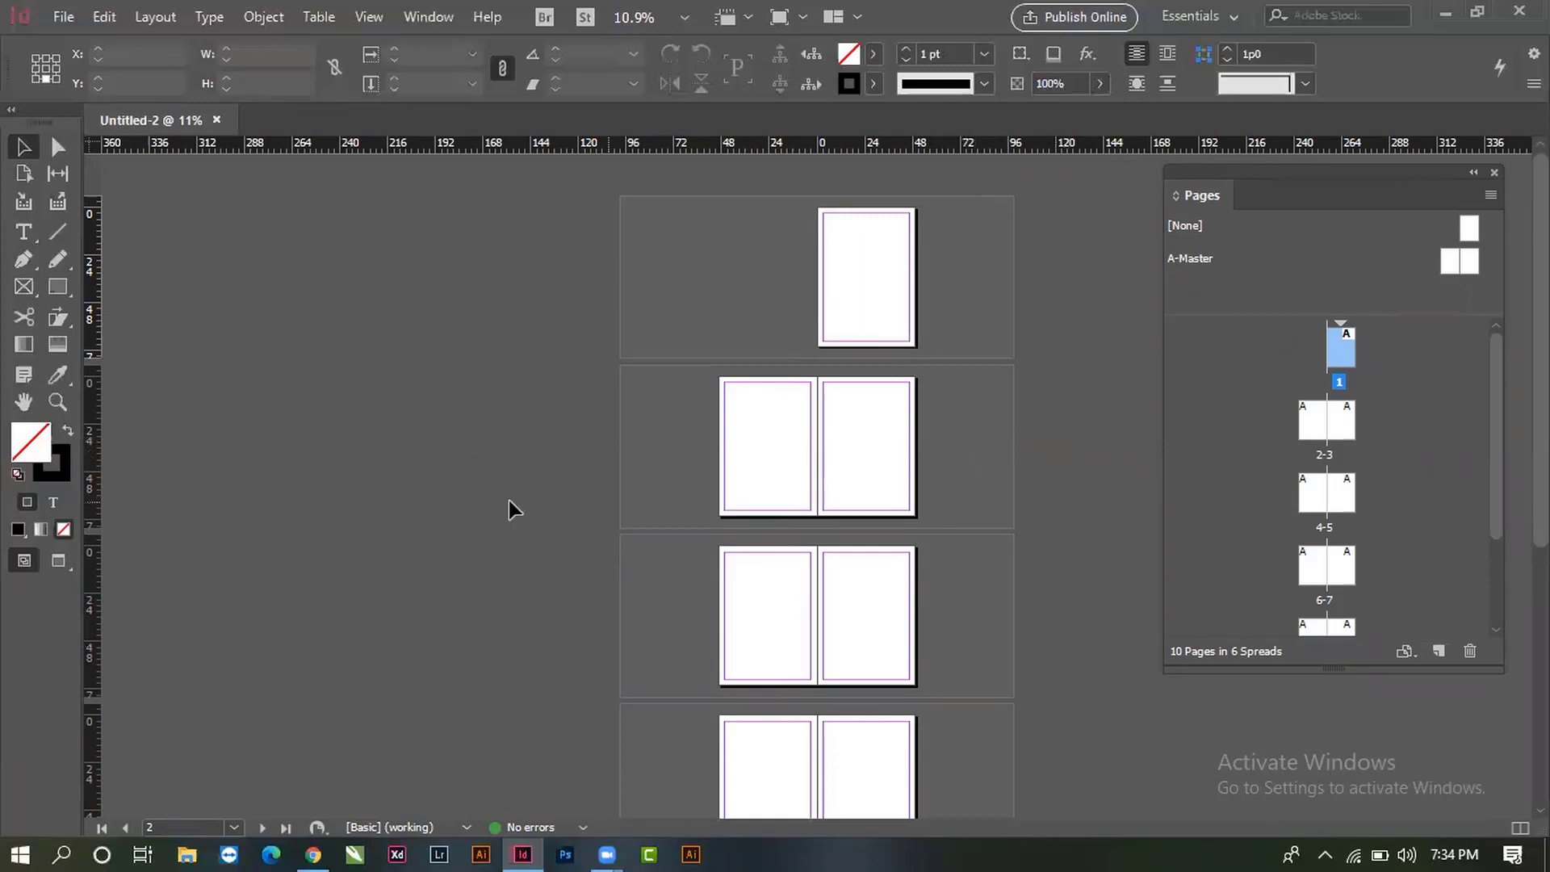
# - Compare the single first page with the single last page of the facing-pages document, keeping the Pages panel beside them
pyautogui.keyDown('ctrl'); pyautogui.keyDown('alt'); pyautogui.click(826, 480); pyautogui.keyUp('alt'); pyautogui.keyUp('ctrl')
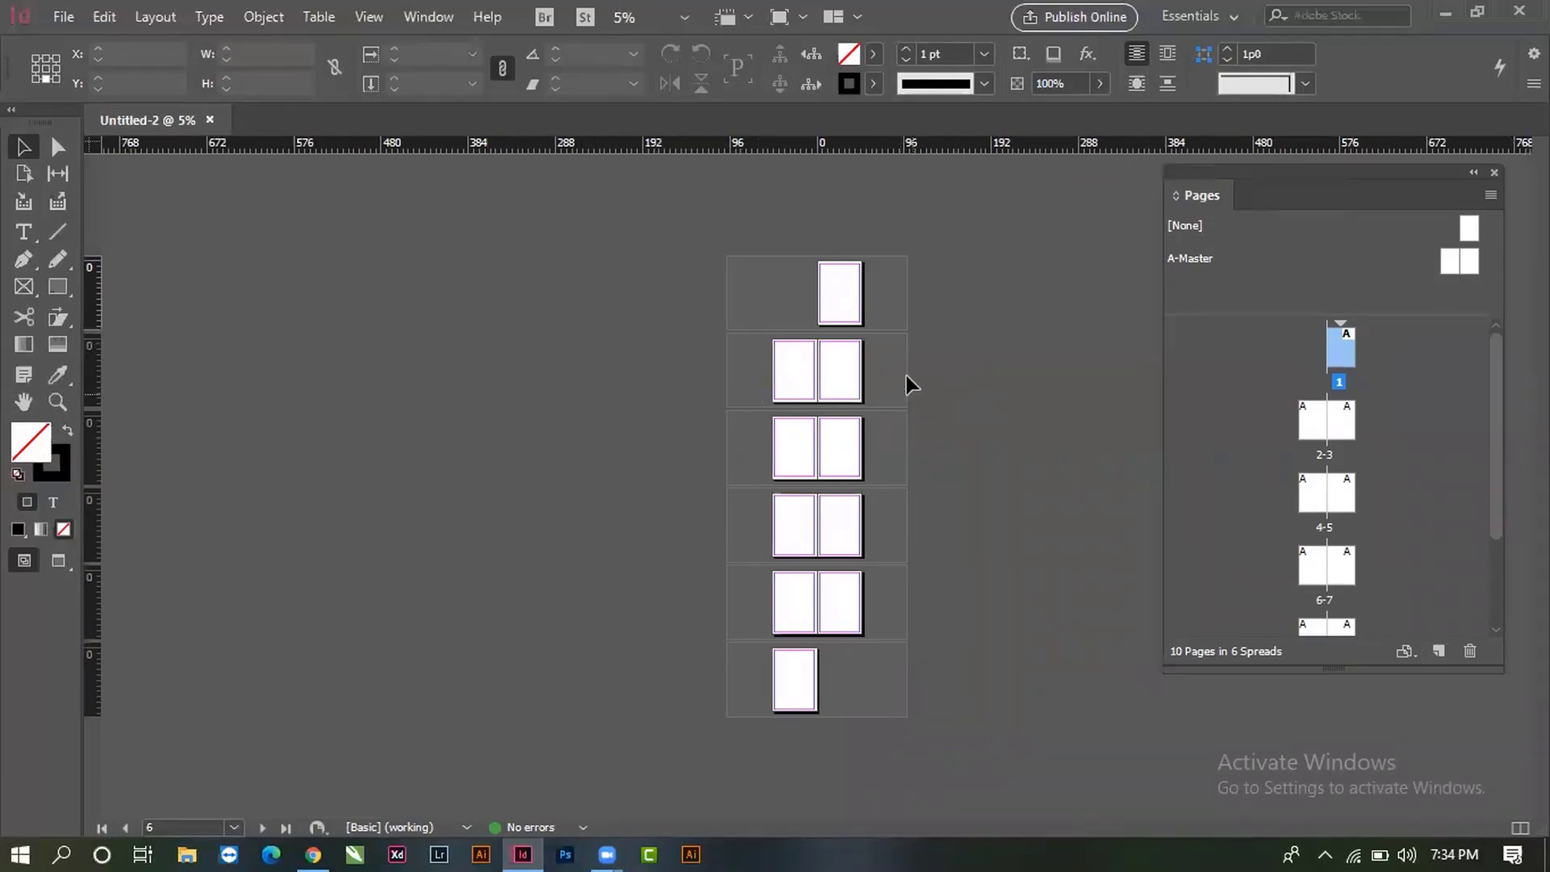
pyautogui.moveTo(855, 332); pyautogui.dragTo(1196, 617)
pyautogui.scroll(4, 938, 576)
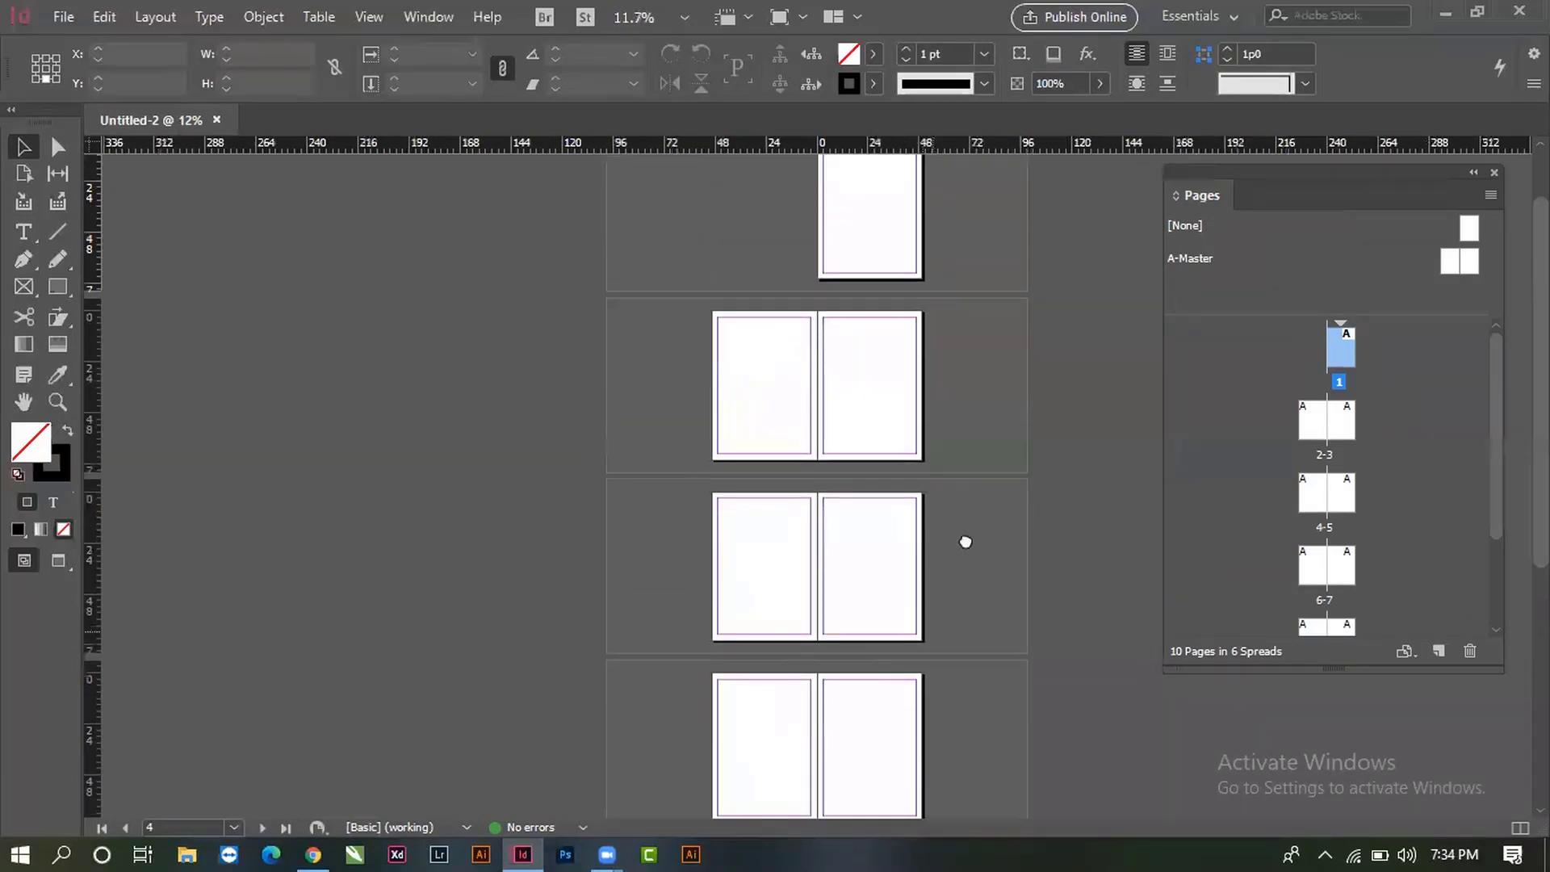
pyautogui.moveTo(1299, 184); pyautogui.dragTo(1294, 201)
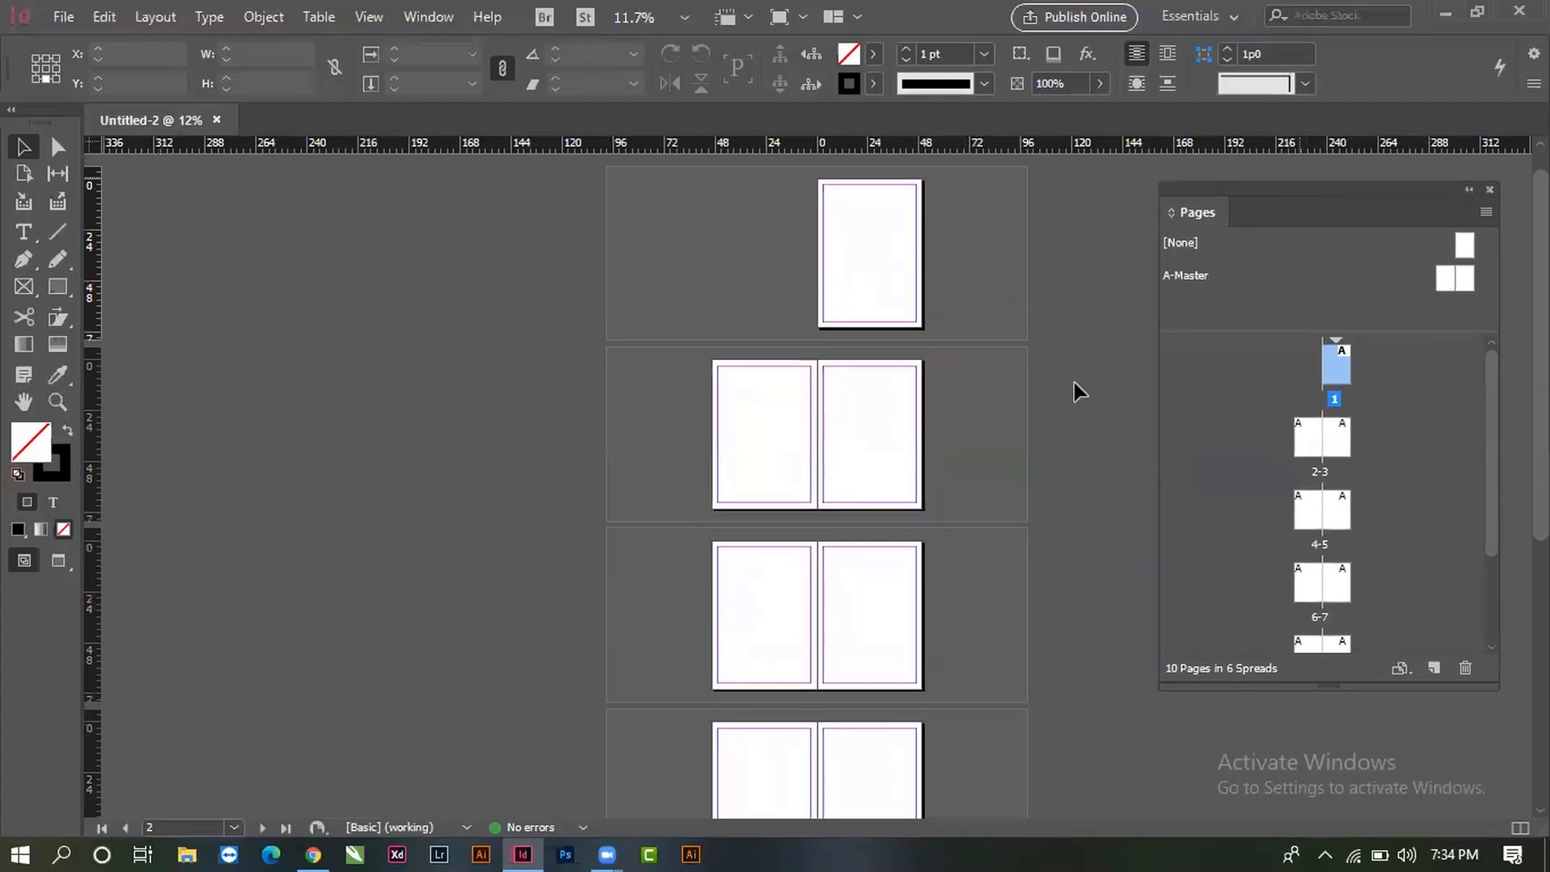
pyautogui.scroll(-4, 813, 578)
pyautogui.scroll(4, 938, 623)
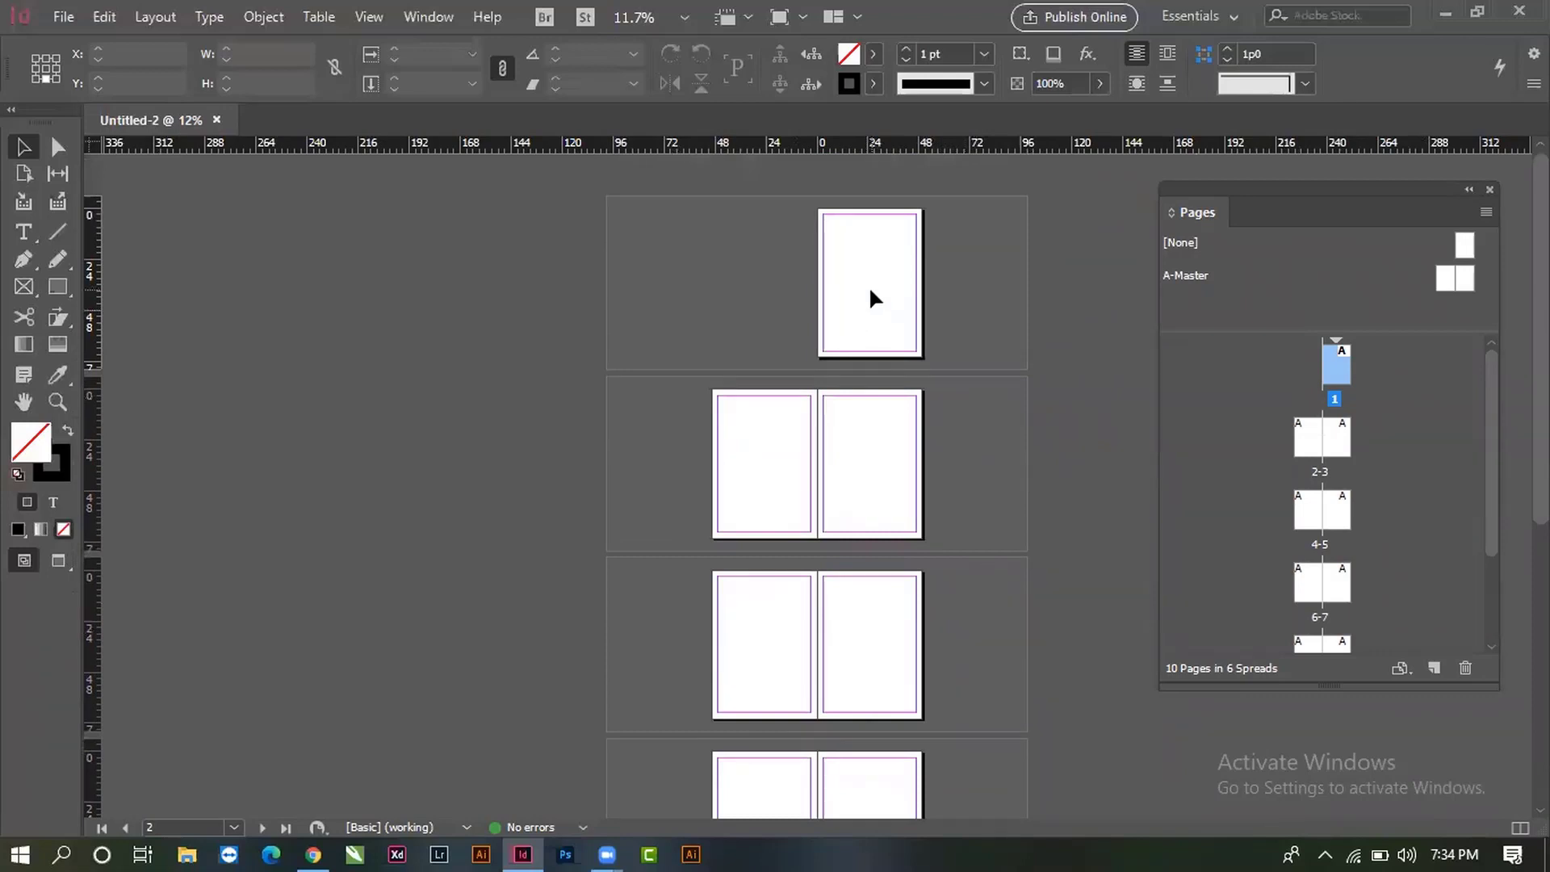
pyautogui.scroll(-5, 888, 323)
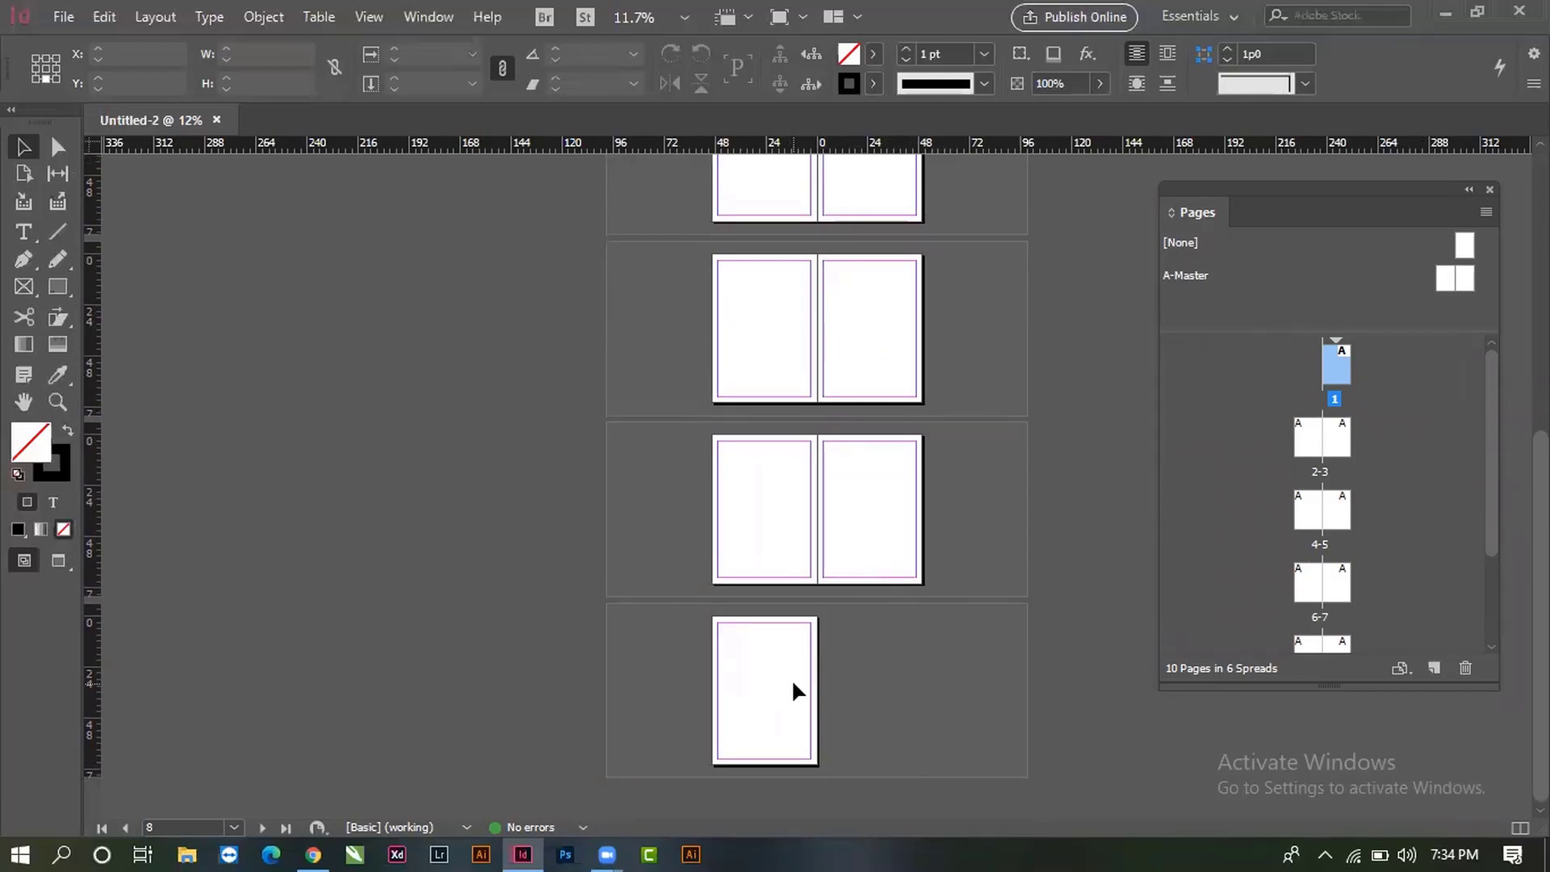
pyautogui.scroll(5, 791, 678)
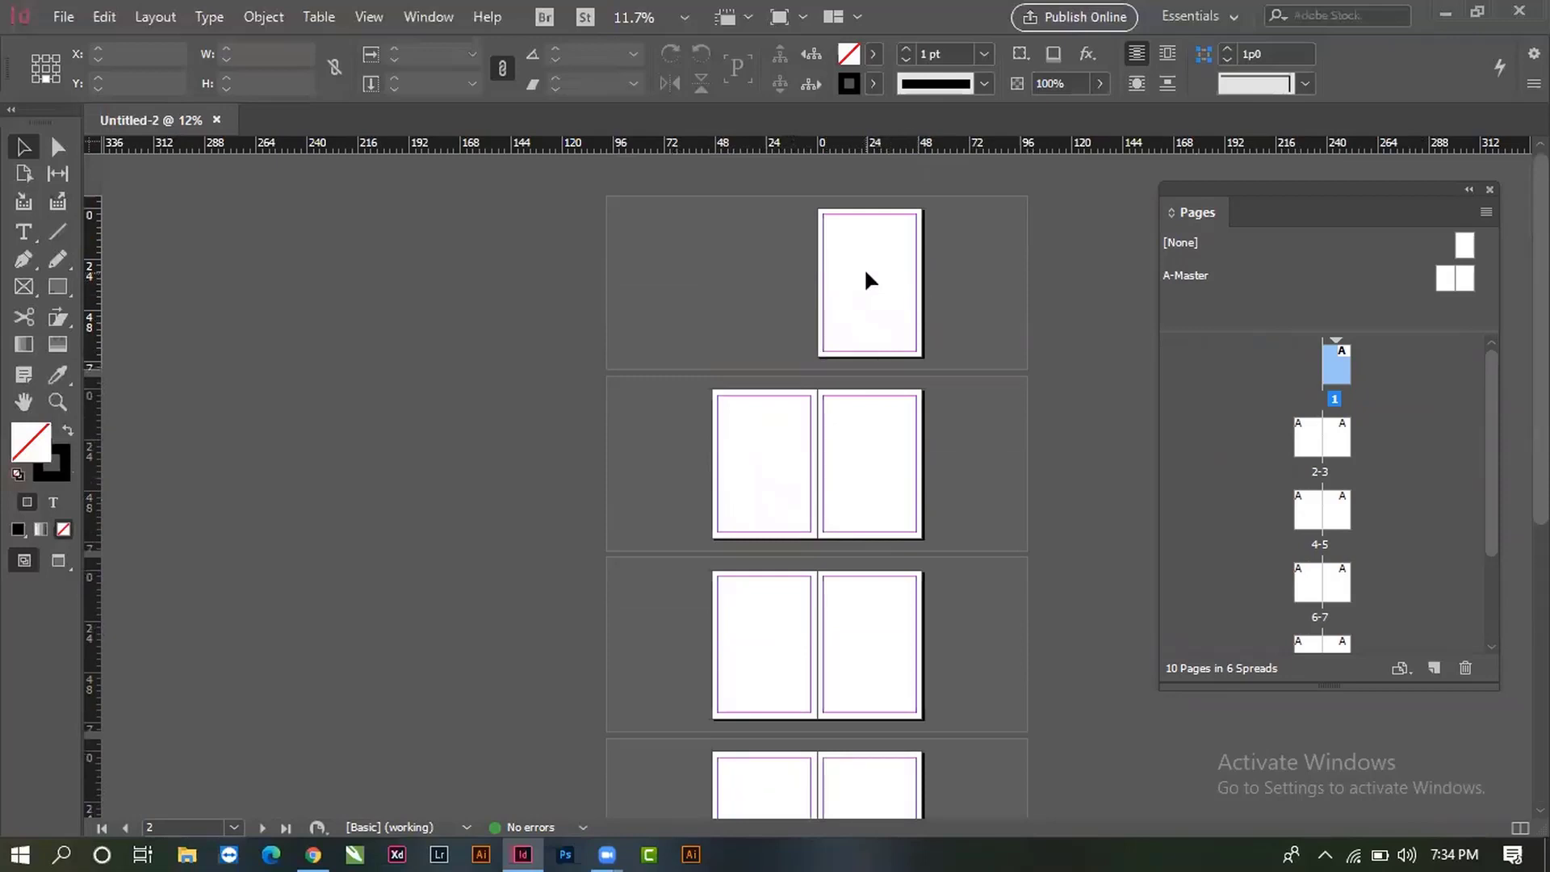
pyautogui.scroll(-5, 864, 275)
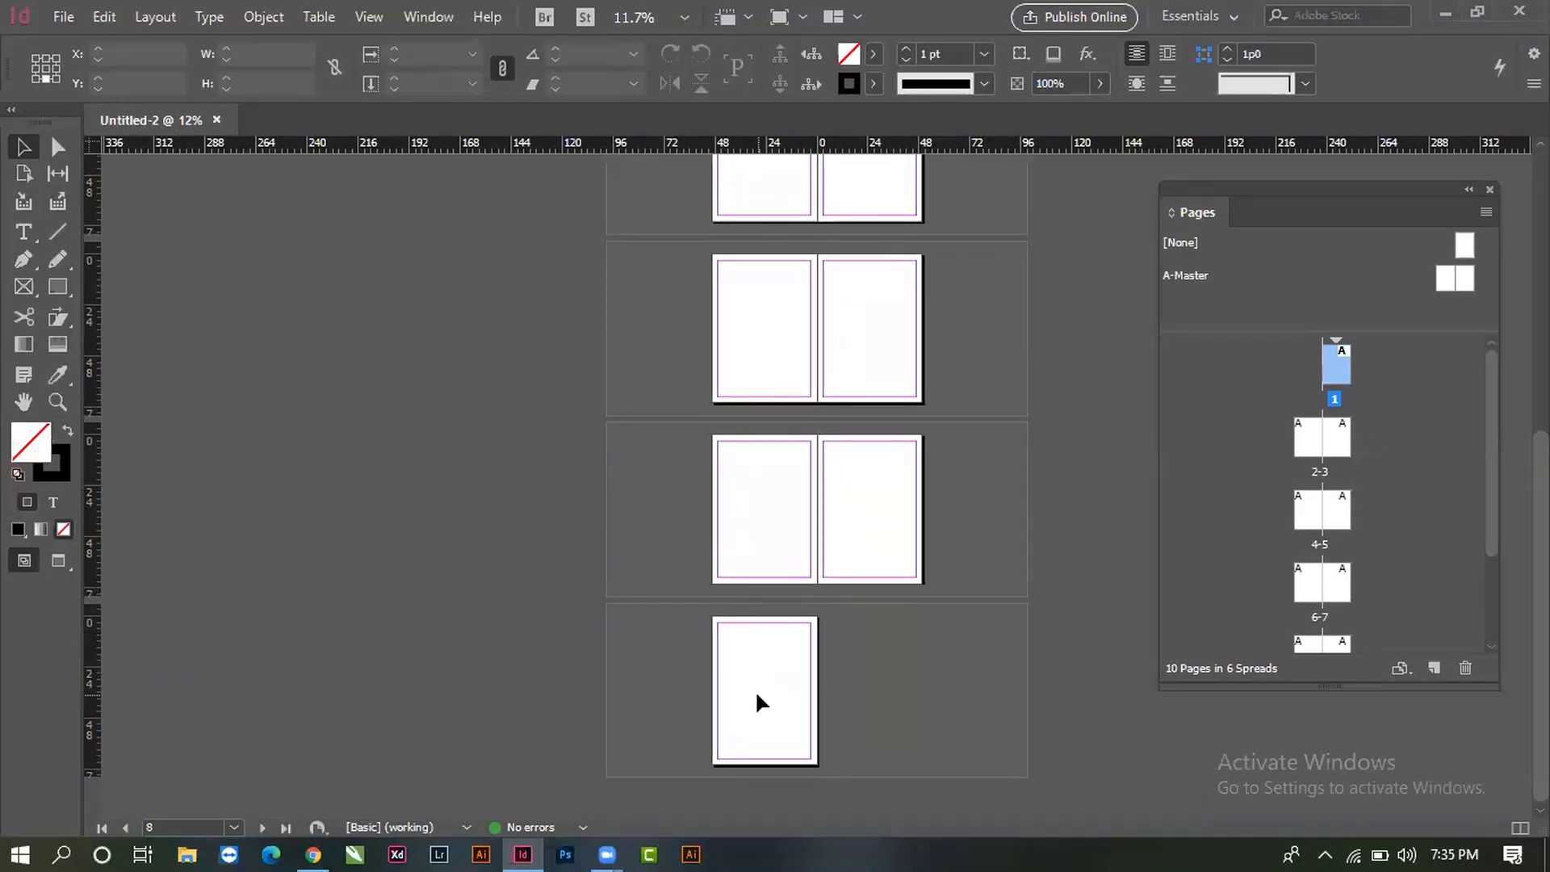
pyautogui.moveTo(1258, 193); pyautogui.dragTo(1272, 160)
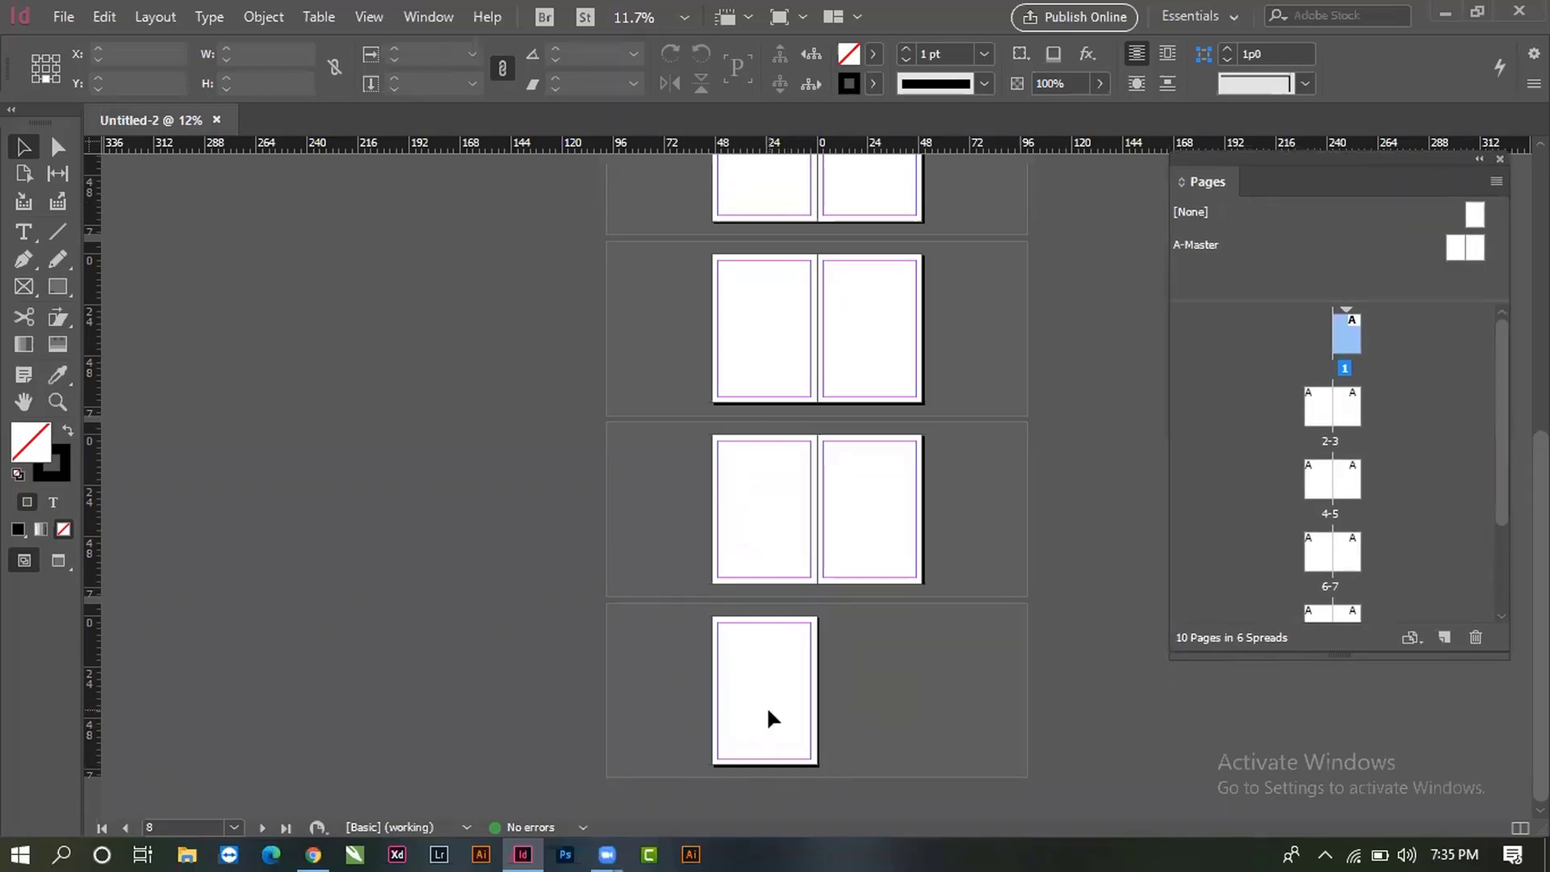
# - Examine how the two-page spreads follow page 1, first in the overview and then at a closer zoom
pyautogui.scroll(5, 898, 647)
pyautogui.scroll(-3, 929, 566)
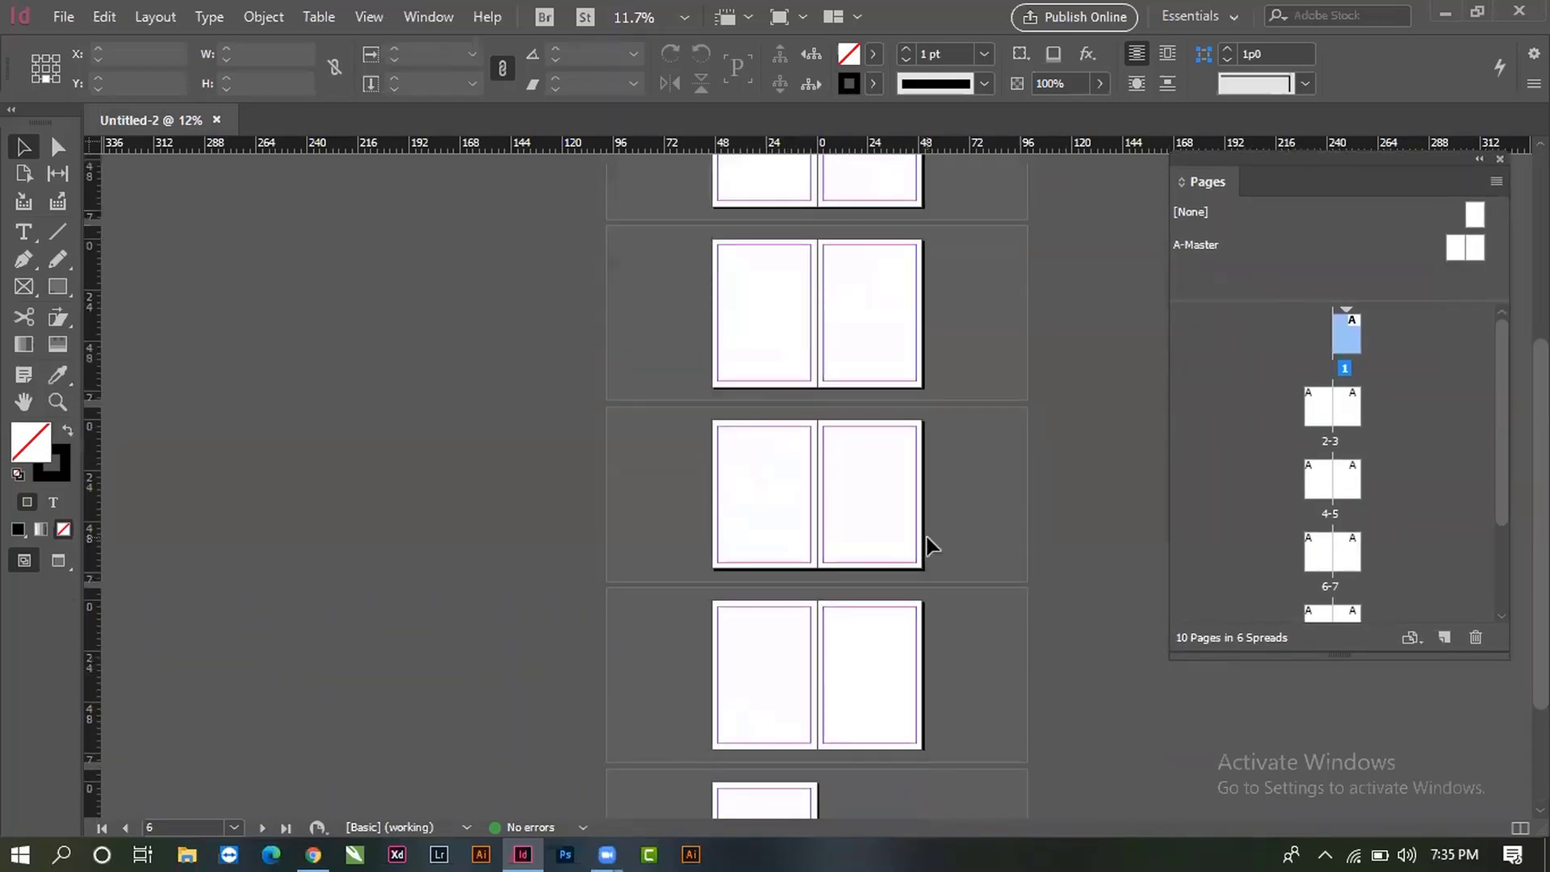
pyautogui.scroll(-2, 929, 547)
pyautogui.scroll(4, 929, 548)
pyautogui.scroll(2, 928, 547)
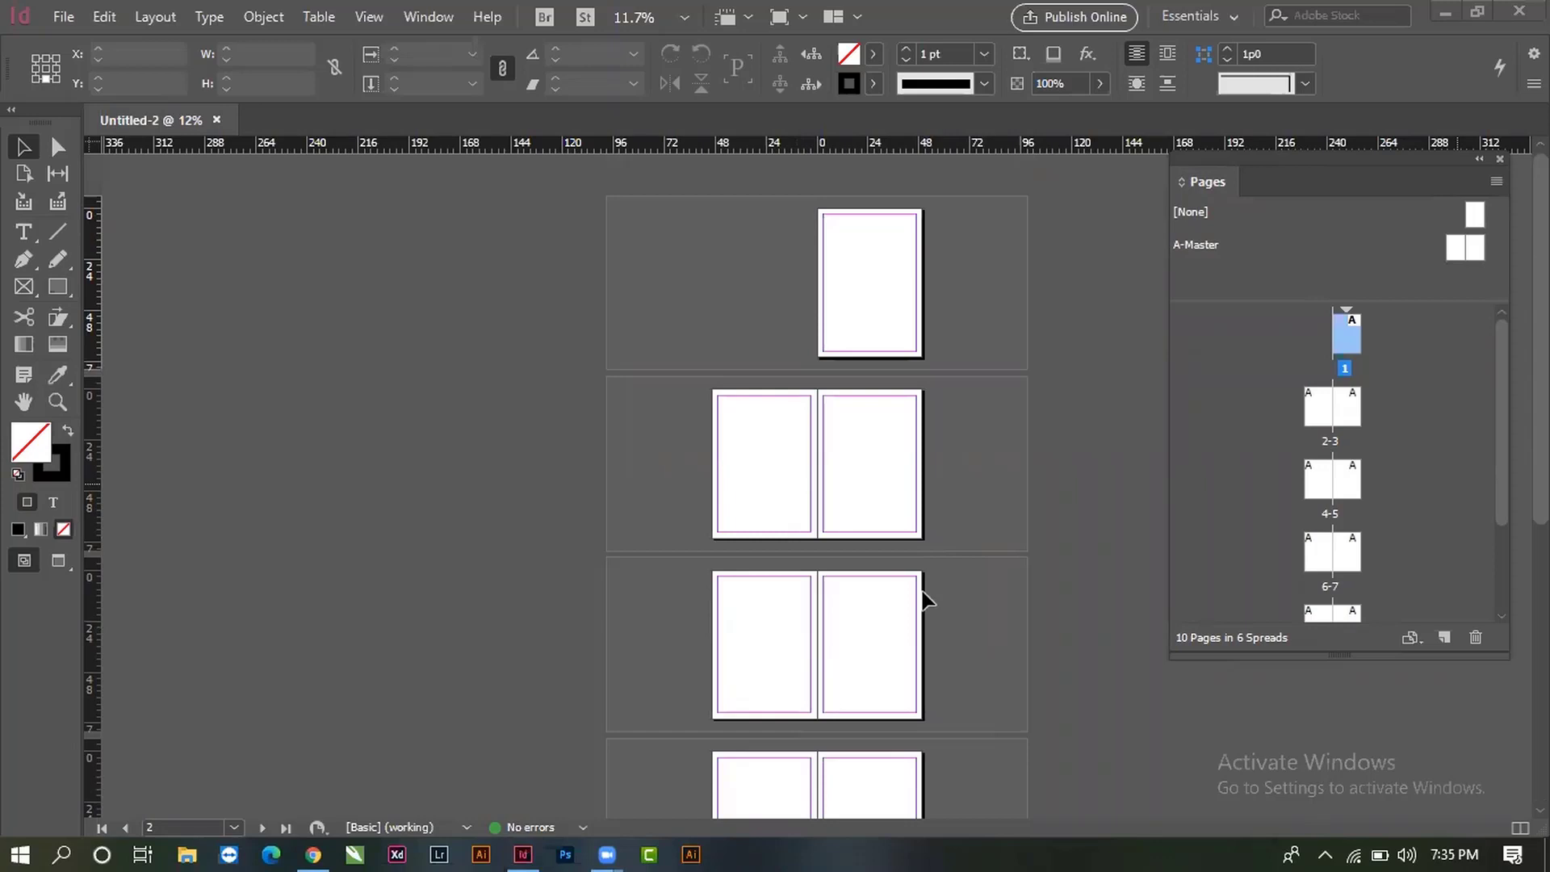
pyautogui.press('alt')
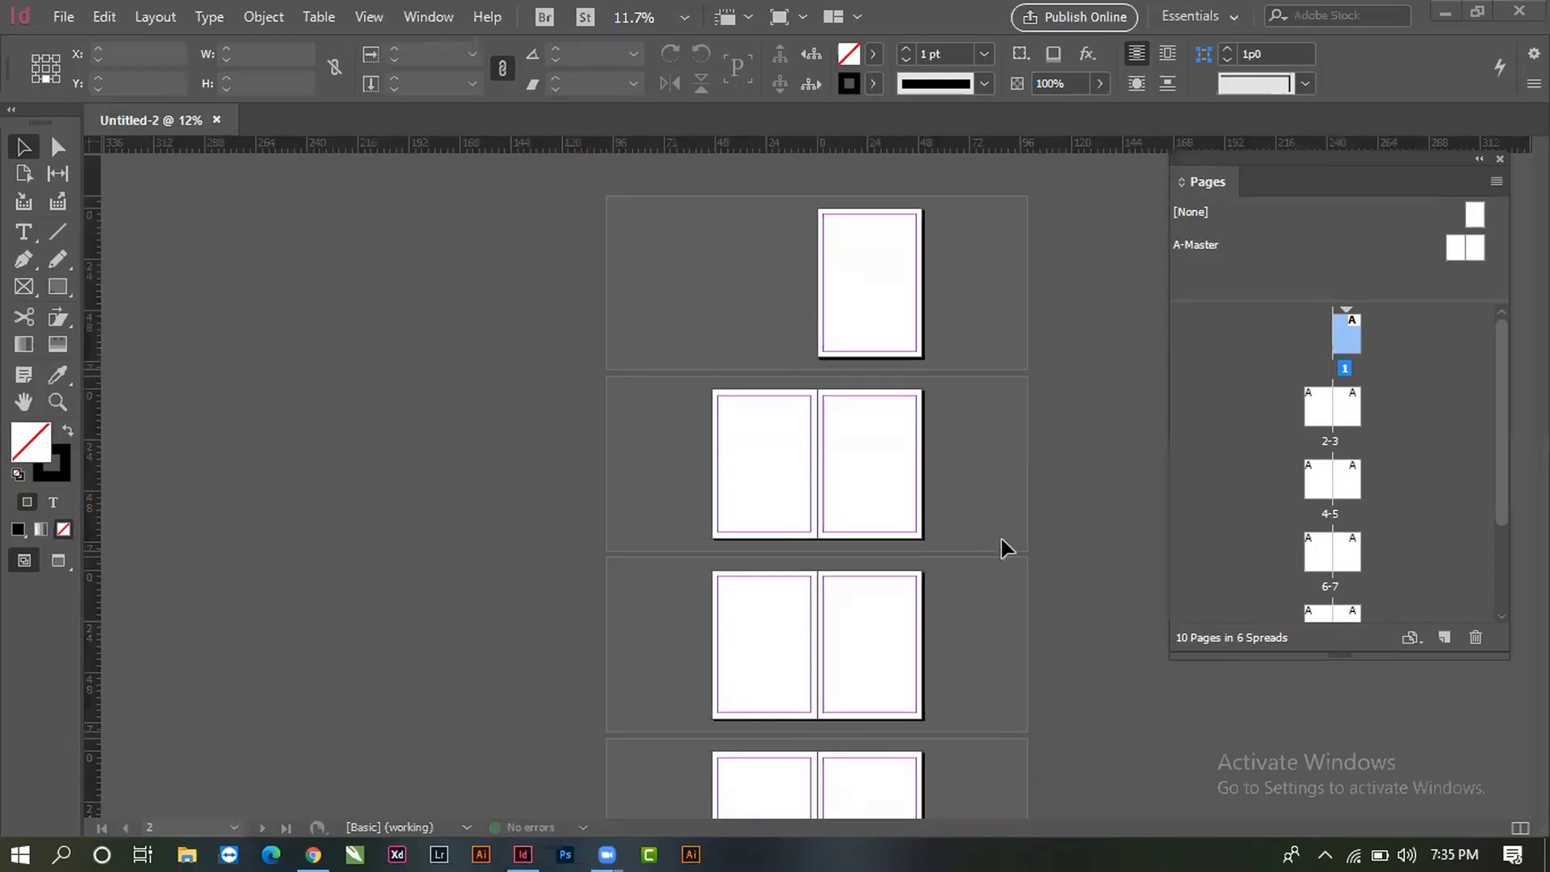
pyautogui.moveTo(781, 418); pyautogui.dragTo(1130, 807)
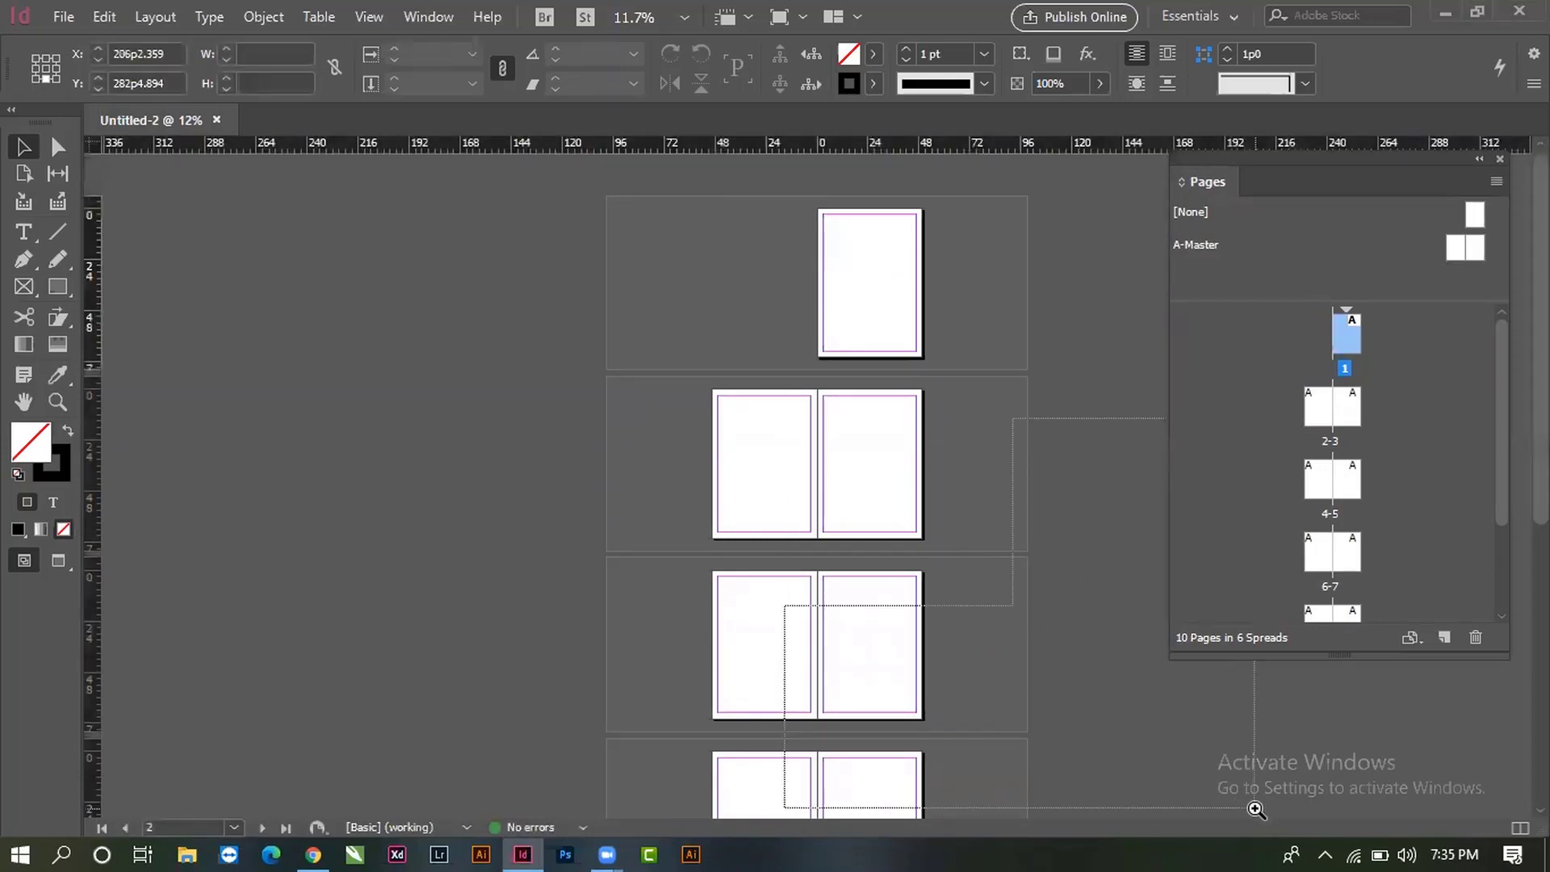
pyautogui.scroll(4, 883, 699)
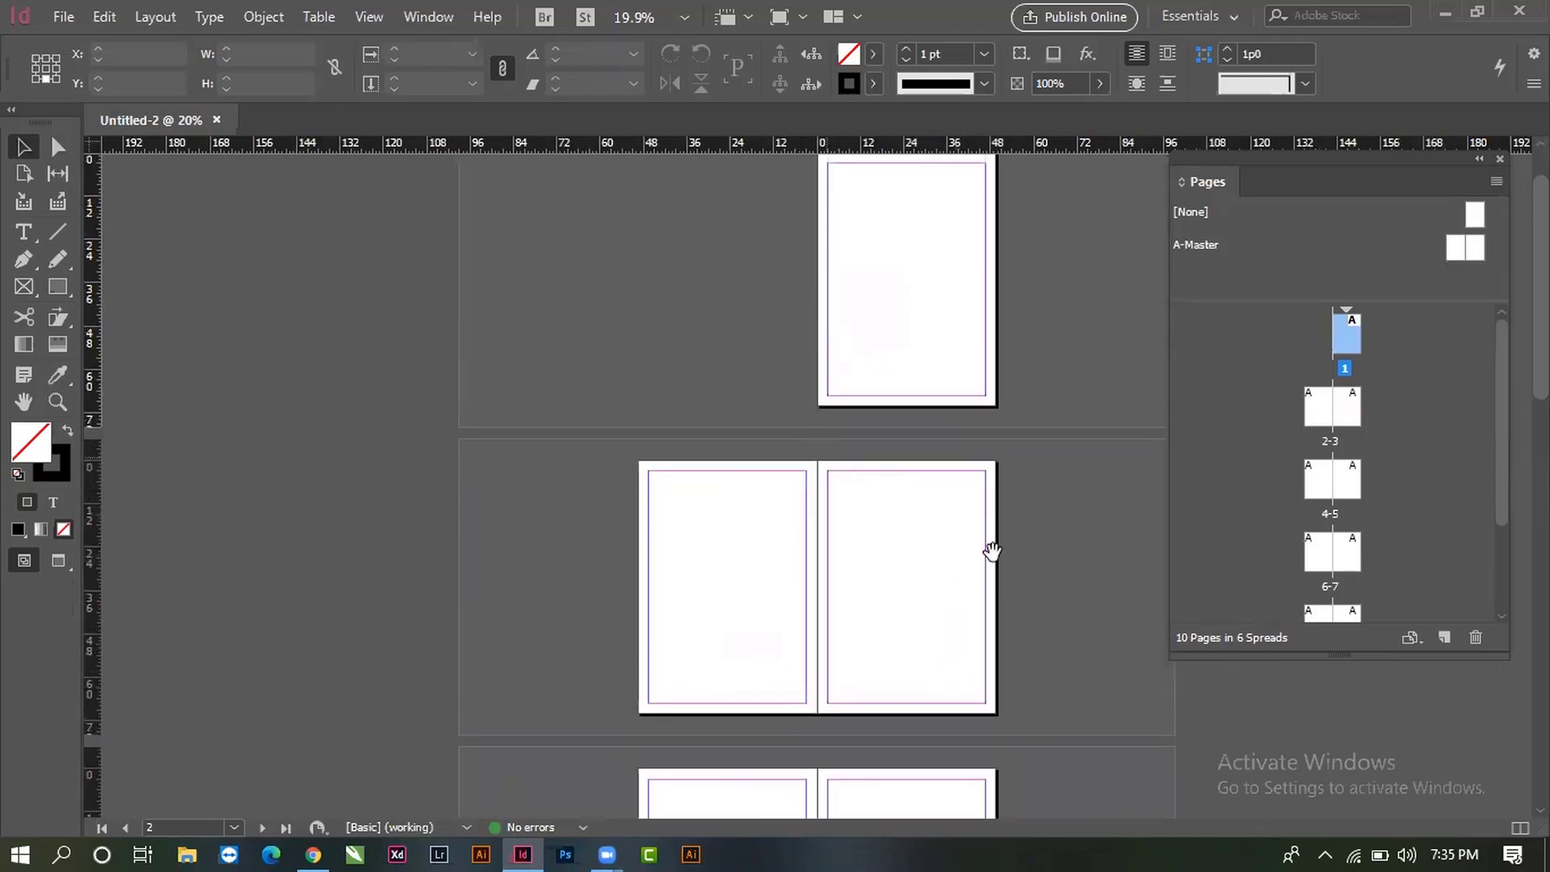
pyautogui.scroll(-1, 797, 356)
pyautogui.scroll(-6, 798, 356)
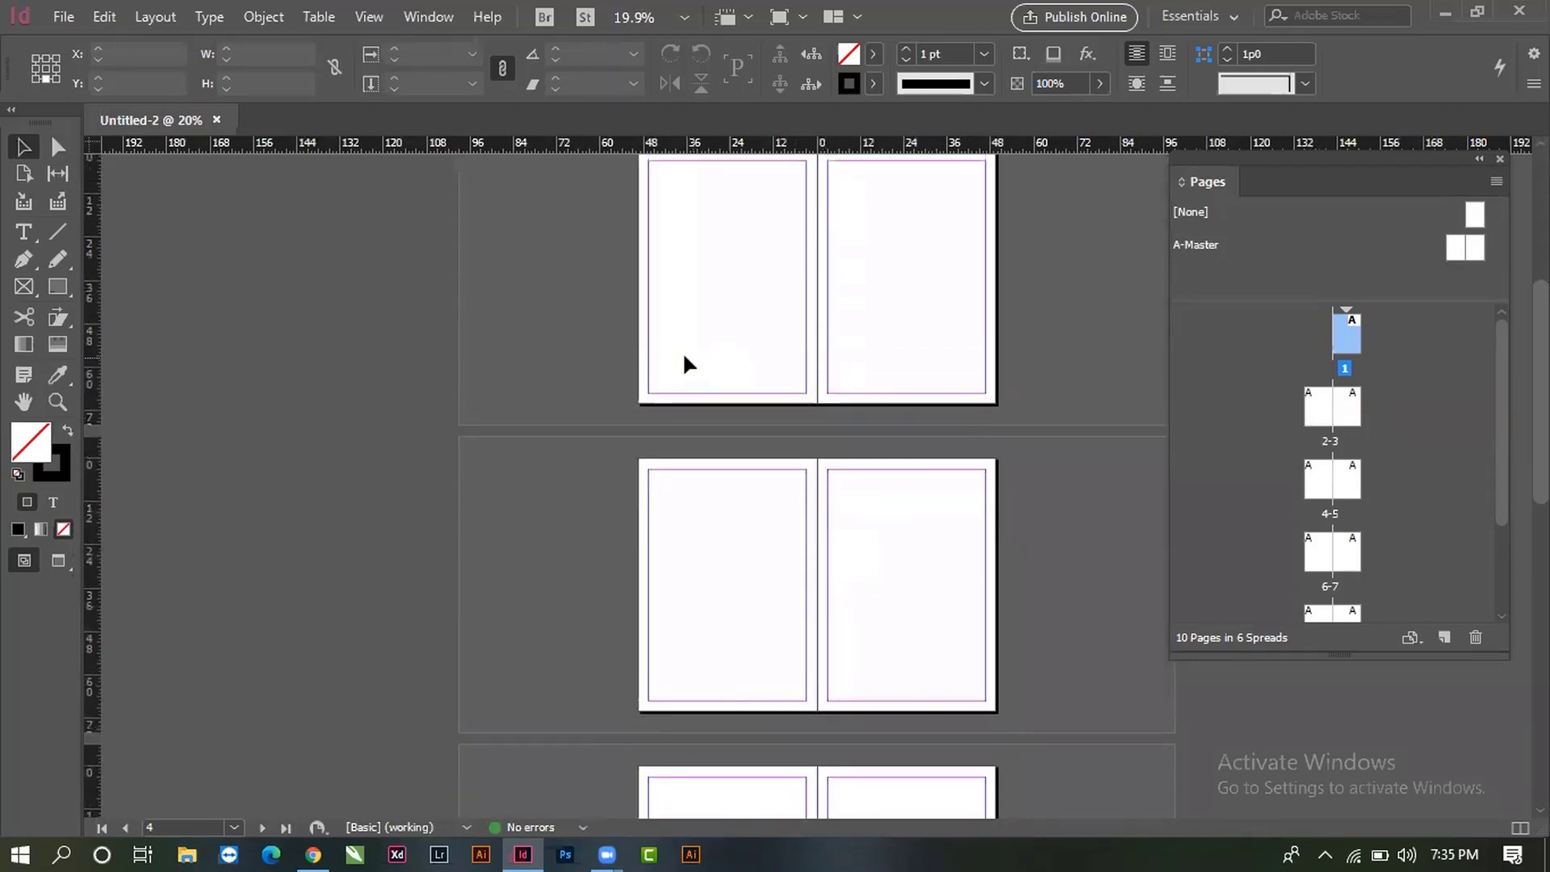
pyautogui.scroll(6, 953, 368)
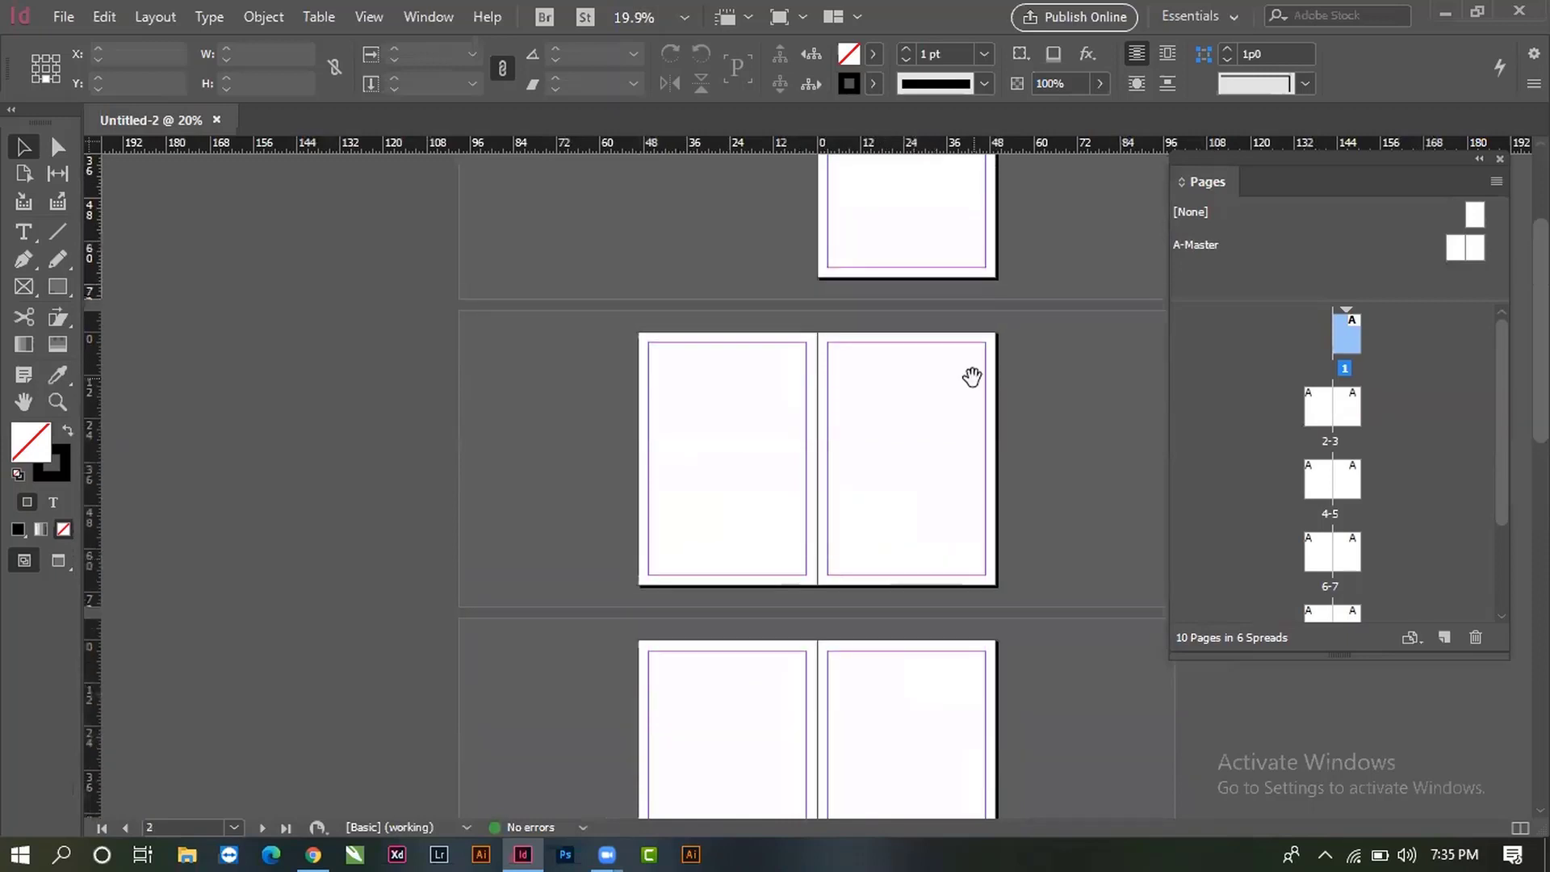
pyautogui.scroll(-1, 958, 517)
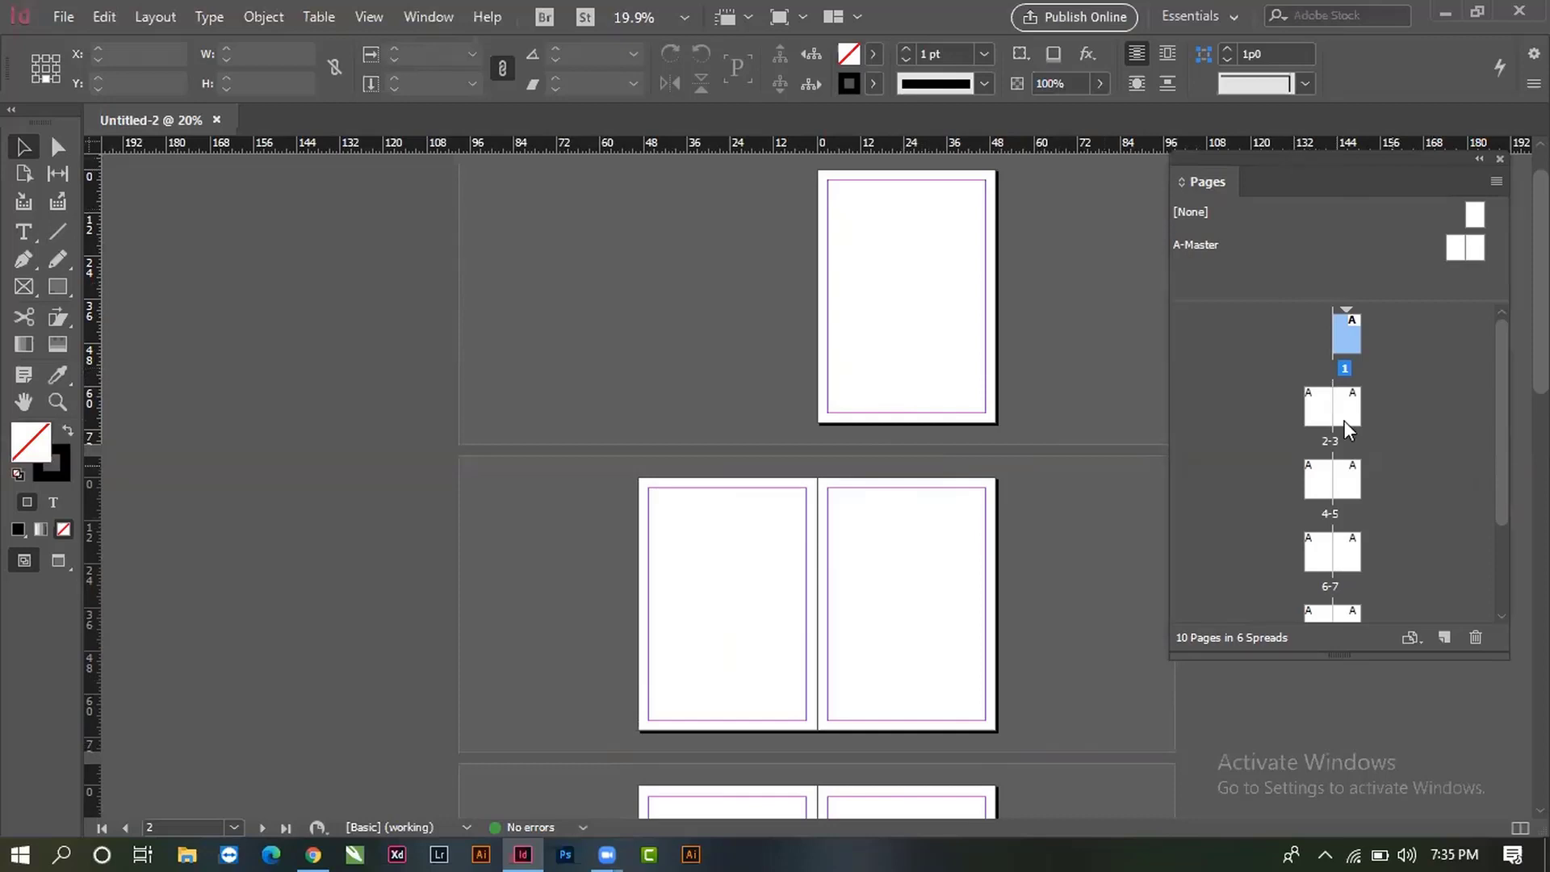
# - Review the spread thumbnails in the Pages panel and select page 2 there
pyautogui.scroll(-1, 1357, 404)
pyautogui.scroll(1, 1360, 400)
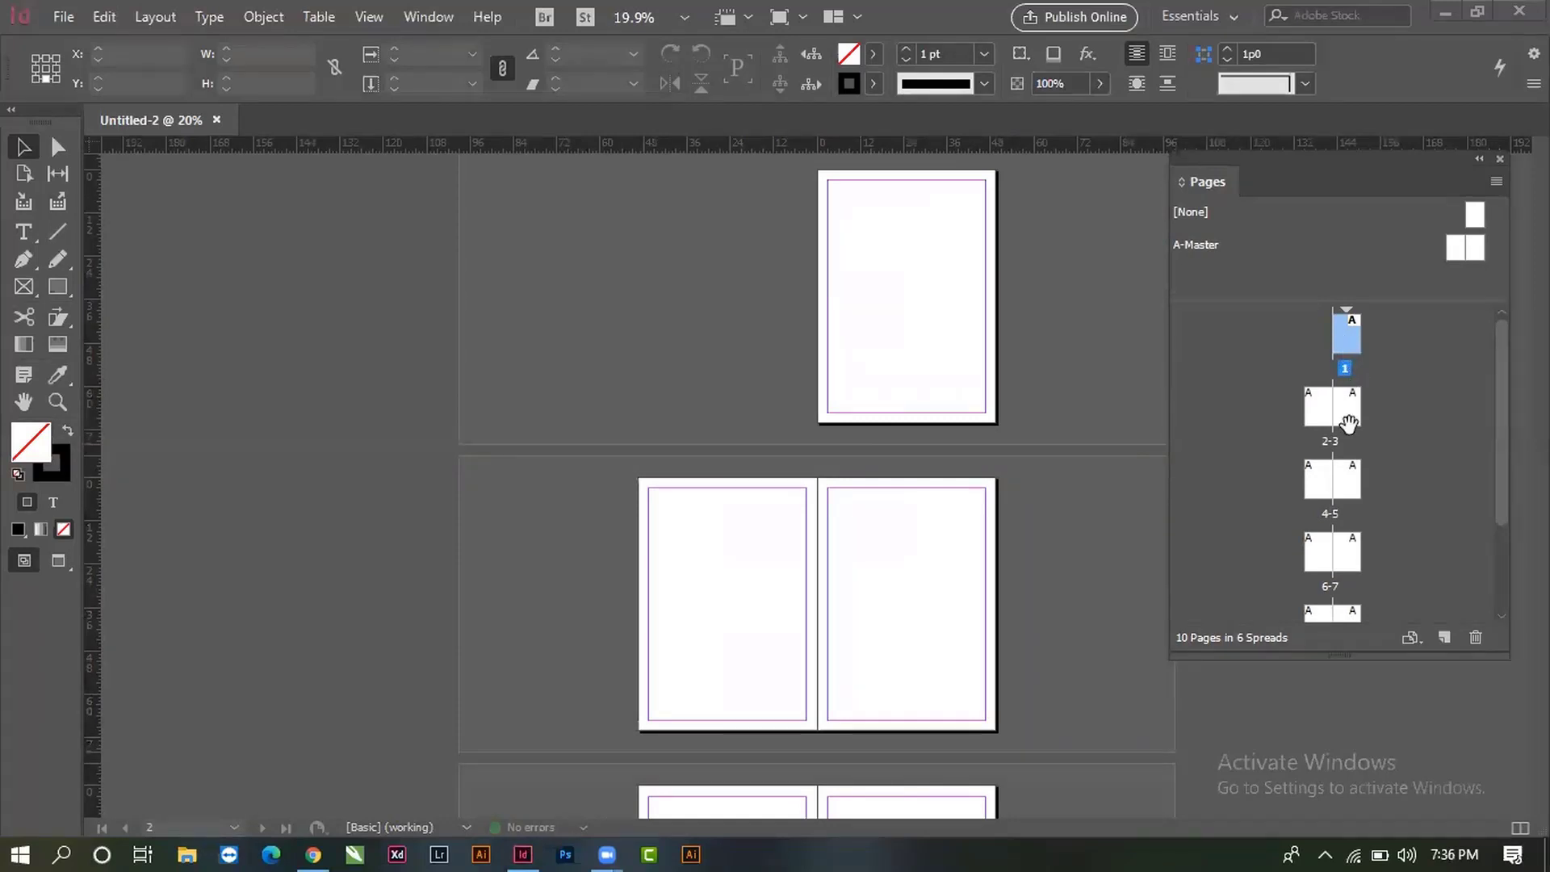
pyautogui.scroll(-1, 1345, 490)
pyautogui.scroll(-1, 1347, 549)
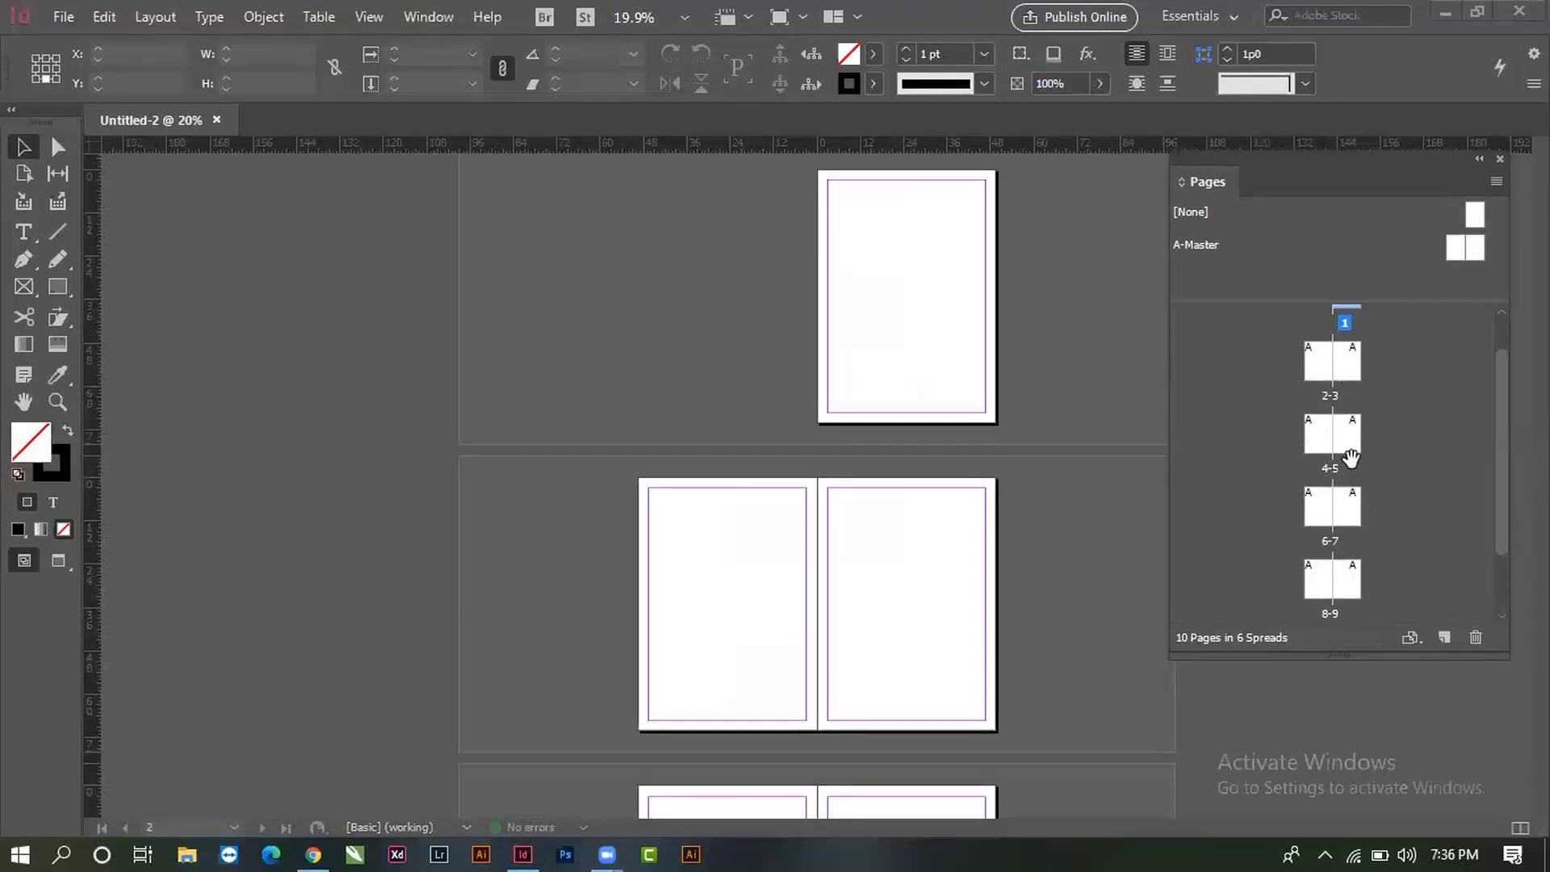
pyautogui.scroll(2, 1350, 441)
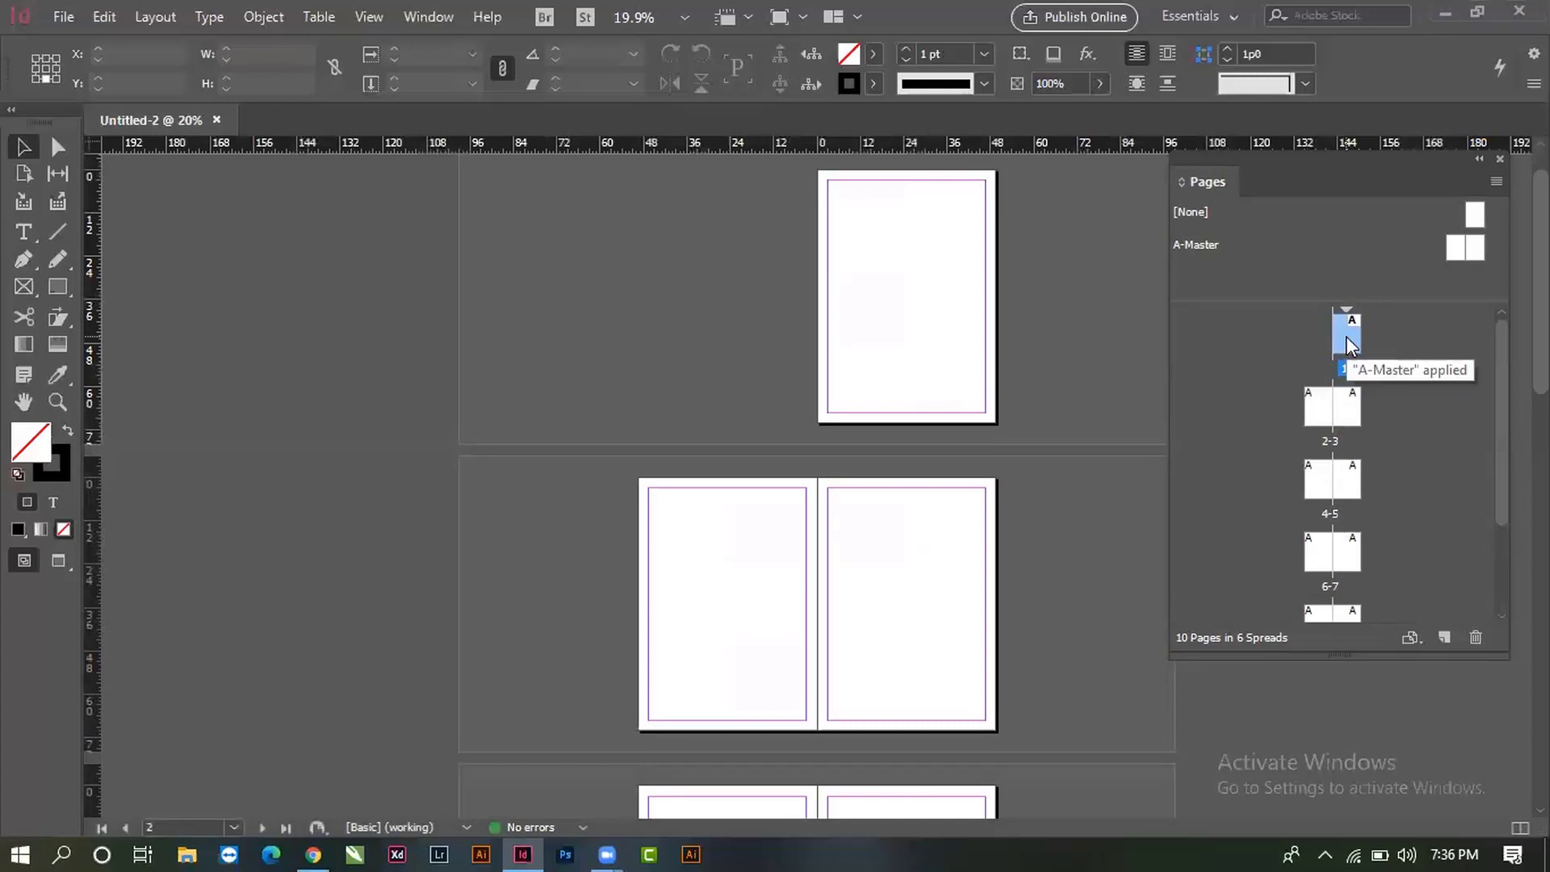
pyautogui.click(1315, 416)
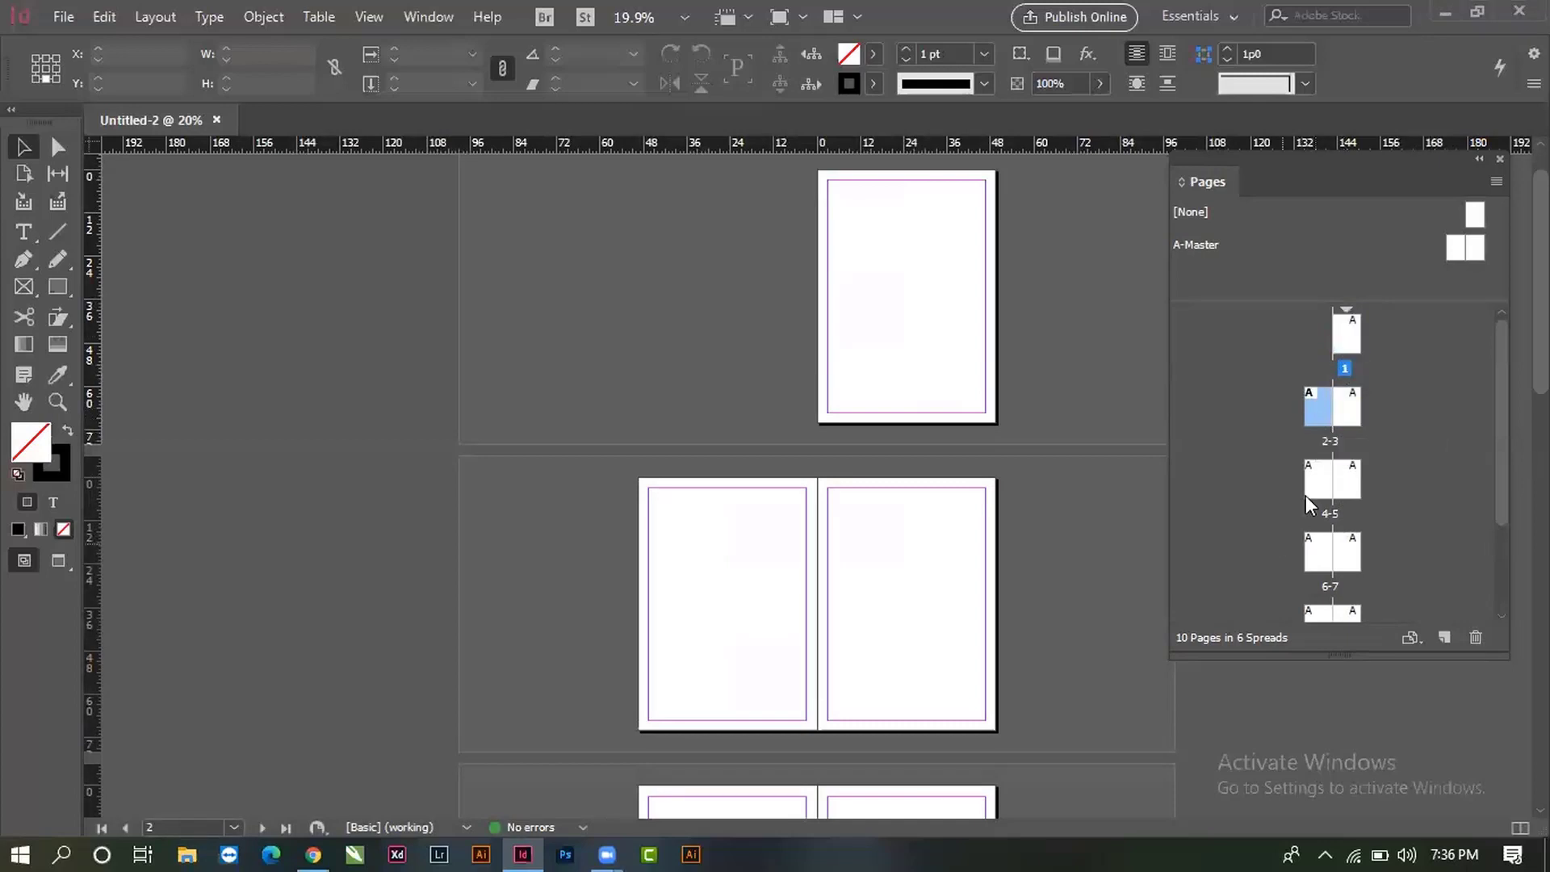
# - Examine the spreads following page 2 in the document and return to page 1
pyautogui.scroll(-2, 746, 546)
pyautogui.scroll(-1, 748, 543)
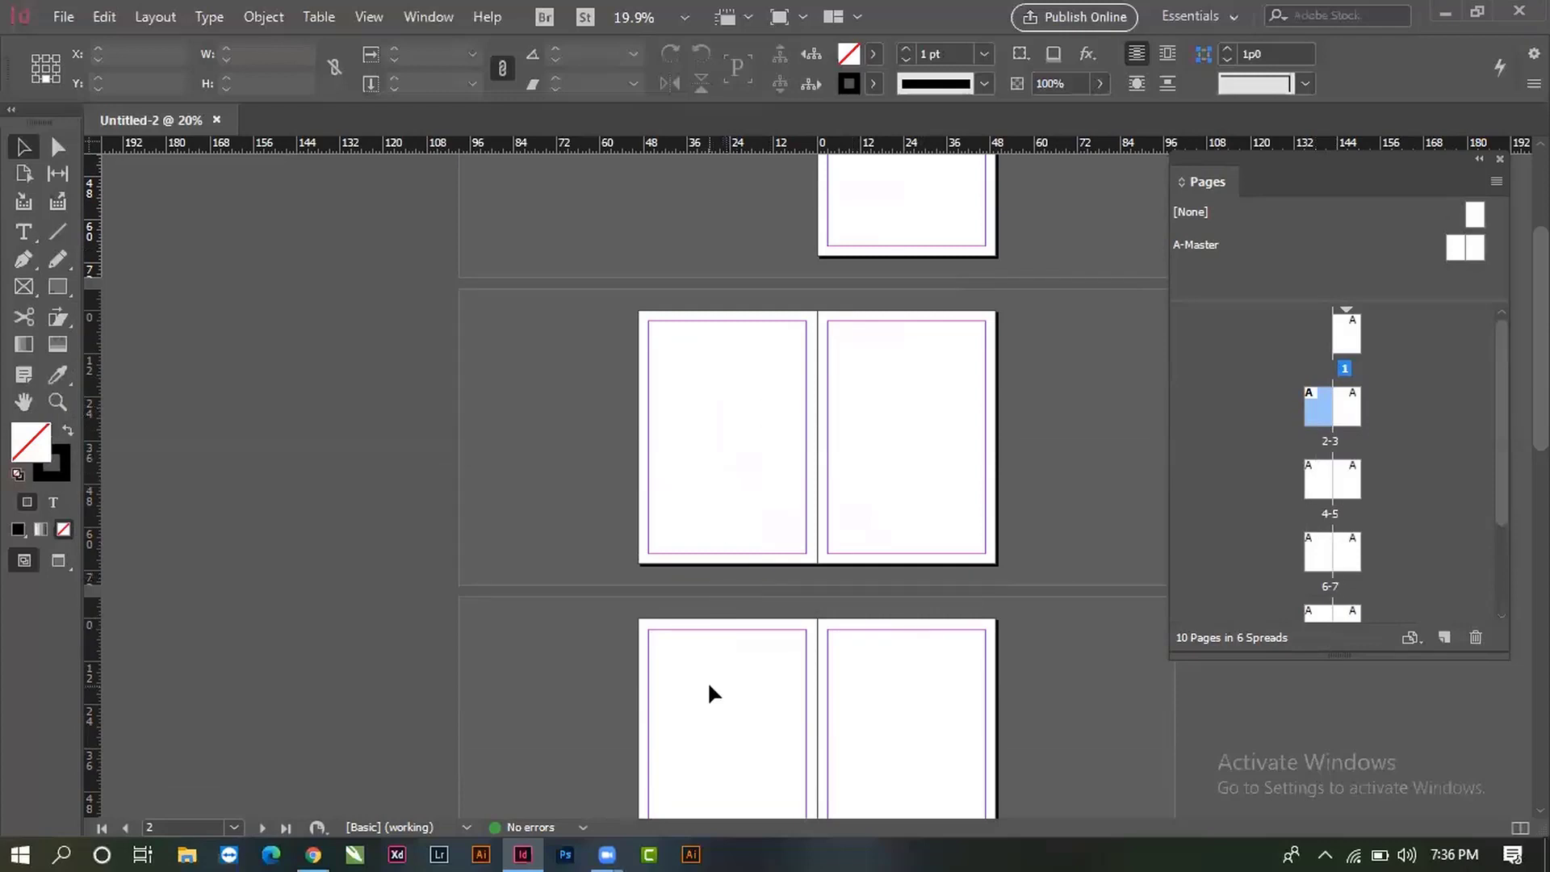
pyautogui.scroll(-4, 709, 692)
pyautogui.scroll(2, 709, 683)
pyautogui.scroll(10, 710, 682)
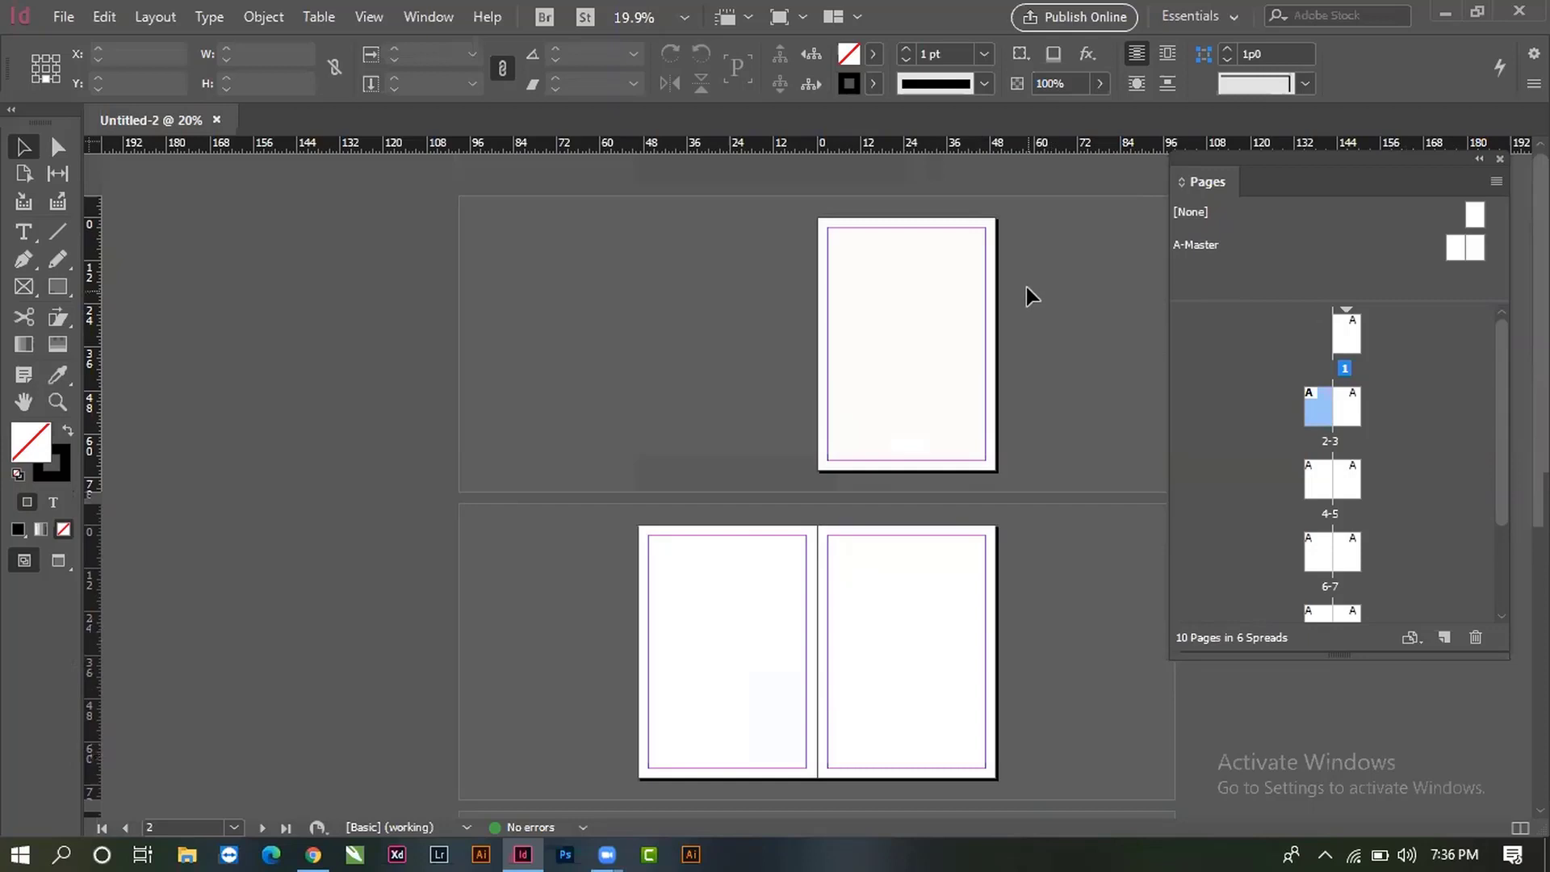
pyautogui.scroll(-2, 768, 458)
pyautogui.scroll(2, 741, 433)
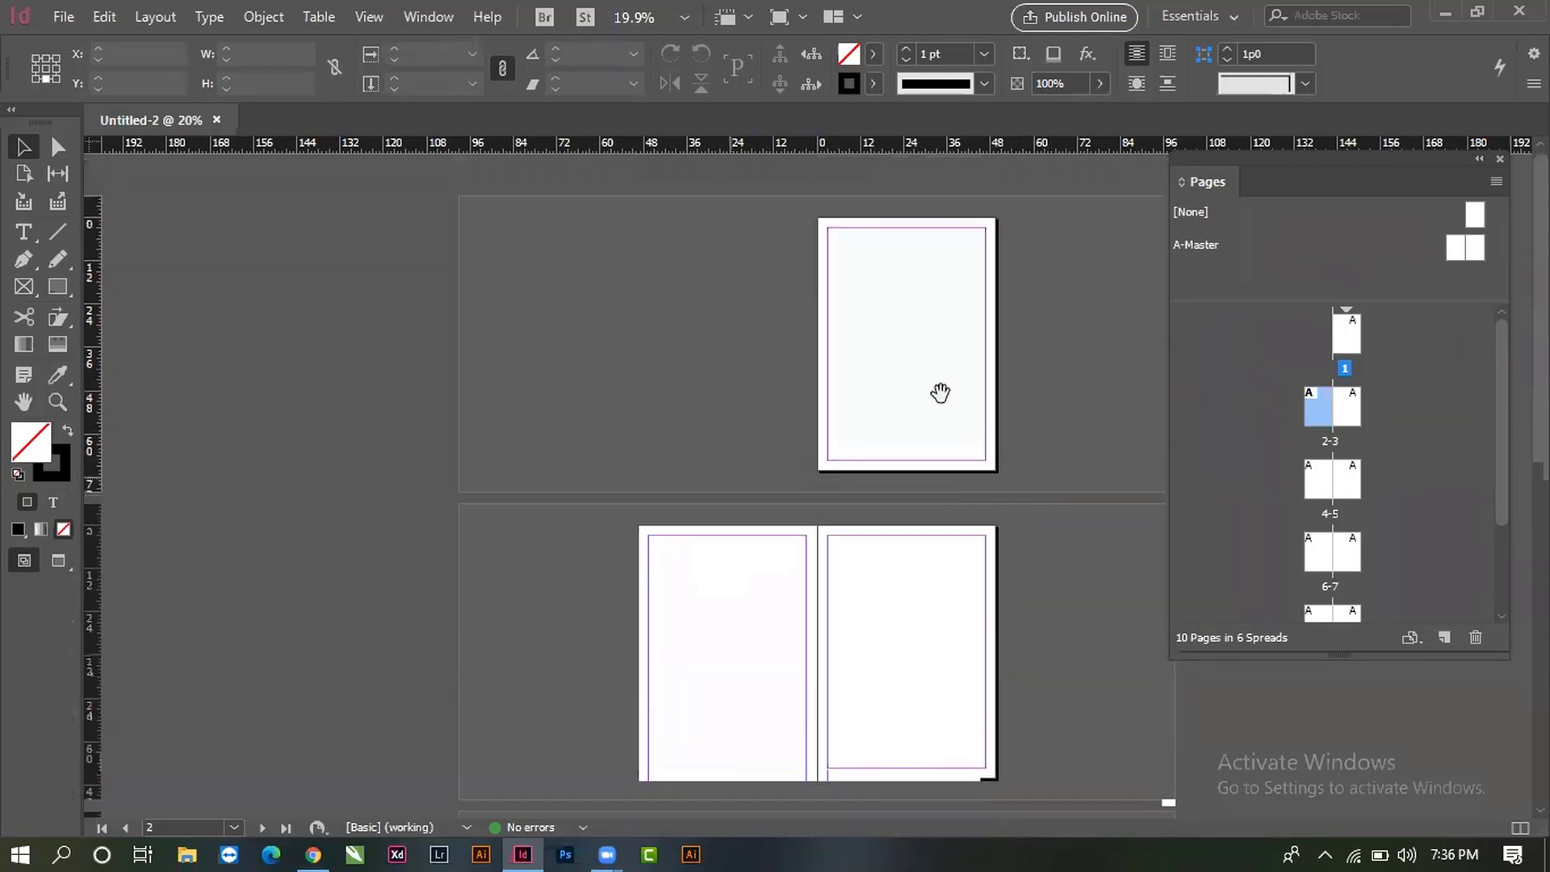
# - Inspect page 1 close up and compare it with the spread of pages 2 and 3
pyautogui.moveTo(818, 245); pyautogui.dragTo(1200, 595)
pyautogui.moveTo(931, 405); pyautogui.dragTo(969, 539)
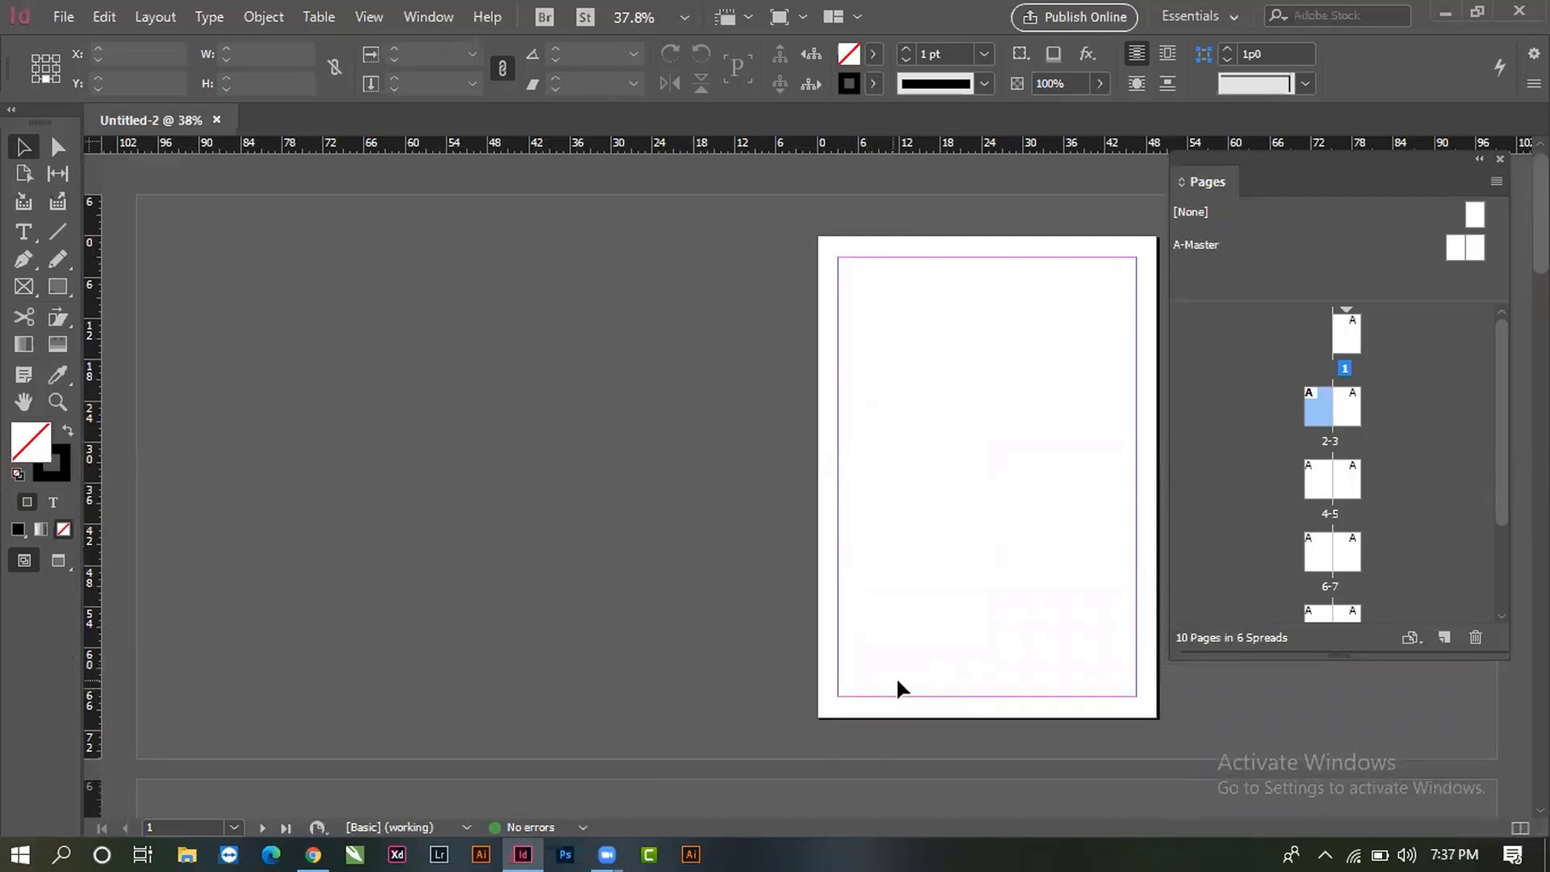
pyautogui.scroll(-5, 924, 692)
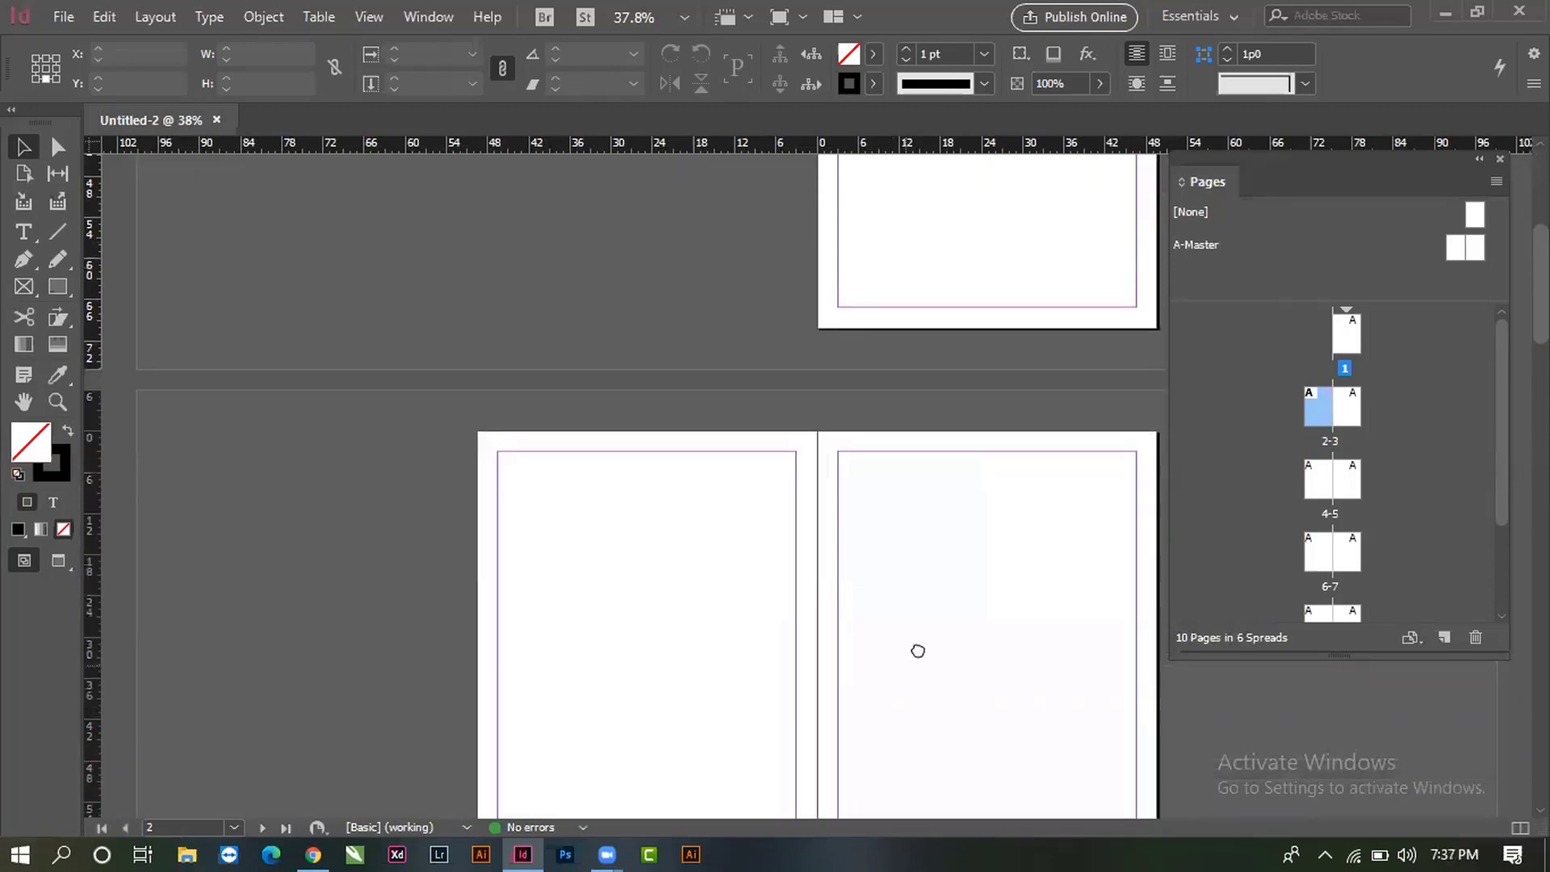
pyautogui.scroll(-3, 917, 647)
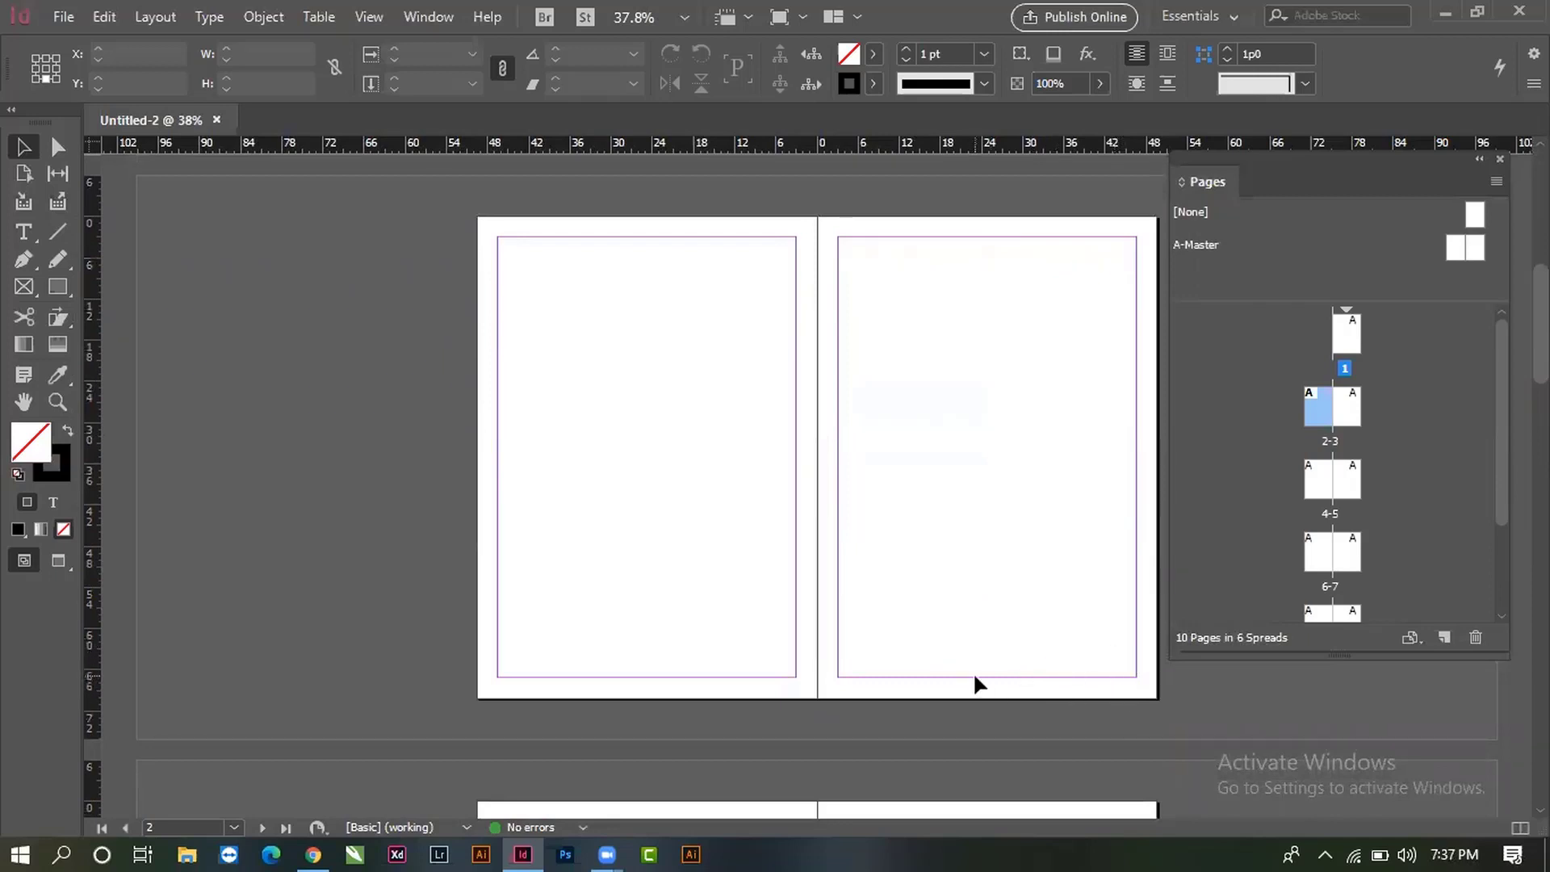
pyautogui.scroll(7, 957, 607)
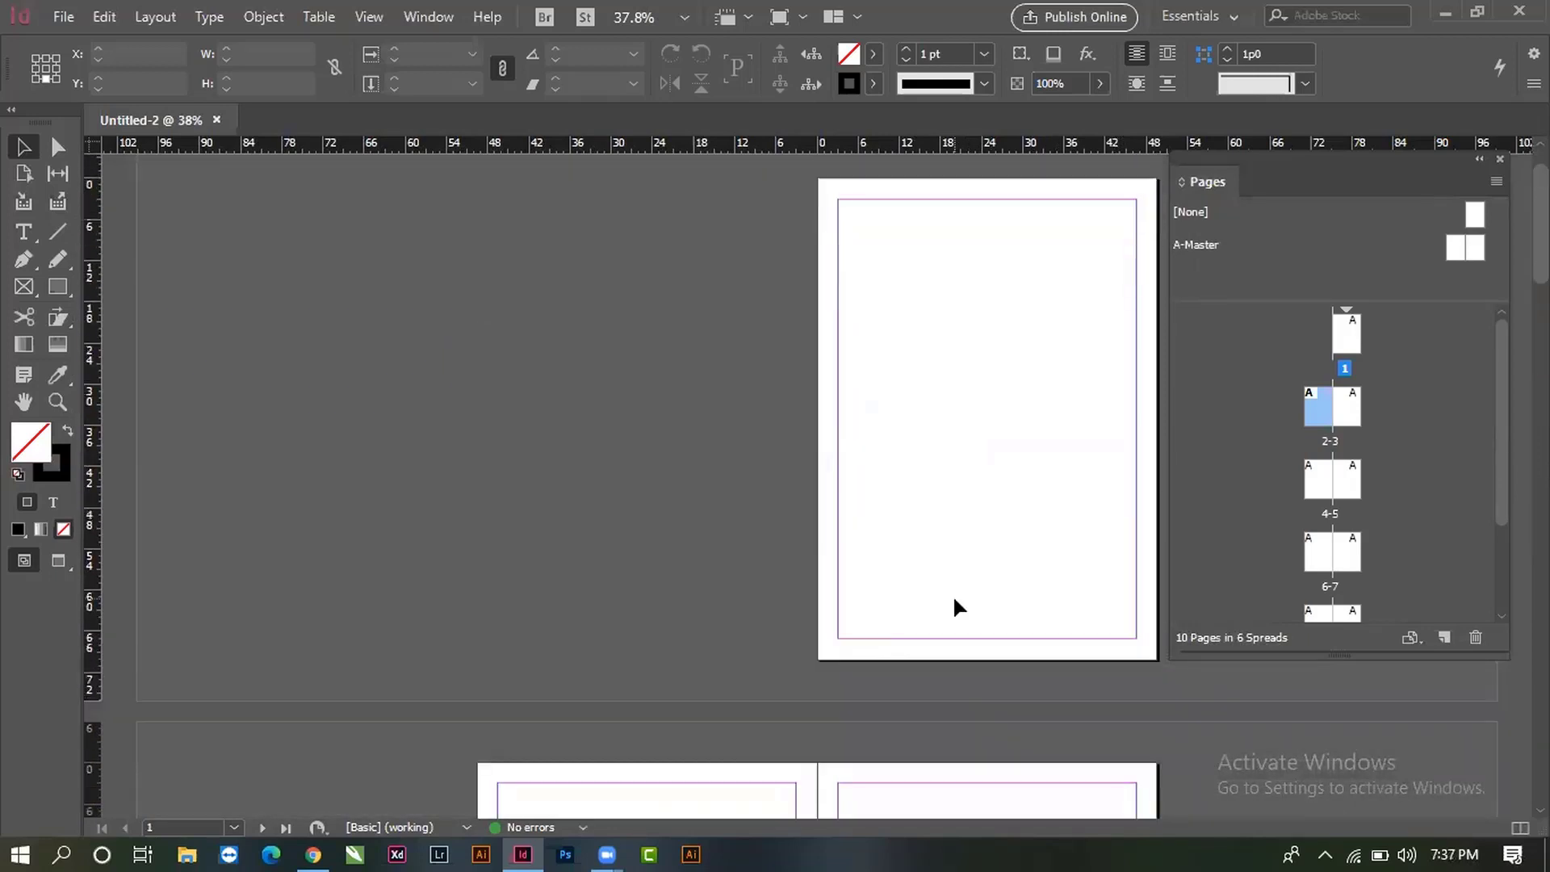
pyautogui.scroll(1, 955, 606)
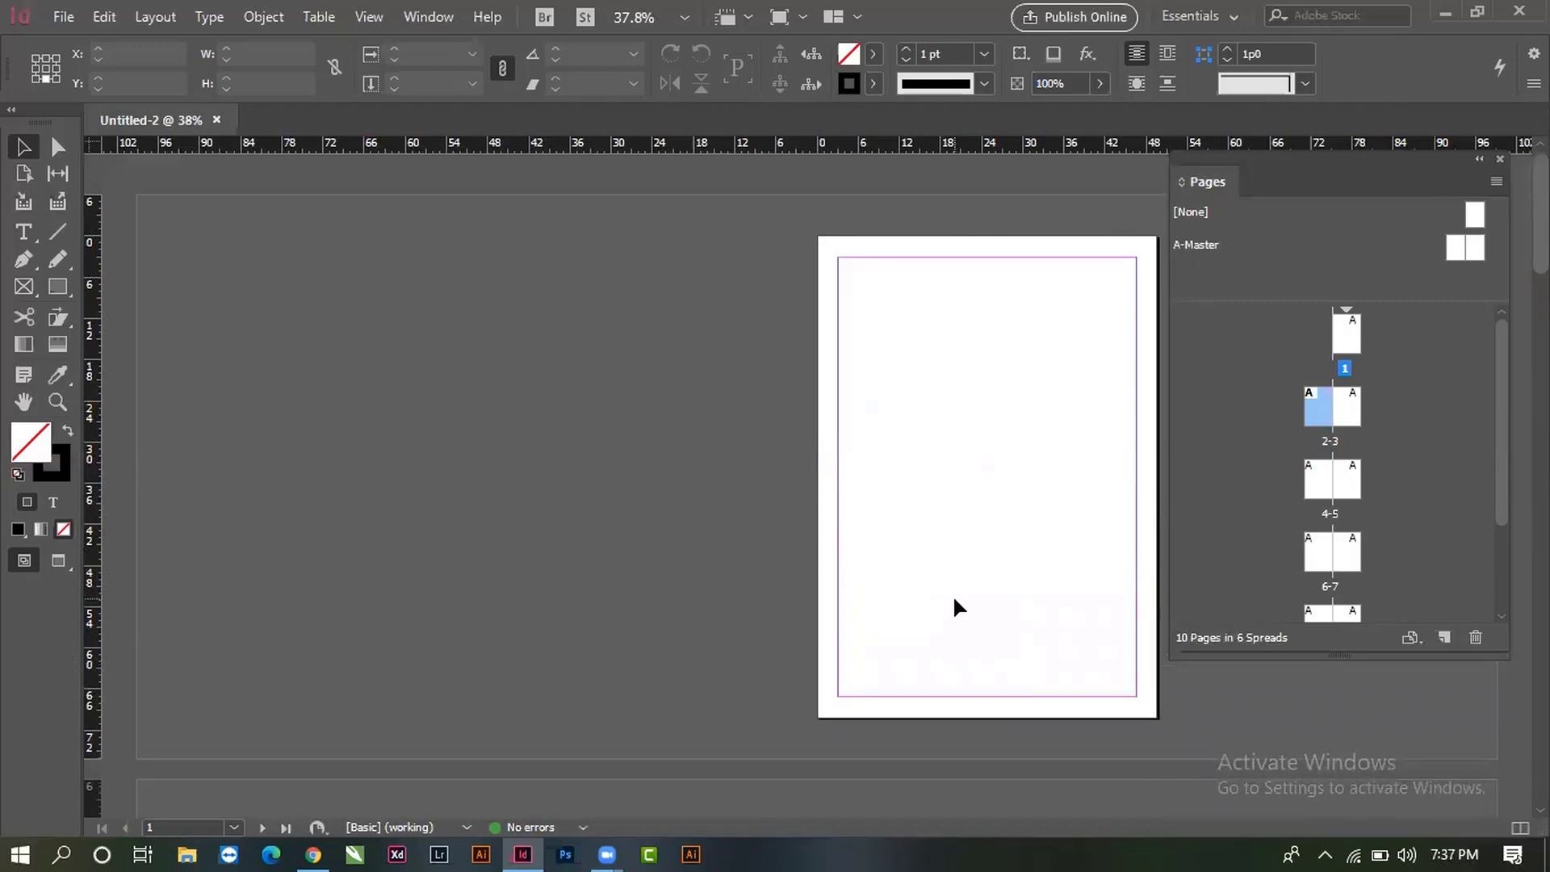
# - Examine the margin guides along the upper and lower edges of page 1
pyautogui.scroll(-1, 955, 606)
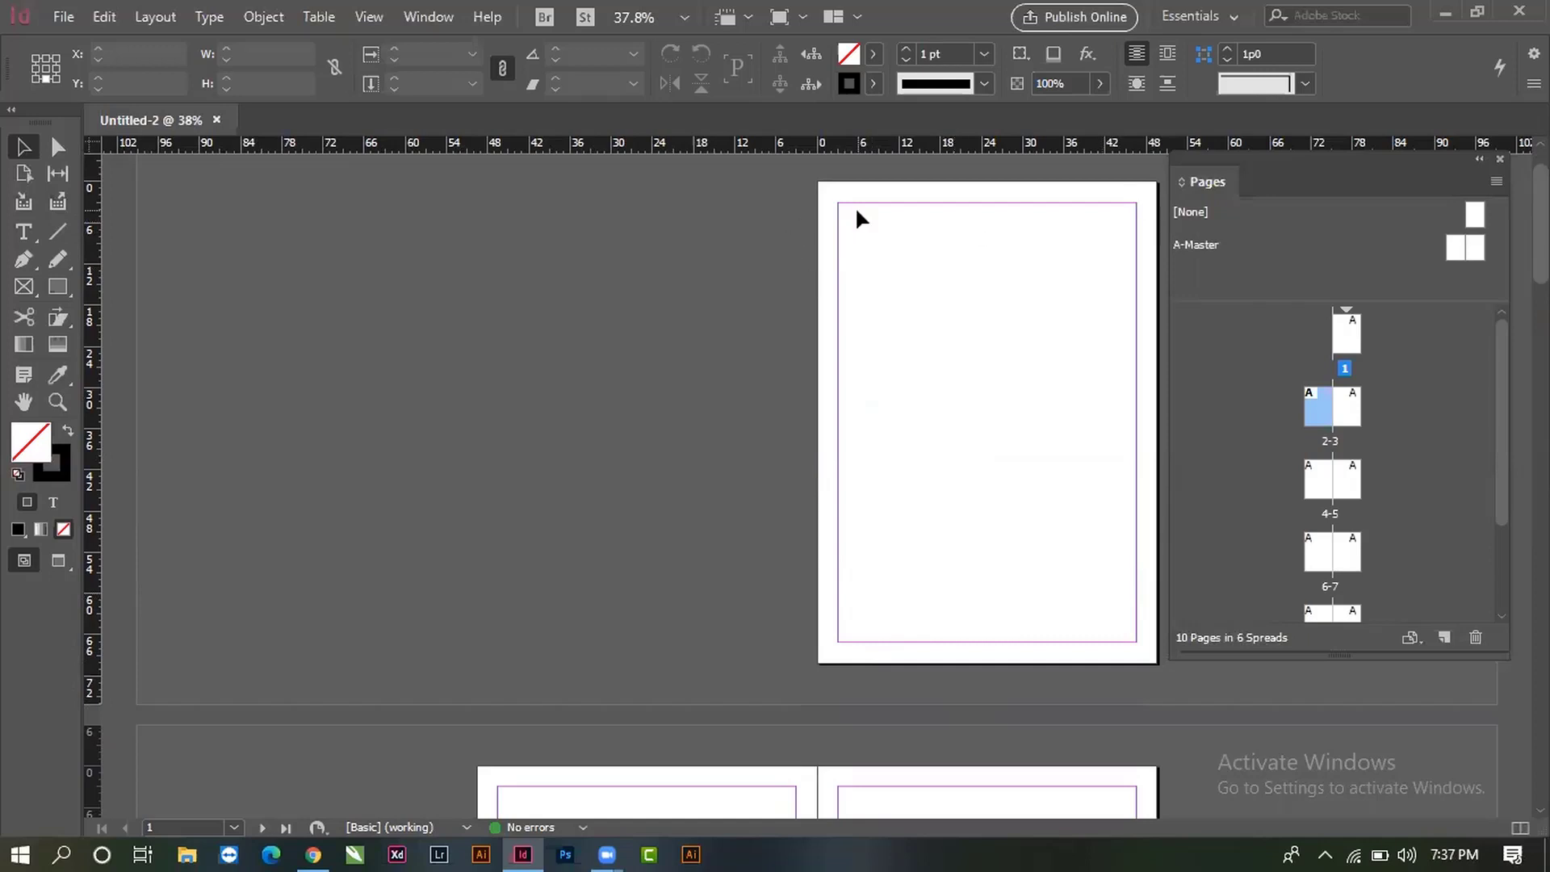
pyautogui.moveTo(838, 204); pyautogui.dragTo(874, 224)
pyautogui.moveTo(874, 223); pyautogui.dragTo(874, 224)
pyautogui.moveTo(834, 199); pyautogui.dragTo(1164, 208)
pyautogui.scroll(-1, 985, 325)
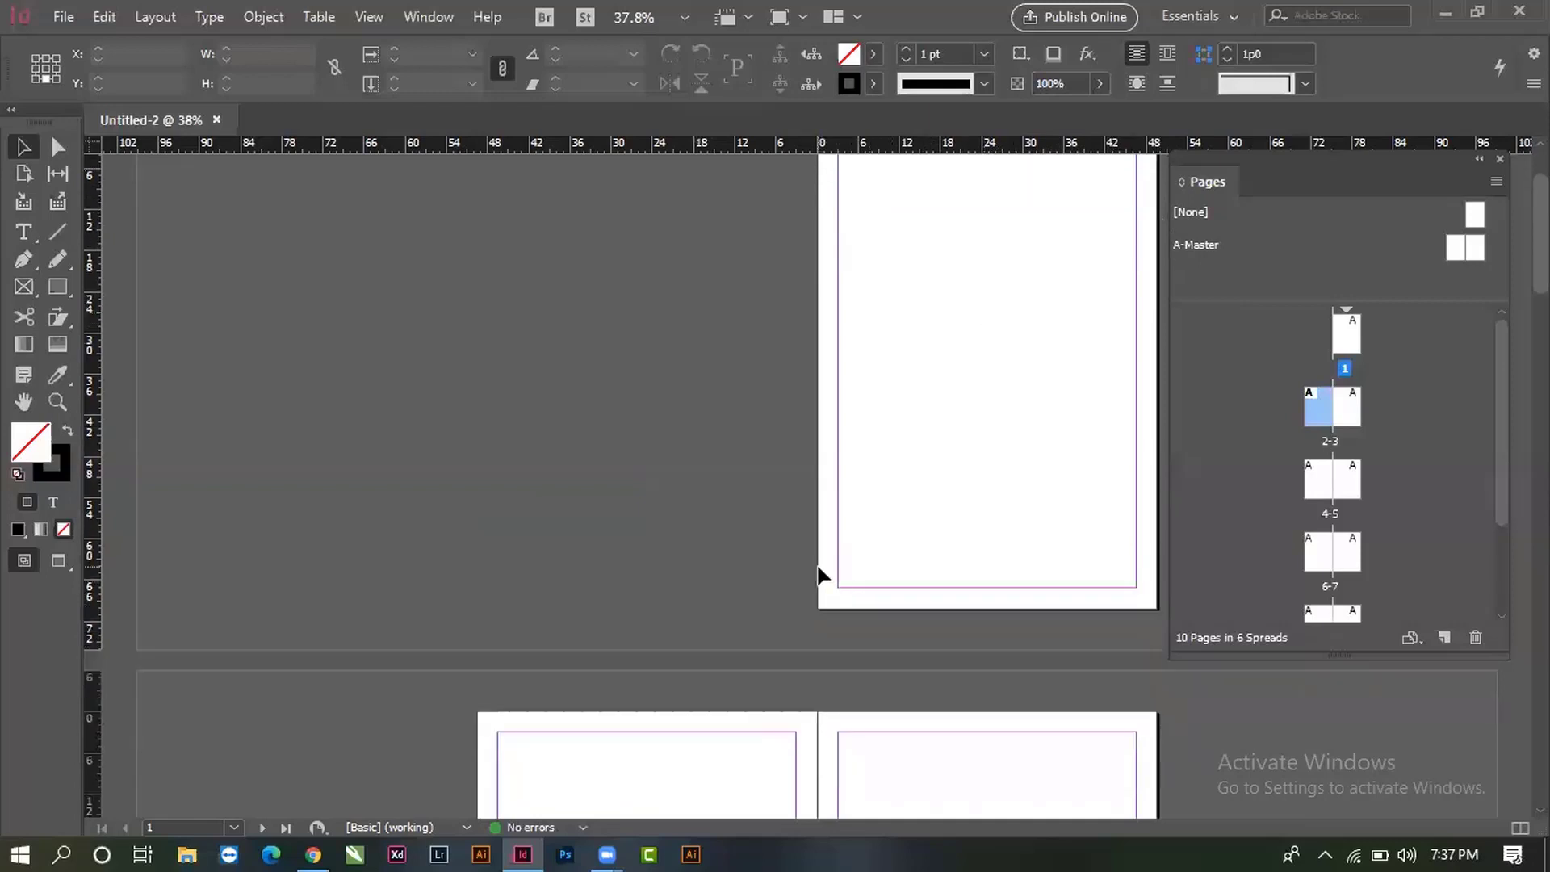
pyautogui.moveTo(819, 567); pyautogui.dragTo(1156, 607)
pyautogui.scroll(1, 932, 607)
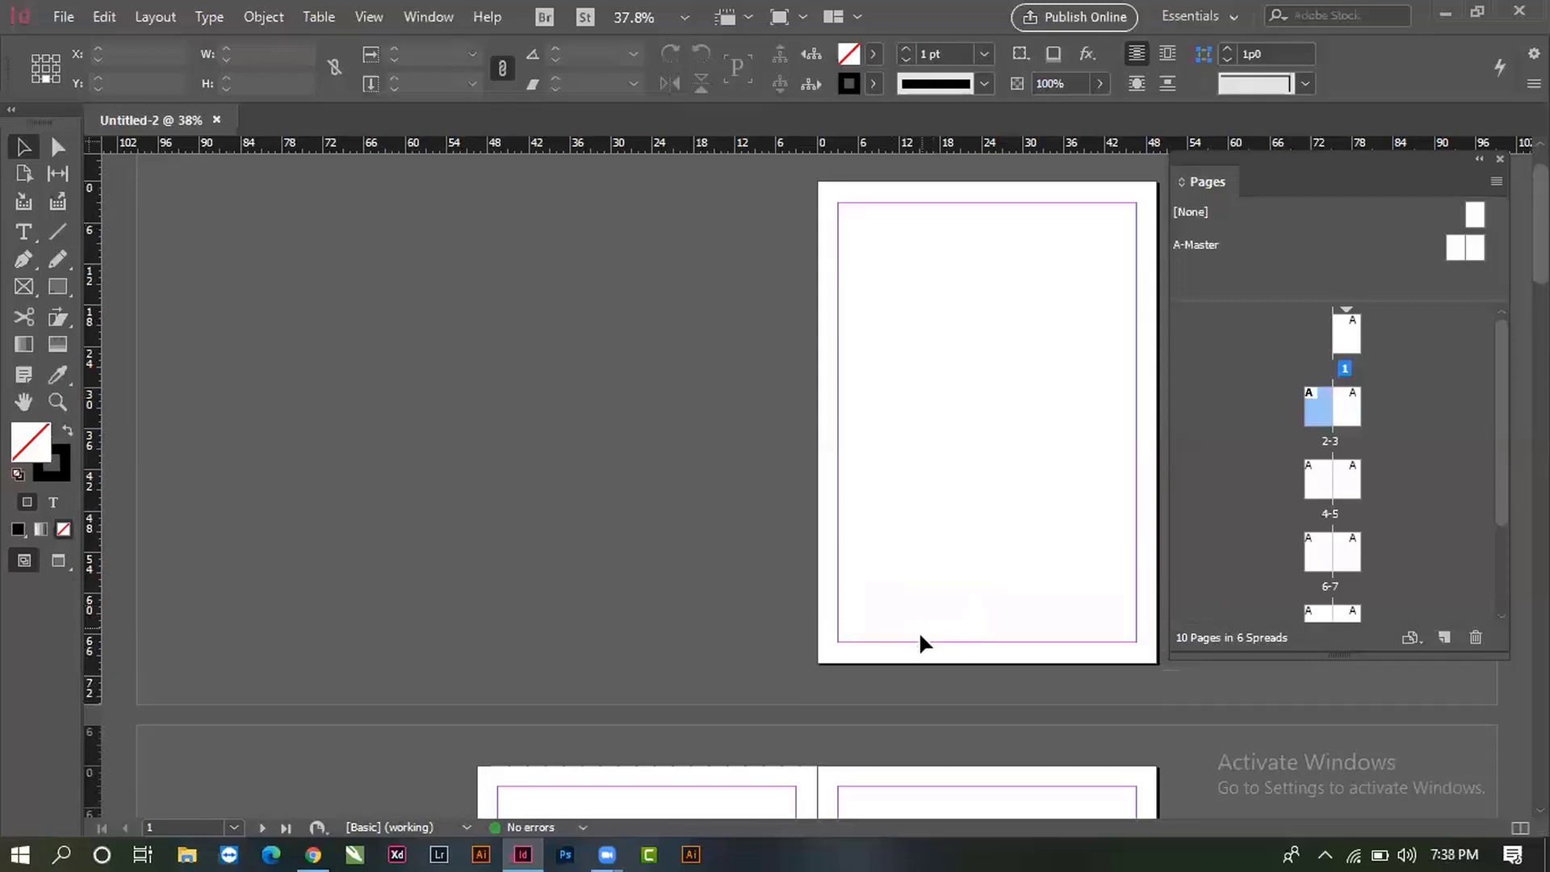
pyautogui.scroll(1, 920, 635)
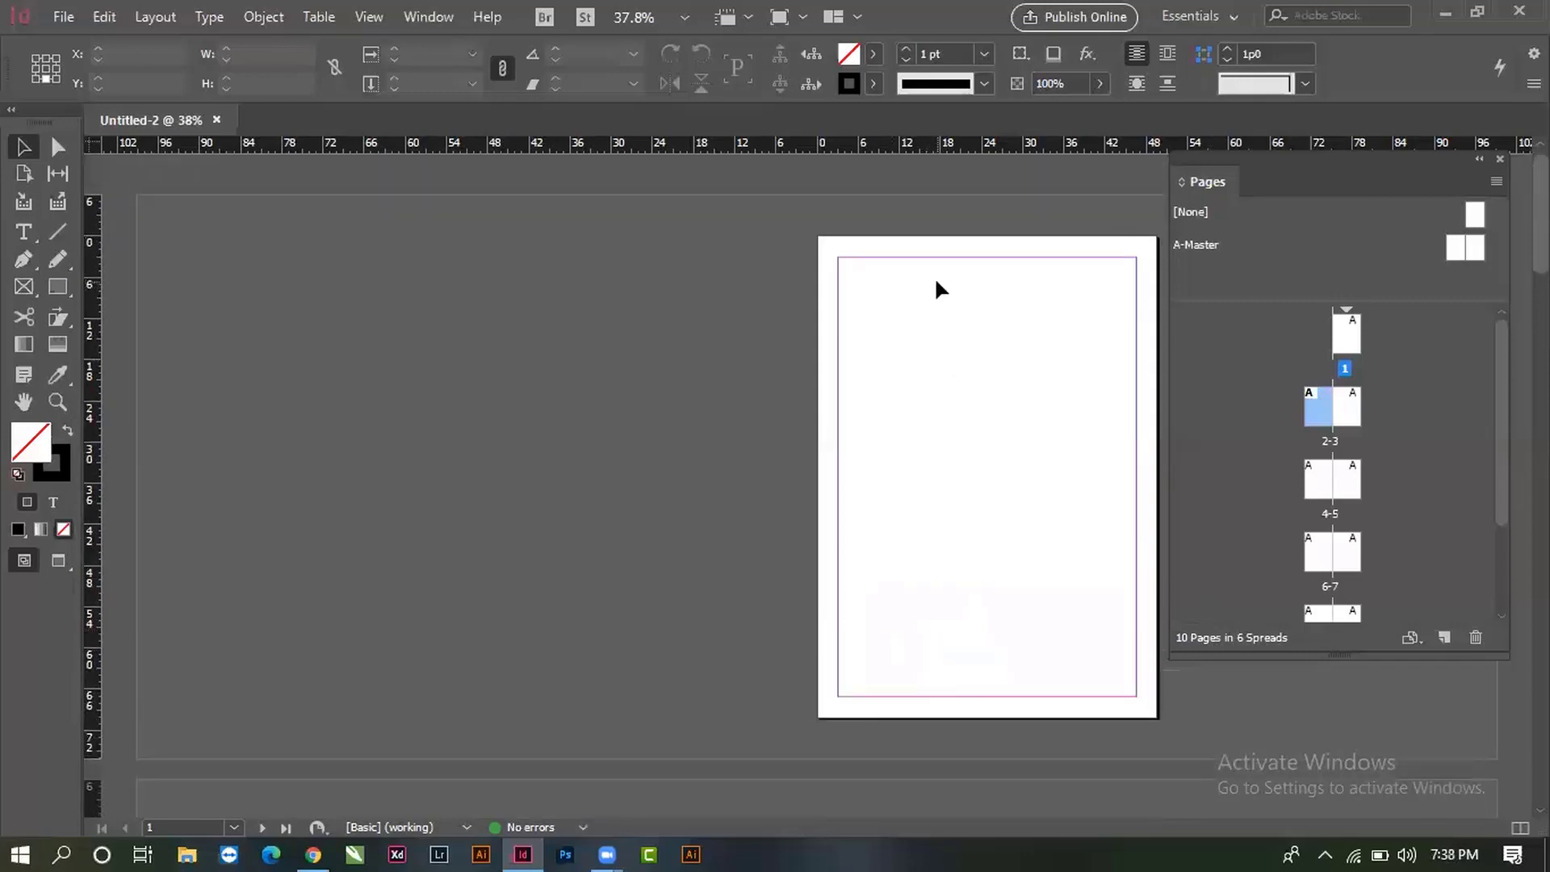
# - Survey the document from page 1 to all its spreads at once, and fit page 1 in the window again
pyautogui.scroll(-1, 938, 626)
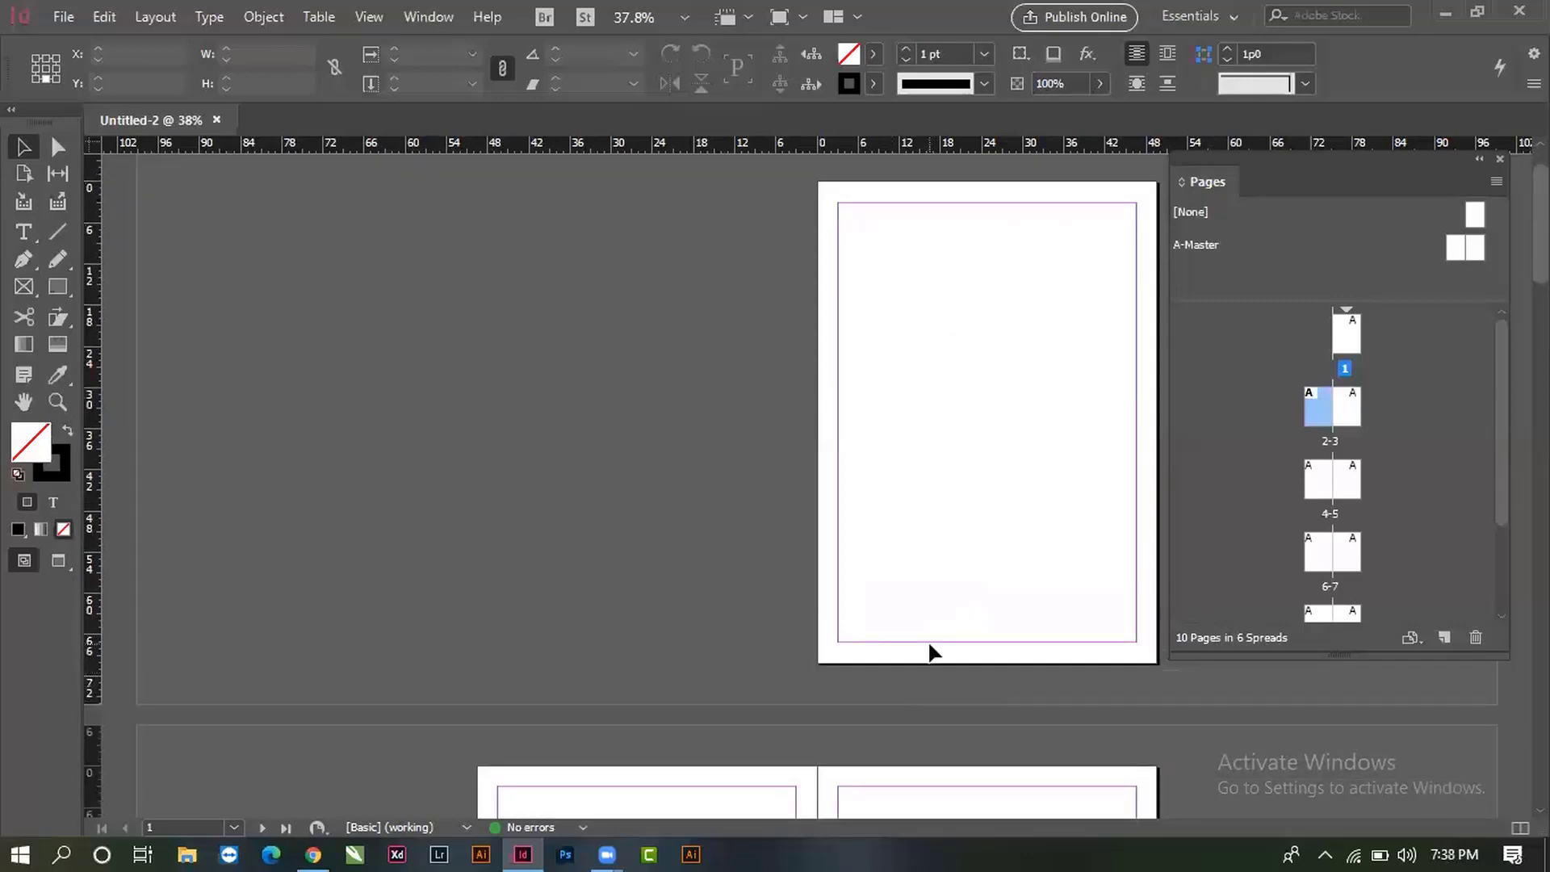
pyautogui.scroll(-1, 930, 651)
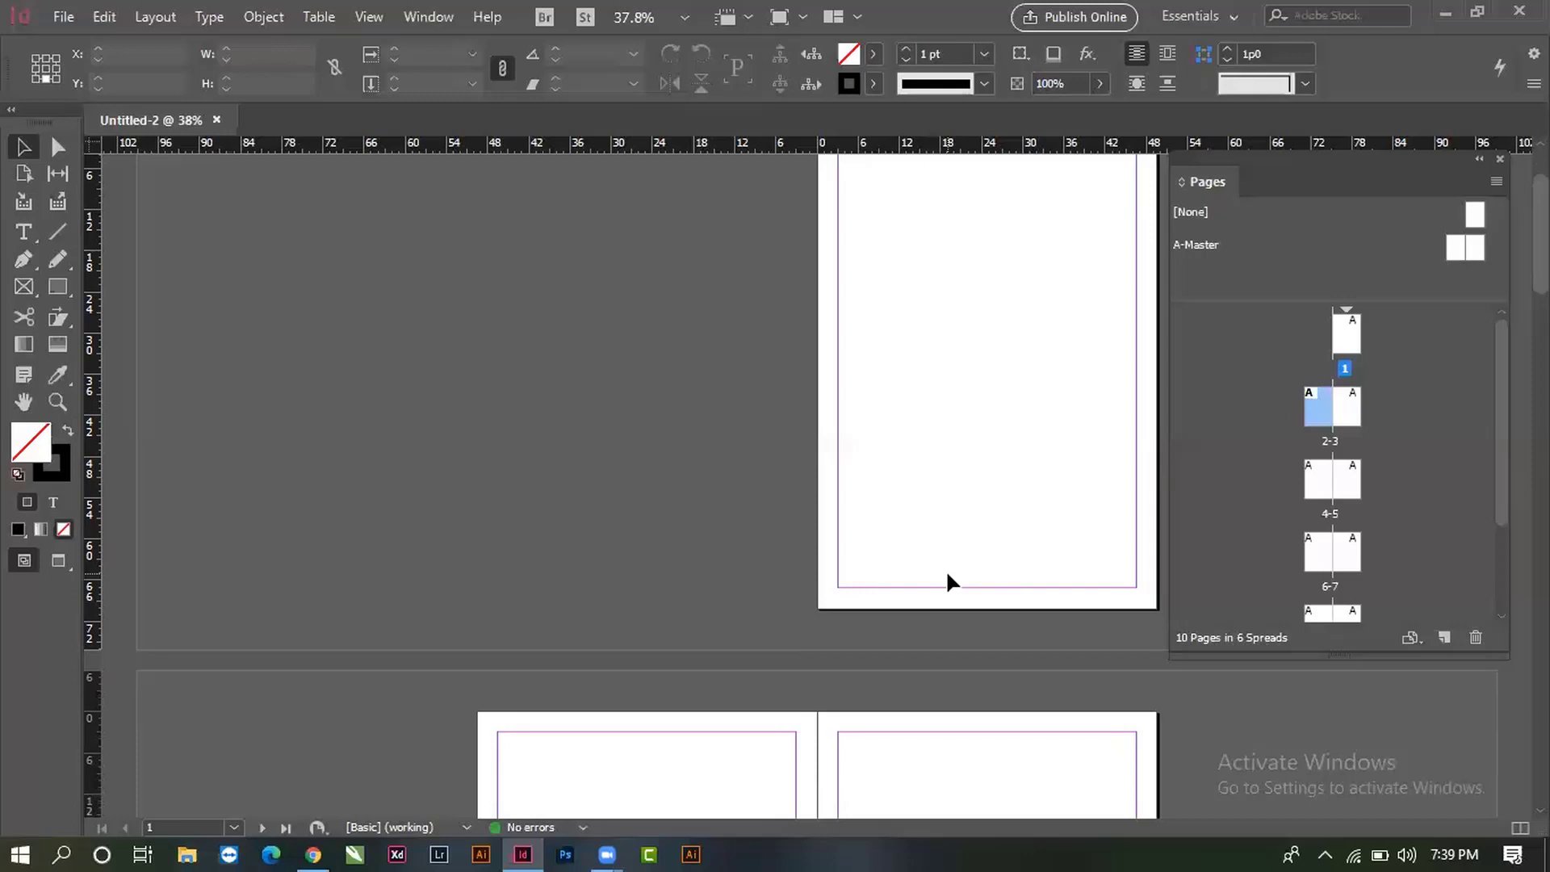
pyautogui.scroll(-5, 928, 533)
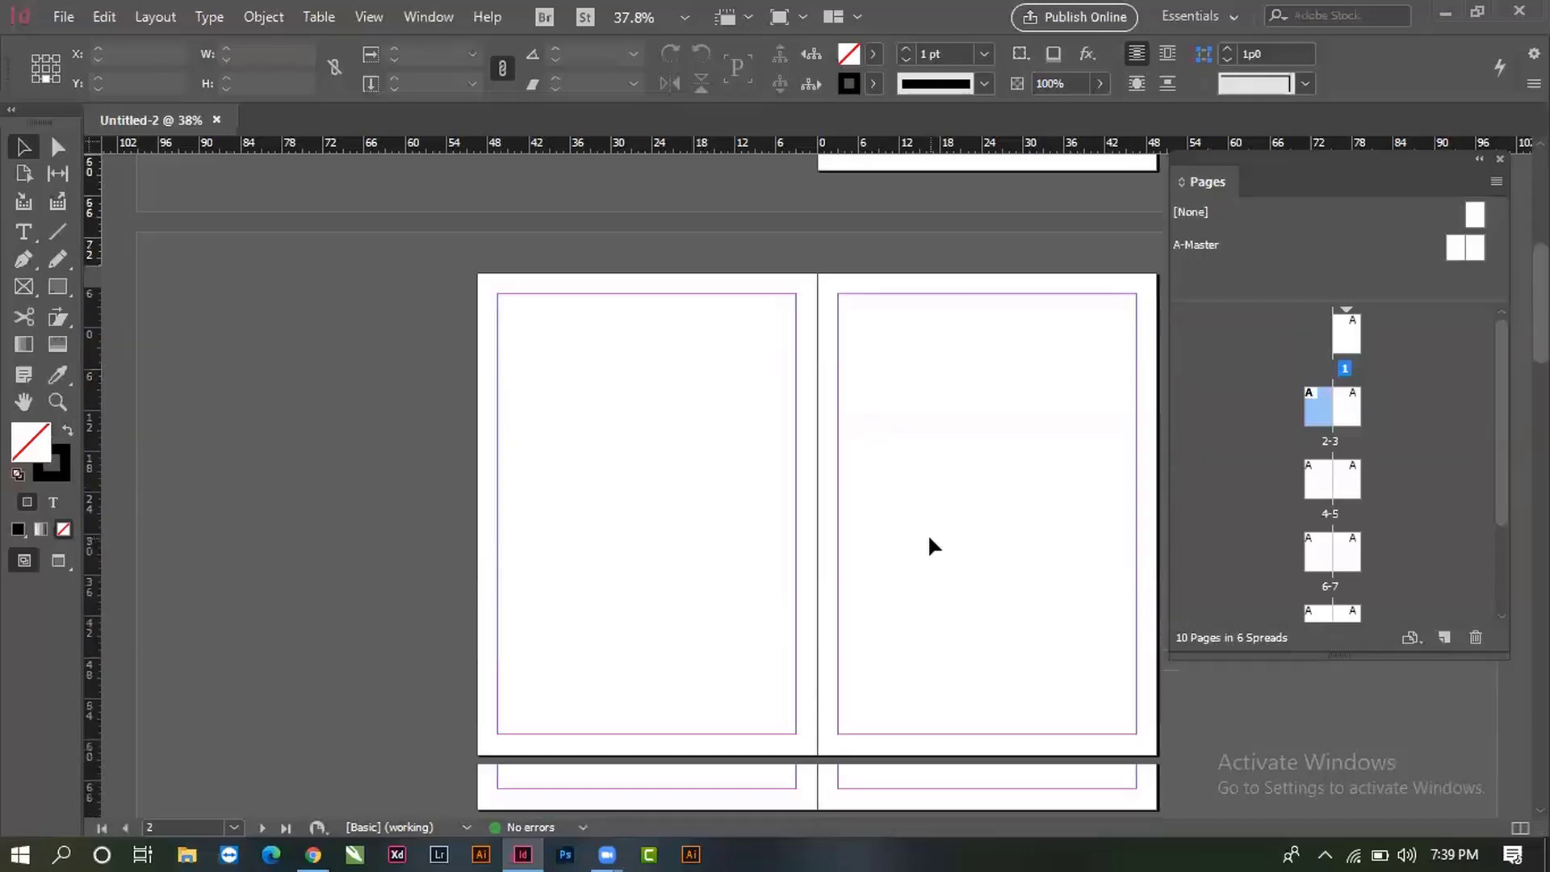
pyautogui.hotkey('ctrl', 'alt', 'shift', '0')
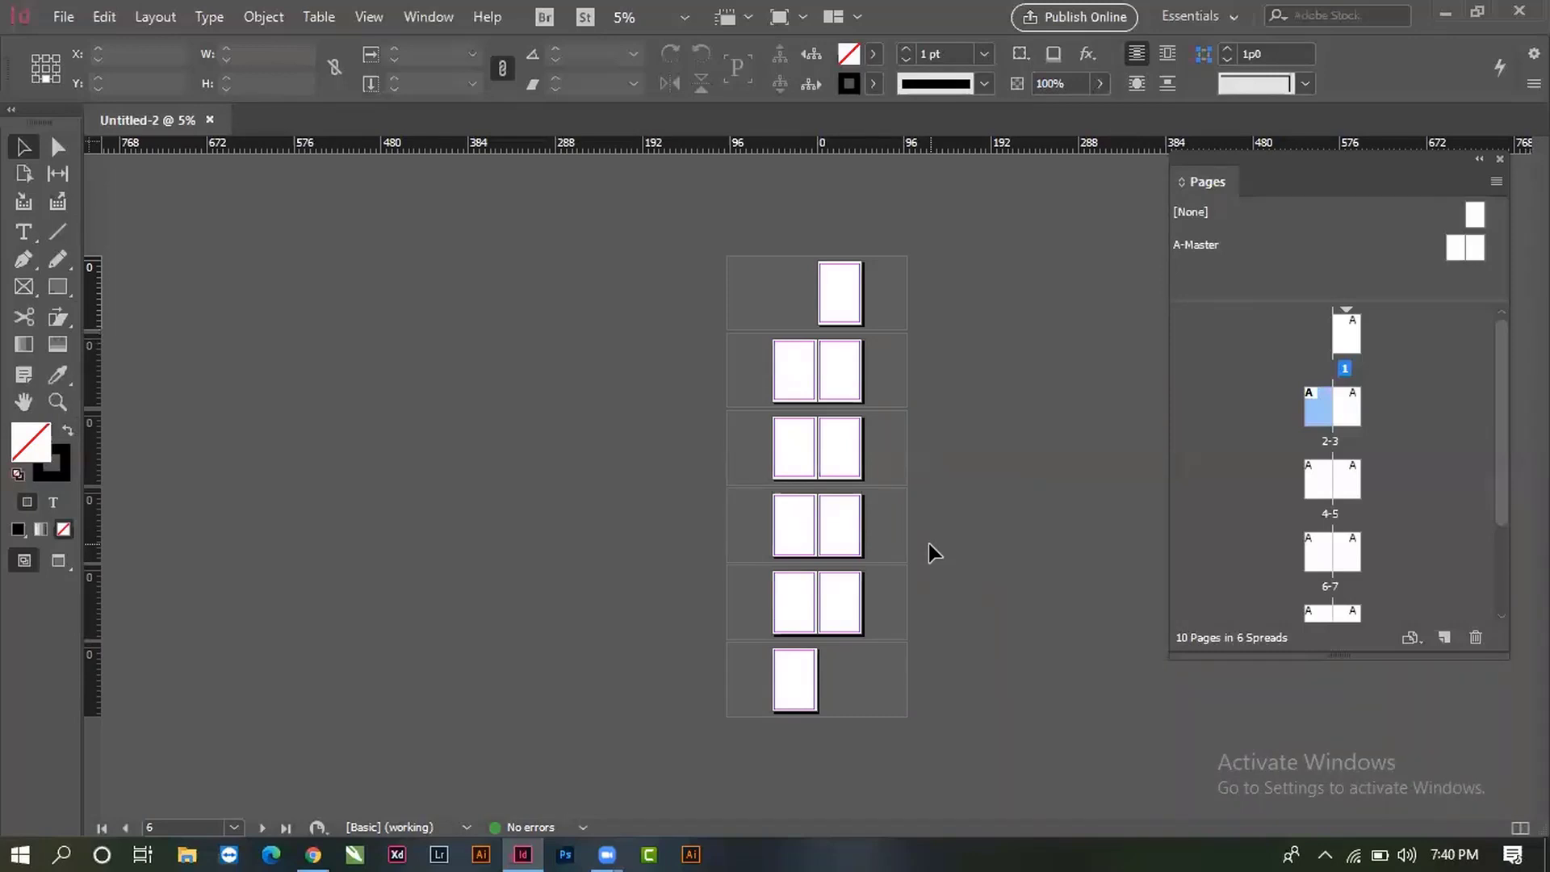
pyautogui.hotkey('ctrl', '=')
pyautogui.hotkey('ctrl', '=')
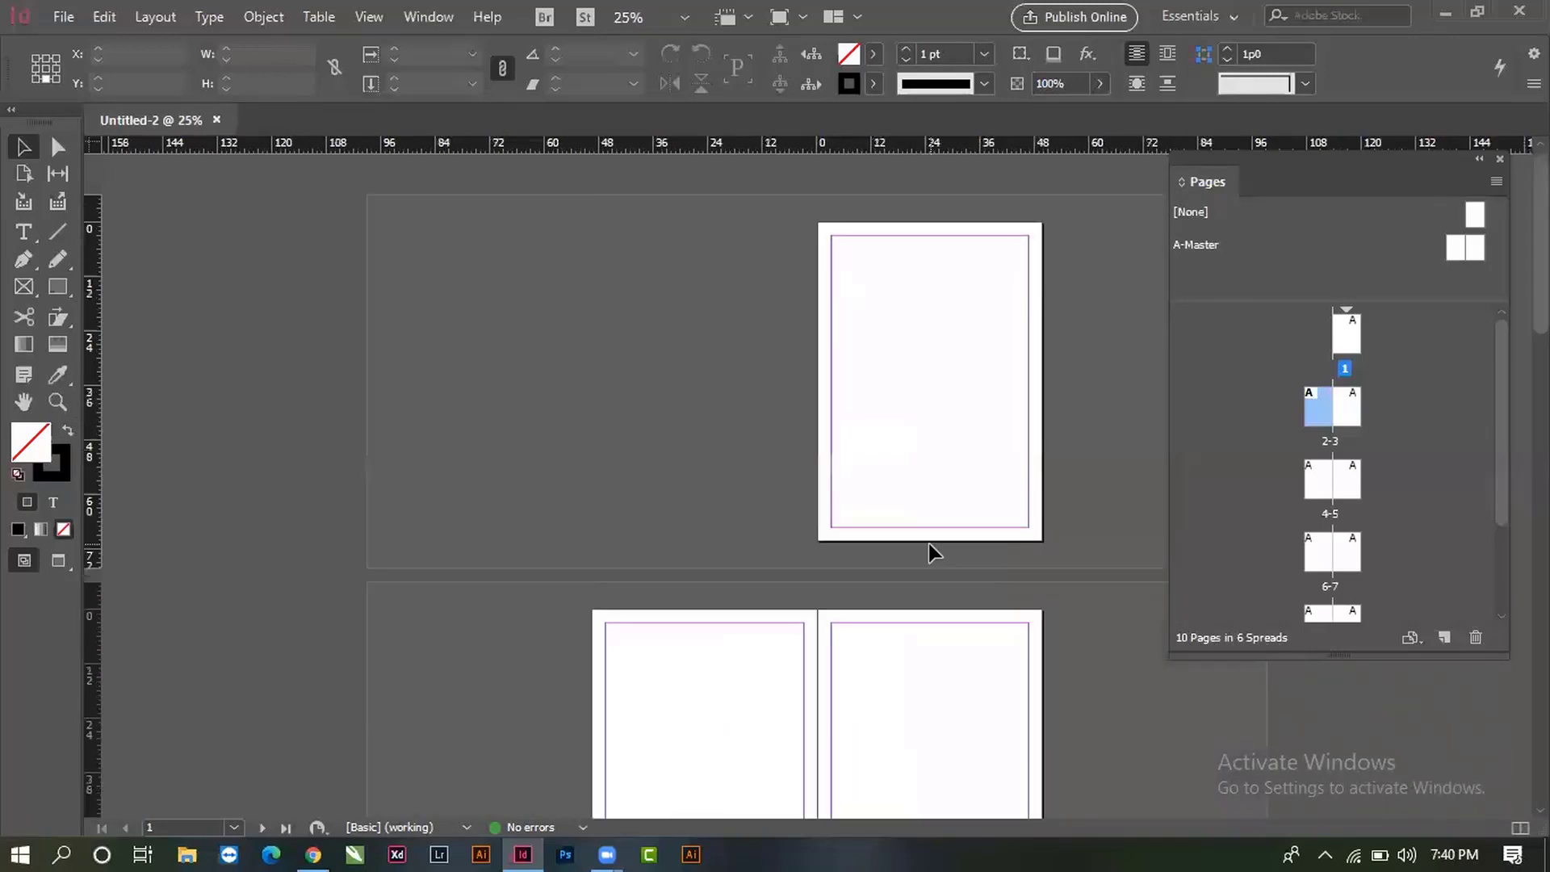
pyautogui.hotkey('ctrl', '0')
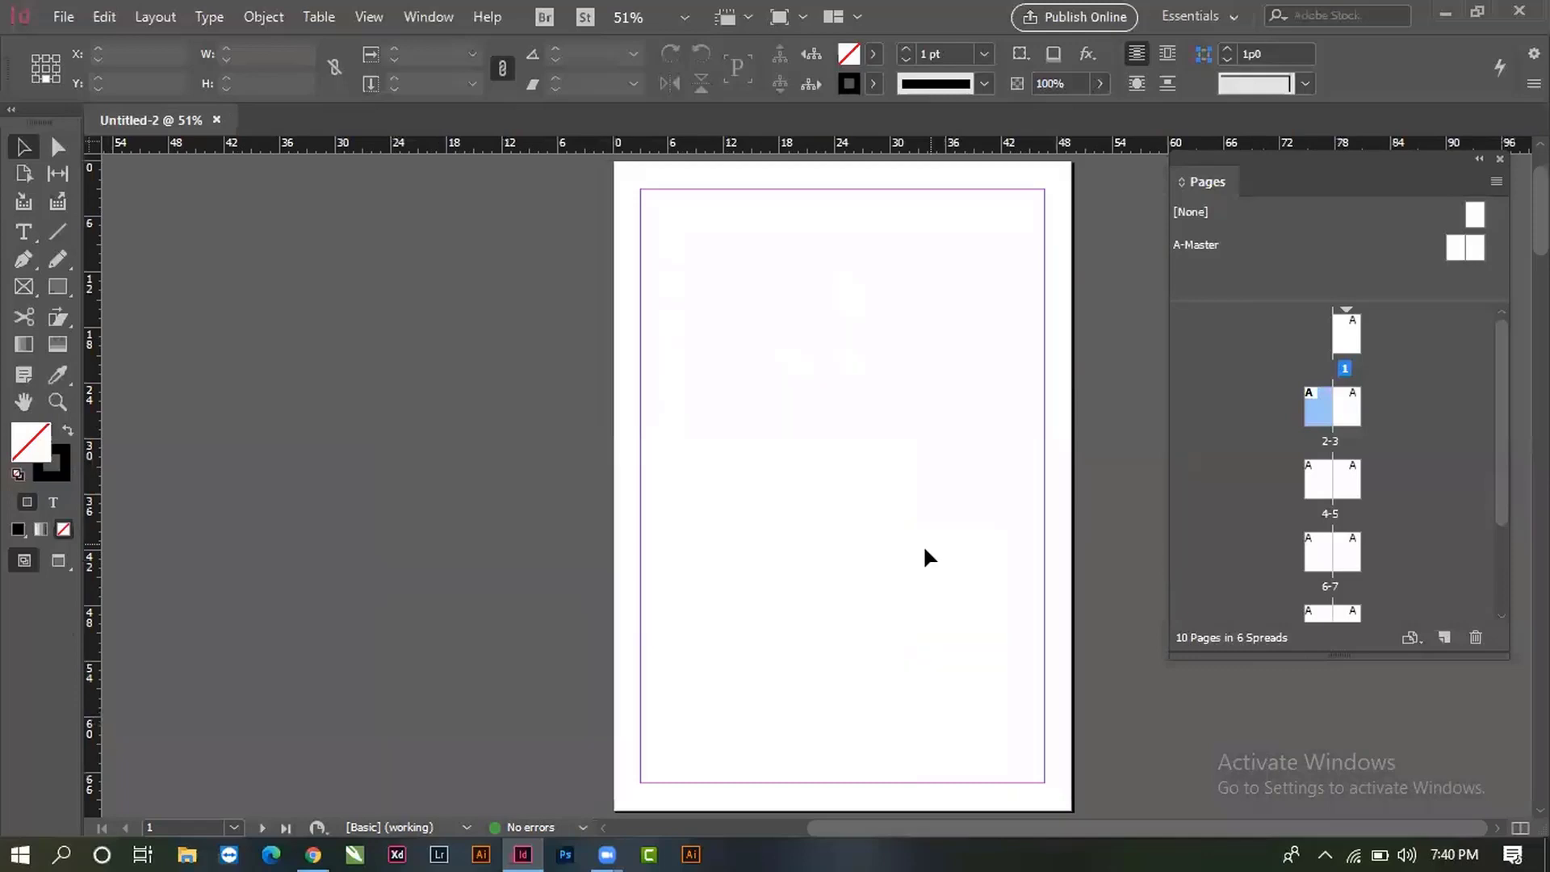
# - Examine page 1 and the spread of pages 2 and 3 close up, including their margins and the shared spine
pyautogui.moveTo(528, 404); pyautogui.dragTo(1252, 763)
pyautogui.moveTo(888, 577); pyautogui.dragTo(908, 159)
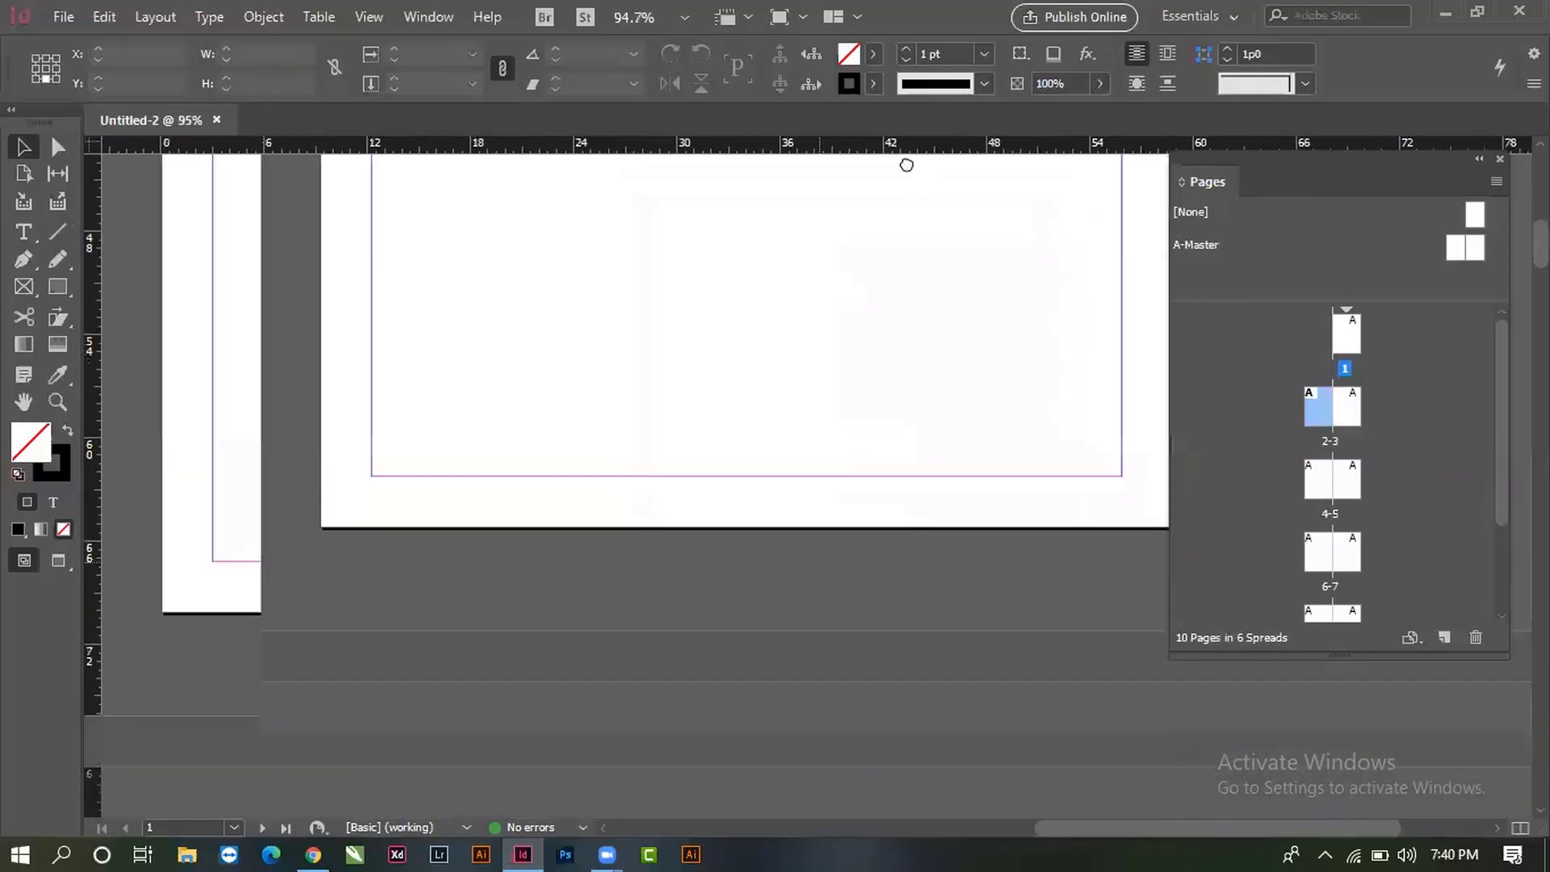
pyautogui.moveTo(546, 529); pyautogui.dragTo(495, 623)
pyautogui.moveTo(856, 323); pyautogui.dragTo(680, 641)
pyautogui.moveTo(812, 388); pyautogui.dragTo(1203, 717)
pyautogui.keyDown('ctrl'); pyautogui.keyDown('alt'); pyautogui.click(819, 447); pyautogui.keyUp('alt'); pyautogui.keyUp('ctrl')
pyautogui.keyDown('ctrl'); pyautogui.keyDown('alt'); pyautogui.click(820, 449); pyautogui.keyUp('alt'); pyautogui.keyUp('ctrl')
pyautogui.keyDown('ctrl'); pyautogui.keyDown('alt'); pyautogui.click(820, 451); pyautogui.keyUp('alt'); pyautogui.keyUp('ctrl')
pyautogui.scroll(-2, 610, 428)
pyautogui.moveTo(591, 606); pyautogui.dragTo(599, 570)
pyautogui.moveTo(698, 363); pyautogui.dragTo(782, 203)
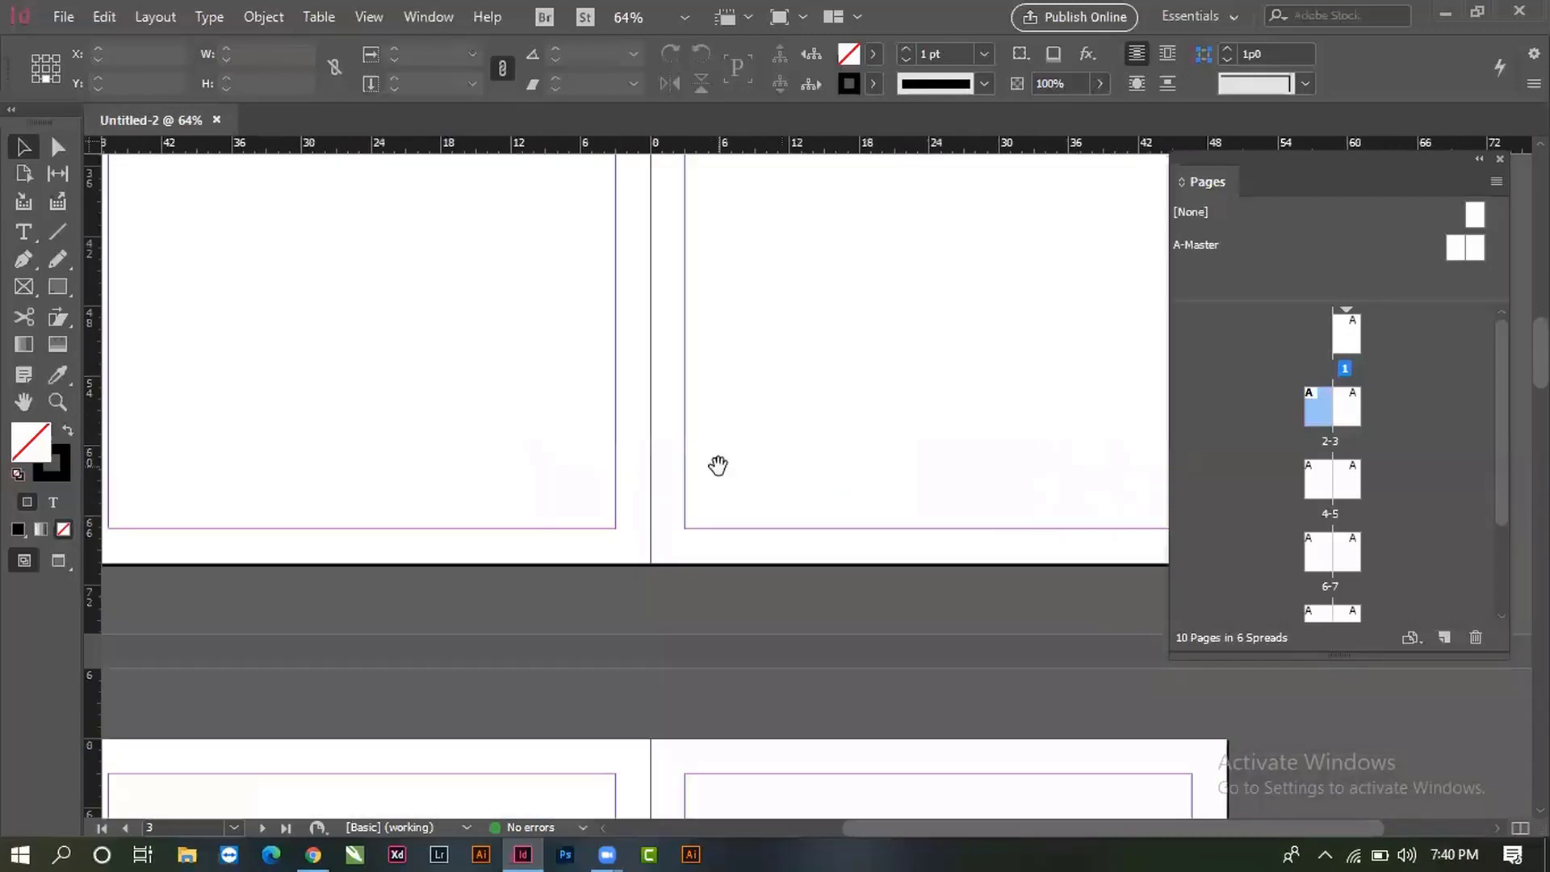
# - Go through the remaining facing spreads as far as page 10, and return to page 1
pyautogui.moveTo(468, 665); pyautogui.dragTo(584, 288)
pyautogui.moveTo(611, 660); pyautogui.dragTo(764, 413)
pyautogui.moveTo(726, 731); pyautogui.dragTo(434, 368)
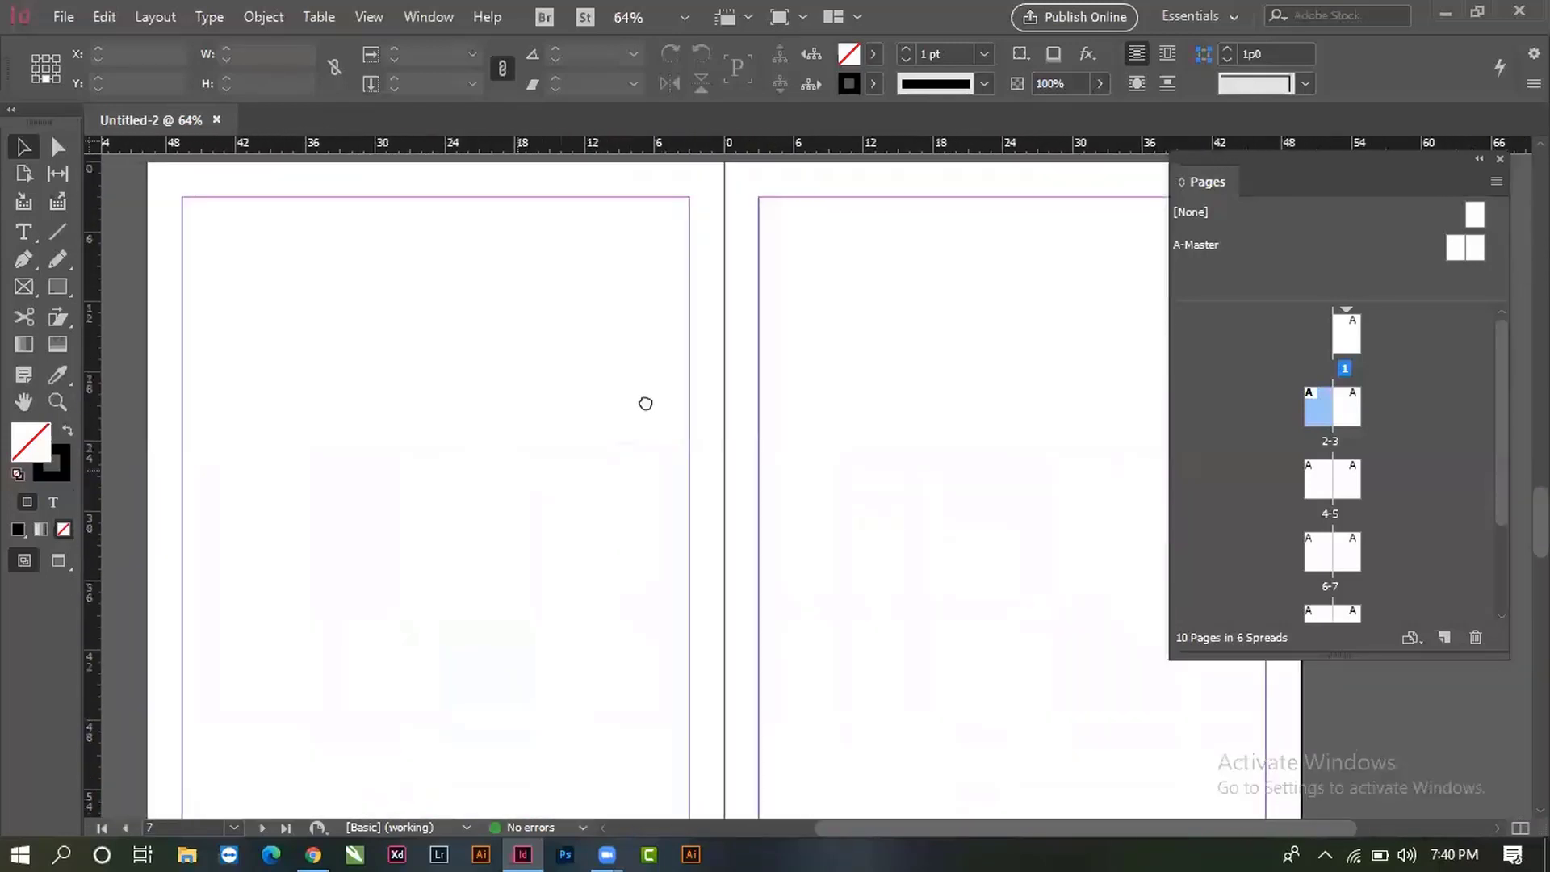
pyautogui.moveTo(650, 615); pyautogui.dragTo(667, 193)
pyautogui.moveTo(664, 727); pyautogui.dragTo(661, 440)
pyautogui.scroll(-10, 735, 458)
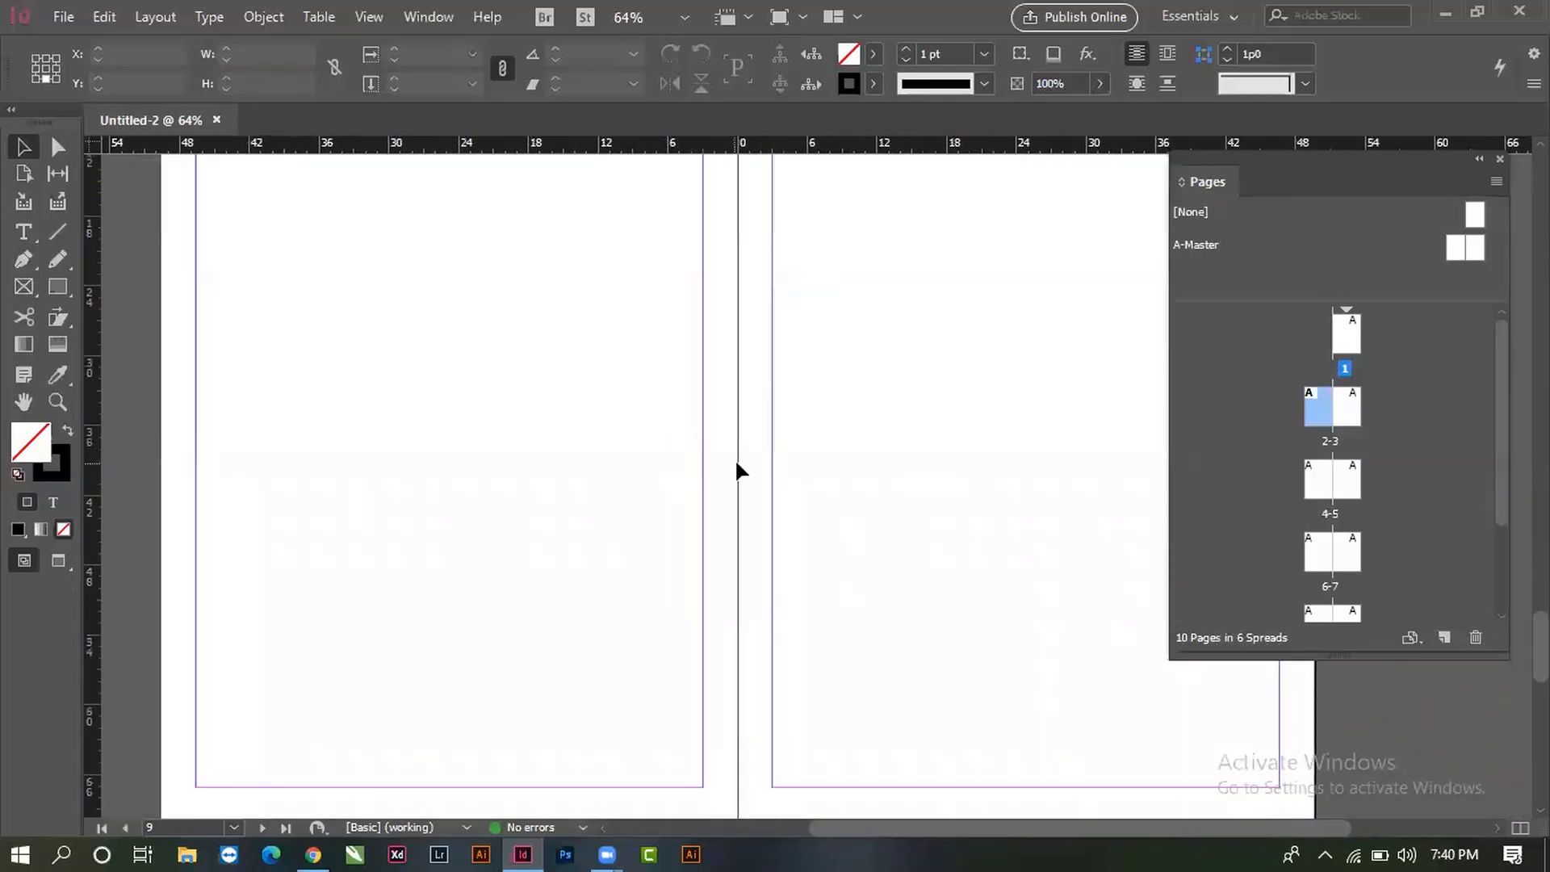
pyautogui.scroll(-5, 760, 454)
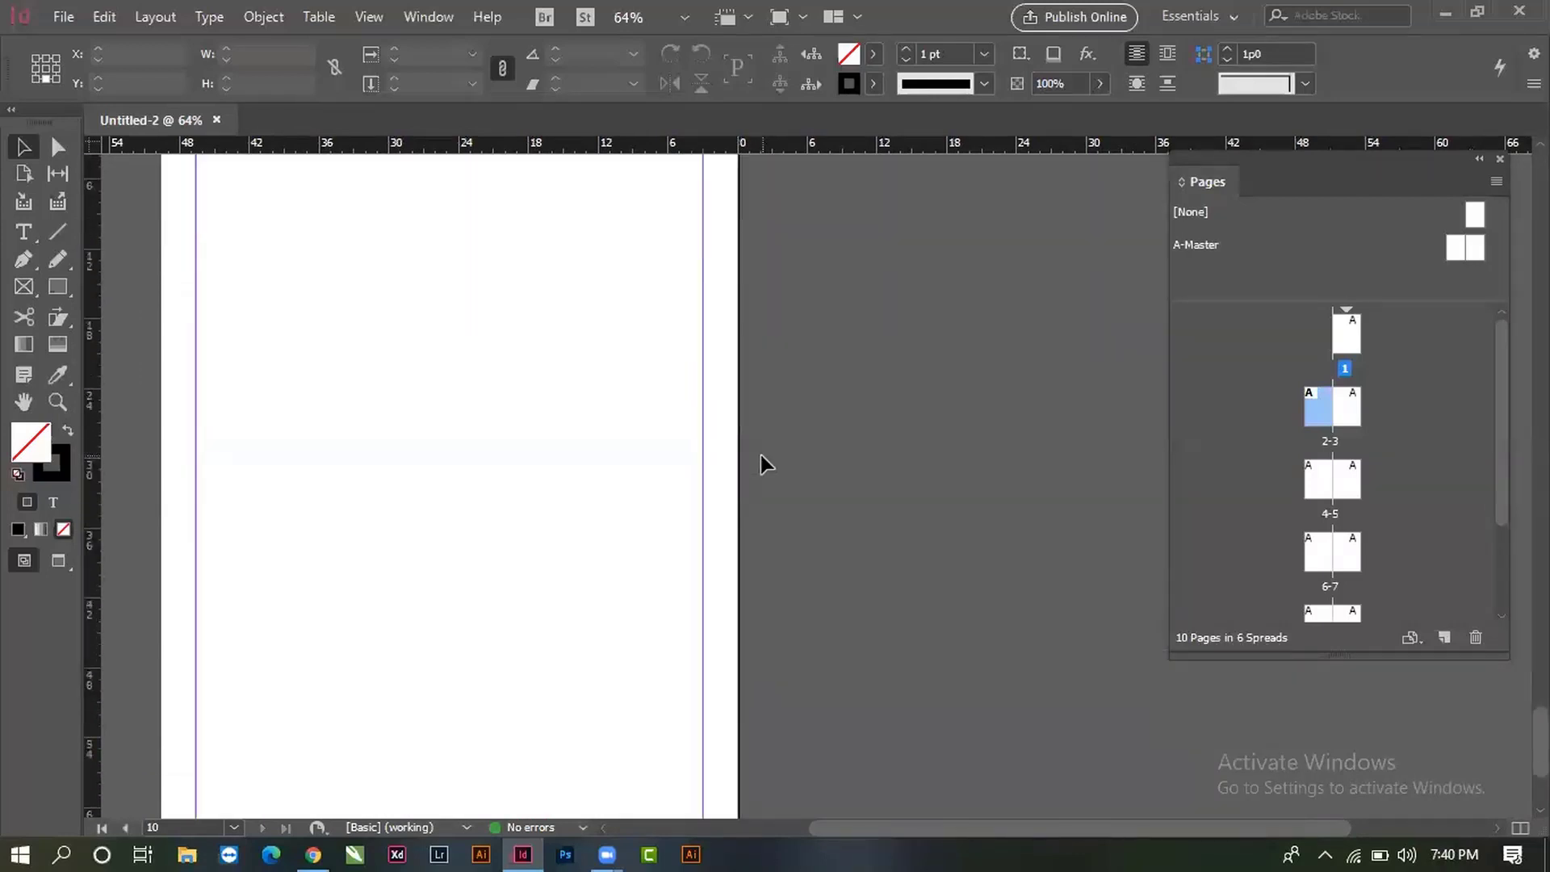
pyautogui.scroll(3, 763, 461)
pyautogui.scroll(8, 763, 462)
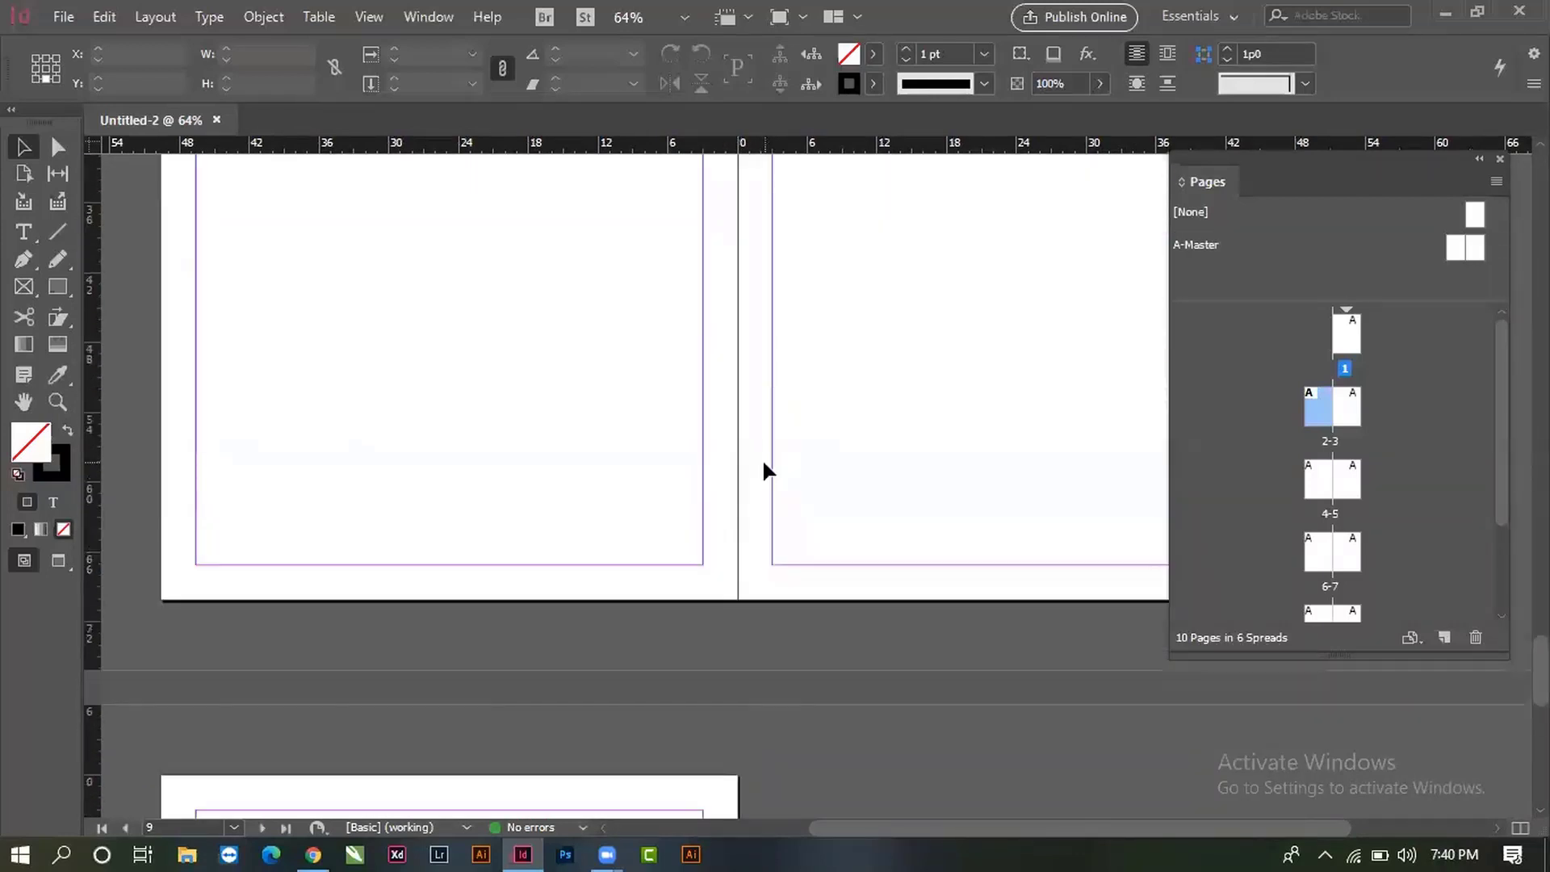
pyautogui.scroll(3, 762, 458)
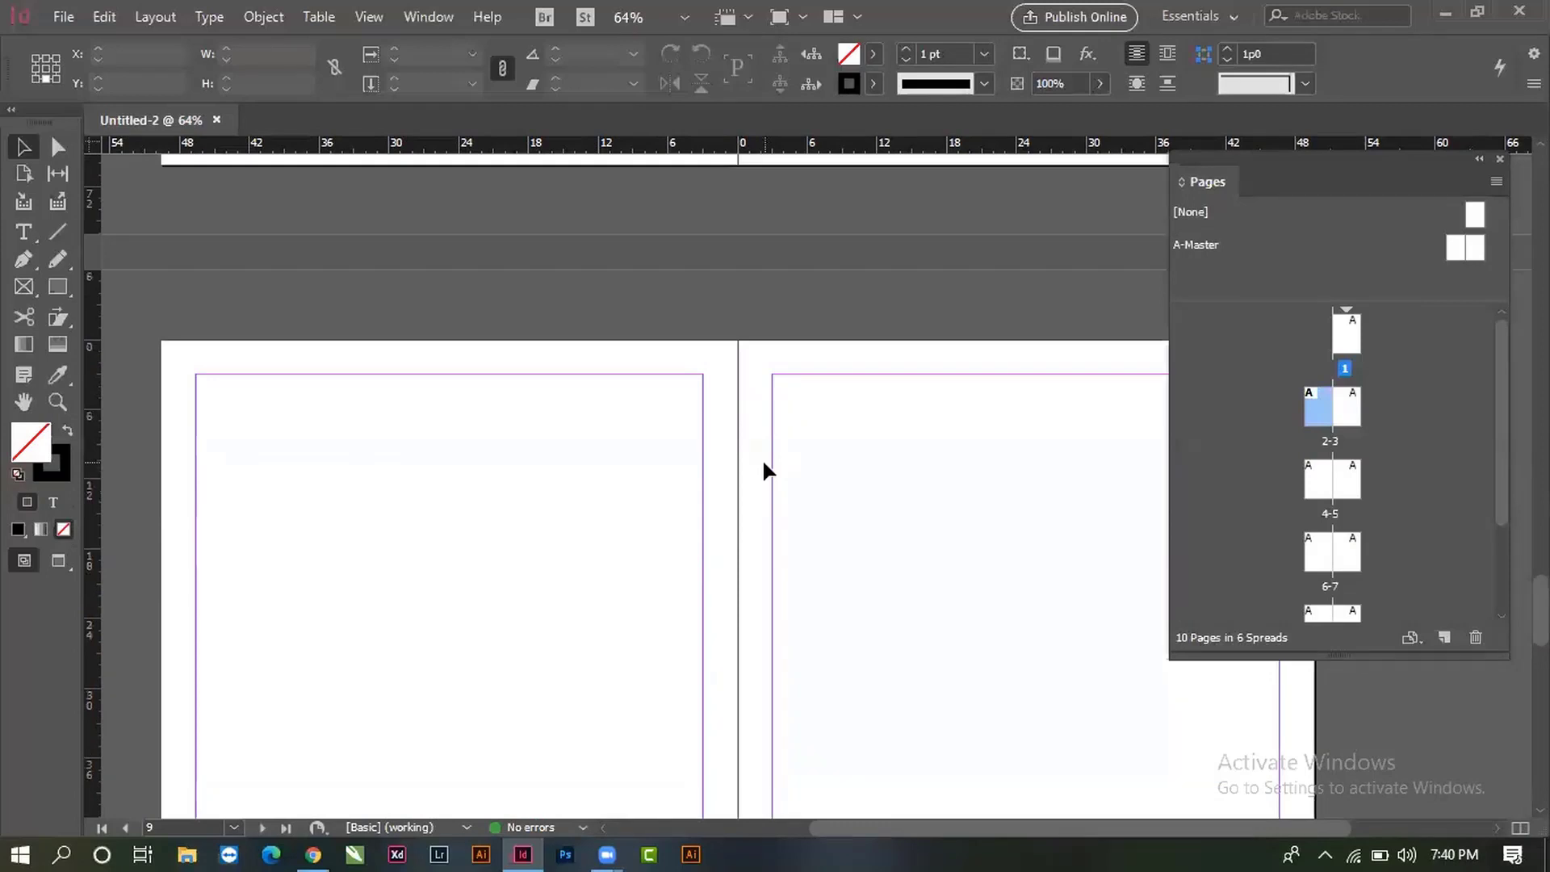
pyautogui.scroll(20, 762, 458)
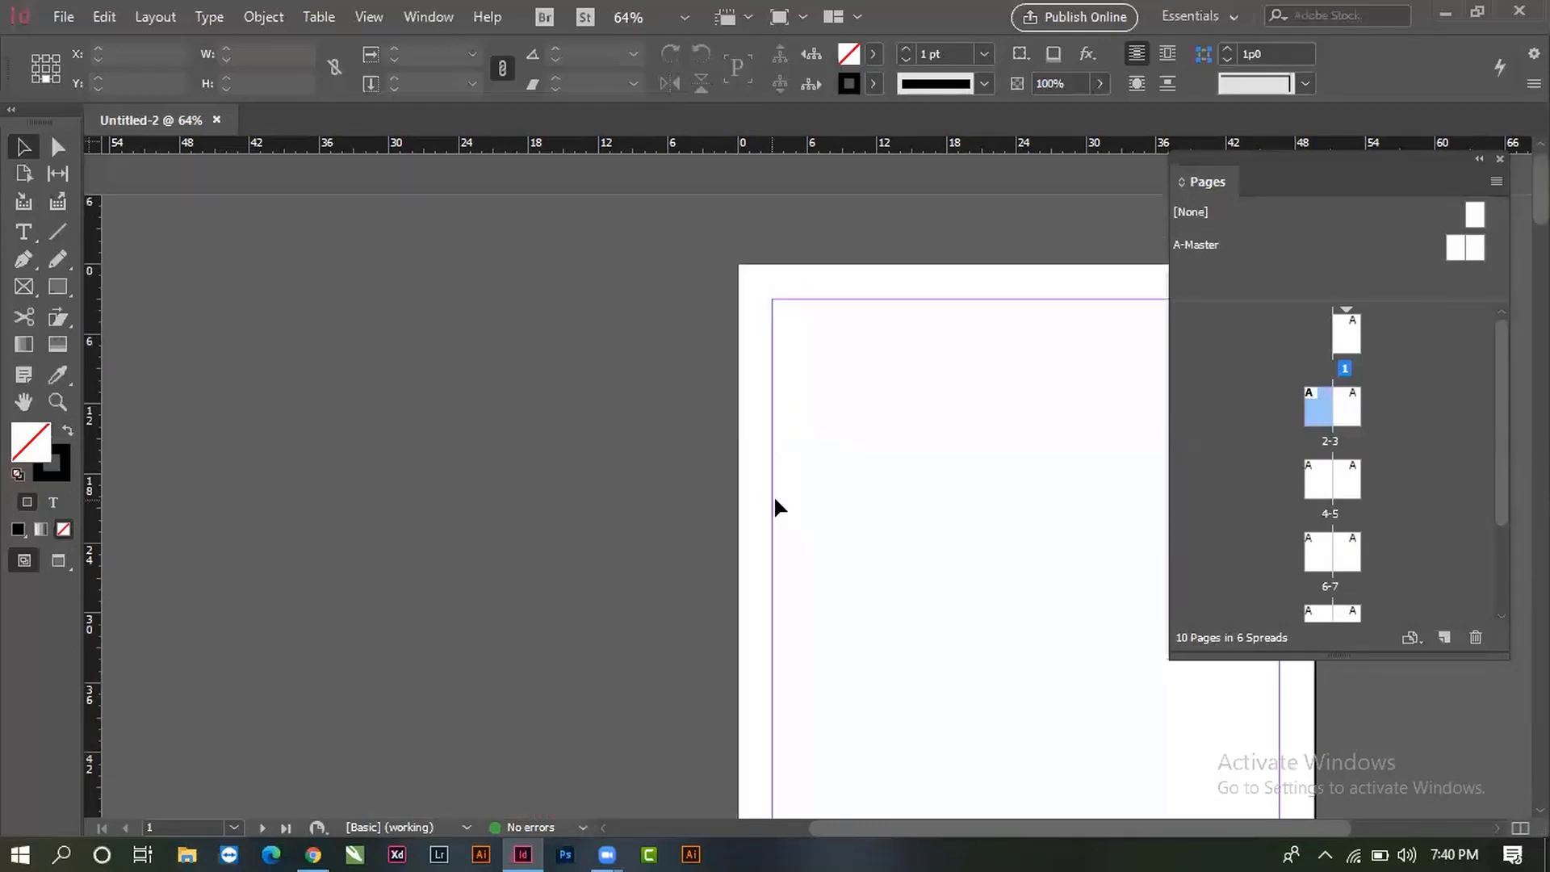
pyautogui.press('space')
pyautogui.moveTo(938, 557); pyautogui.dragTo(523, 544)
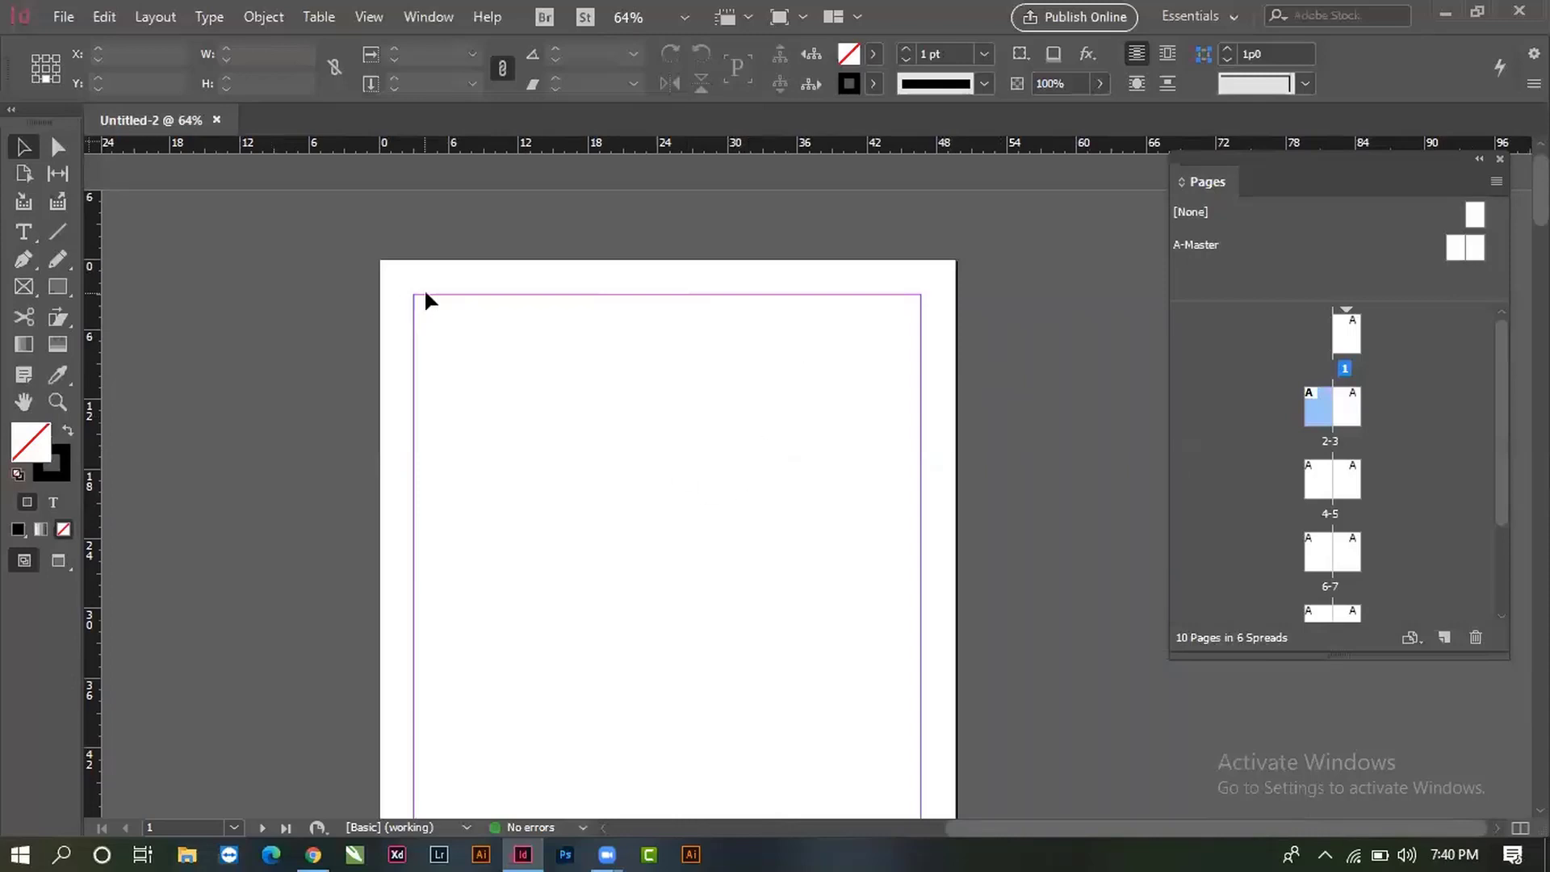
# - Examine the pages from page 1 down to the spread of pages 4 and 5, and make that spread active
pyautogui.scroll(-3, 856, 465)
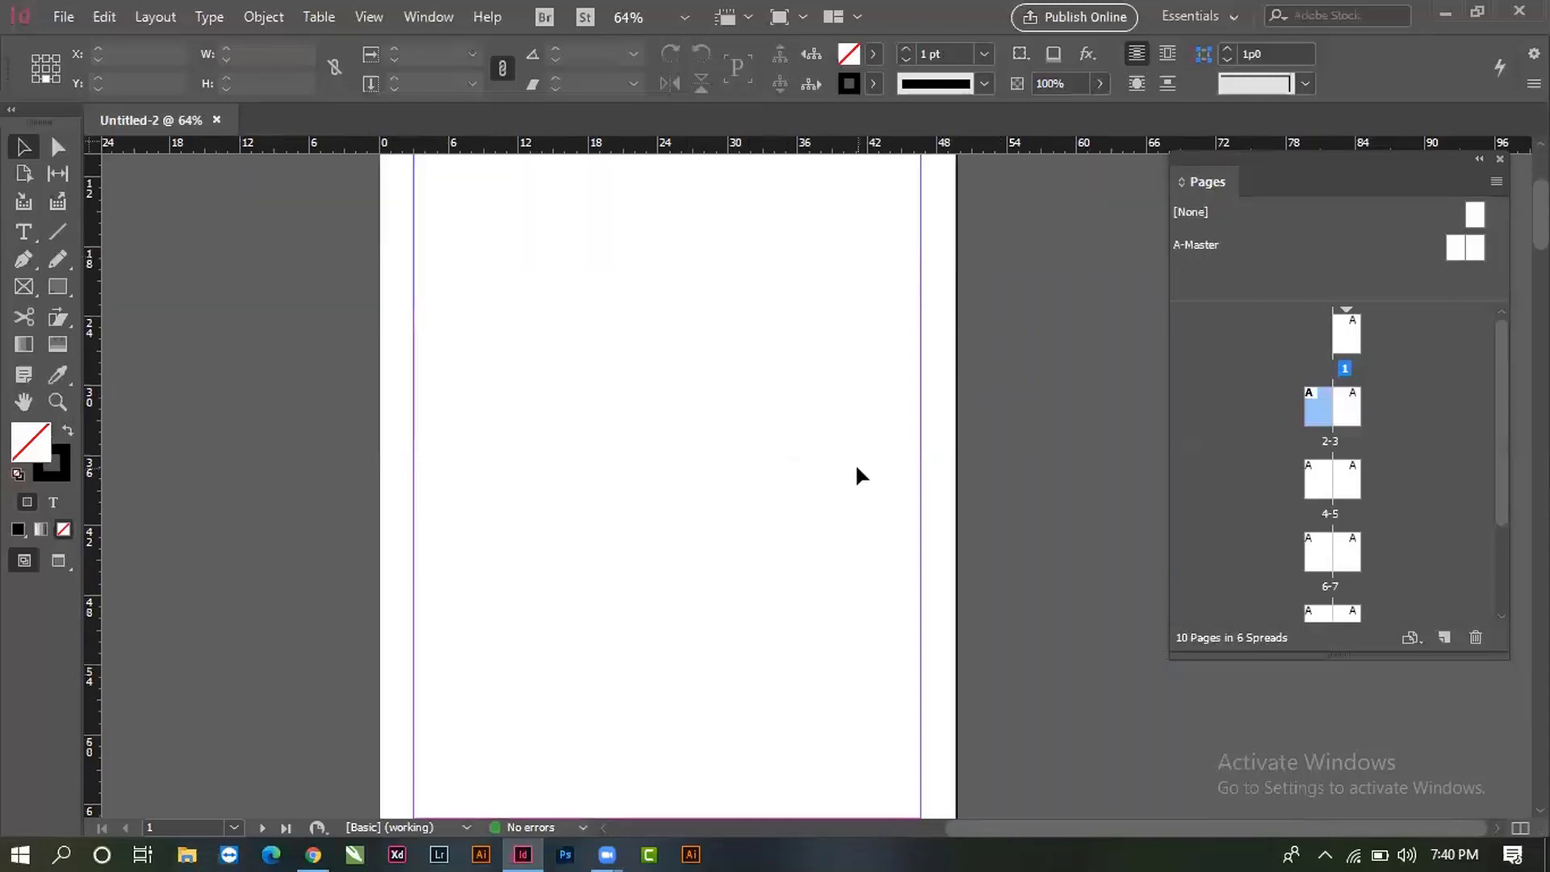
pyautogui.scroll(-8, 856, 464)
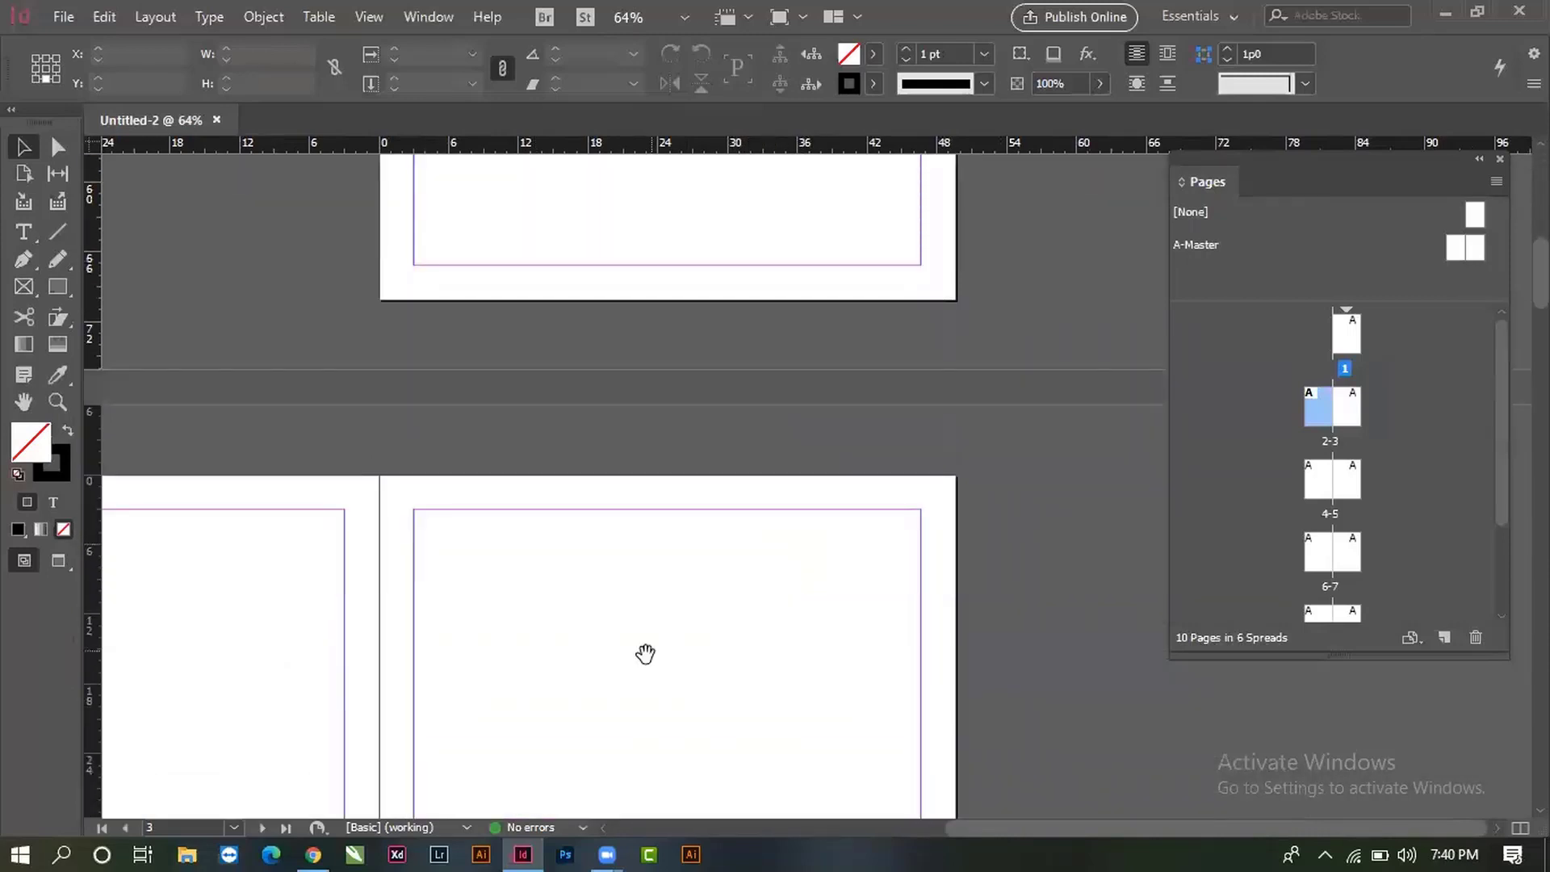
pyautogui.scroll(-19, 645, 654)
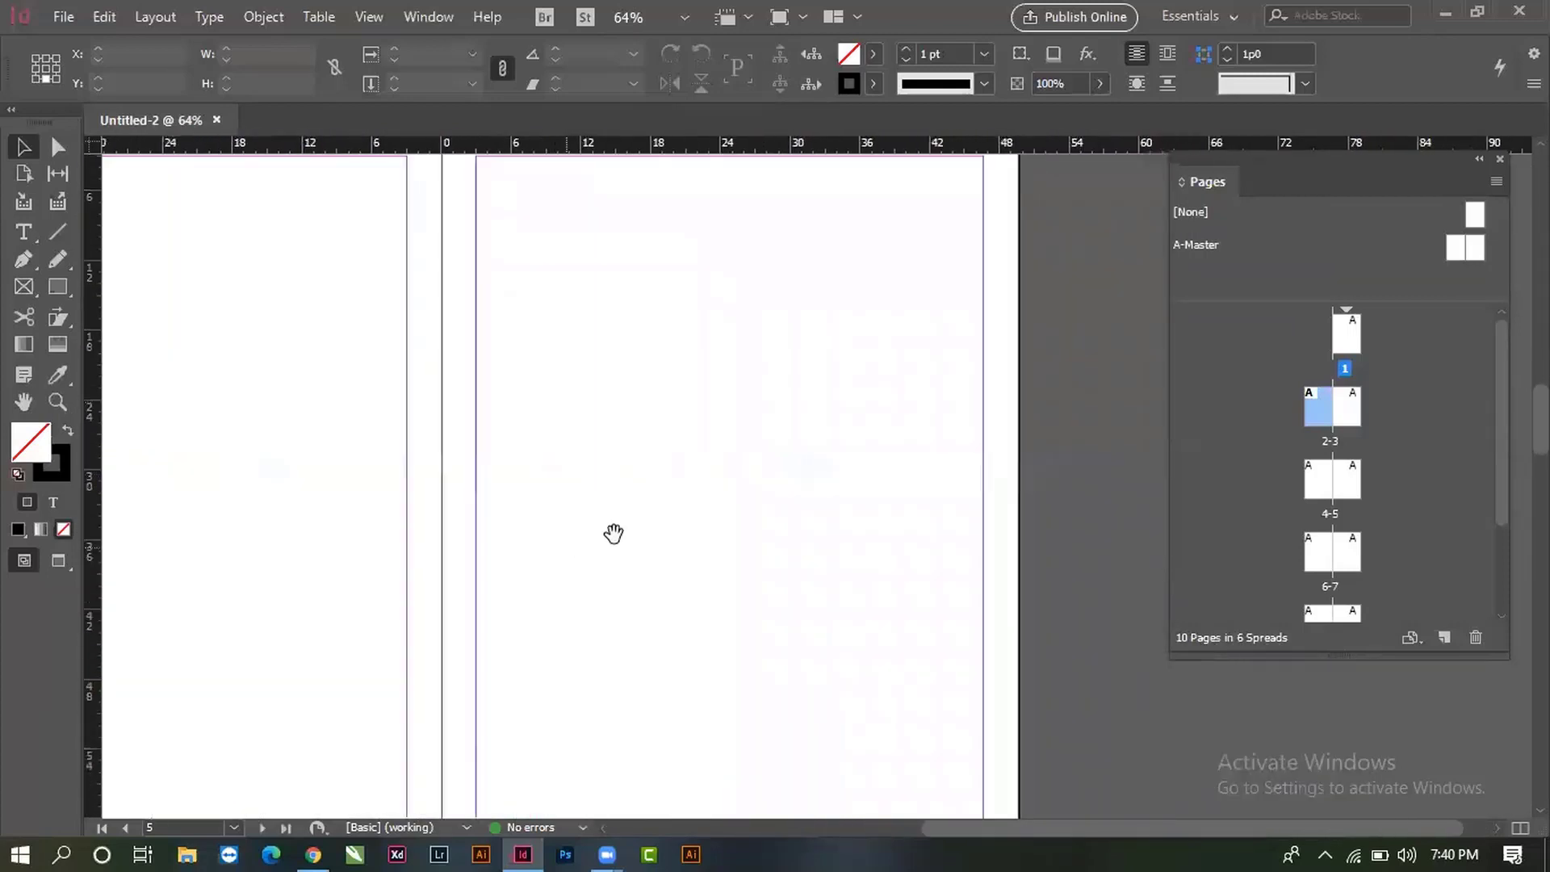
pyautogui.moveTo(675, 608); pyautogui.dragTo(666, 661)
pyautogui.click(672, 530)
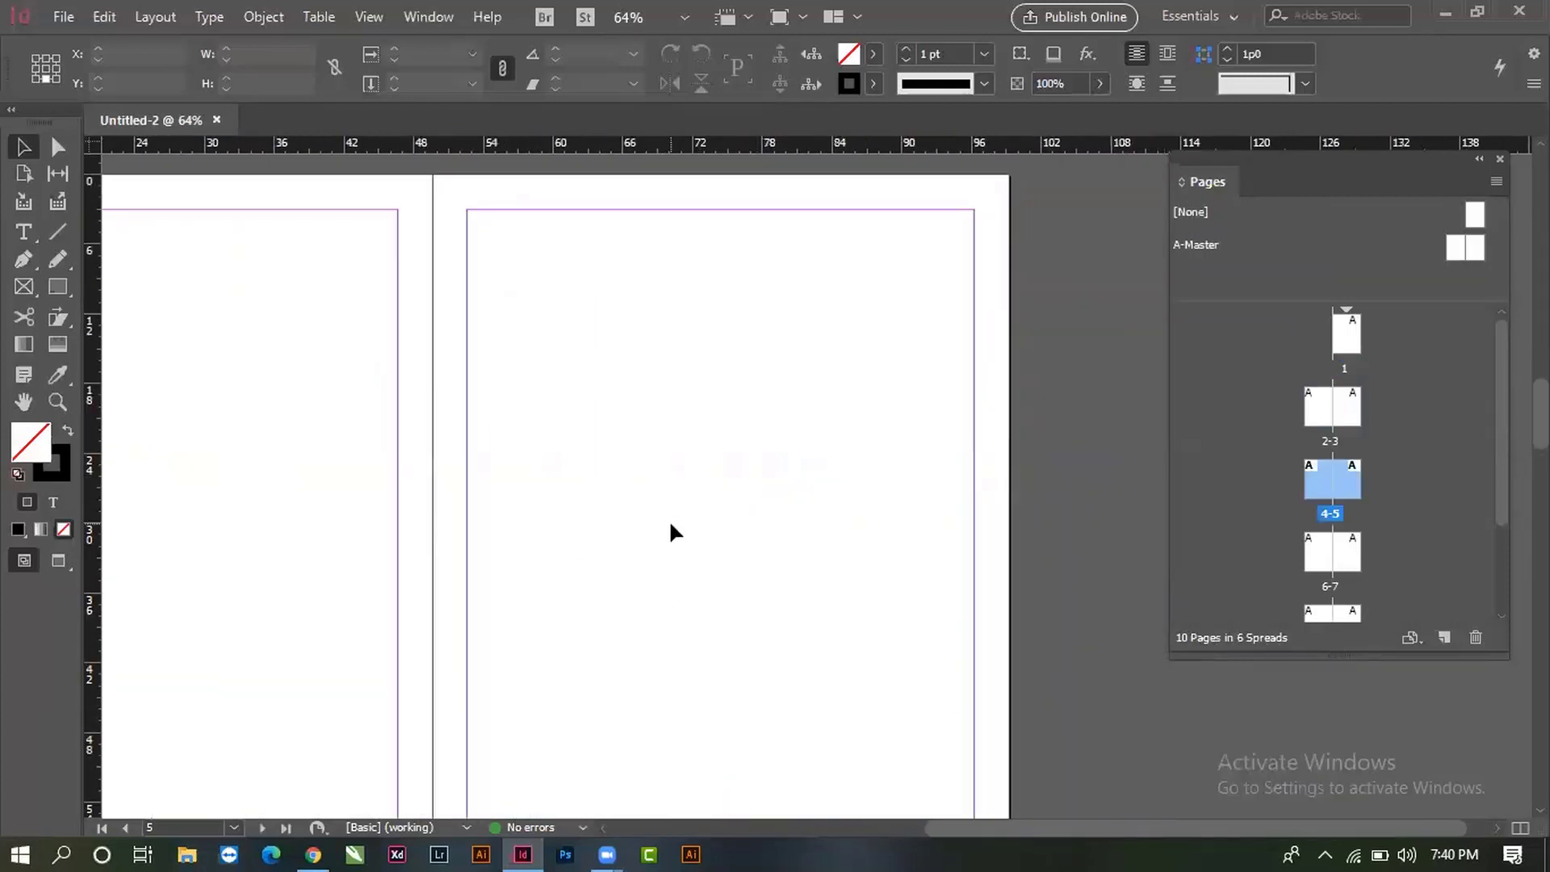
# - Display page 5, page 1, page 5 again and finally page 10 using their thumbnails in the Pages panel
pyautogui.doubleClick(1345, 486)
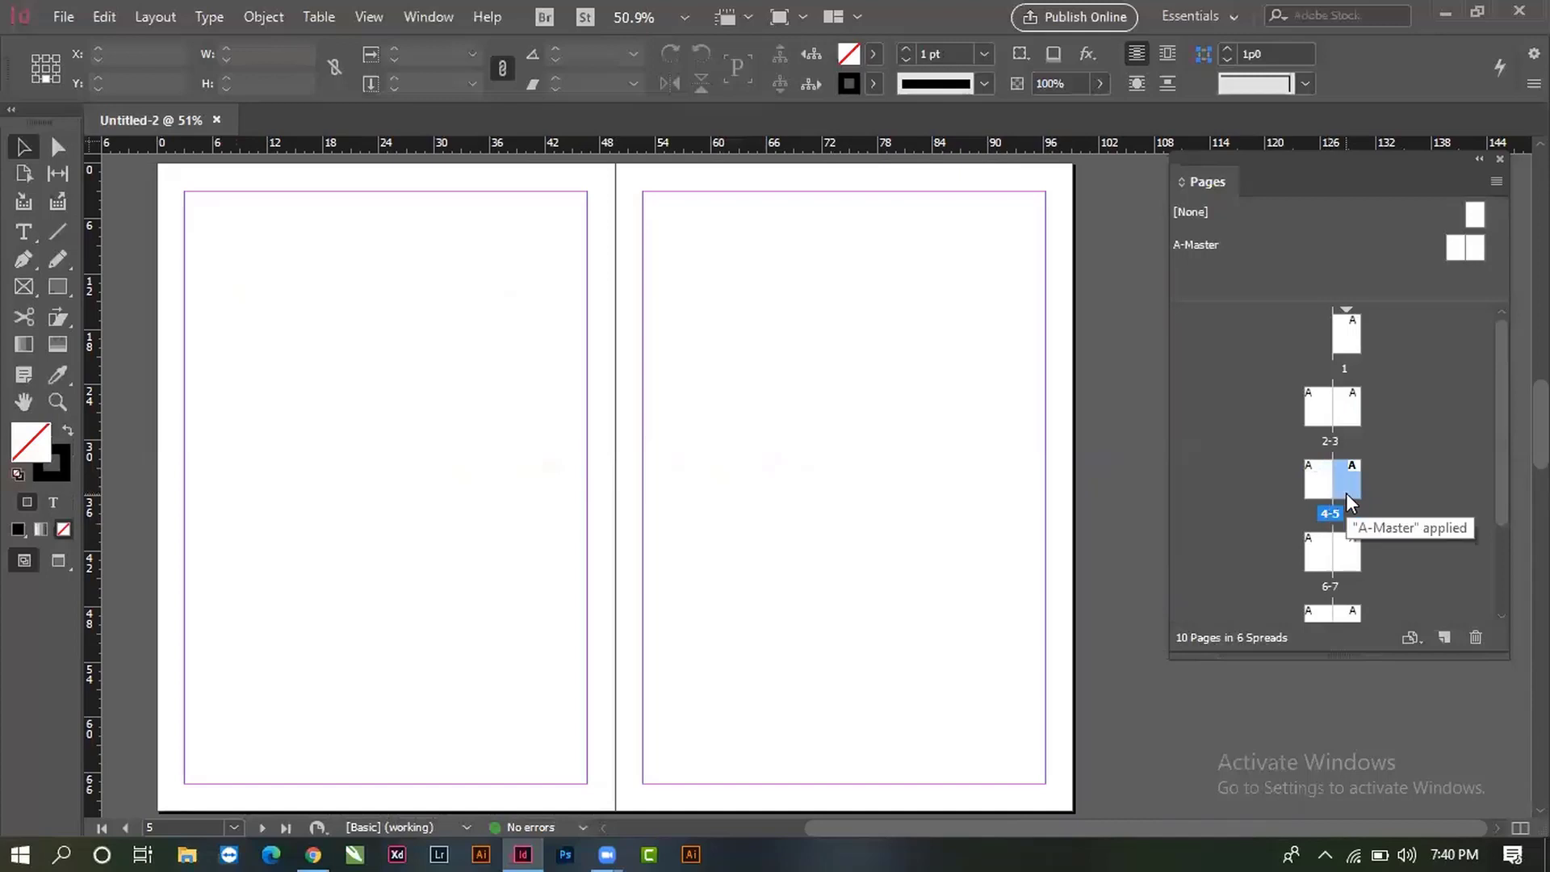
pyautogui.doubleClick(1349, 338)
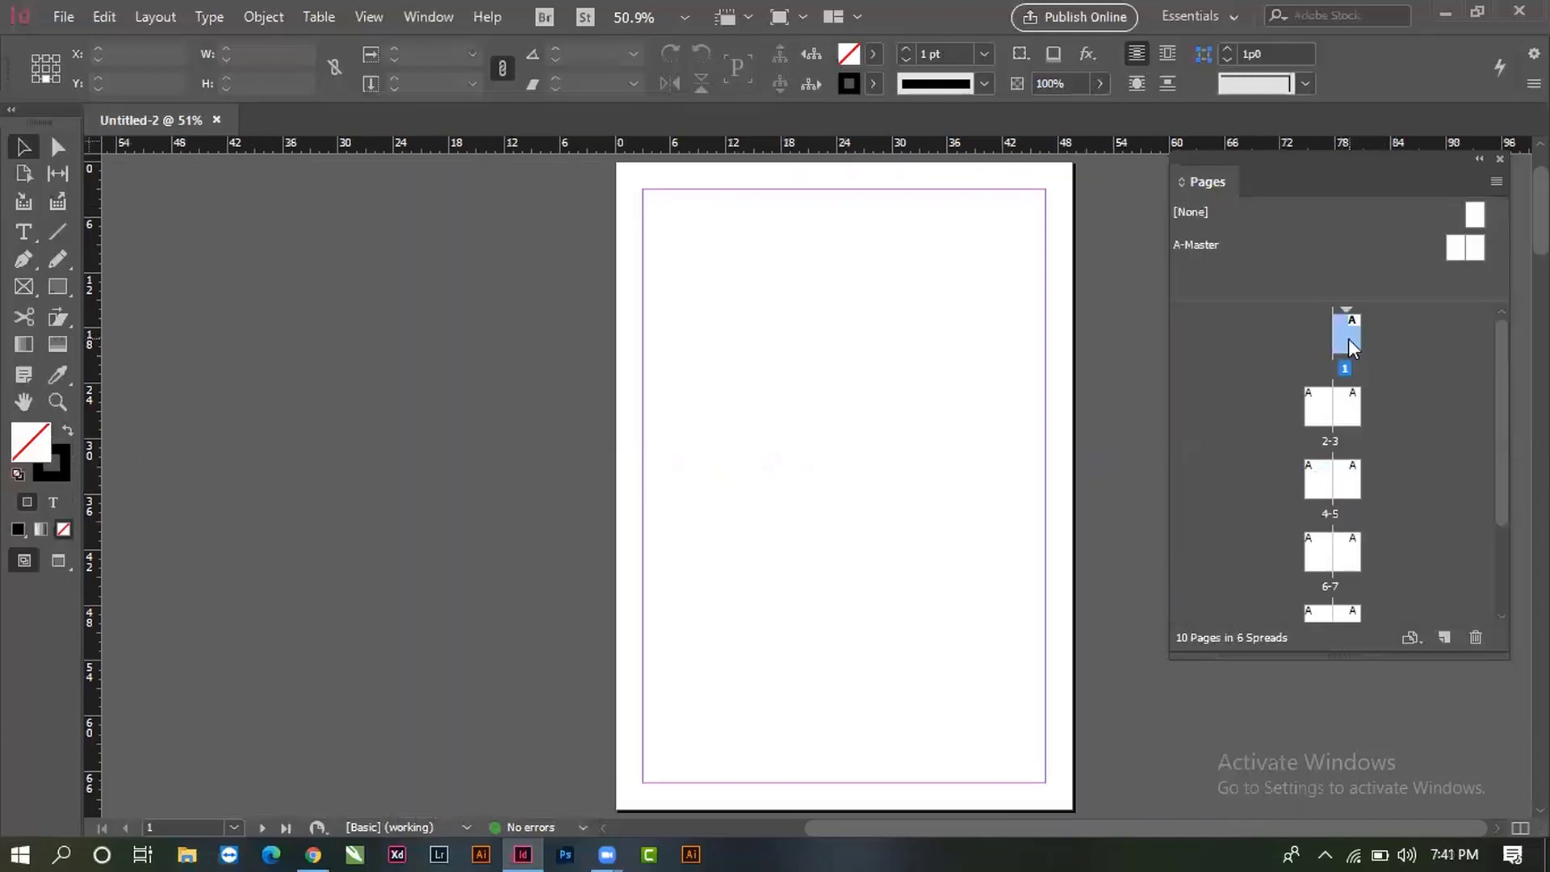
pyautogui.click(1350, 482)
pyautogui.doubleClick(1348, 486)
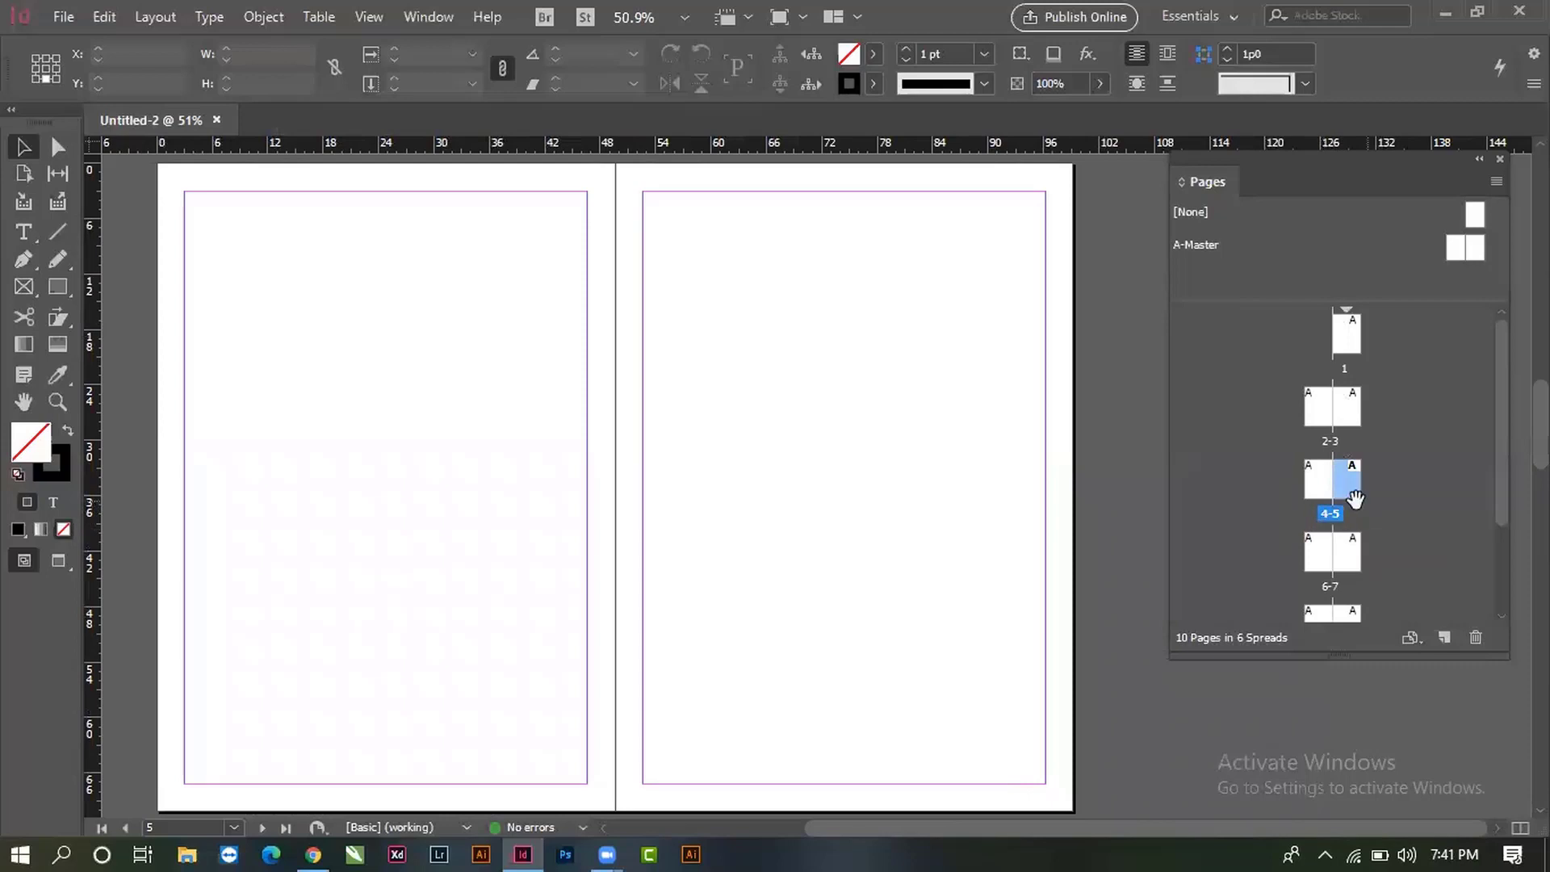
pyautogui.scroll(-2, 1360, 502)
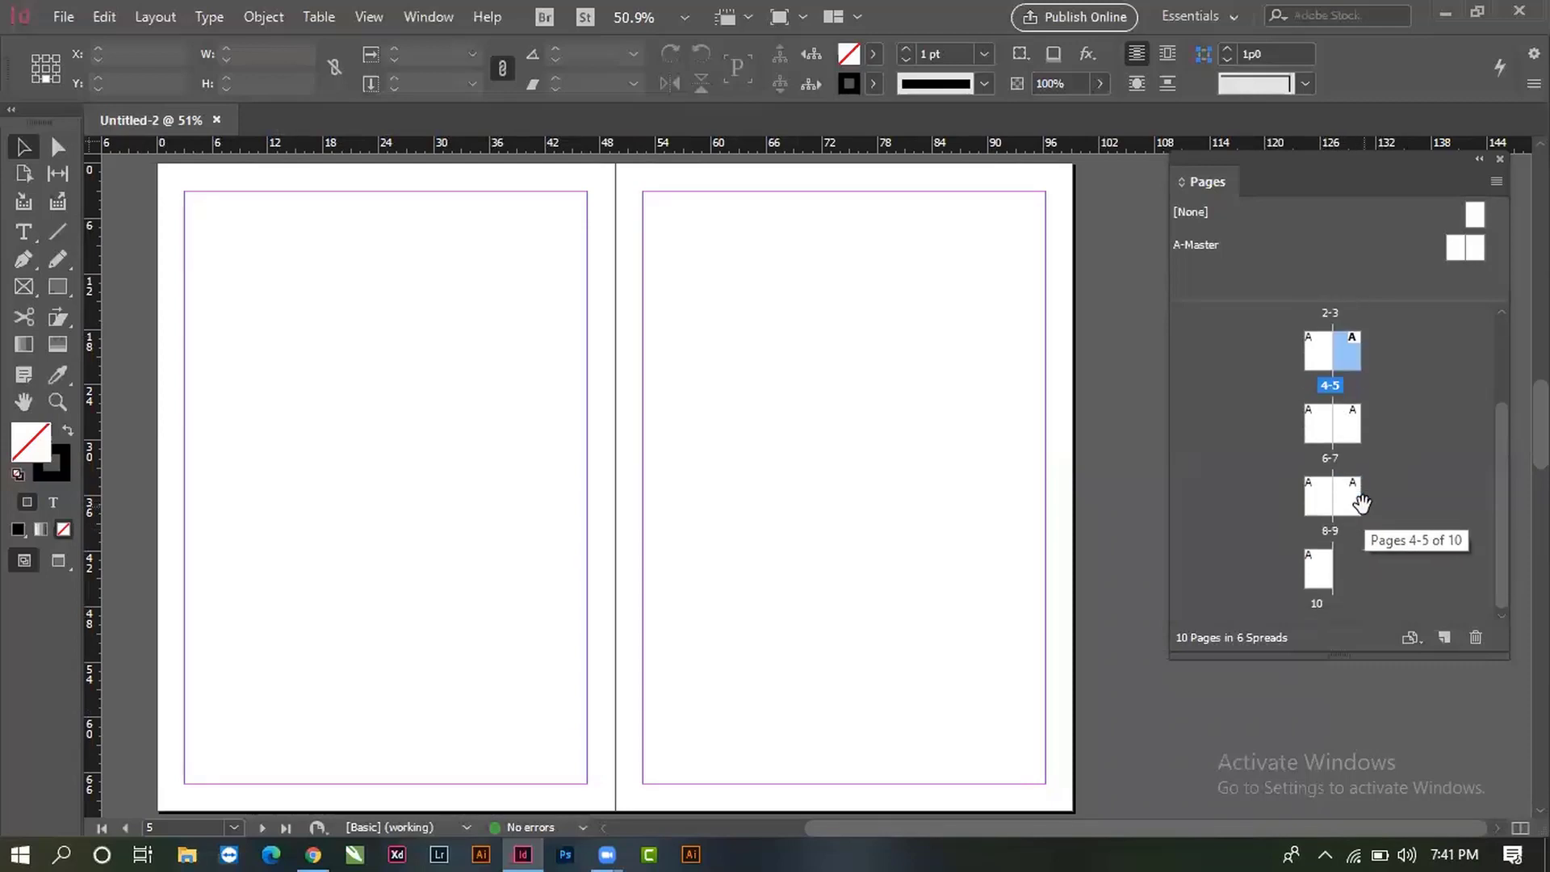
pyautogui.click(1317, 575)
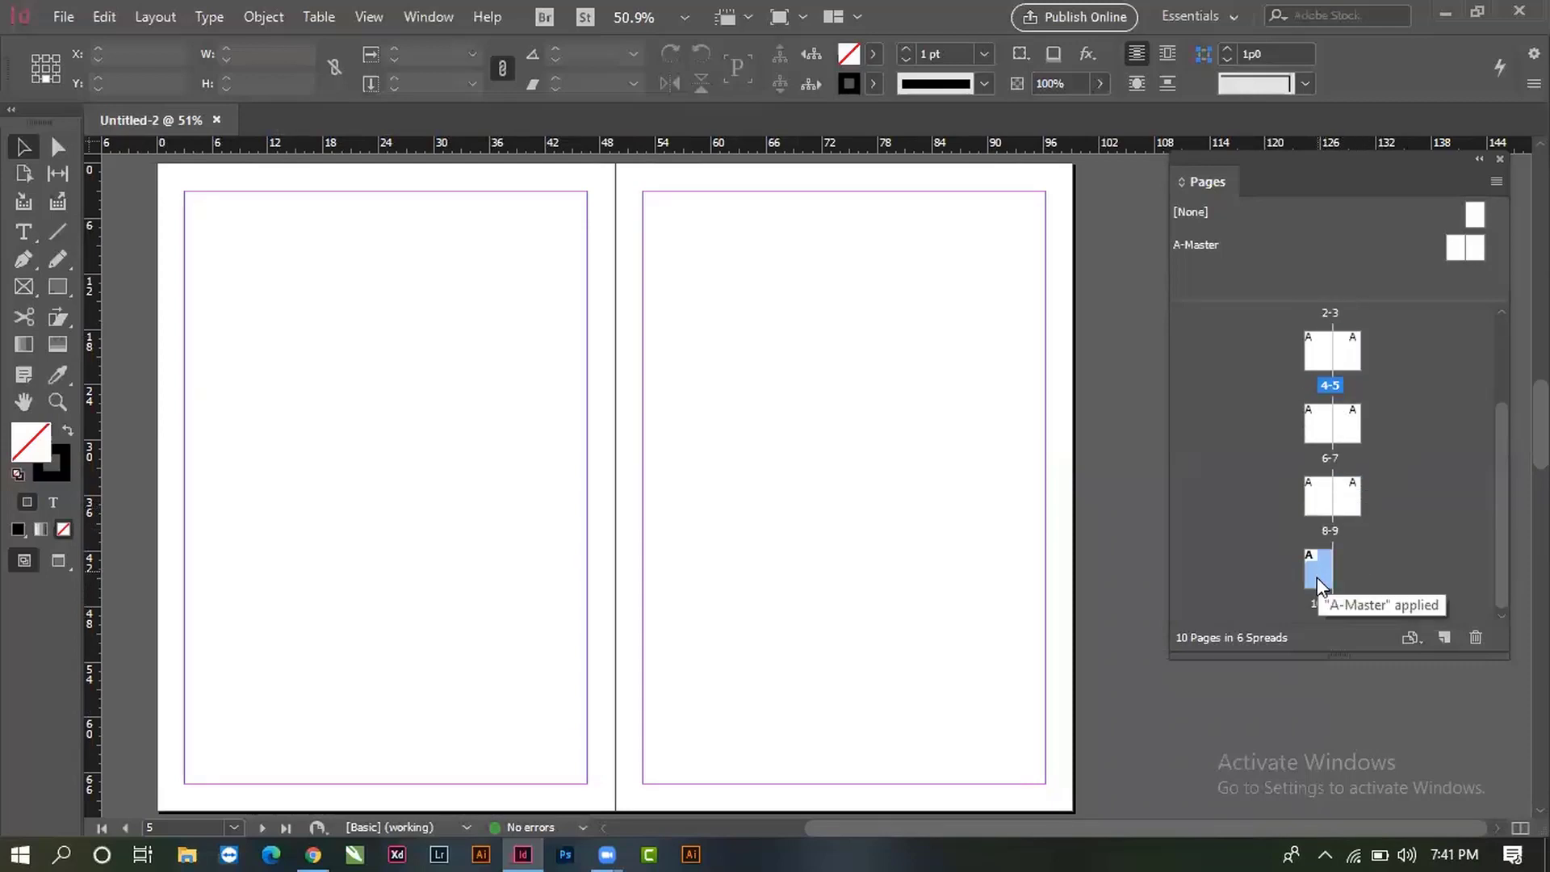
pyautogui.doubleClick(1309, 574)
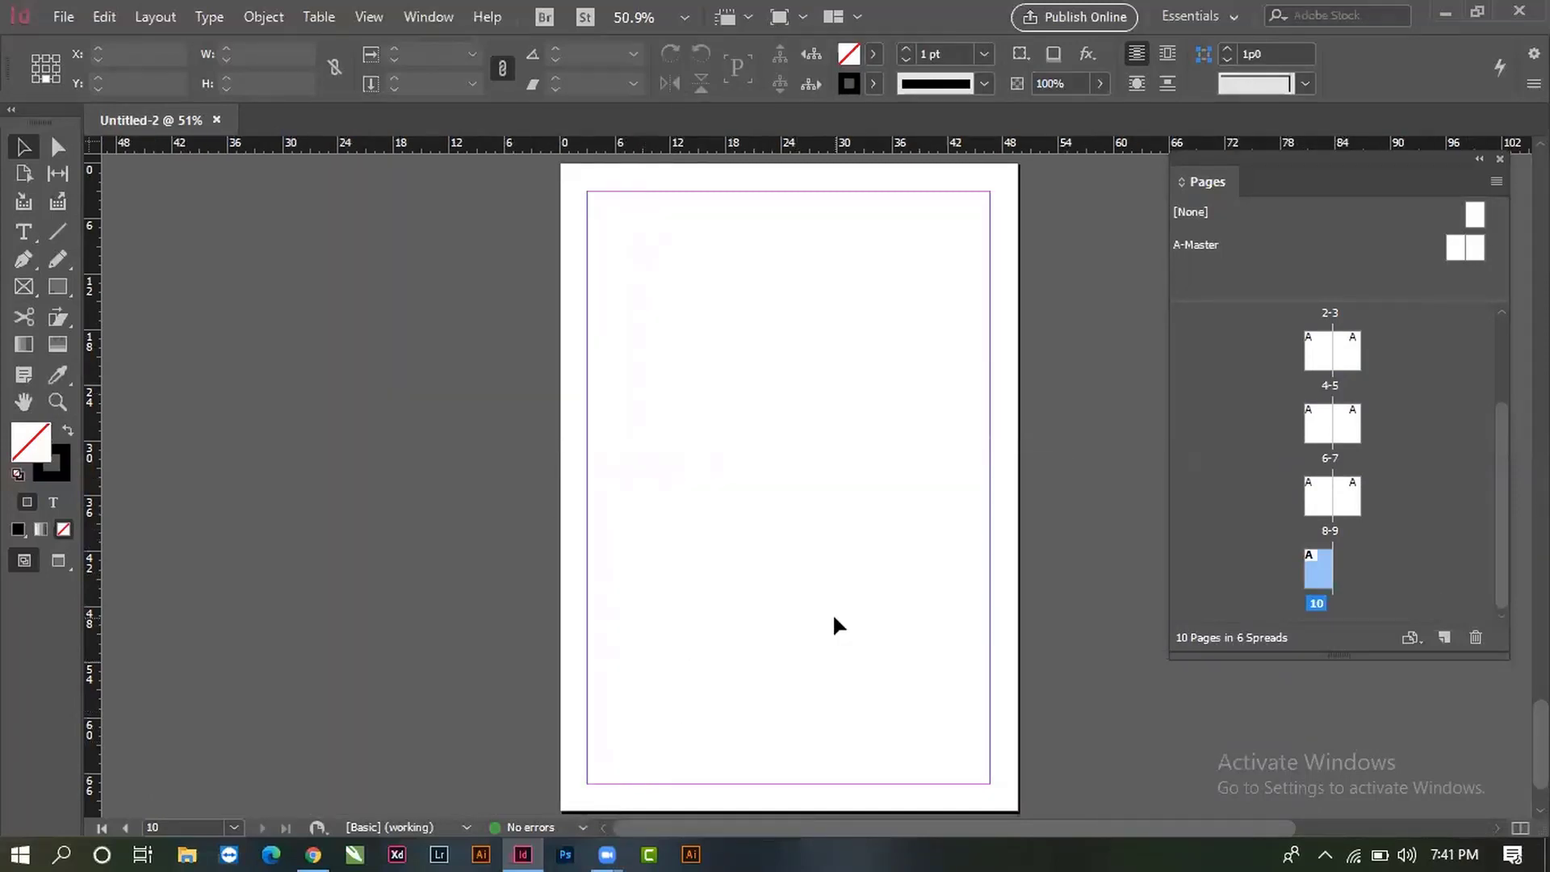
# - Look back from page 10 to page 8, jump to page 1 and compare it with the spread of pages 2 and 3
pyautogui.scroll(5, 832, 613)
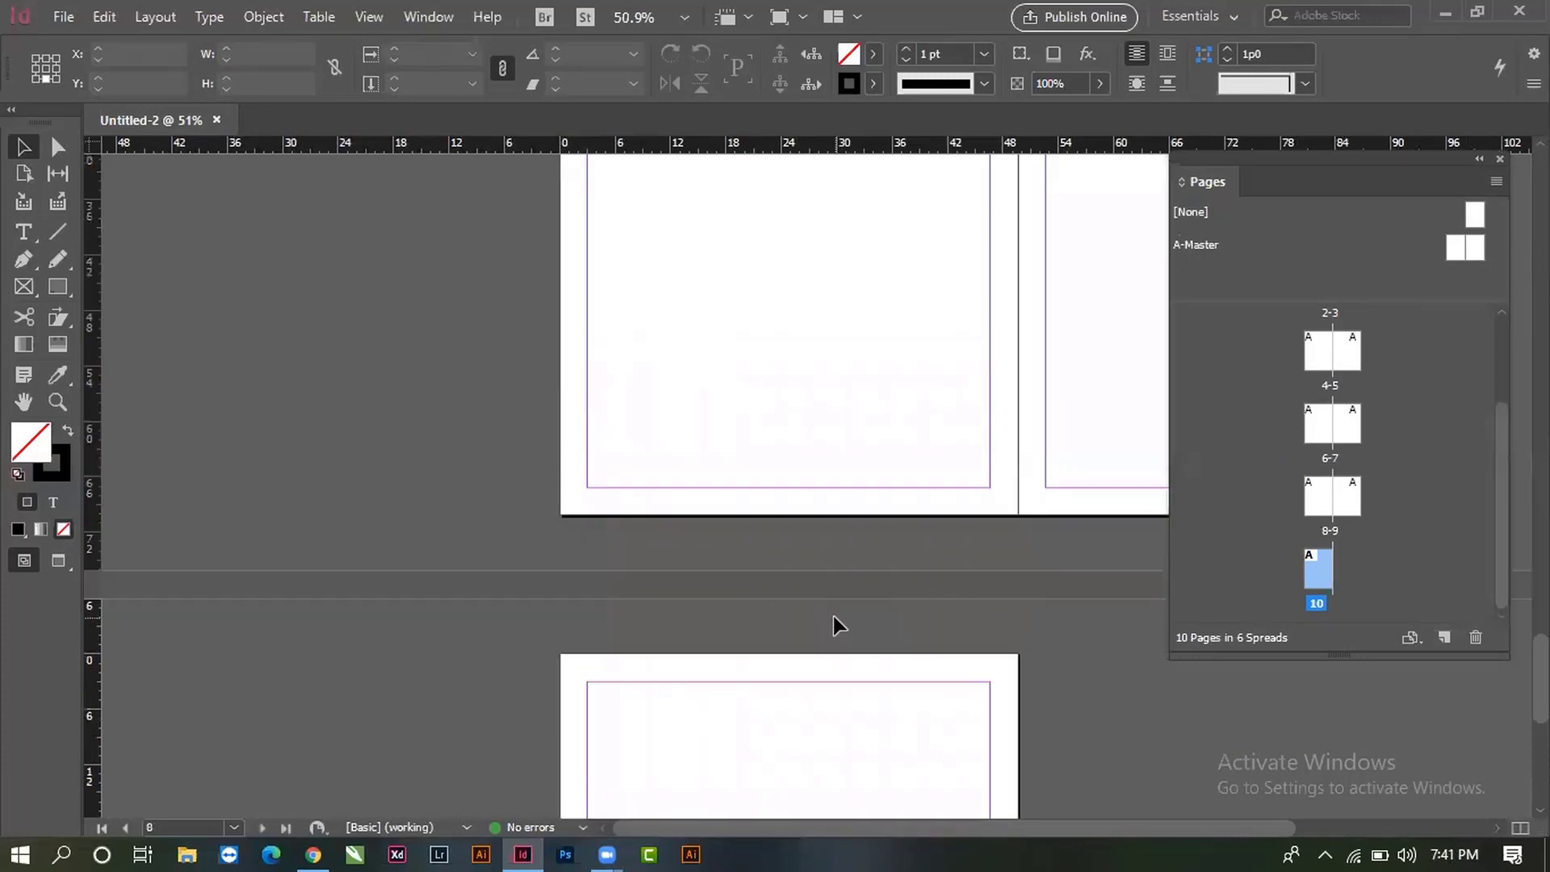
pyautogui.scroll(1, 1361, 488)
pyautogui.scroll(1, 1362, 488)
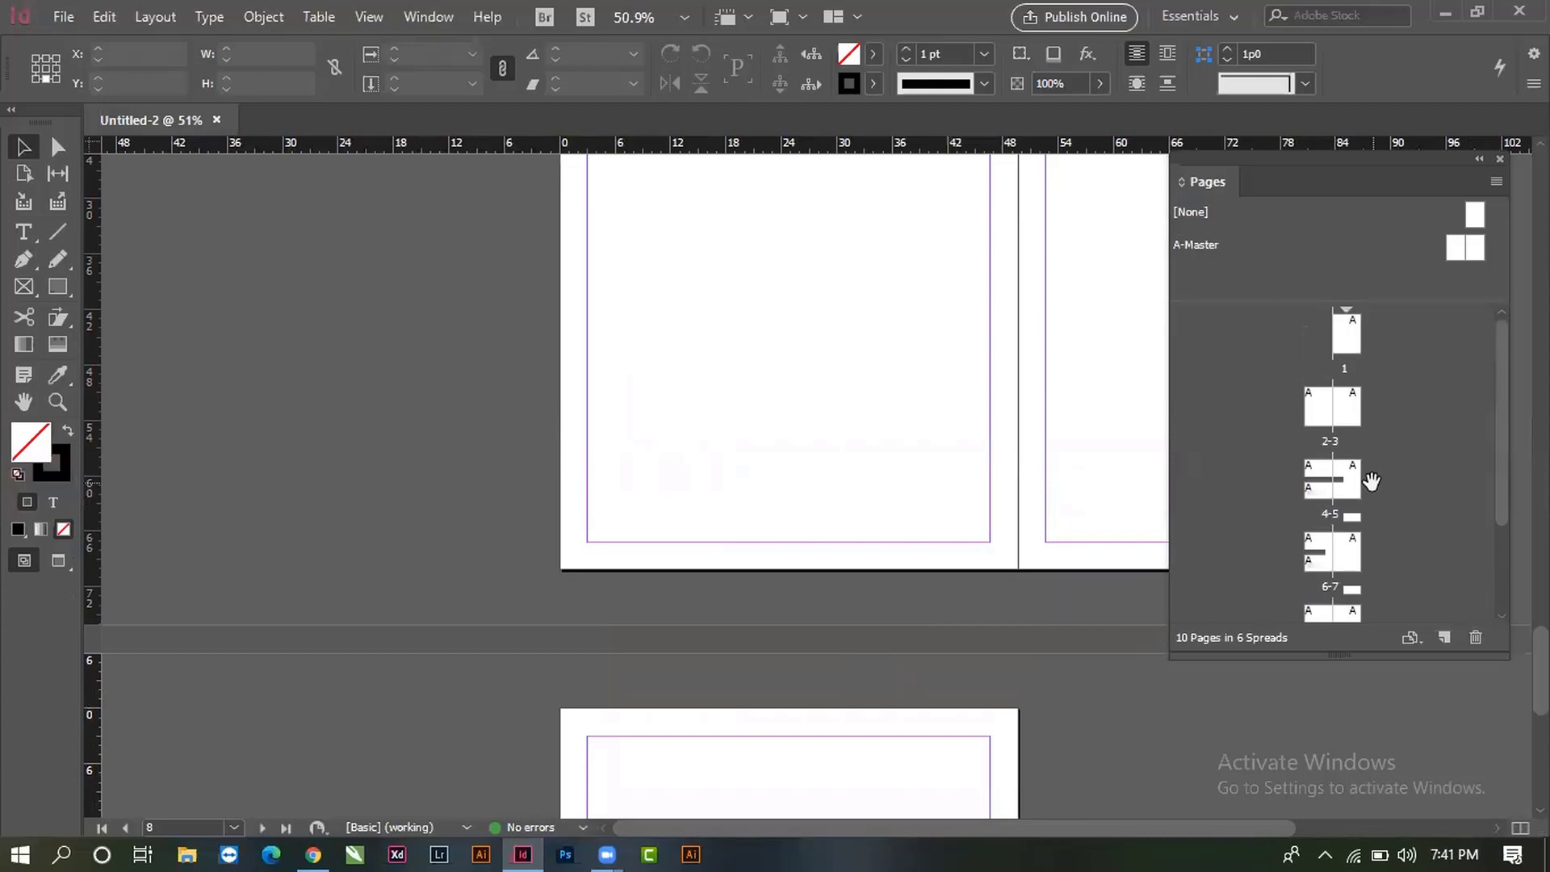
pyautogui.doubleClick(1350, 352)
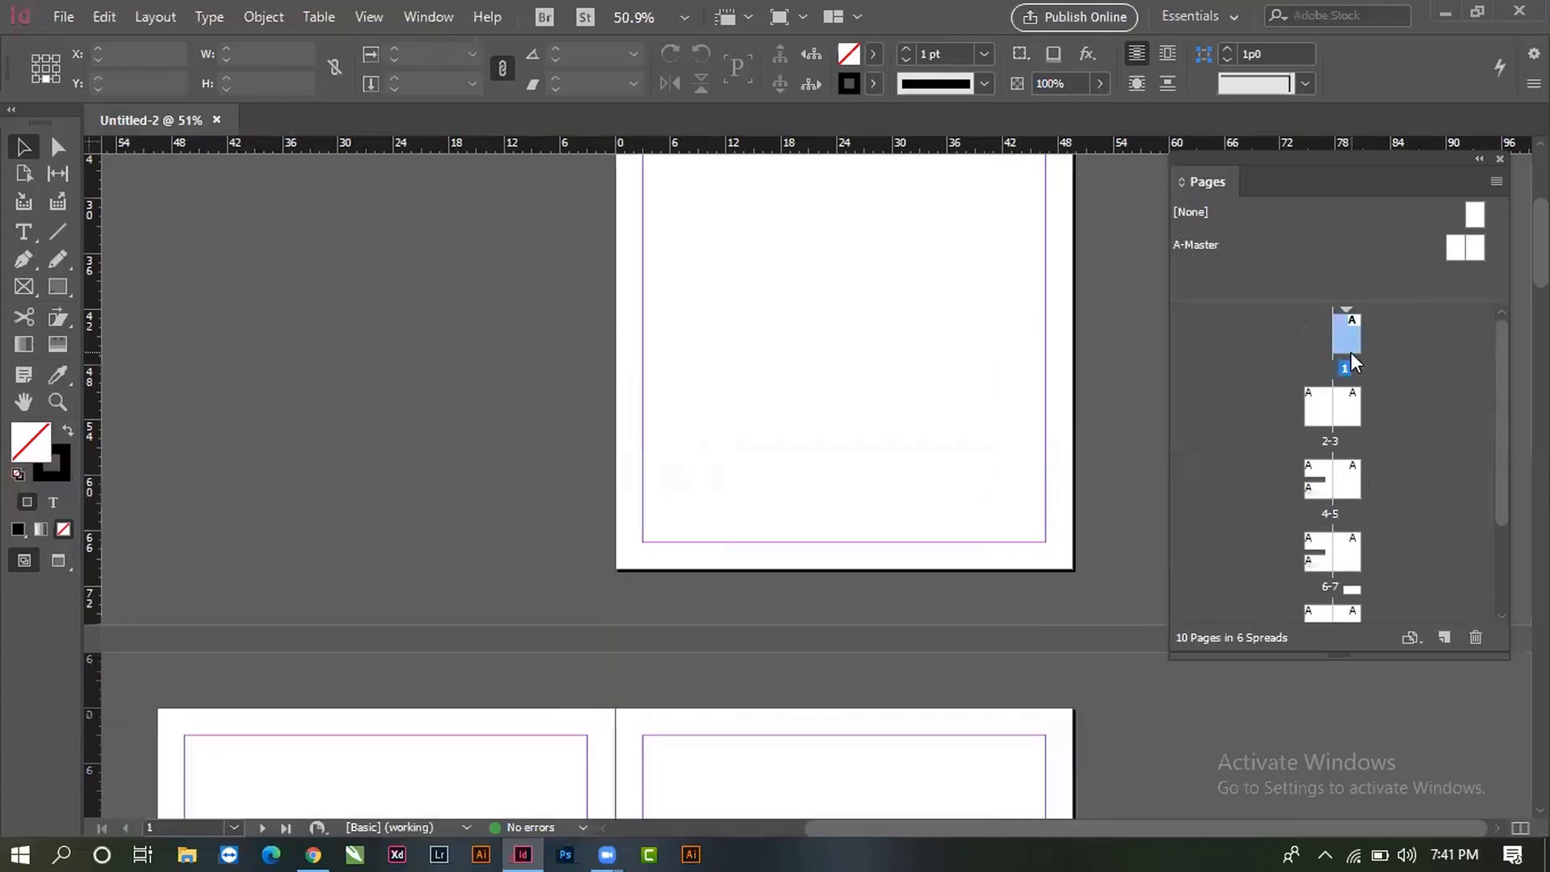
pyautogui.scroll(-2, 808, 509)
pyautogui.scroll(7, 841, 536)
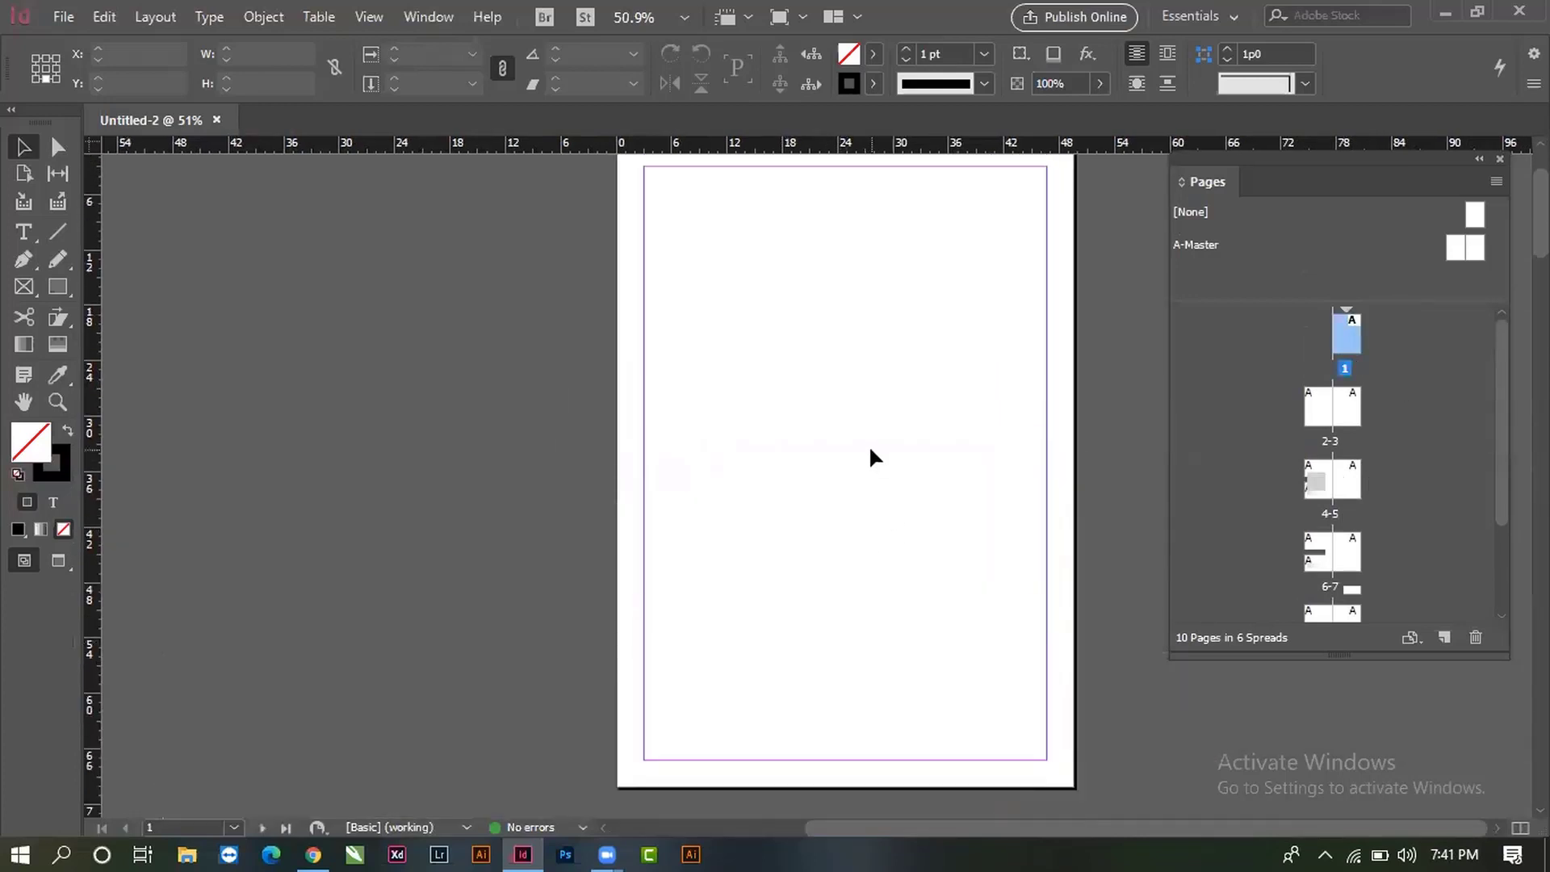
pyautogui.scroll(-10, 941, 482)
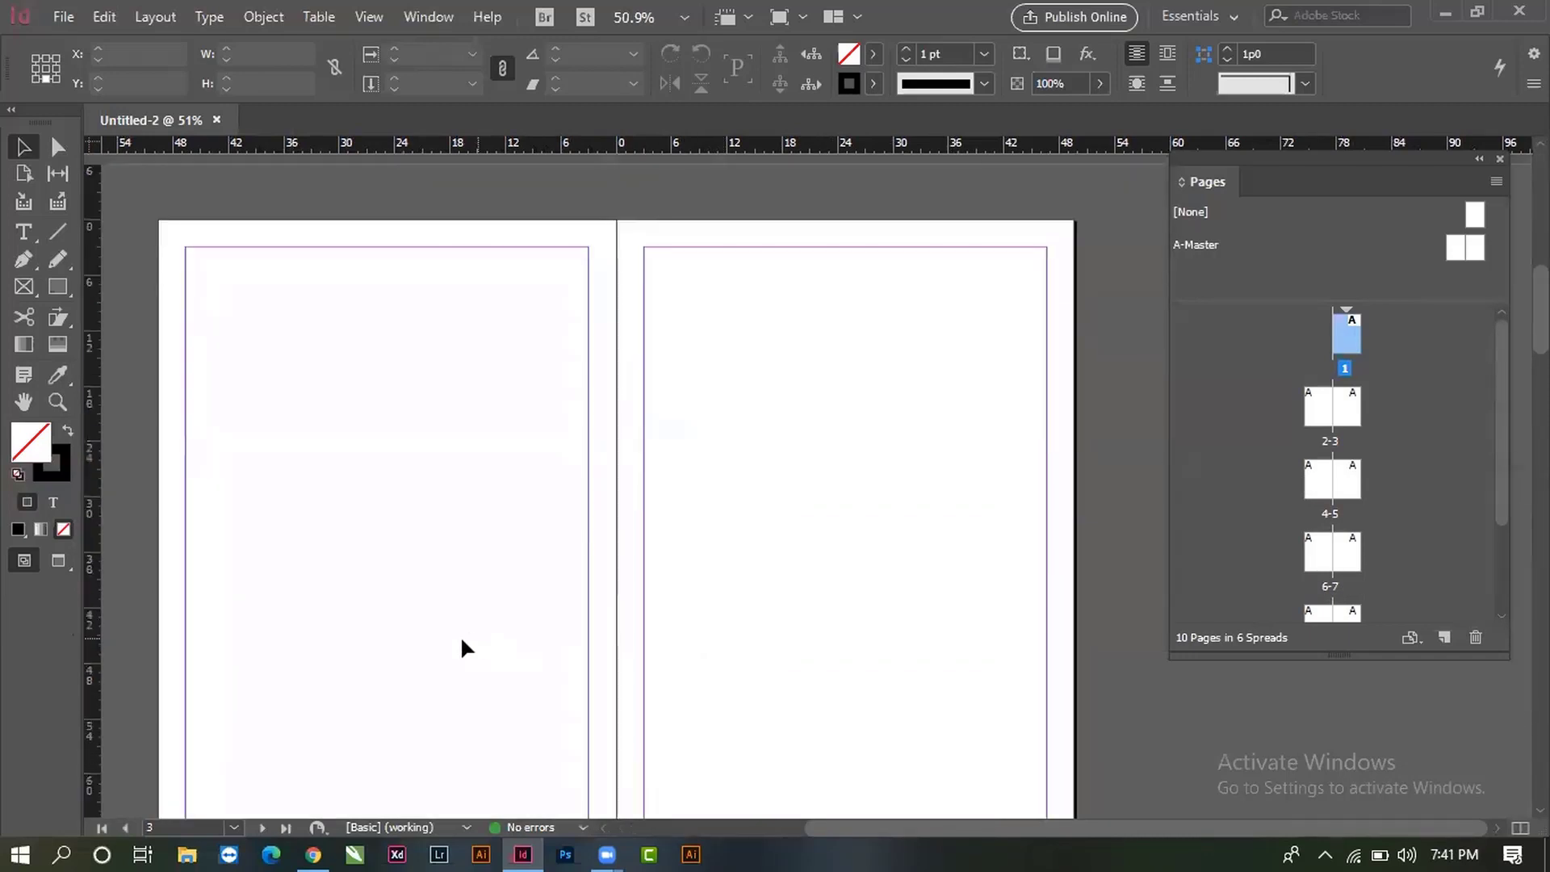
pyautogui.scroll(8, 943, 549)
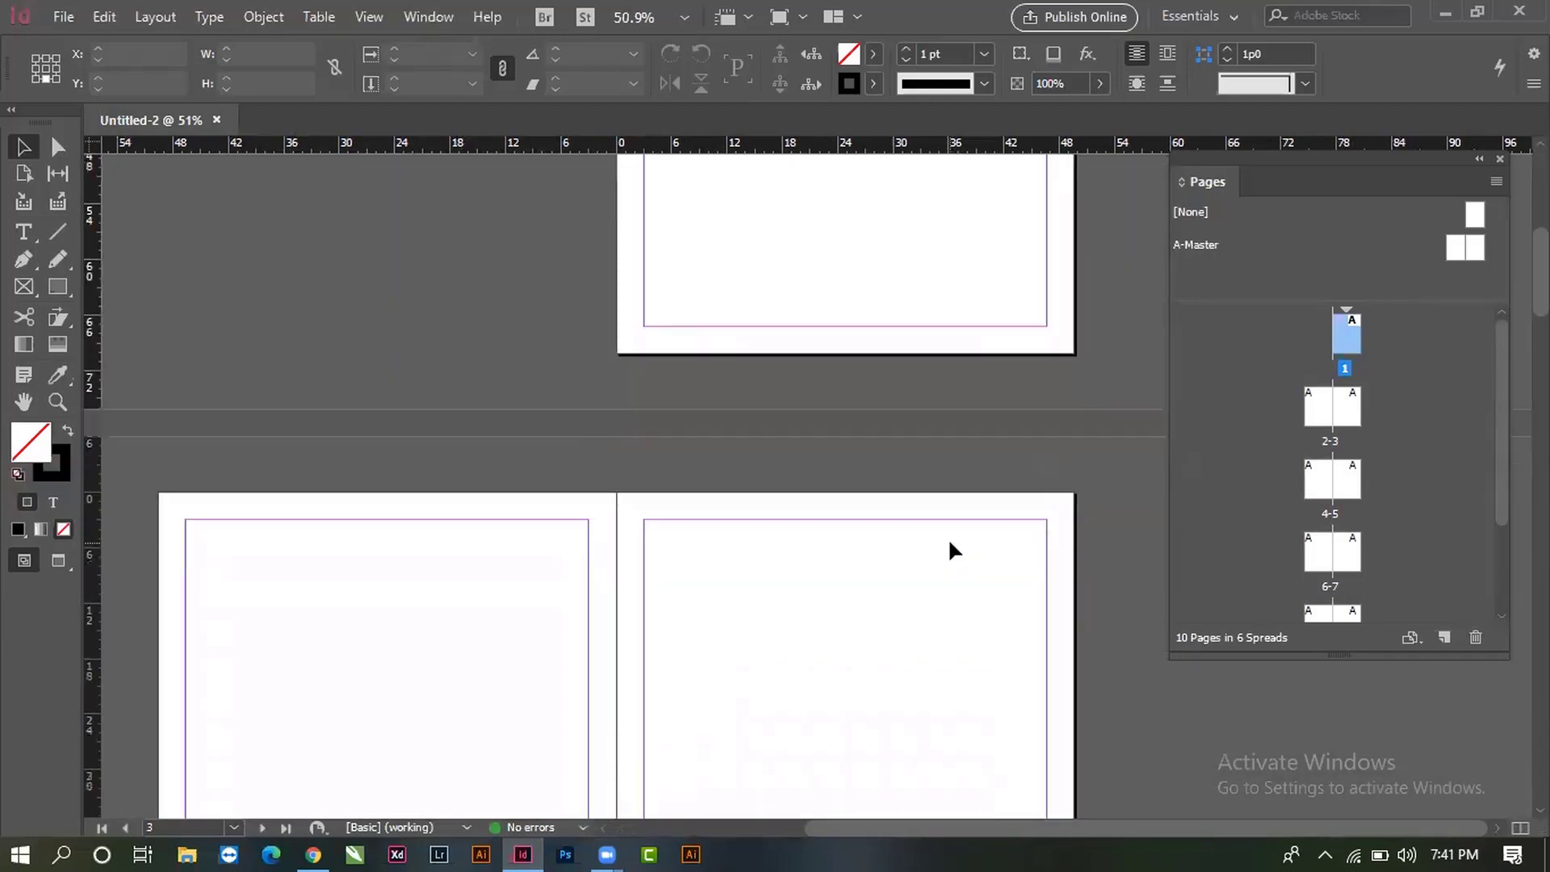
pyautogui.scroll(3, 952, 550)
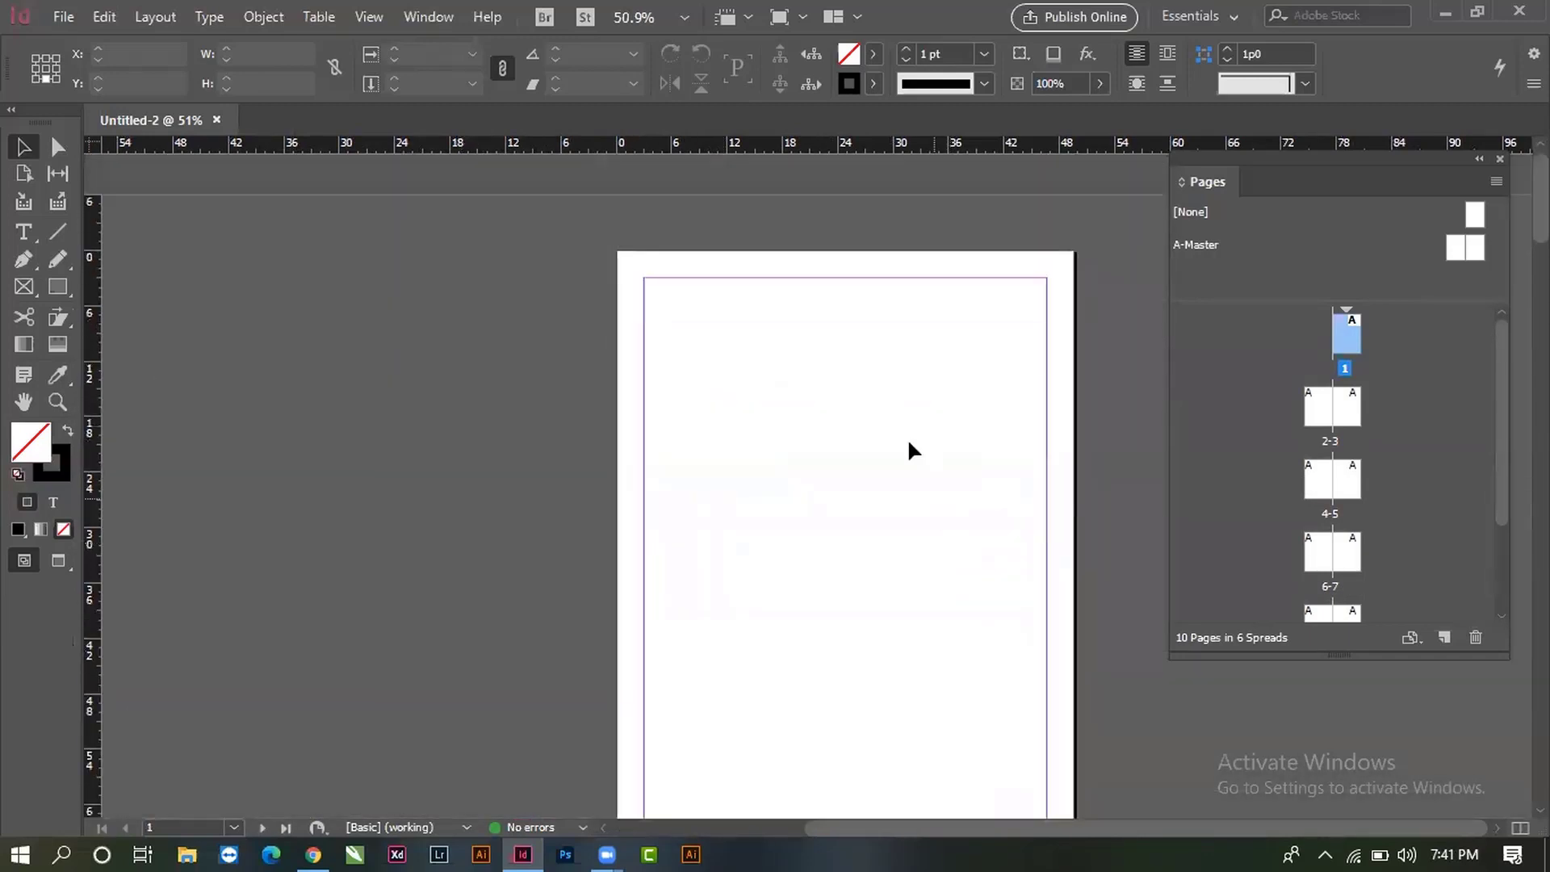
pyautogui.scroll(-1, 858, 479)
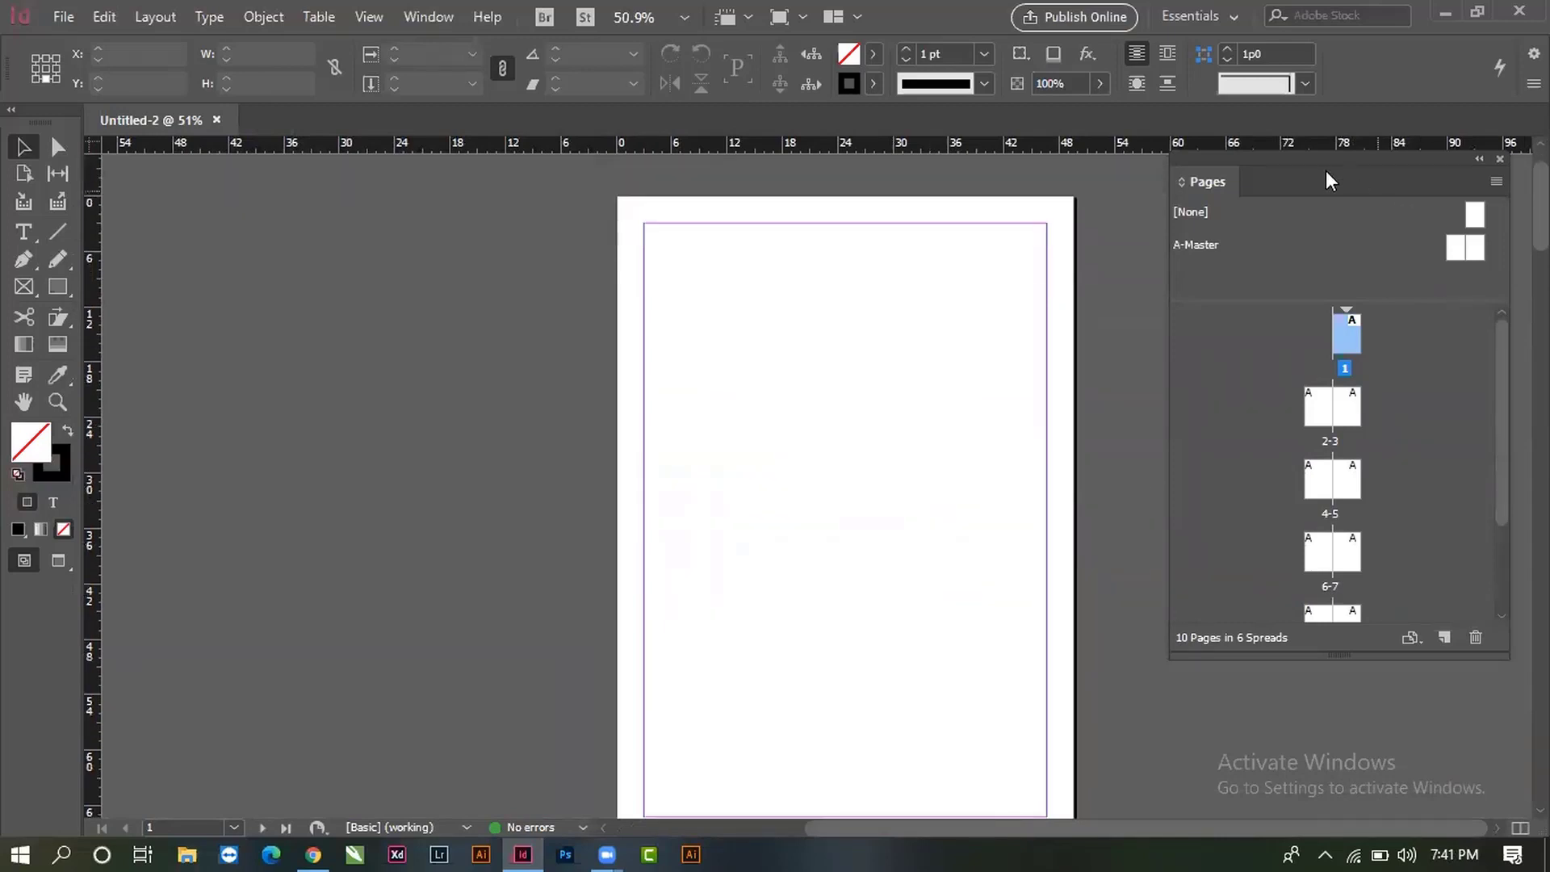
# - Reposition the Pages panel and make it taller so that the thumbnails of all ten pages fit
pyautogui.moveTo(1322, 168); pyautogui.dragTo(1337, 137)
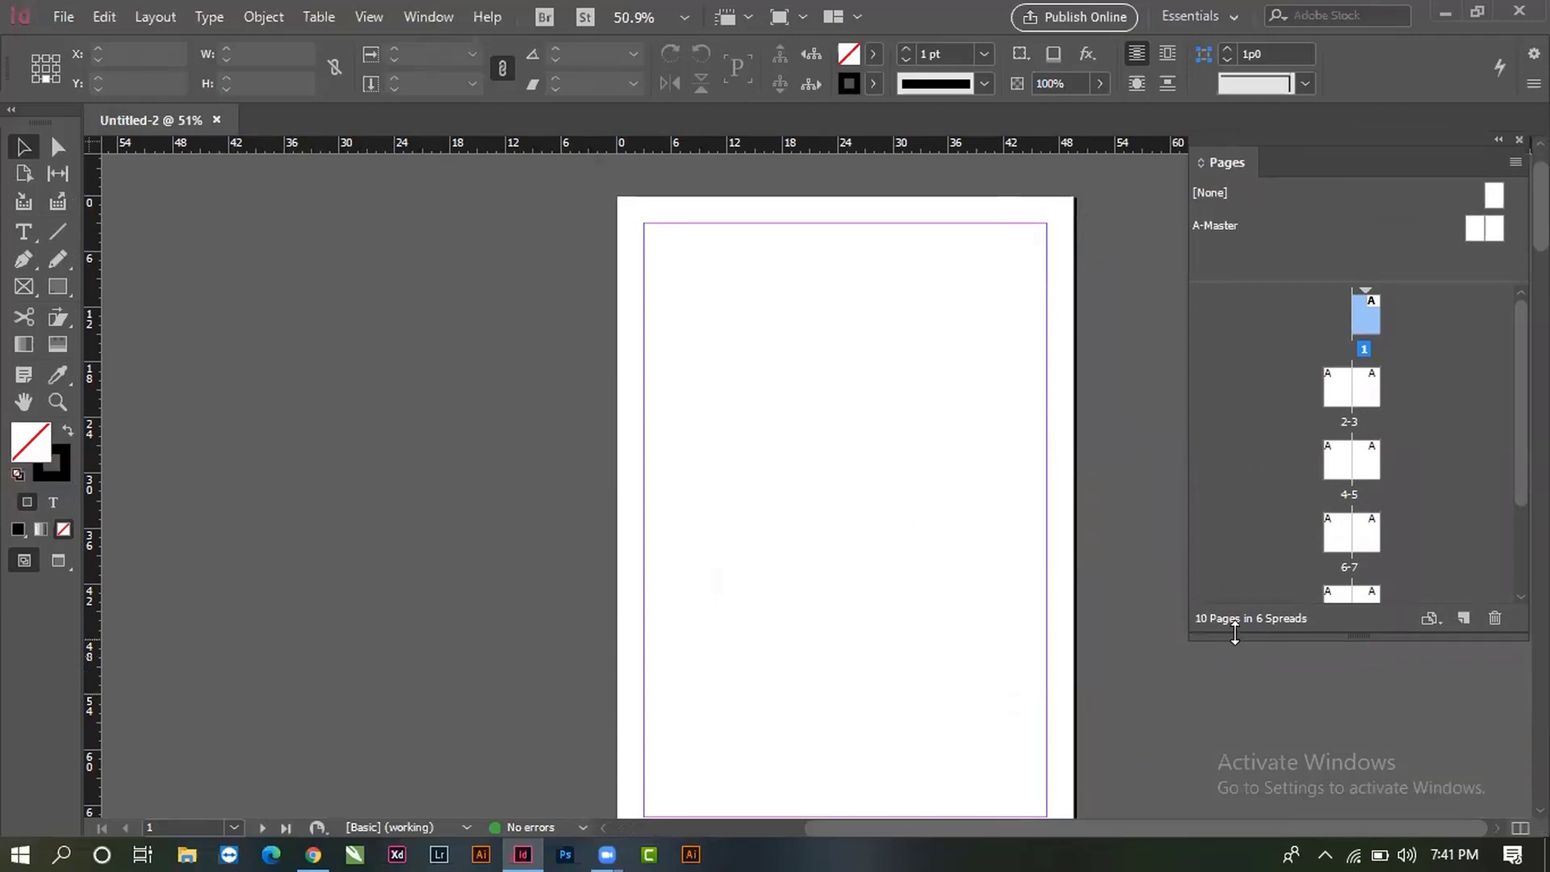
pyautogui.moveTo(1240, 638); pyautogui.dragTo(1239, 689)
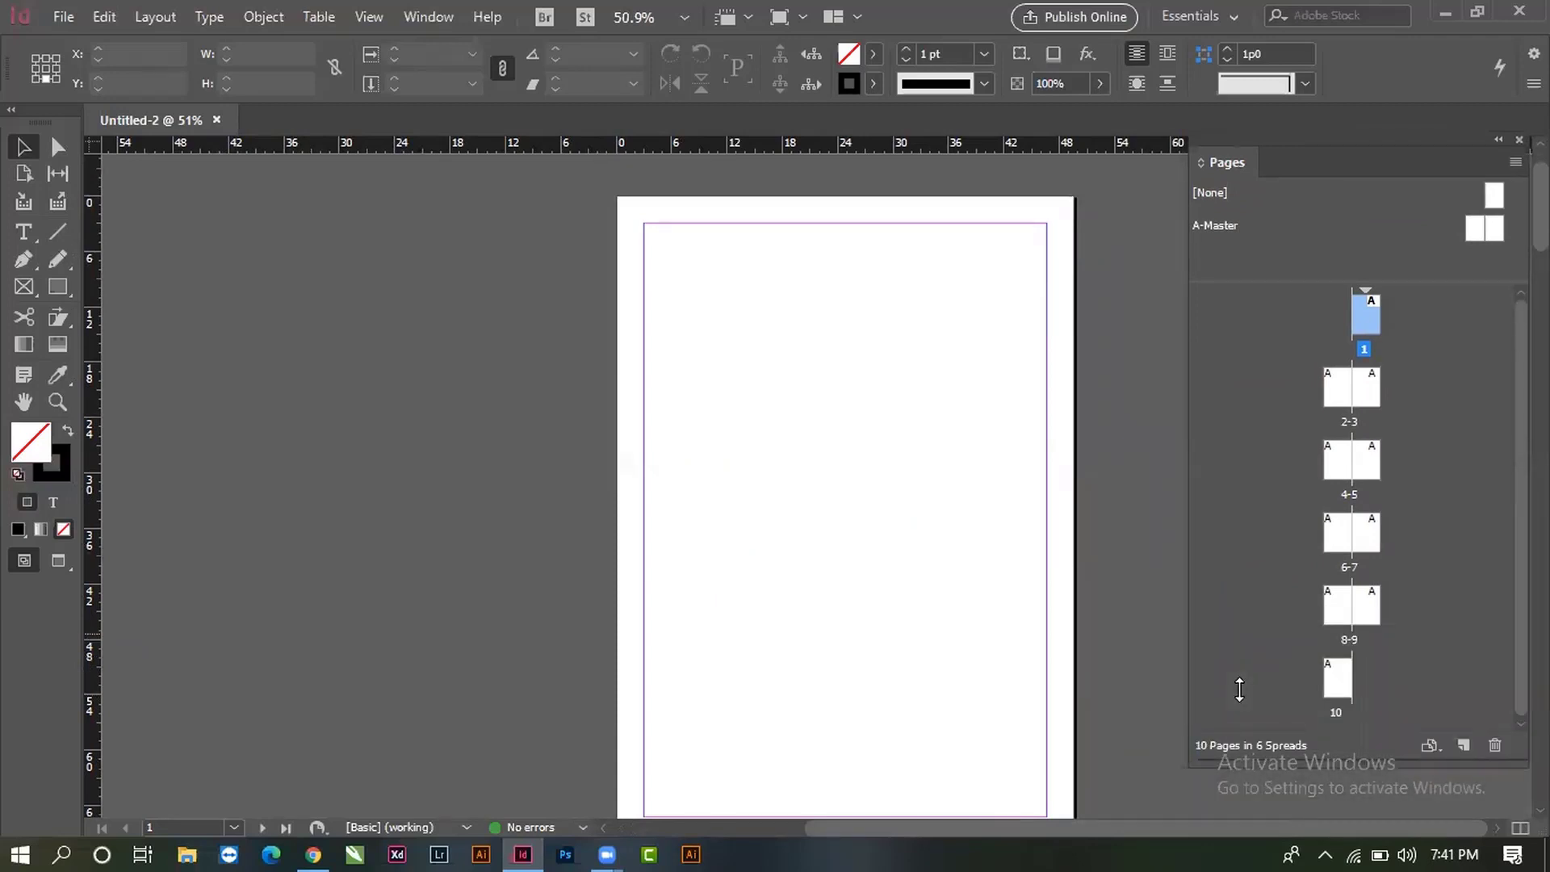
# - Select page 2 and page 5 in turn, and display page 10 in the document window
pyautogui.click(1348, 396)
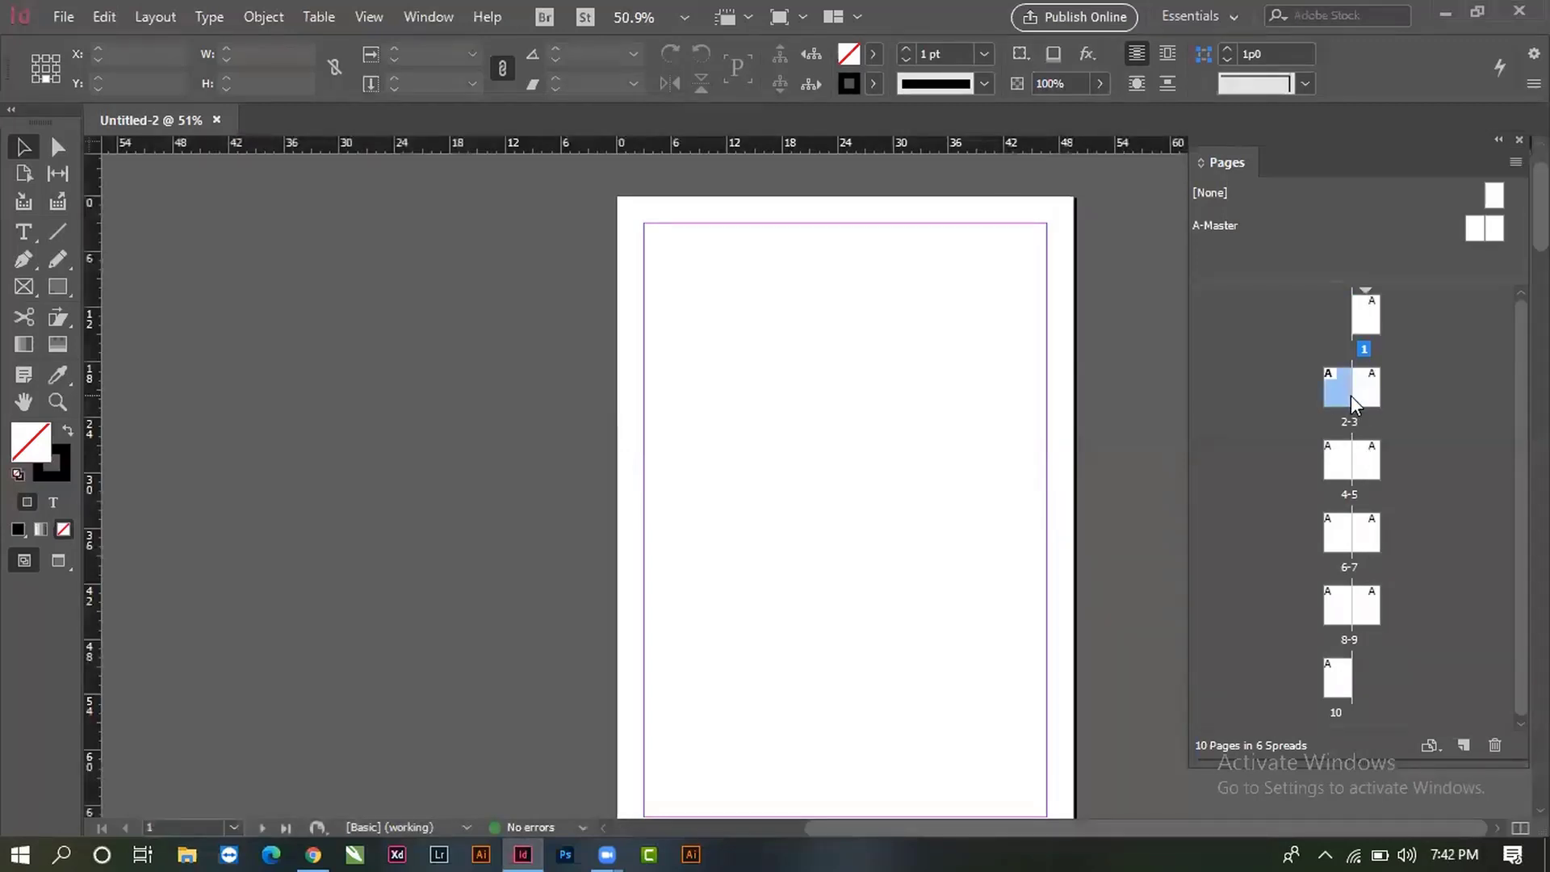
pyautogui.click(1357, 460)
pyautogui.click(1339, 680)
pyautogui.doubleClick(1339, 680)
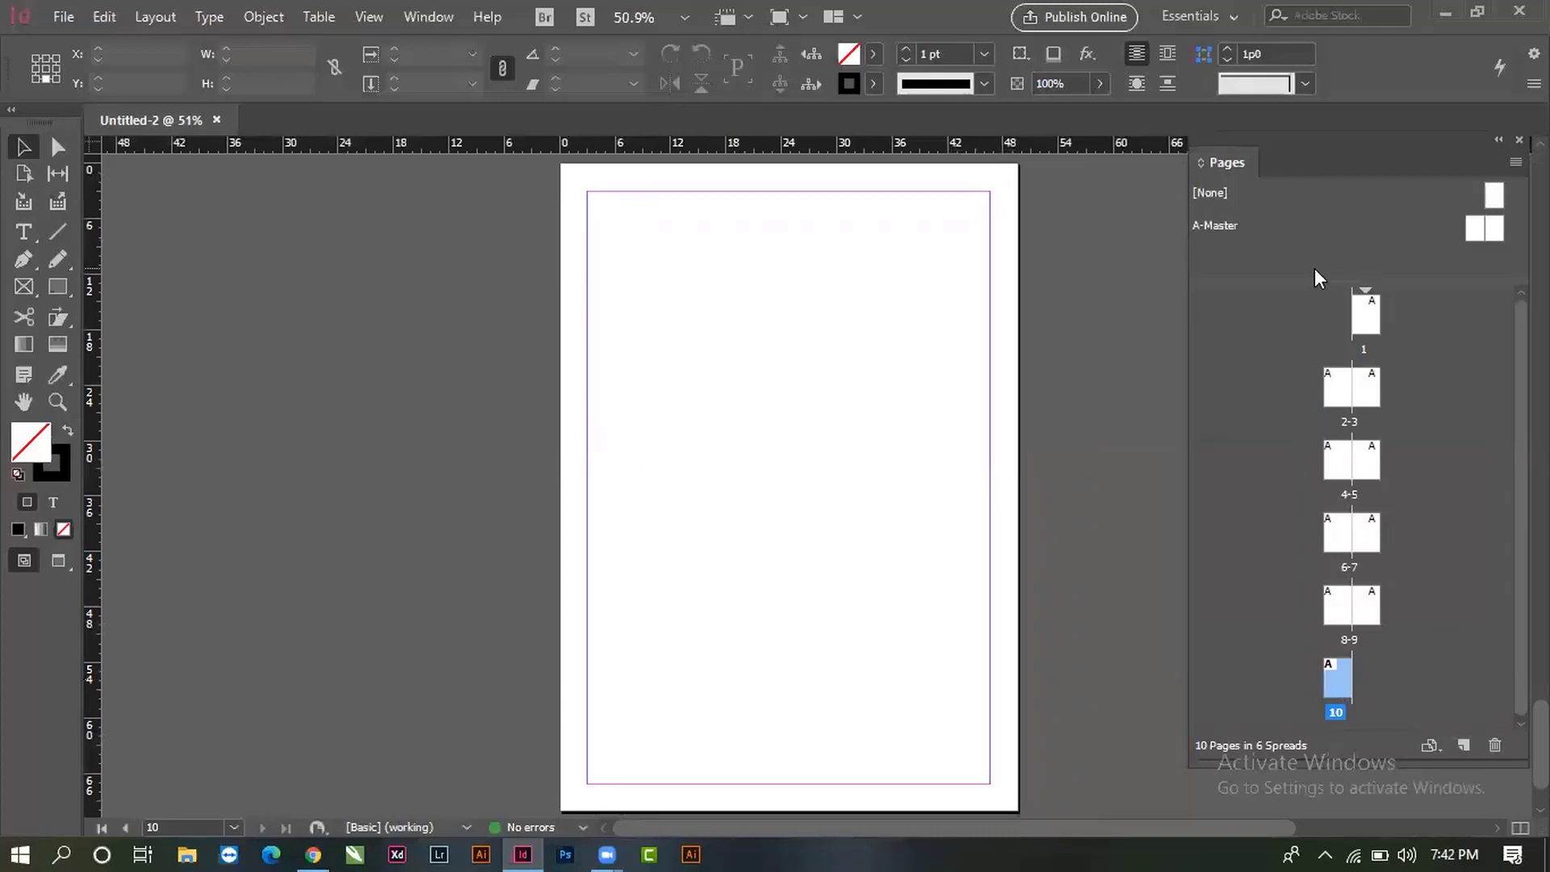
# - Add new pages after page 10 until the document has 18 pages
pyautogui.click(1463, 748)
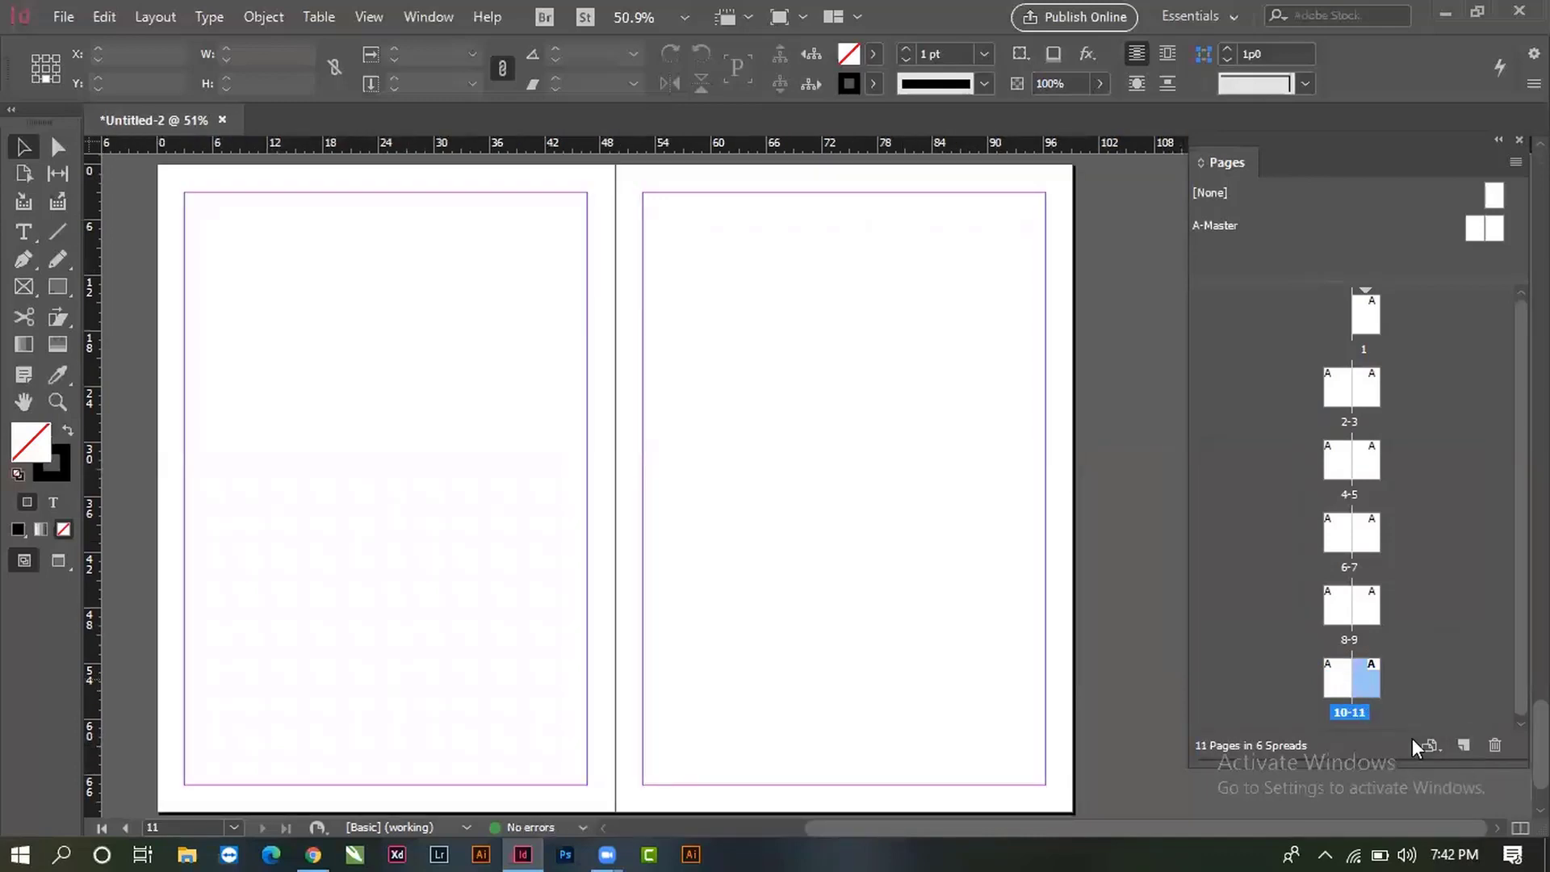
pyautogui.click(1464, 747)
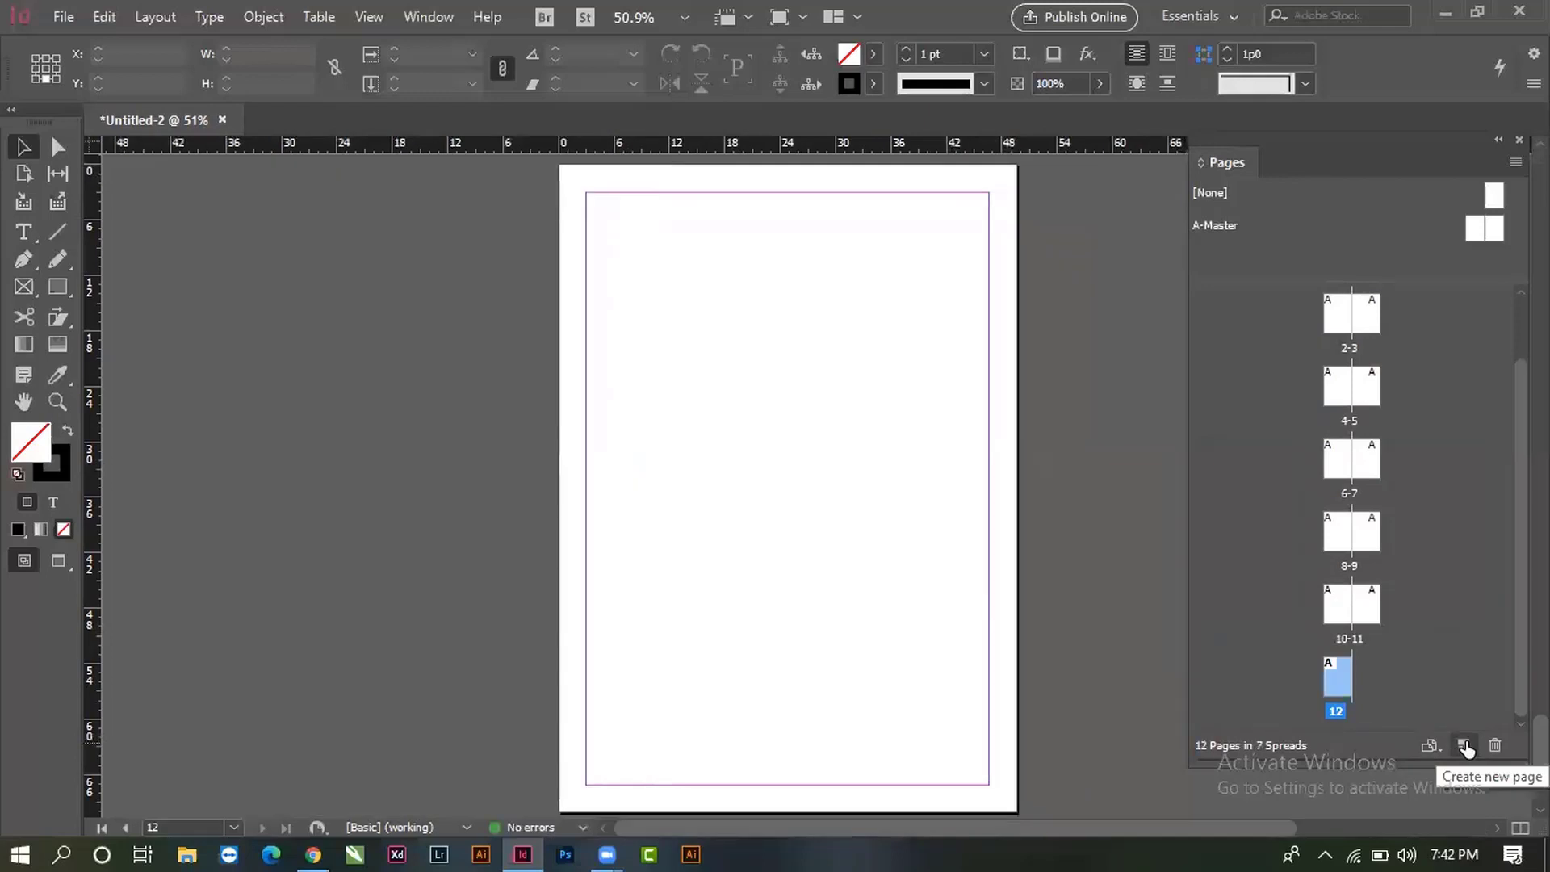
pyautogui.click(1464, 748)
pyautogui.click(1466, 748)
pyautogui.click(1465, 748)
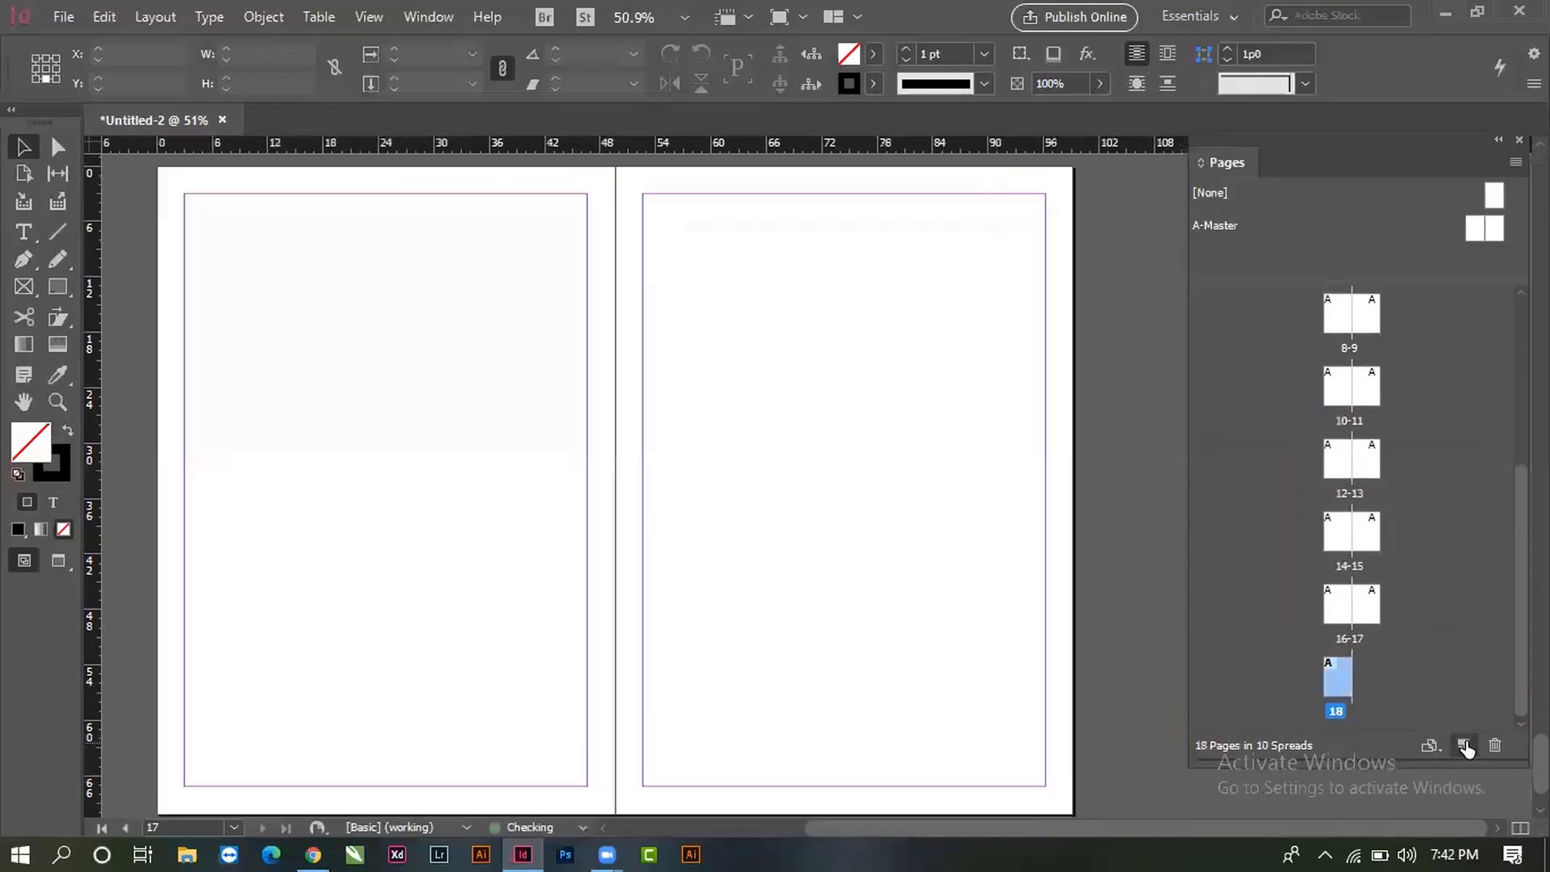
pyautogui.click(1466, 747)
pyautogui.click(1466, 748)
pyautogui.click(1466, 748)
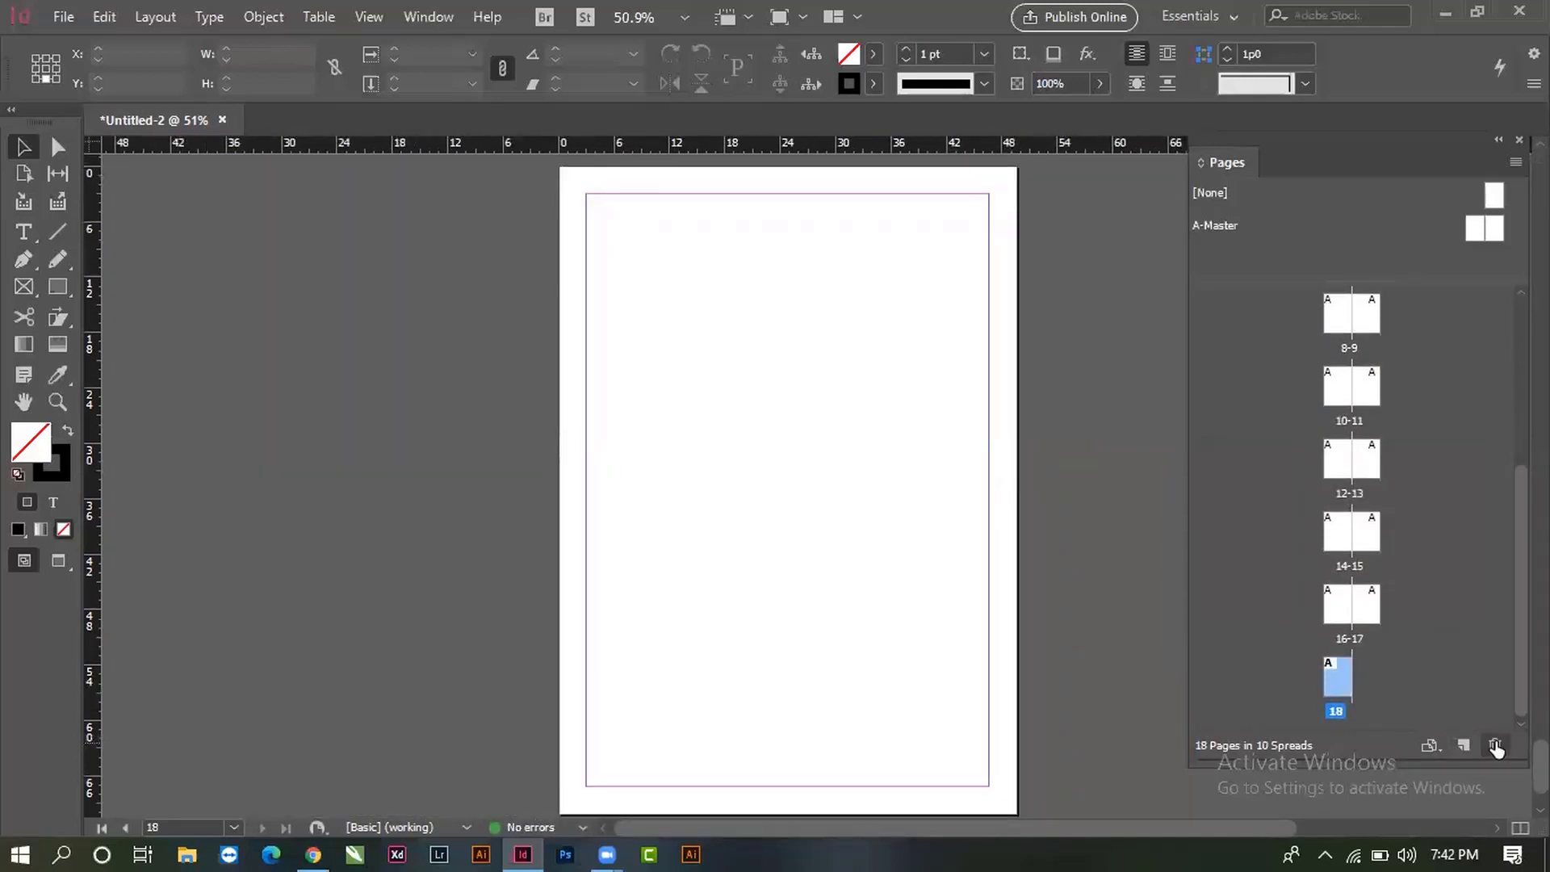
# - Delete the pages from page 18 backwards until only page 1 remains
pyautogui.click(1495, 746)
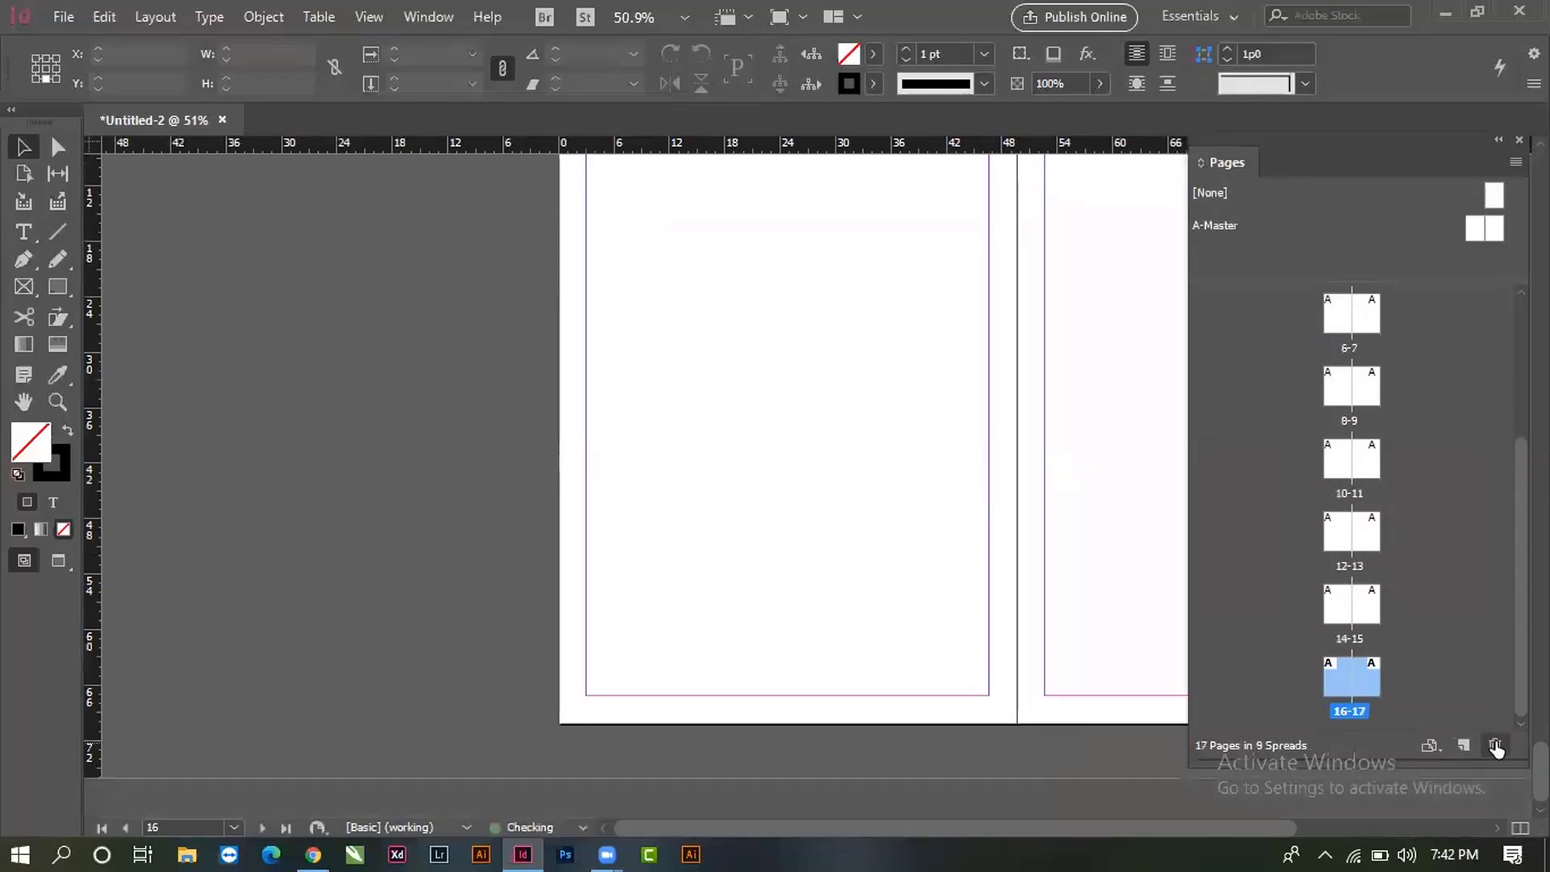
pyautogui.click(1496, 746)
pyautogui.click(1496, 746)
pyautogui.click(1495, 746)
pyautogui.click(1496, 746)
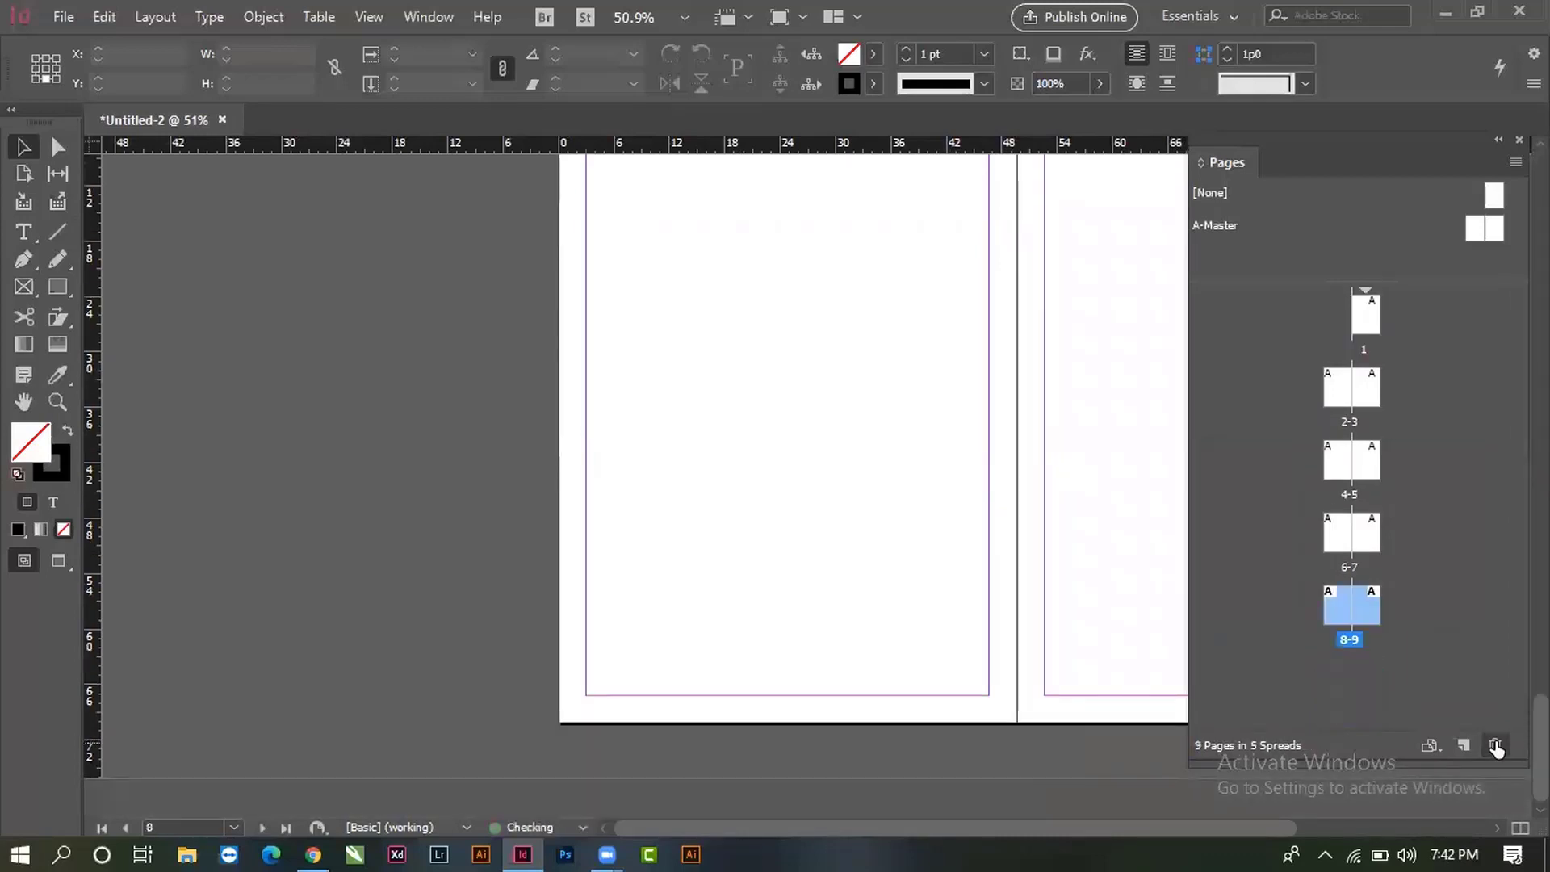
pyautogui.click(1495, 746)
pyautogui.click(1495, 746)
pyautogui.click(1495, 746)
pyautogui.click(1495, 746)
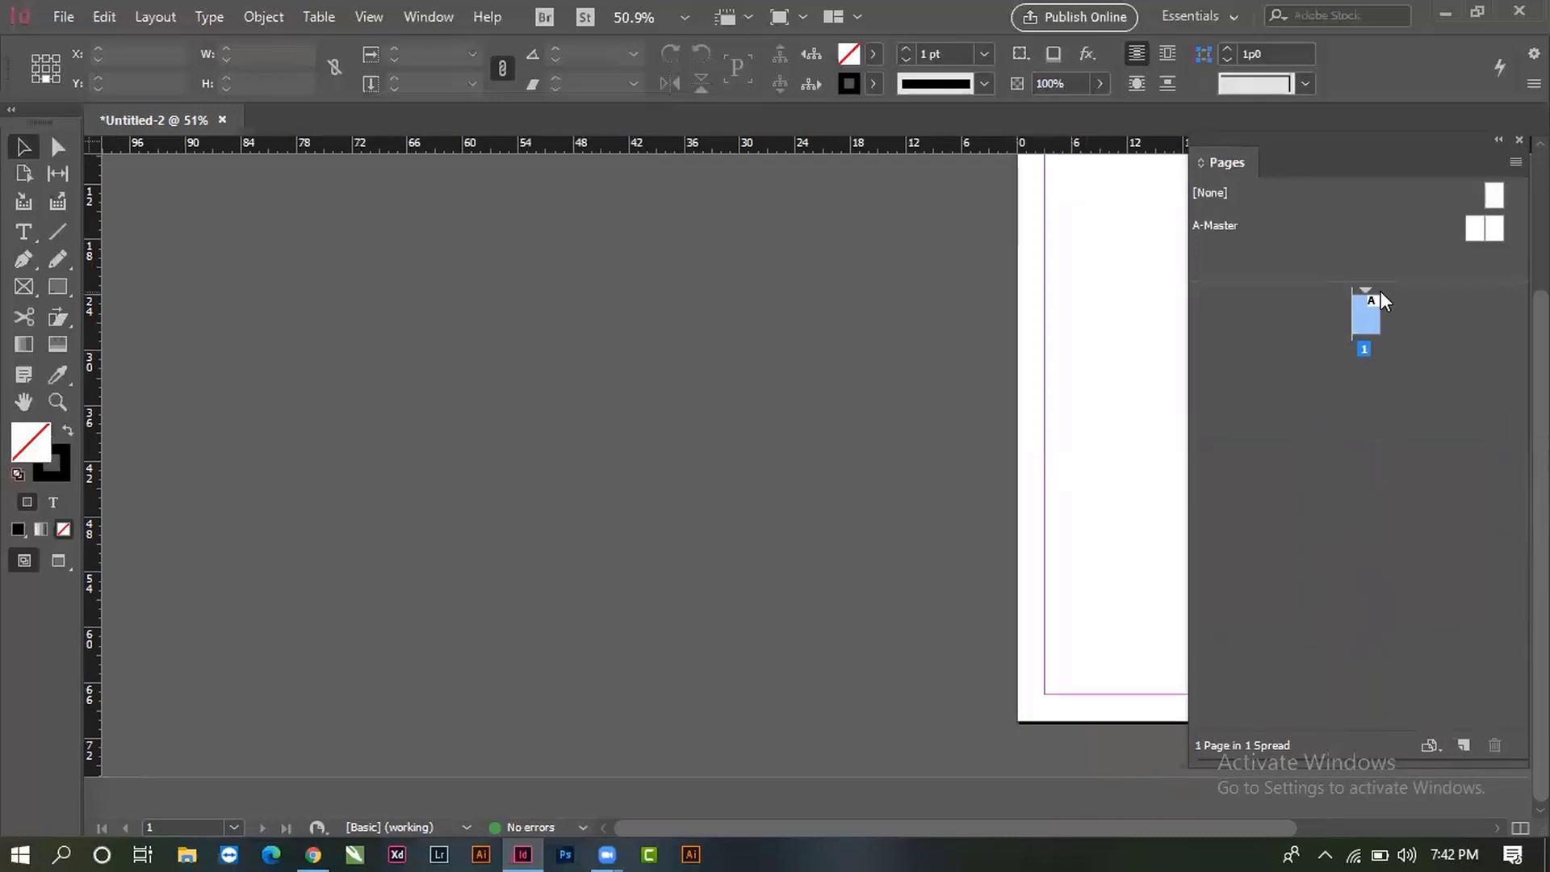
# - Add new pages after page 1 until the document has ten pages
pyautogui.moveTo(1121, 409); pyautogui.dragTo(734, 487)
pyautogui.click(1464, 747)
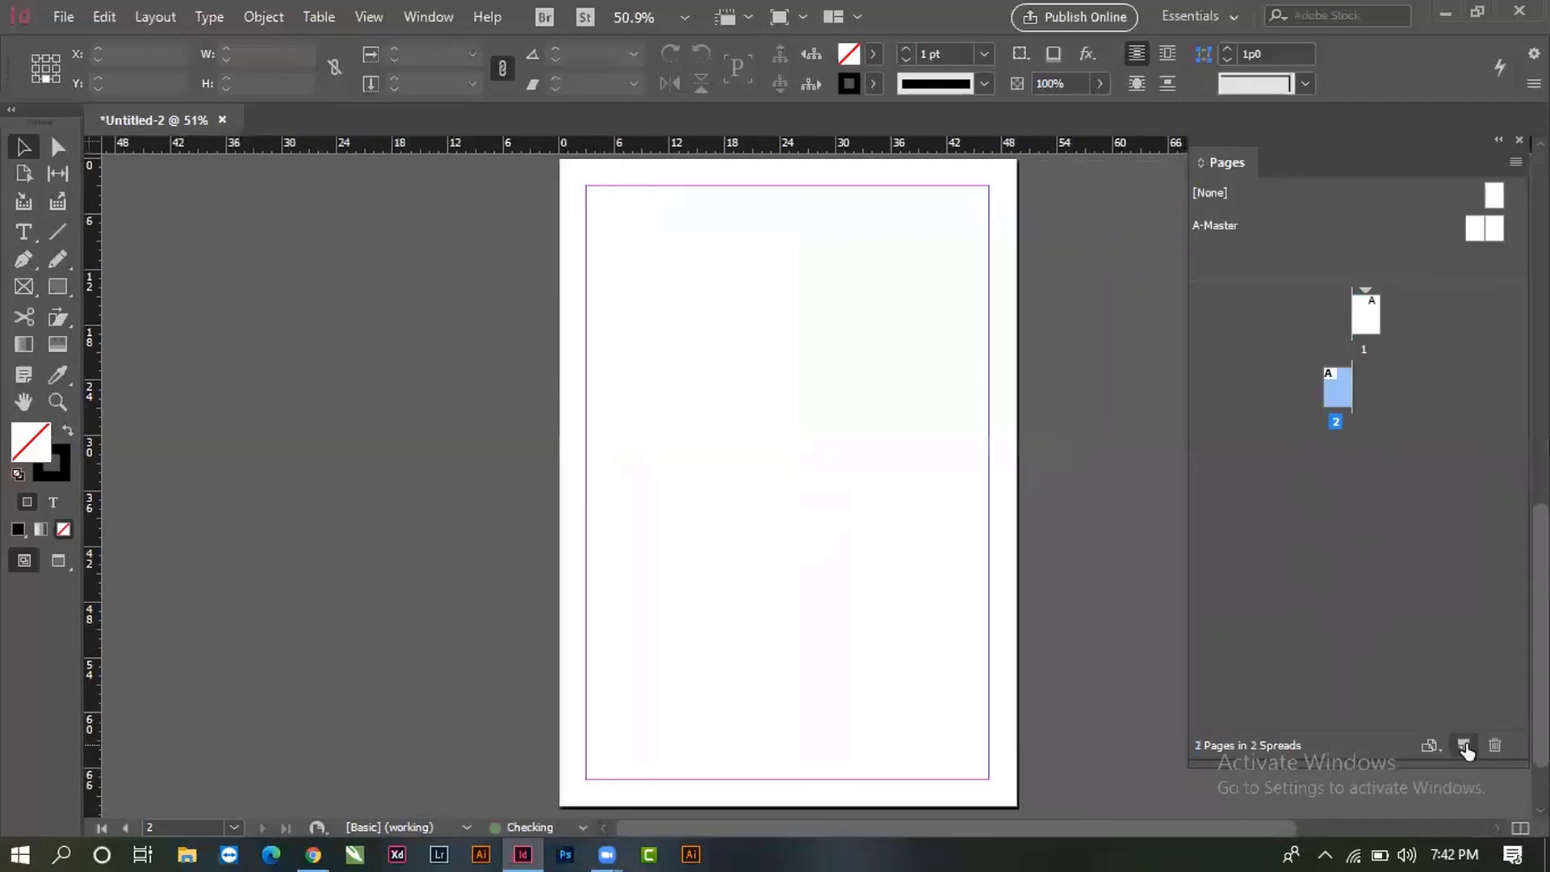
pyautogui.click(1464, 746)
pyautogui.click(1464, 746)
pyautogui.click(1464, 746)
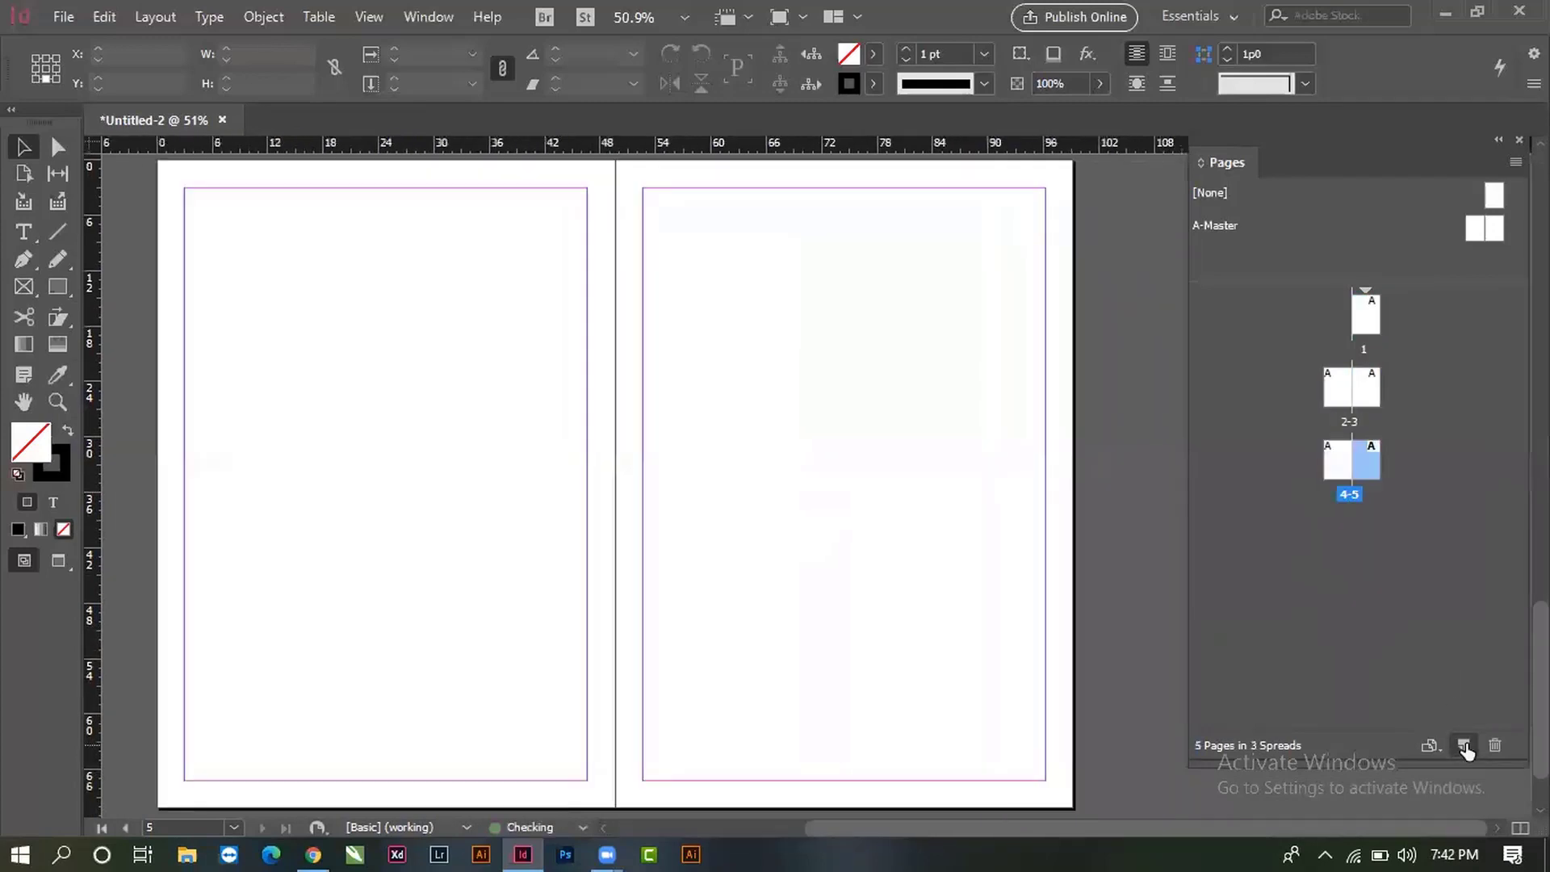
pyautogui.click(1464, 747)
pyautogui.click(1464, 746)
pyautogui.click(1464, 746)
pyautogui.click(1464, 746)
pyautogui.click(1464, 746)
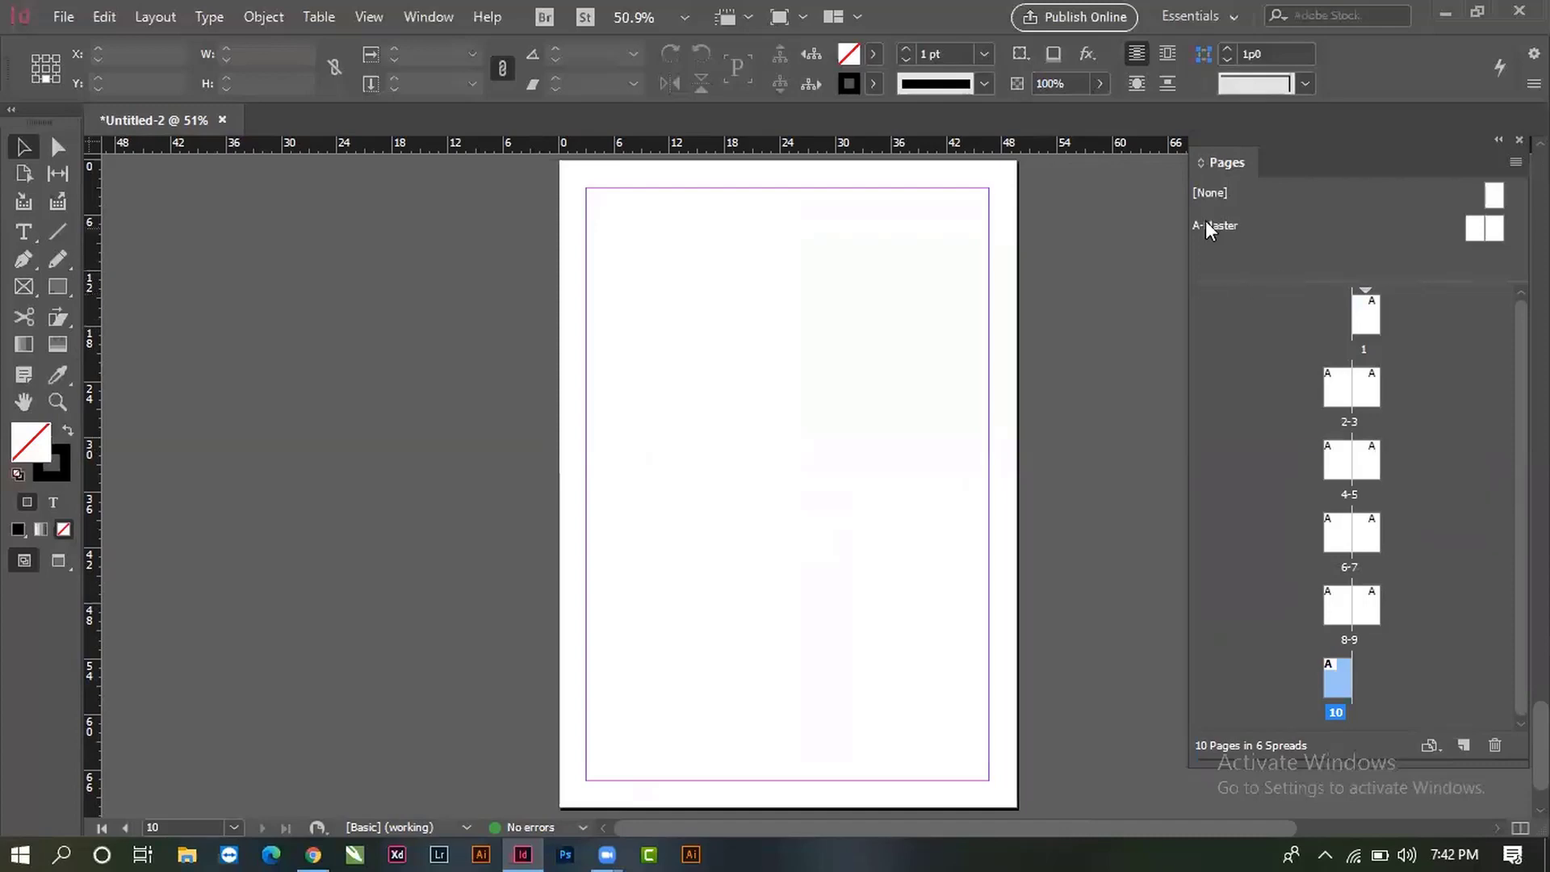
# - Open the A-Master spread and examine both of its facing pages in full
pyautogui.doubleClick(1494, 229)
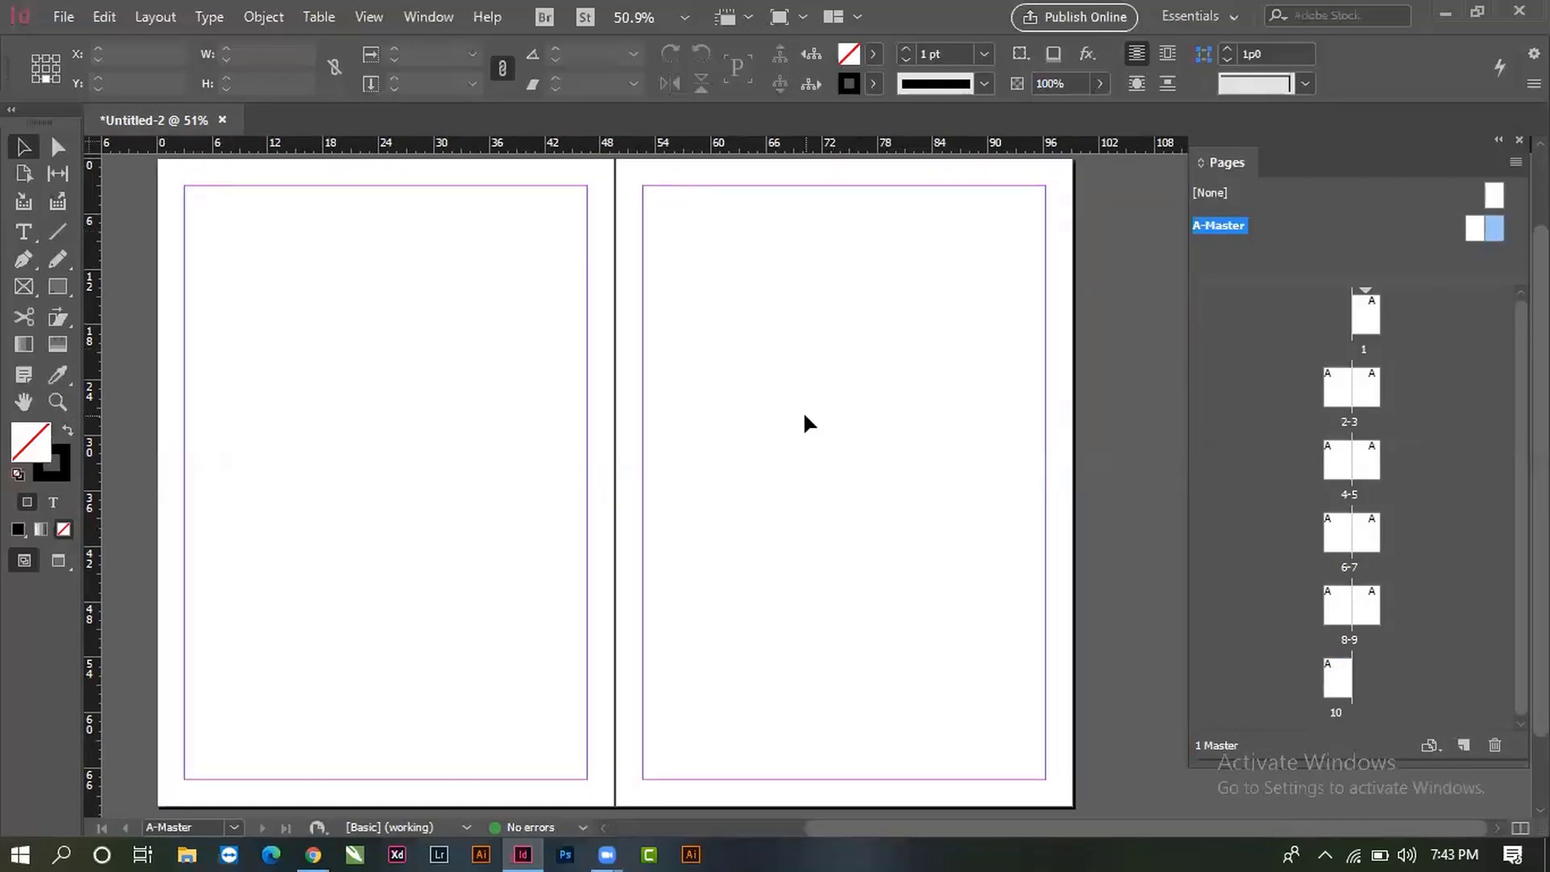
pyautogui.hotkey('ctrl', '-')
pyautogui.hotkey('ctrl', '-')
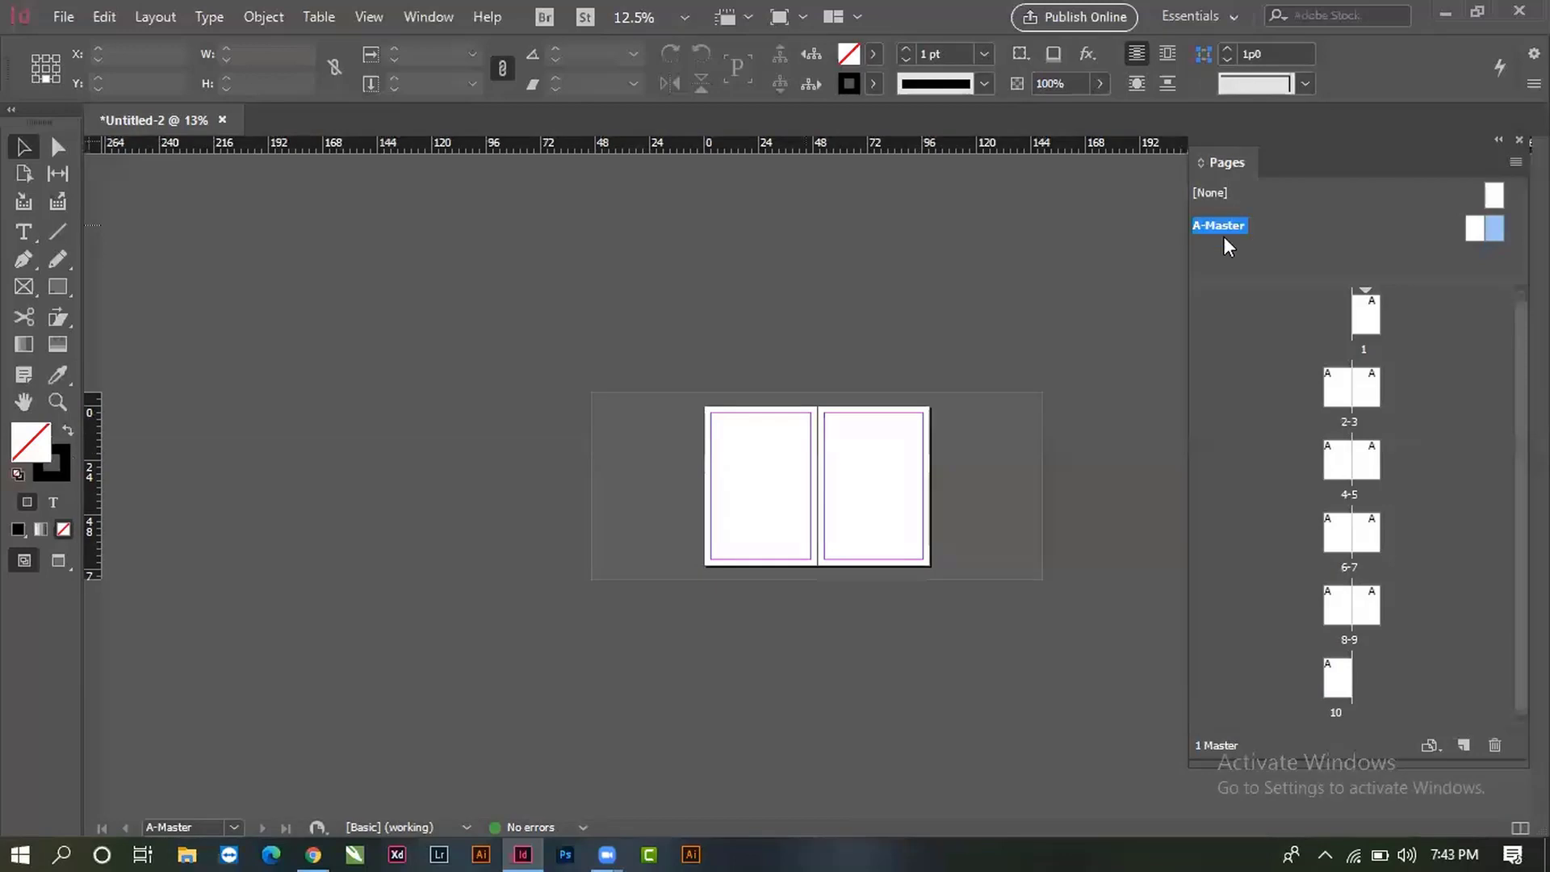
pyautogui.doubleClick(1494, 222)
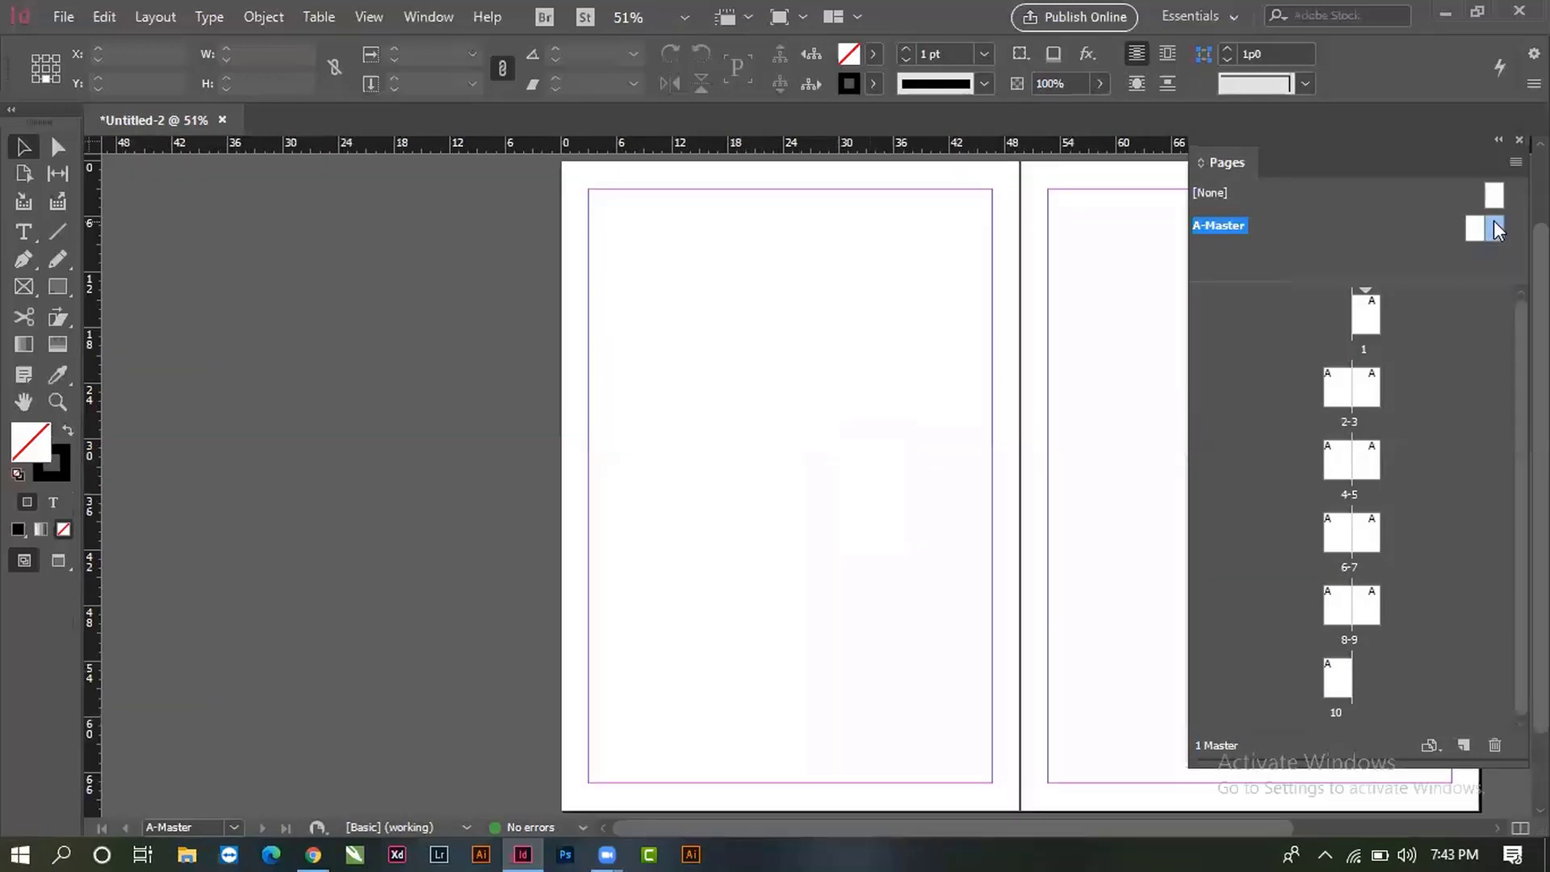
pyautogui.hotkey('ctrl', 'alt', '0')
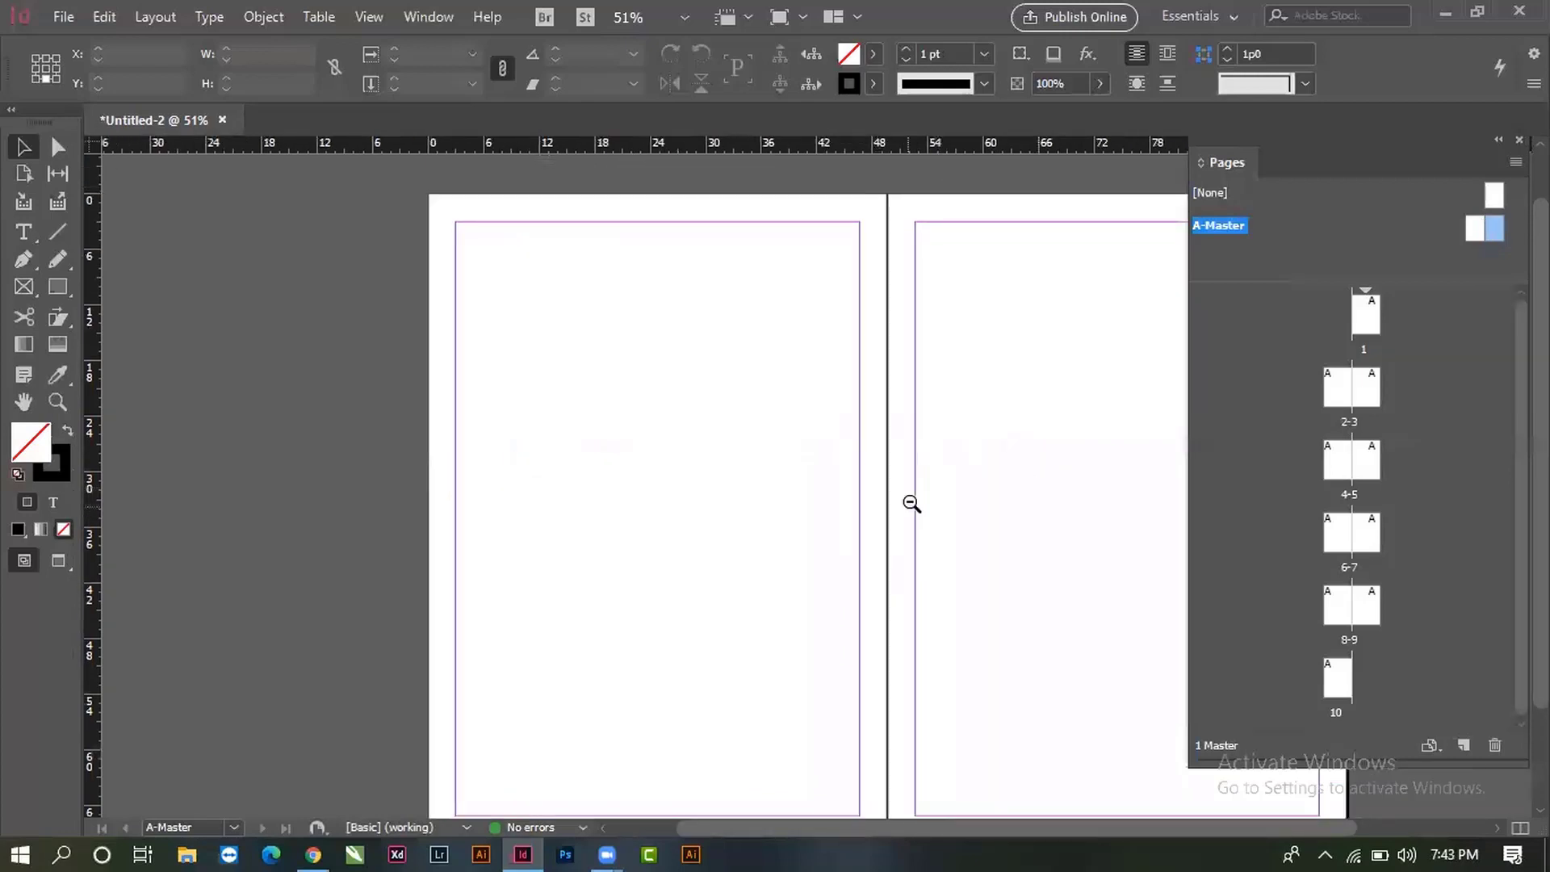
pyautogui.moveTo(972, 530); pyautogui.dragTo(838, 537)
pyautogui.keyDown('alt'); pyautogui.click(826, 481); pyautogui.keyUp('alt')
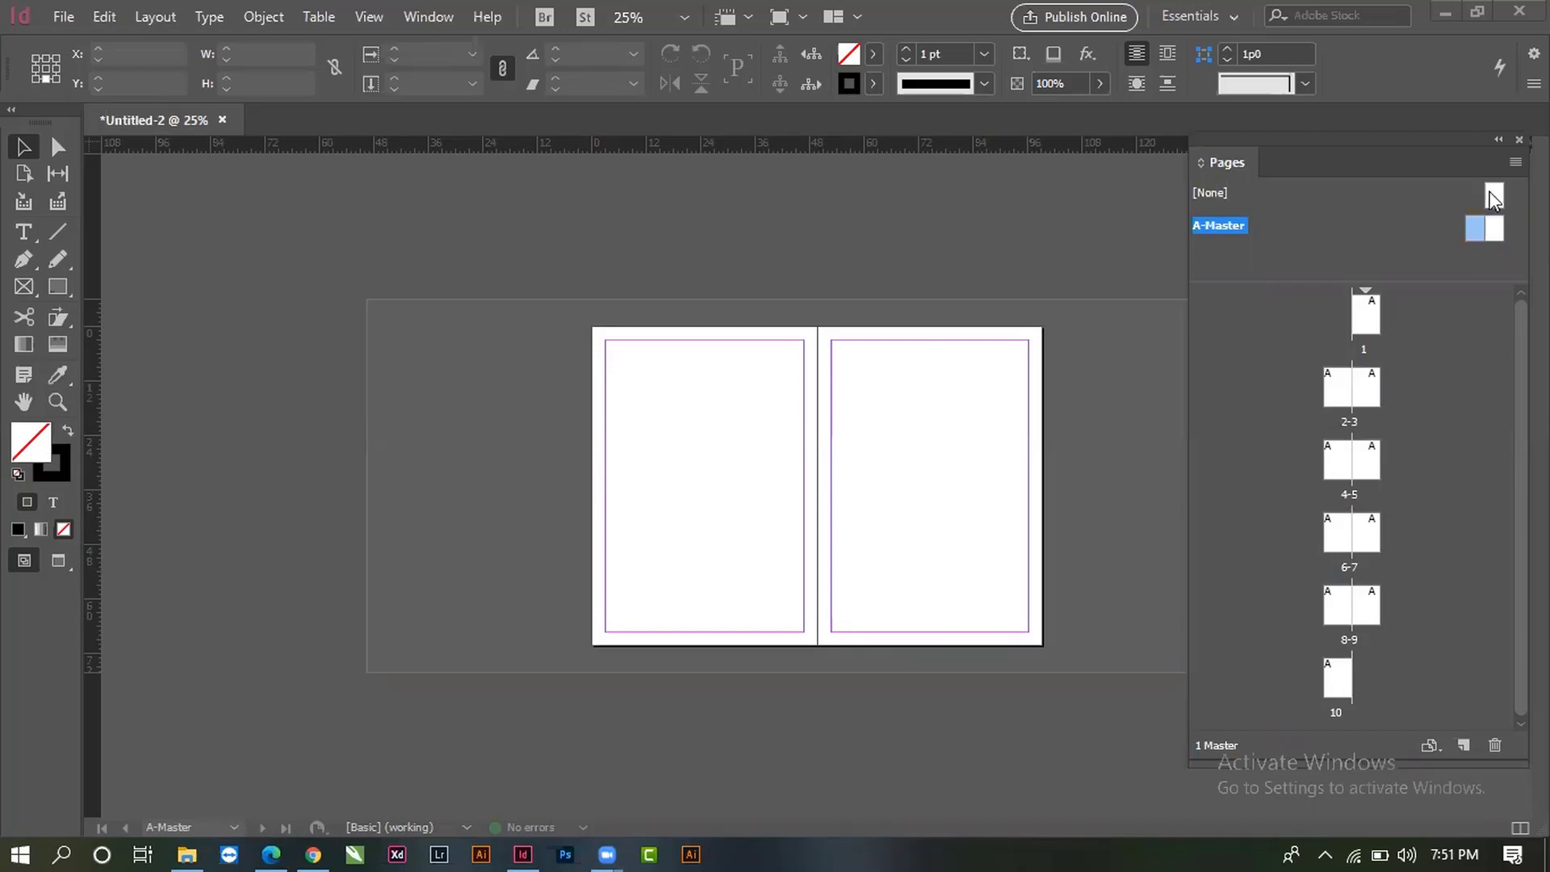
# - Display page 1 of the document and compare it with the spread of pages 2 and 3
pyautogui.moveTo(1483, 226); pyautogui.dragTo(1389, 355)
pyautogui.moveTo(1482, 229)
pyautogui.mouseDown()
pyautogui.moveTo(1428, 226)
pyautogui.moveTo(1346, 326)
pyautogui.moveTo(1330, 673)
pyautogui.moveTo(1343, 336)
pyautogui.moveTo(1471, 225)
pyautogui.mouseUp()
pyautogui.keyDown('alt'); pyautogui.click(1363, 323); pyautogui.keyUp('alt')
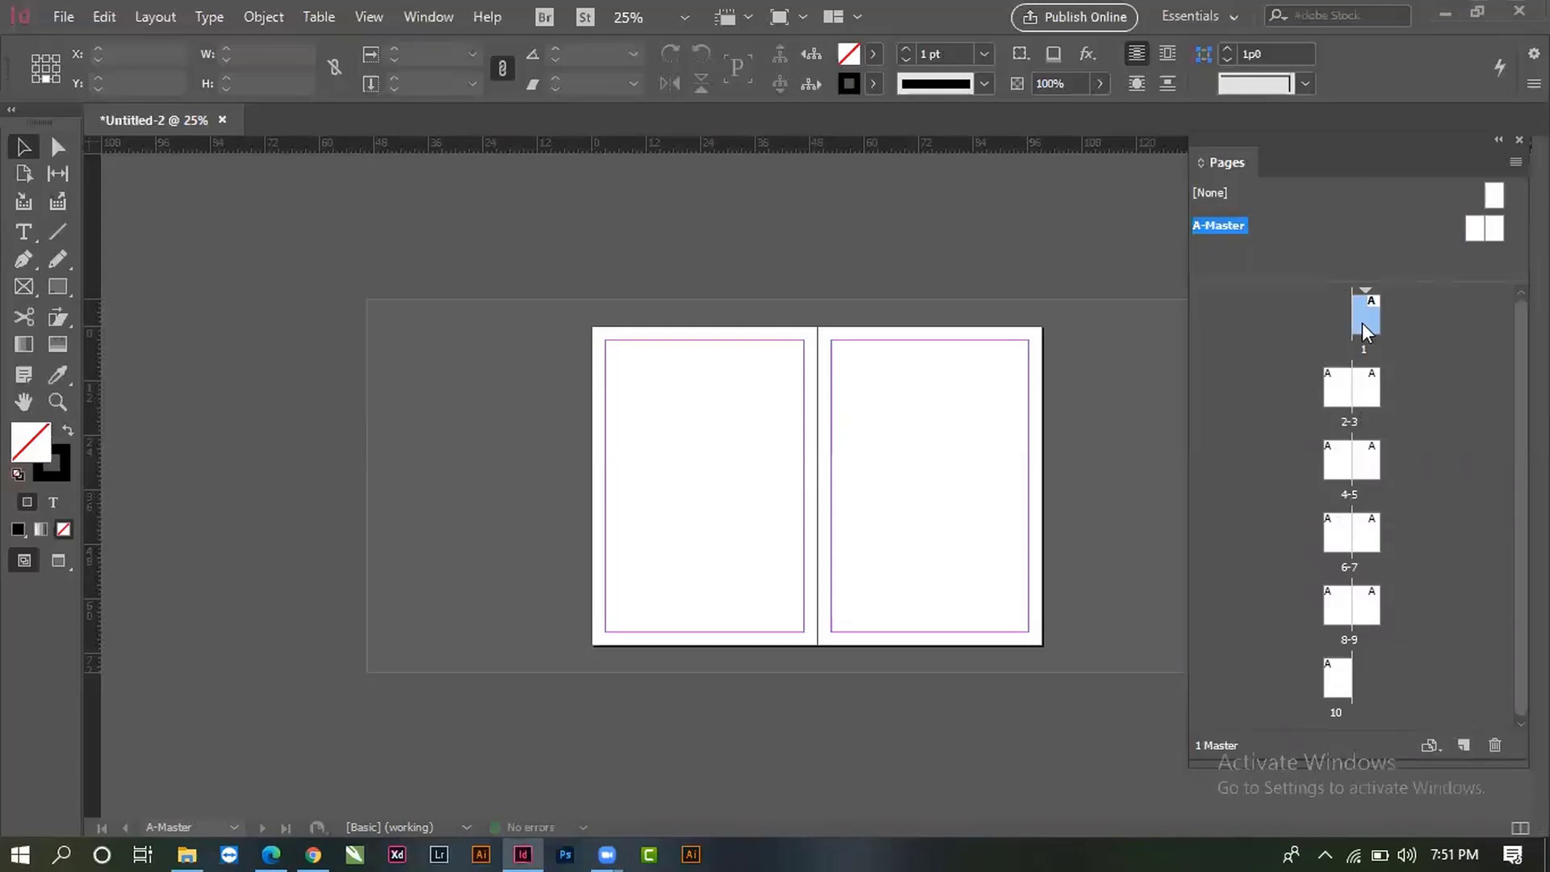
pyautogui.doubleClick(1363, 323)
pyautogui.scroll(-6, 1005, 473)
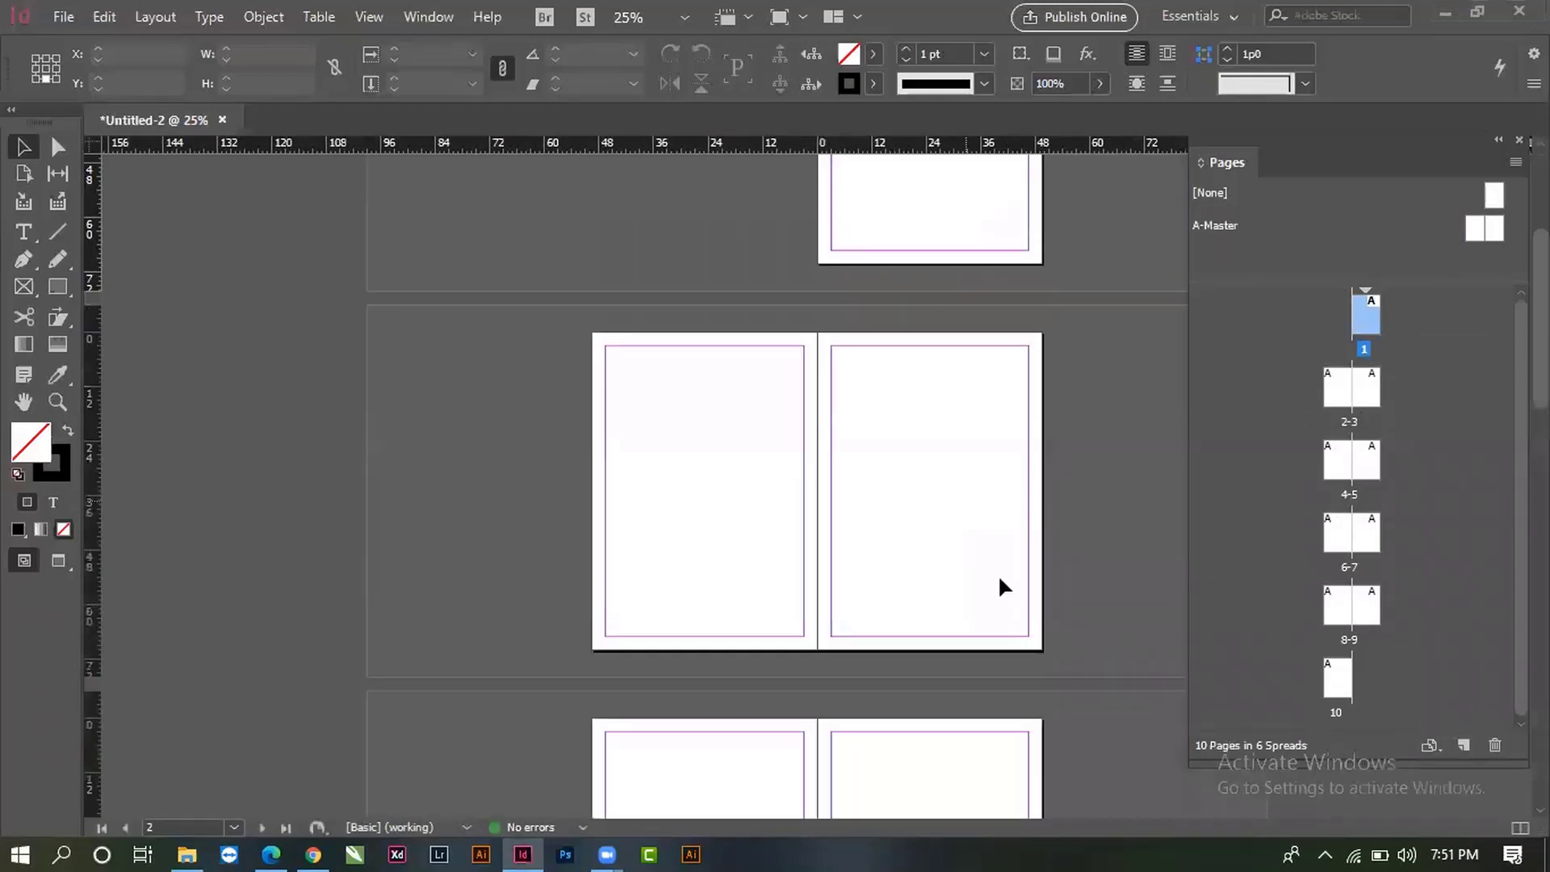
pyautogui.scroll(5, 1014, 604)
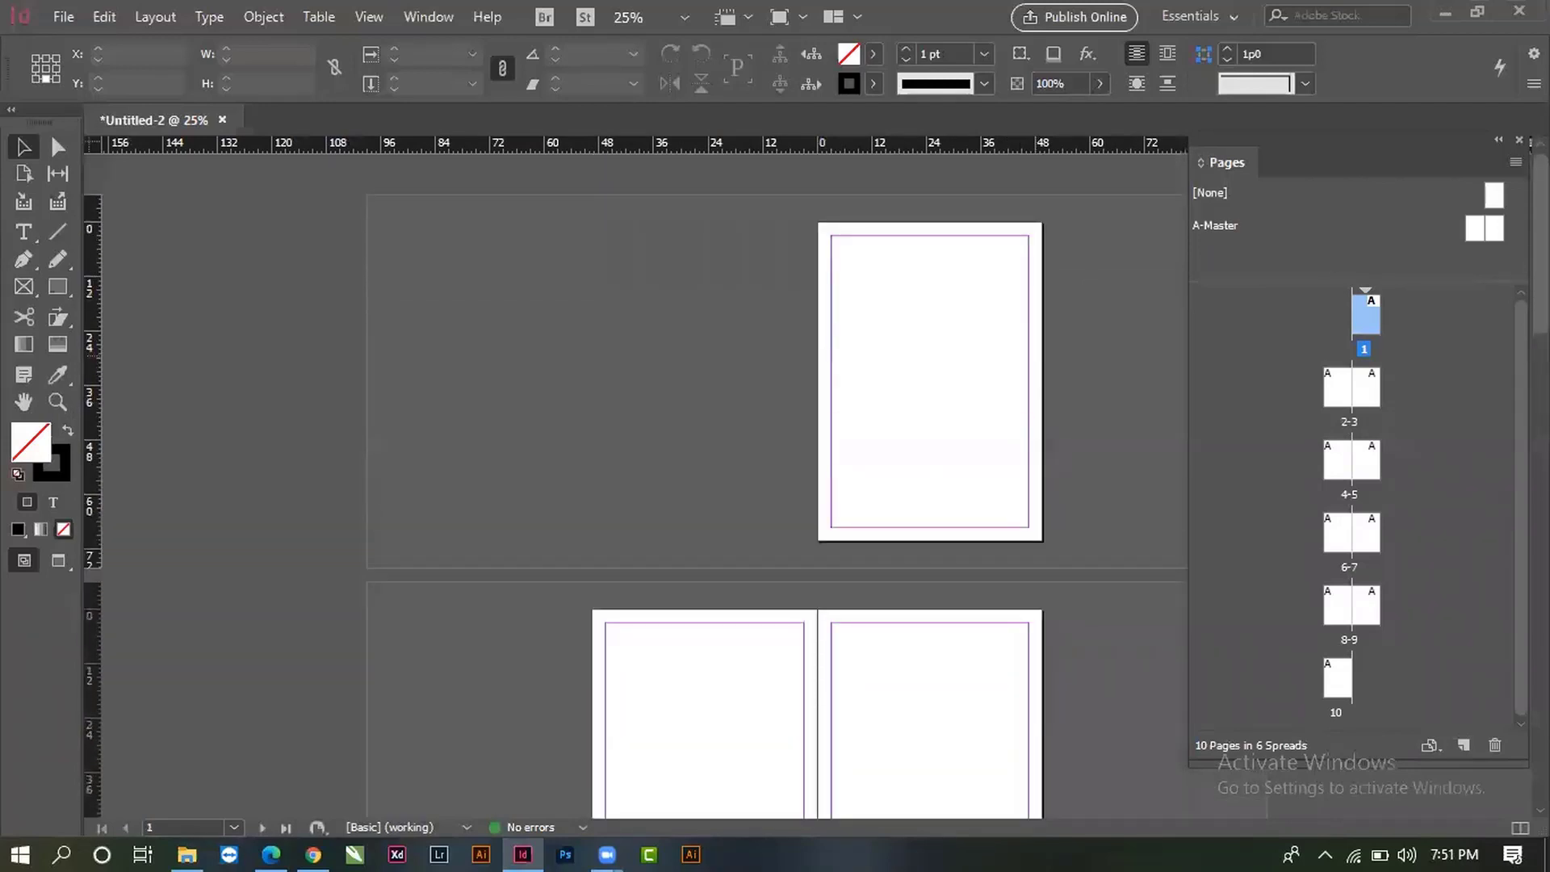
# - Switch between the A-Master spread, page 1, page 6, A-Master again and the spread of pages 2 and 3 to compare master and document pages
pyautogui.doubleClick(1496, 229)
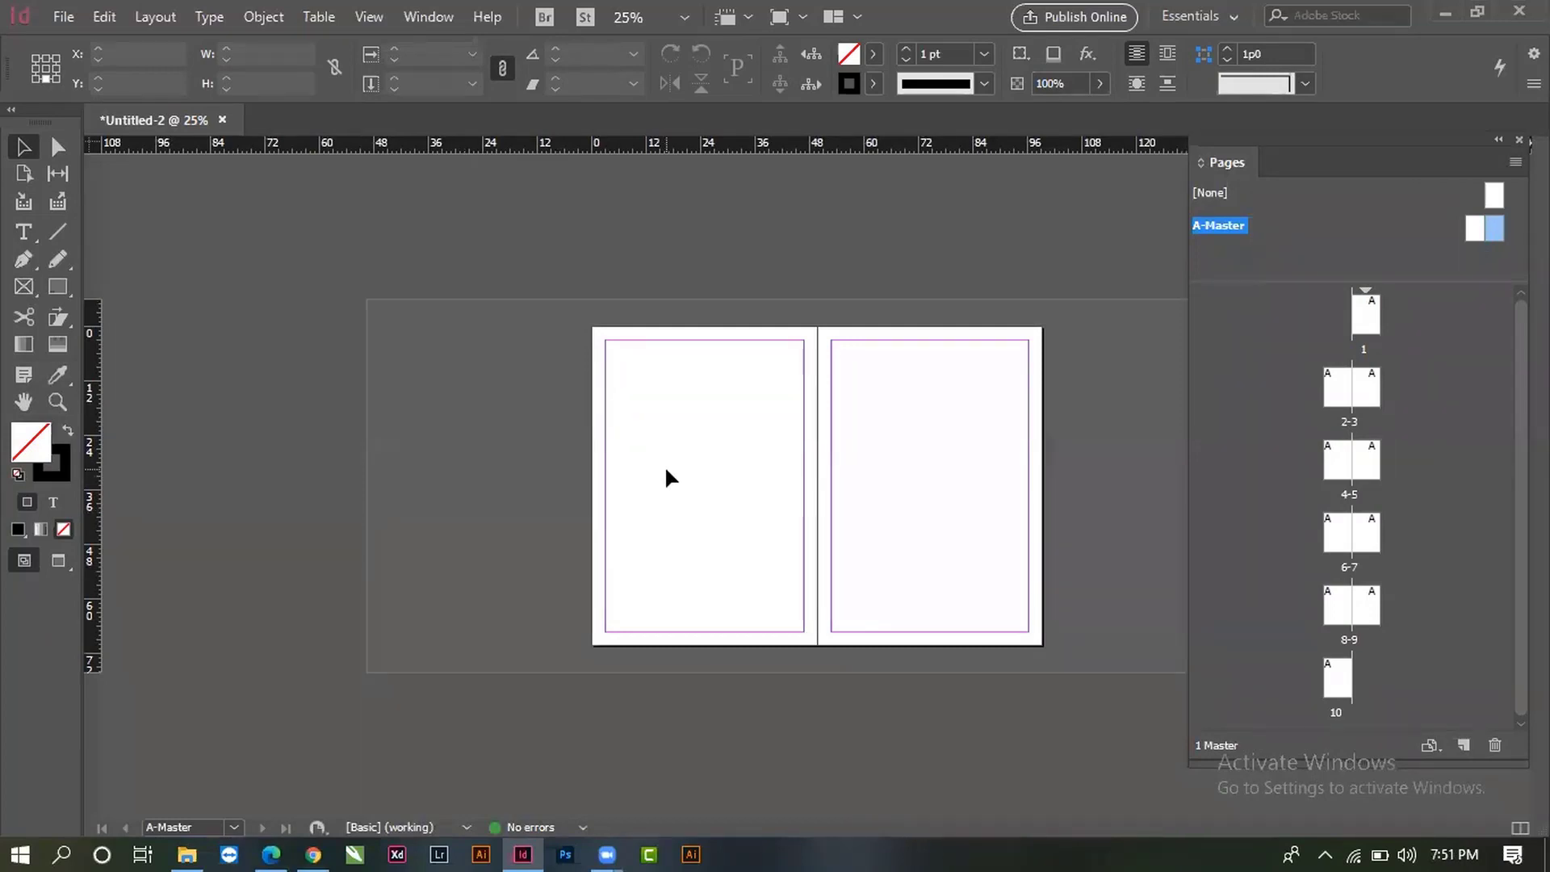
pyautogui.click(233, 828)
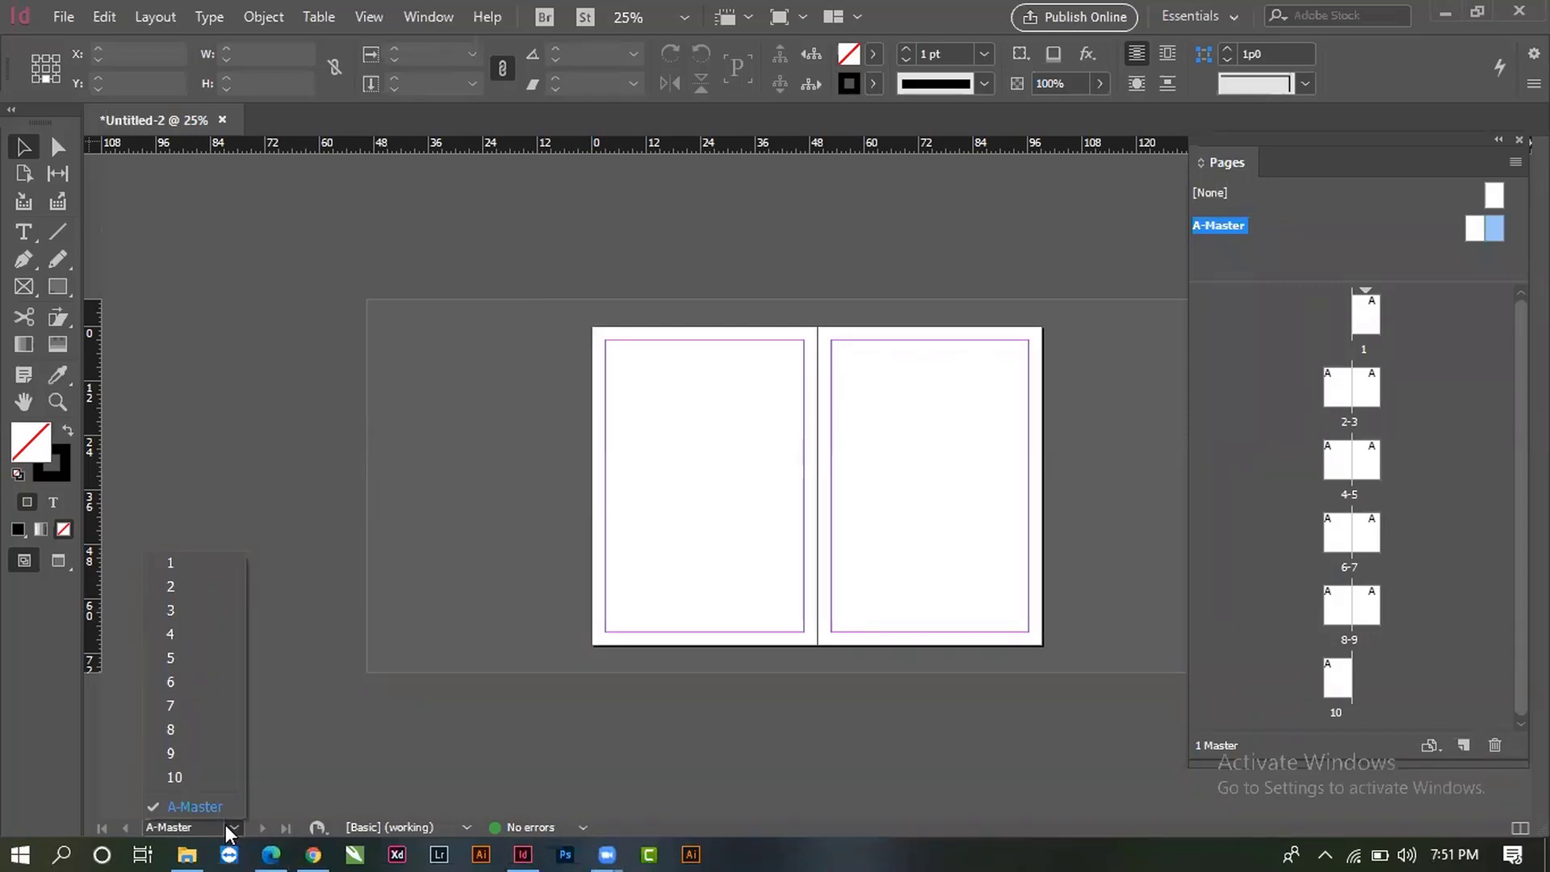
pyautogui.click(172, 563)
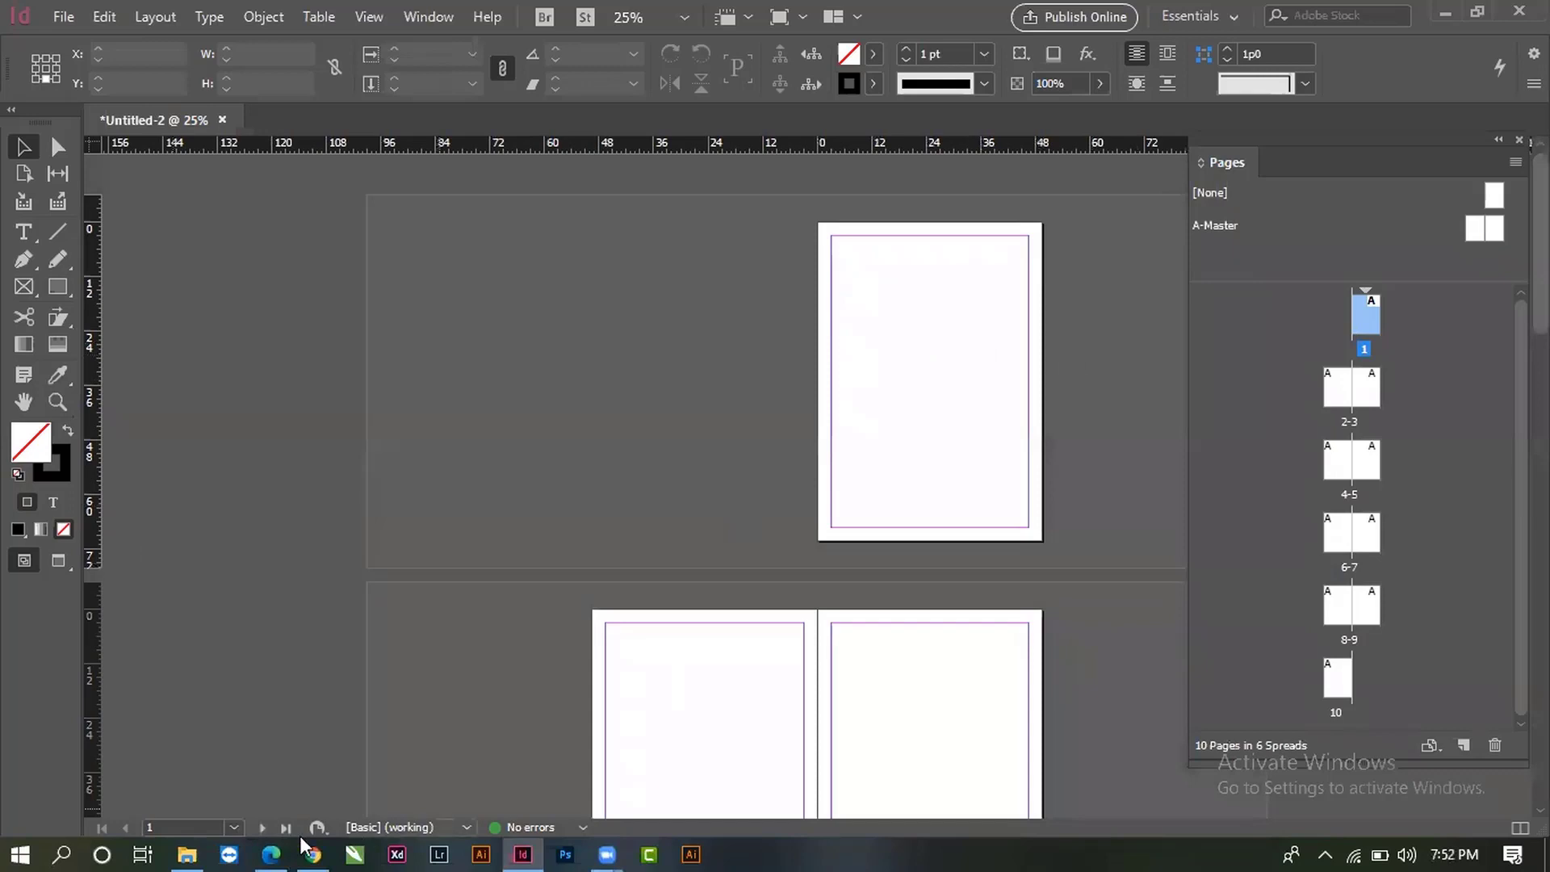
pyautogui.click(235, 827)
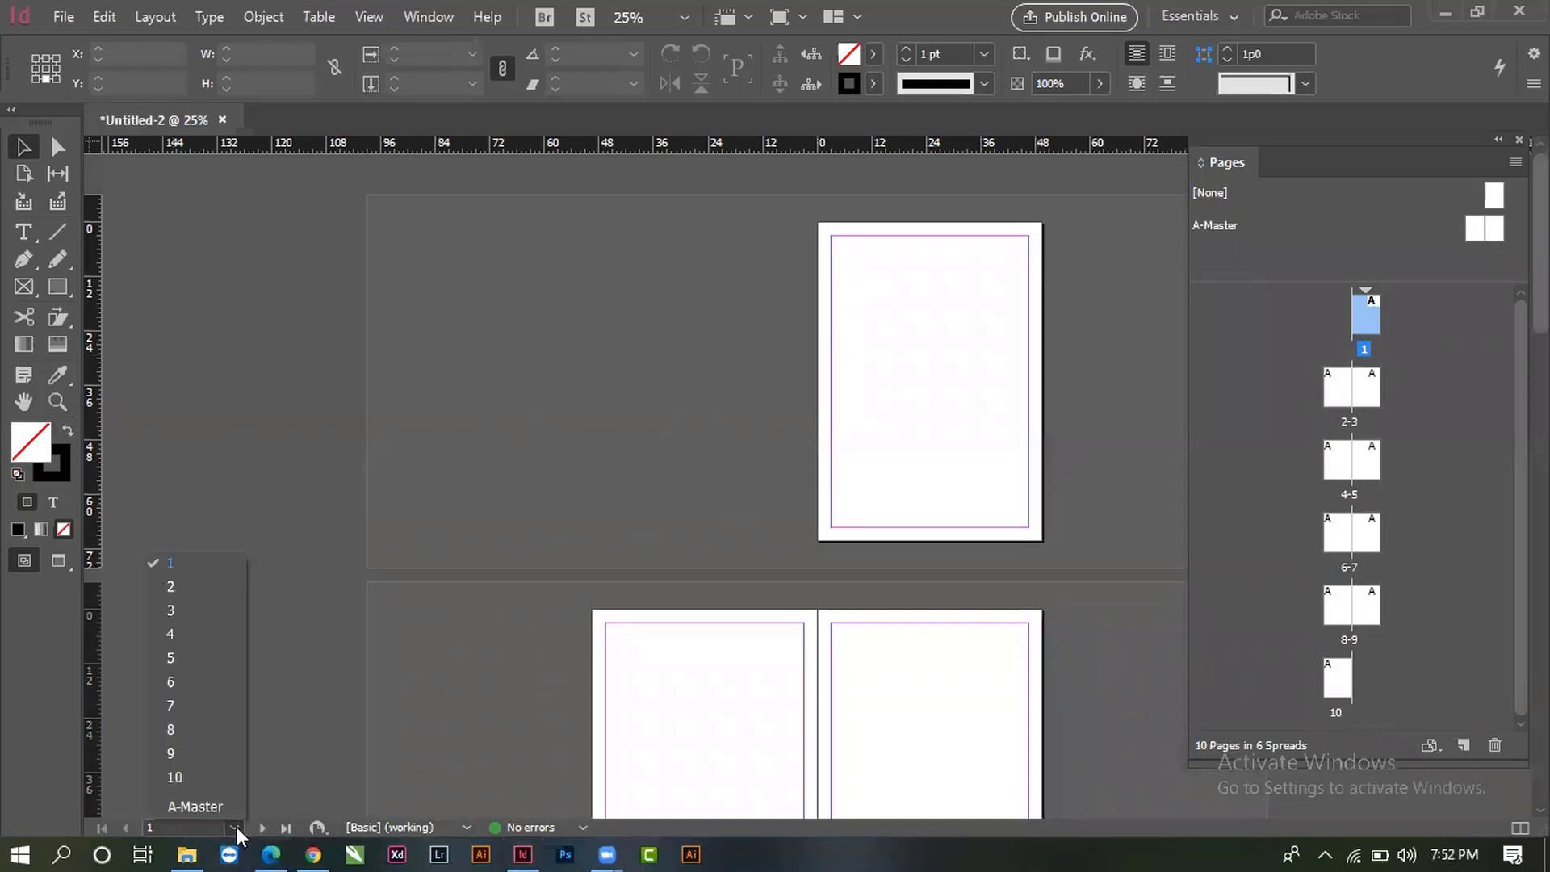
pyautogui.click(173, 701)
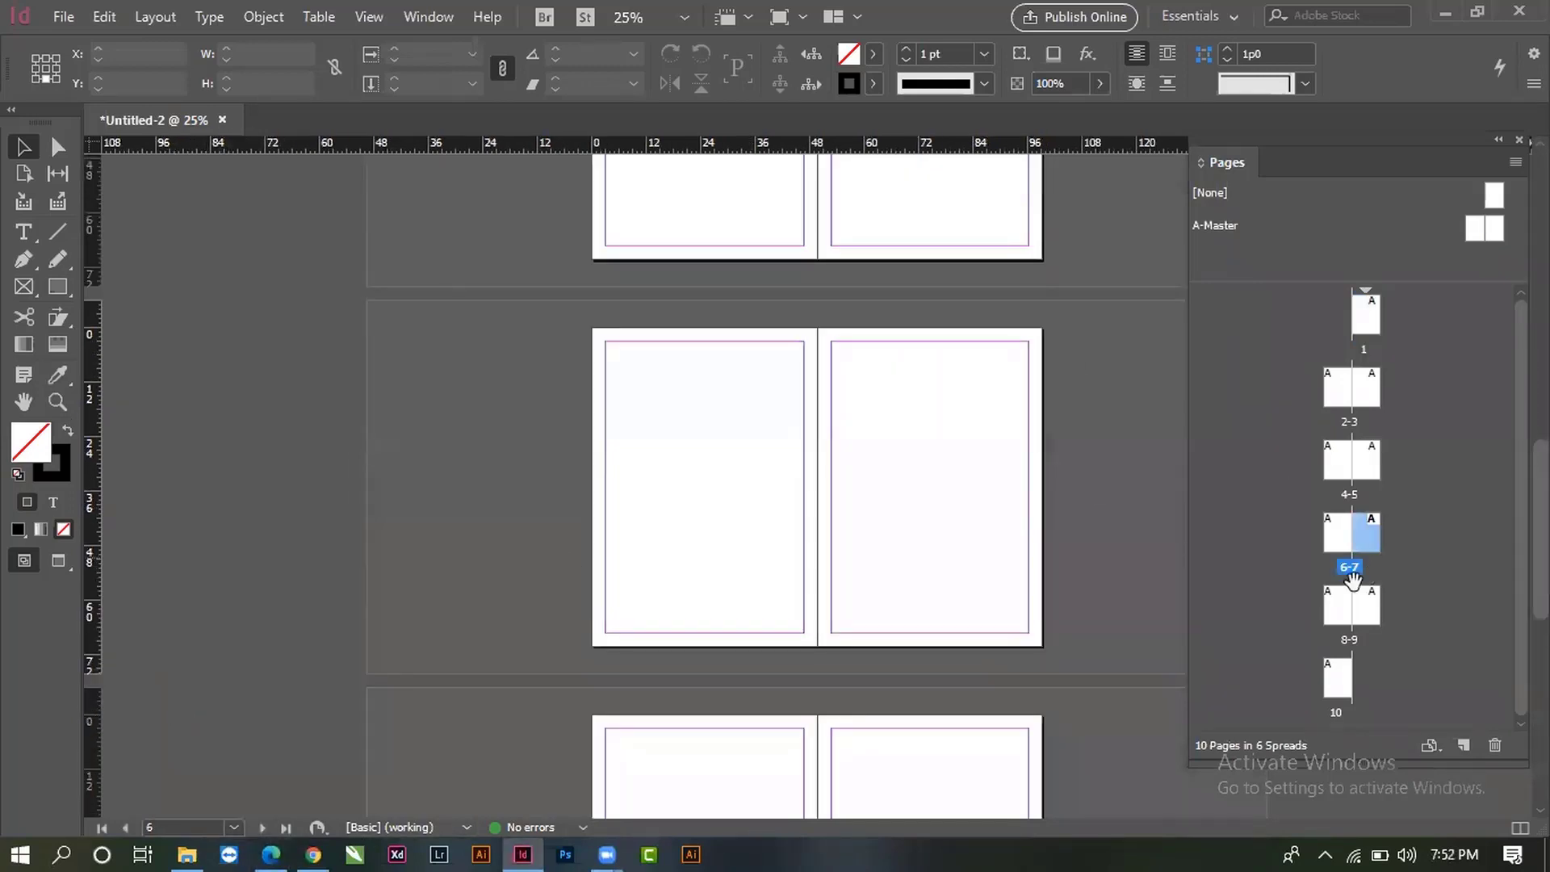
pyautogui.click(233, 829)
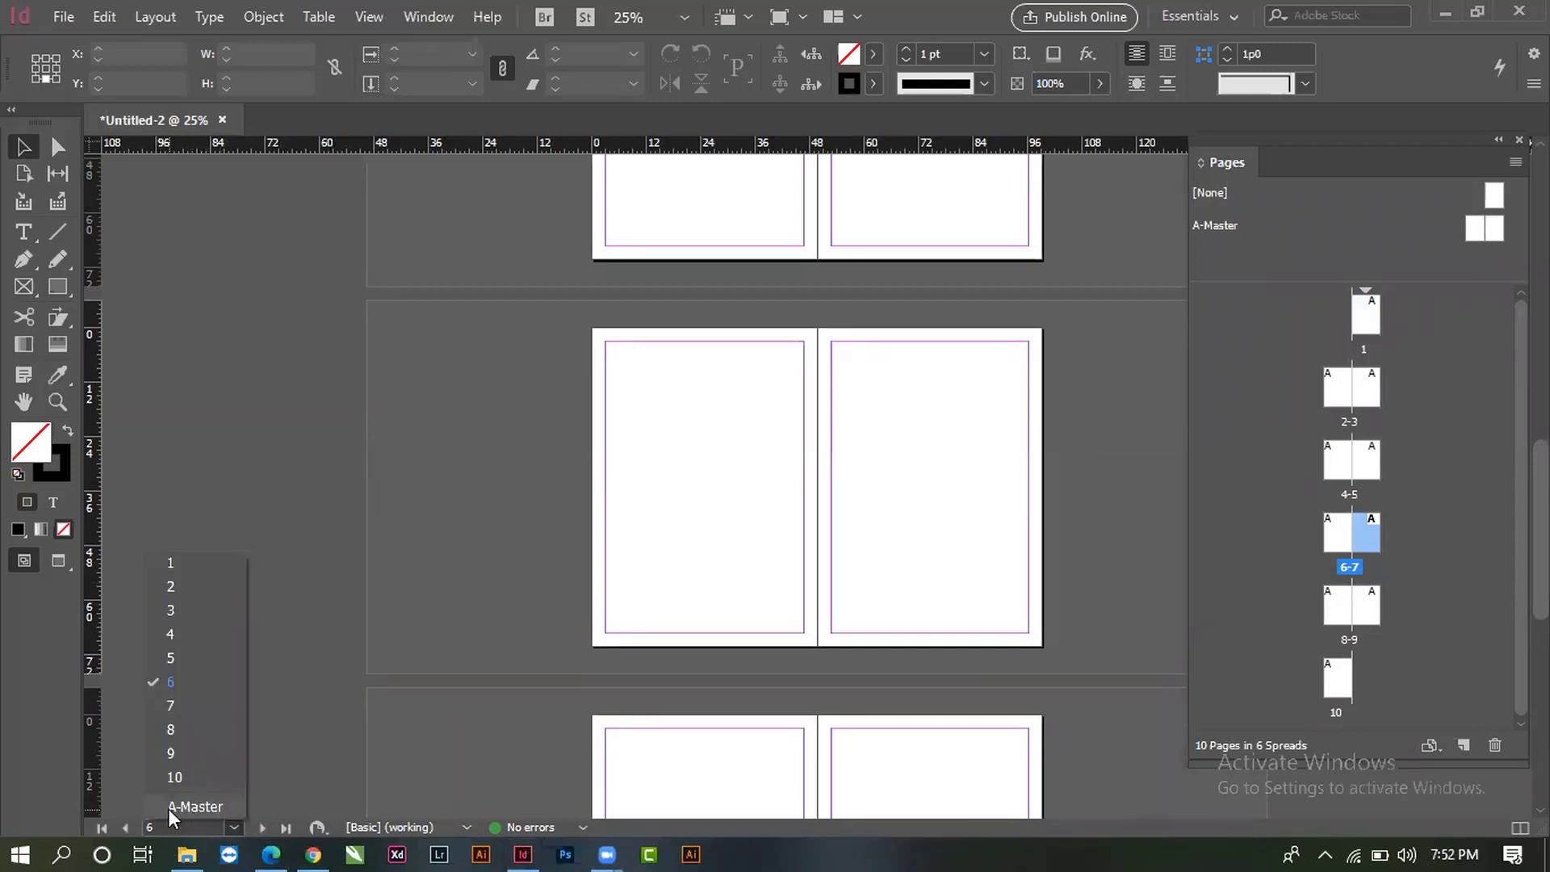
pyautogui.click(196, 807)
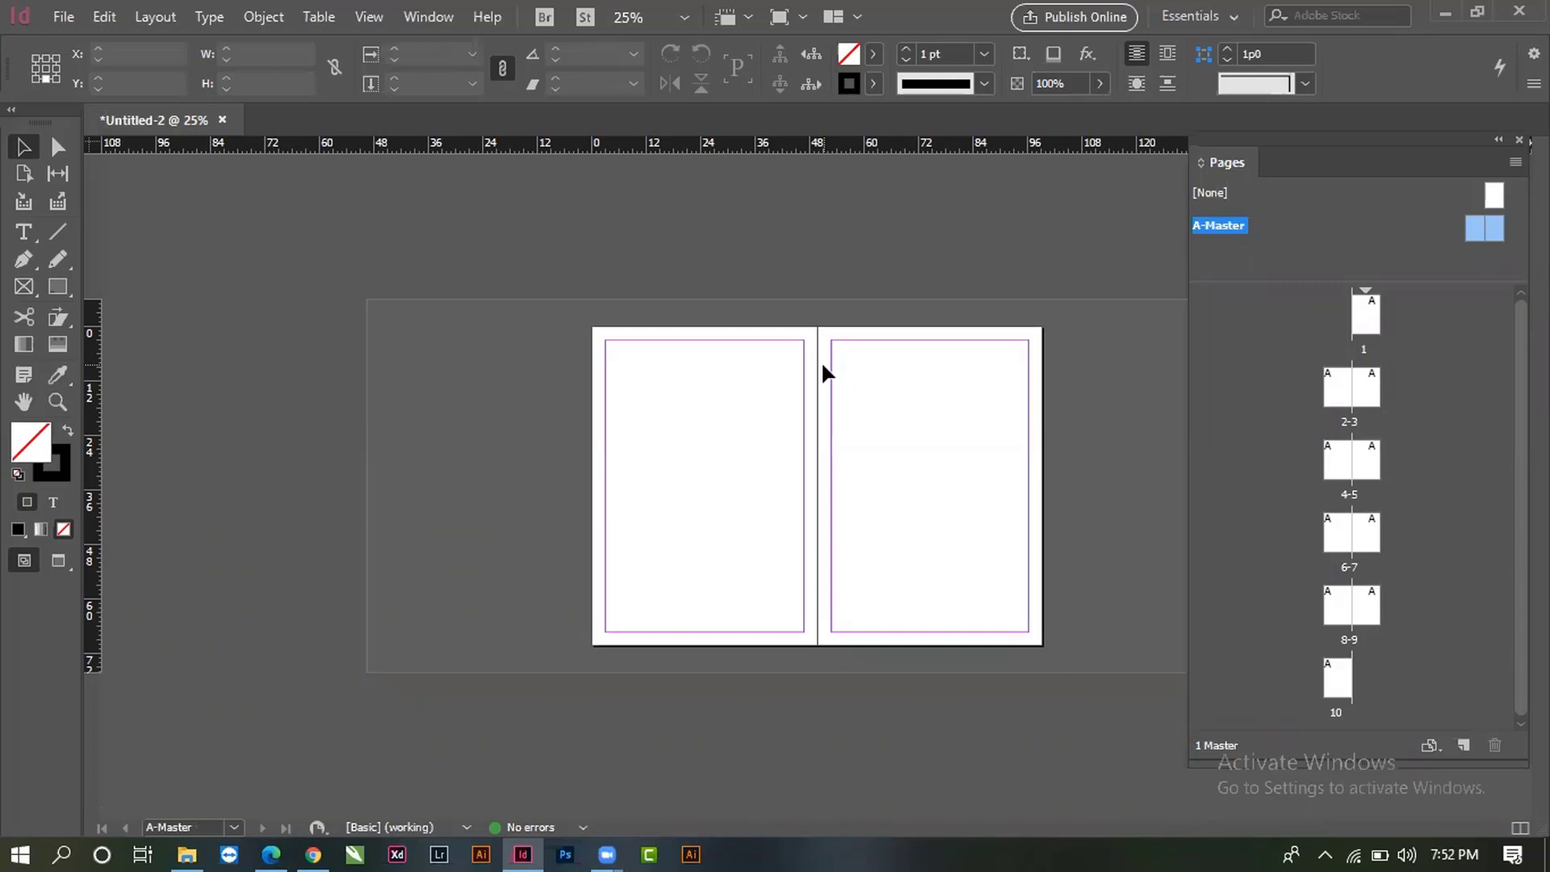
pyautogui.doubleClick(1338, 399)
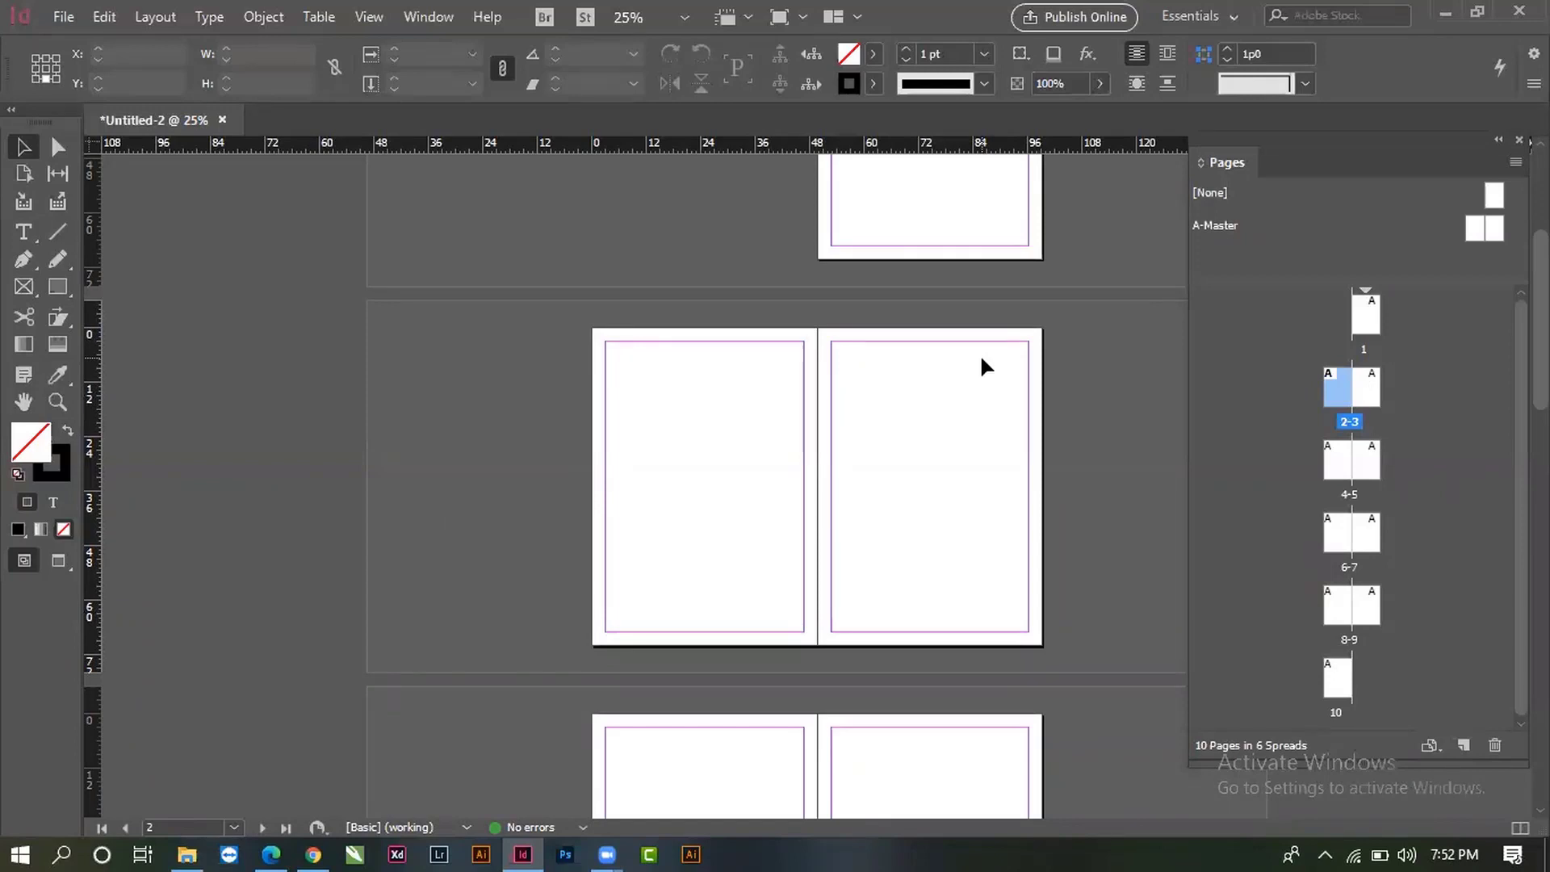
pyautogui.scroll(3, 1024, 476)
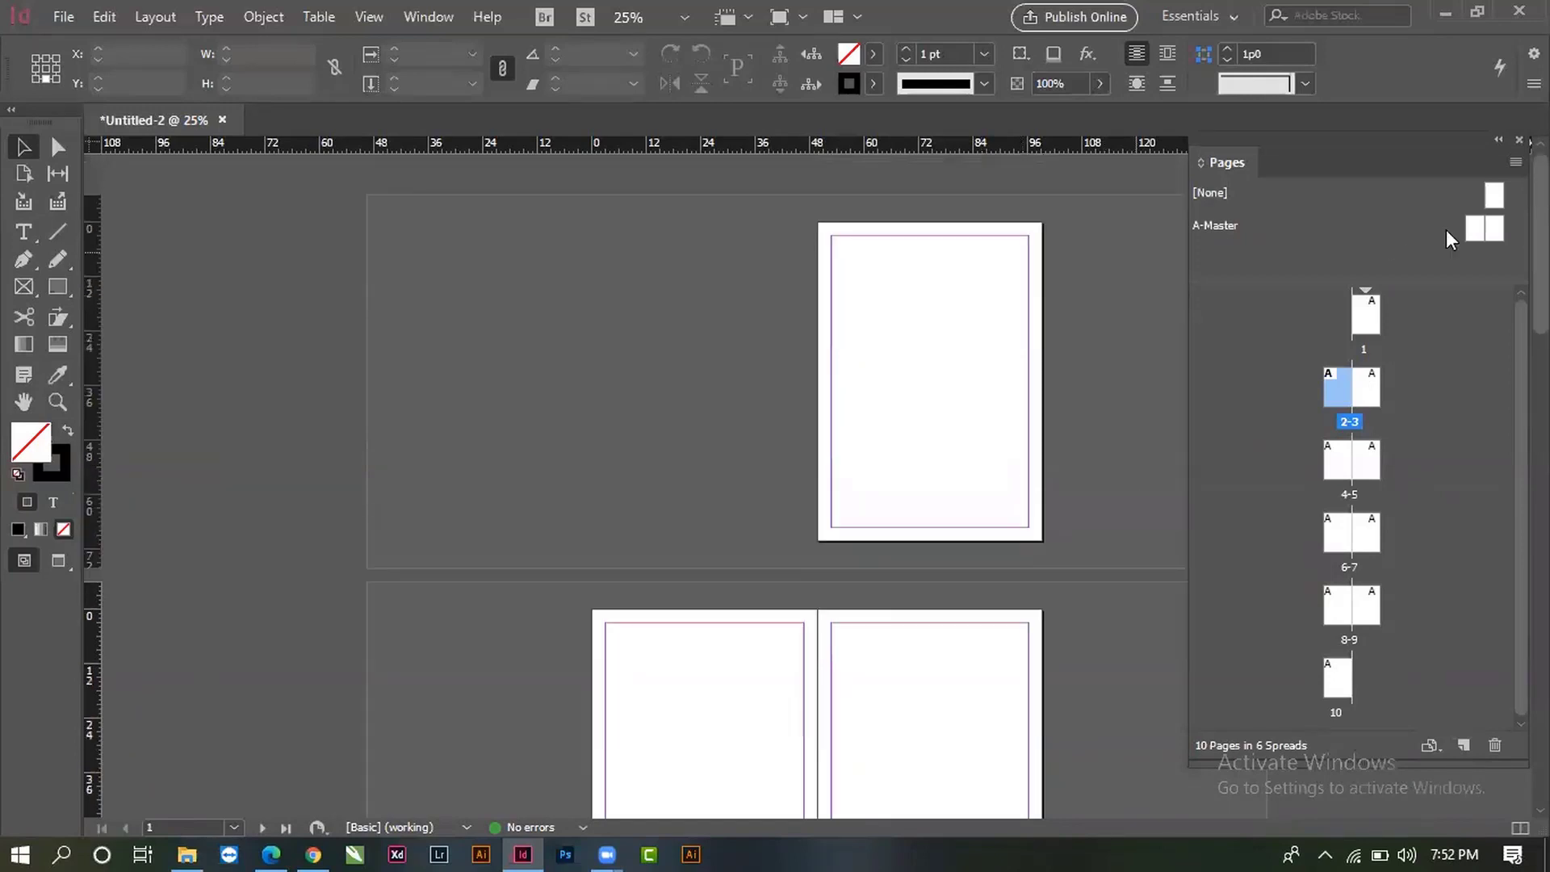
# - Draw a rectangle about 43p7 wide and 4p4 high along the top margin of the left A-Master page
pyautogui.doubleClick(1480, 230)
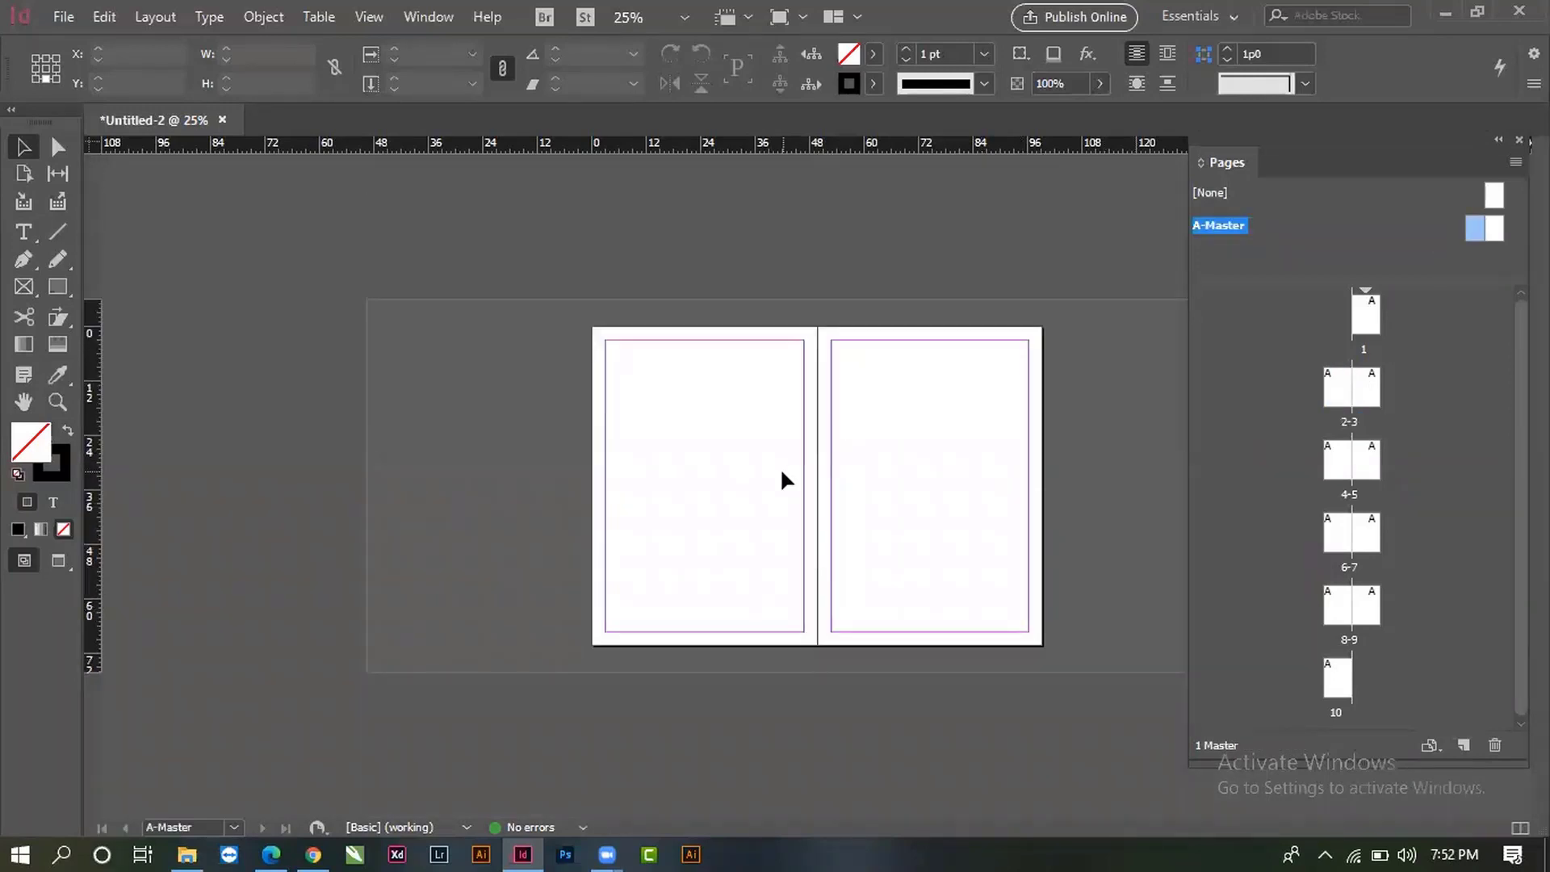
pyautogui.click(51, 288)
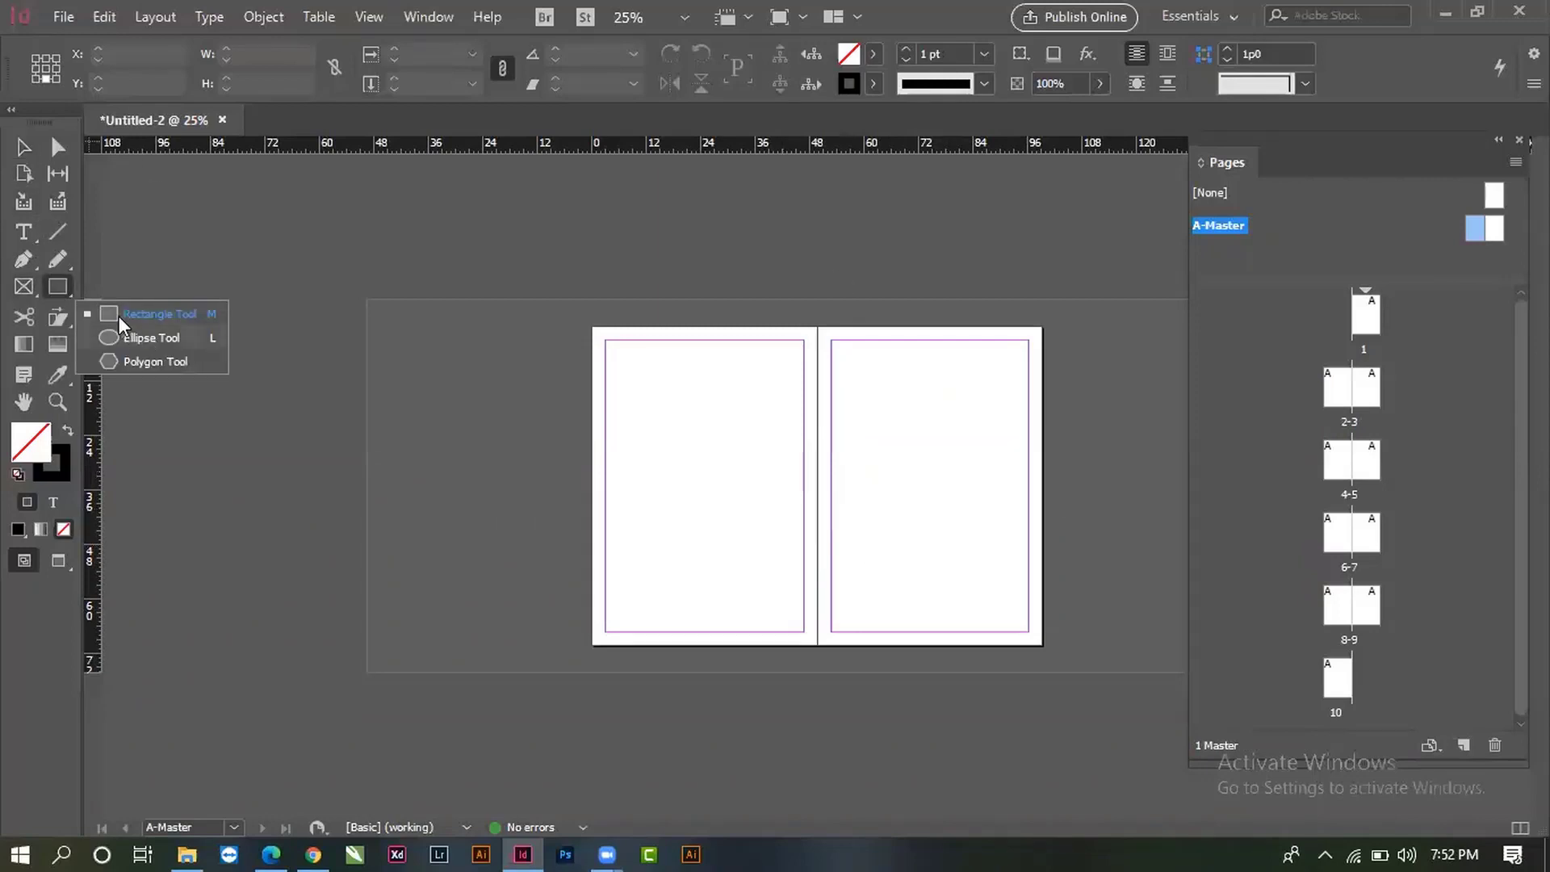
pyautogui.click(146, 311)
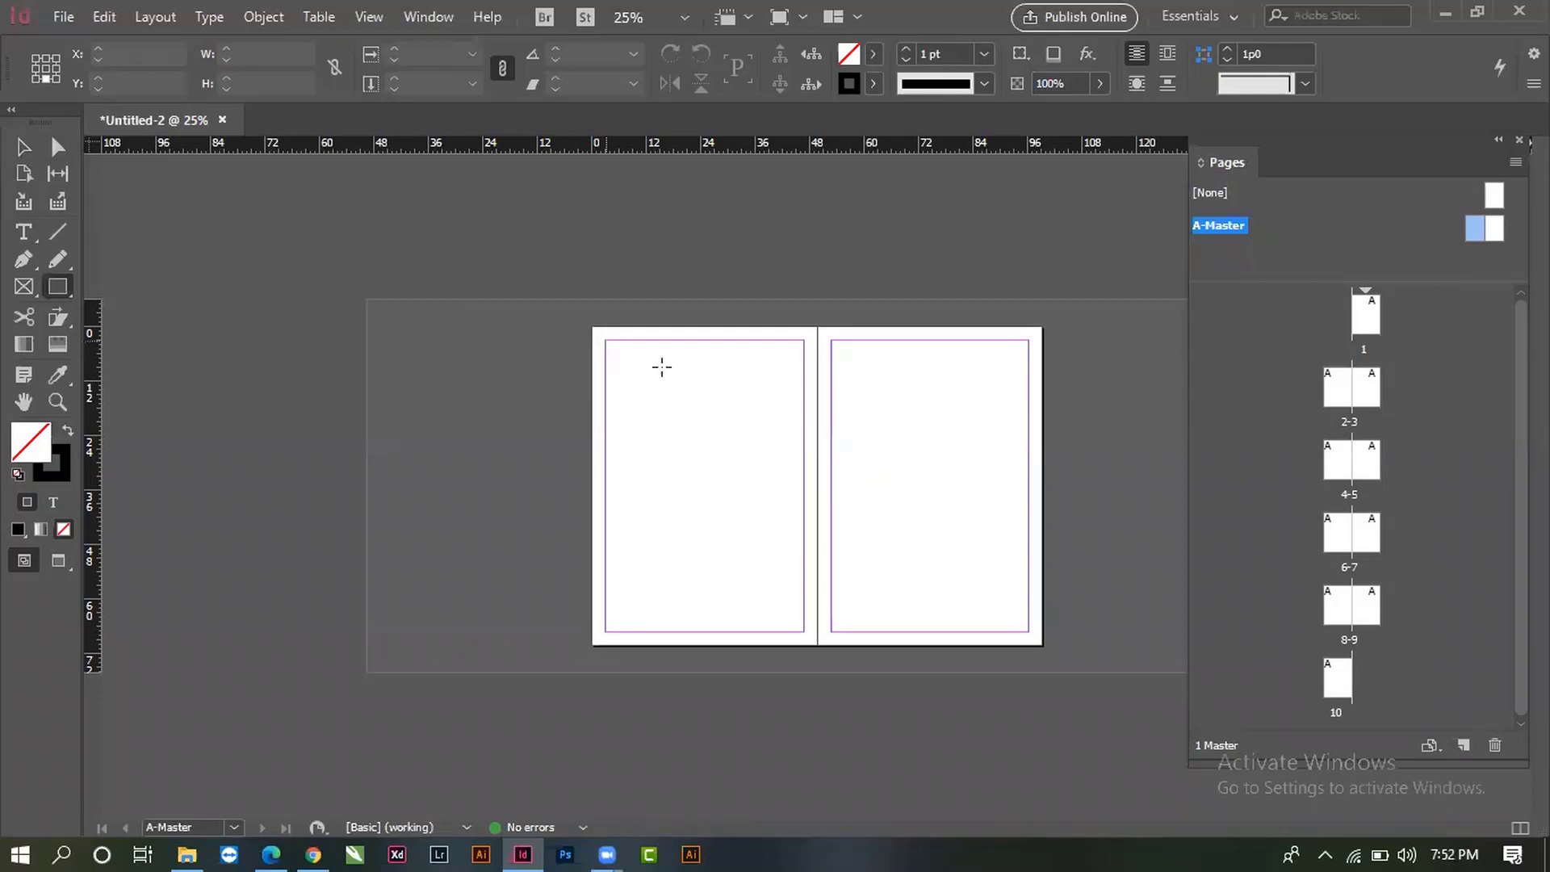
pyautogui.moveTo(605, 340); pyautogui.dragTo(804, 361)
pyautogui.click(23, 147)
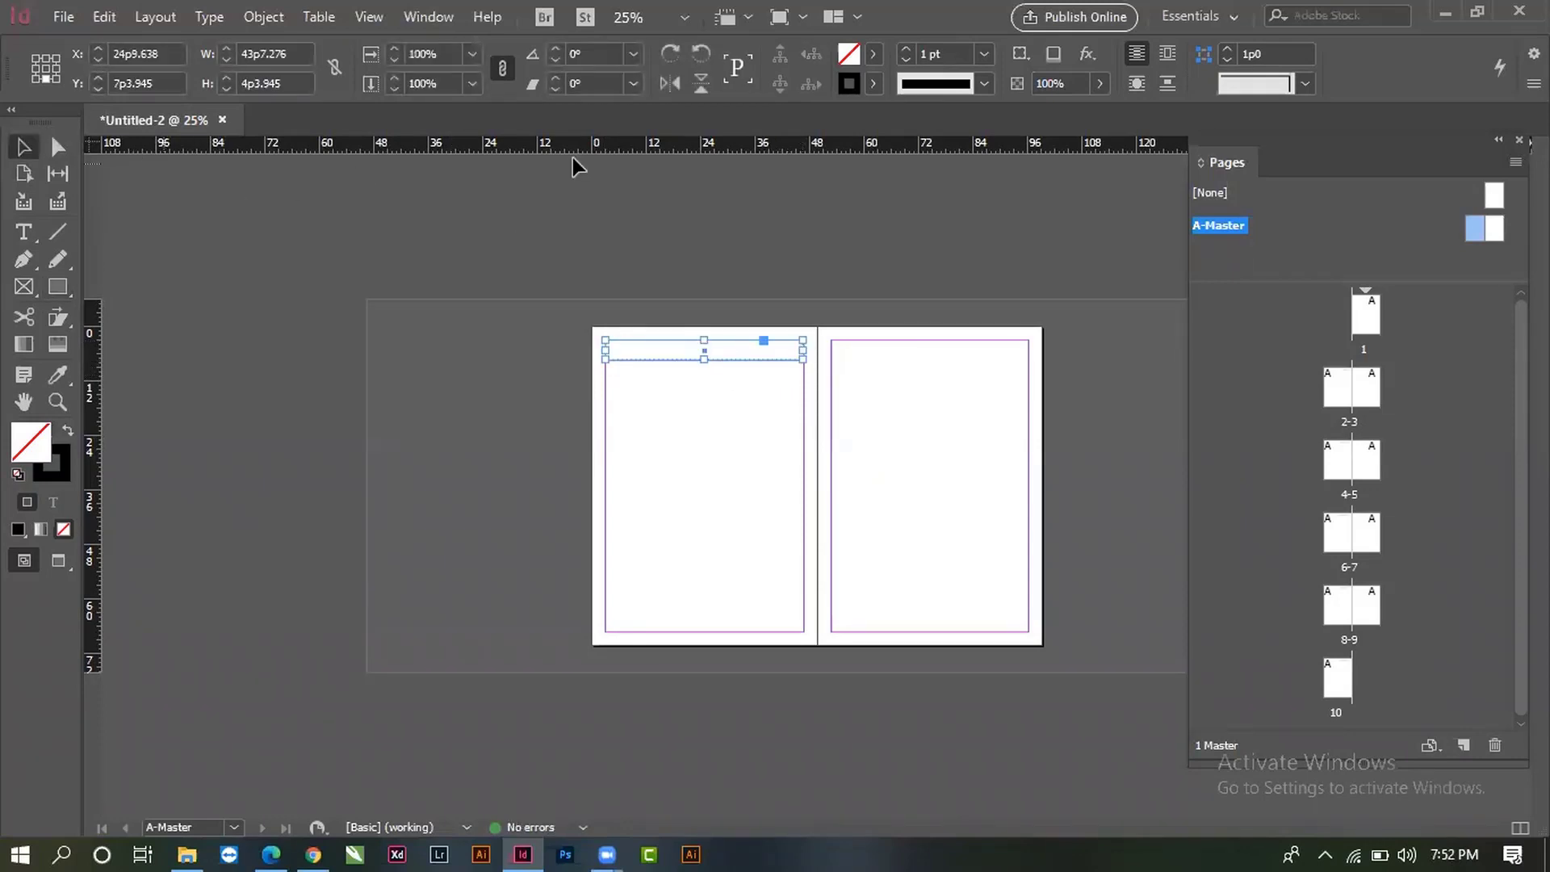
# - Fill the rectangle on the left A-Master page with the cyan swatch C=100 M=0 Y=0 K=0
pyautogui.click(875, 56)
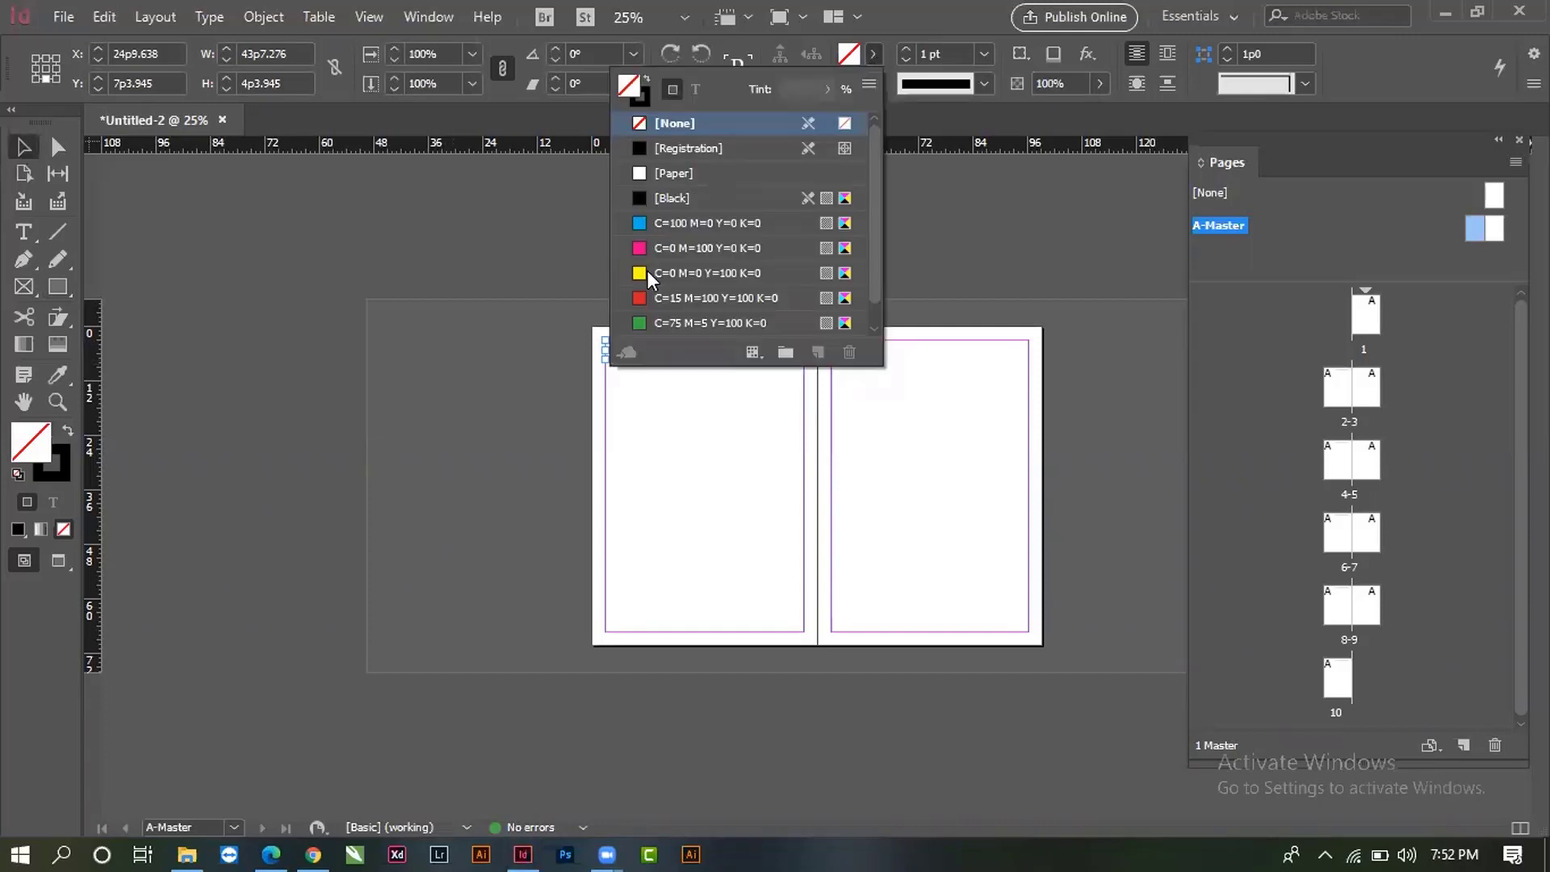
pyautogui.click(646, 223)
pyautogui.click(646, 223)
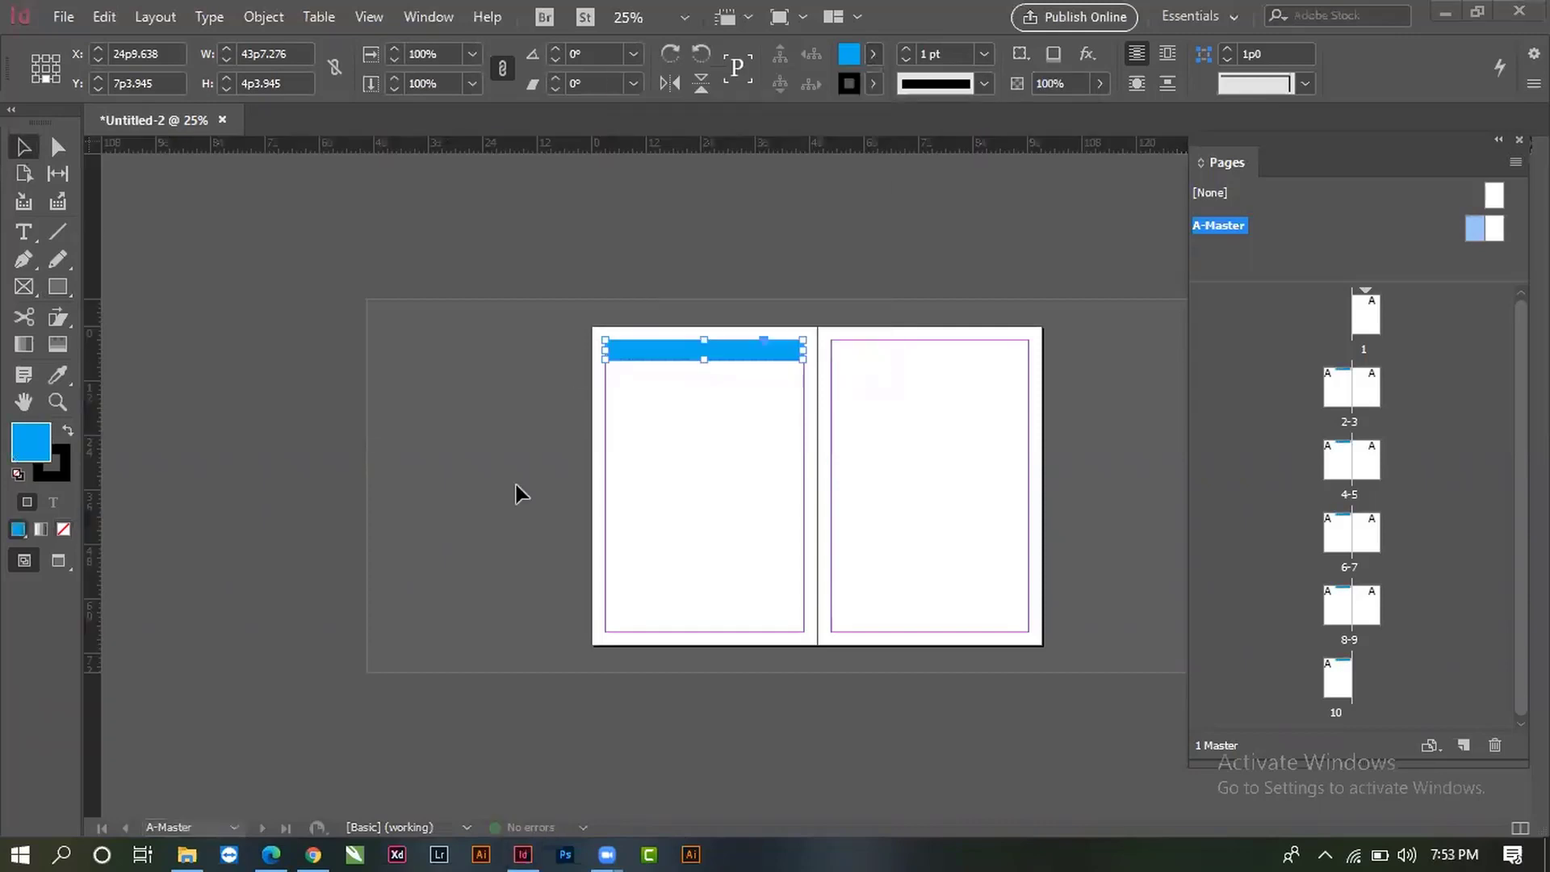
# - Duplicate the blue bar from the left A-Master page onto the right A-Master page, aligned with its top margin
pyautogui.click(1005, 499)
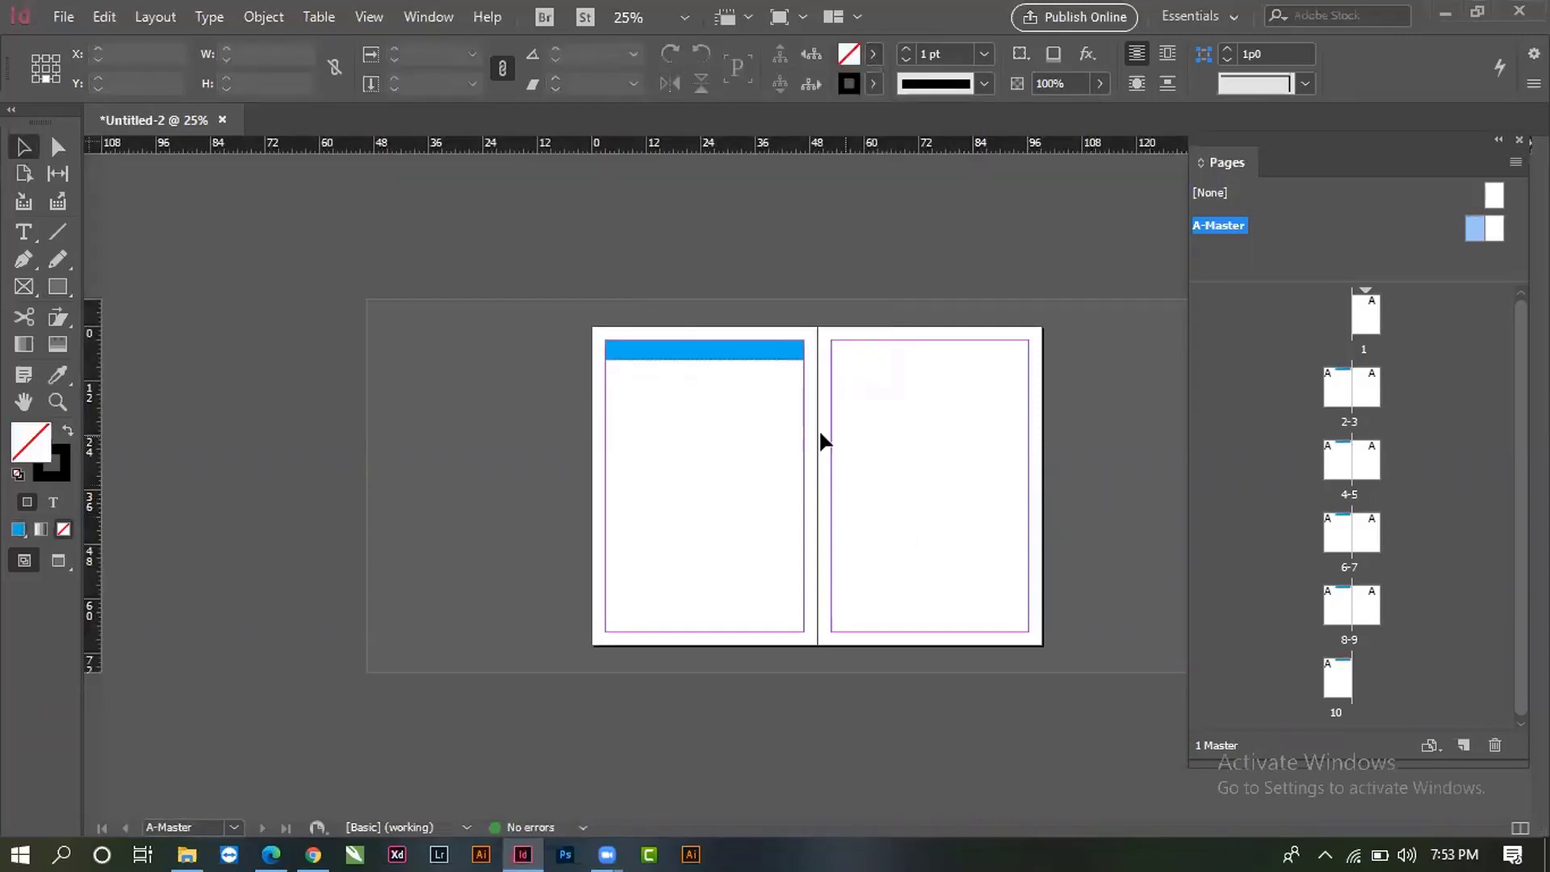
pyautogui.click(685, 355)
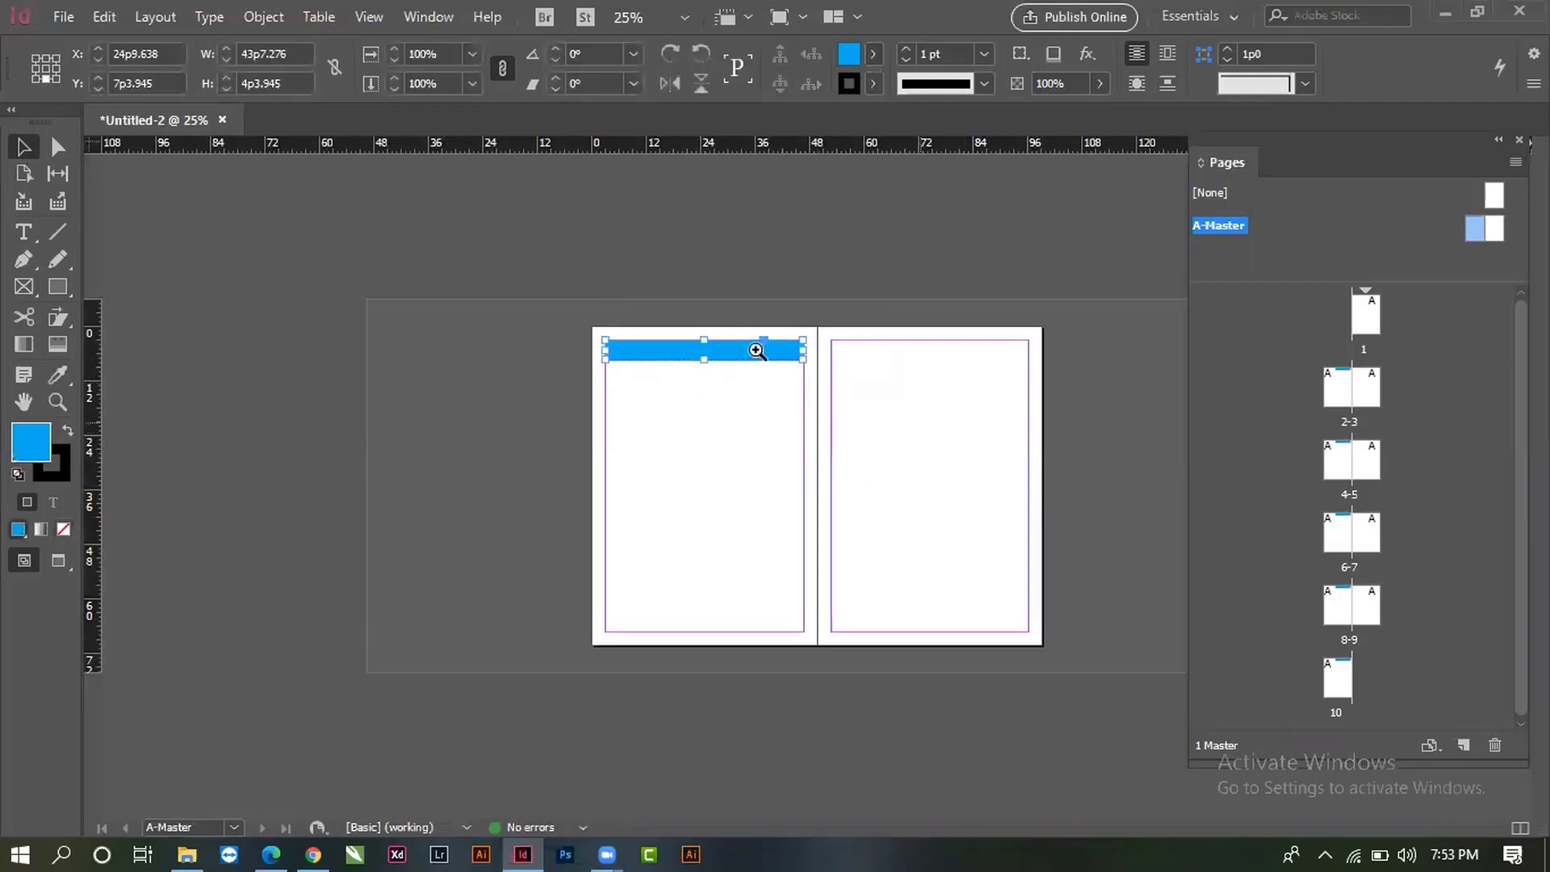
pyautogui.moveTo(759, 332); pyautogui.dragTo(1211, 608)
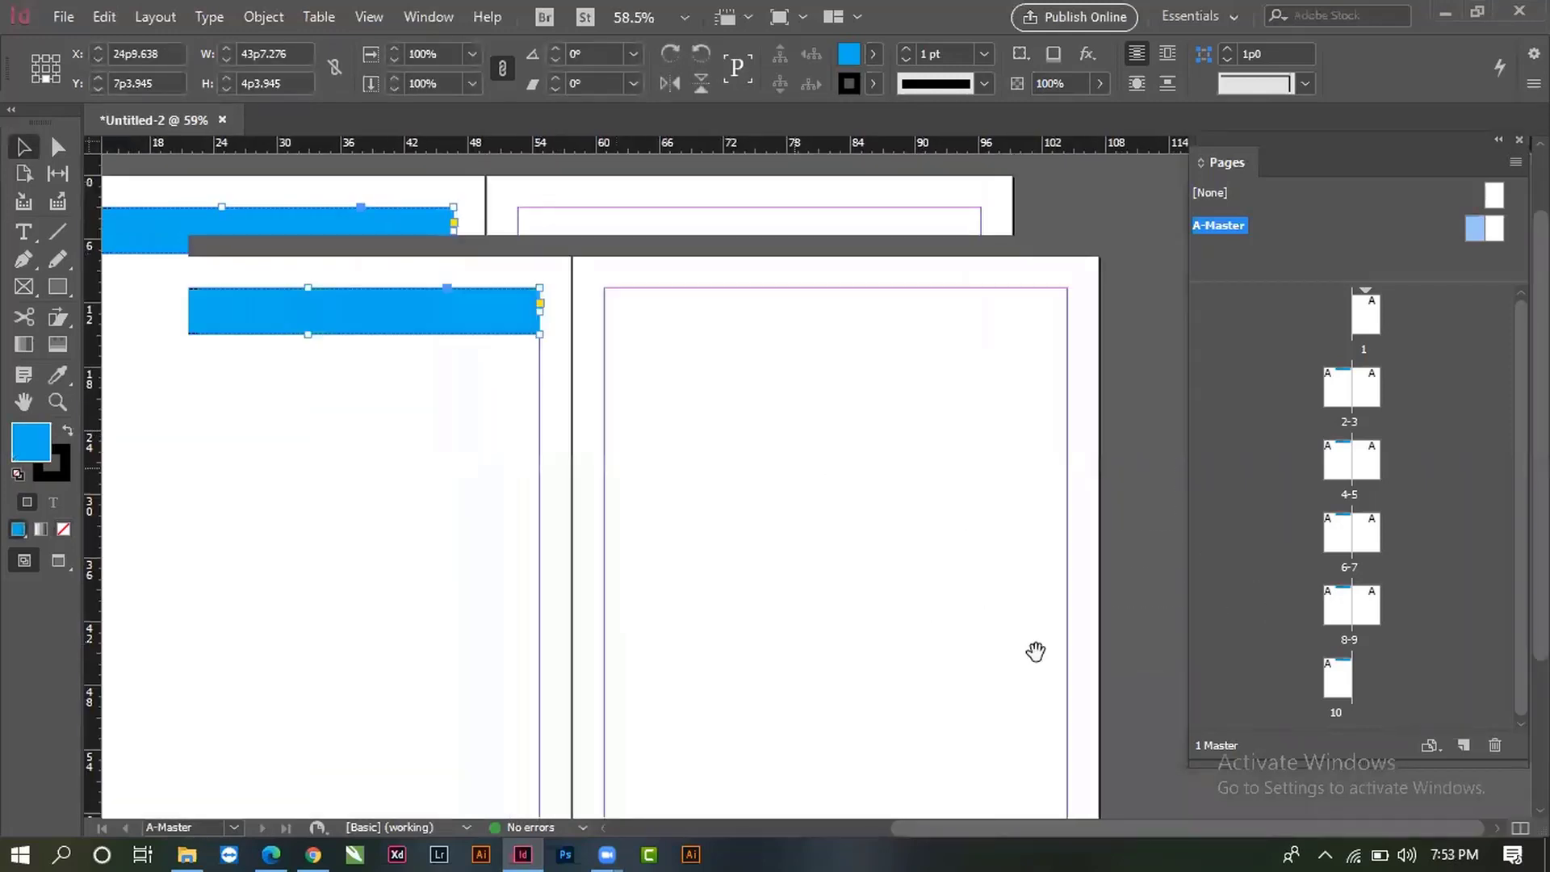
pyautogui.moveTo(834, 648); pyautogui.dragTo(790, 652)
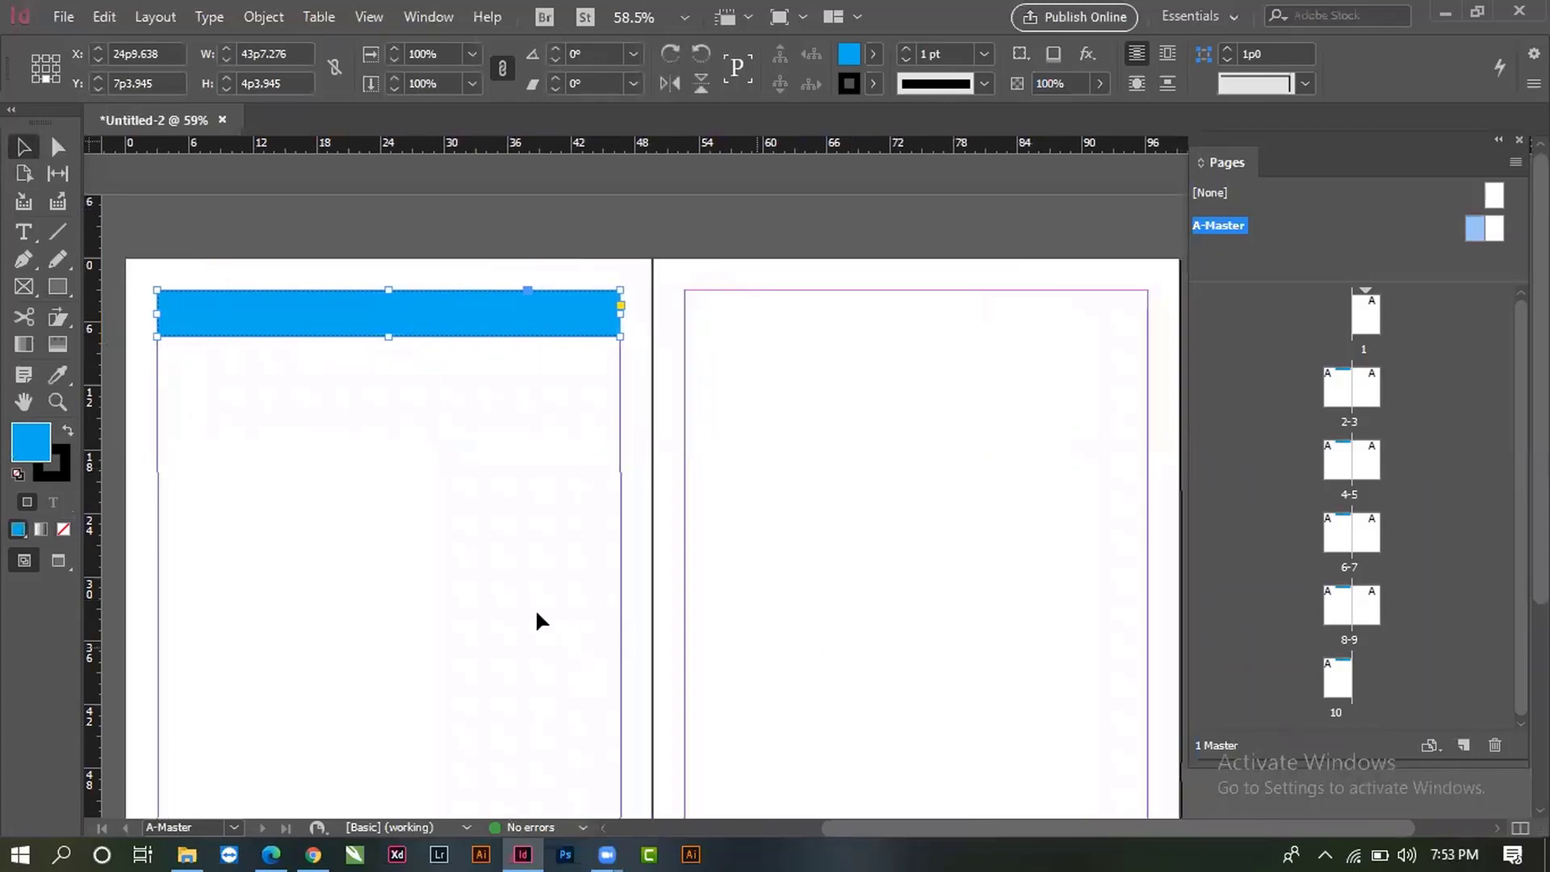
pyautogui.click(523, 550)
pyautogui.moveTo(523, 546); pyautogui.dragTo(463, 263)
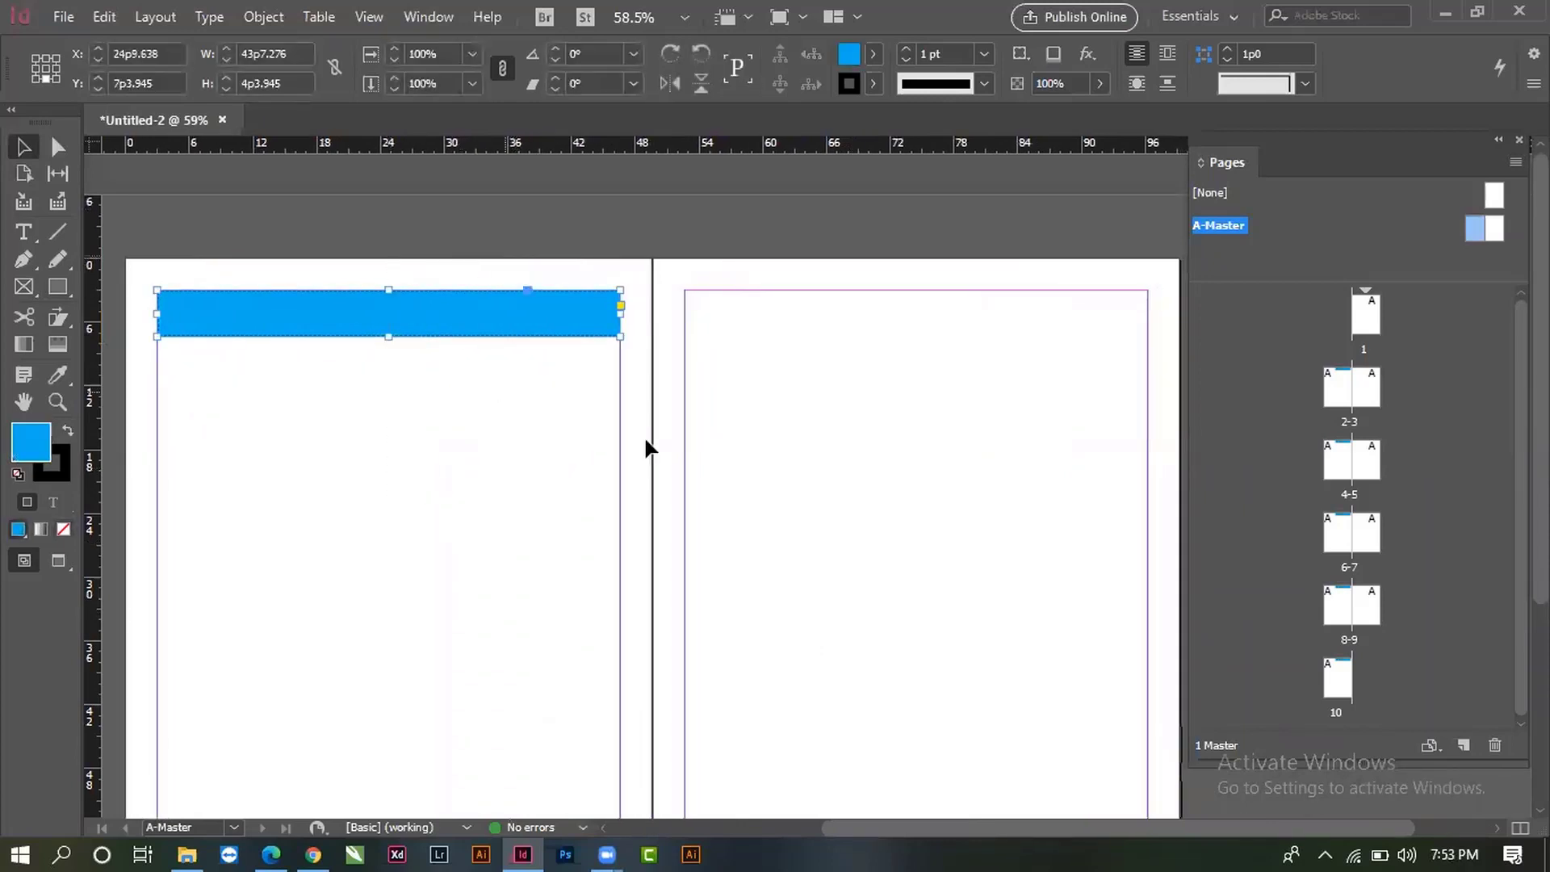
pyautogui.moveTo(270, 318); pyautogui.dragTo(795, 377)
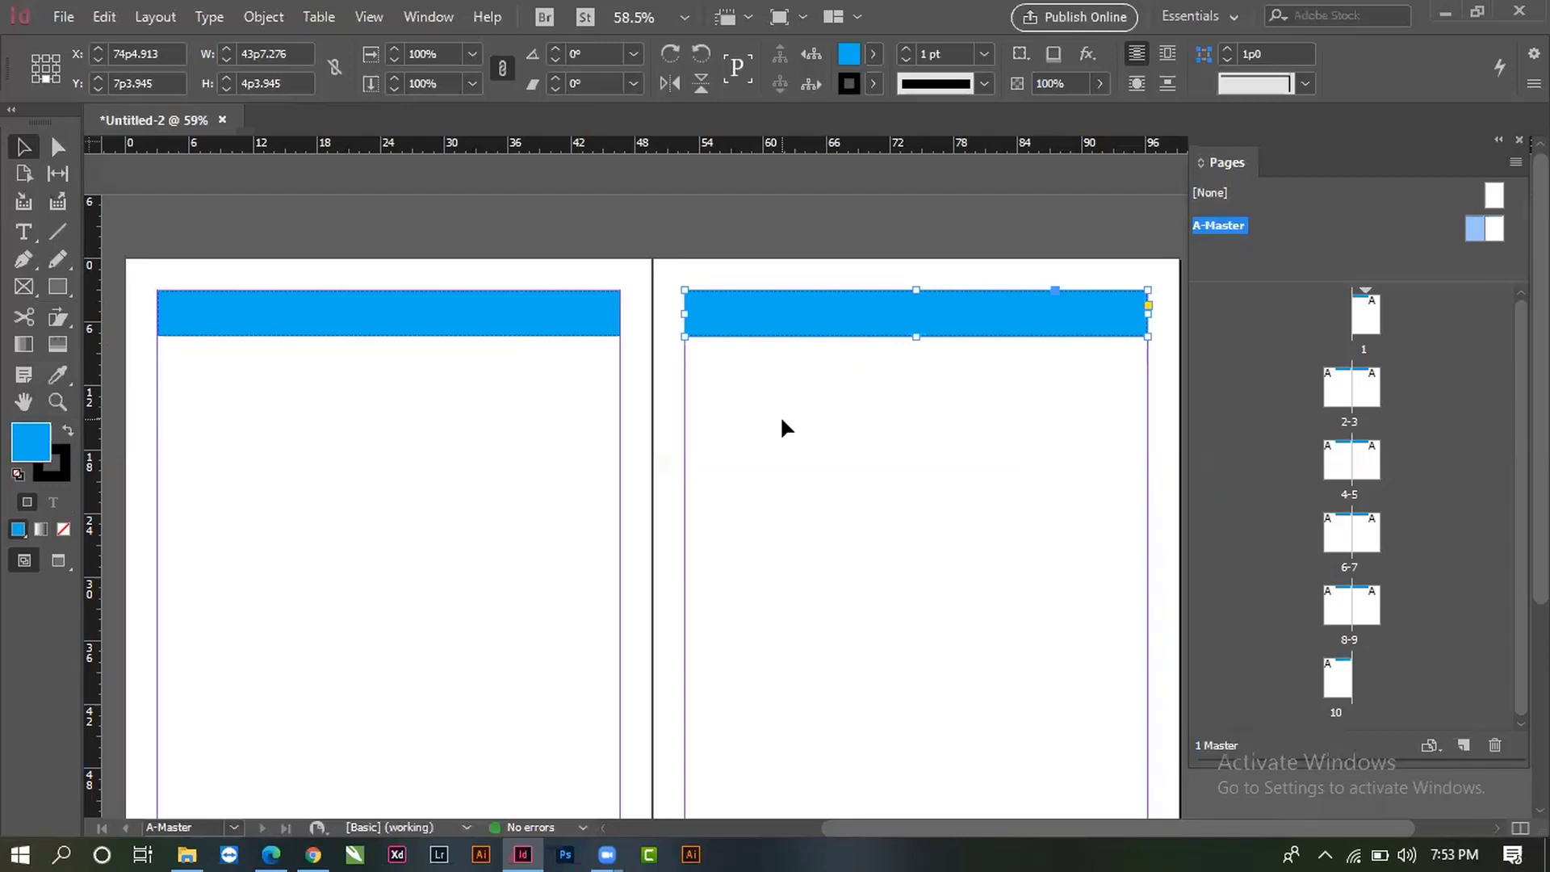
pyautogui.click(855, 543)
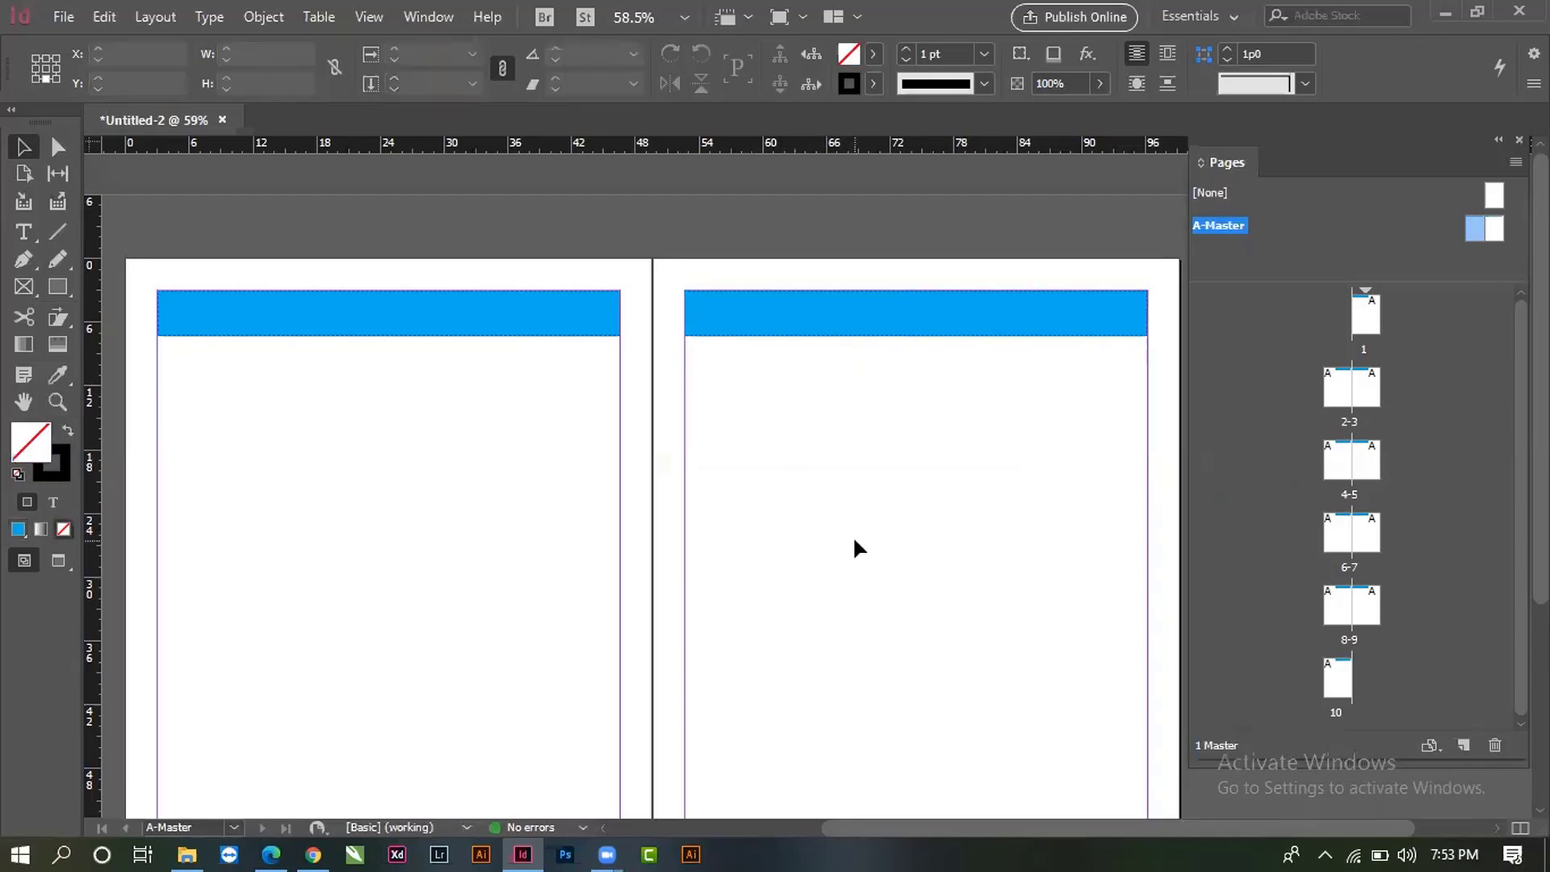
# - Display page 1 and look through all the document spreads to check the blue header bars from A-Master
pyautogui.hscroll(1, 844, 570)
pyautogui.scroll(-1, 766, 447)
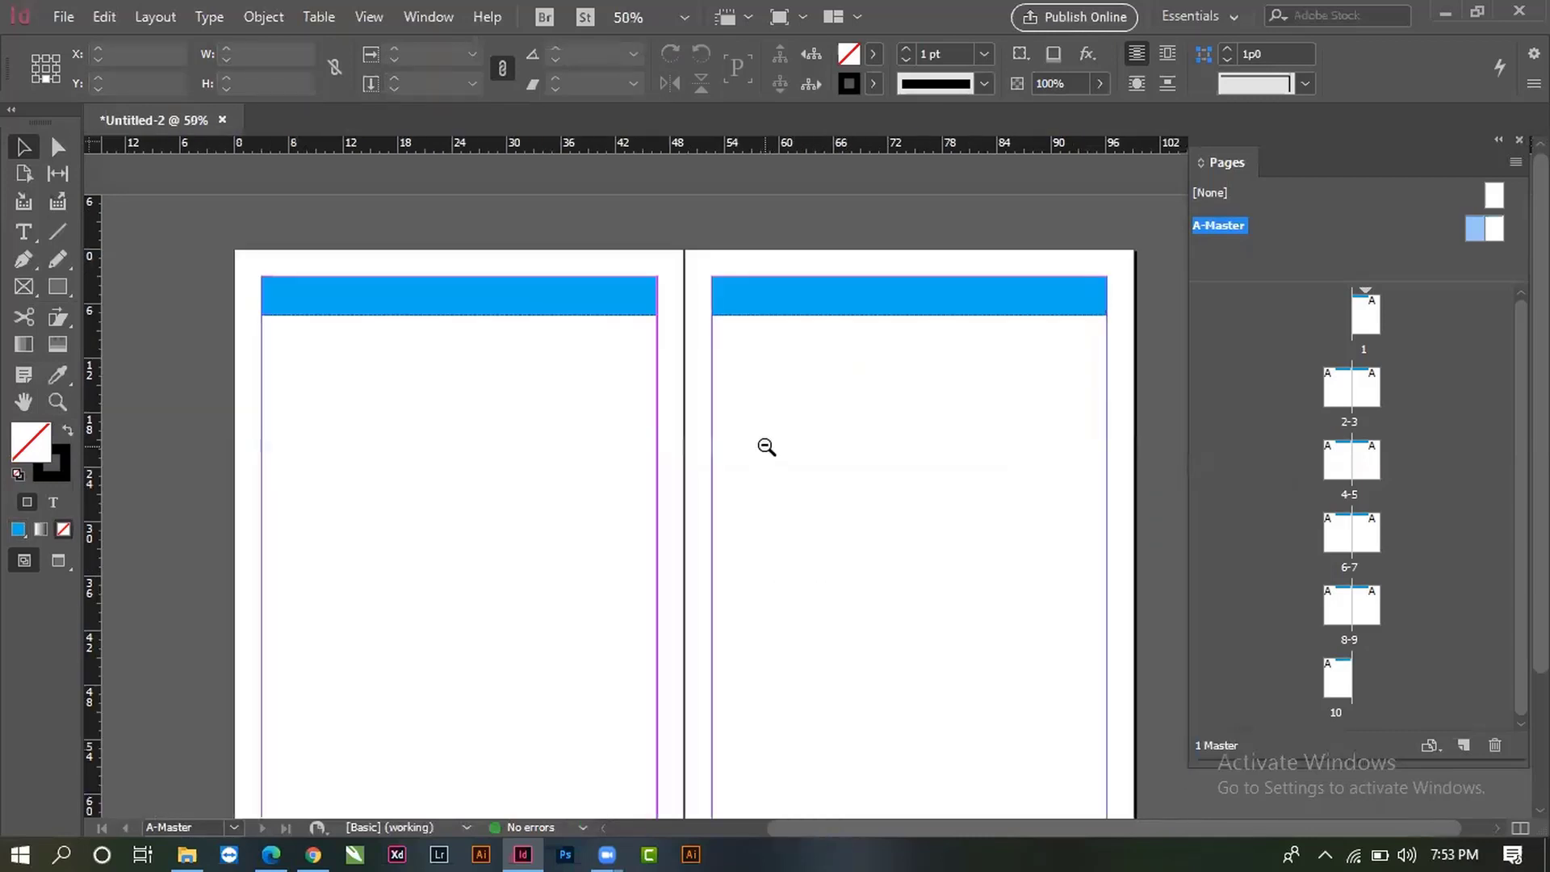
pyautogui.scroll(-2, 766, 447)
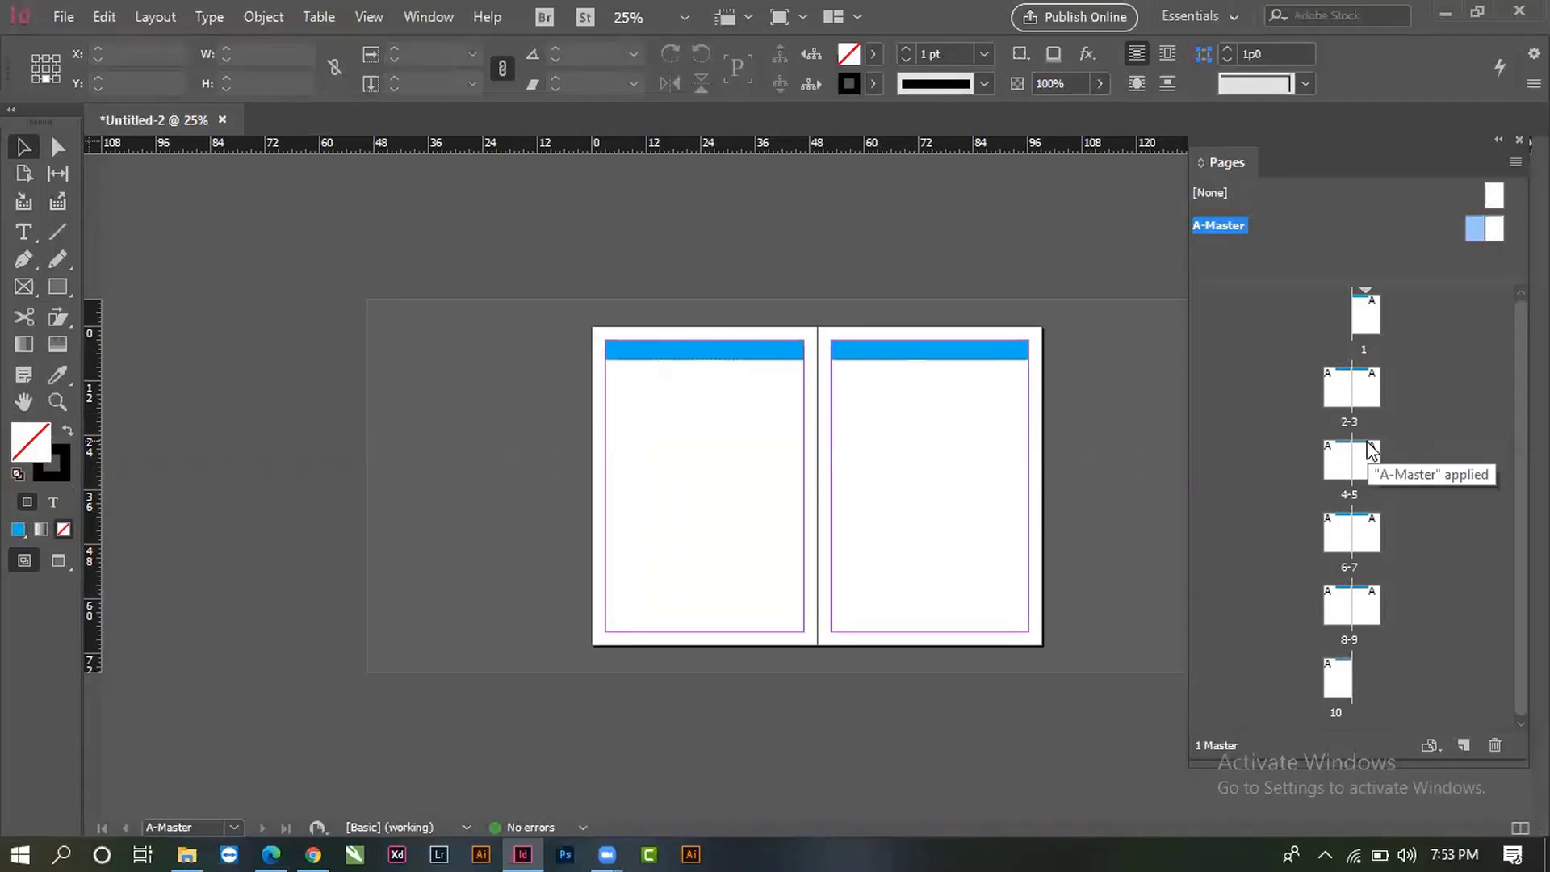
pyautogui.doubleClick(1364, 320)
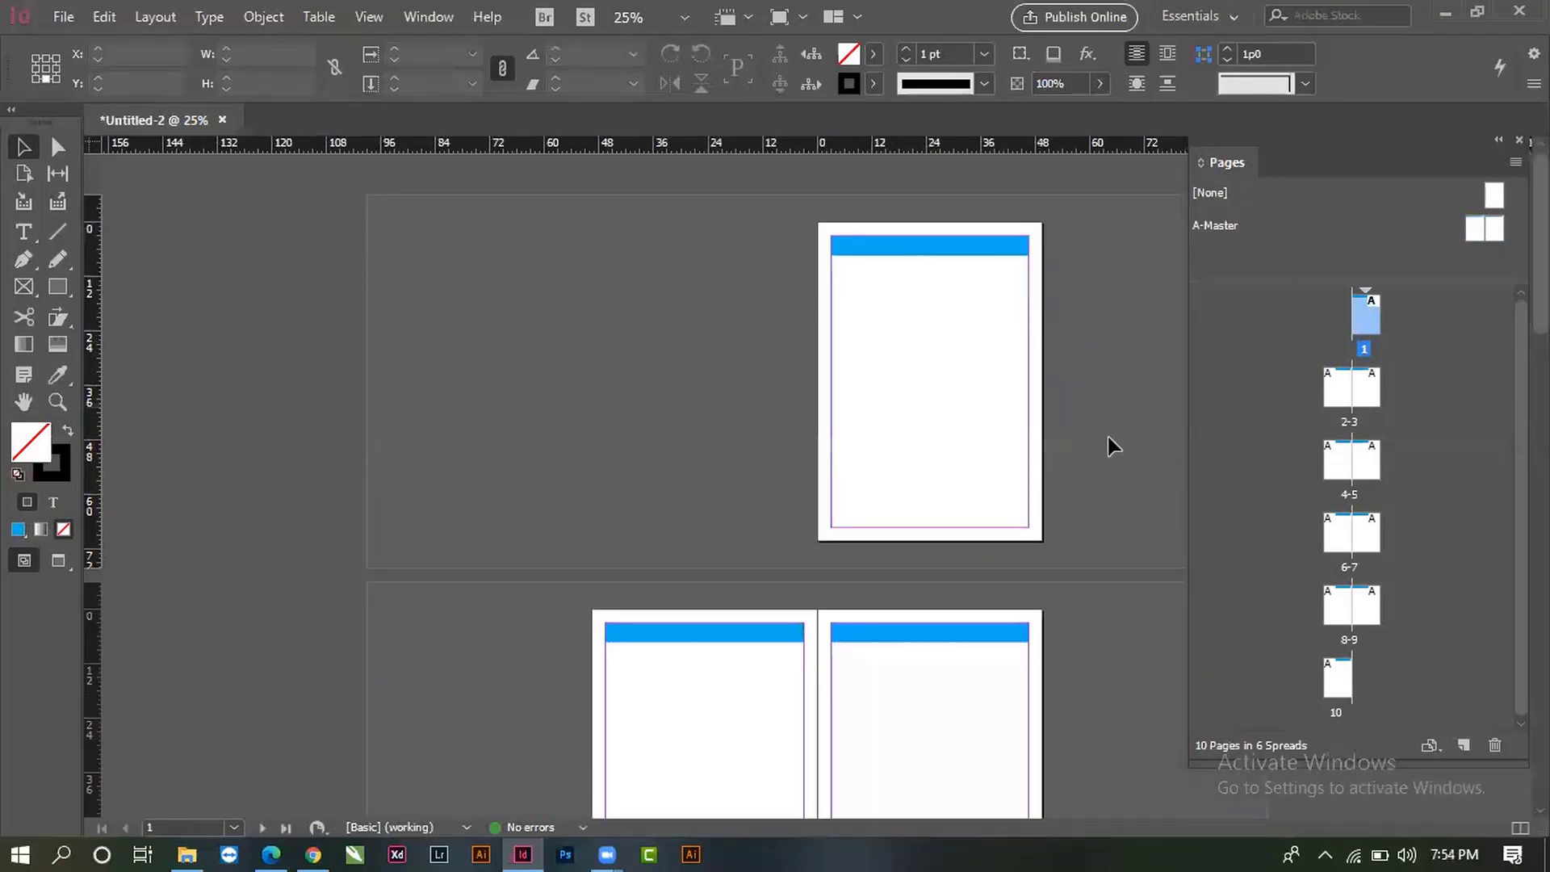
pyautogui.scroll(-6, 1078, 435)
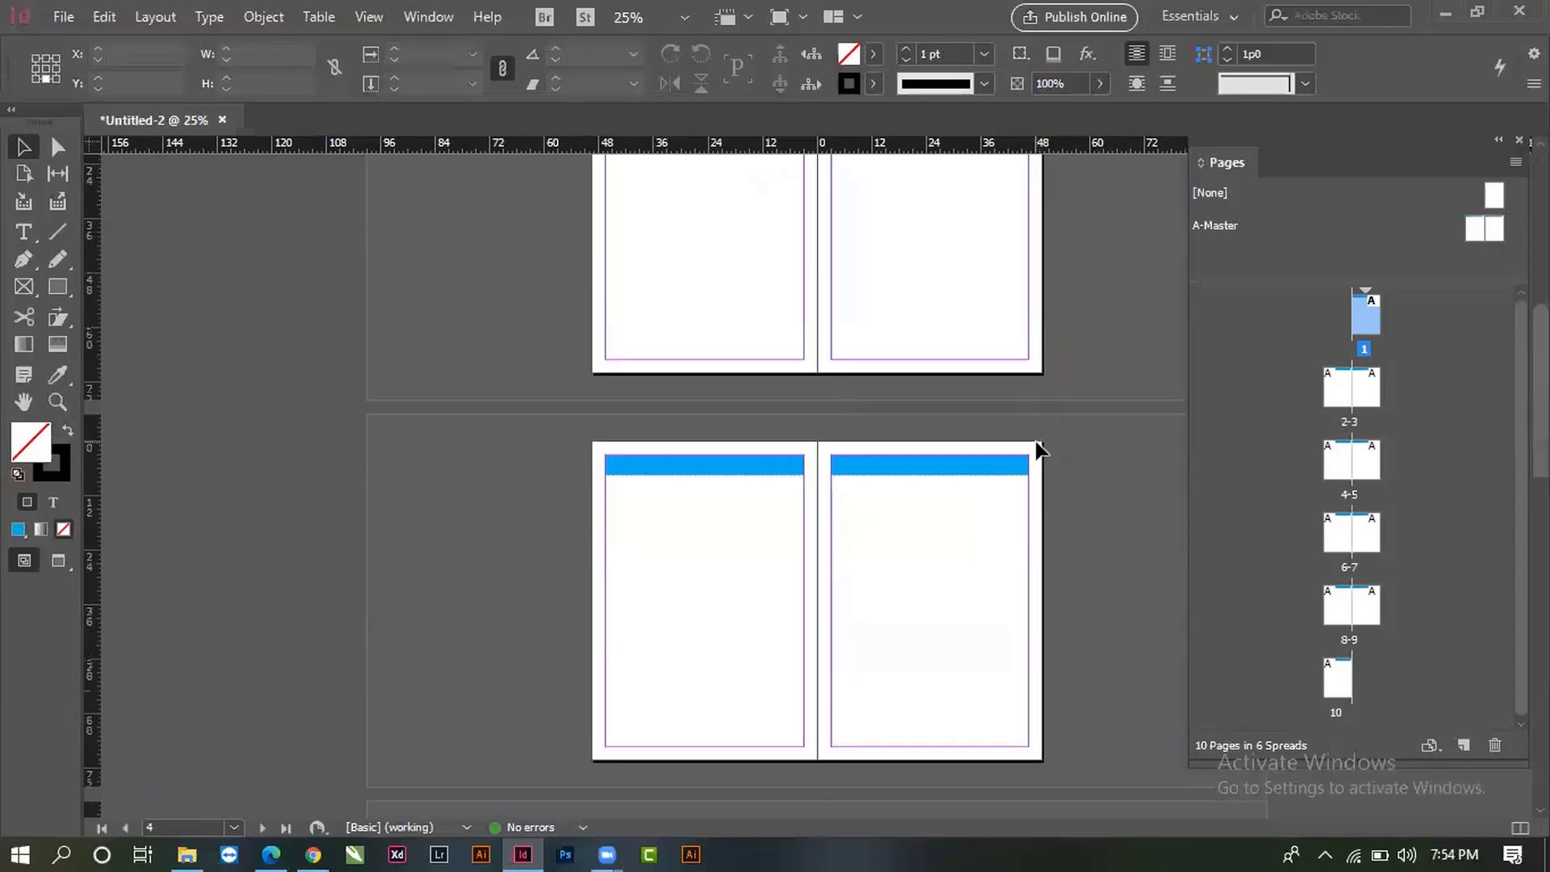
pyautogui.scroll(-10, 1037, 451)
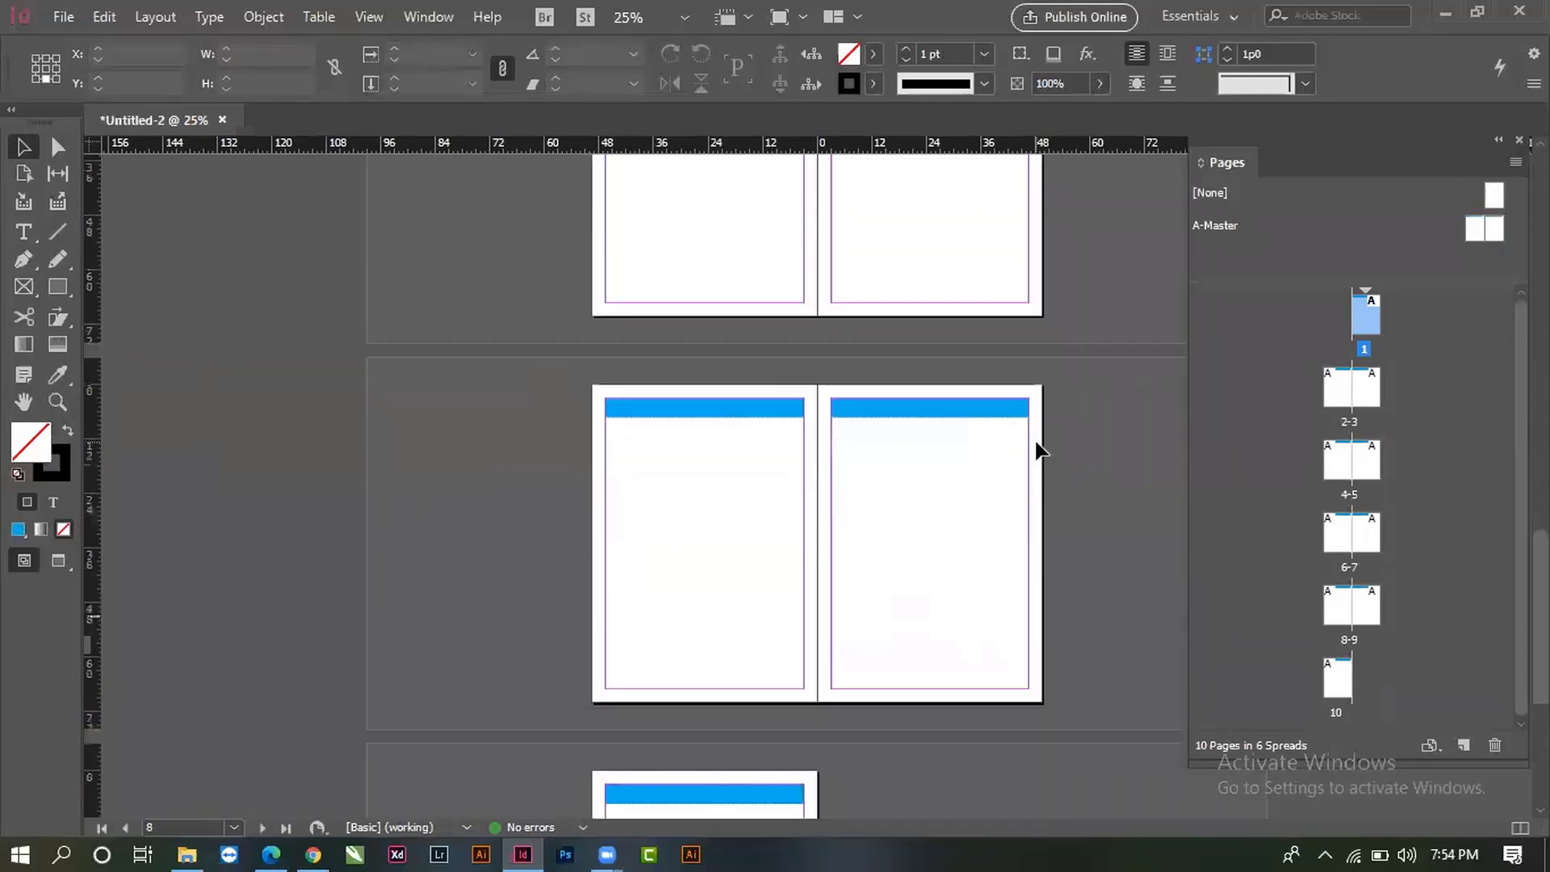
pyautogui.scroll(-1, 1038, 452)
pyautogui.scroll(8, 1037, 460)
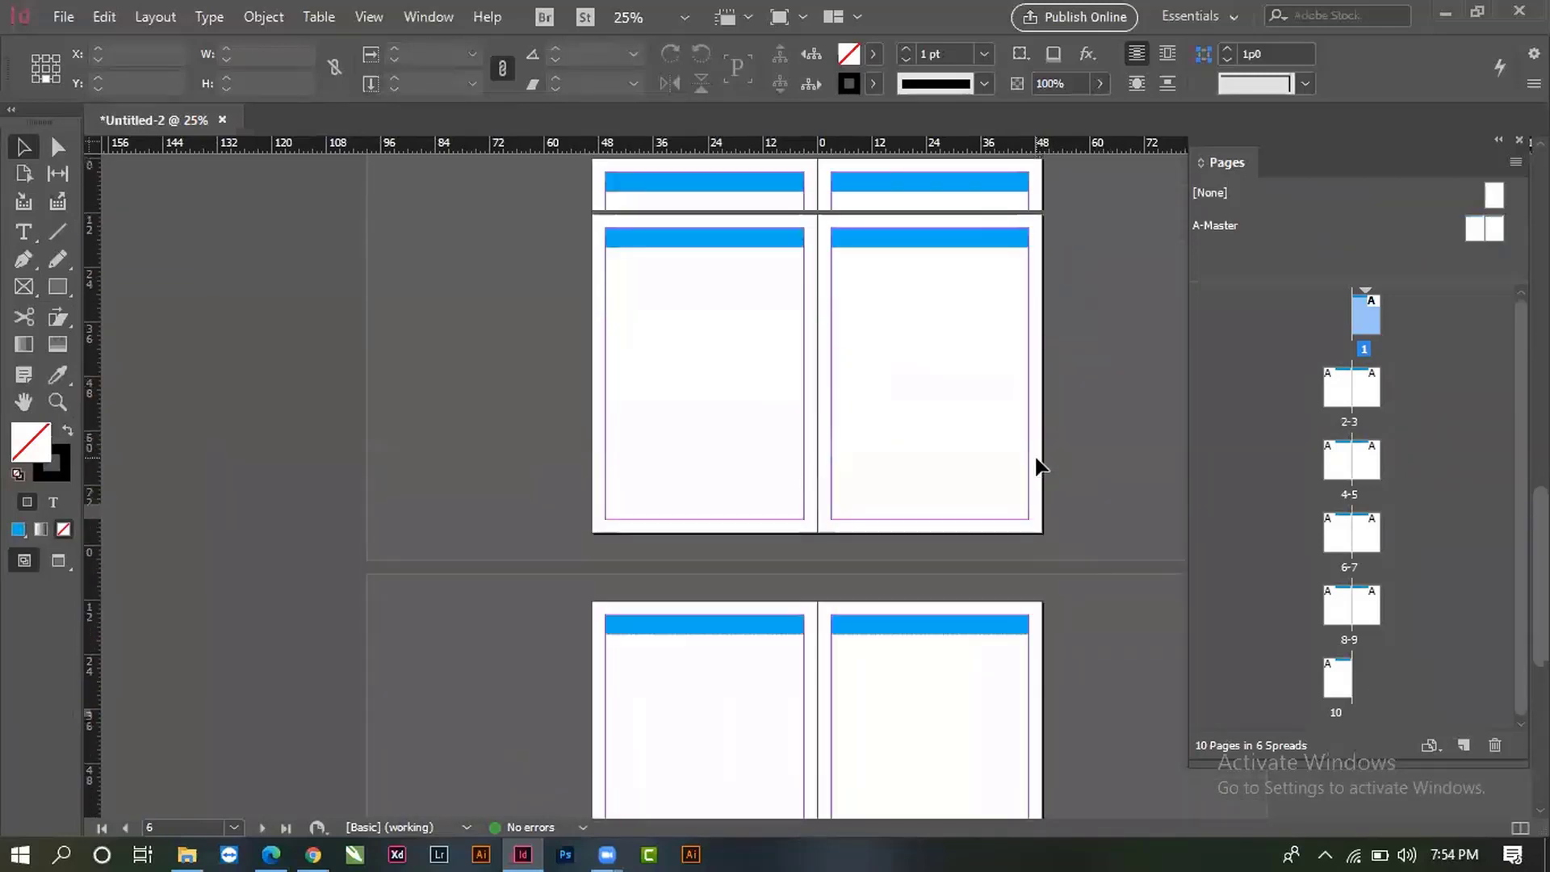
pyautogui.scroll(10, 1040, 466)
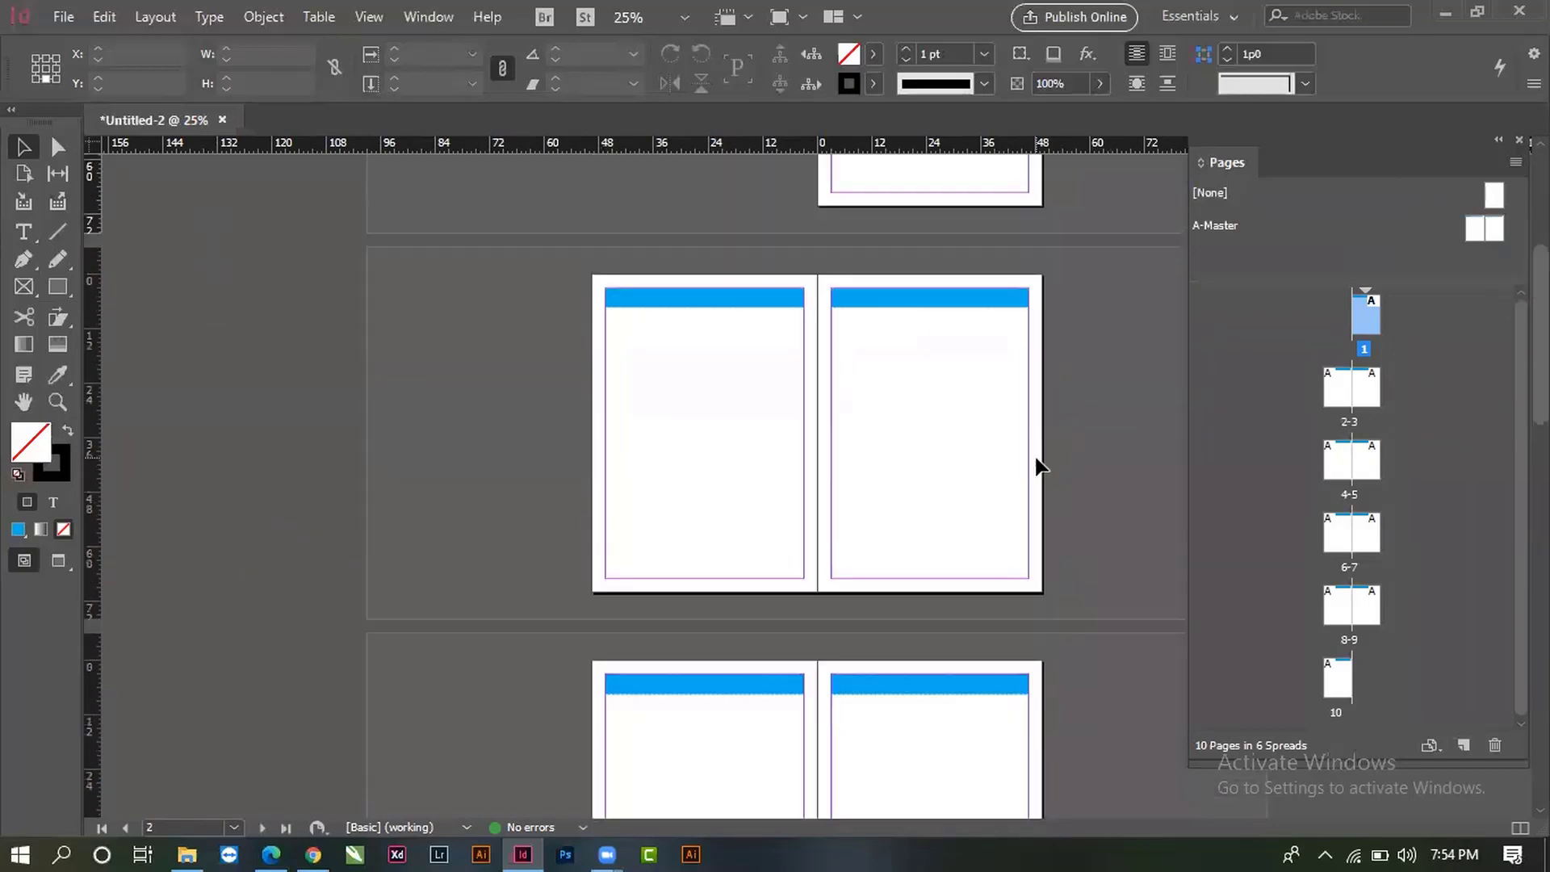
pyautogui.scroll(2, 1040, 466)
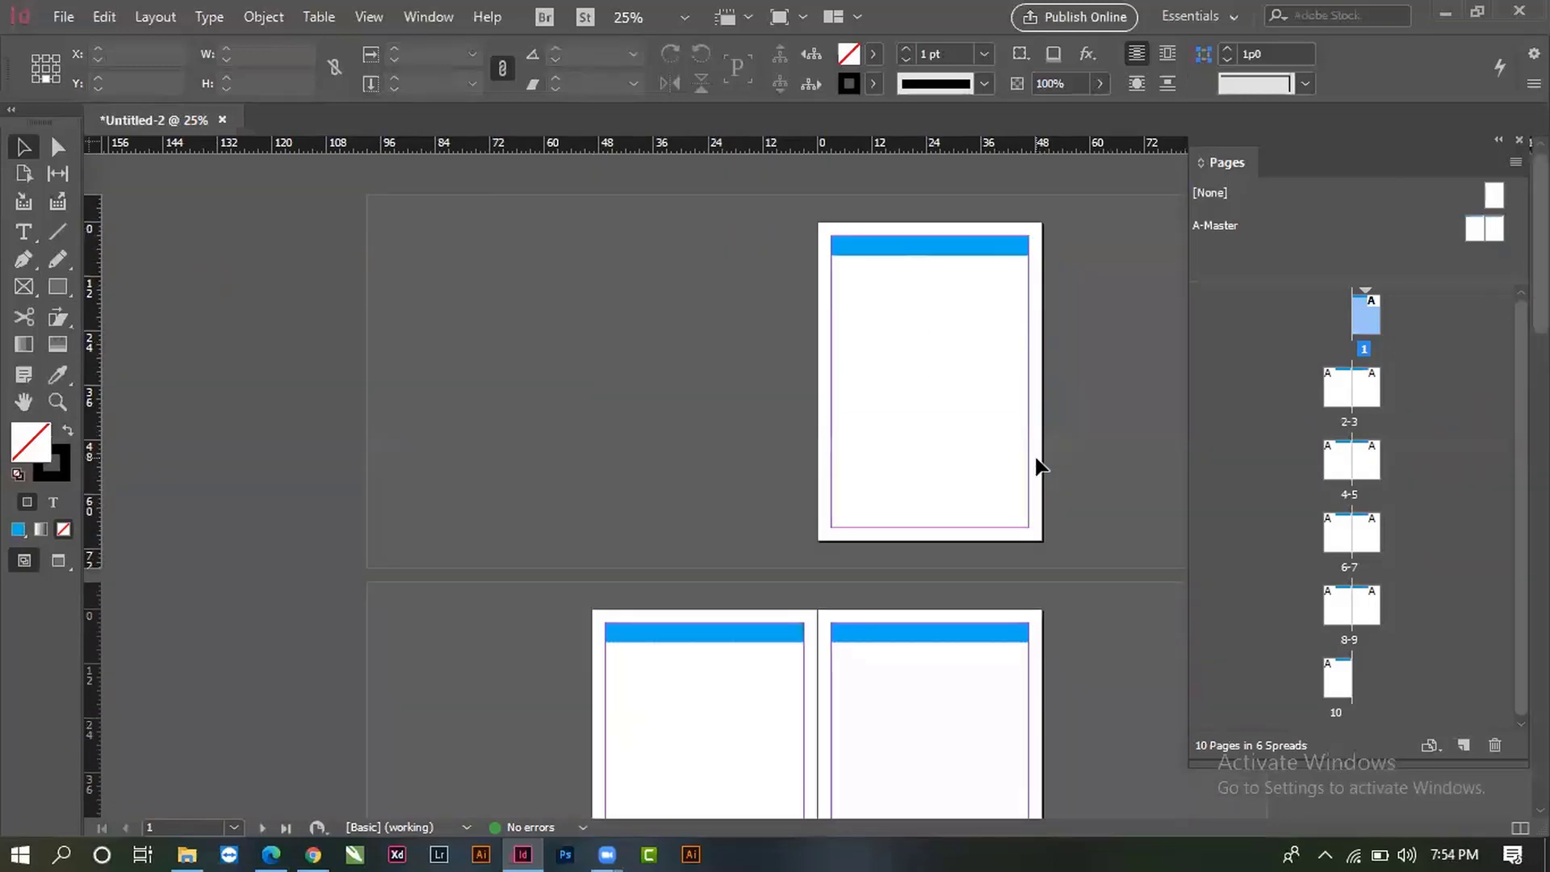
pyautogui.scroll(-15, 1039, 466)
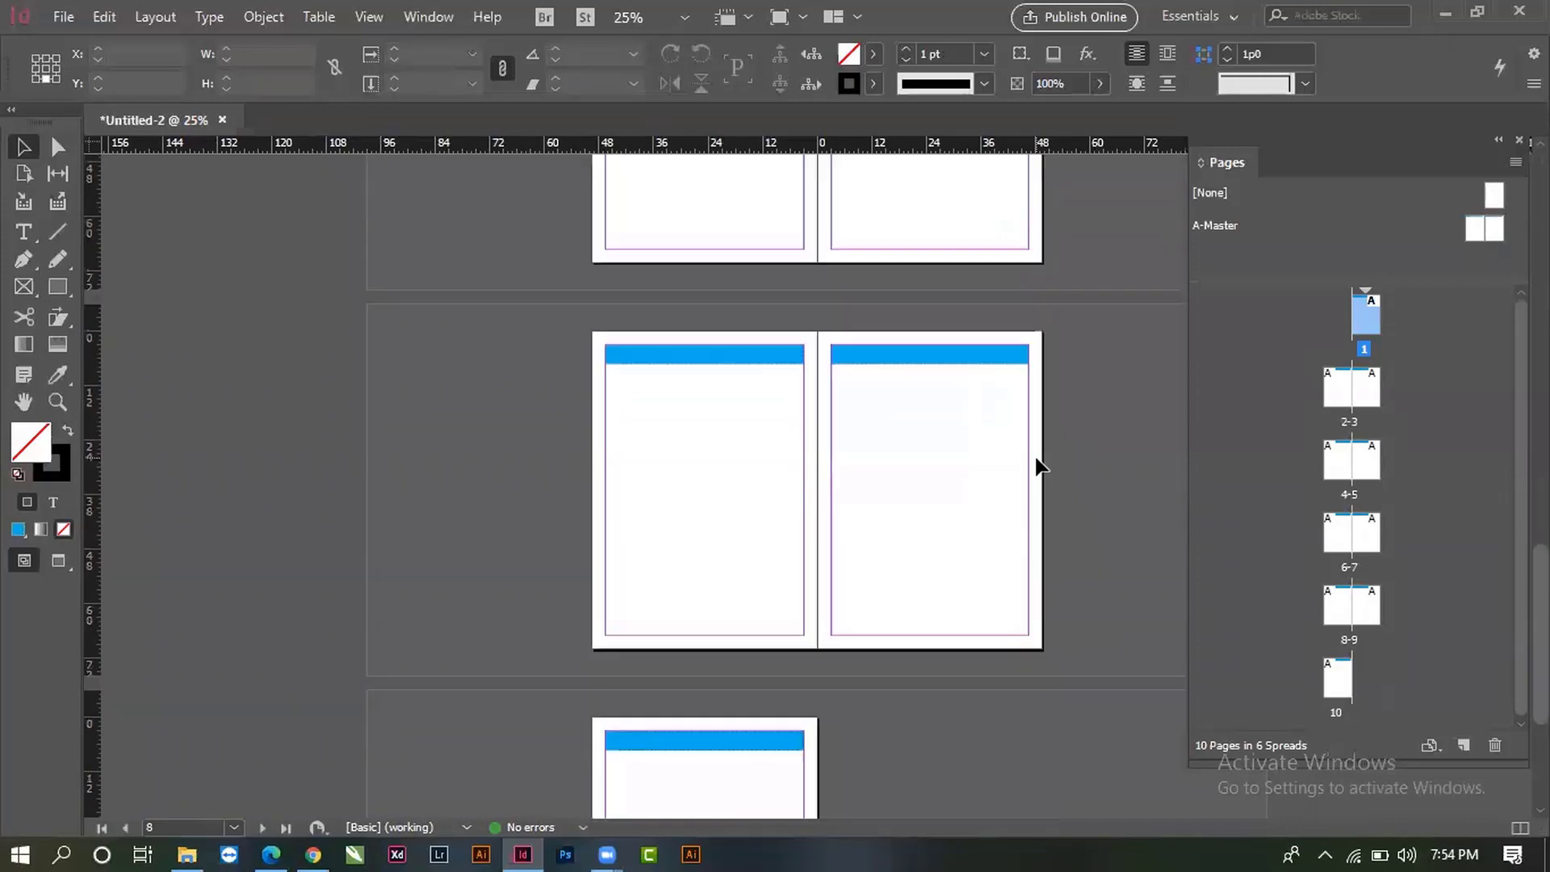
pyautogui.scroll(-3, 1040, 466)
pyautogui.scroll(7, 1040, 466)
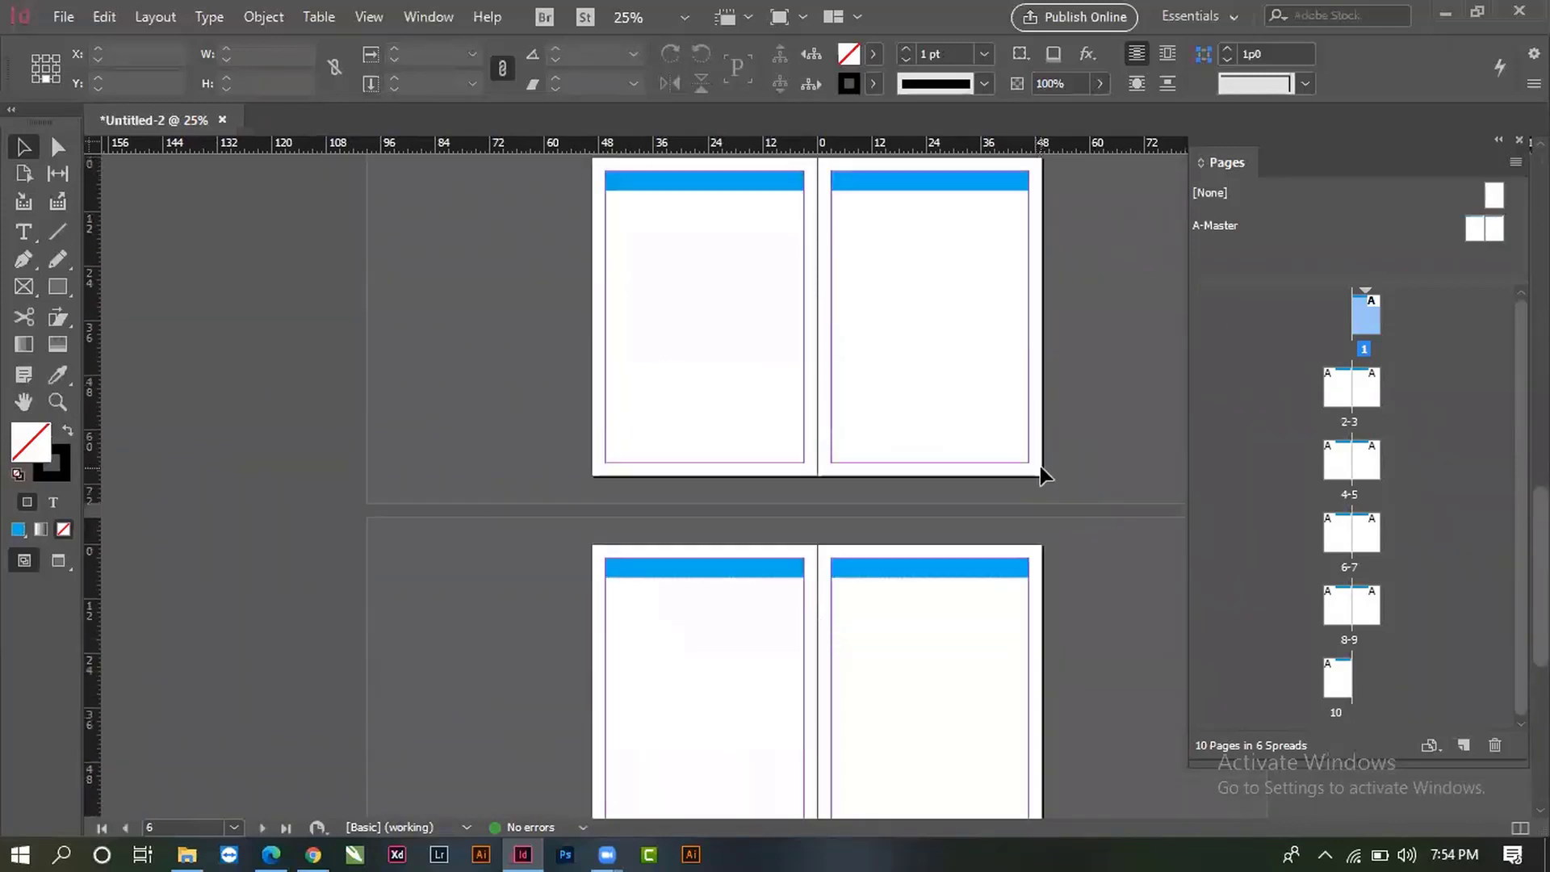
pyautogui.scroll(10, 1040, 467)
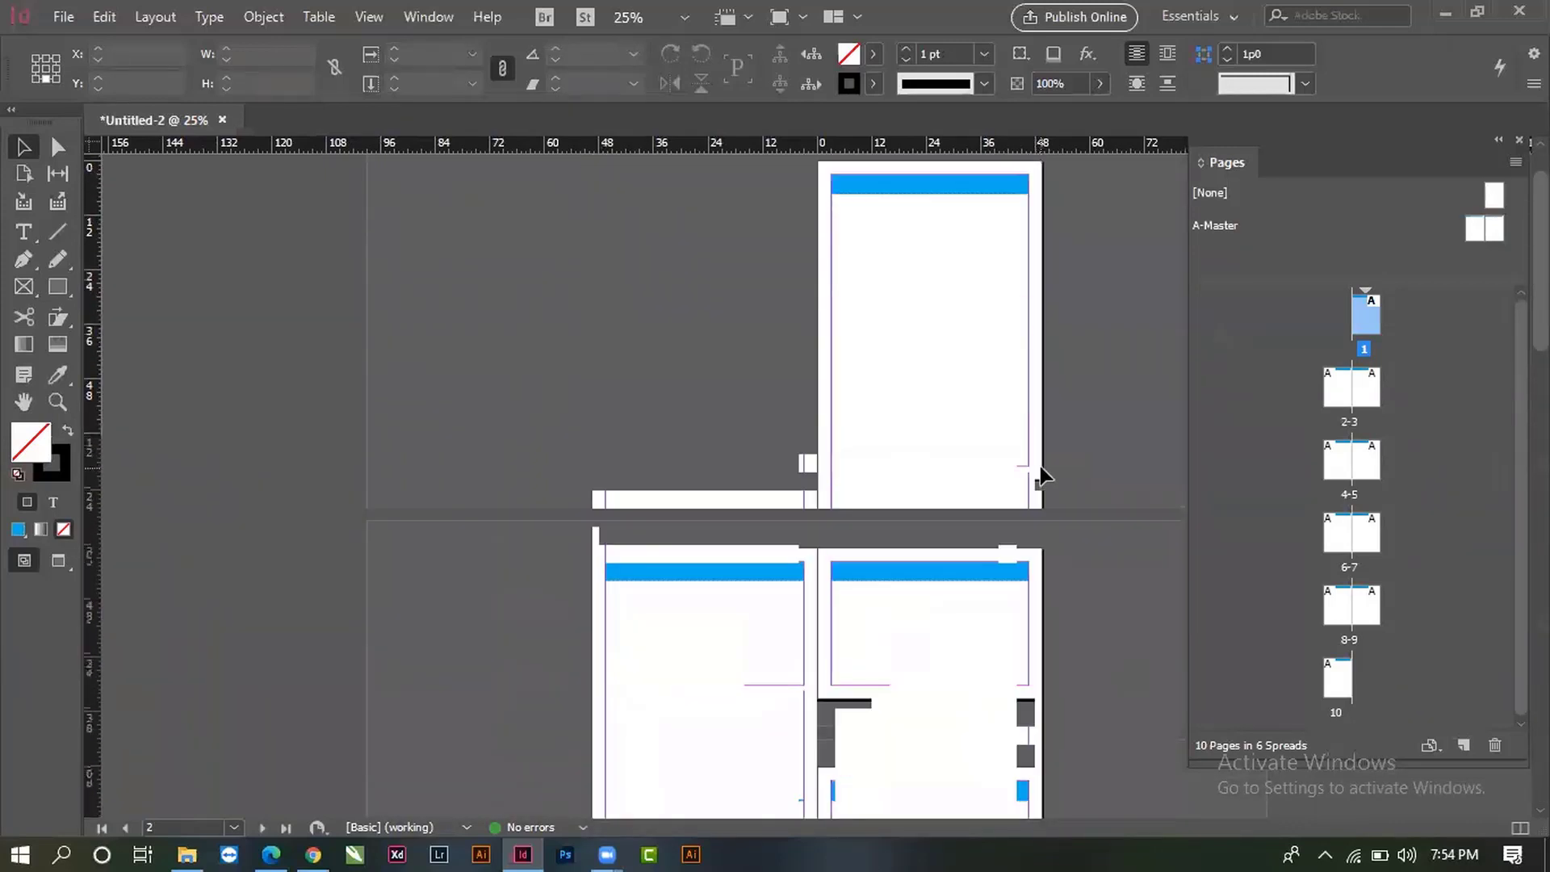
pyautogui.scroll(1, 1040, 476)
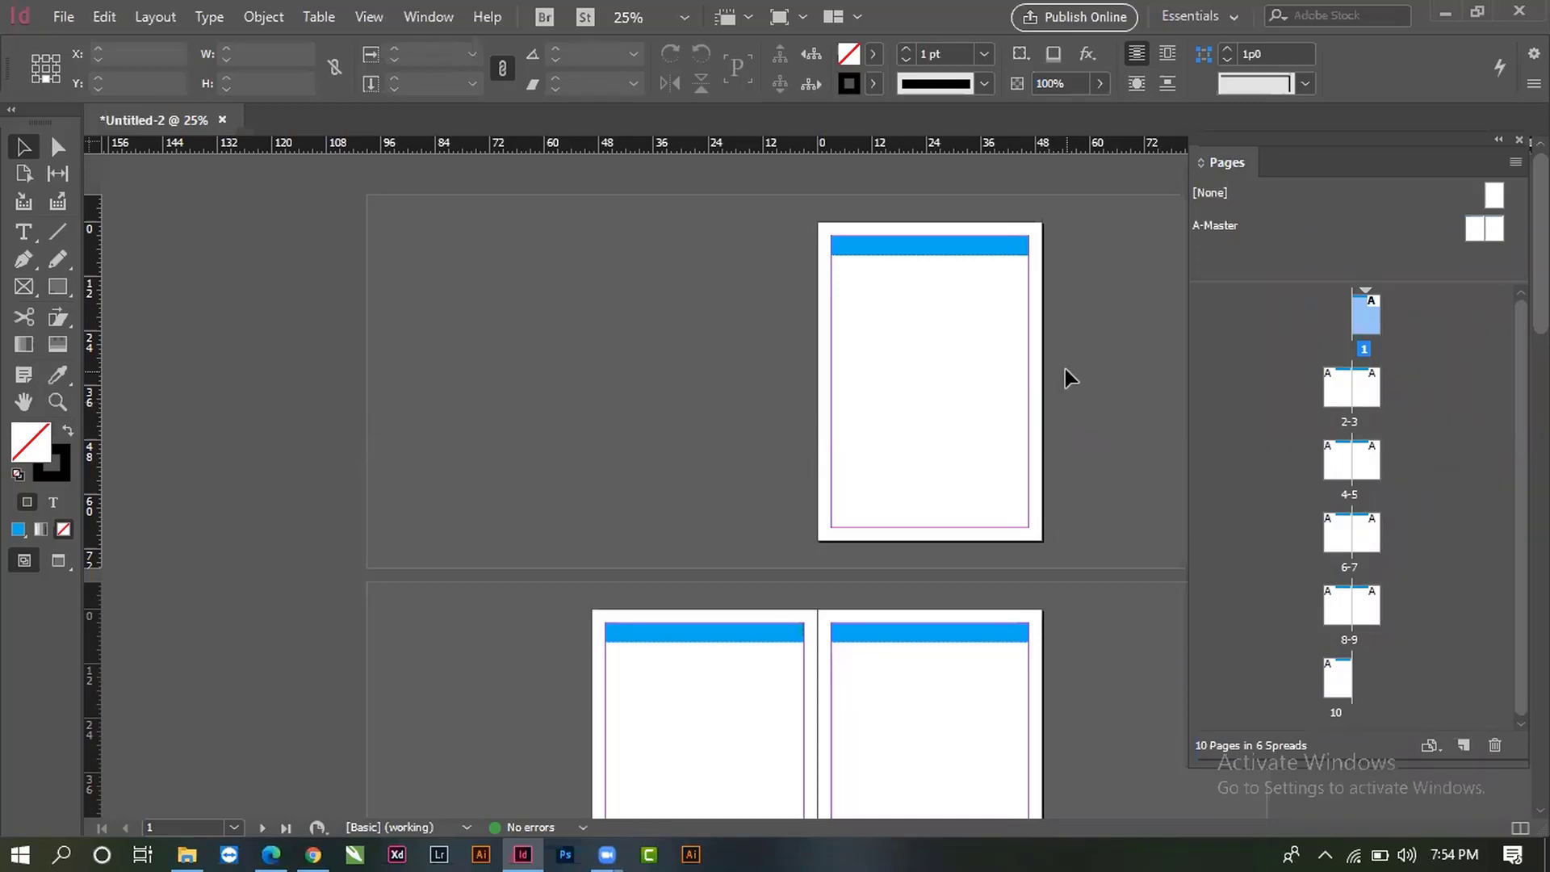
# - Return to the A-Master spread and draw a text frame about 18p5 wide and 9p11 high above the left page's bottom margin
pyautogui.doubleClick(1476, 229)
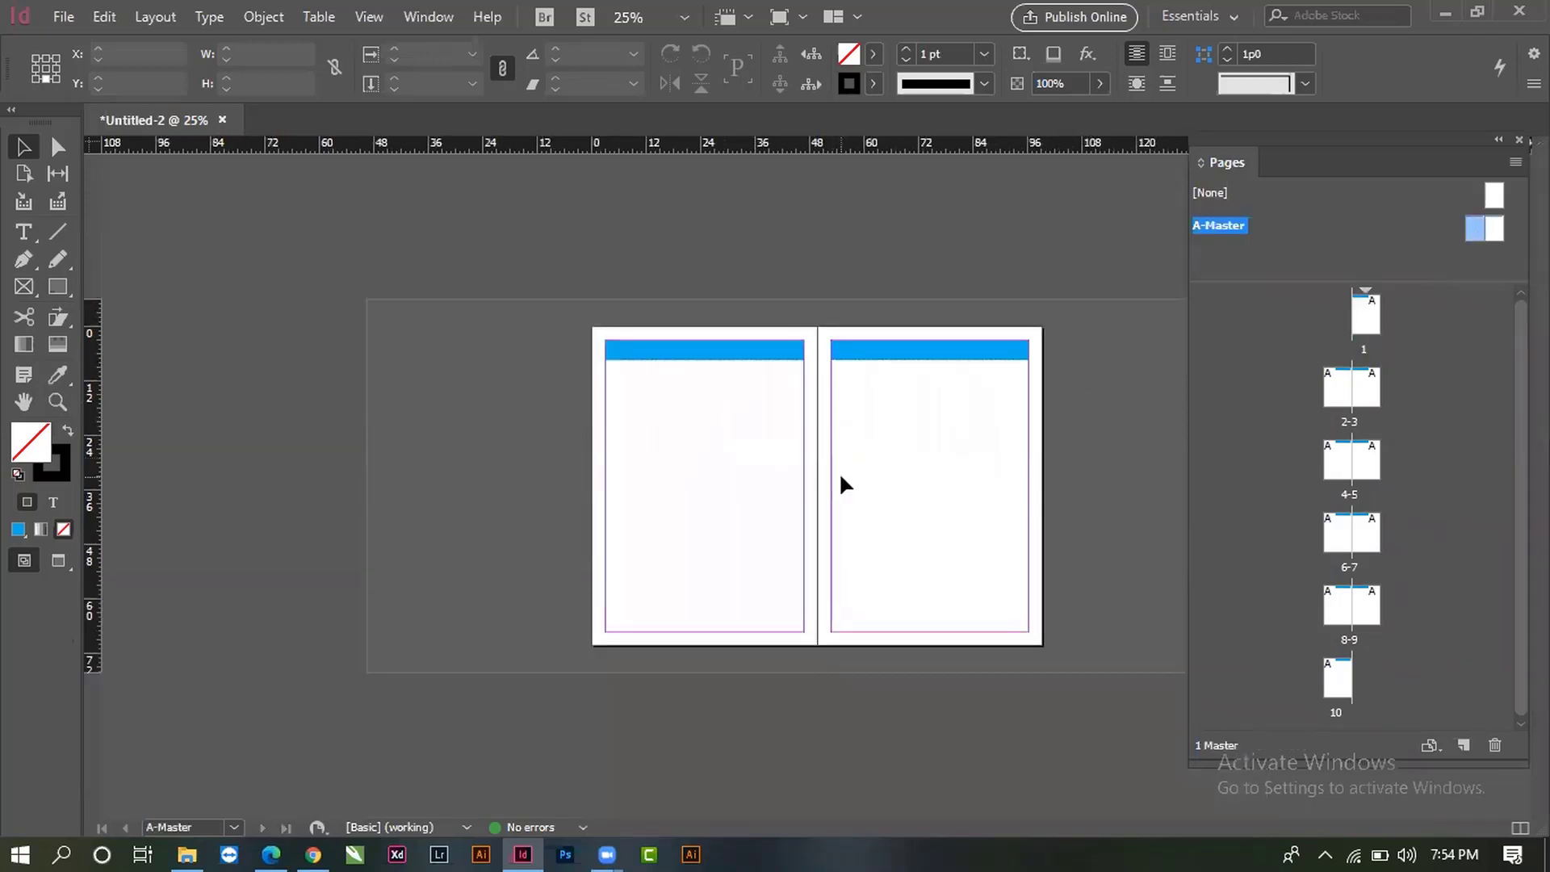
pyautogui.moveTo(638, 362); pyautogui.dragTo(1184, 641)
pyautogui.moveTo(621, 476); pyautogui.dragTo(1014, 666)
pyautogui.moveTo(995, 808); pyautogui.dragTo(879, 522)
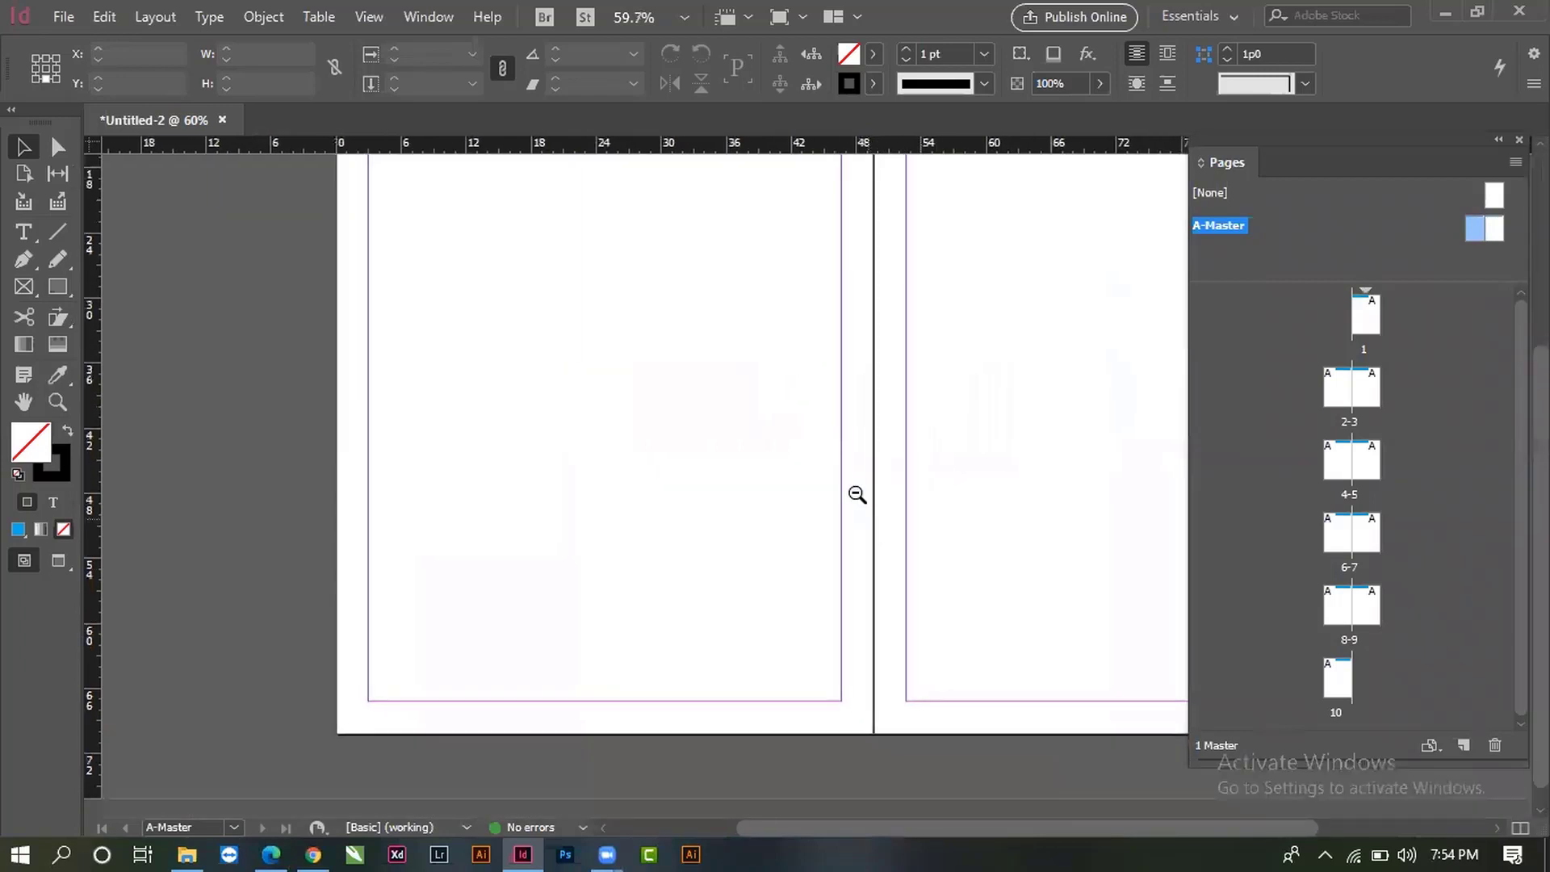
pyautogui.keyDown('ctrl'); pyautogui.keyDown('alt'); pyautogui.click(856, 494); pyautogui.keyUp('alt'); pyautogui.keyUp('ctrl')
pyautogui.keyDown('ctrl'); pyautogui.keyDown('alt'); pyautogui.click(856, 493); pyautogui.keyUp('alt'); pyautogui.keyUp('ctrl')
pyautogui.keyDown('ctrl'); pyautogui.keyDown('alt'); pyautogui.click(856, 493); pyautogui.keyUp('alt'); pyautogui.keyUp('ctrl')
pyautogui.moveTo(673, 455); pyautogui.dragTo(1094, 640)
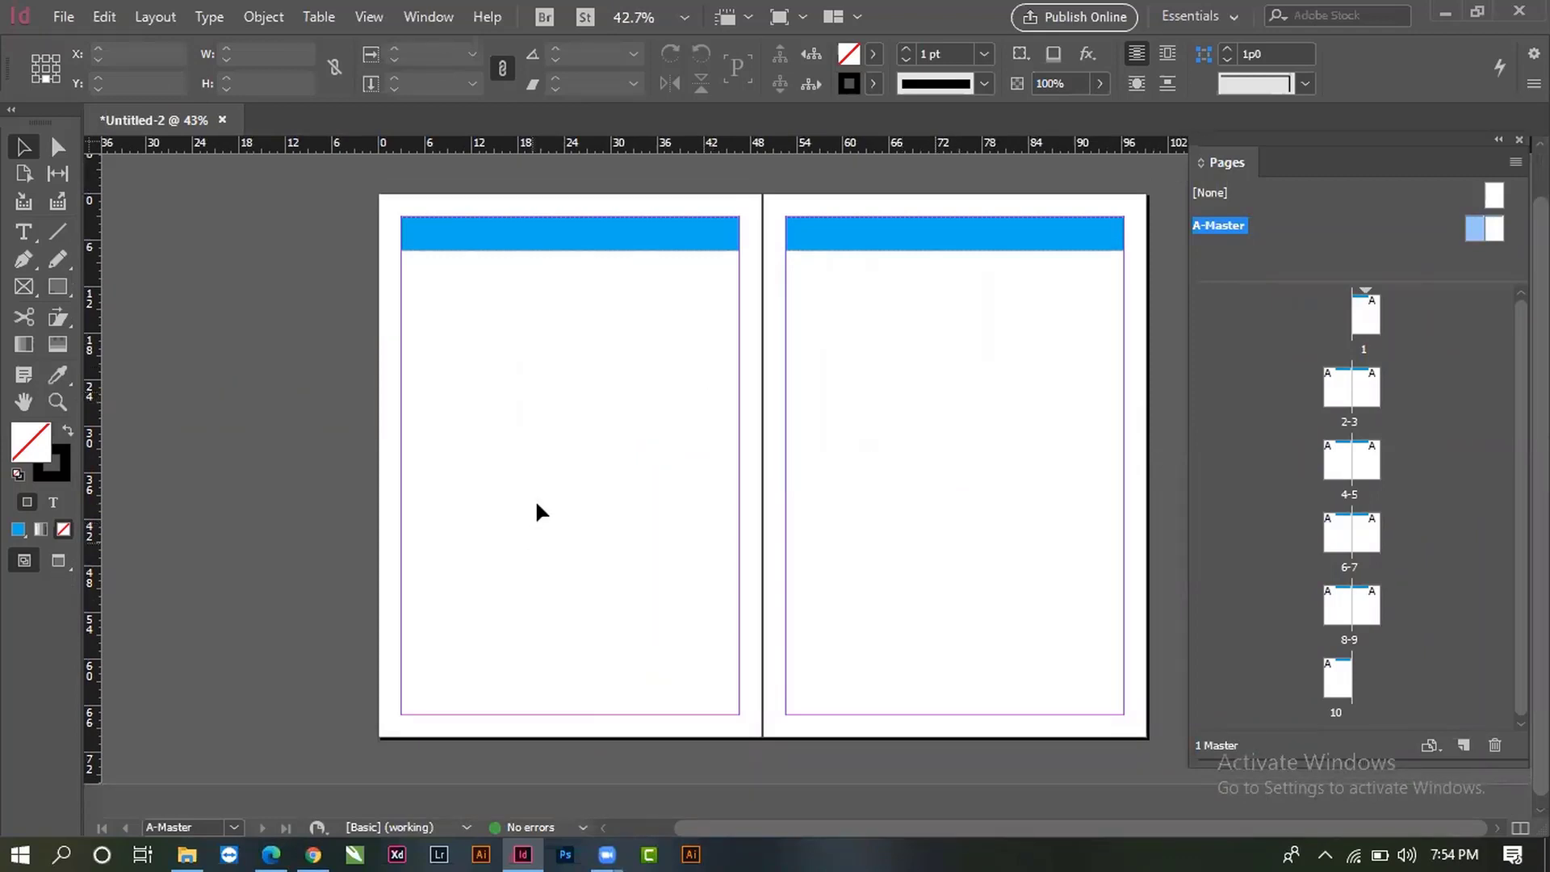
pyautogui.click(23, 230)
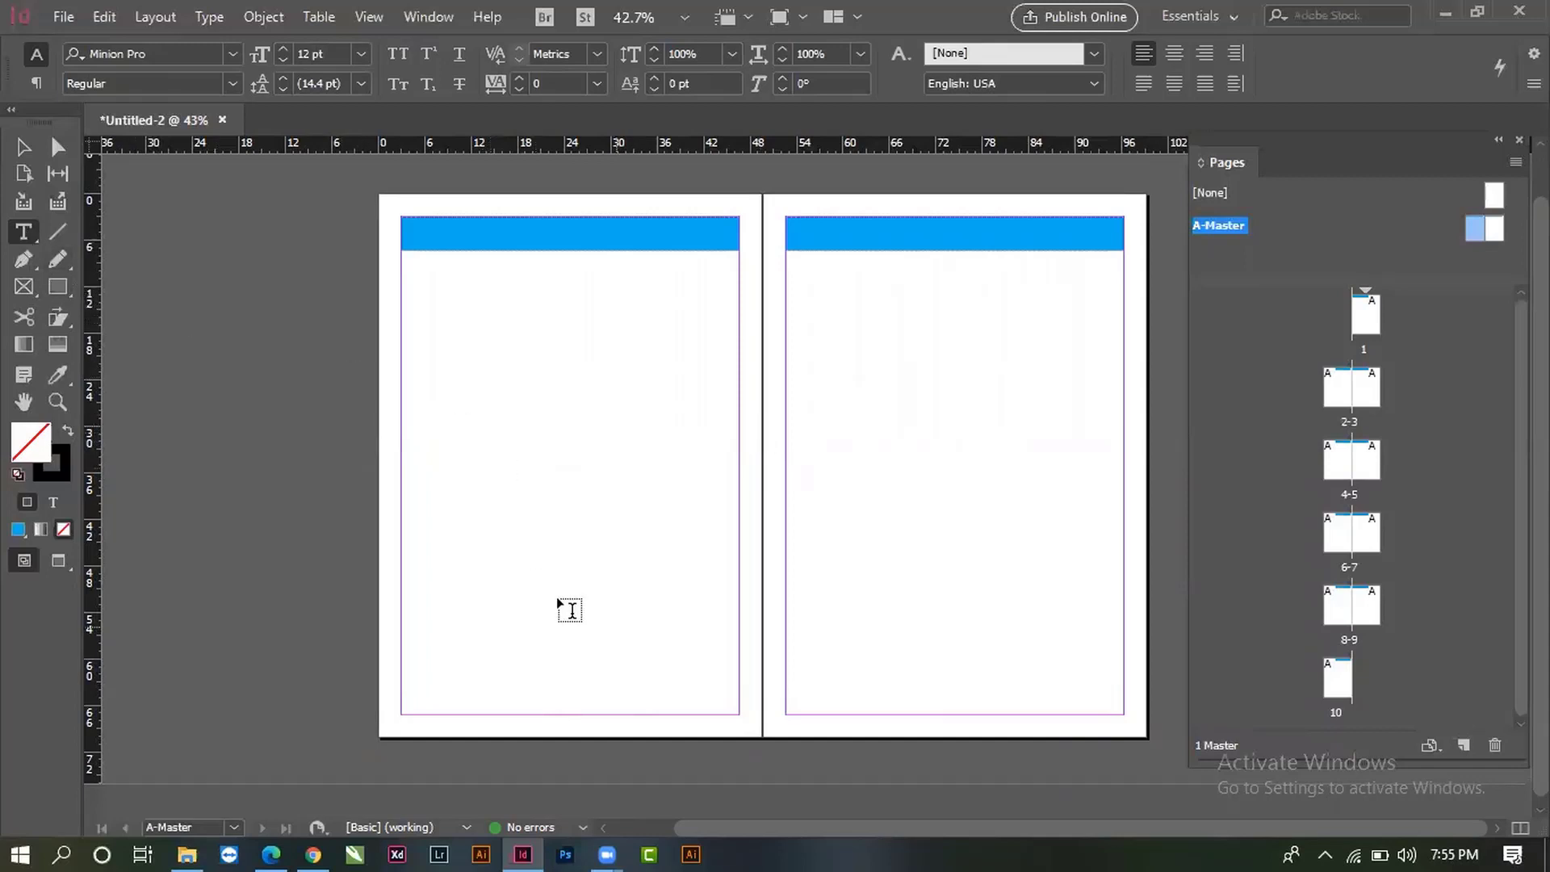
pyautogui.moveTo(502, 638); pyautogui.dragTo(646, 715)
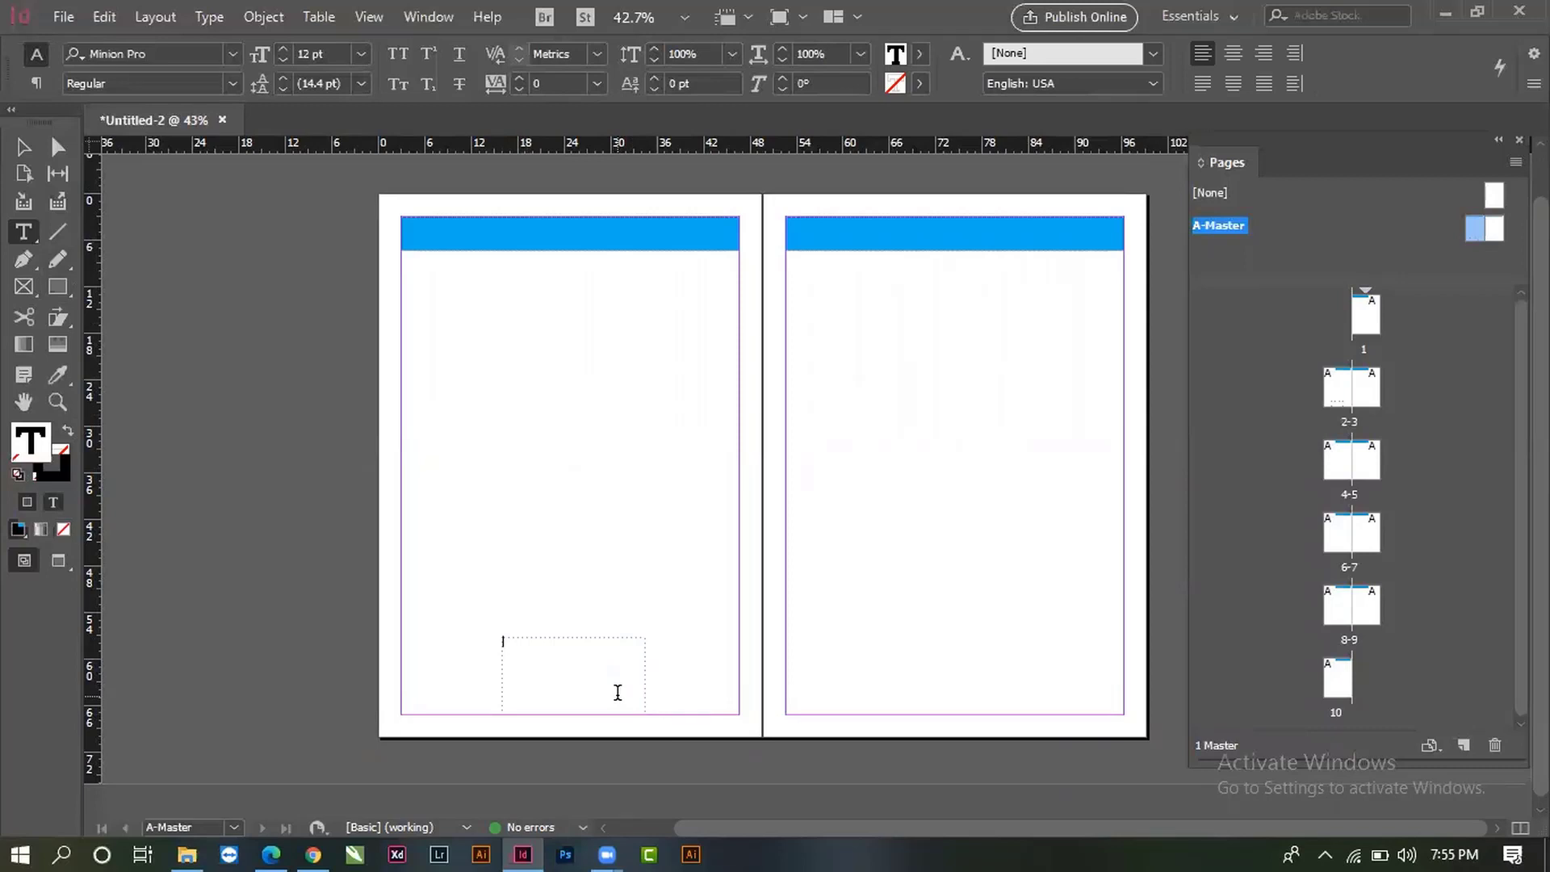
# - Enter random filler letters in the new text frame on the left A-Master page
pyautogui.write('asdfghjklasdfghjklasdfghjklasdf')
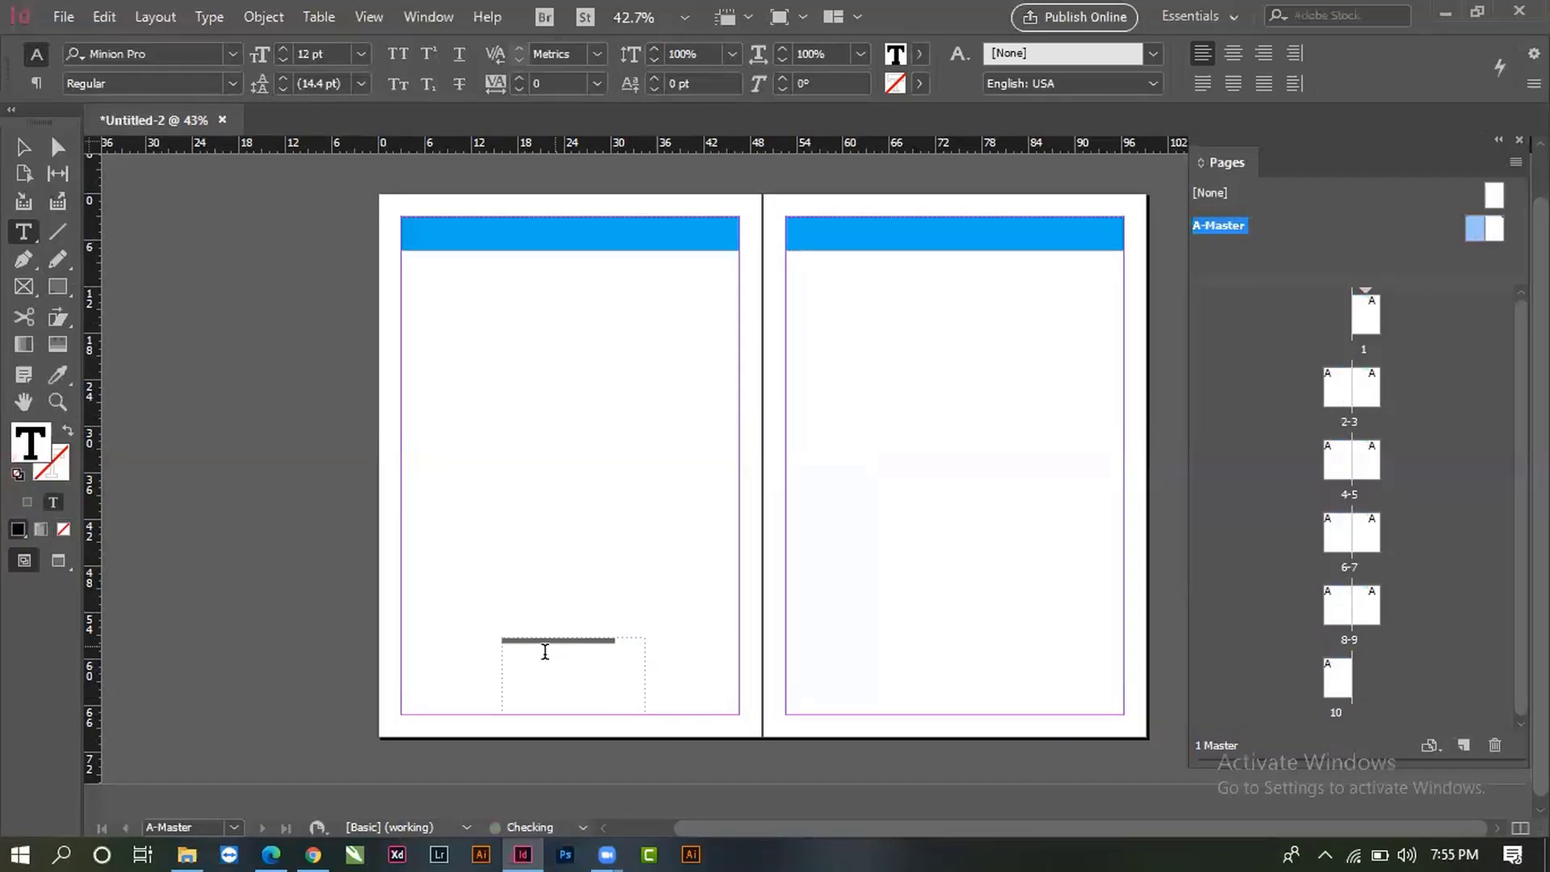
pyautogui.write('ghjklasdfgh')
pyautogui.click(24, 153)
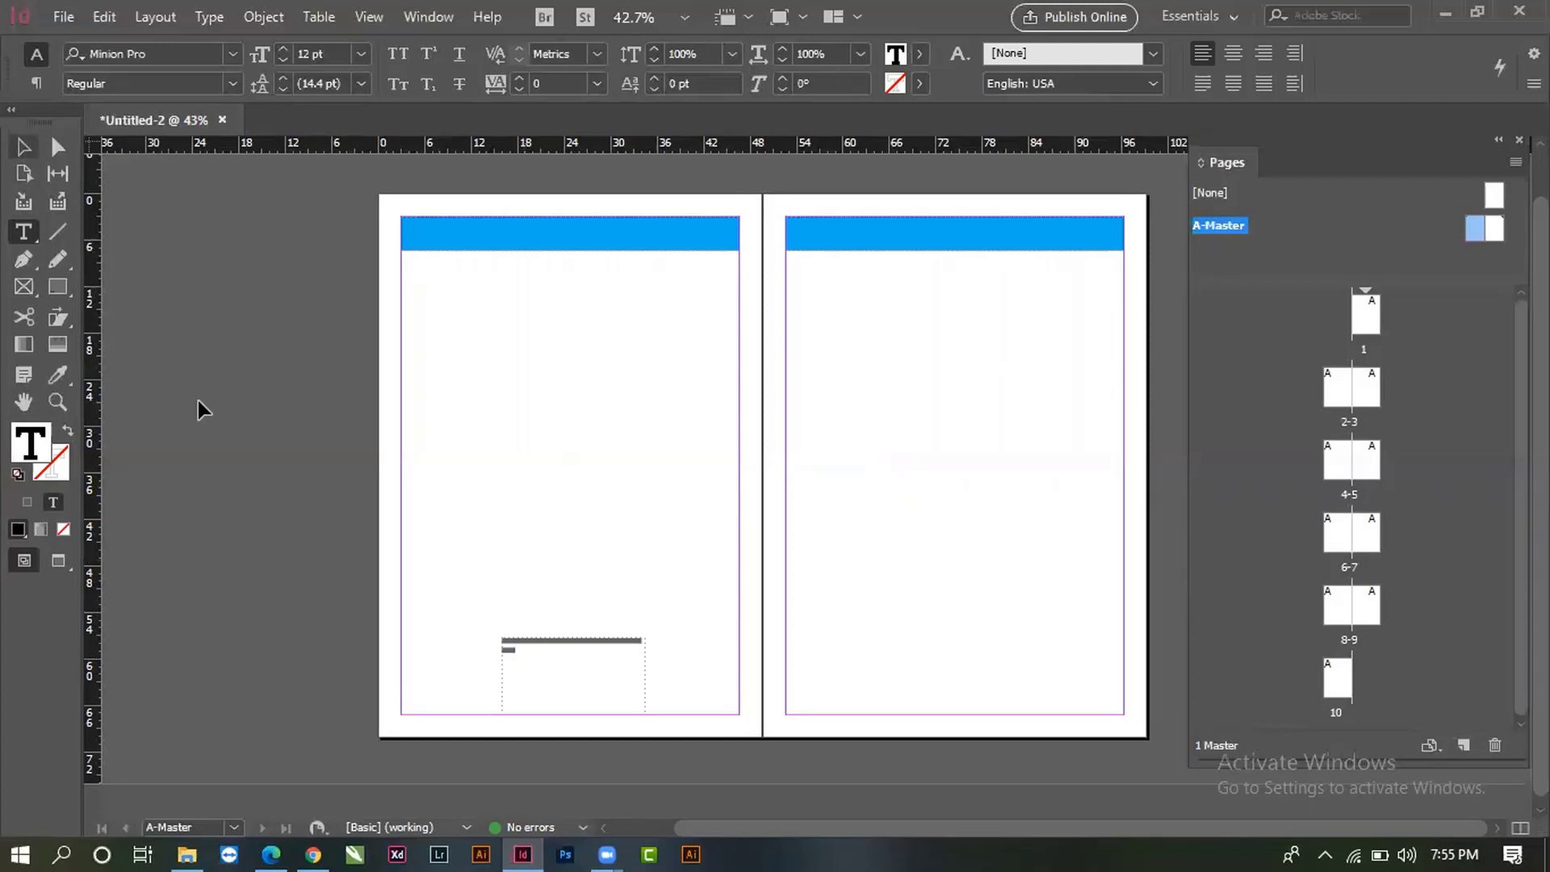
pyautogui.moveTo(502, 651); pyautogui.dragTo(838, 780)
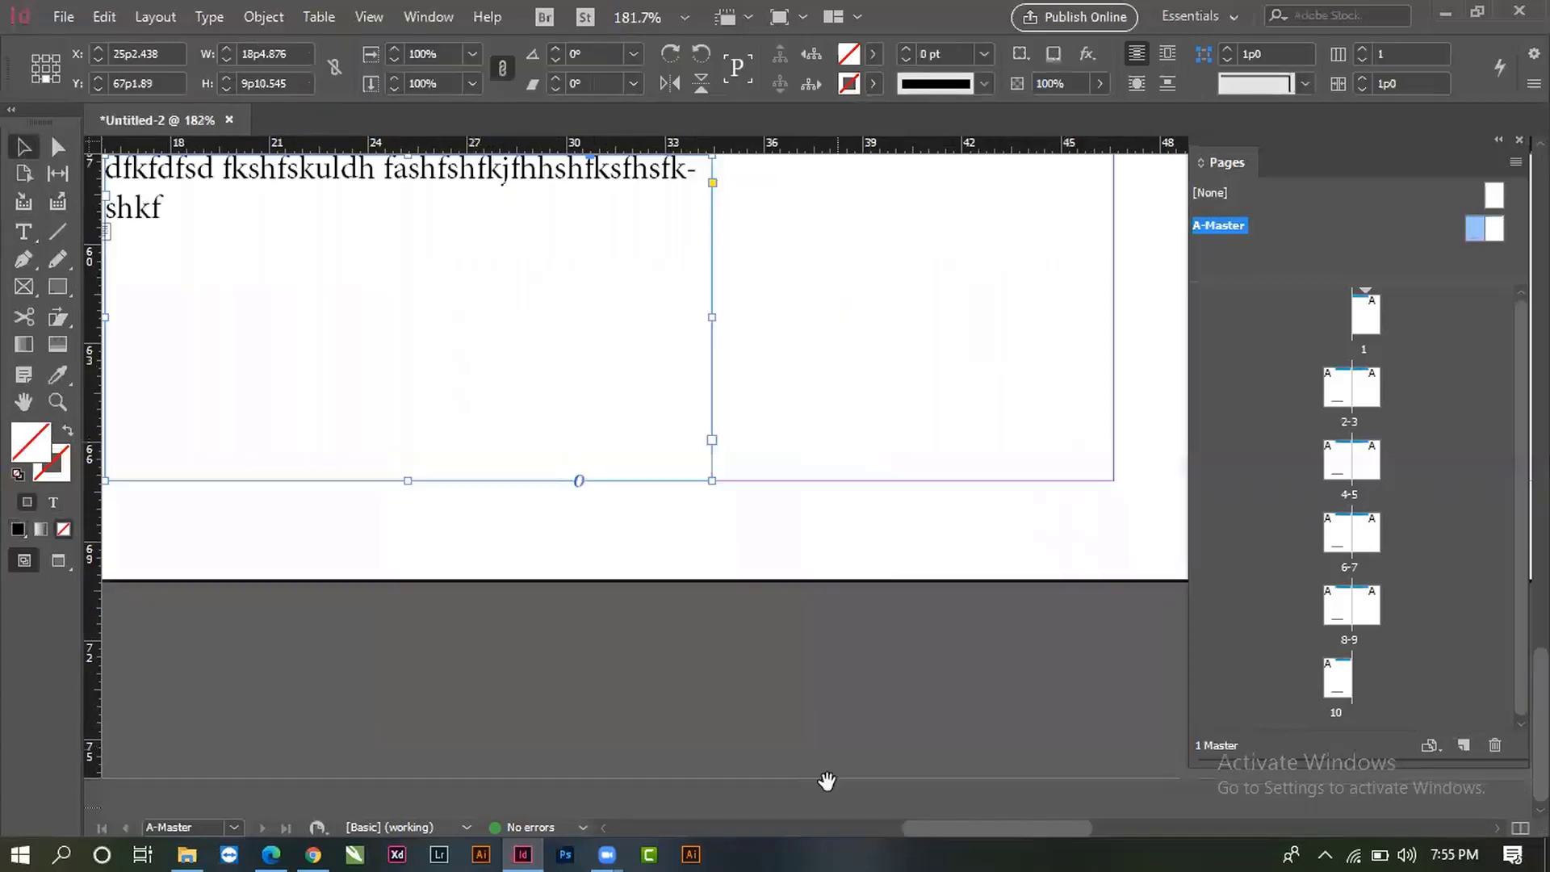
# - Replace the filler text in the frame with "The Indesign class"
pyautogui.click(25, 235)
pyautogui.click(367, 383)
pyautogui.hotkey('ctrl', 'a')
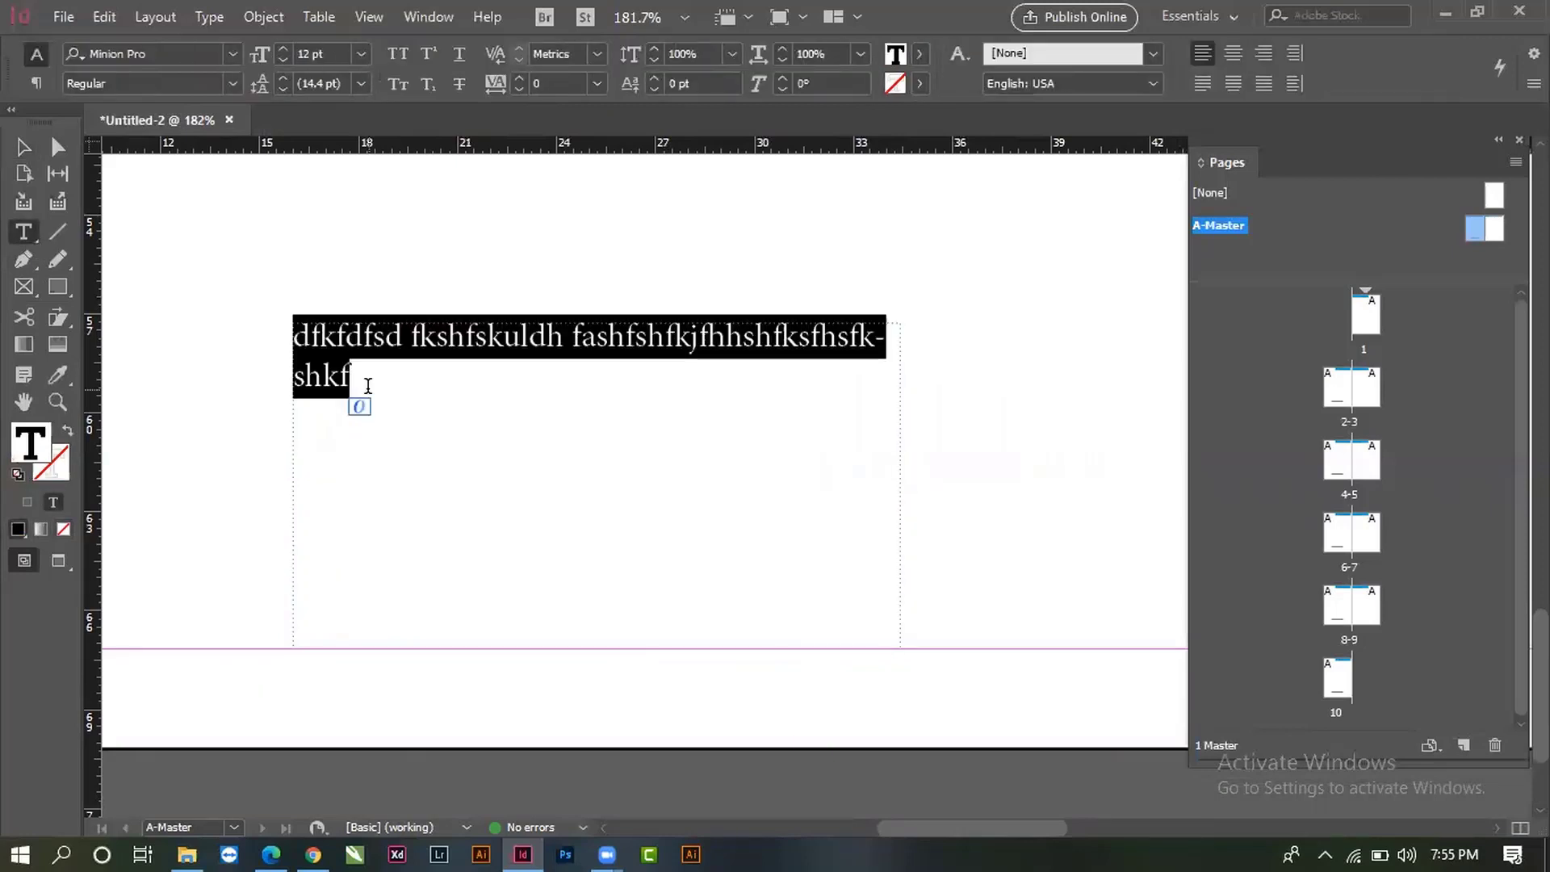
pyautogui.press('BackSpace')
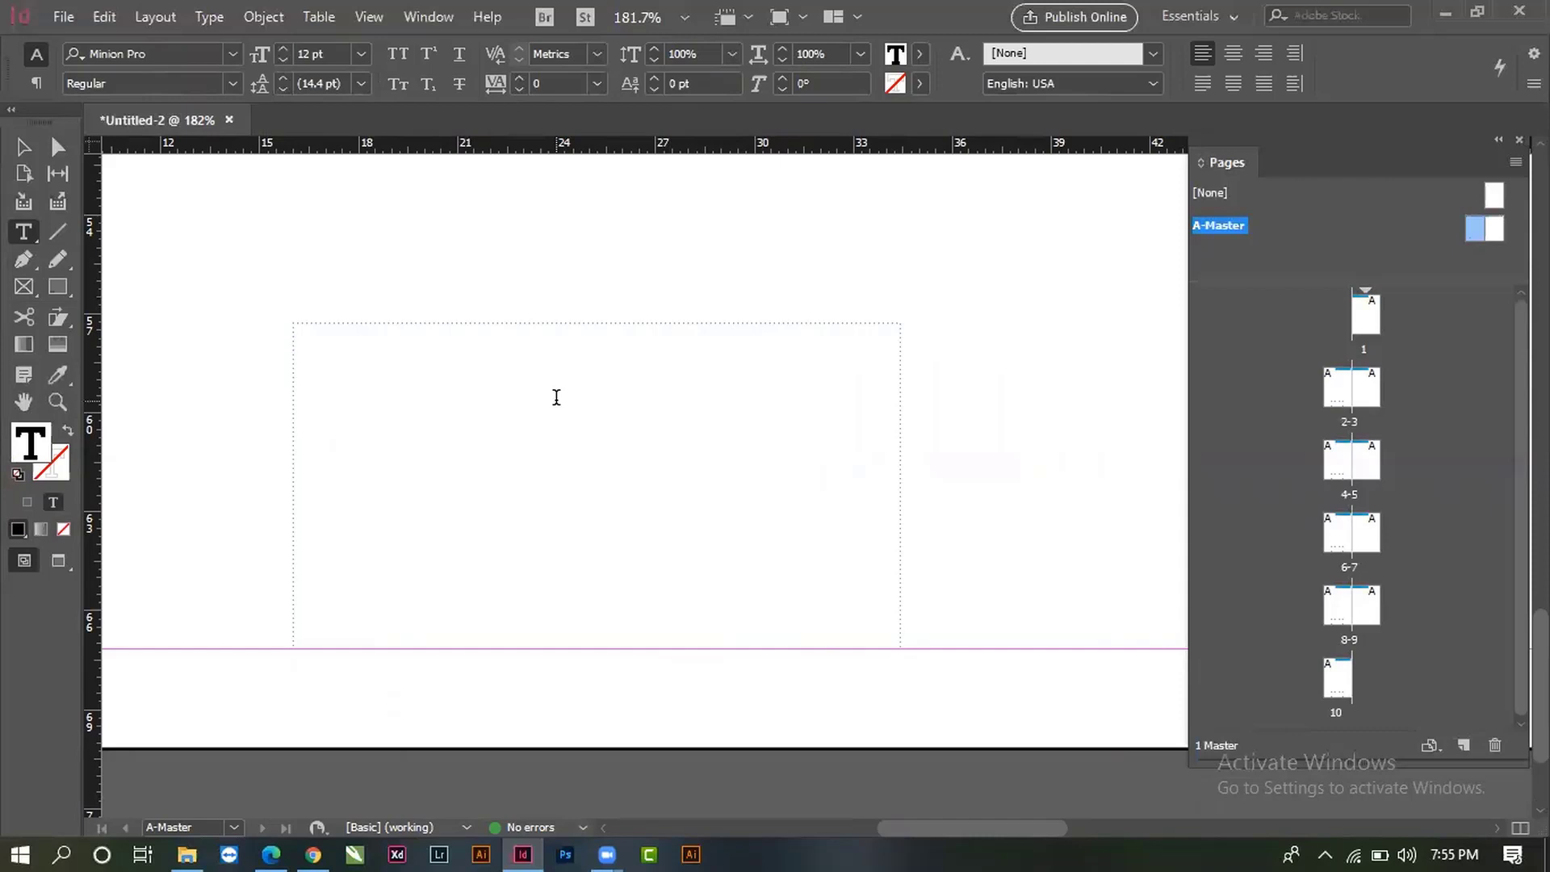
pyautogui.write('The ')
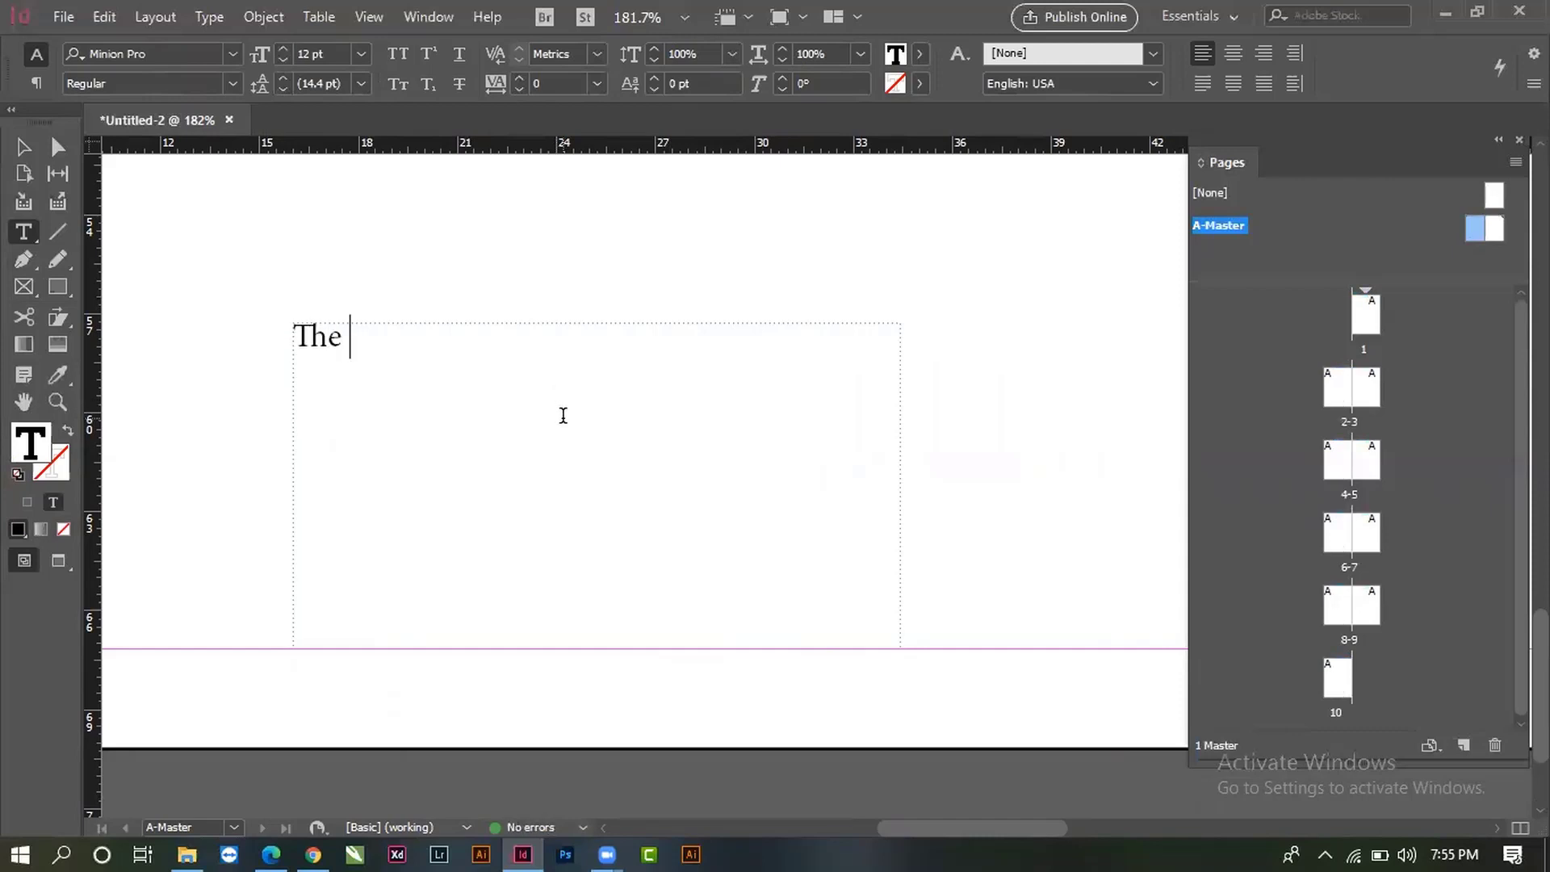
pyautogui.write('Indesign class')
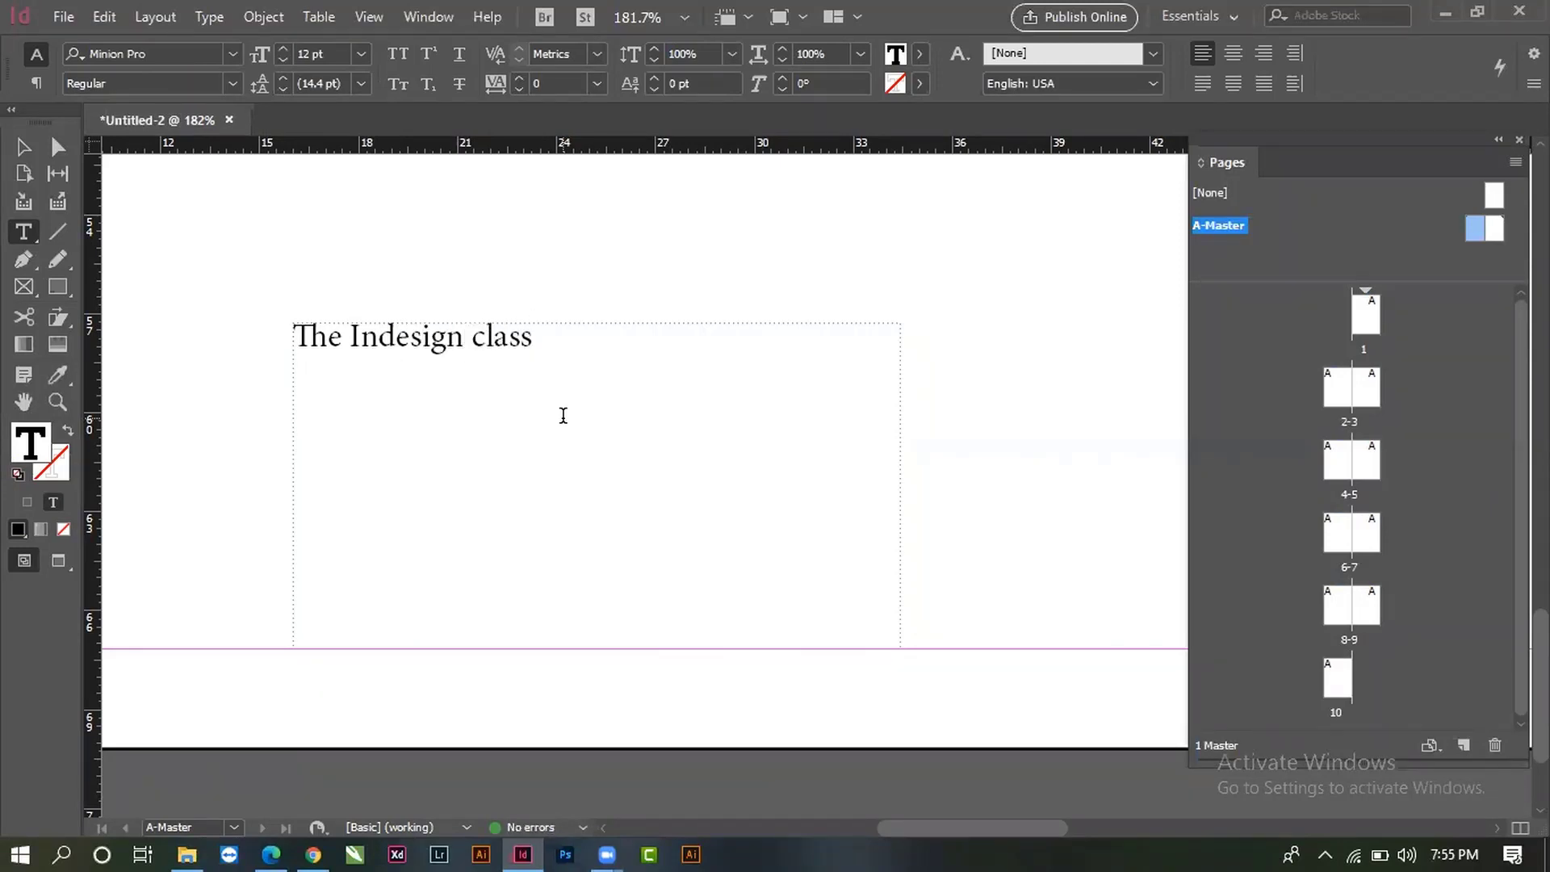
# - Select the whole line "The Indesign class" and enlarge its font size to 20 pt
pyautogui.hotkey('shift', 'Left')
pyautogui.hotkey('shift', 'Home')
pyautogui.click(532, 343)
pyautogui.hotkey('shift', 'Home')
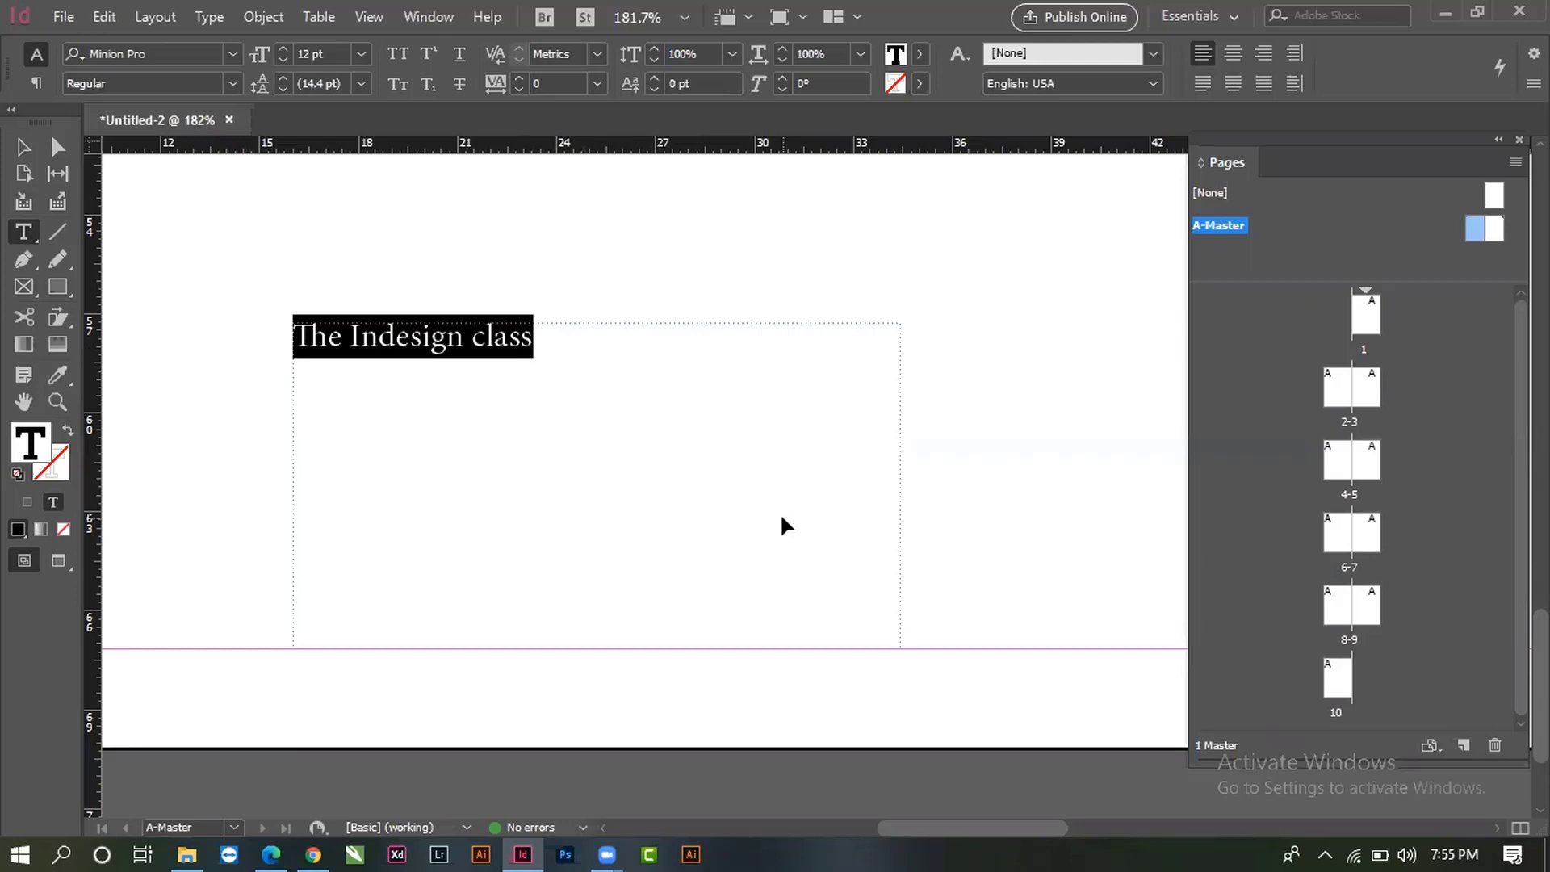
pyautogui.hotkey('ctrl', 'shift', '.')
pyautogui.hotkey('ctrl', 'shift', '.')
pyautogui.hotkey('ctrl', 'shift', '.')
pyautogui.hotkey('ctrl', 'shift', '.')
pyautogui.hotkey('ctrl', 'shift', '.')
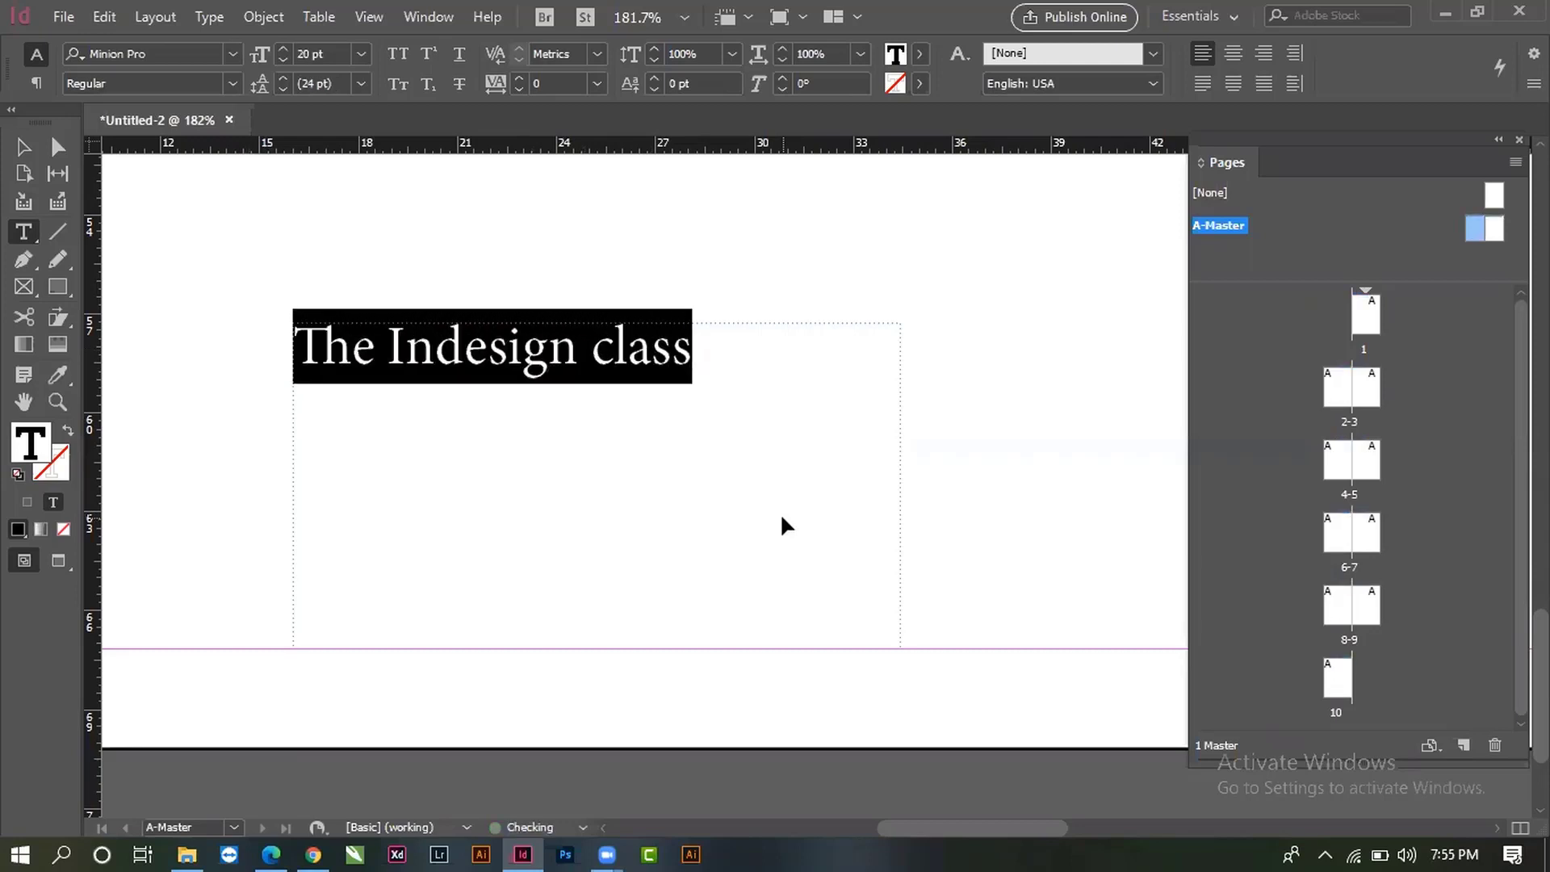
# - Try the selected footer text at 28 pt, then reduce it back to 20 pt
pyautogui.hotkey('ctrl', 'shift', '.')
pyautogui.hotkey('ctrl', 'shift', '.')
pyautogui.hotkey('ctrl', 'shift', '.')
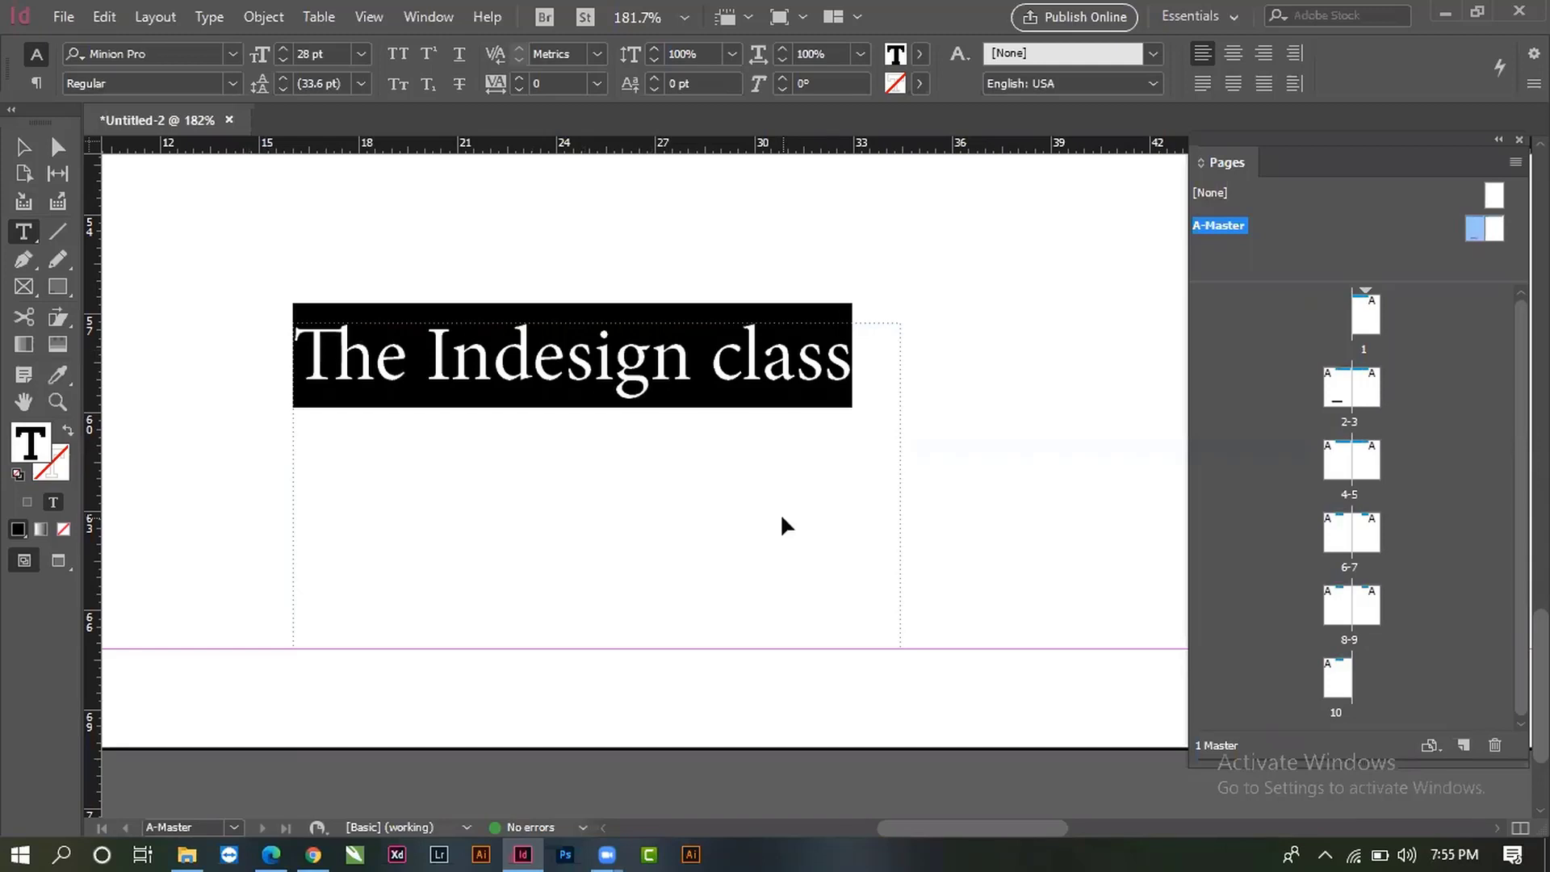
pyautogui.hotkey('ctrl', 'shift', ',')
pyautogui.hotkey('ctrl', 'shift', ',')
pyautogui.hotkey('ctrl', 'shift', ',')
pyautogui.hotkey('ctrl', 'shift', ',')
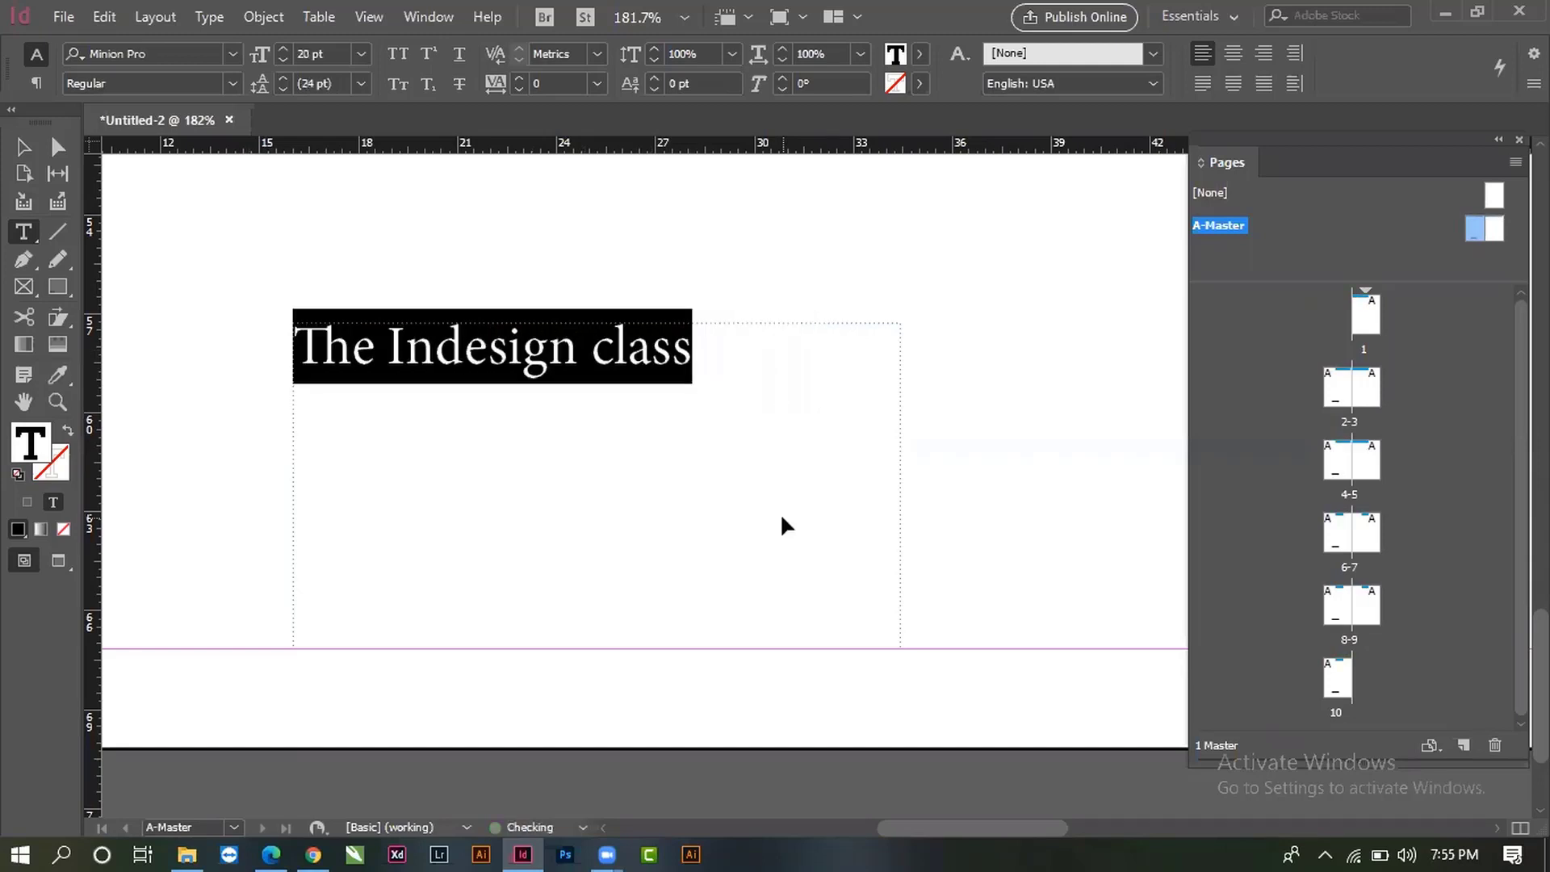
# - Try the selected footer text at 16 pt, then enlarge it to 30 pt
pyautogui.hotkey('ctrl', 'shift', ',')
pyautogui.hotkey('ctrl', 'shift', ',')
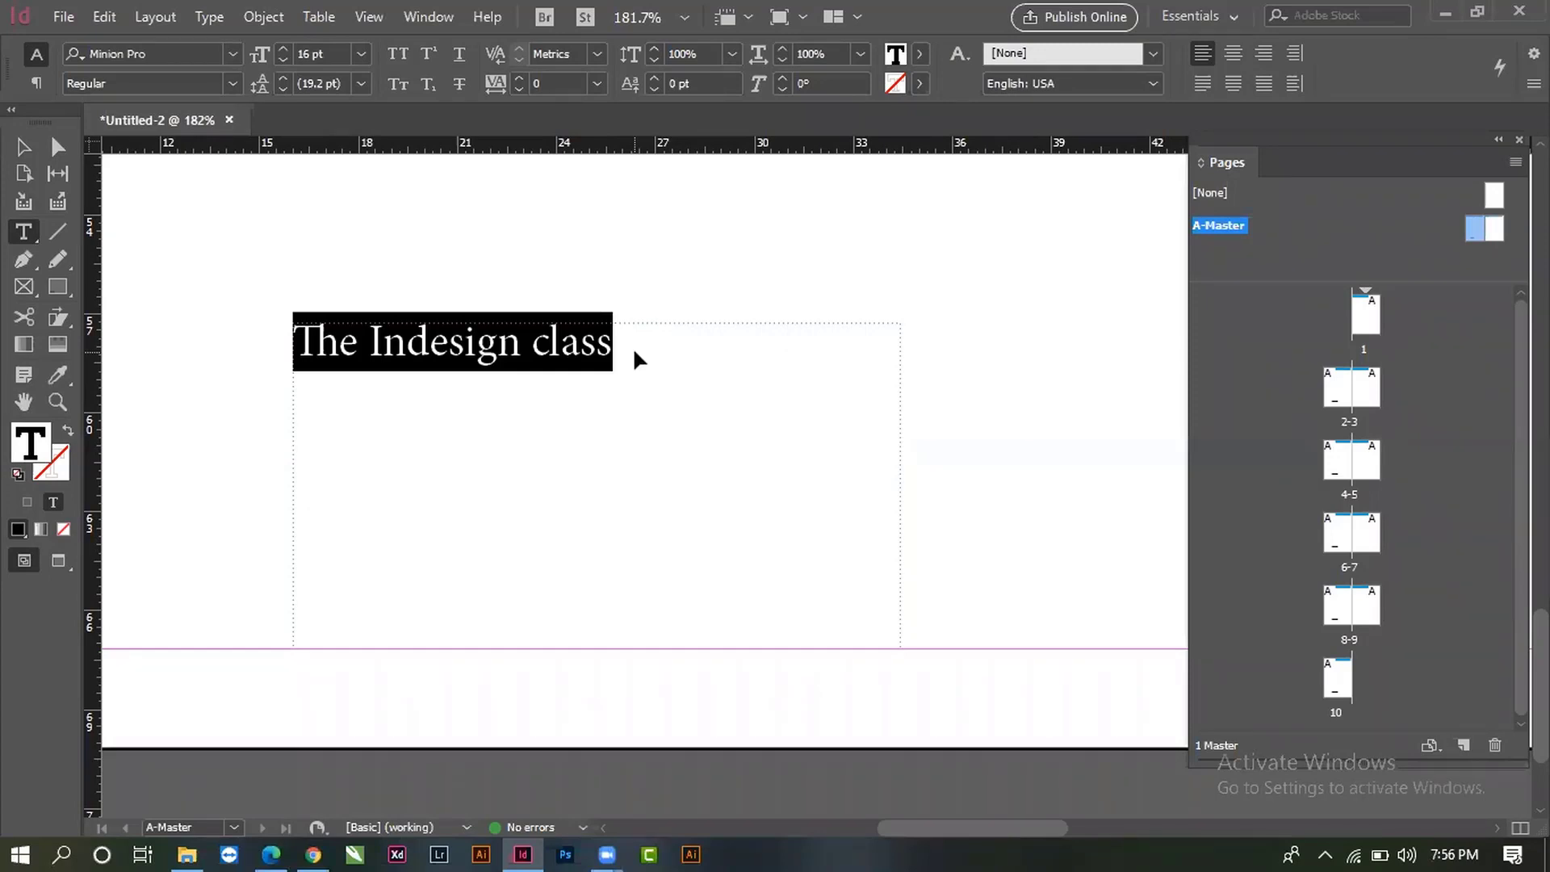
pyautogui.hotkey('ctrl', 'shift', '.')
pyautogui.hotkey('ctrl', 'shift', '.')
pyautogui.hotkey('ctrl', 'shift', '.')
pyautogui.hotkey('ctrl', 'shift', '.')
pyautogui.hotkey('ctrl', 'shift', '.')
pyautogui.hotkey('ctrl', 'shift', '.')
pyautogui.hotkey('ctrl', 'shift', '.')
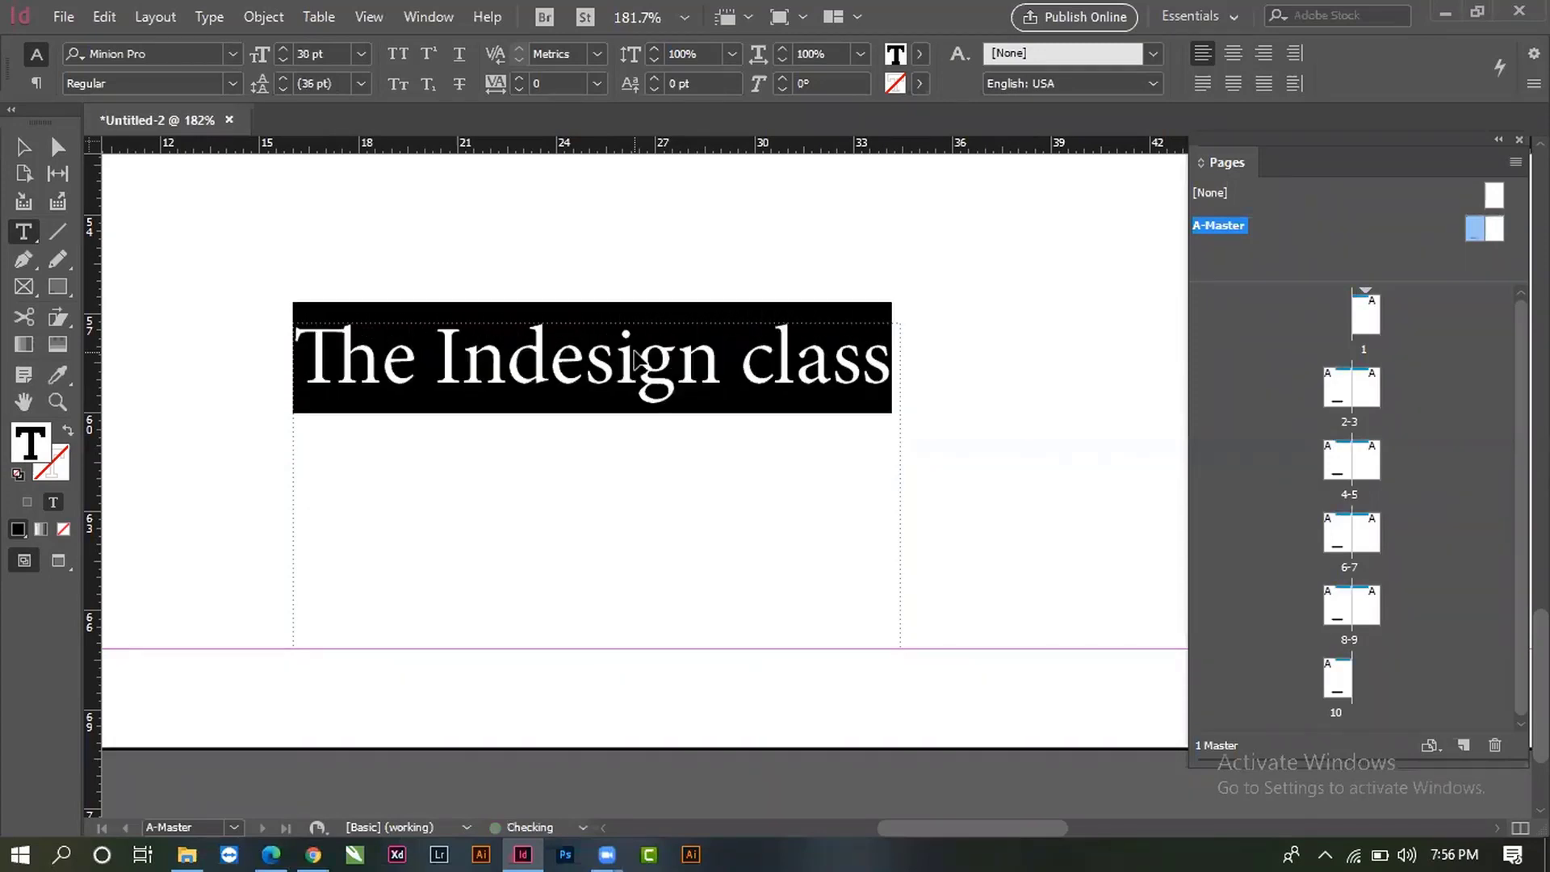
# - Shrink the selected footer text to 10 pt, then bring it back up to 20 pt
pyautogui.hotkey('ctrl', 'shift', ',')
pyautogui.hotkey('ctrl', 'shift', ',')
pyautogui.hotkey('ctrl', 'shift', ',')
pyautogui.hotkey('ctrl', 'shift', ',')
pyautogui.hotkey('ctrl', 'shift', ',')
pyautogui.hotkey('ctrl', 'shift', ',')
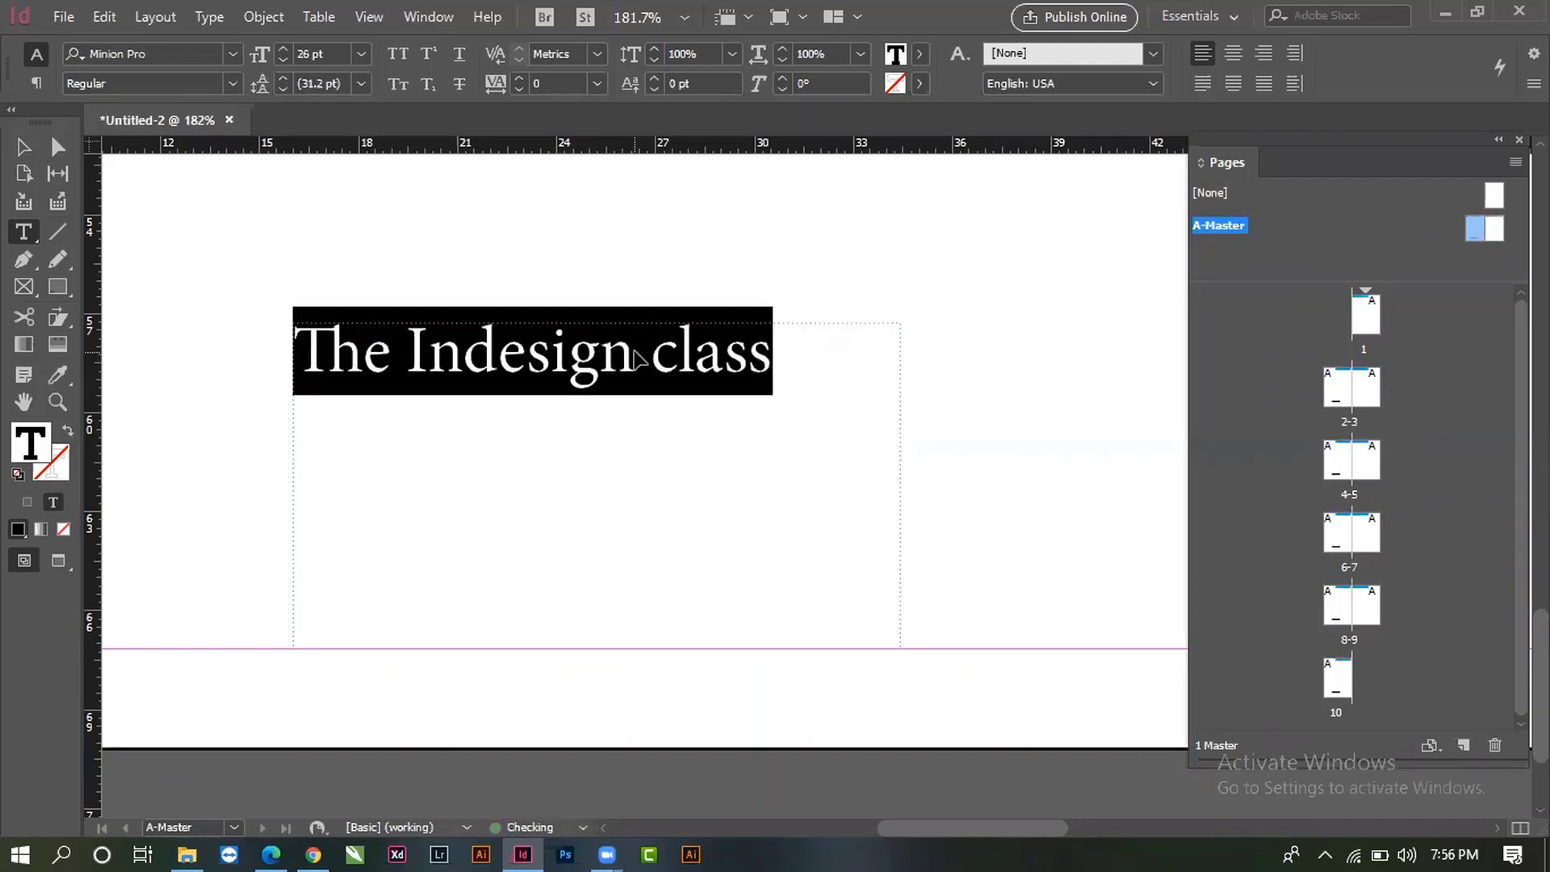
pyautogui.hotkey('ctrl', 'shift', ',')
pyautogui.hotkey('ctrl', 'shift', ',')
pyautogui.hotkey('ctrl', 'shift', ',')
pyautogui.hotkey('ctrl', 'shift', ',')
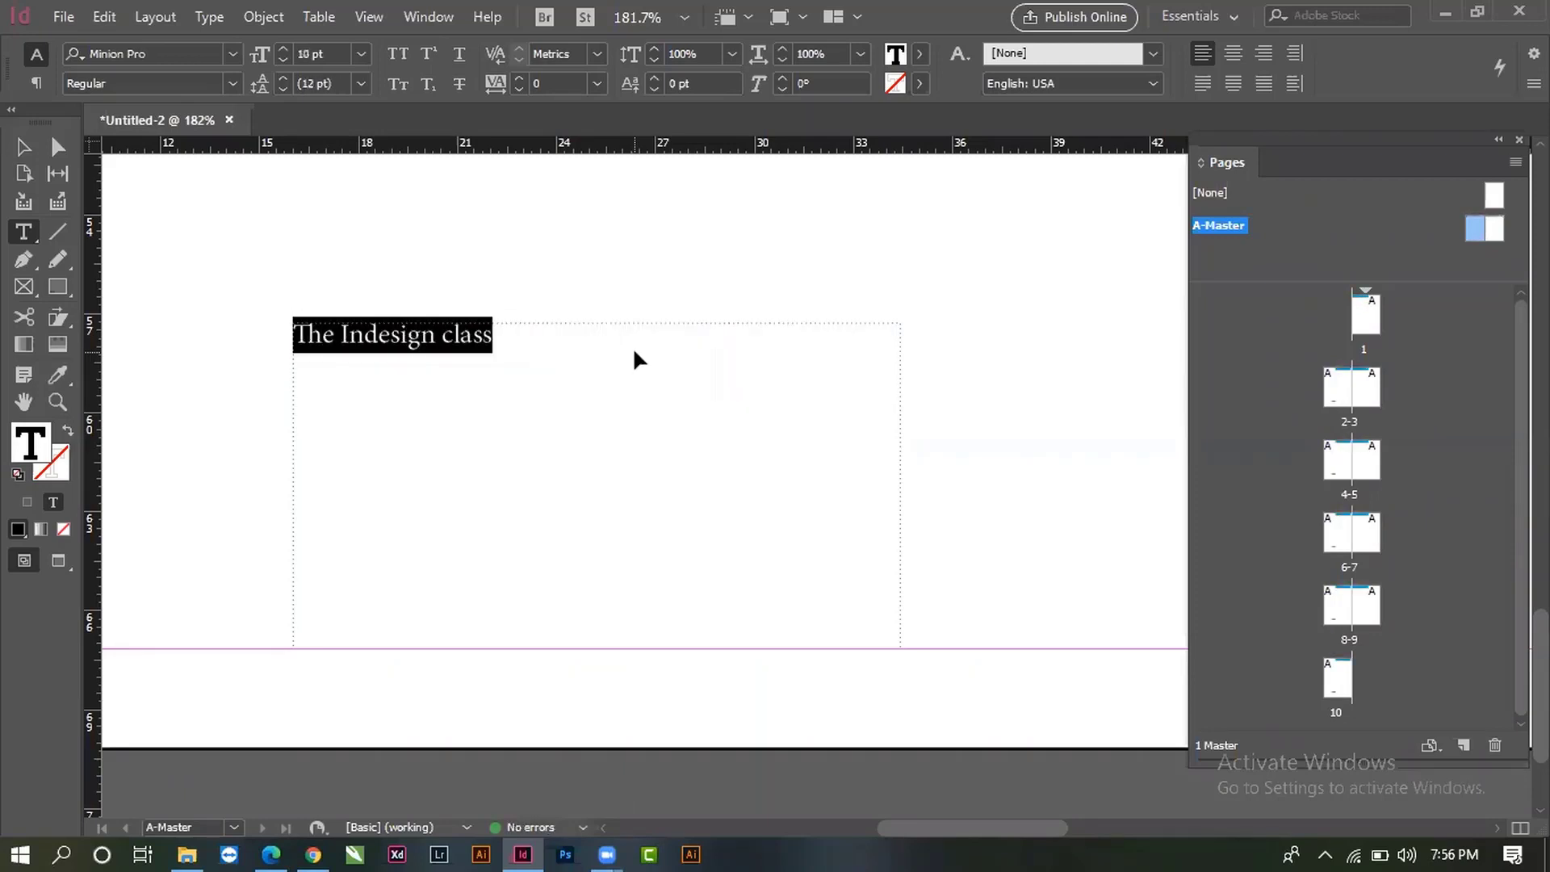
pyautogui.hotkey('ctrl', 'shift', '.')
pyautogui.hotkey('ctrl', 'shift', '.')
pyautogui.hotkey('ctrl', 'shift', '.')
pyautogui.hotkey('ctrl', 'shift', '.')
pyautogui.hotkey('ctrl', 'shift', '.')
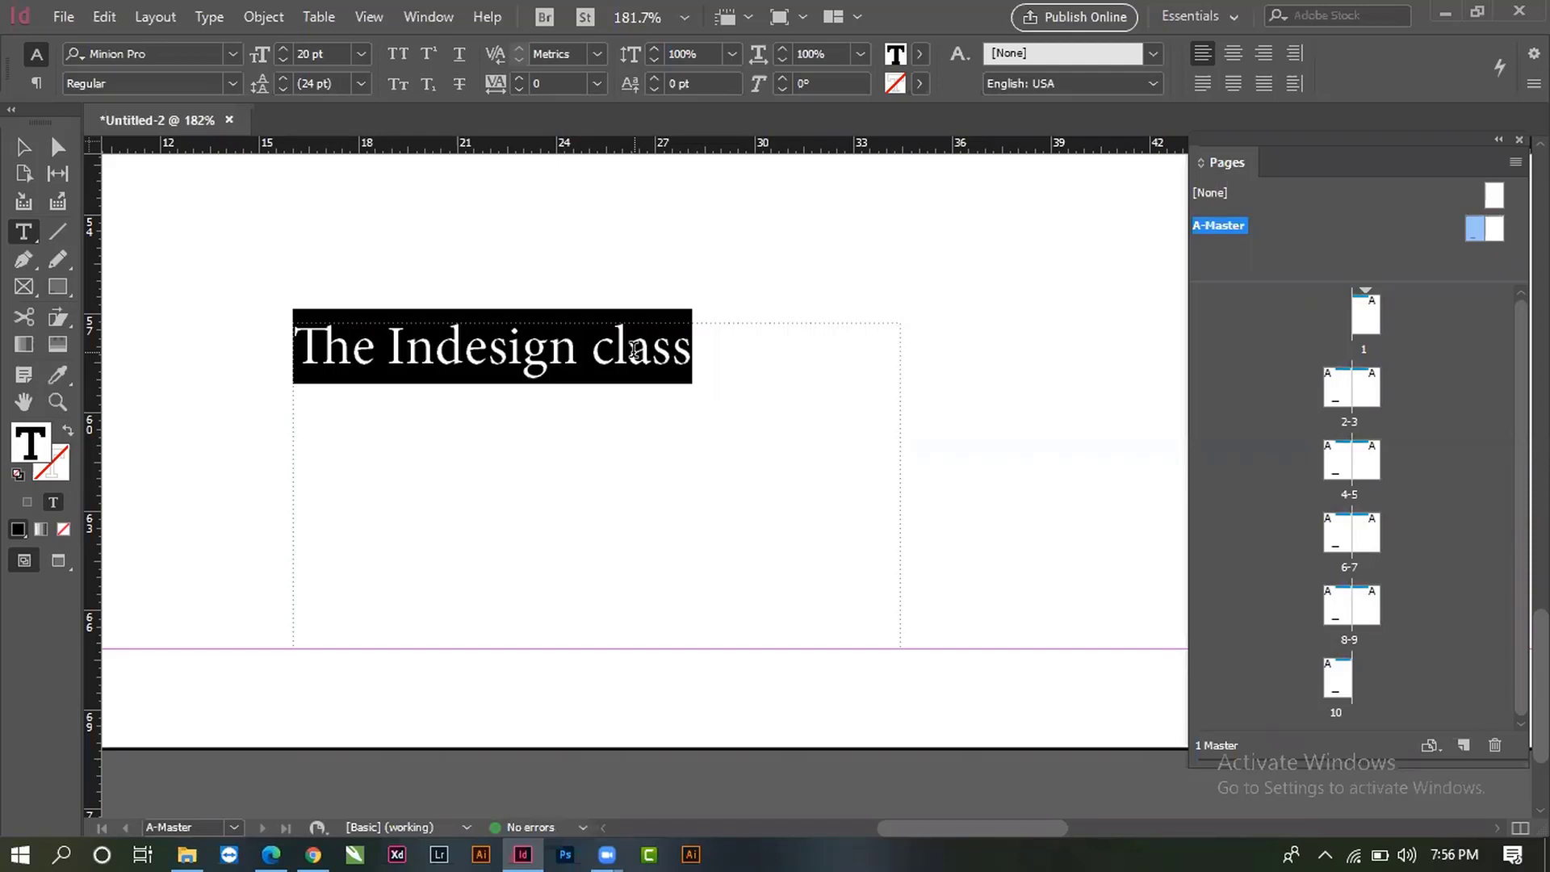
# - Delete the text "The Indesign class" from the footer frame and select the empty frame
pyautogui.press('BackSpace')
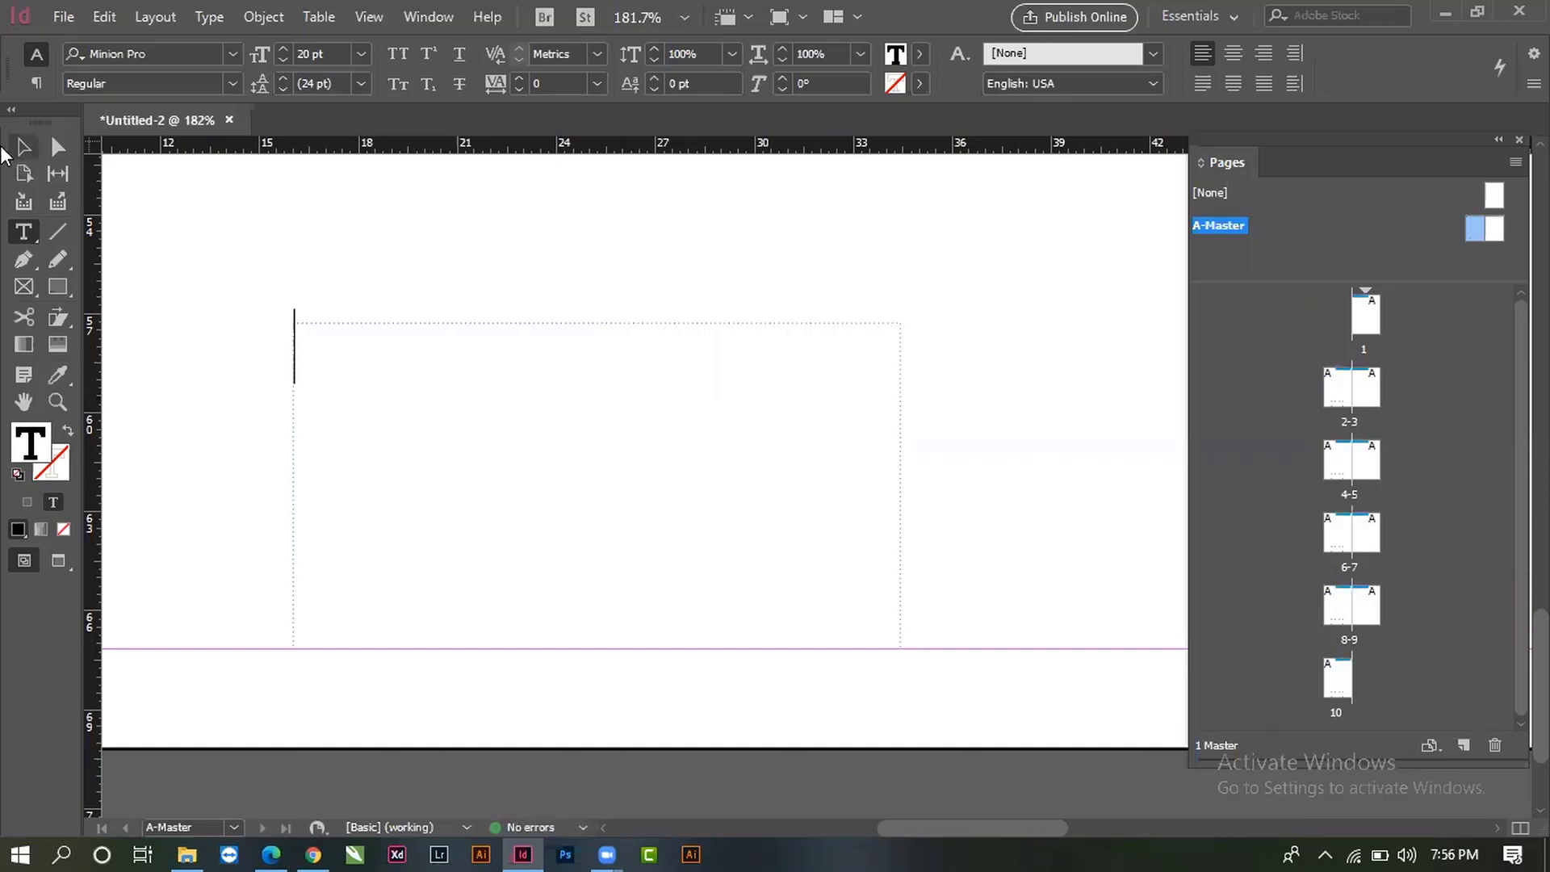
pyautogui.click(24, 146)
# - Examine the A-Master spread as a whole and the empty footer frame on its left page up close
pyautogui.hotkey('ctrl', '-')
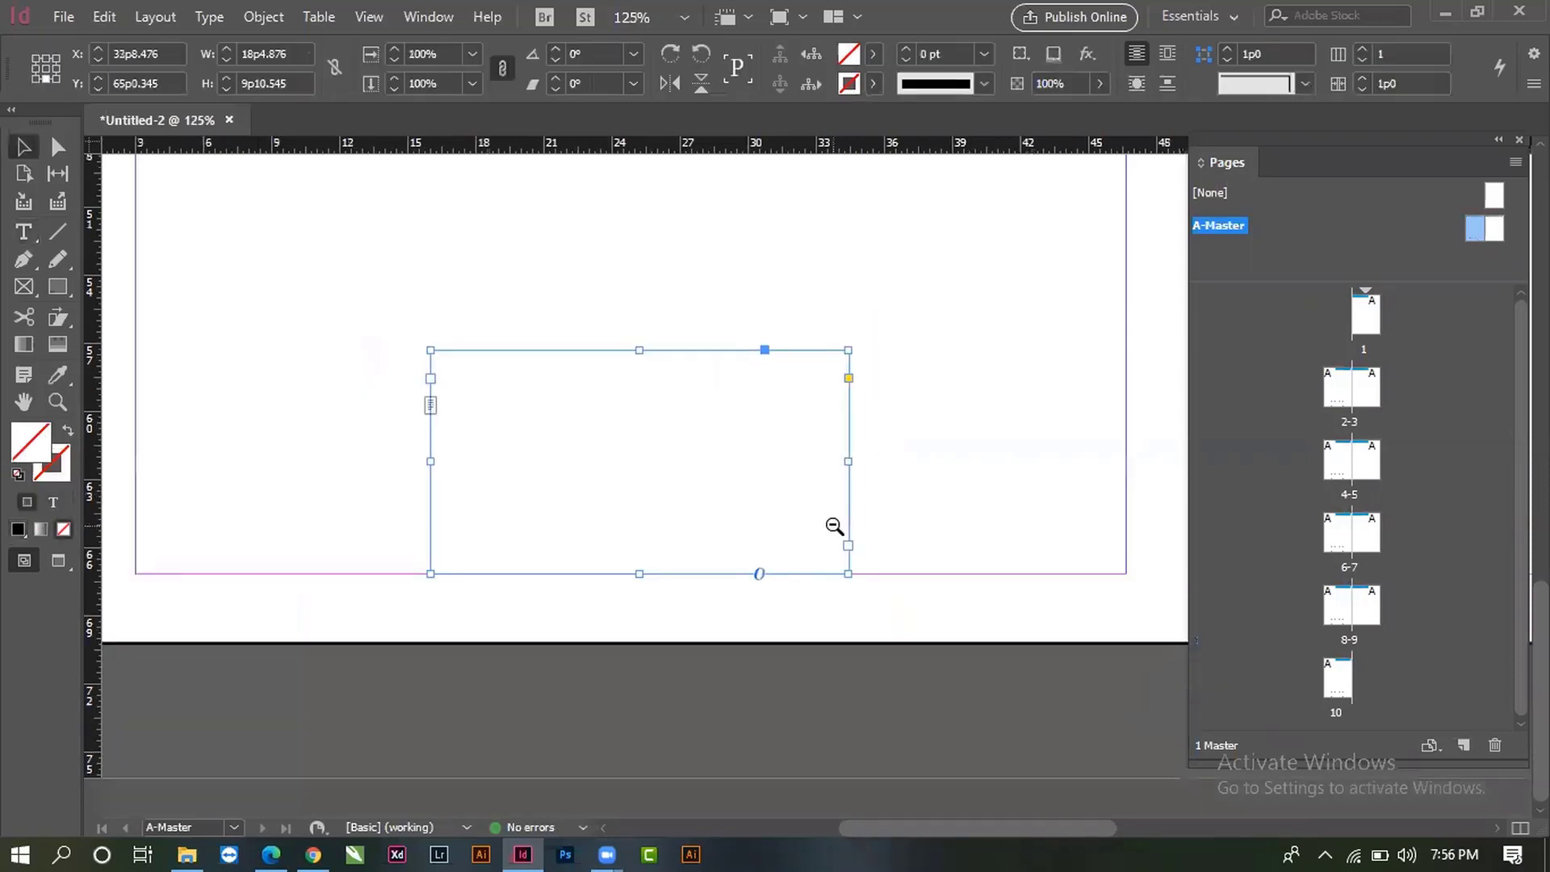
pyautogui.keyDown('ctrl'); pyautogui.keyDown('alt'); pyautogui.click(834, 526); pyautogui.keyUp('alt'); pyautogui.keyUp('ctrl')
pyautogui.keyDown('ctrl'); pyautogui.keyDown('alt'); pyautogui.click(833, 526); pyautogui.keyUp('alt'); pyautogui.keyUp('ctrl')
pyautogui.keyDown('ctrl'); pyautogui.keyDown('alt'); pyautogui.click(835, 525); pyautogui.keyUp('alt'); pyautogui.keyUp('ctrl')
pyautogui.keyDown('ctrl'); pyautogui.keyDown('alt'); pyautogui.click(864, 529); pyautogui.keyUp('alt'); pyautogui.keyUp('ctrl')
pyautogui.keyDown('ctrl'); pyautogui.keyDown('alt'); pyautogui.click(881, 533); pyautogui.keyUp('alt'); pyautogui.keyUp('ctrl')
pyautogui.keyDown('ctrl'); pyautogui.keyDown('alt'); pyautogui.click(886, 536); pyautogui.keyUp('alt'); pyautogui.keyUp('ctrl')
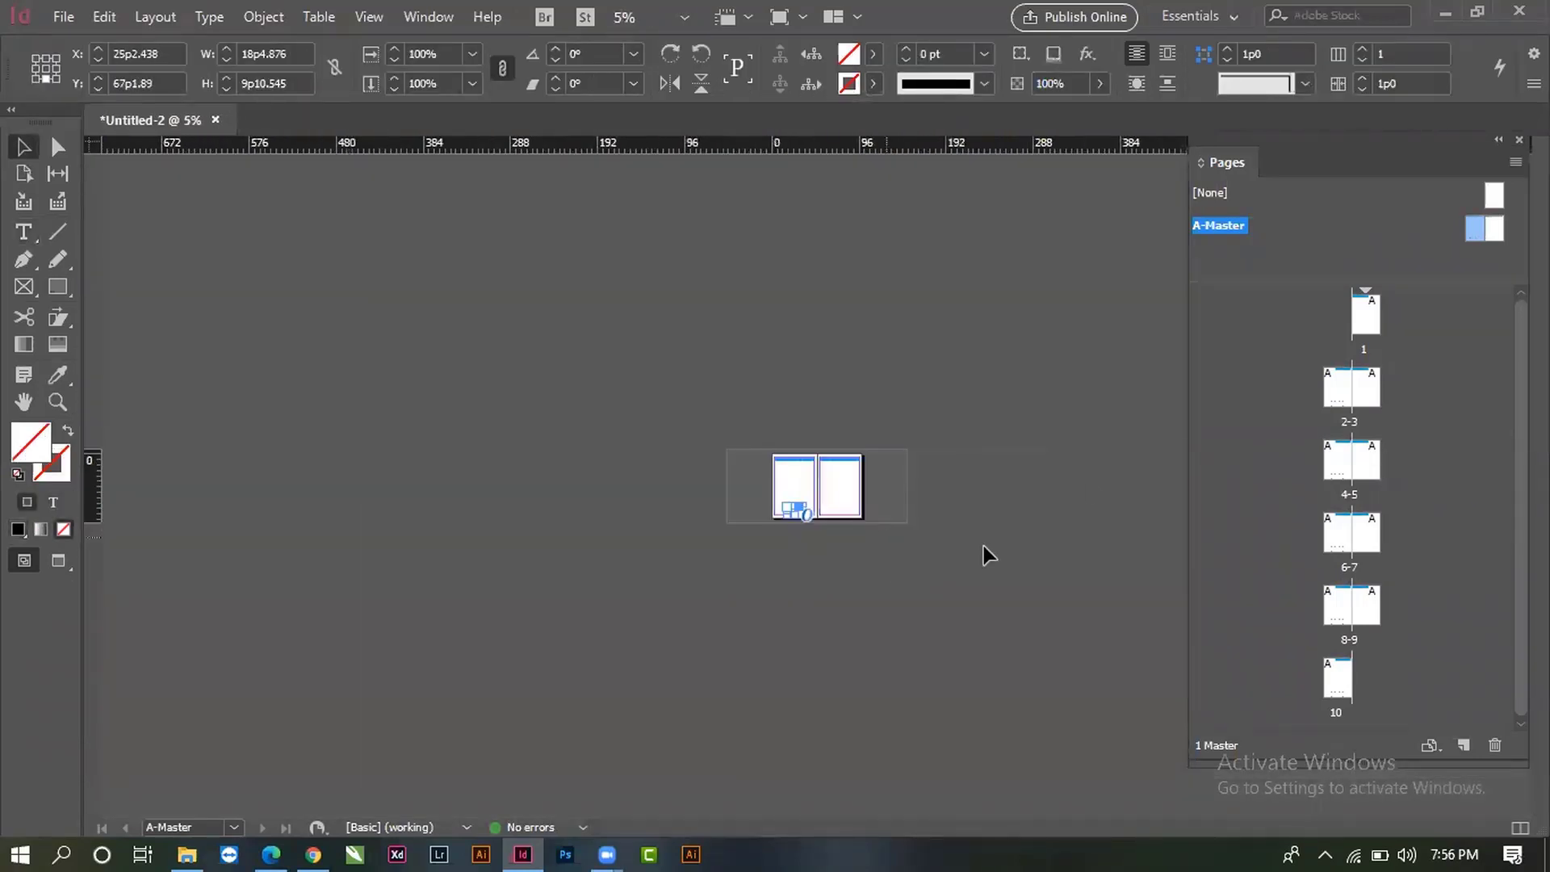
pyautogui.moveTo(802, 485); pyautogui.dragTo(986, 596)
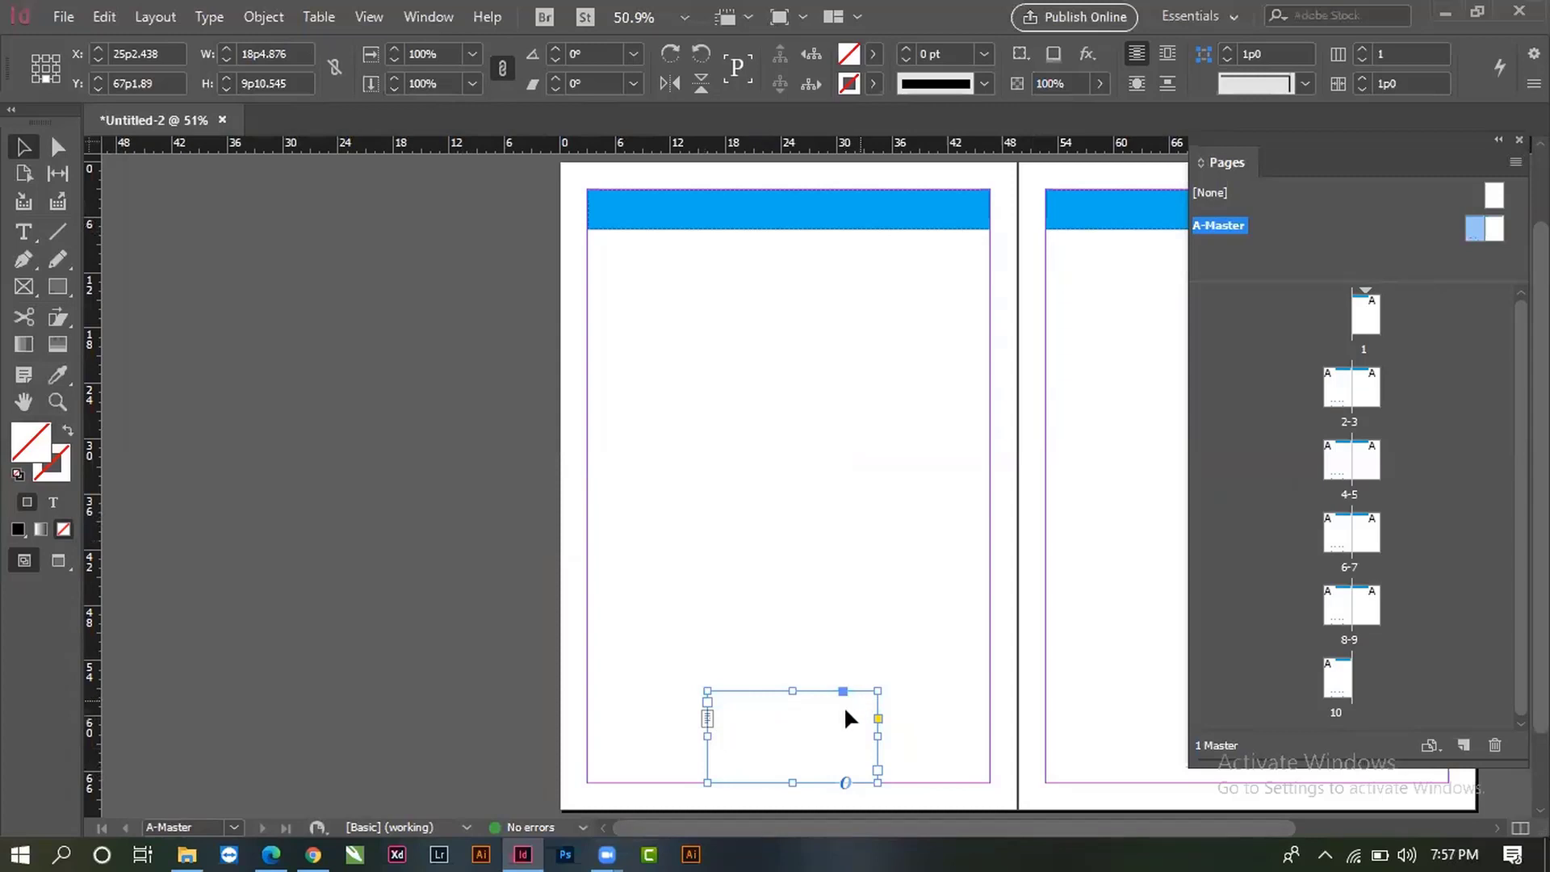
pyautogui.hotkey('ctrl', 'space')
pyautogui.moveTo(766, 688); pyautogui.dragTo(982, 799)
pyautogui.press('space')
pyautogui.moveTo(686, 584); pyautogui.dragTo(1062, 637)
pyautogui.hotkey('ctrl', 'alt', 'space')
pyautogui.click(843, 510)
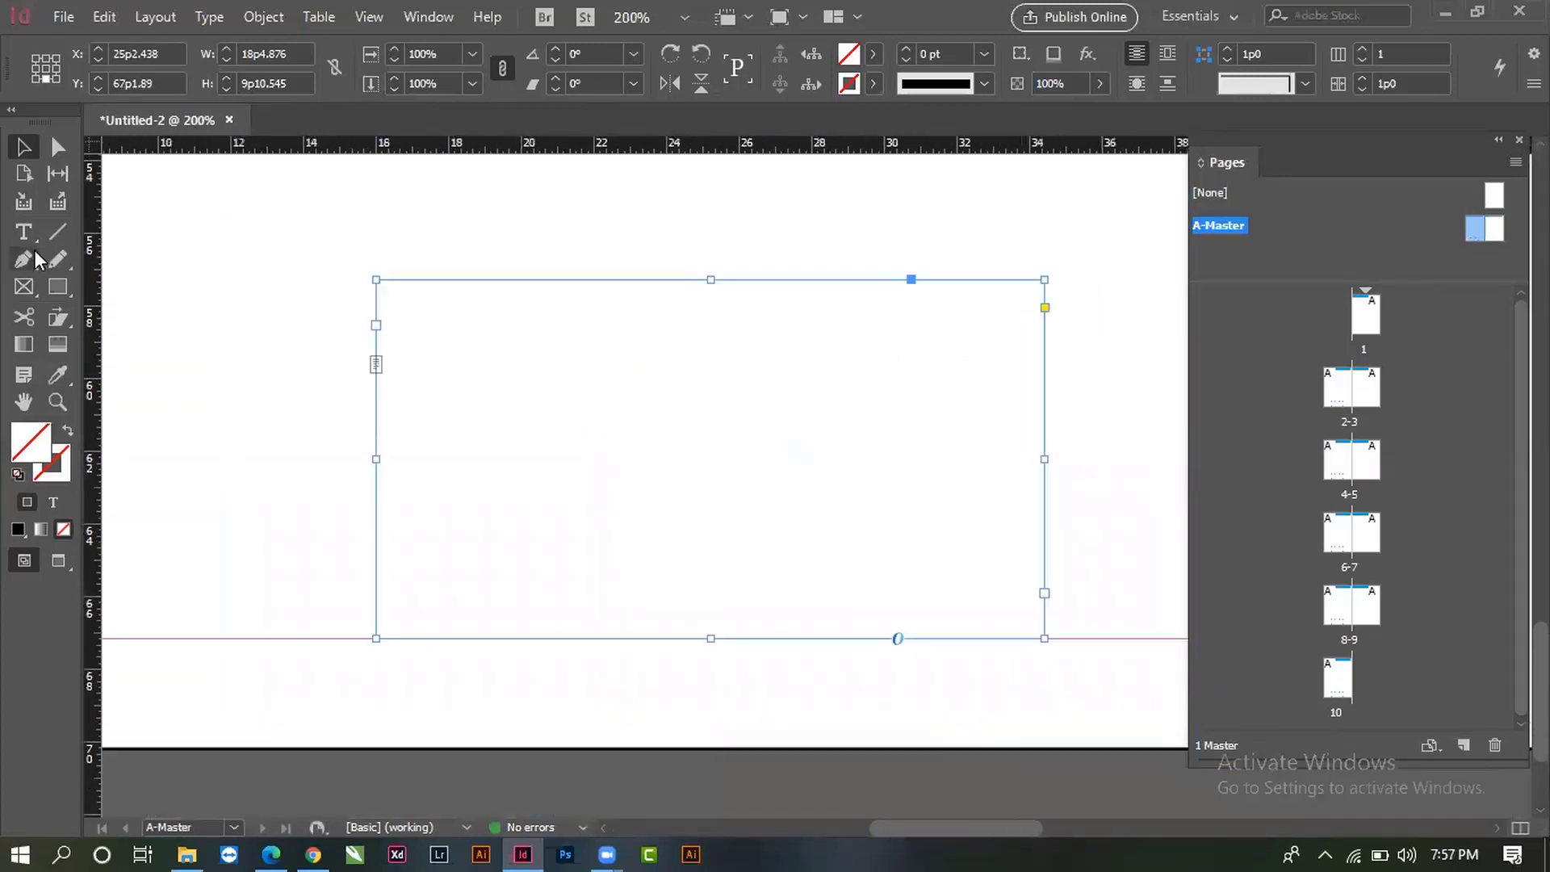
# - Insert a Current Page Number marker in the empty footer frame on the left A-Master page
pyautogui.click(23, 232)
pyautogui.click(439, 318)
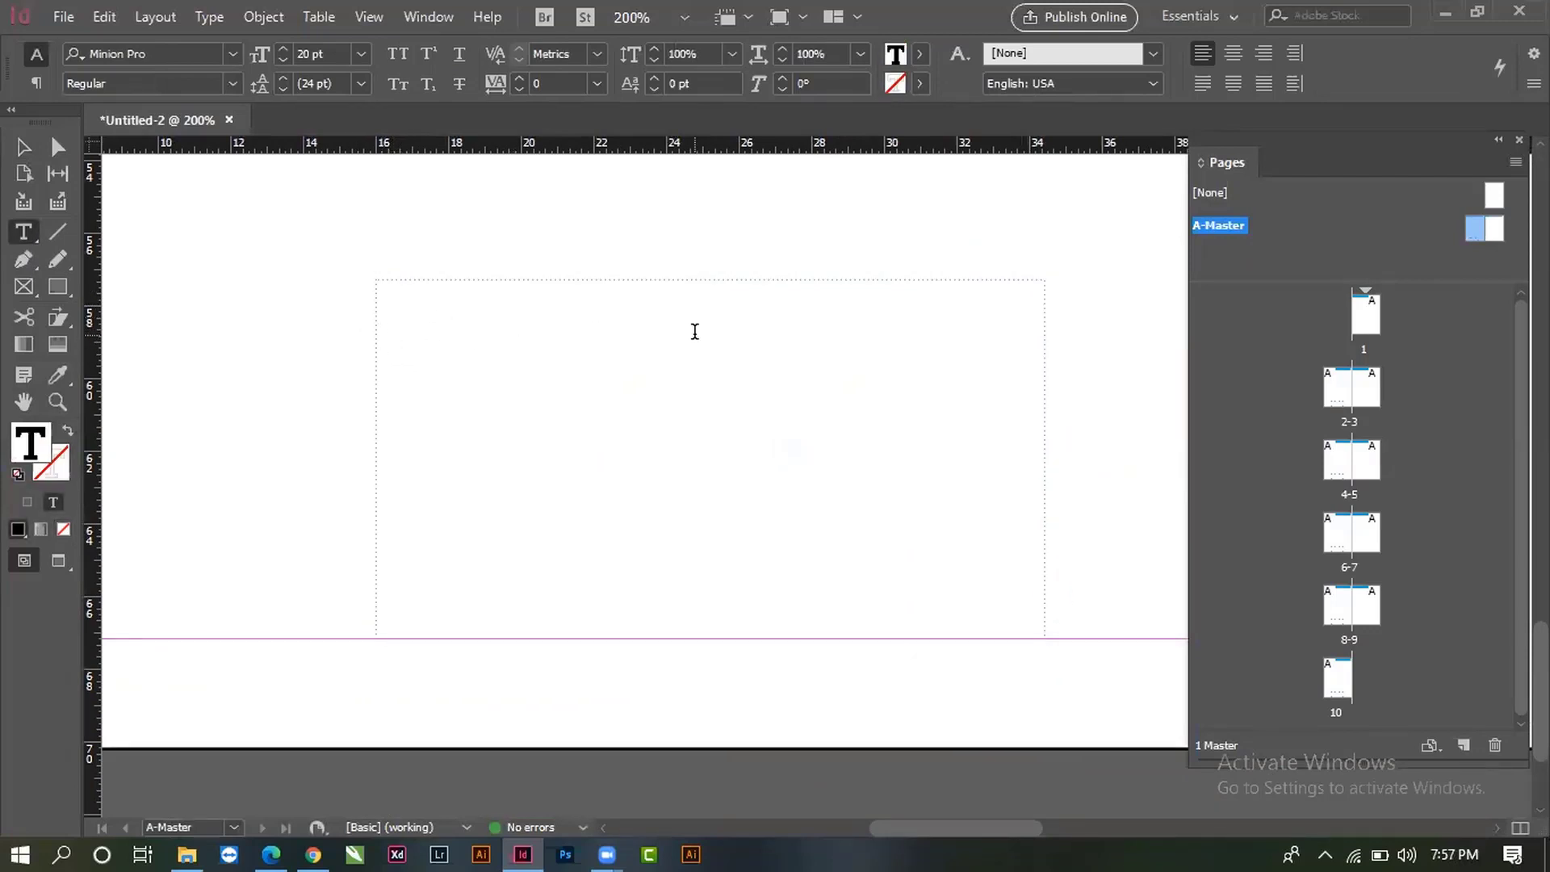
pyautogui.click(217, 14)
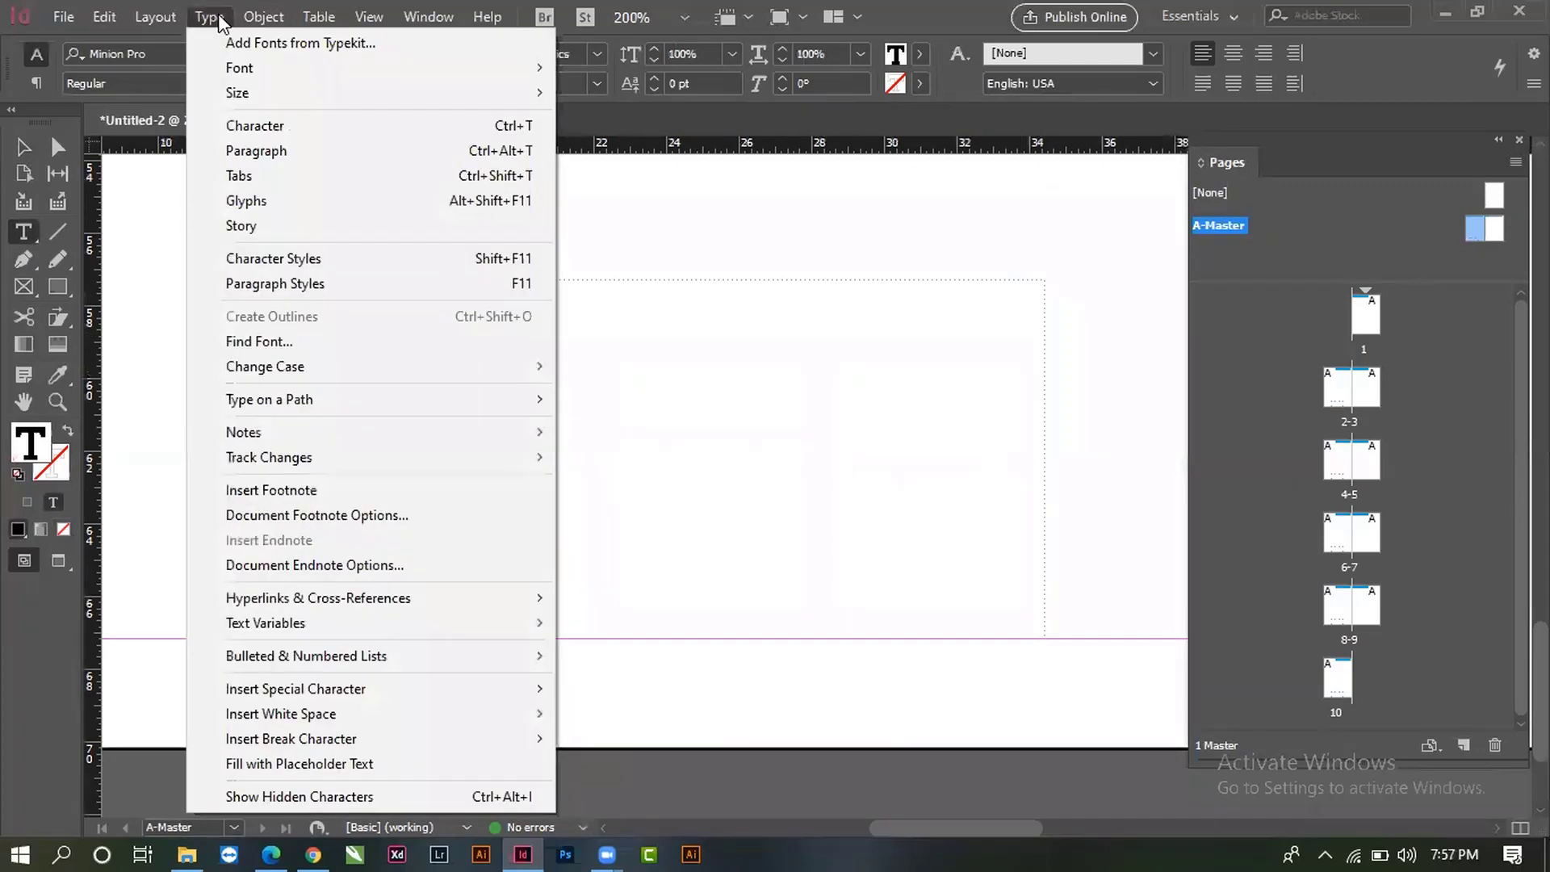
pyautogui.moveTo(327, 688)
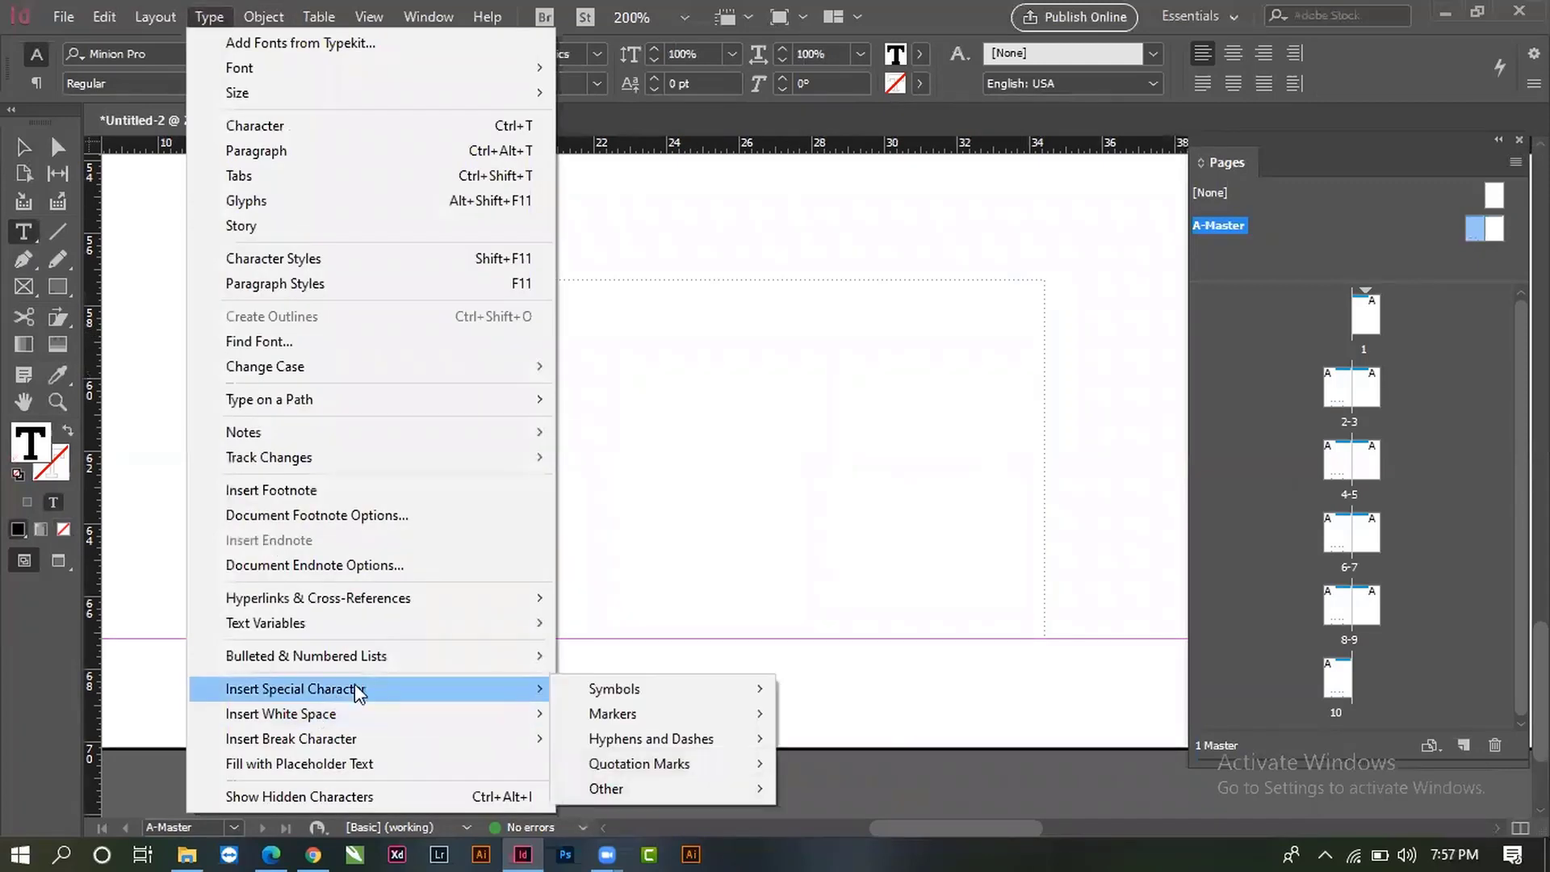
pyautogui.moveTo(685, 787)
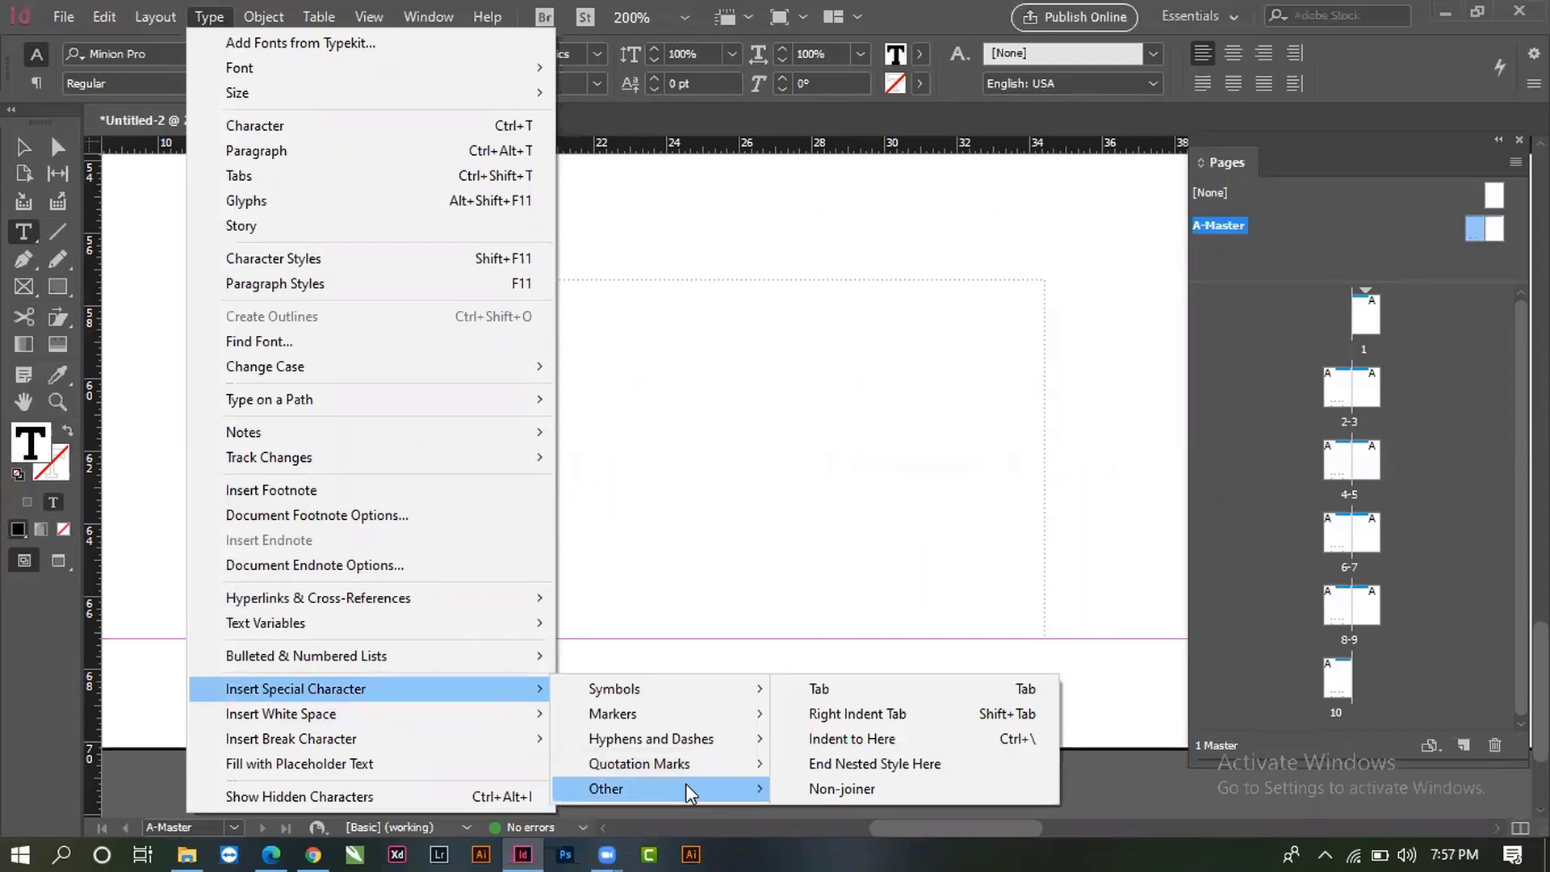
pyautogui.moveTo(687, 713)
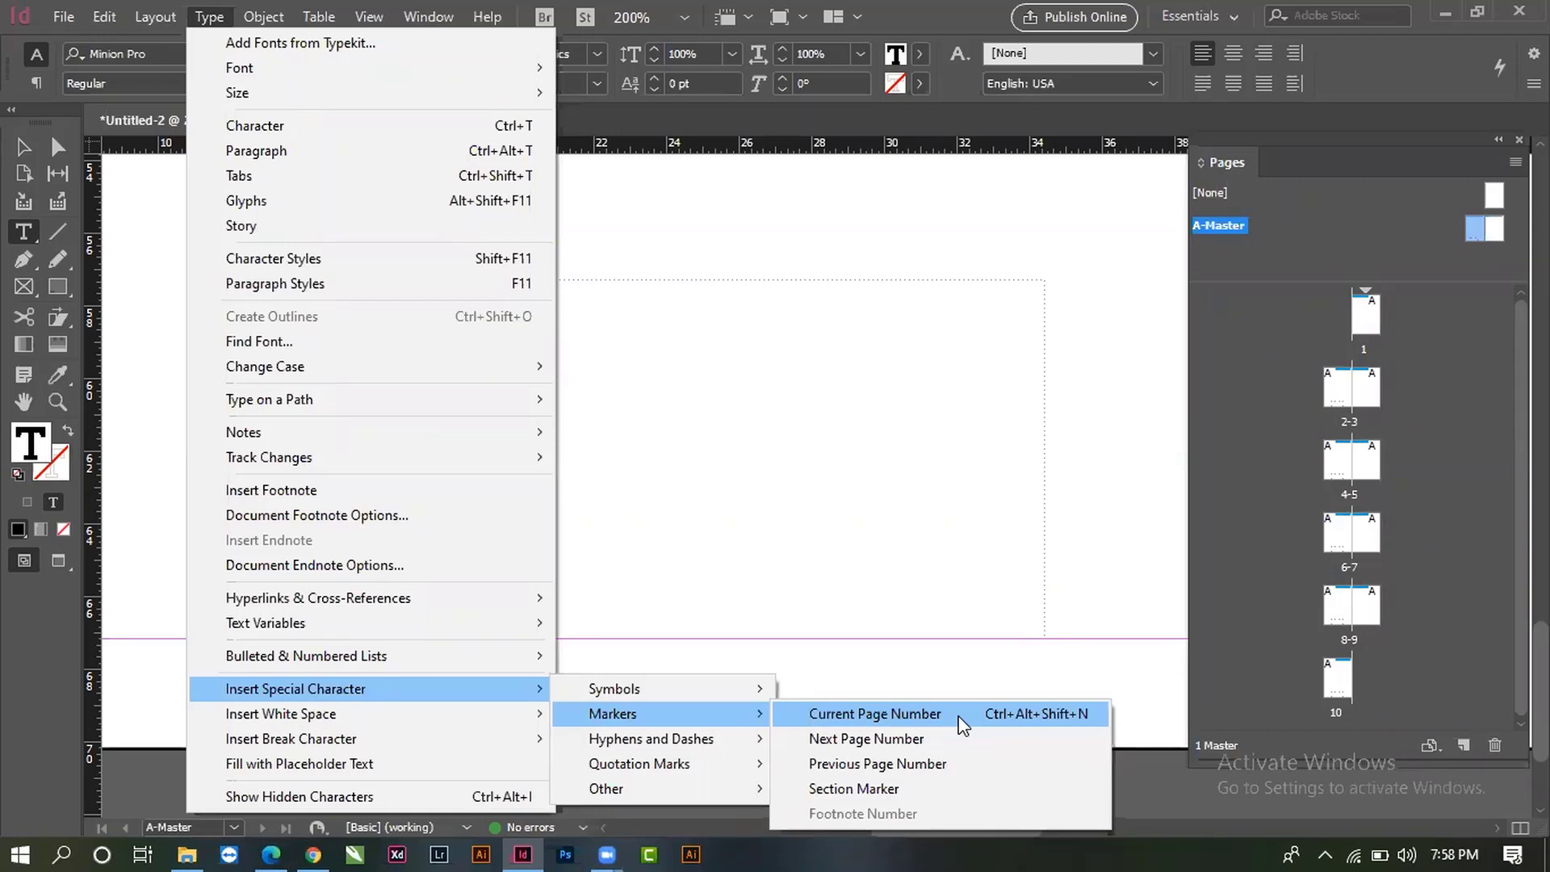
pyautogui.click(104, 16)
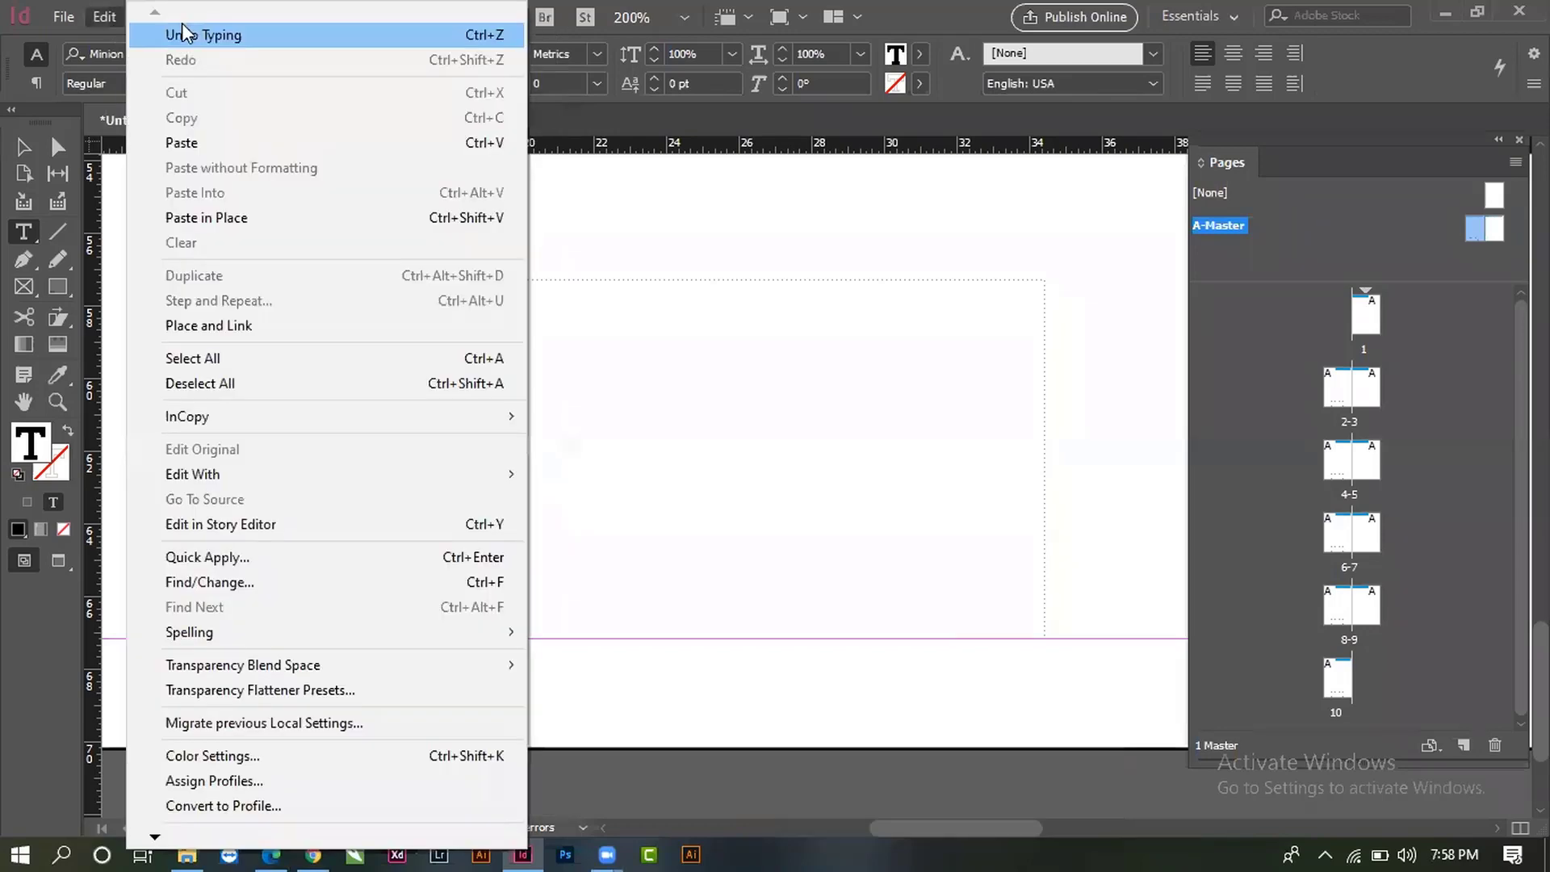
pyautogui.click(709, 297)
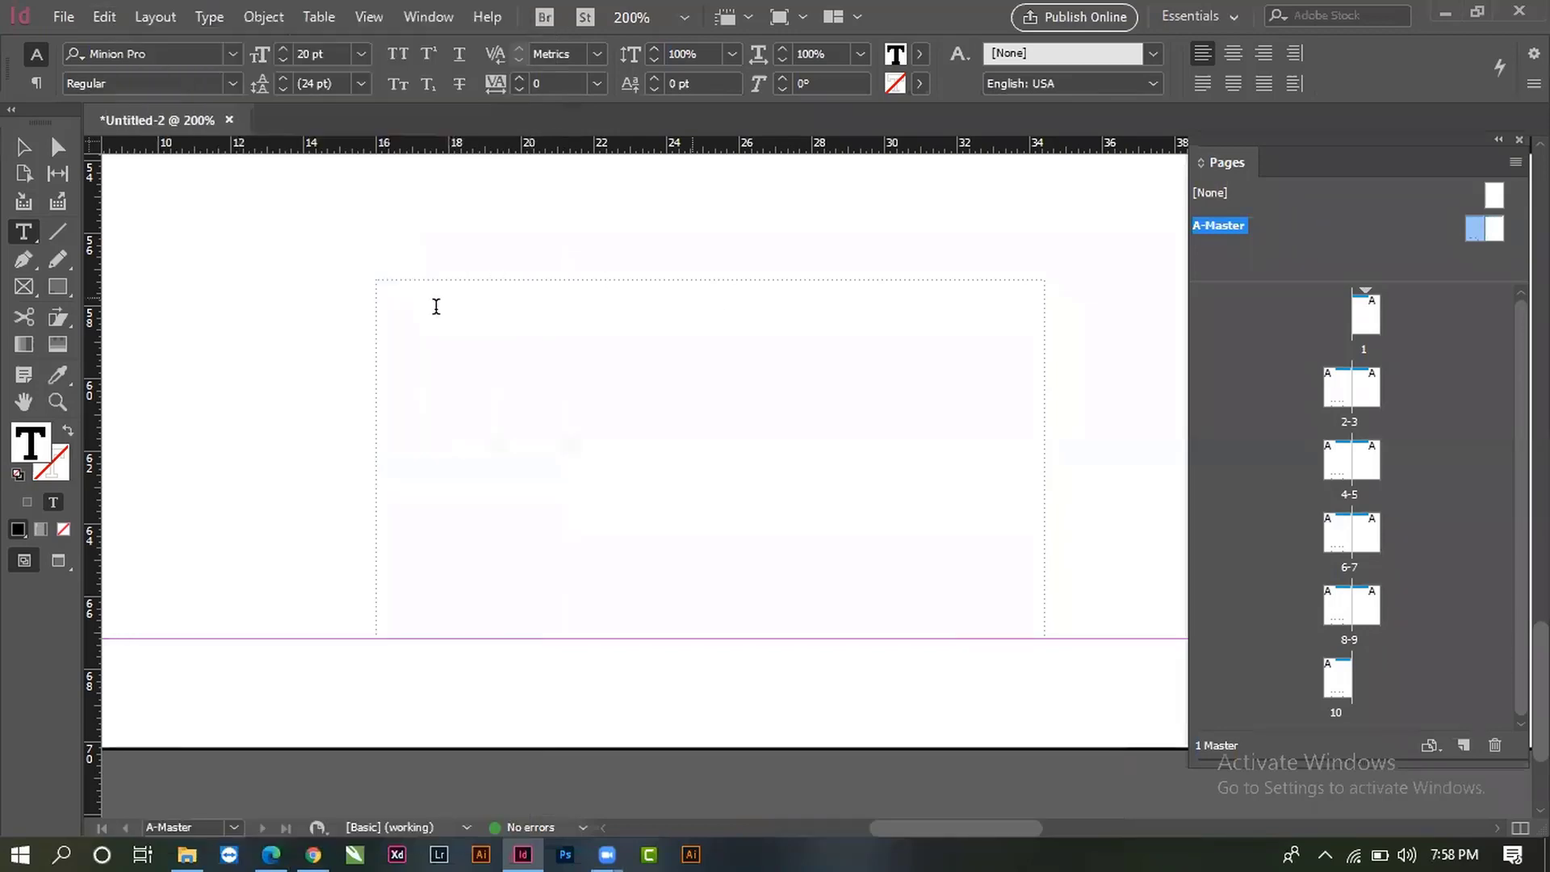
pyautogui.click(214, 22)
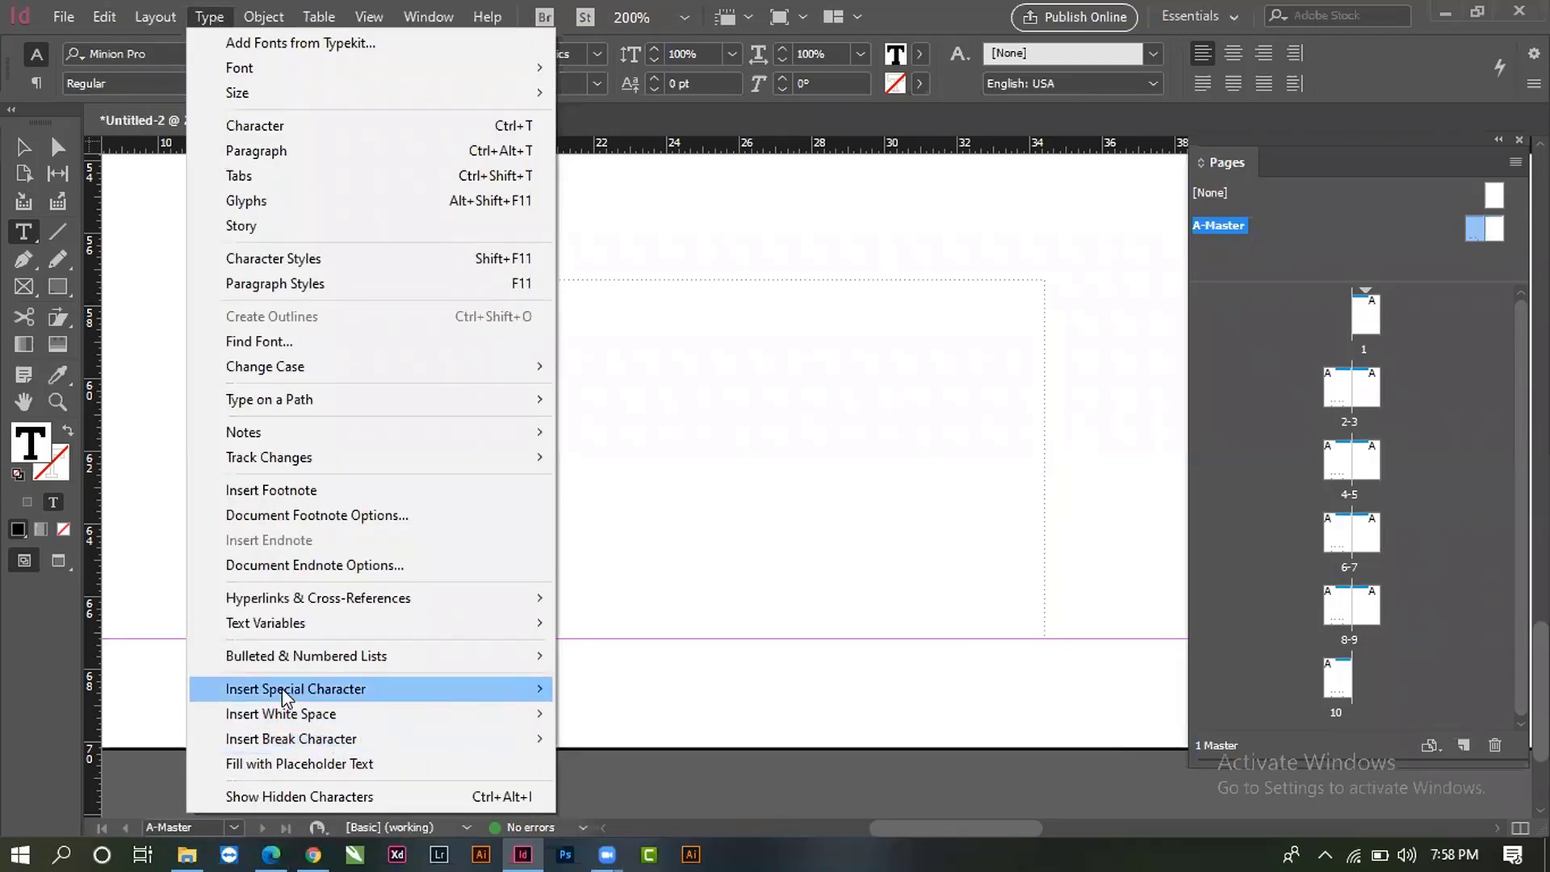
pyautogui.moveTo(630, 714)
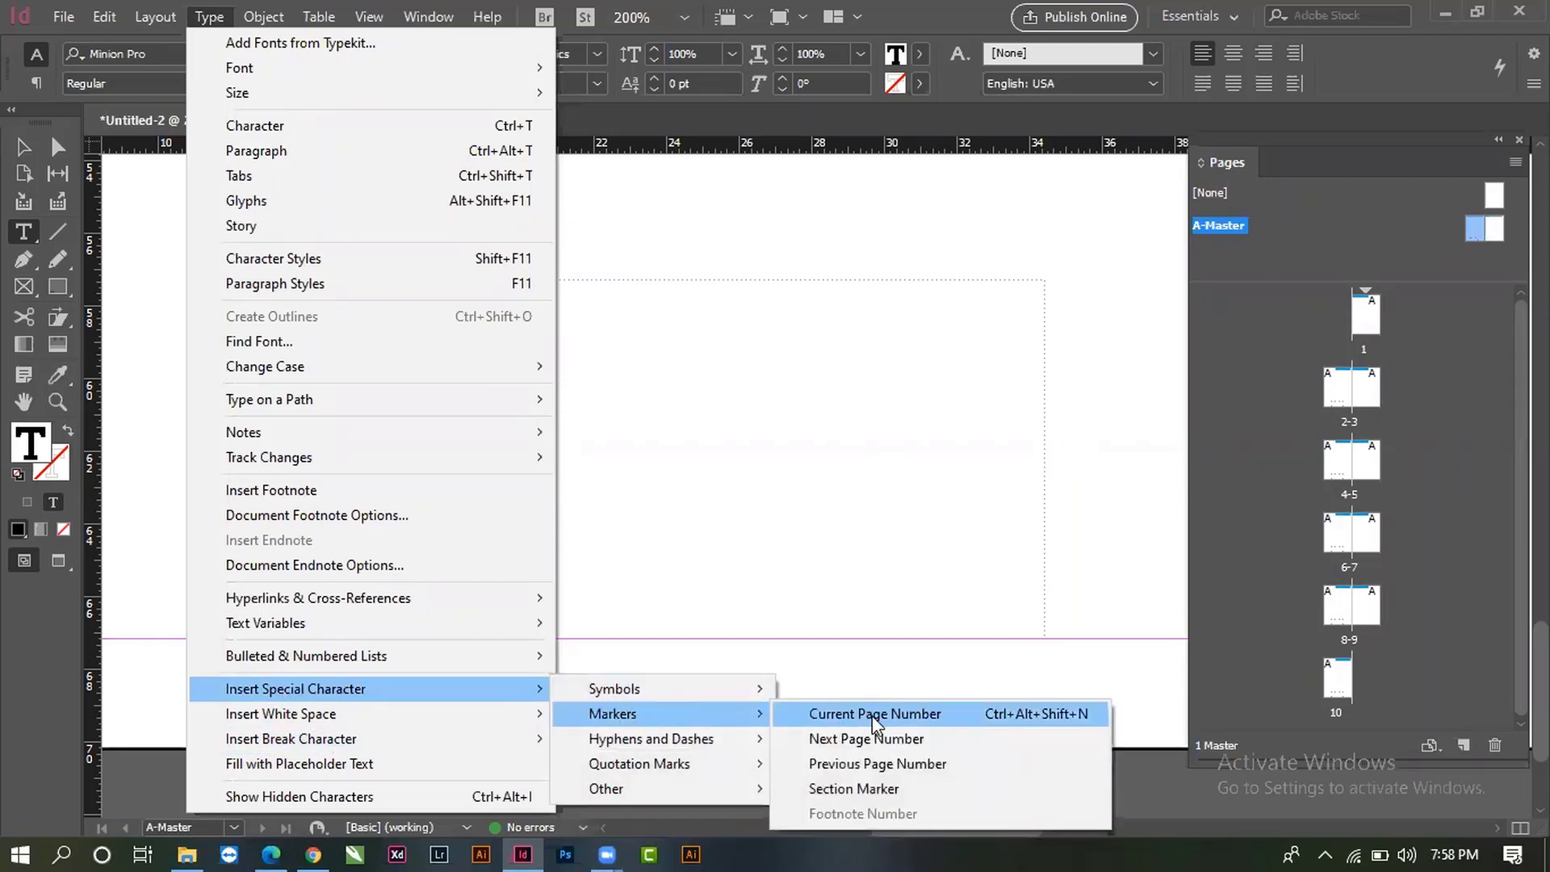
pyautogui.click(1058, 715)
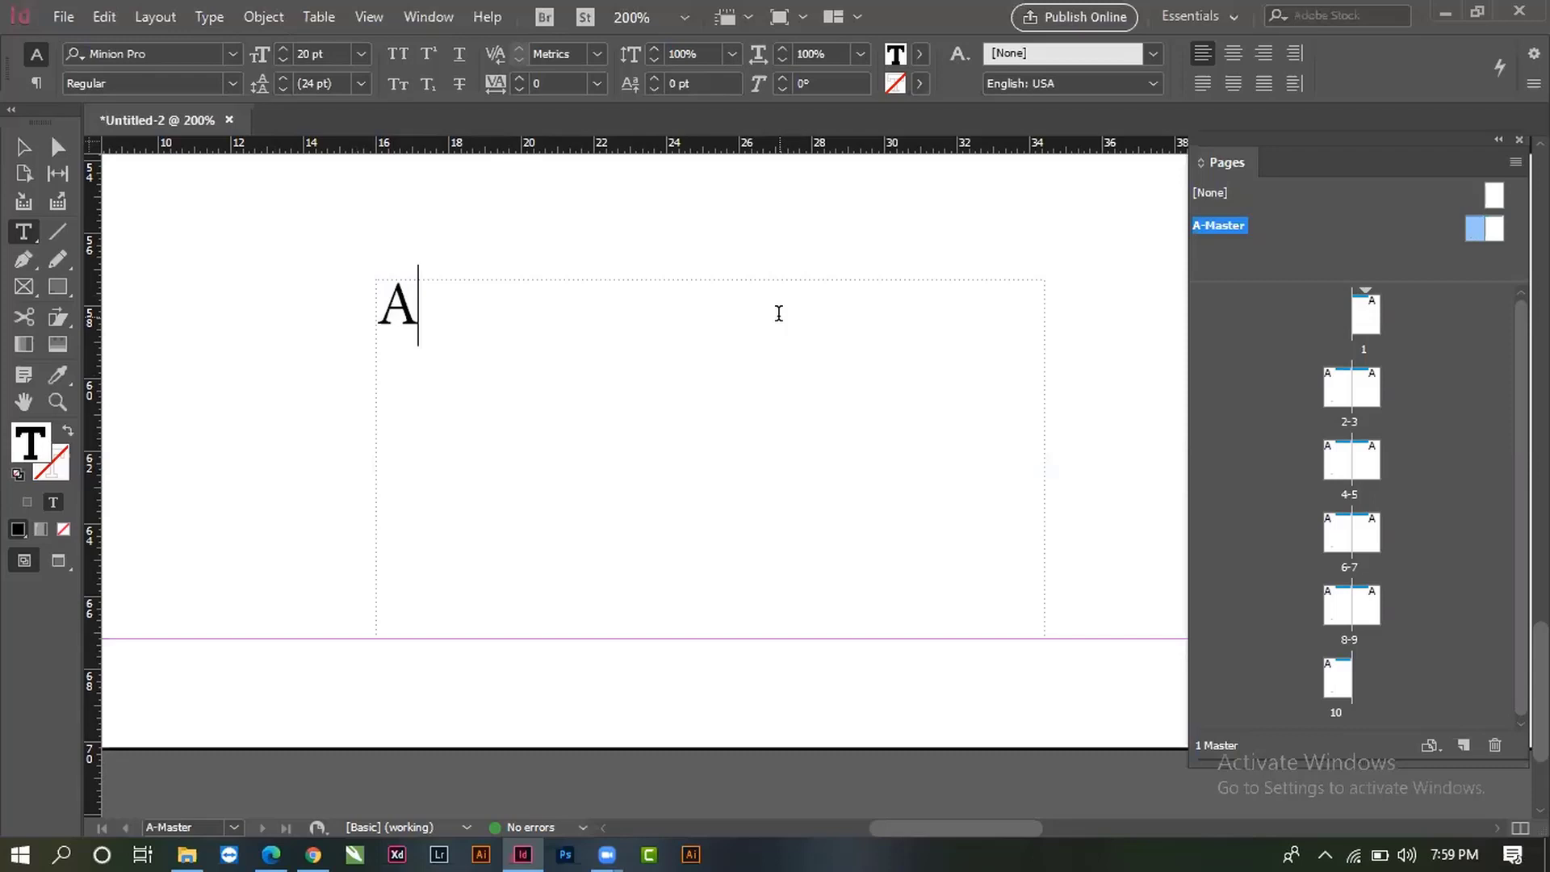
# - Select the page number marker and enlarge it to 36 pt
pyautogui.doubleClick(385, 319)
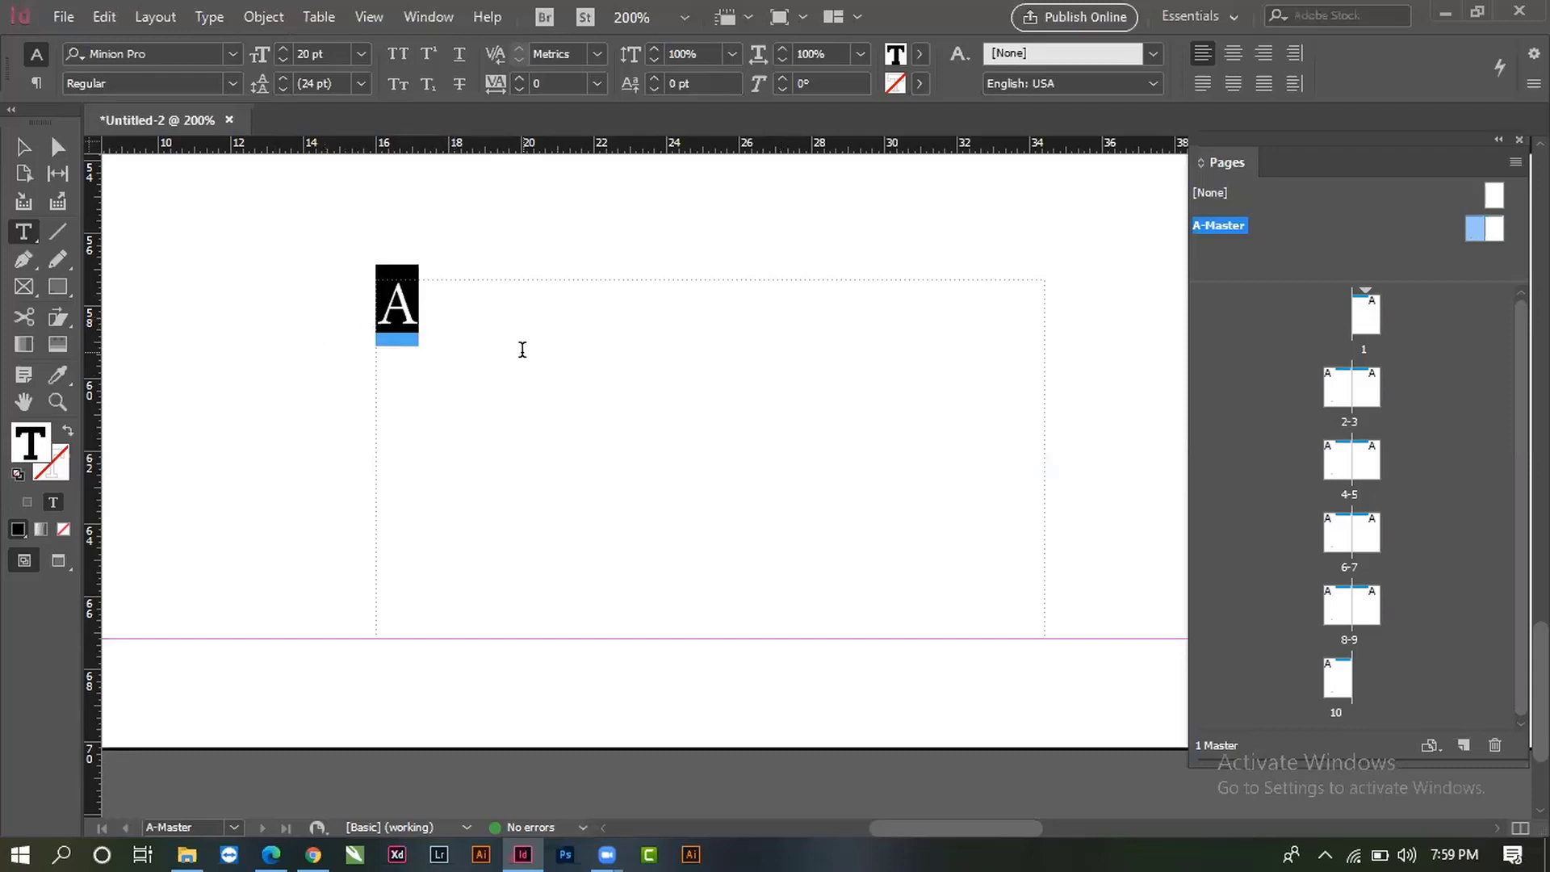
pyautogui.hotkey('ctrl', 'shift', '.')
pyautogui.hotkey('ctrl', 'shift', '.')
pyautogui.hotkey('ctrl', 'shift', '.')
pyautogui.hotkey('ctrl', 'shift', '.')
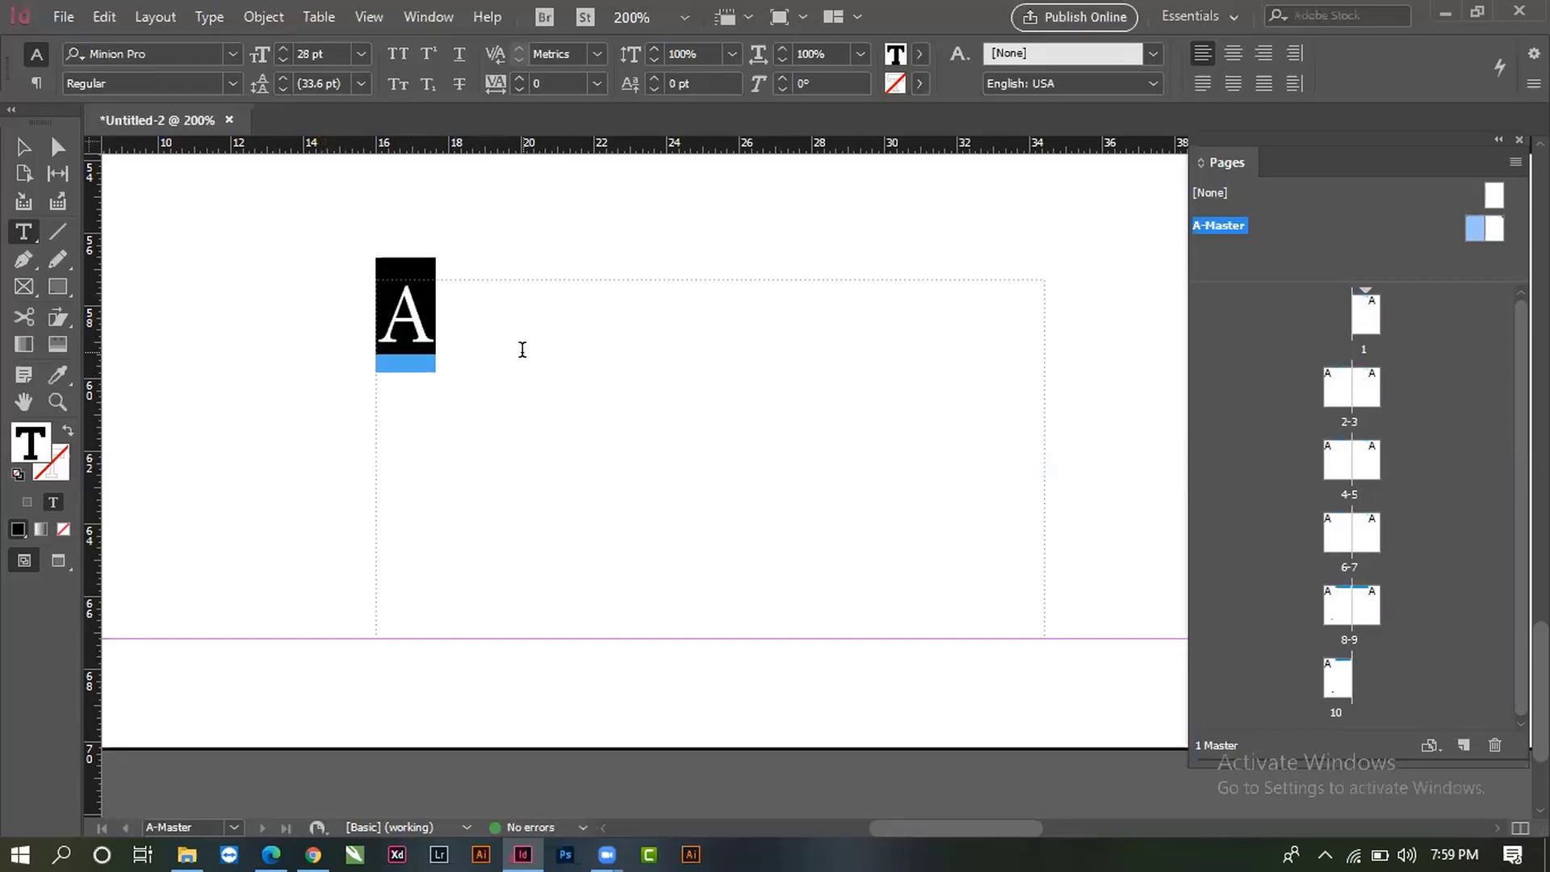
pyautogui.hotkey('ctrl', 'shift', '.')
pyautogui.hotkey('ctrl', 'shift', '.')
pyautogui.hotkey('ctrl', 'shift', '.')
pyautogui.hotkey('ctrl', 'shift', '.')
pyautogui.press('Escape')
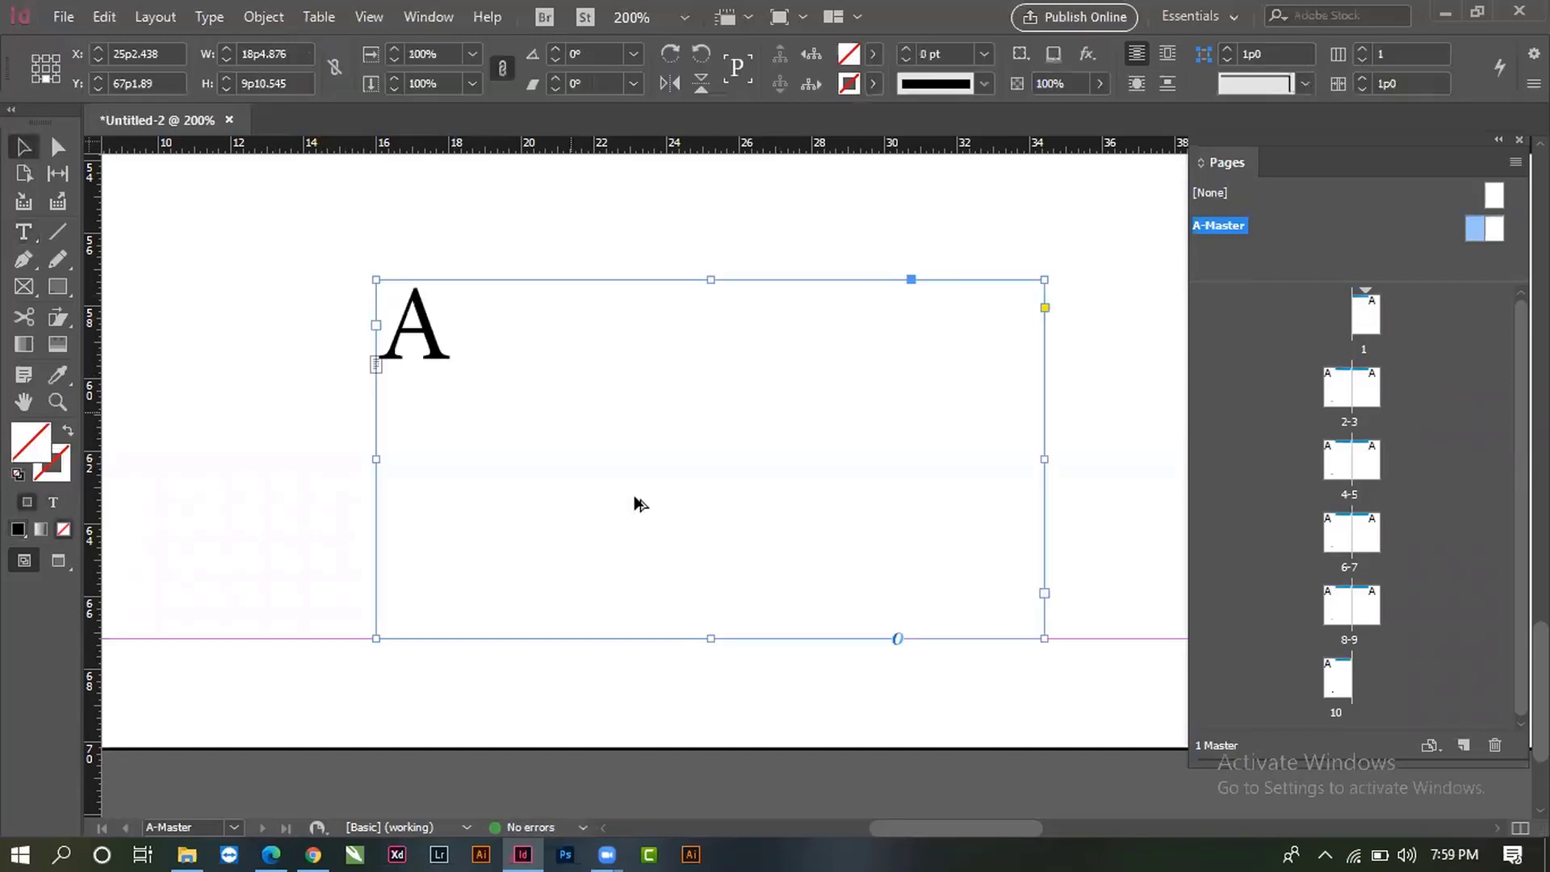
# - Shorten the page number frame to about 4p3 high and place it in the lower right corner of the left page's margins
pyautogui.hotkey('ctrl', '-')
pyautogui.keyDown('ctrl'); pyautogui.keyDown('alt'); pyautogui.click(665, 476); pyautogui.keyUp('alt'); pyautogui.keyUp('ctrl')
pyautogui.keyDown('ctrl'); pyautogui.keyDown('alt'); pyautogui.click(665, 476); pyautogui.keyUp('alt'); pyautogui.keyUp('ctrl')
pyautogui.keyDown('ctrl'); pyautogui.keyDown('alt'); pyautogui.click(851, 529); pyautogui.keyUp('alt'); pyautogui.keyUp('ctrl')
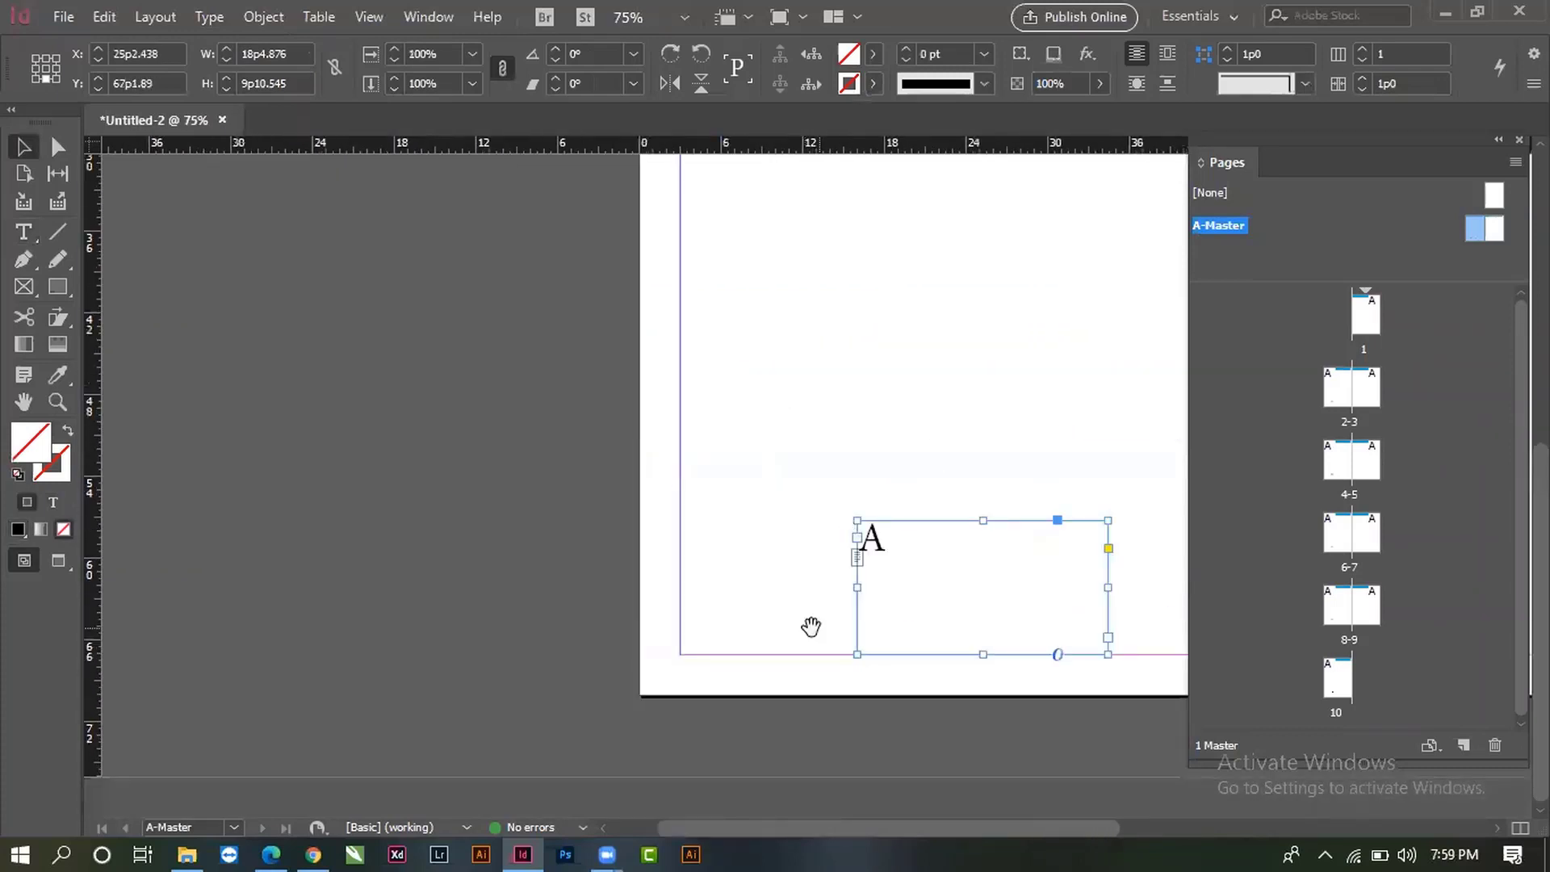
pyautogui.moveTo(779, 622); pyautogui.dragTo(491, 494)
pyautogui.click(778, 447)
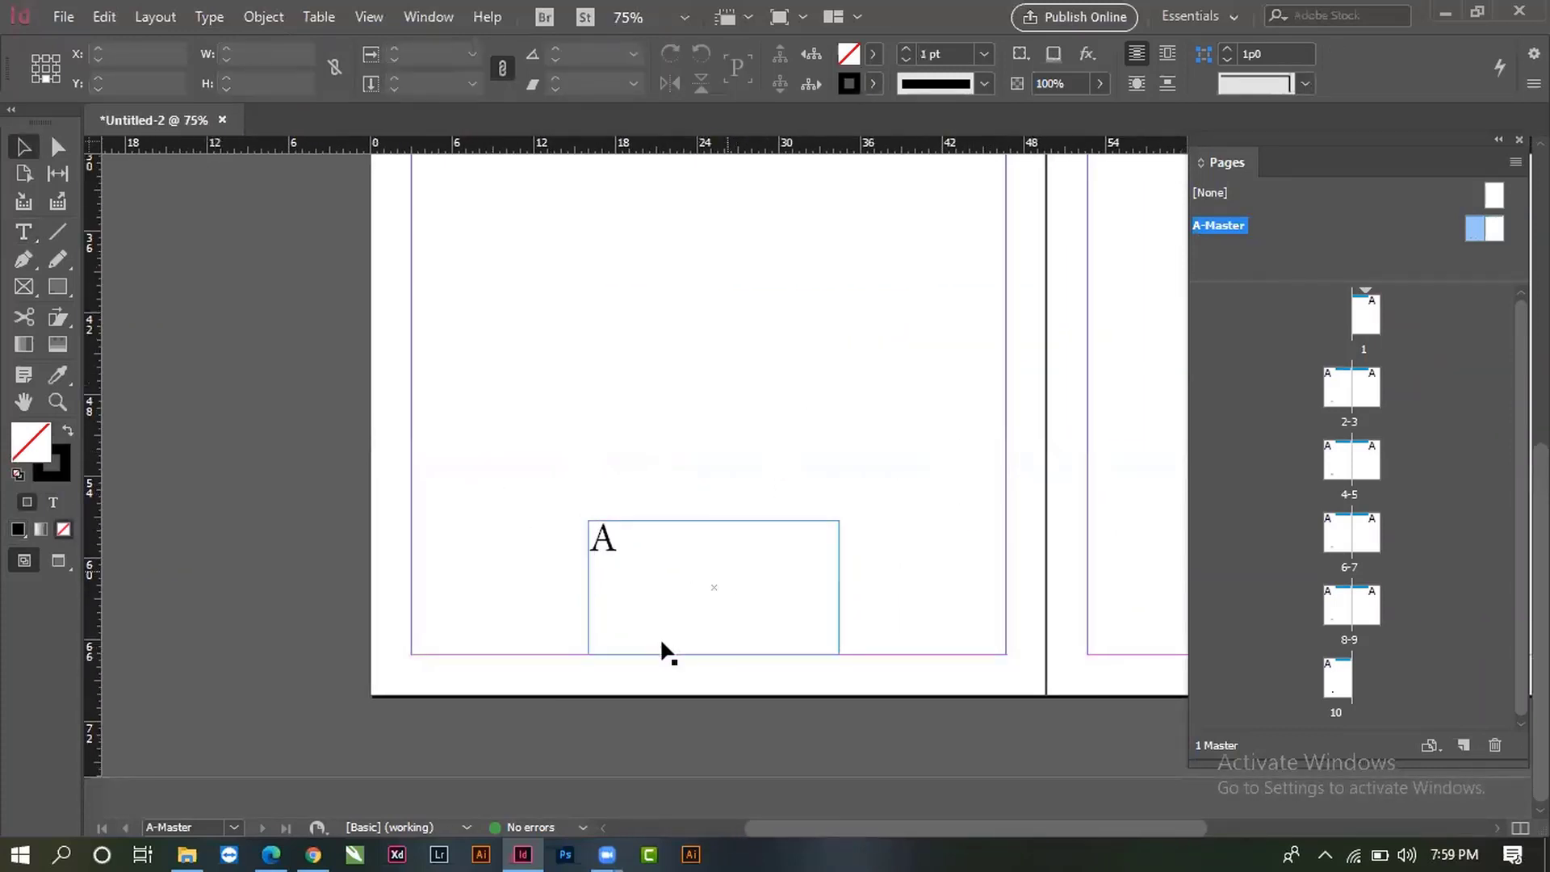
pyautogui.moveTo(661, 637); pyautogui.dragTo(521, 658)
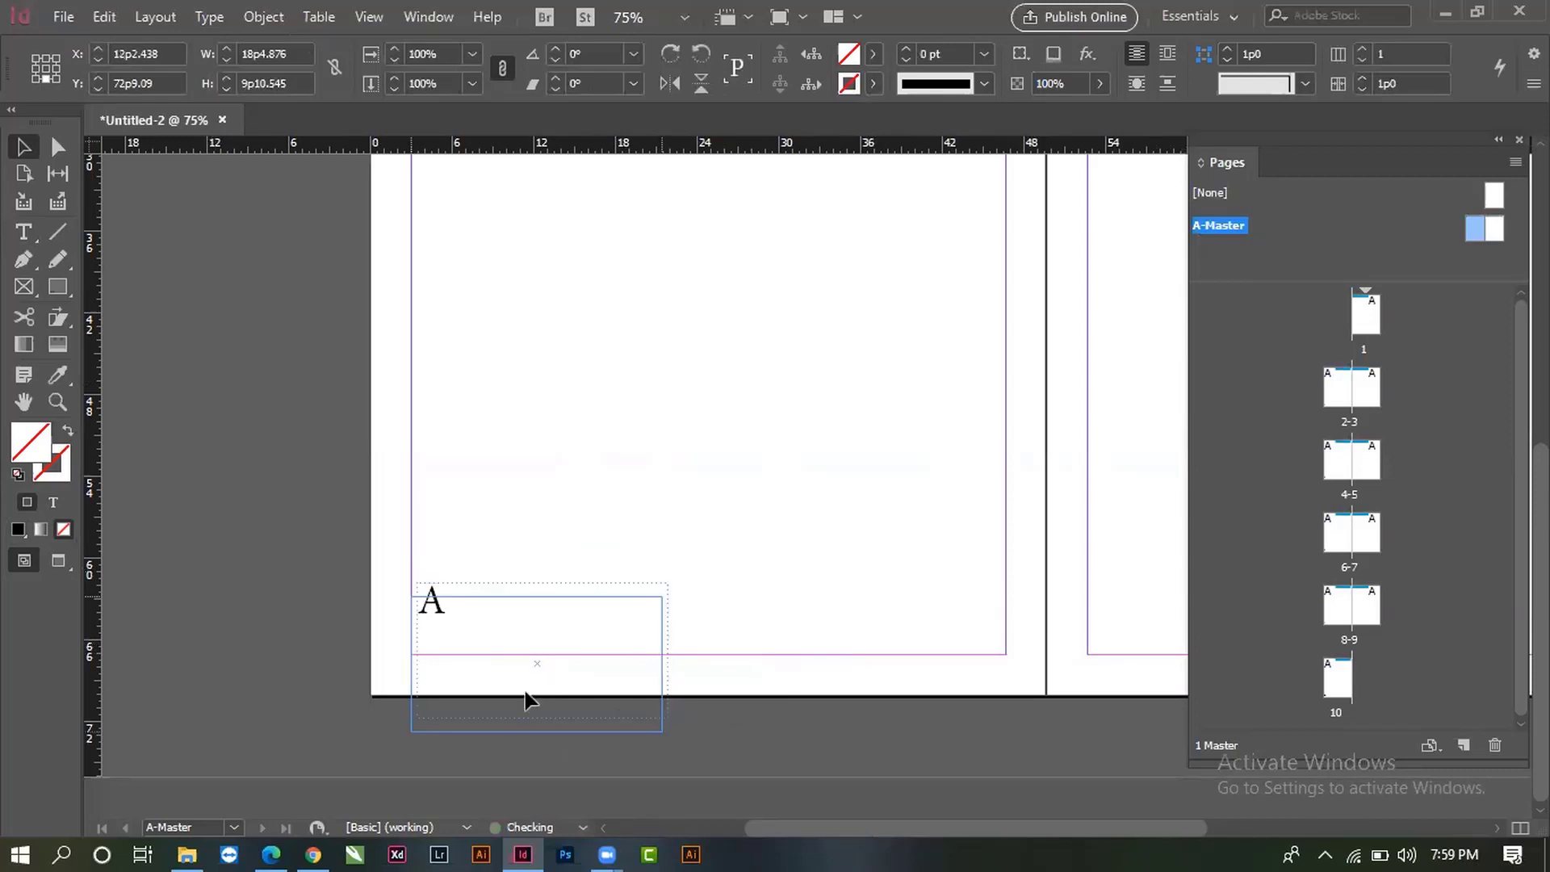
pyautogui.moveTo(536, 734); pyautogui.dragTo(549, 657)
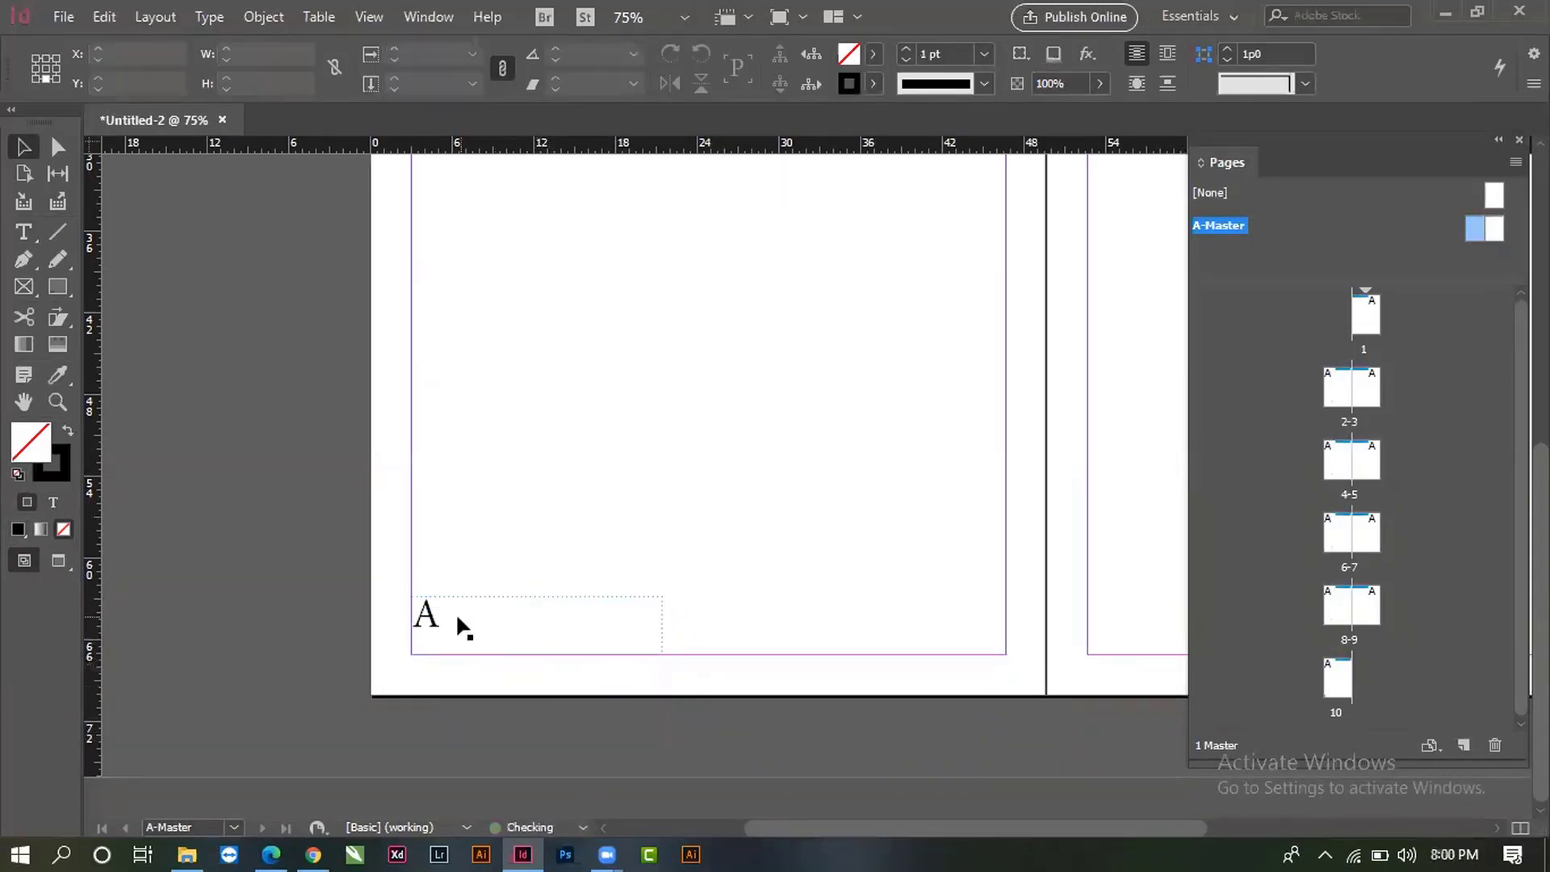
pyautogui.moveTo(456, 618); pyautogui.dragTo(824, 625)
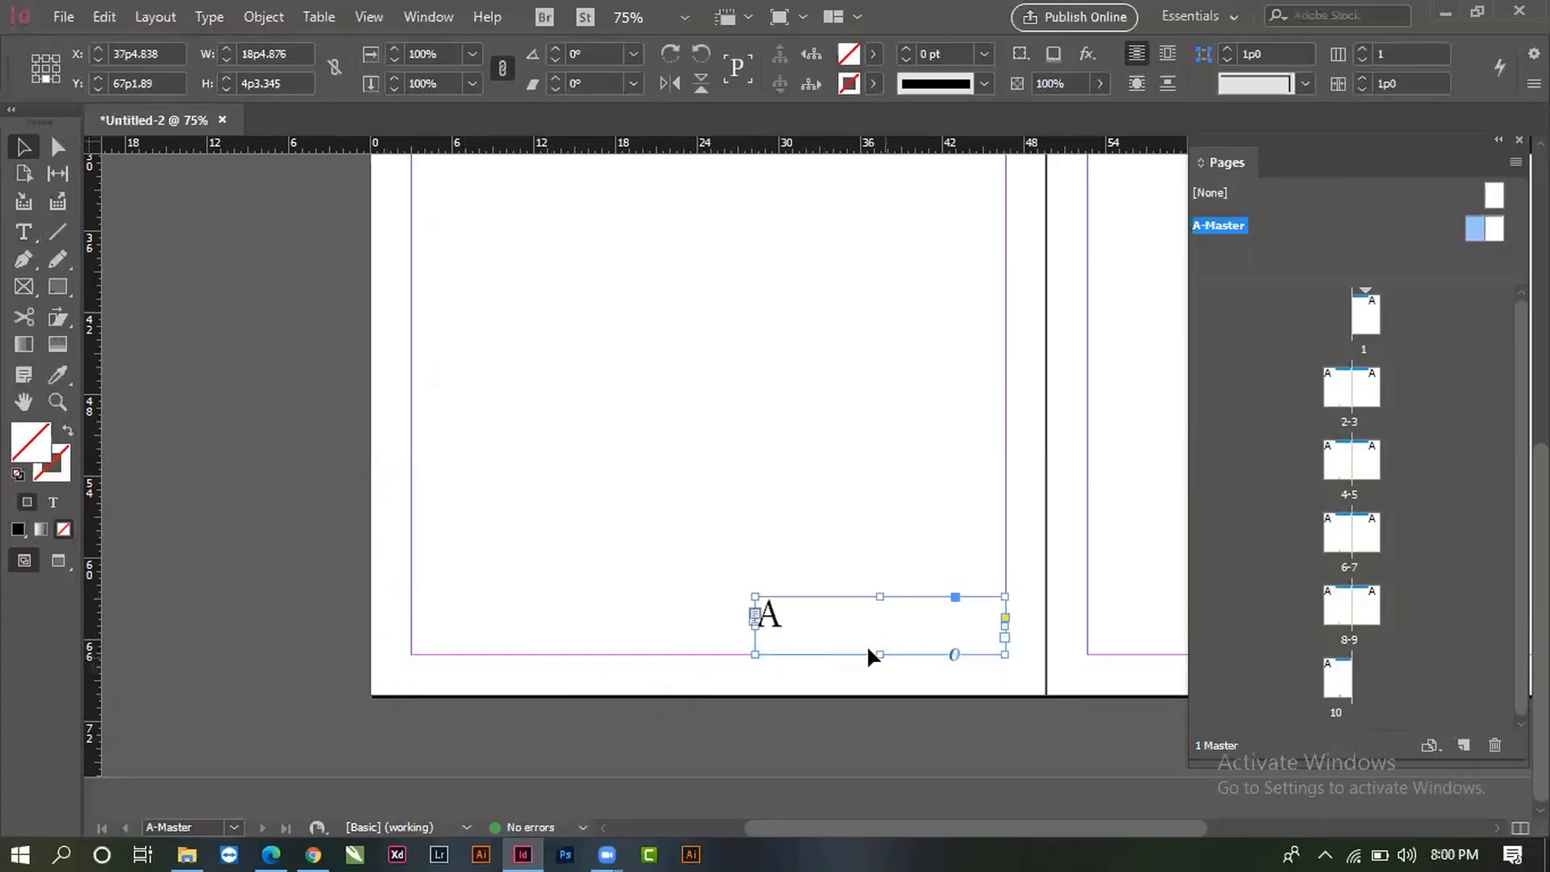
# - Select the page number marker on the left A-Master page and right-align it within its frame
pyautogui.click(23, 234)
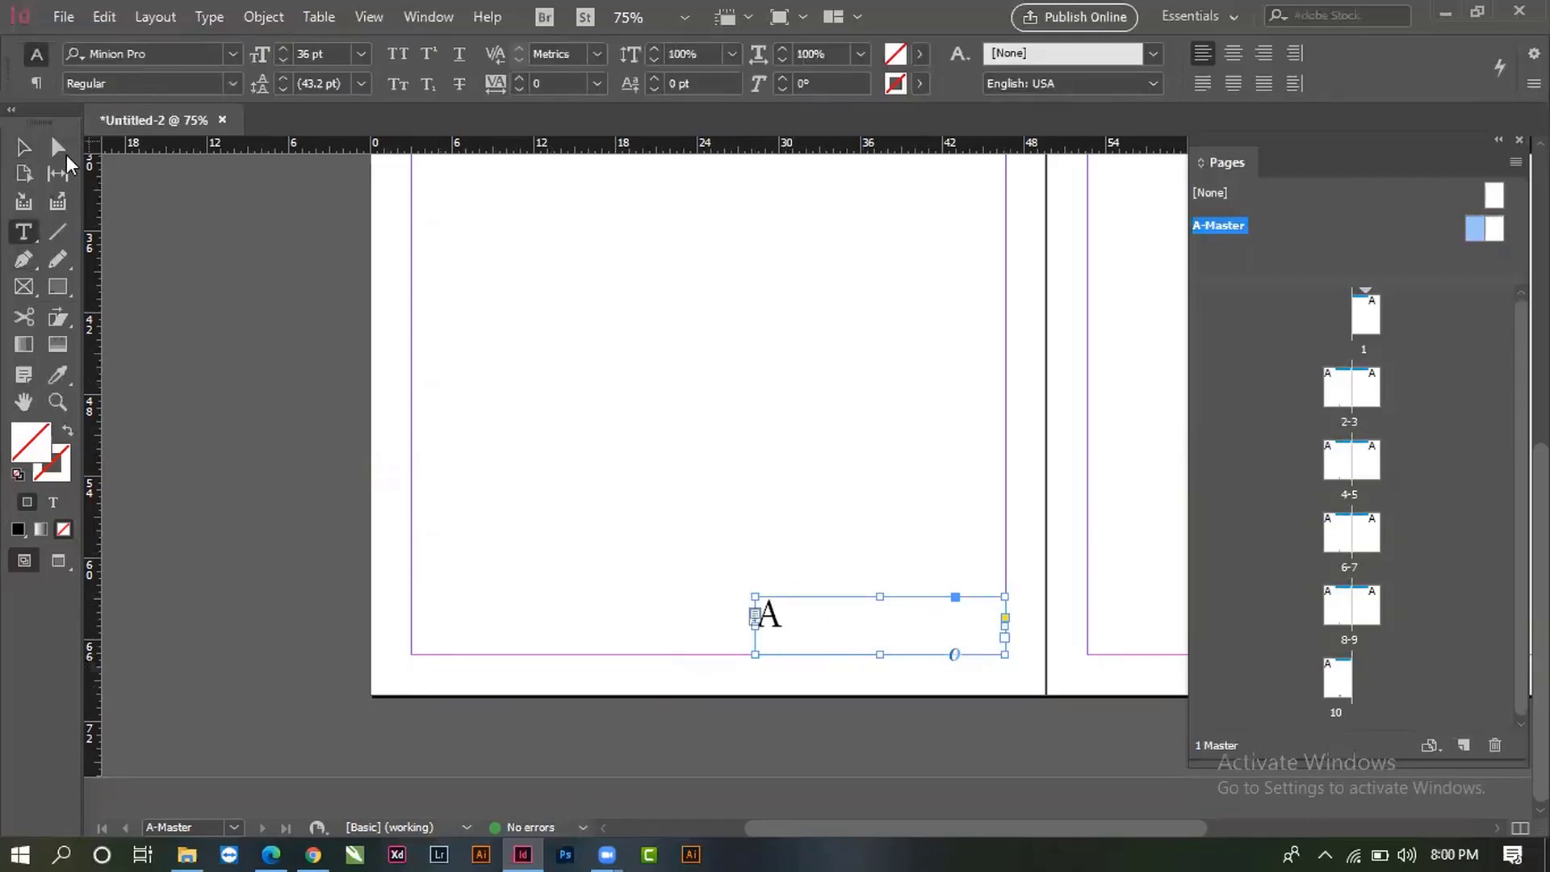
pyautogui.click(26, 149)
pyautogui.hotkey('ctrl', 'space')
pyautogui.moveTo(991, 630); pyautogui.dragTo(1277, 824)
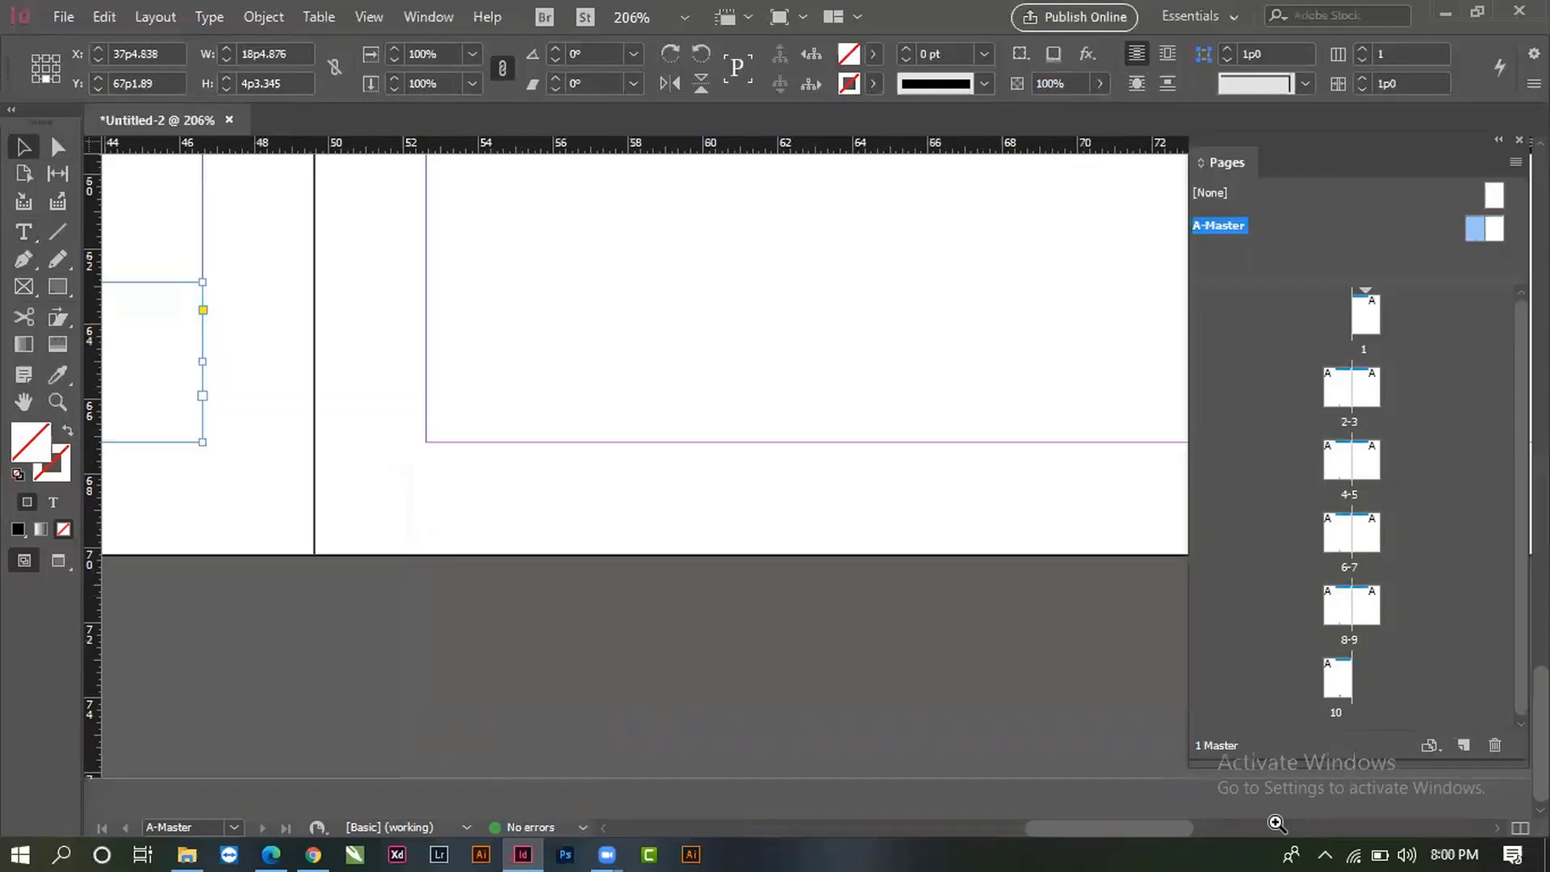
pyautogui.moveTo(582, 554); pyautogui.dragTo(841, 635)
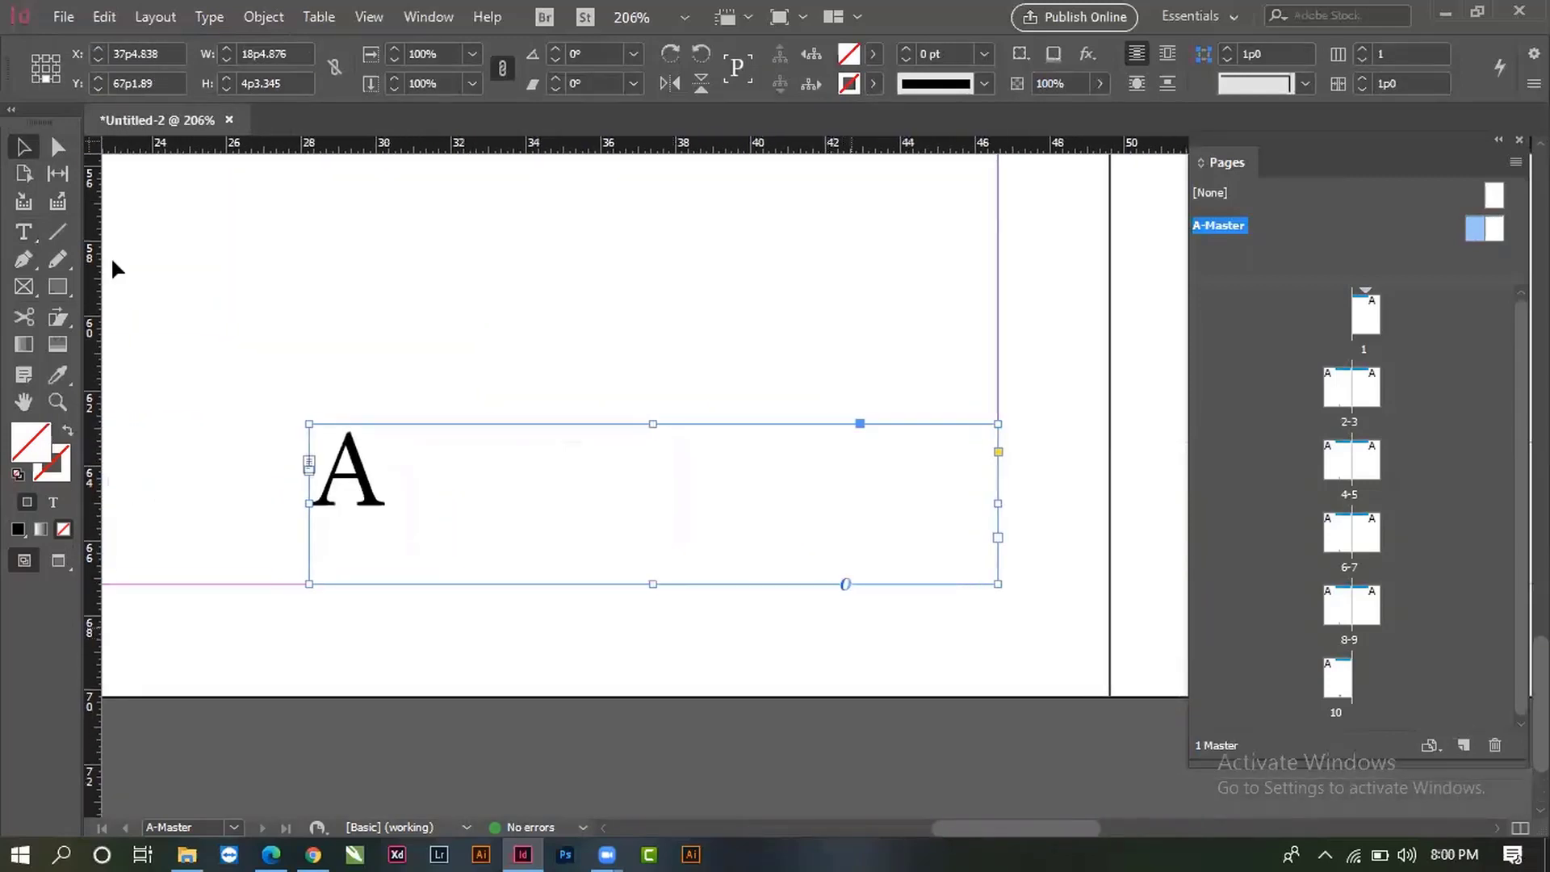
pyautogui.click(22, 233)
pyautogui.moveTo(380, 494); pyautogui.dragTo(310, 505)
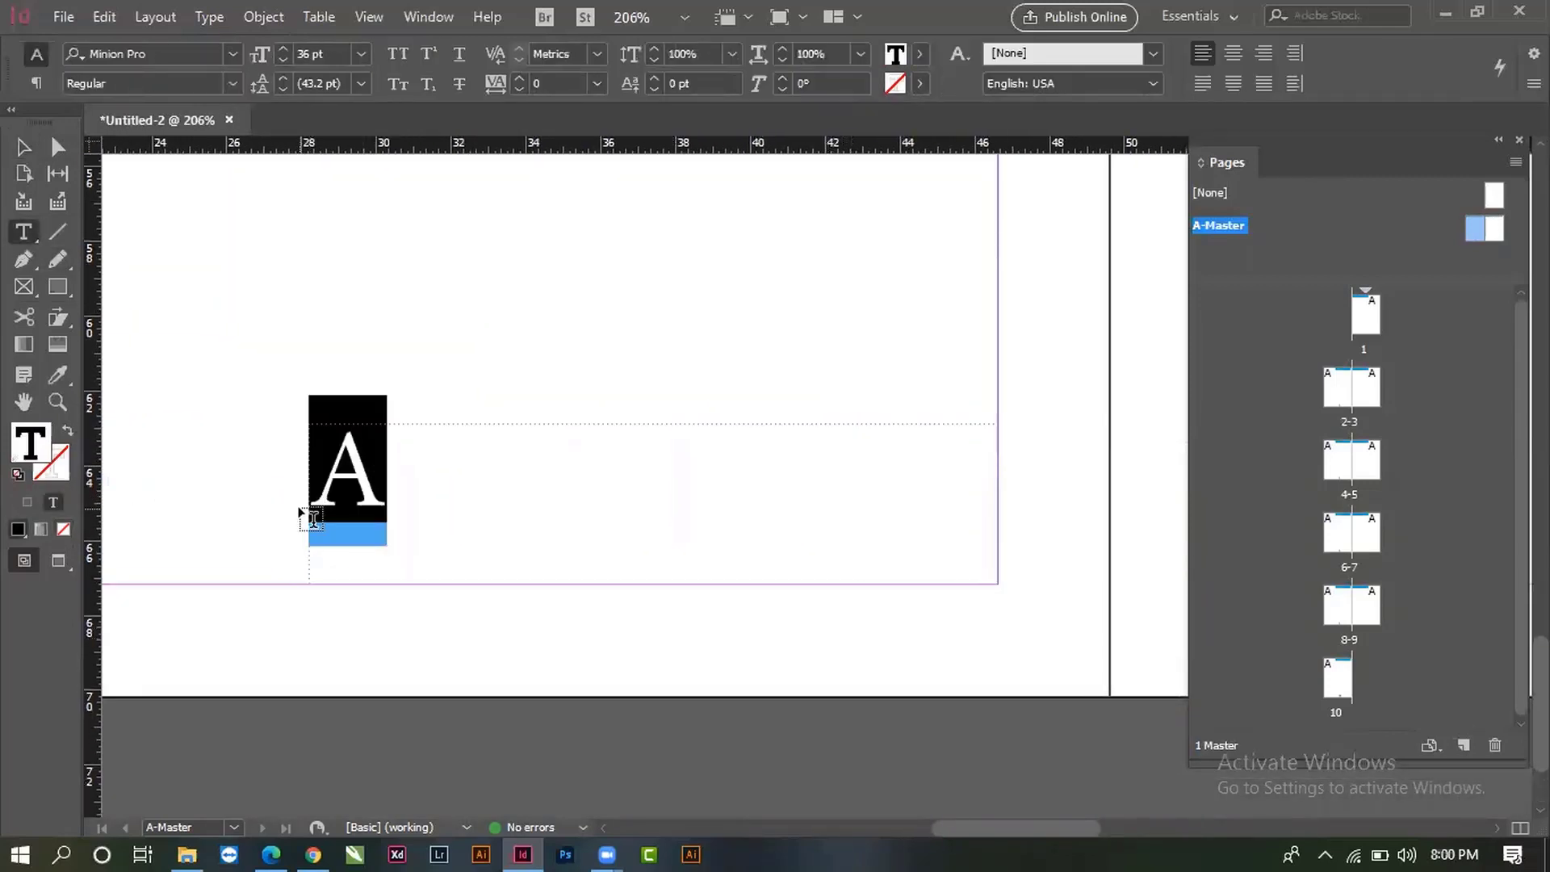
pyautogui.click(433, 517)
pyautogui.click(22, 148)
pyautogui.click(494, 419)
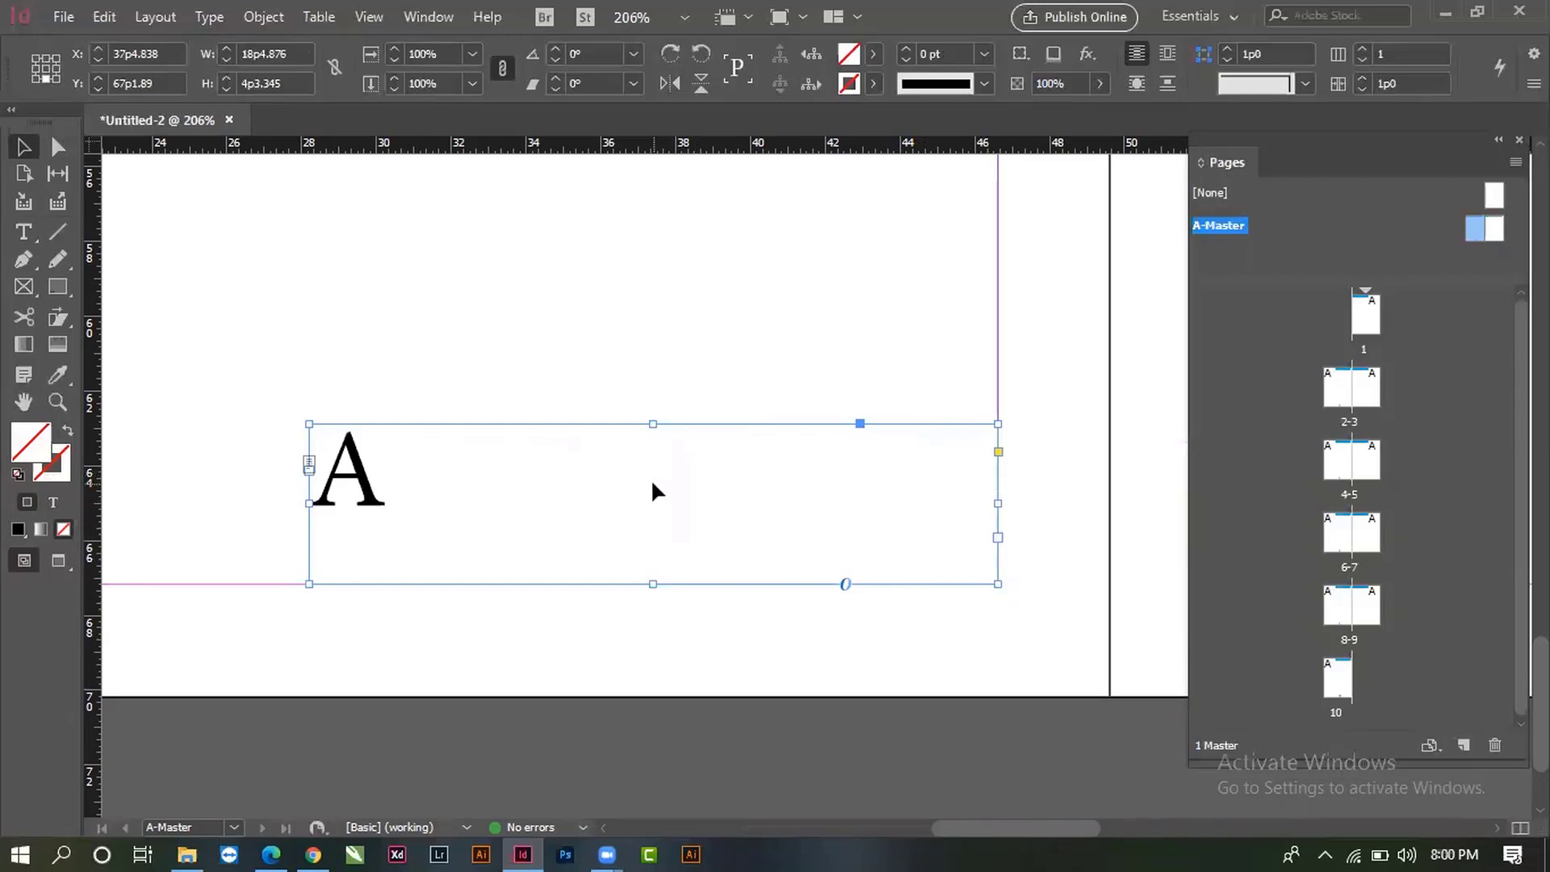
pyautogui.click(23, 231)
pyautogui.moveTo(392, 476); pyautogui.dragTo(244, 521)
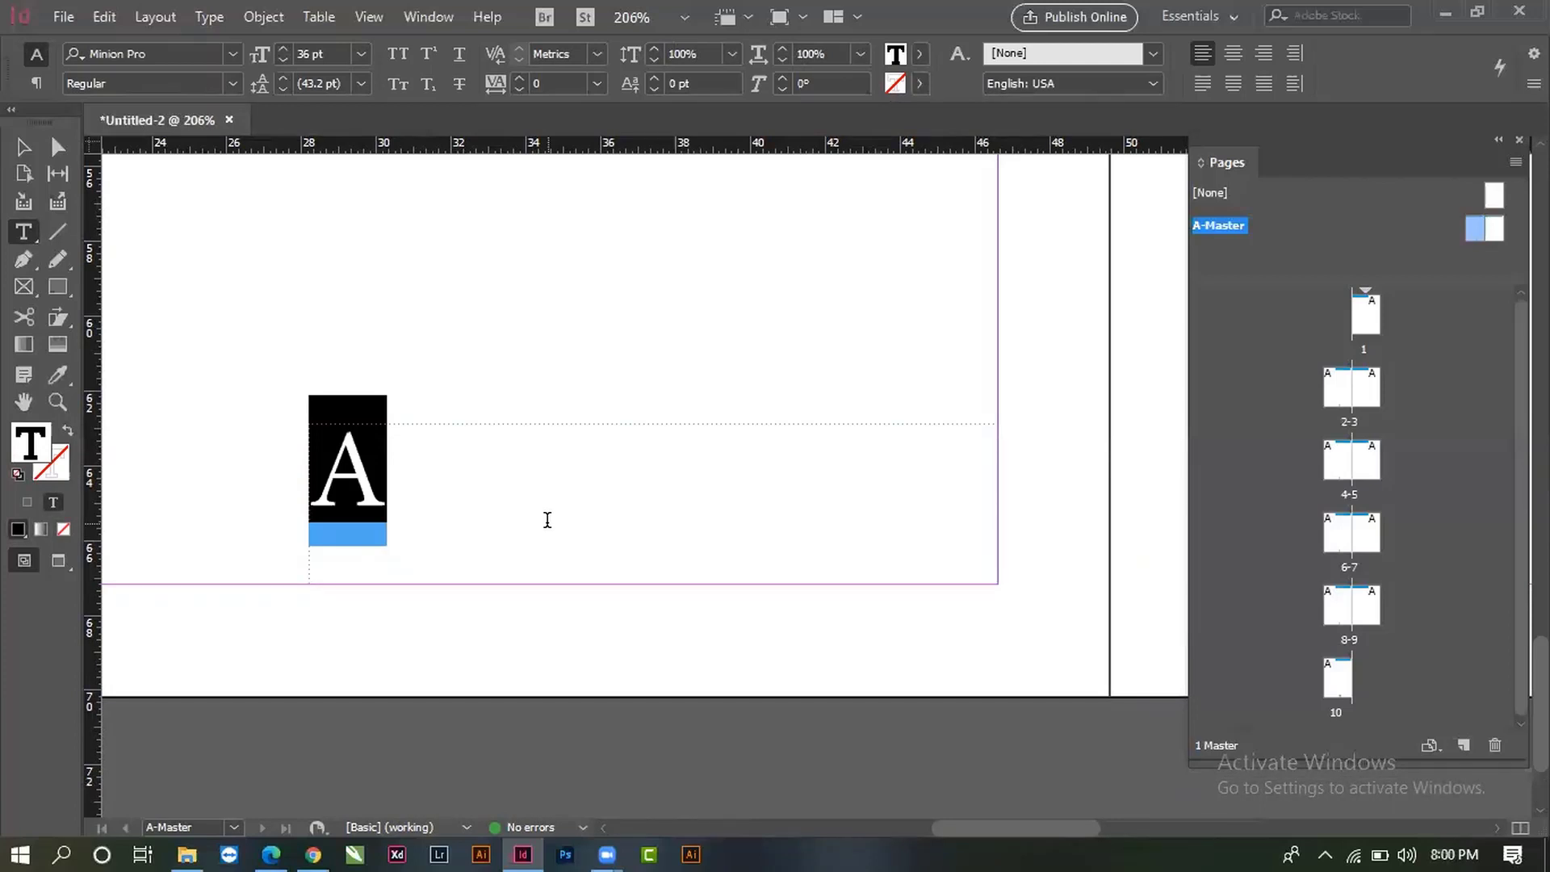
pyautogui.hotkey('ctrl', 'shift', 'r')
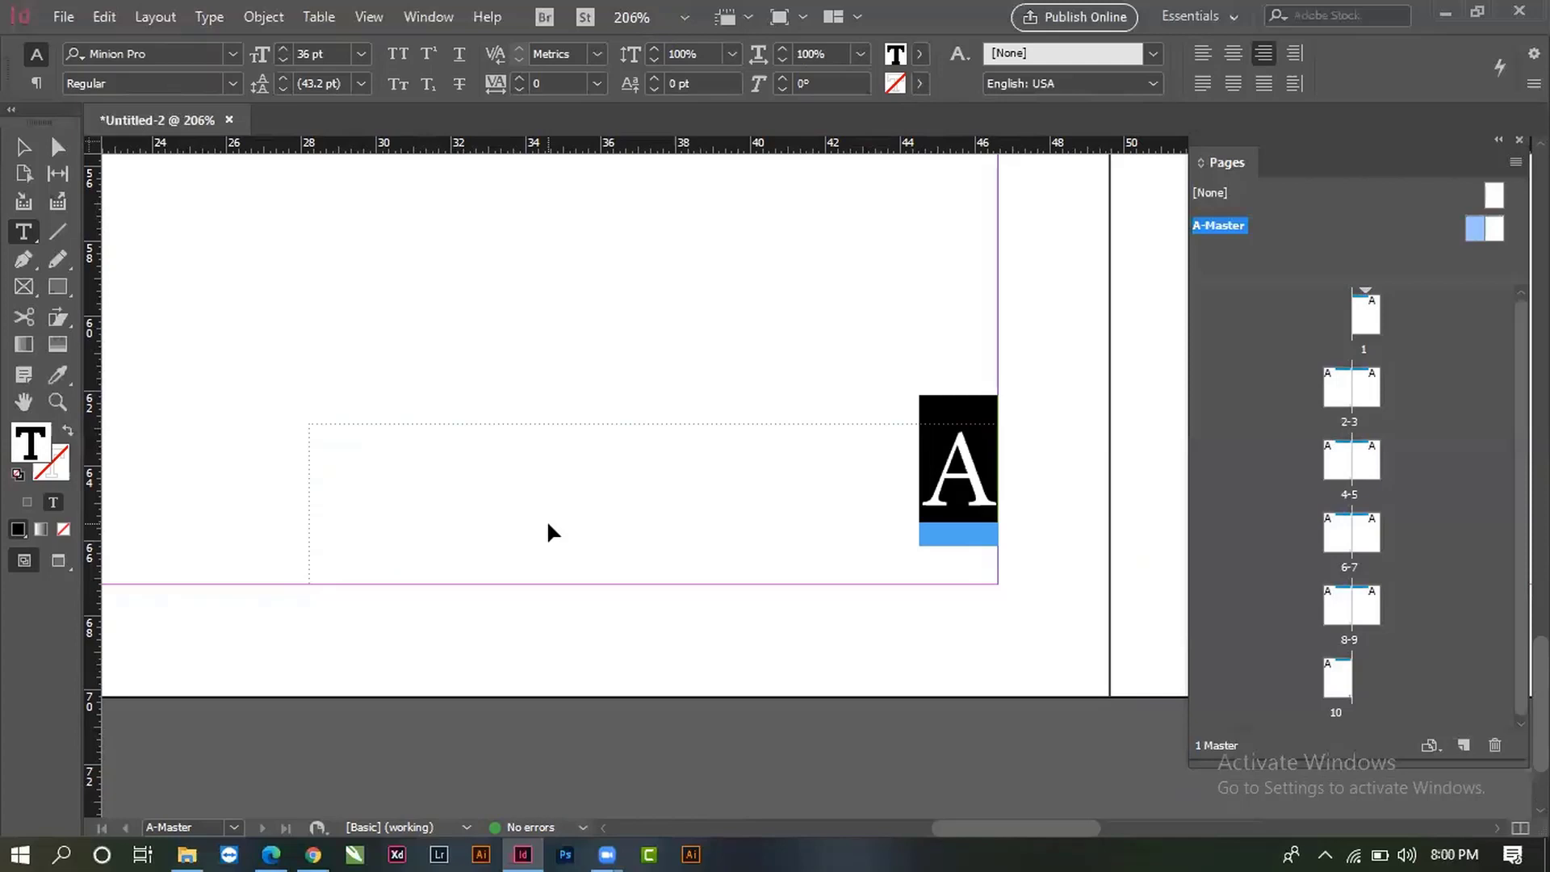
# - Try left and centre alignment on the left page's page number marker, return it to right alignment, and deselect it
pyautogui.hotkey('ctrl', 'shift', 'l')
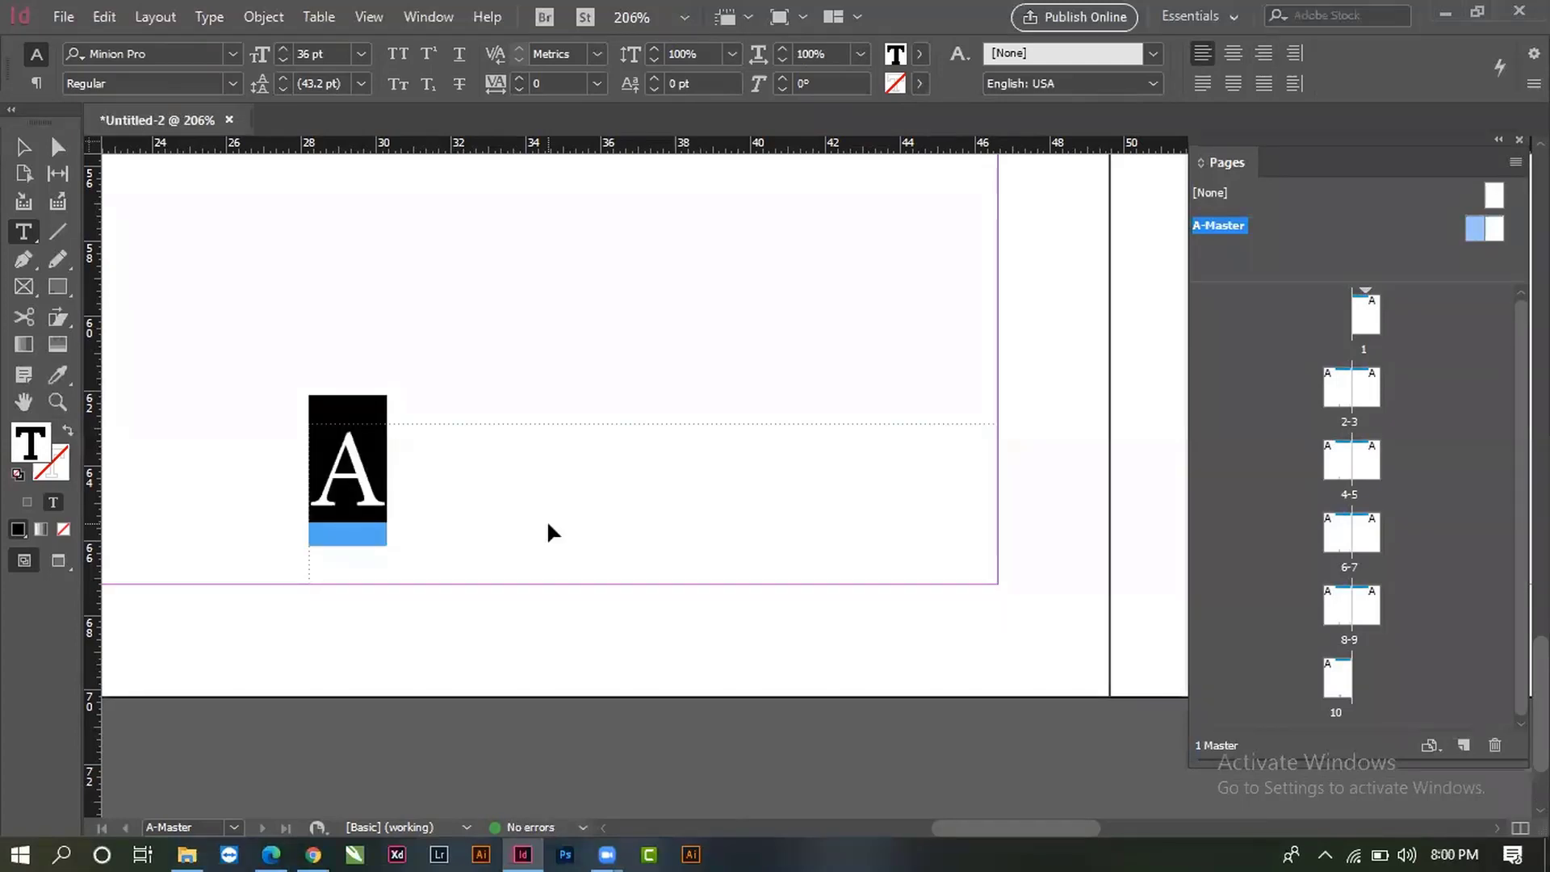
pyautogui.hotkey('ctrl', 'shift', 'c')
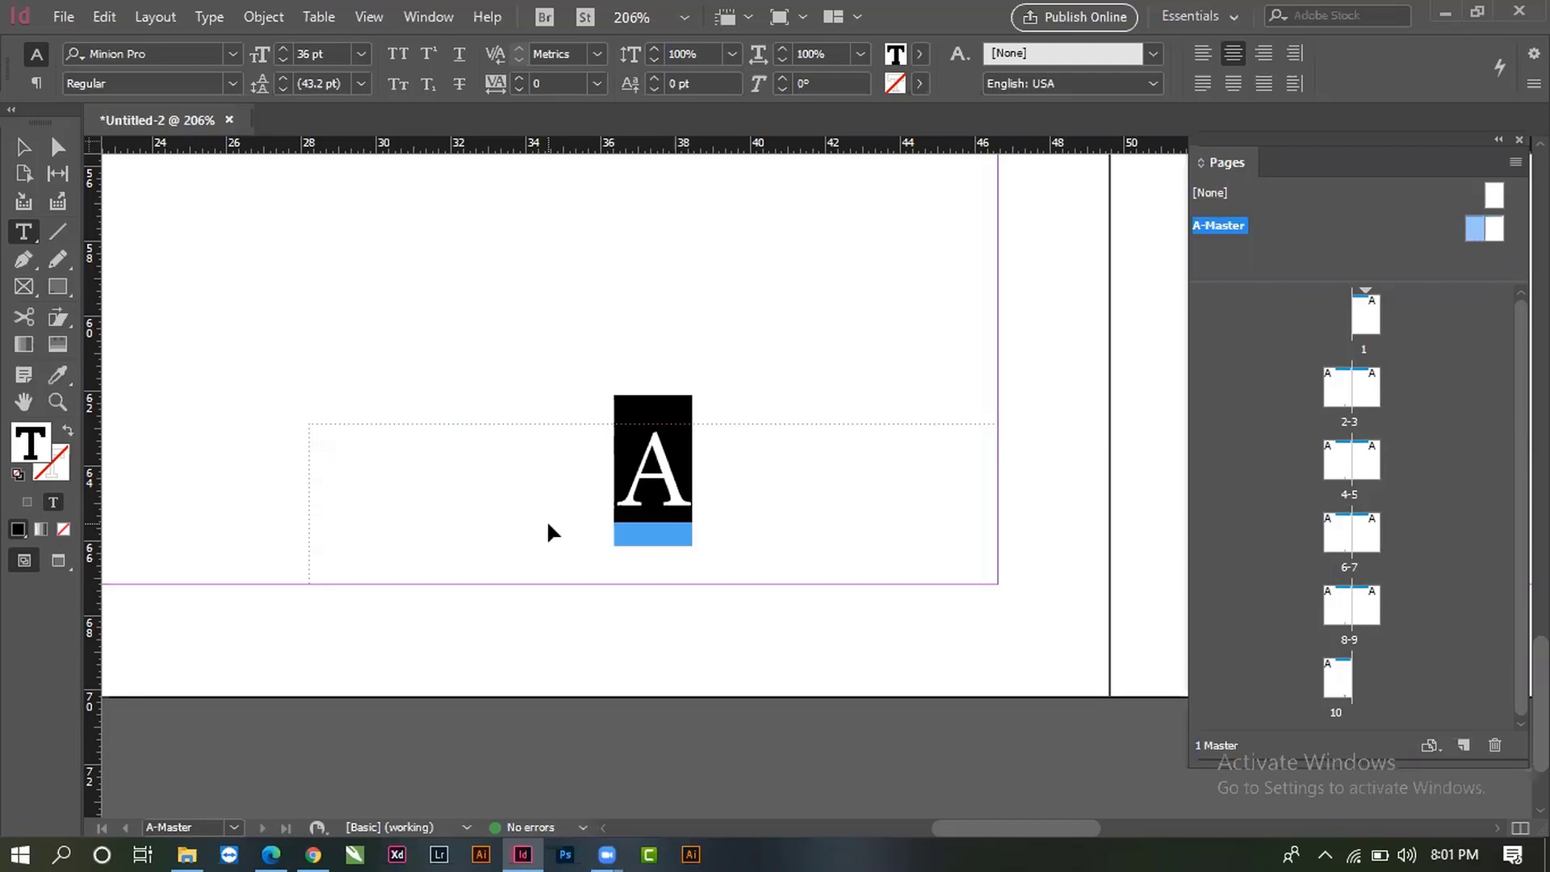
pyautogui.hotkey('ctrl', 'shift', 'r')
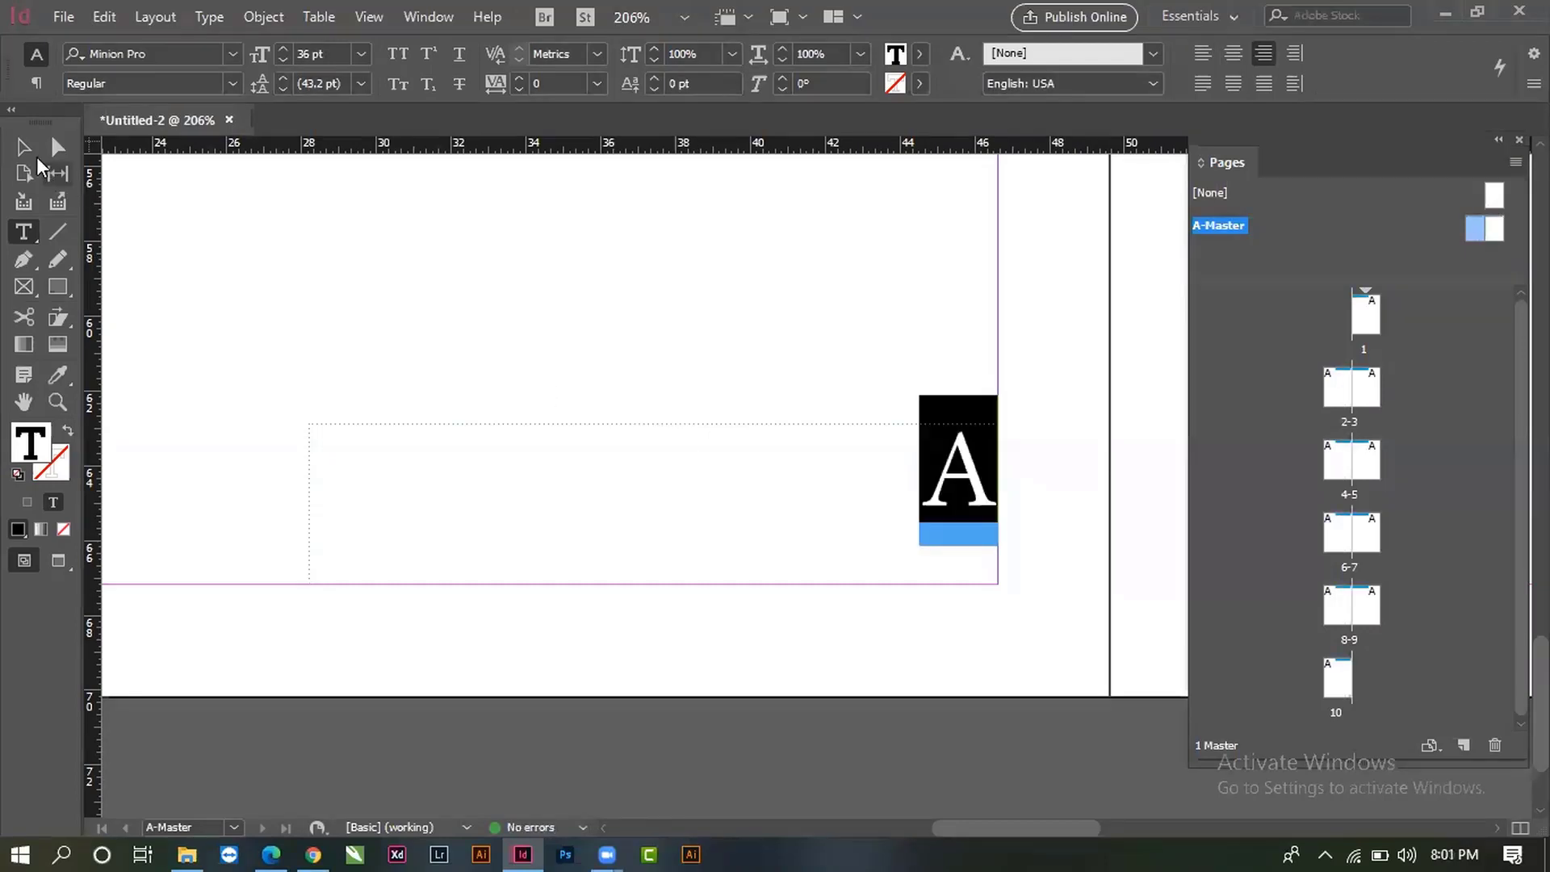
pyautogui.click(23, 146)
pyautogui.click(398, 492)
pyautogui.click(806, 670)
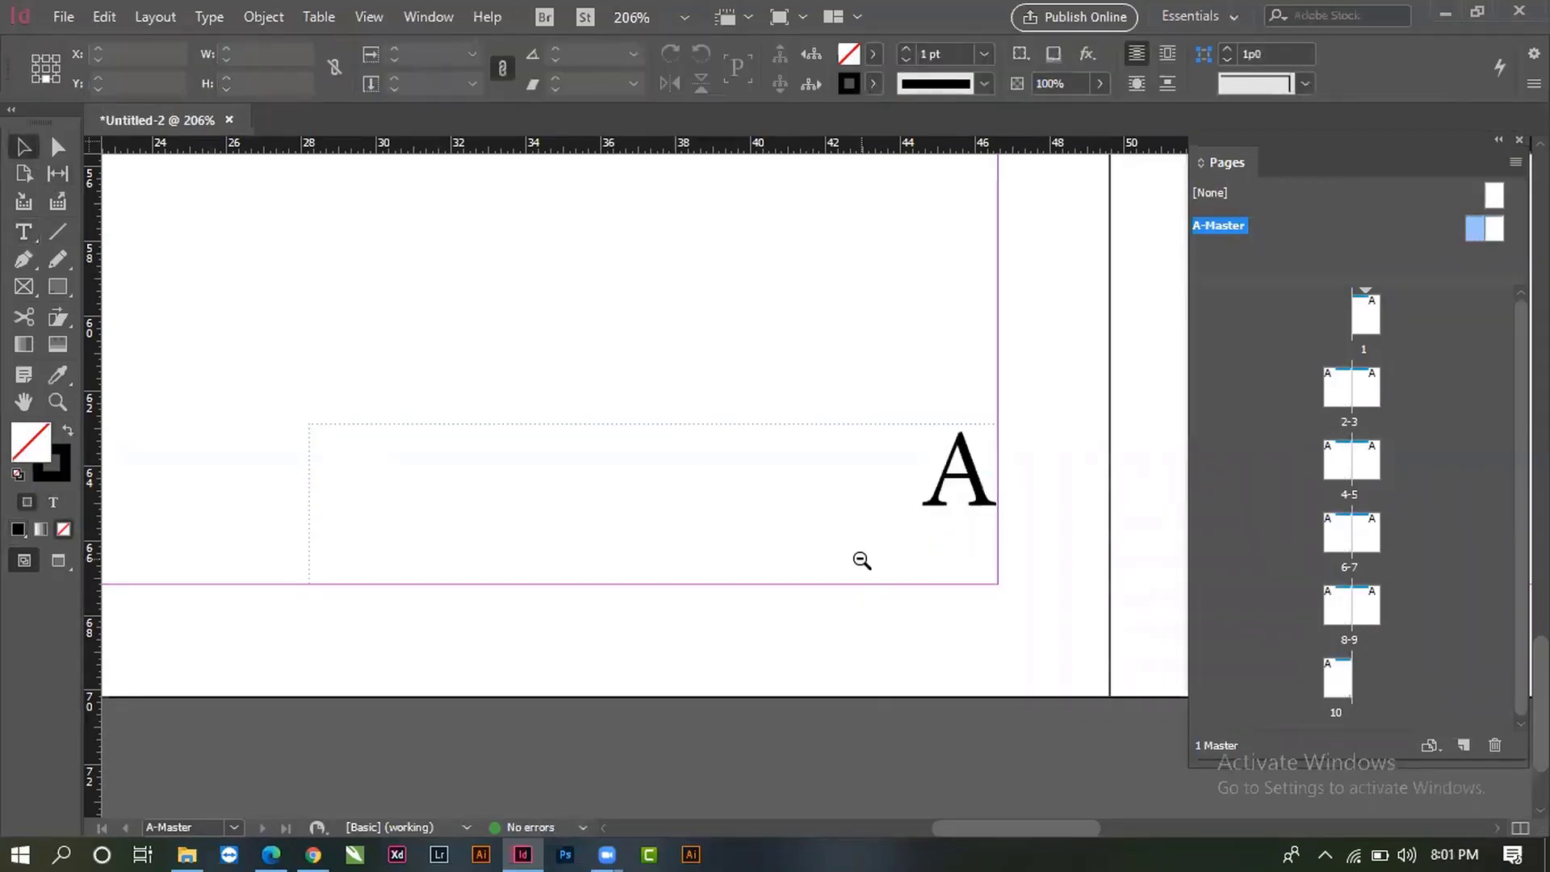
# - Fill the header bar on the right A-Master page with the red C=15 M=100 Y=100 swatch
pyautogui.keyDown('ctrl'); pyautogui.keyDown('alt'); pyautogui.click(862, 560); pyautogui.keyUp('alt'); pyautogui.keyUp('ctrl')
pyautogui.keyDown('ctrl'); pyautogui.keyDown('alt'); pyautogui.click(860, 558); pyautogui.keyUp('alt'); pyautogui.keyUp('ctrl')
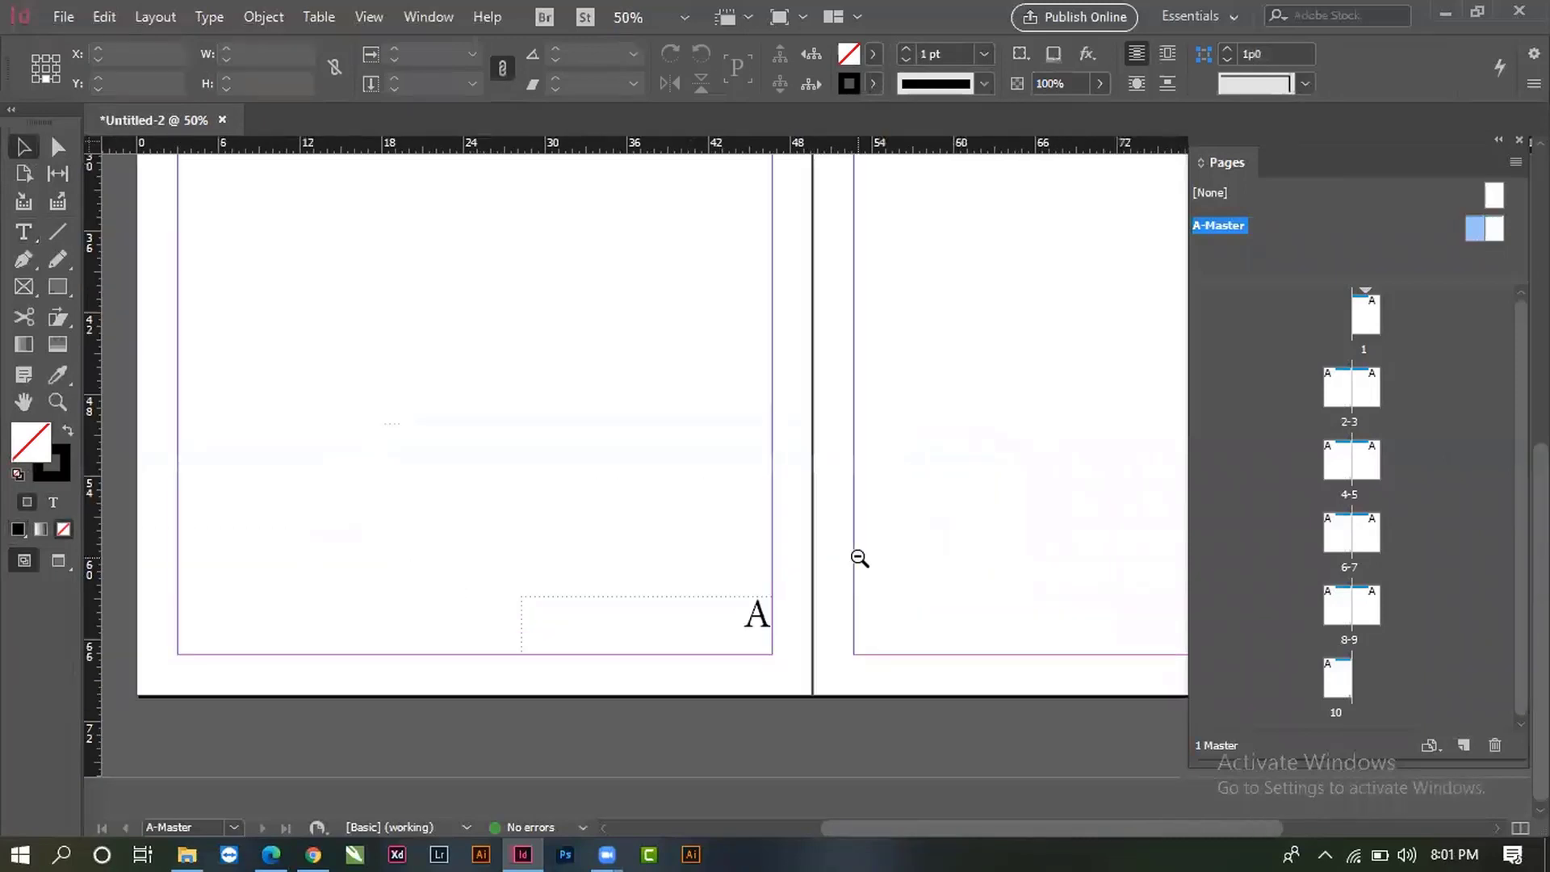
pyautogui.moveTo(850, 503)
pyautogui.mouseDown()
pyautogui.moveTo(747, 678)
pyautogui.moveTo(768, 409)
pyautogui.mouseUp()
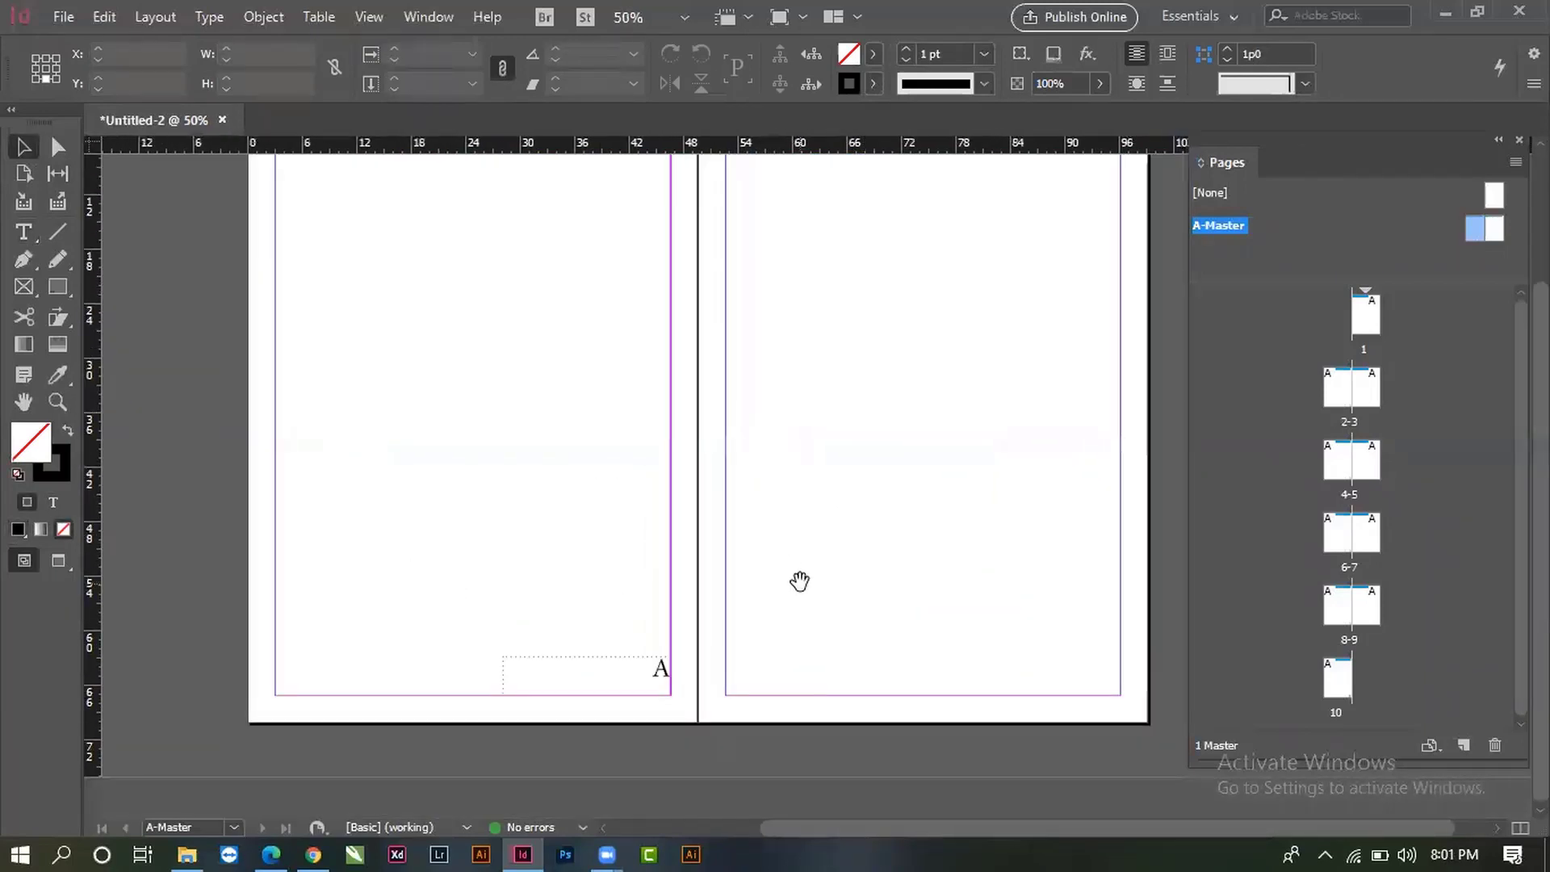
pyautogui.moveTo(509, 609); pyautogui.dragTo(1045, 814)
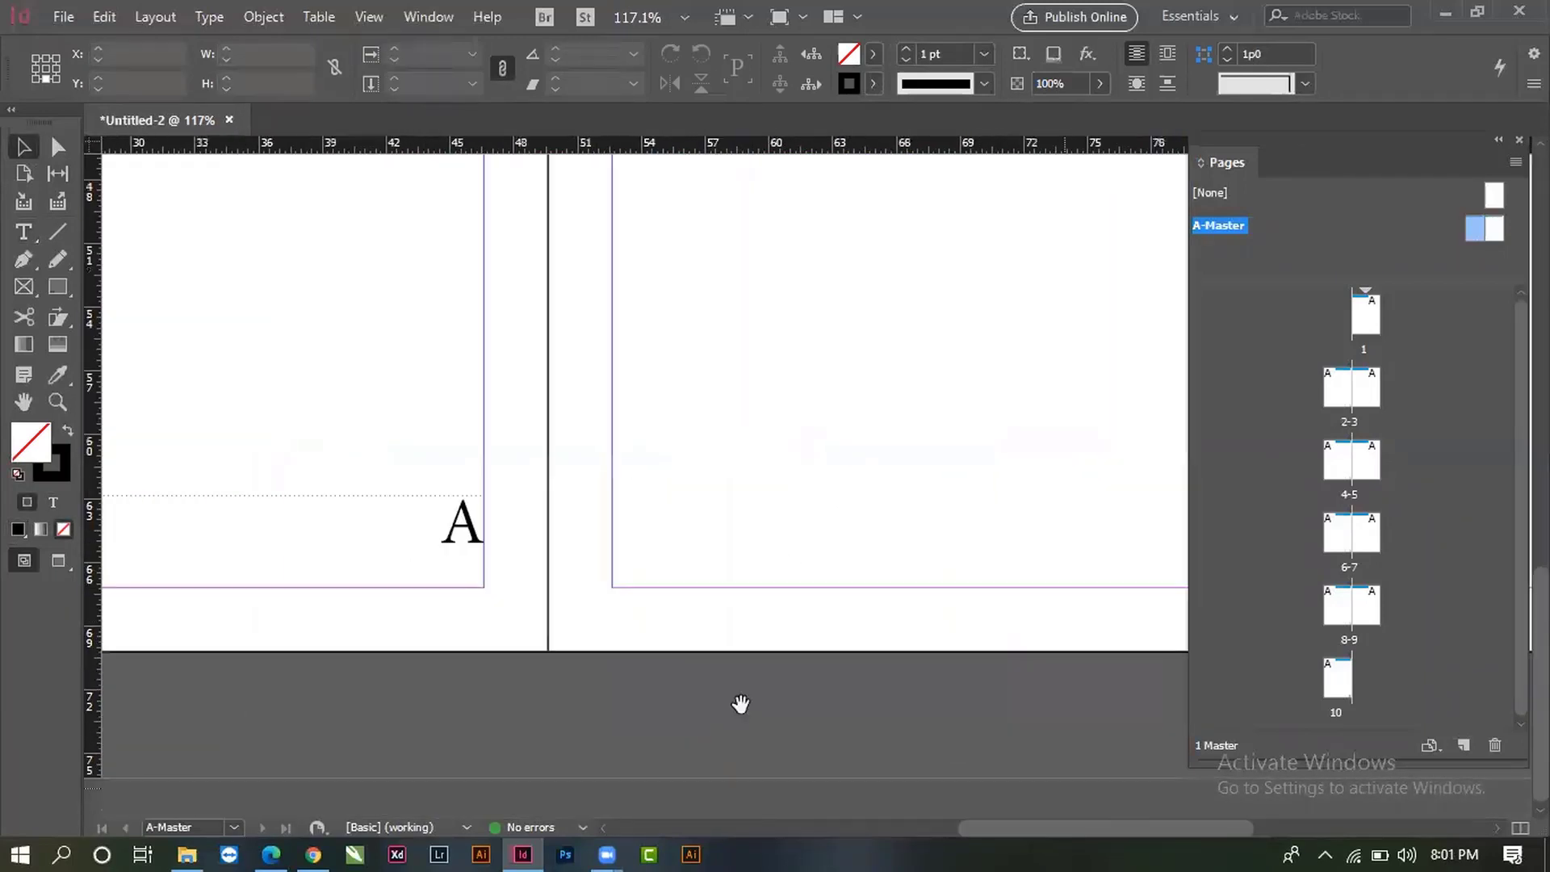
pyautogui.moveTo(824, 717); pyautogui.dragTo(754, 737)
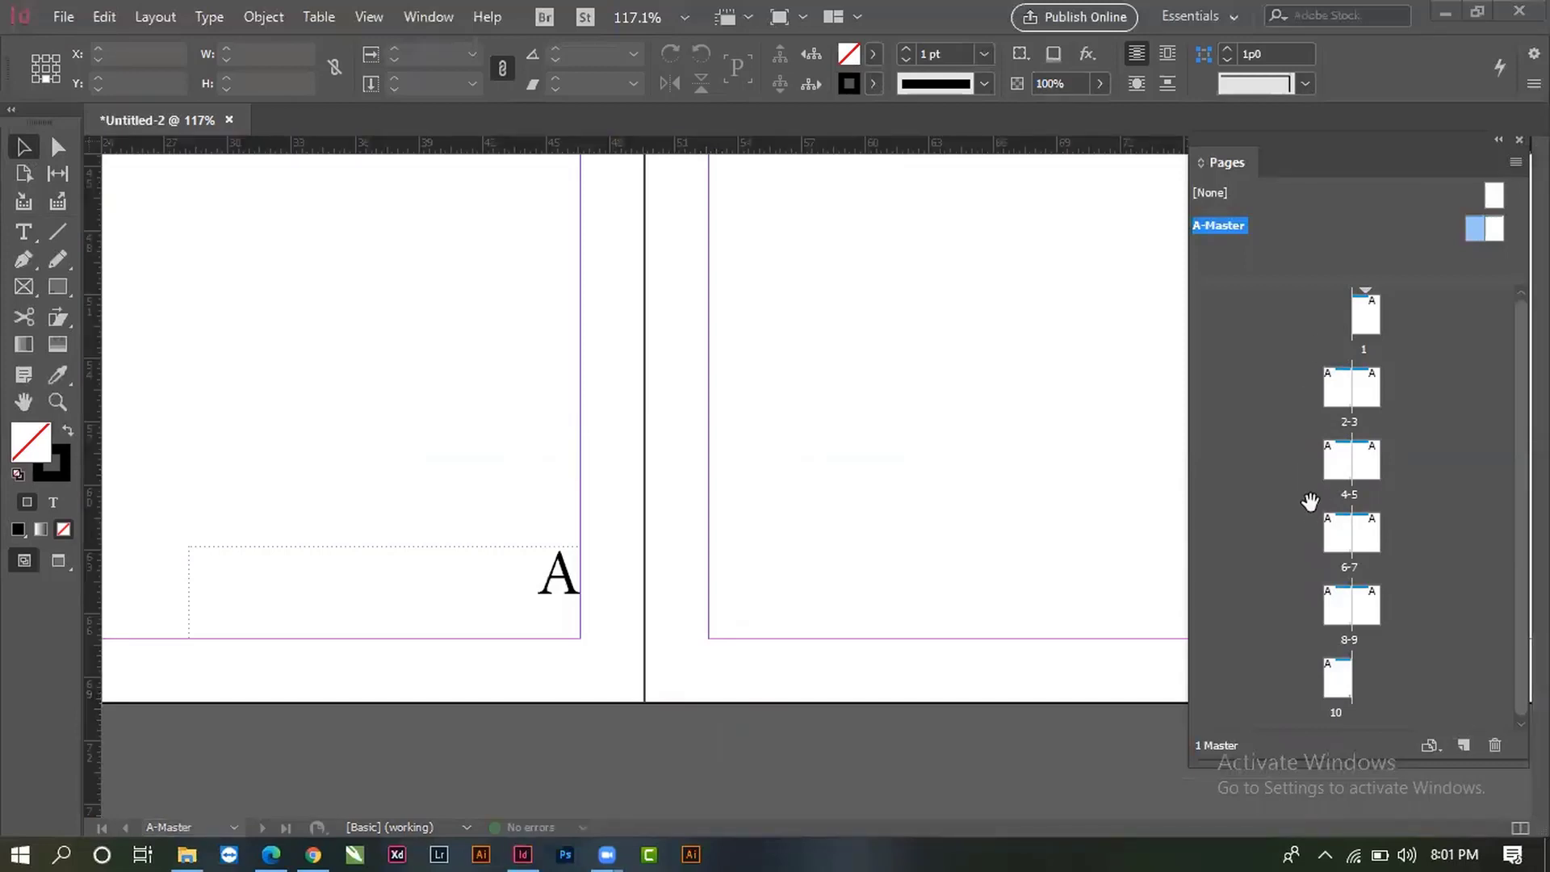
pyautogui.scroll(5, 933, 553)
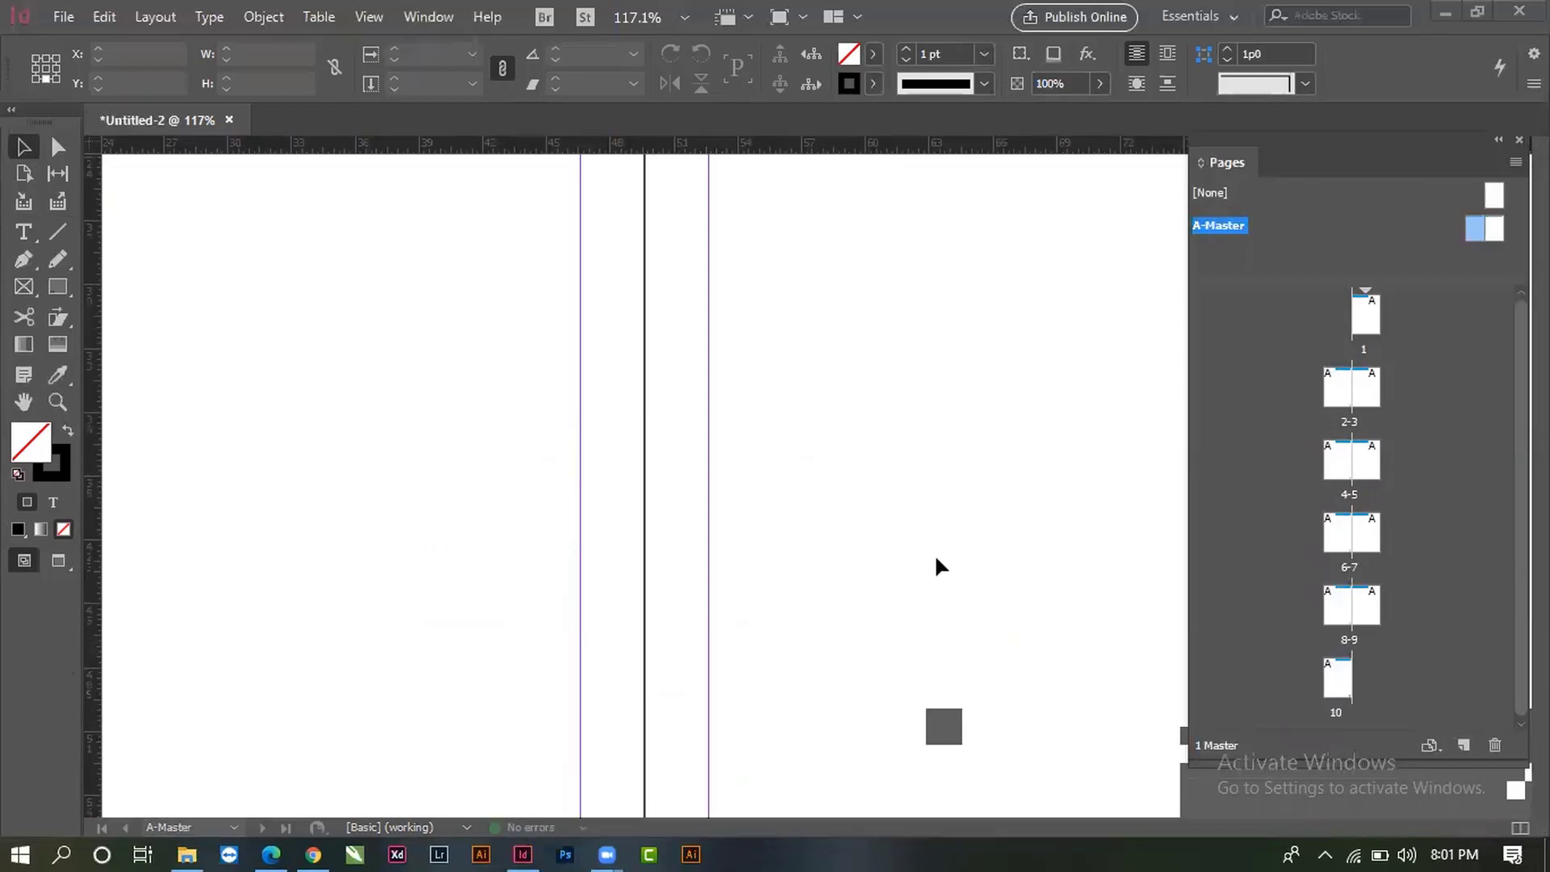
pyautogui.scroll(1, 937, 551)
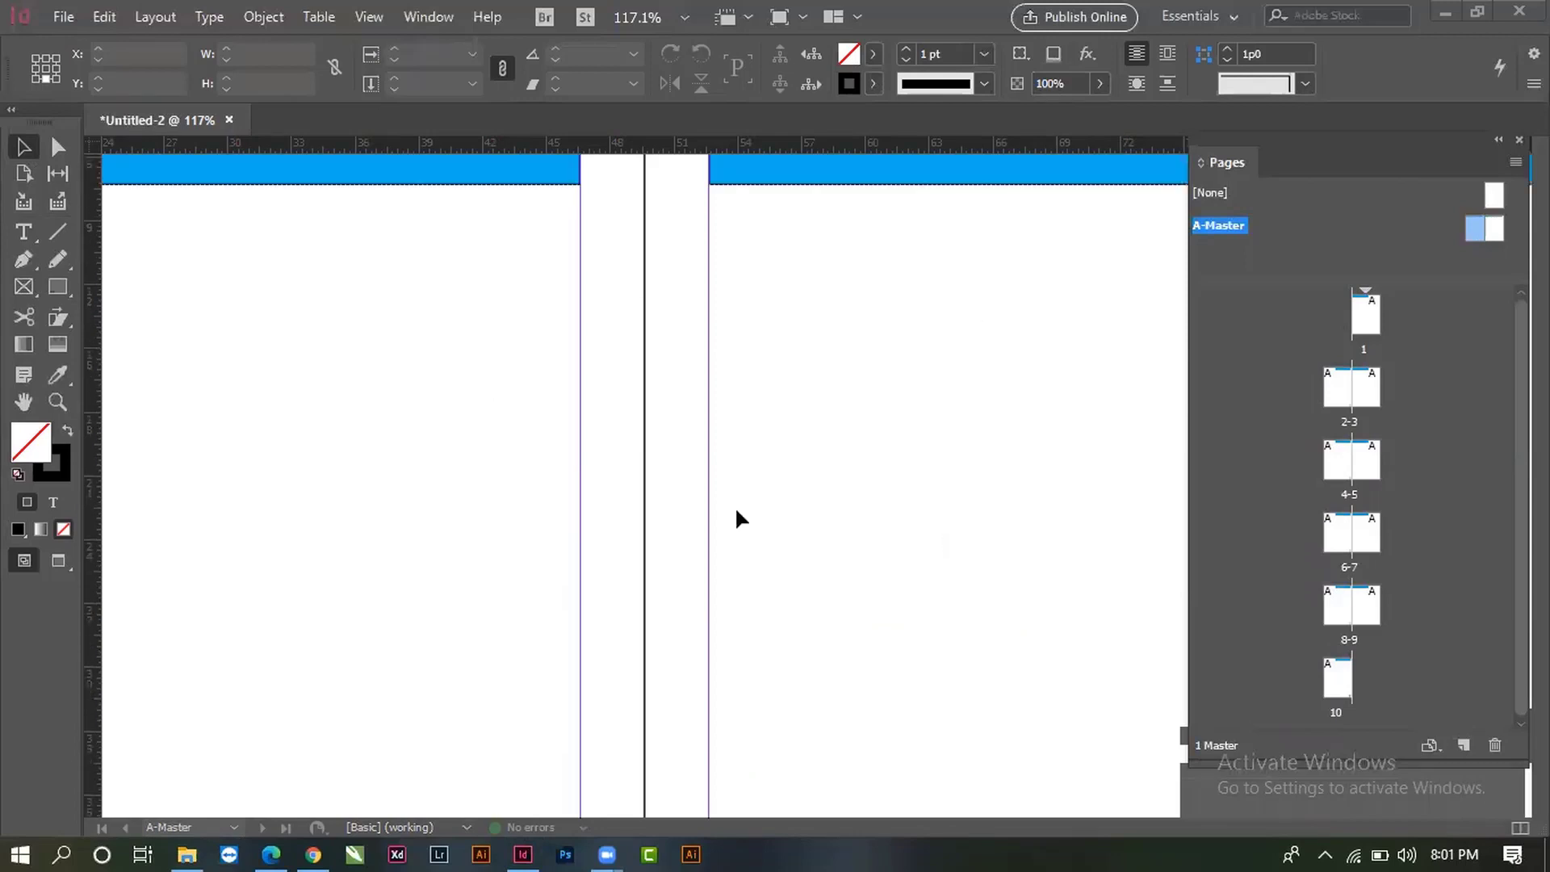
pyautogui.scroll(3, 792, 507)
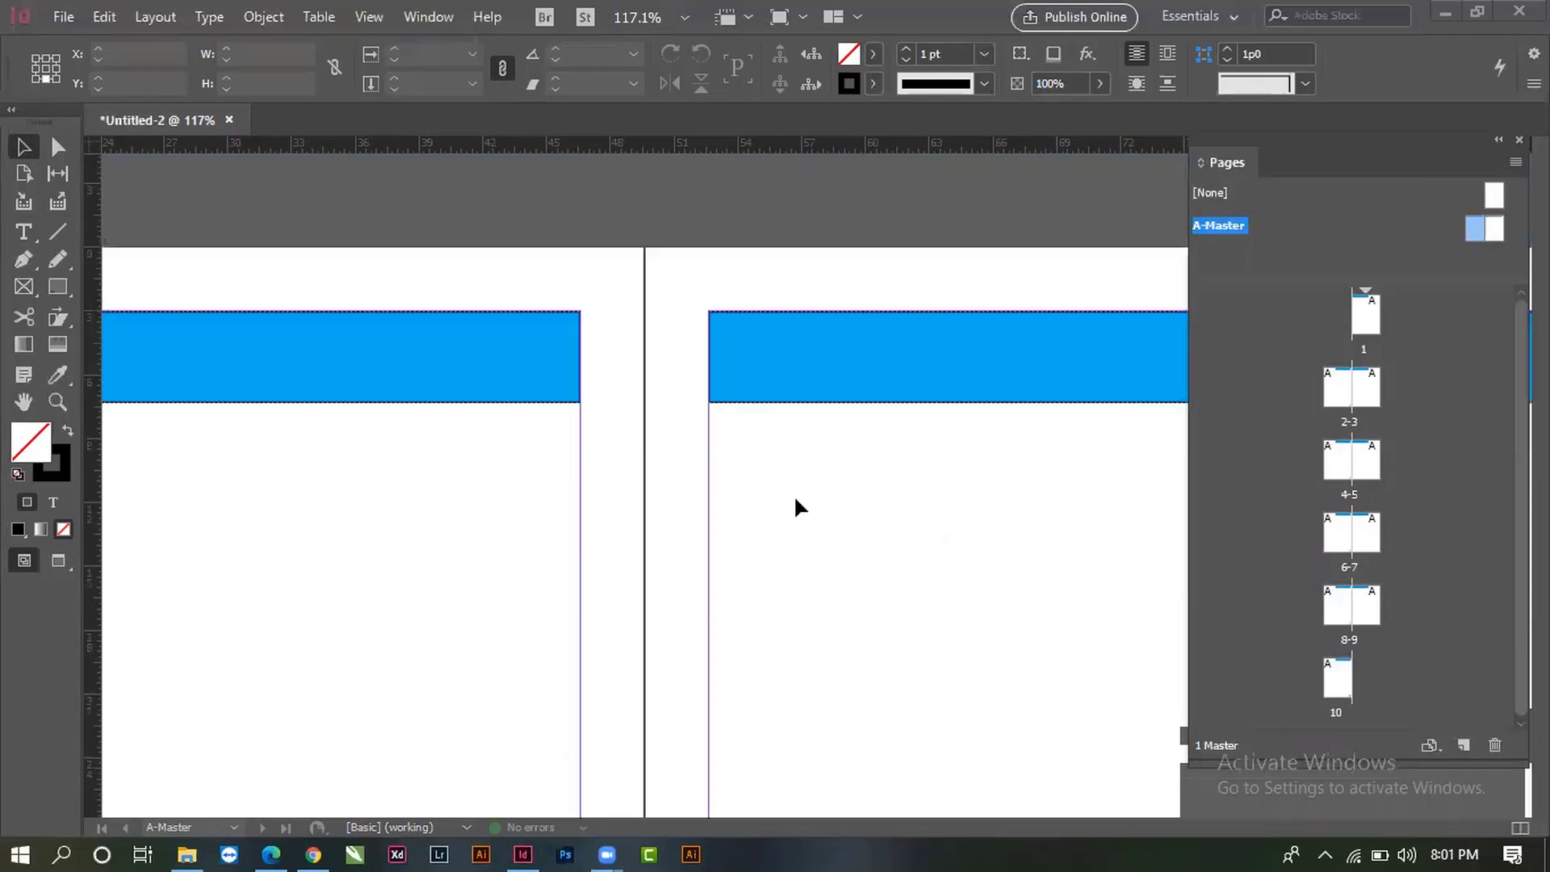
pyautogui.click(917, 586)
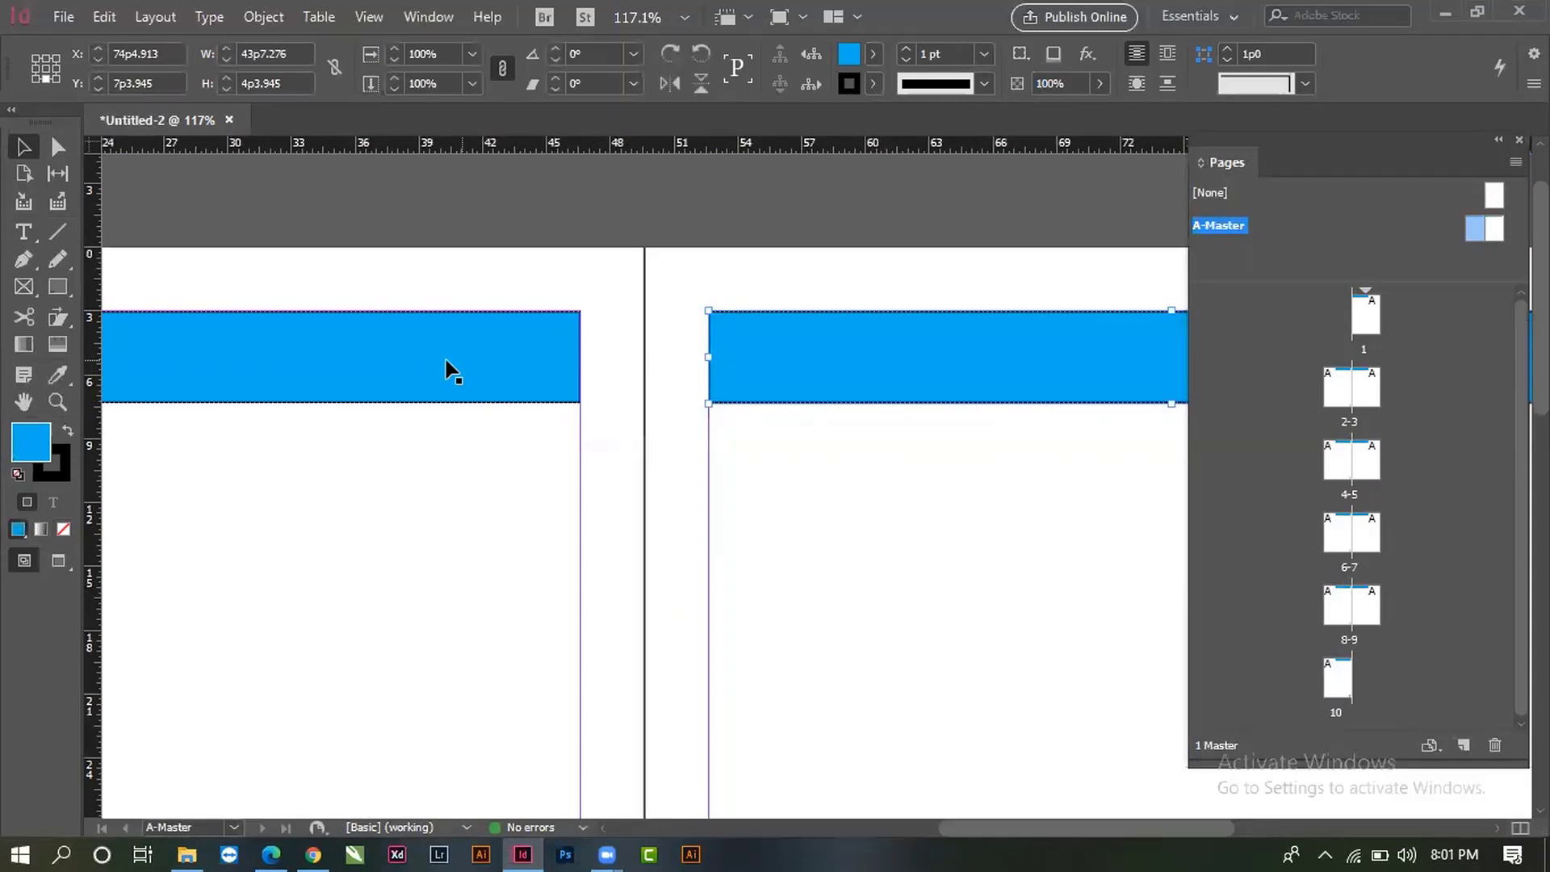
pyautogui.click(421, 347)
pyautogui.click(777, 404)
pyautogui.click(872, 56)
pyautogui.click(675, 297)
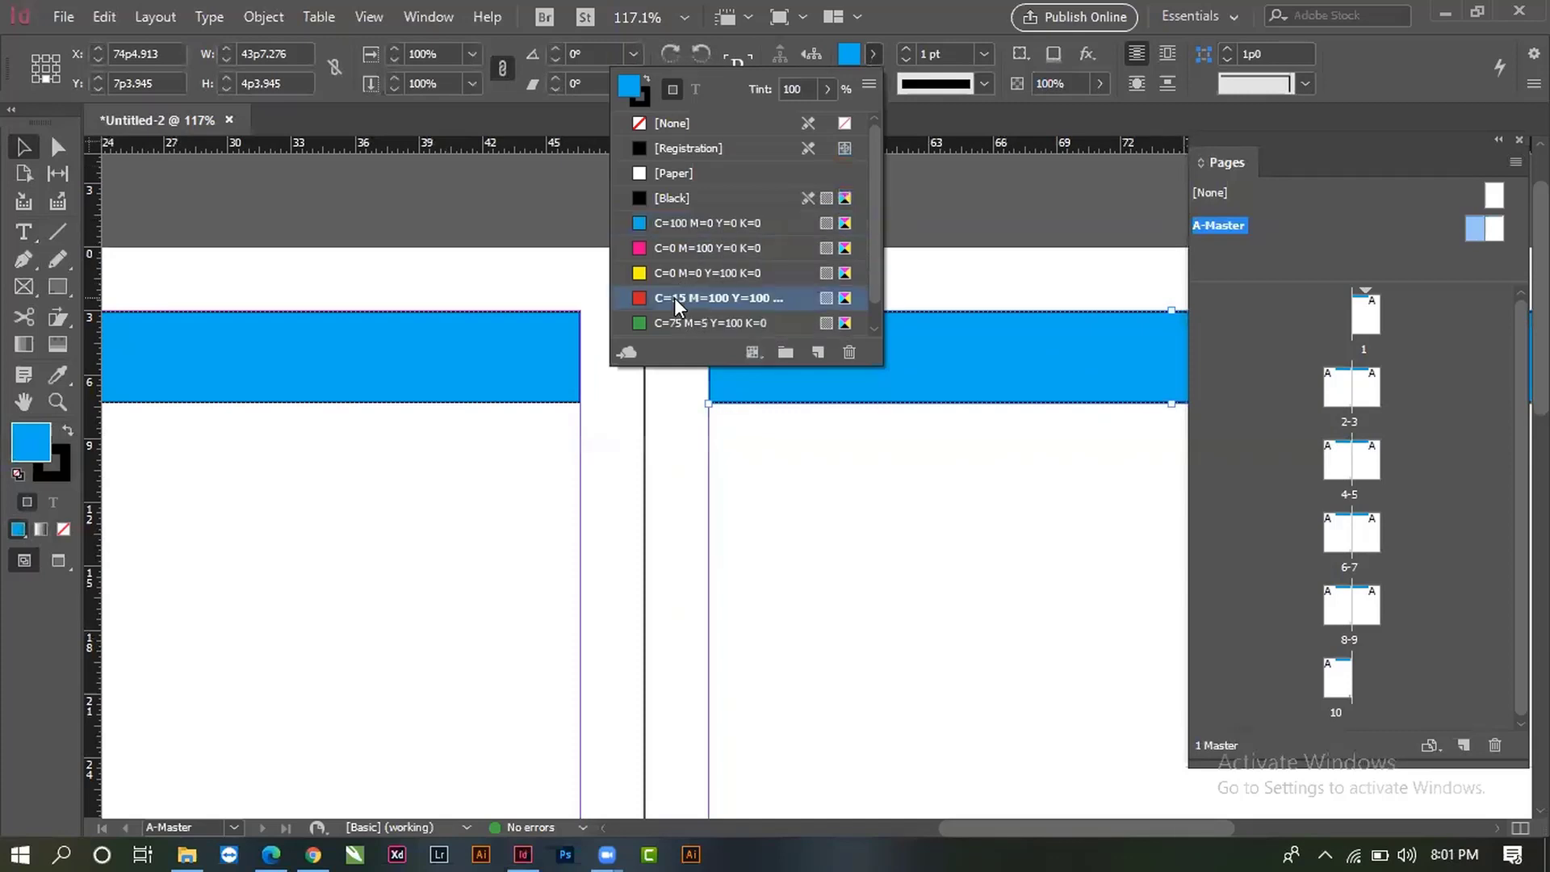
pyautogui.click(494, 267)
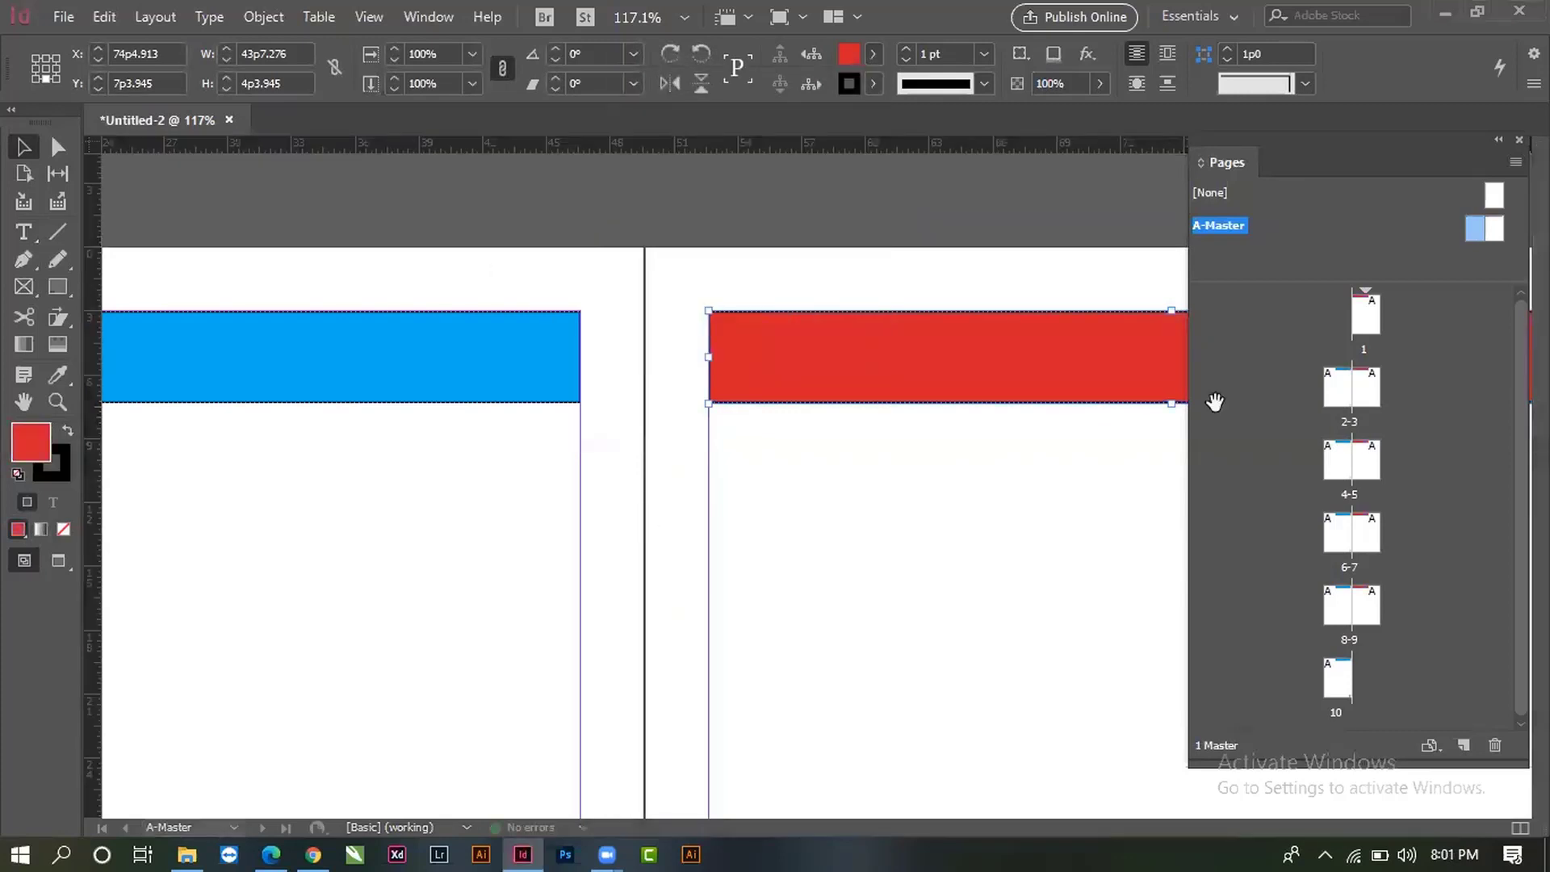
# - Open page 1 and review the header bar colours and page numbers across all the document's spreads
pyautogui.click(1367, 317)
pyautogui.doubleClick(1371, 321)
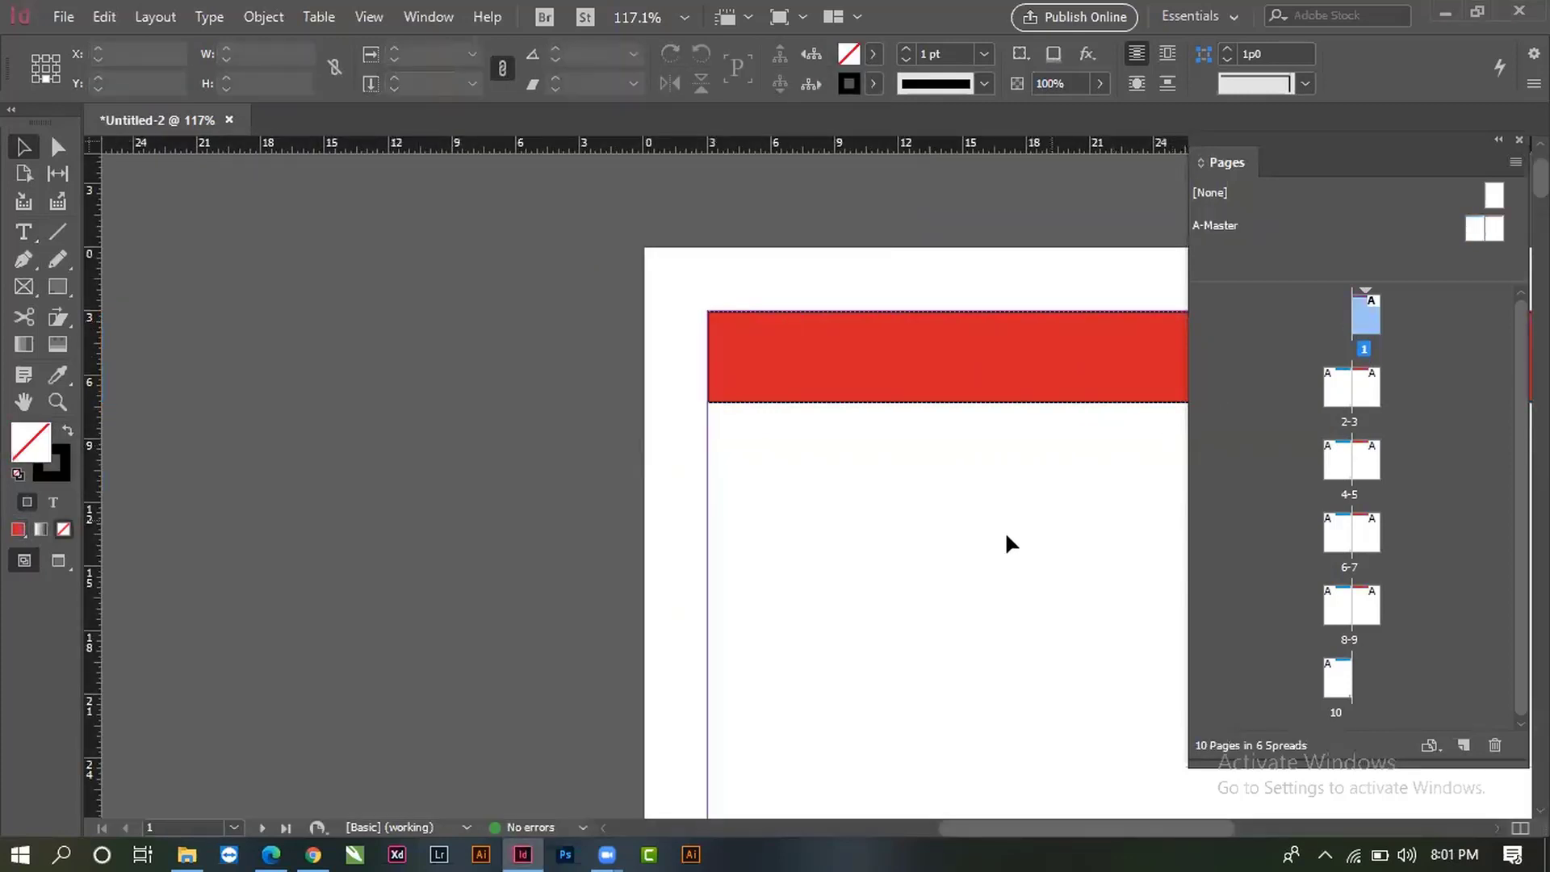
pyautogui.scroll(-3, 876, 492)
pyautogui.scroll(-2, 937, 496)
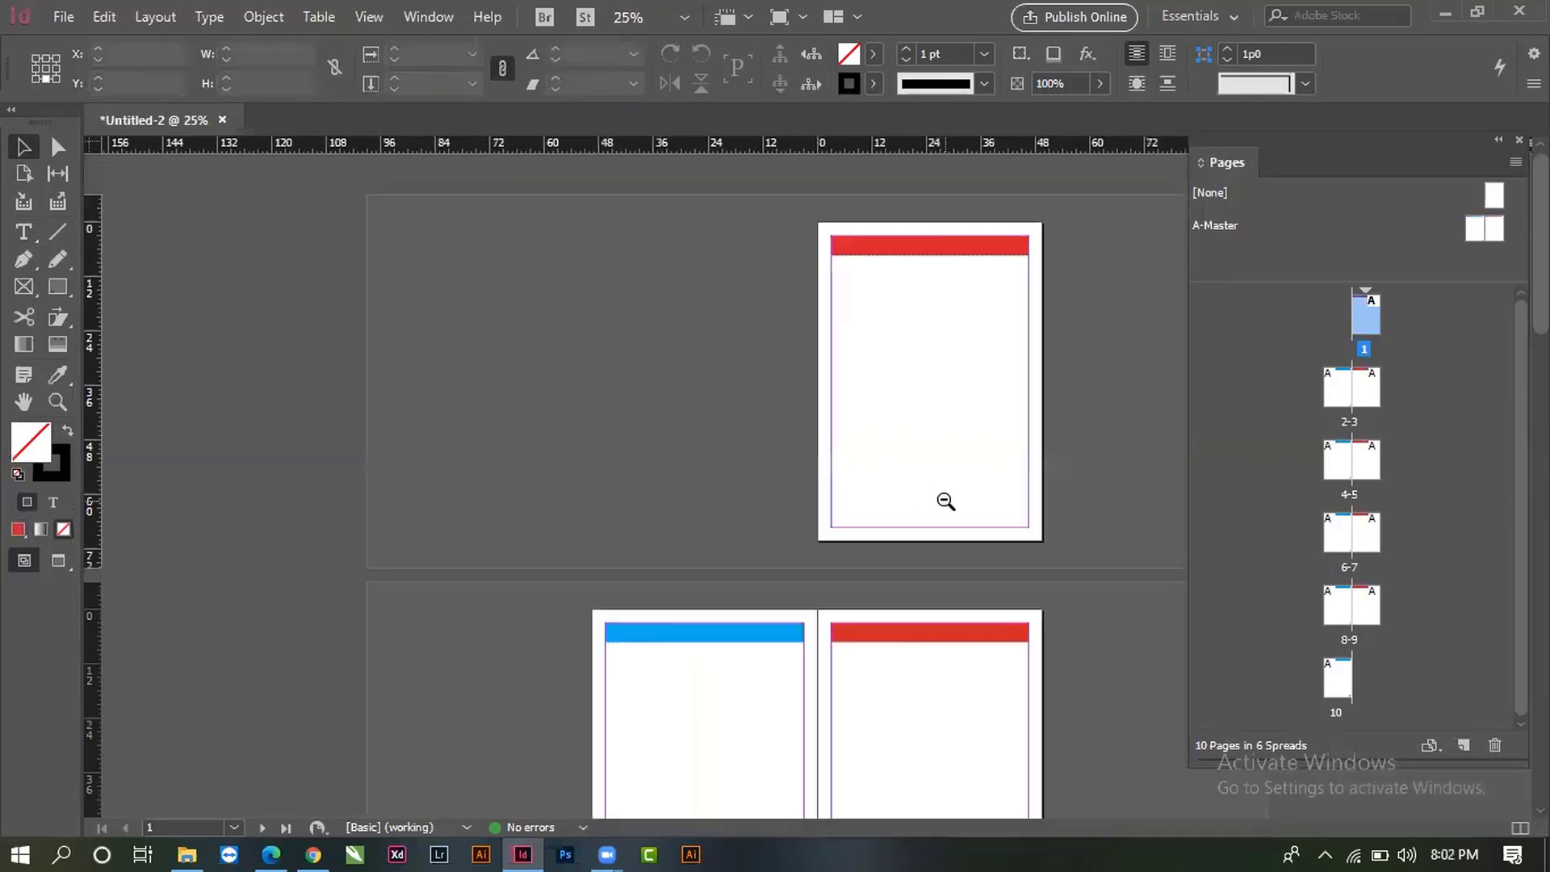
pyautogui.scroll(-5, 945, 517)
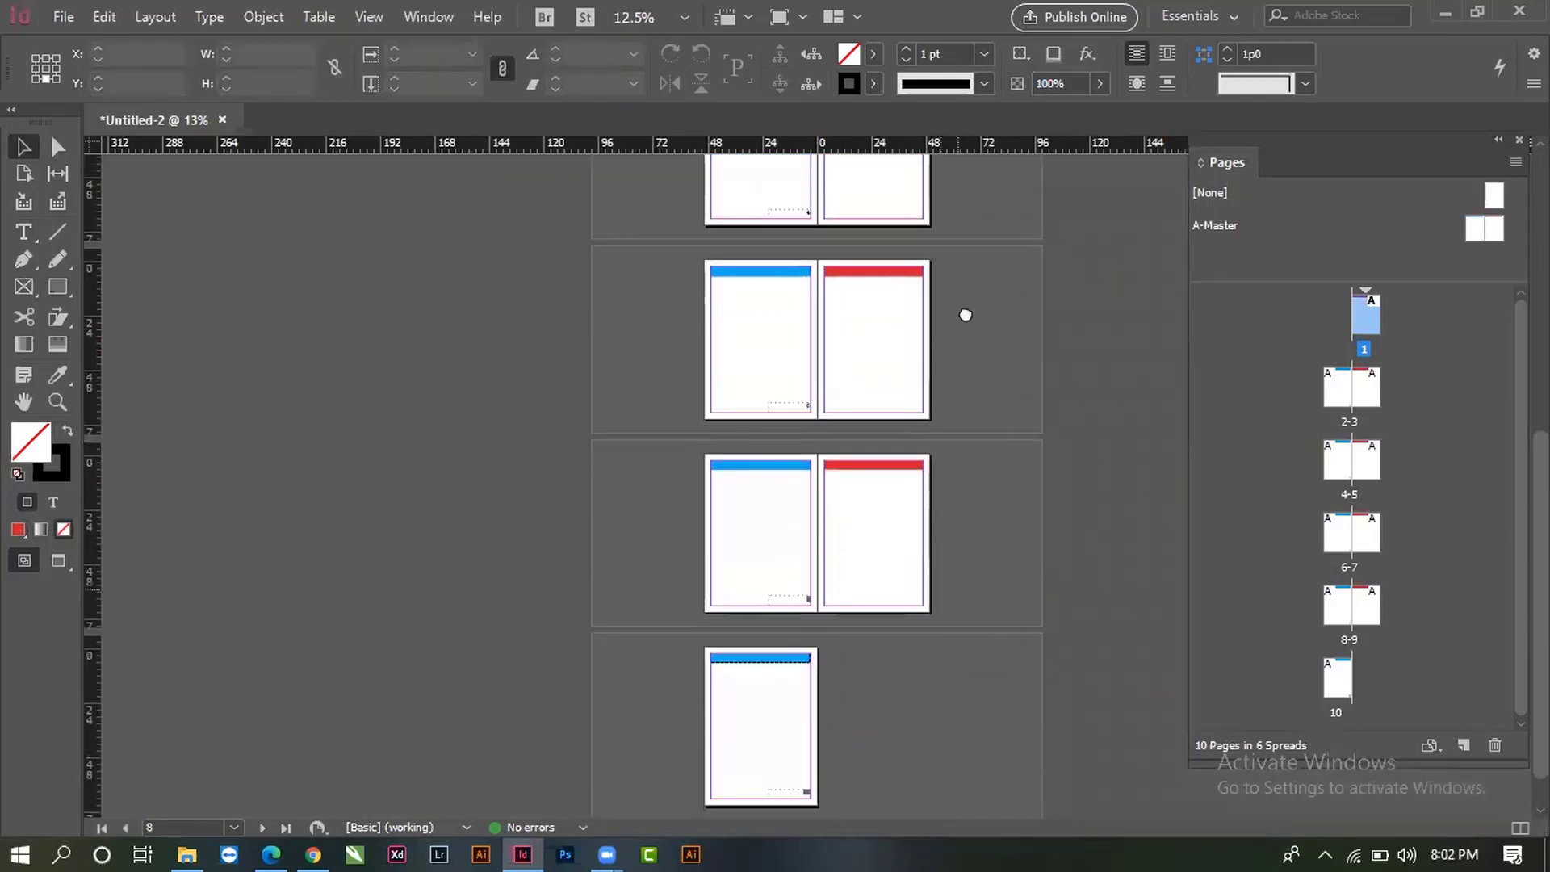
pyautogui.scroll(5, 968, 664)
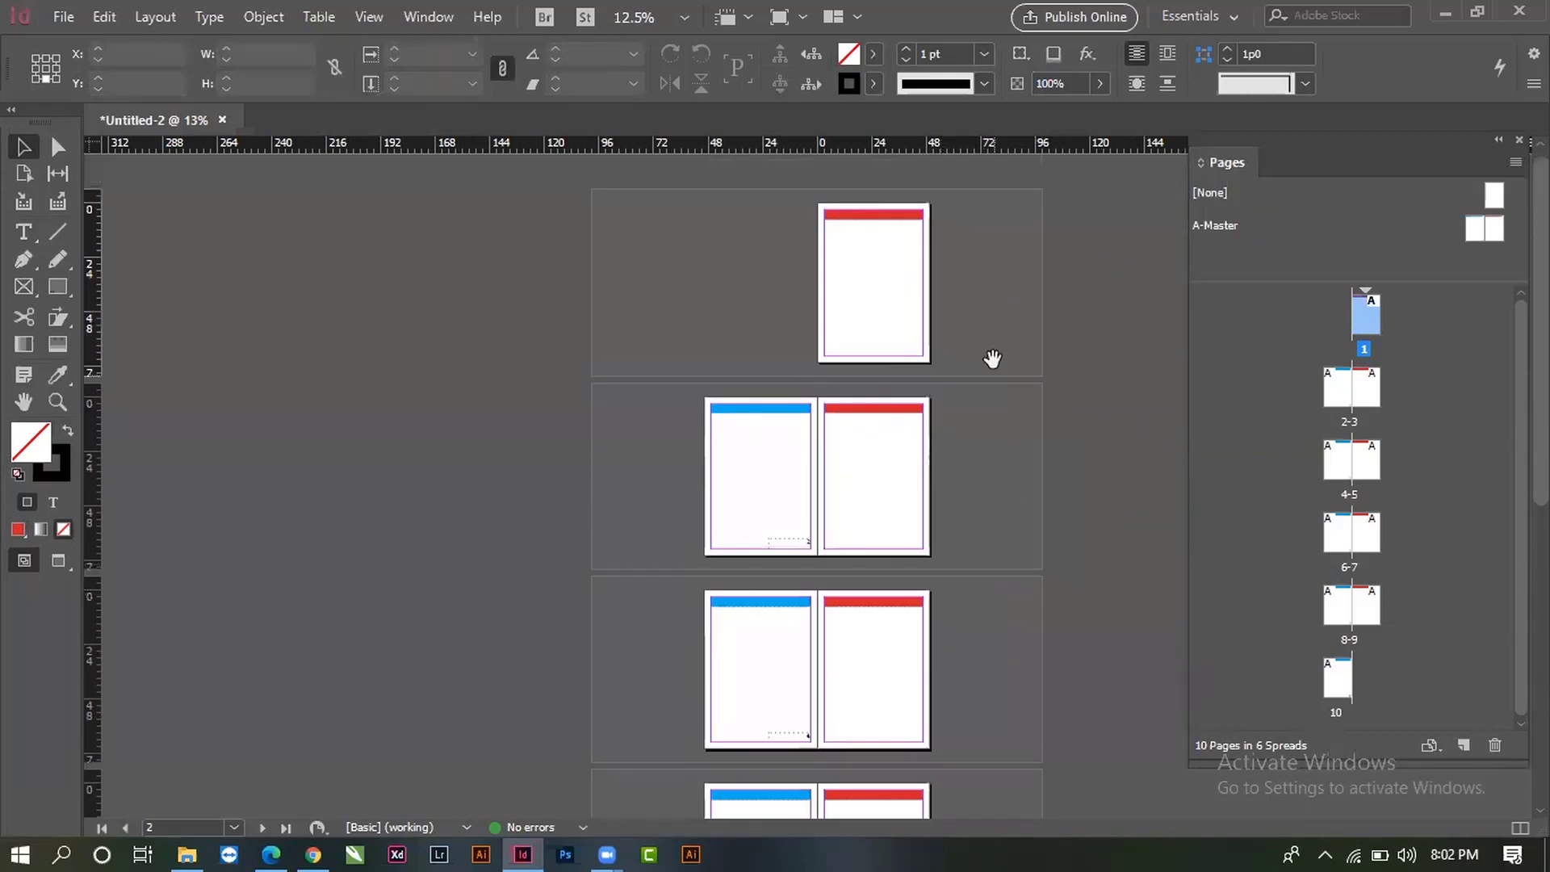
pyautogui.scroll(-7, 956, 452)
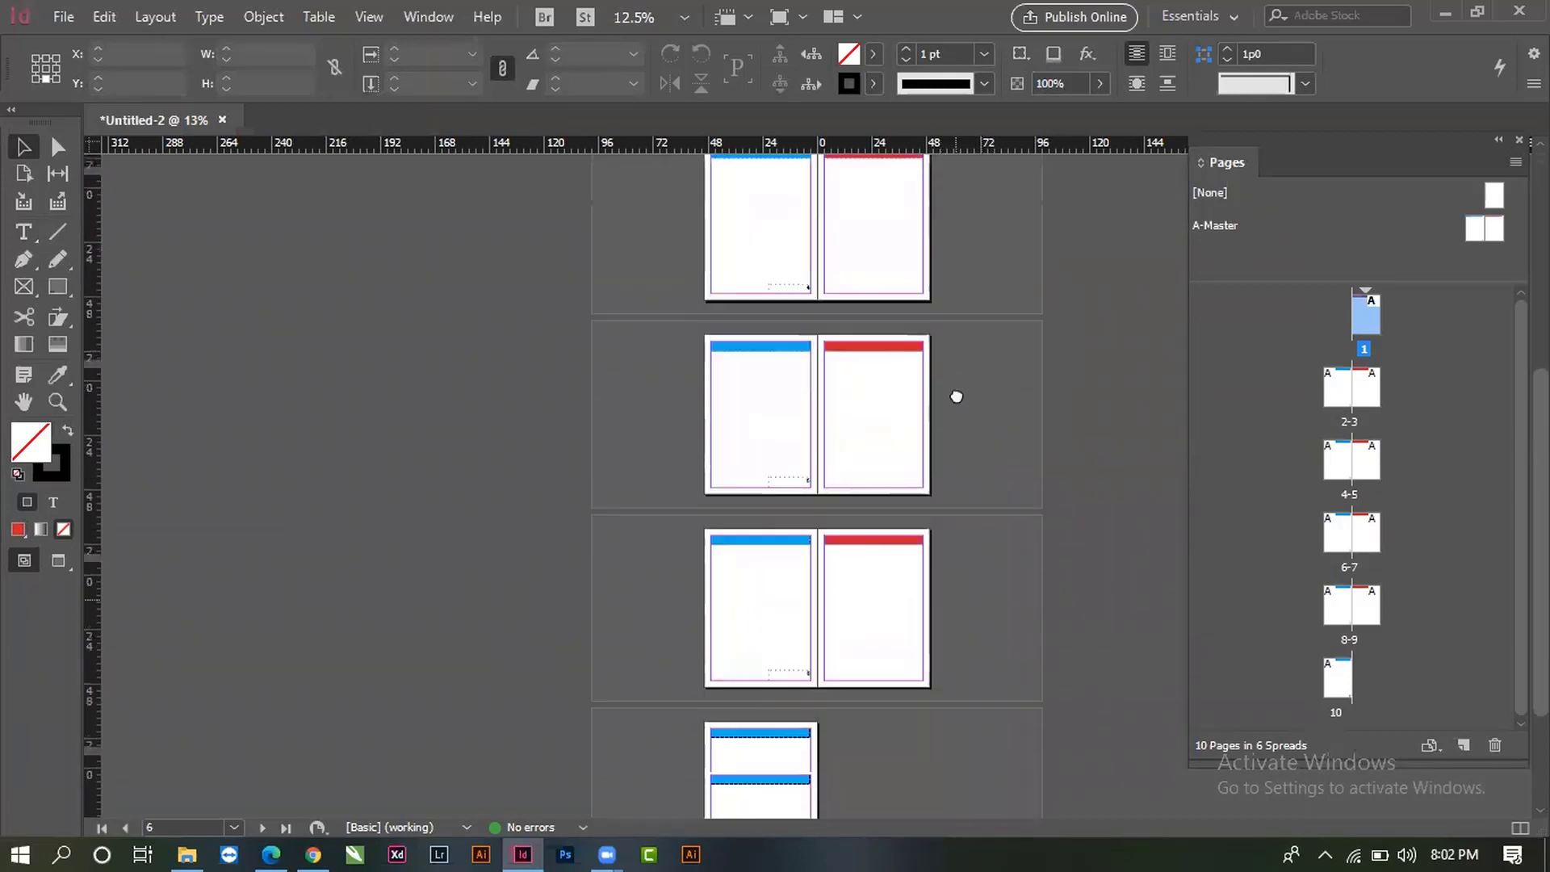
pyautogui.scroll(7, 969, 646)
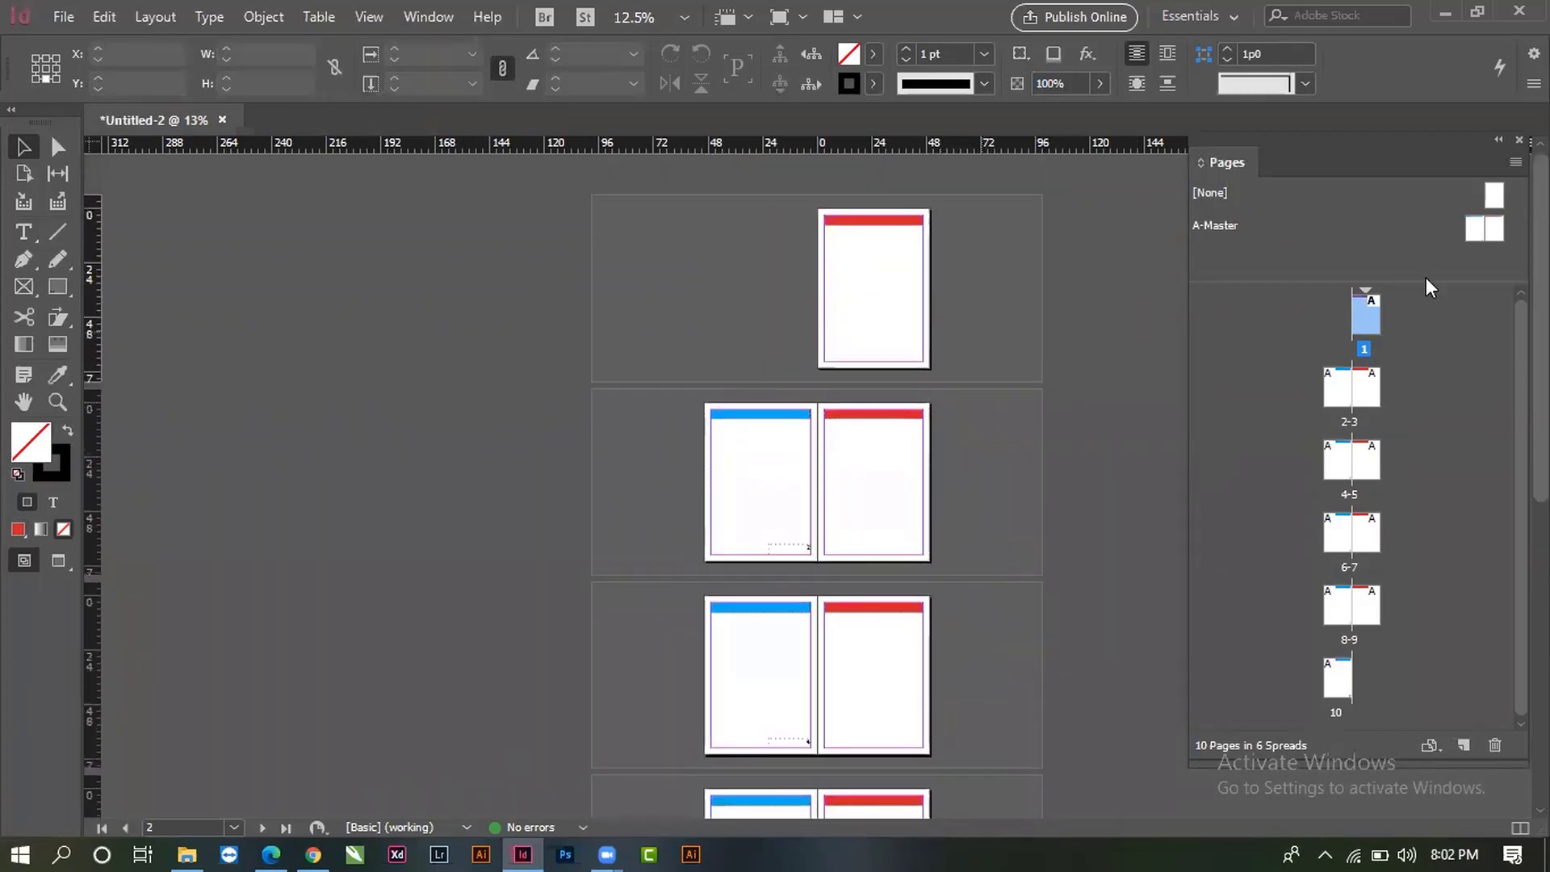
# - Return to A-Master and duplicate the left page's number frame into the lower left corner of the right page's margins
pyautogui.click(1475, 230)
pyautogui.doubleClick(1476, 228)
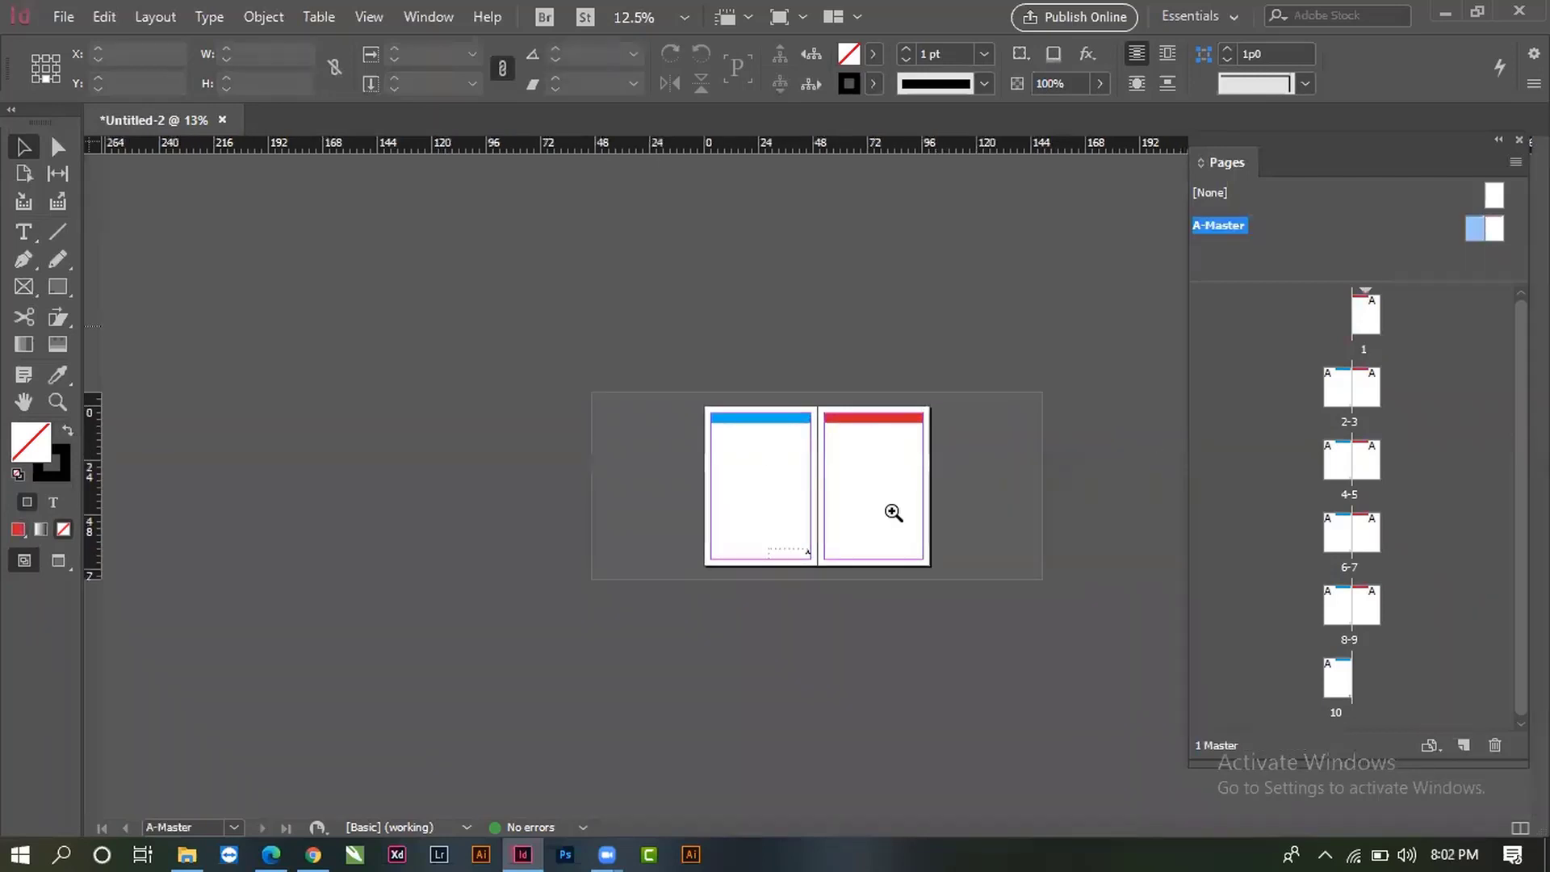
pyautogui.moveTo(976, 612); pyautogui.dragTo(1005, 629)
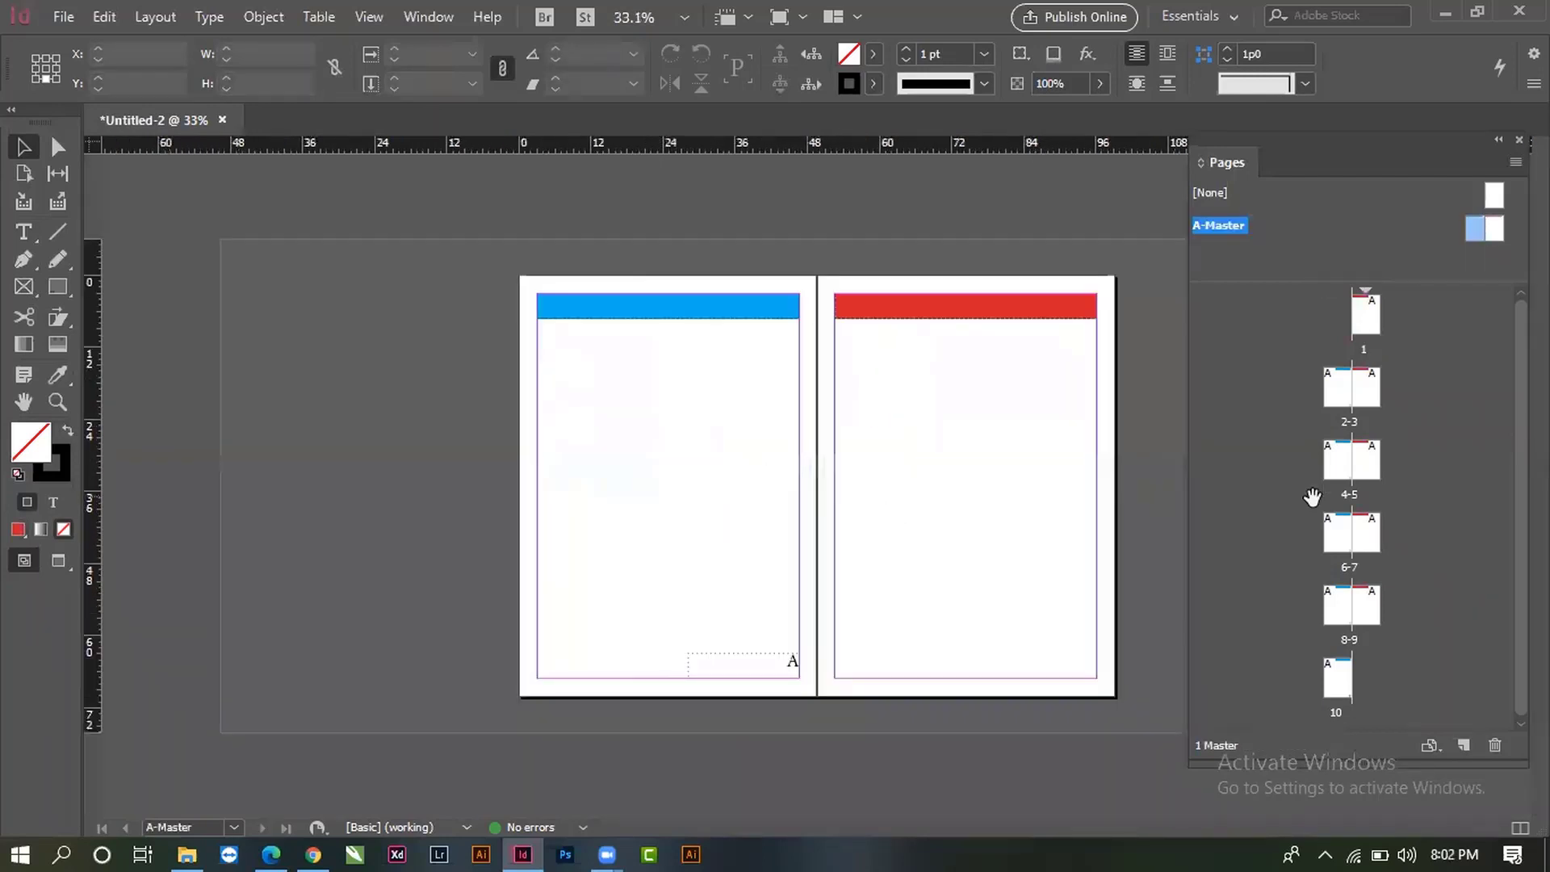
pyautogui.moveTo(589, 579); pyautogui.dragTo(1093, 768)
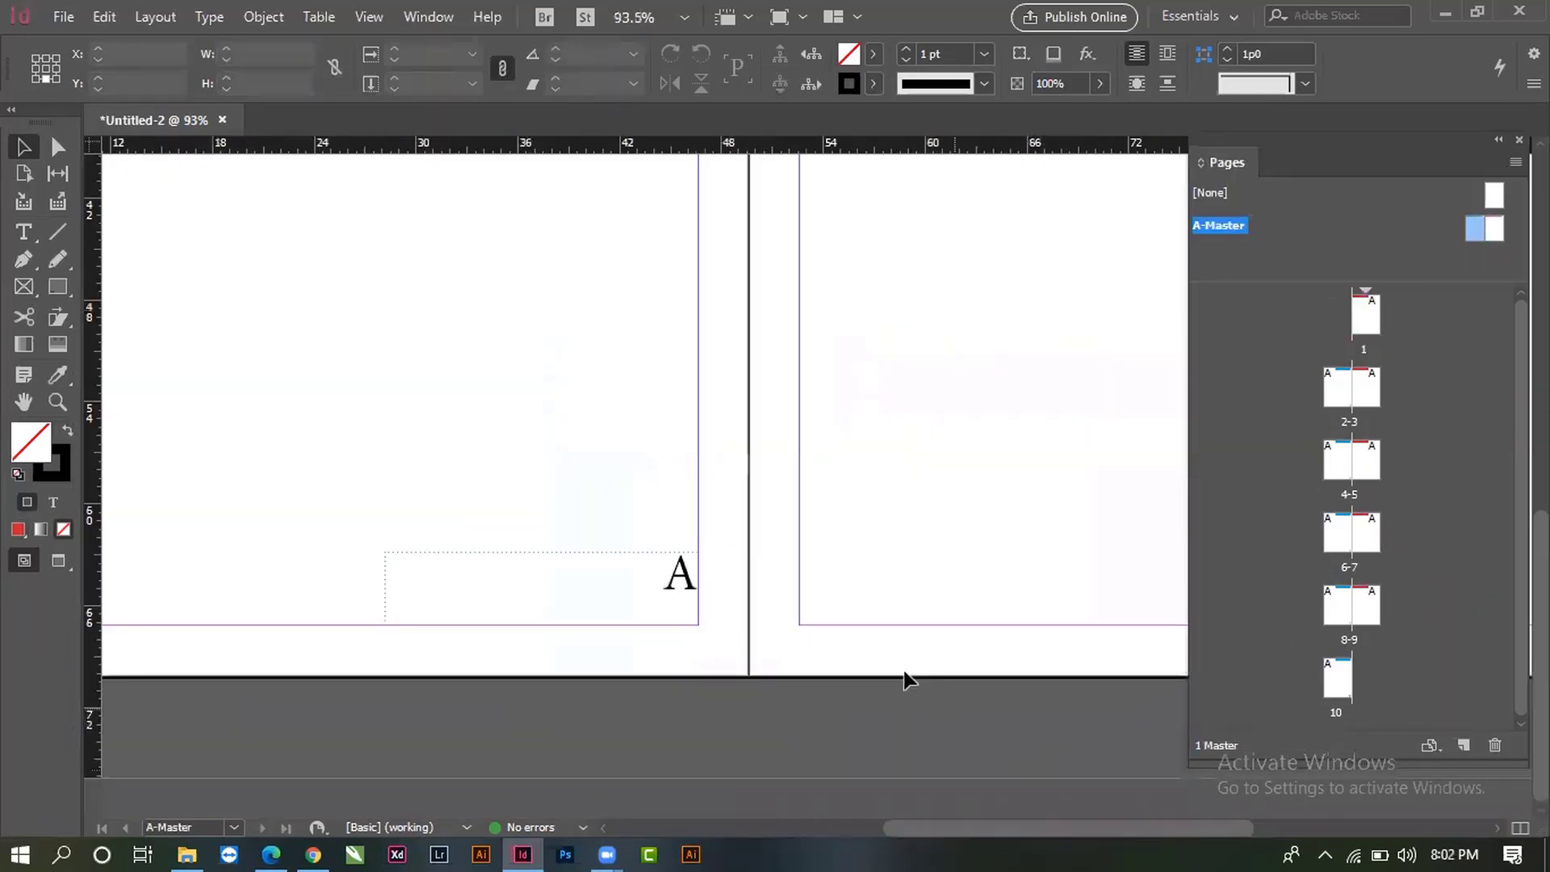
pyautogui.moveTo(848, 561); pyautogui.dragTo(833, 608)
pyautogui.click(655, 652)
pyautogui.click(861, 614)
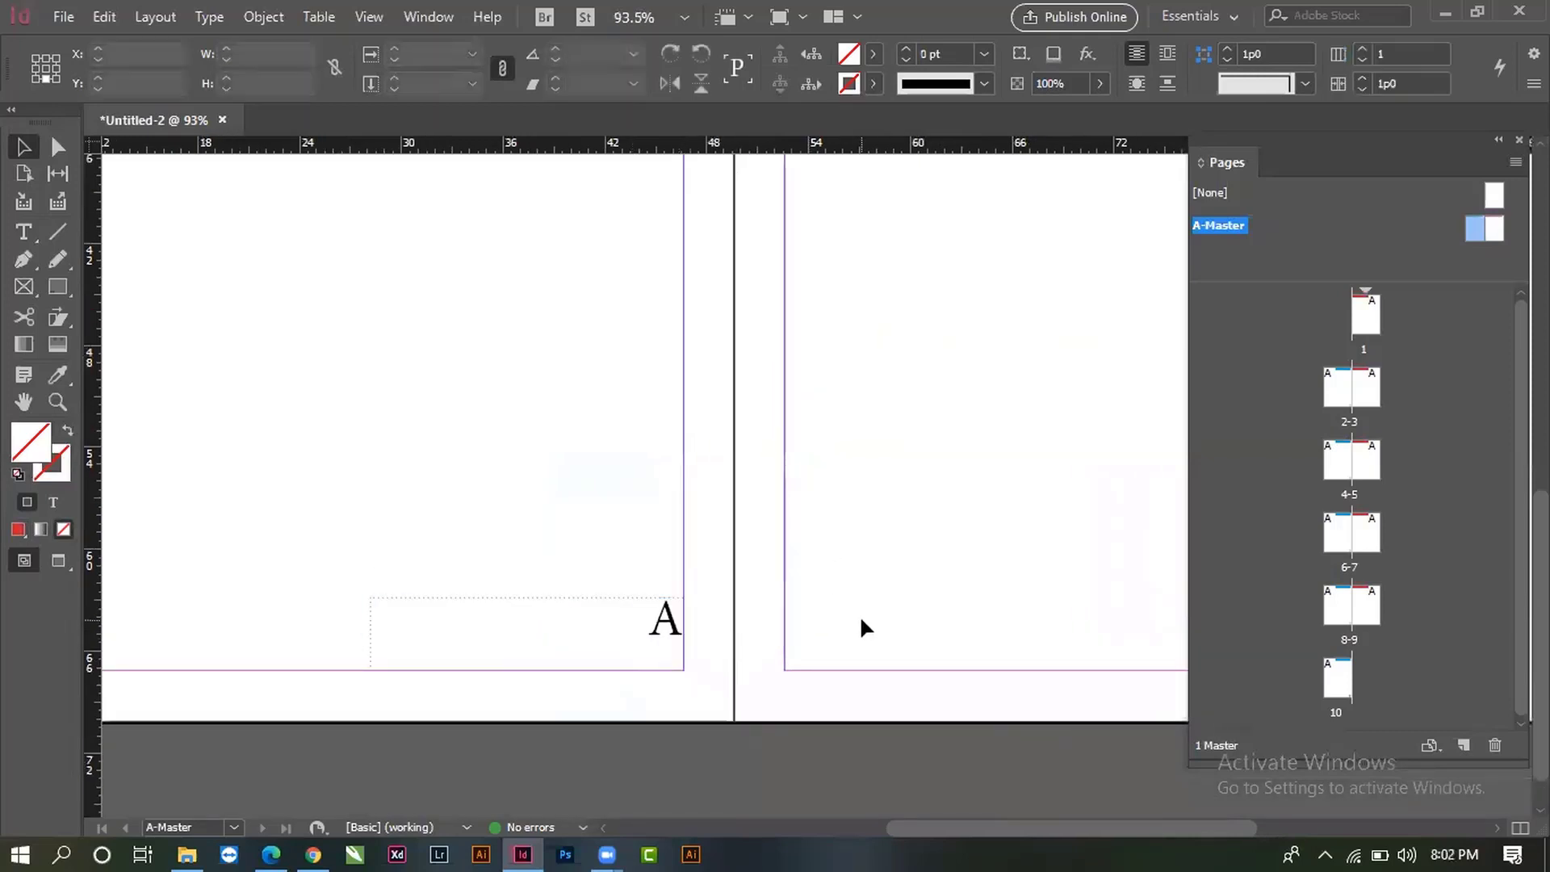
pyautogui.click(633, 621)
pyautogui.click(1073, 616)
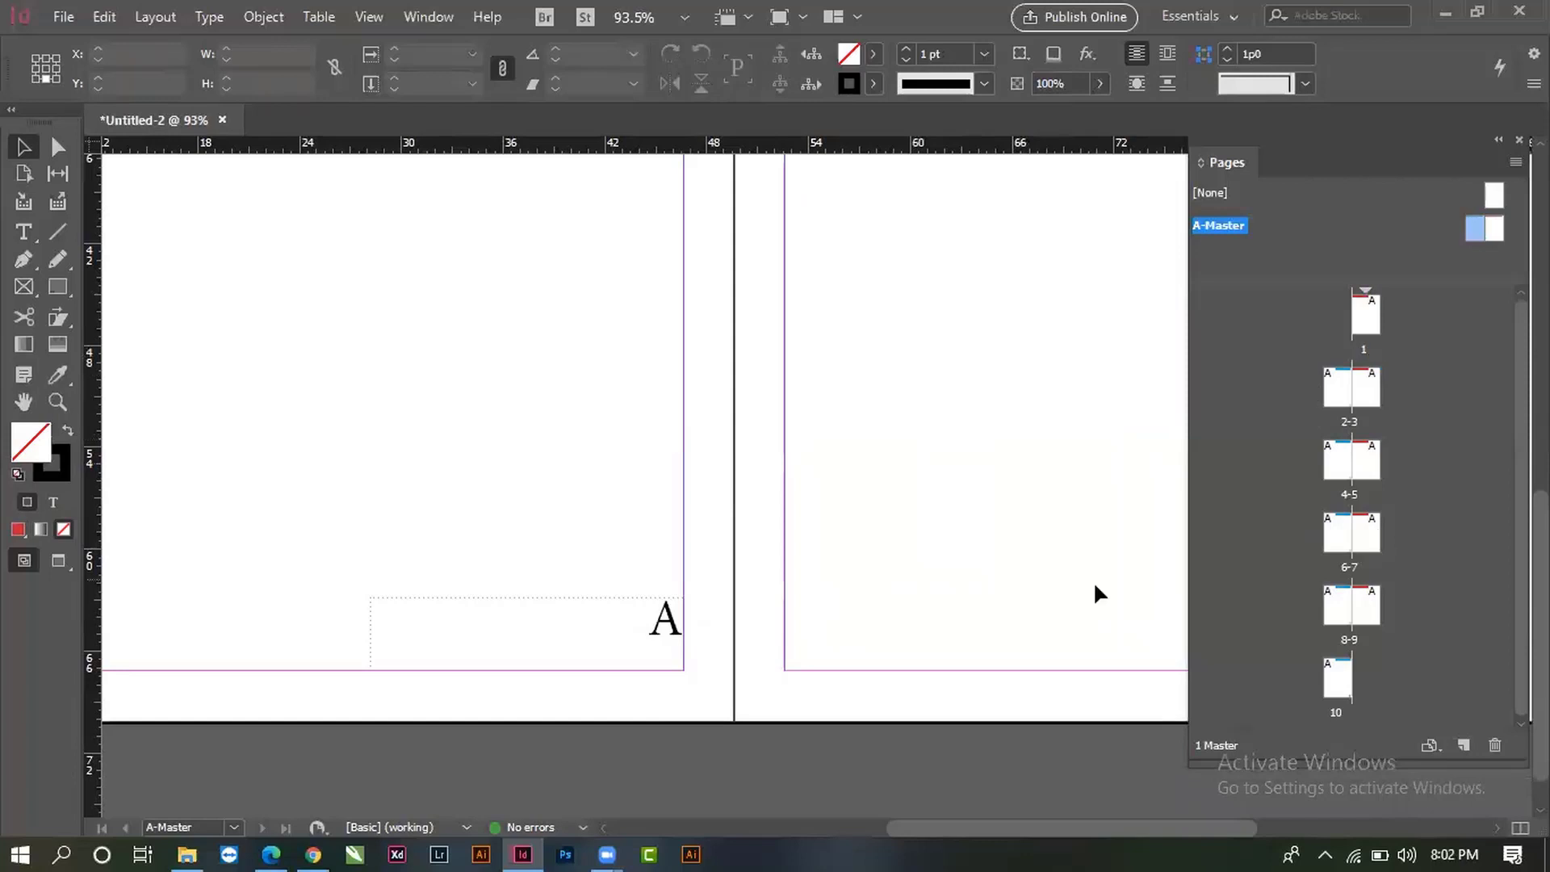
pyautogui.moveTo(556, 581); pyautogui.dragTo(690, 681)
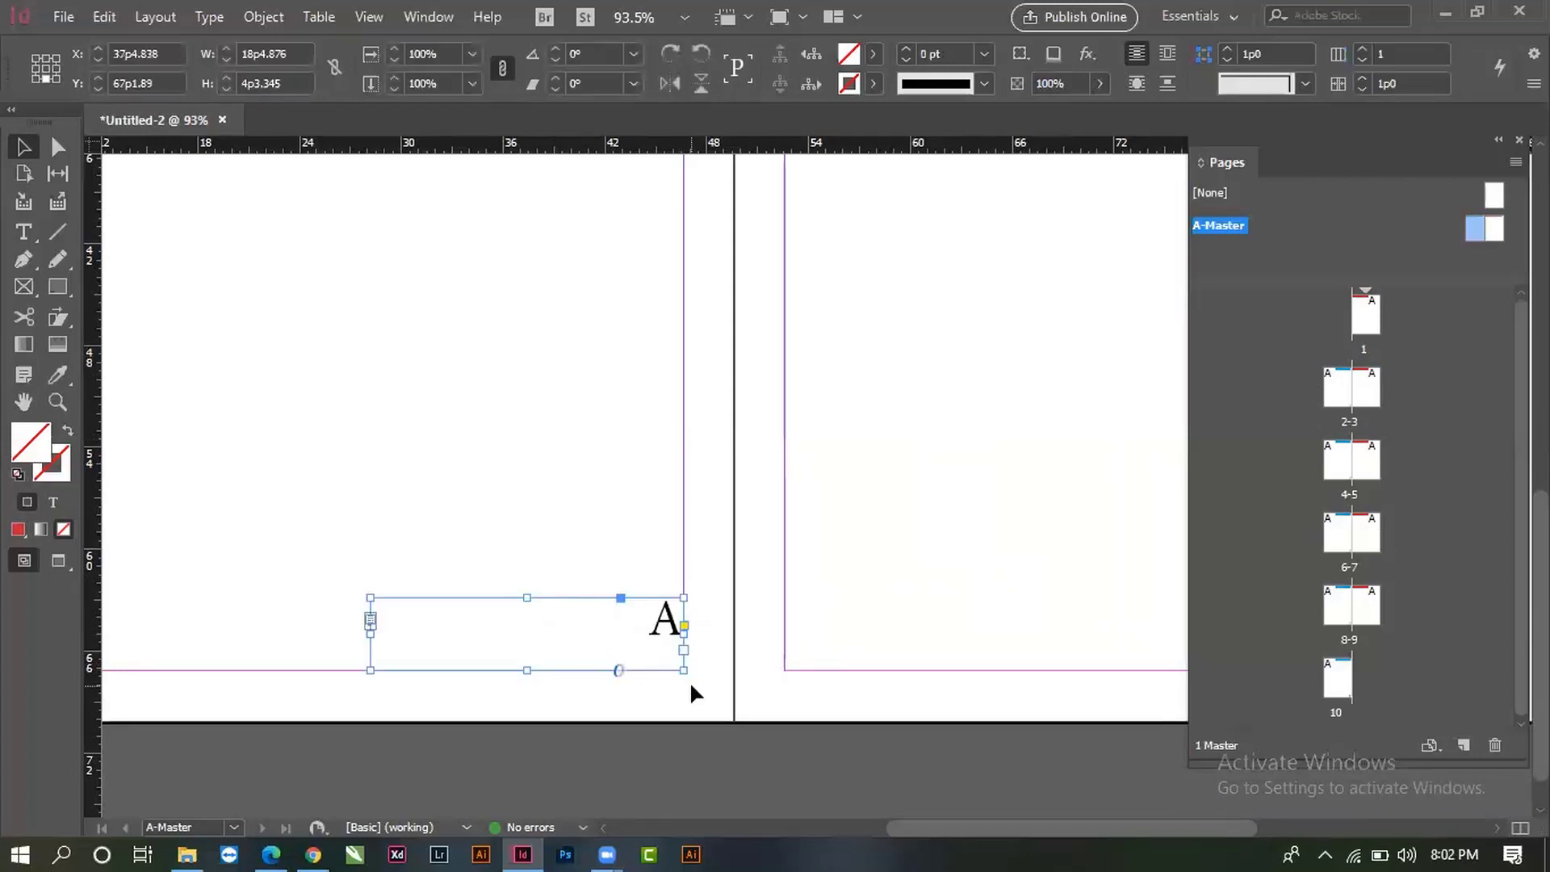
pyautogui.moveTo(596, 658); pyautogui.dragTo(992, 649)
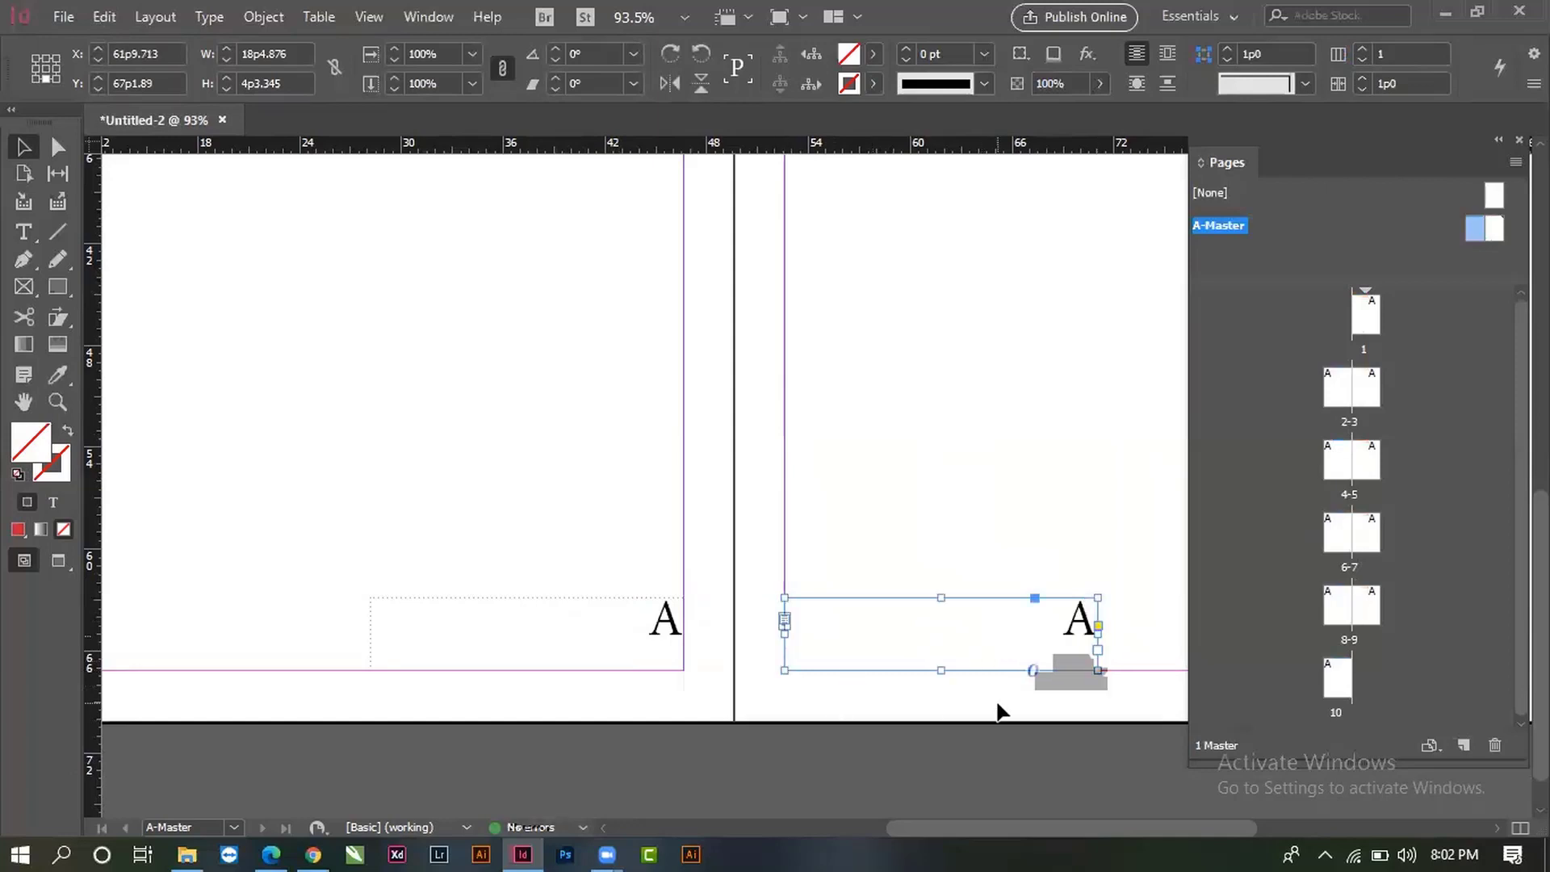
# - Left-align the page number within its frame on the right A-Master page and deselect everything
pyautogui.hotkey('ctrl', 'shift', 'l')
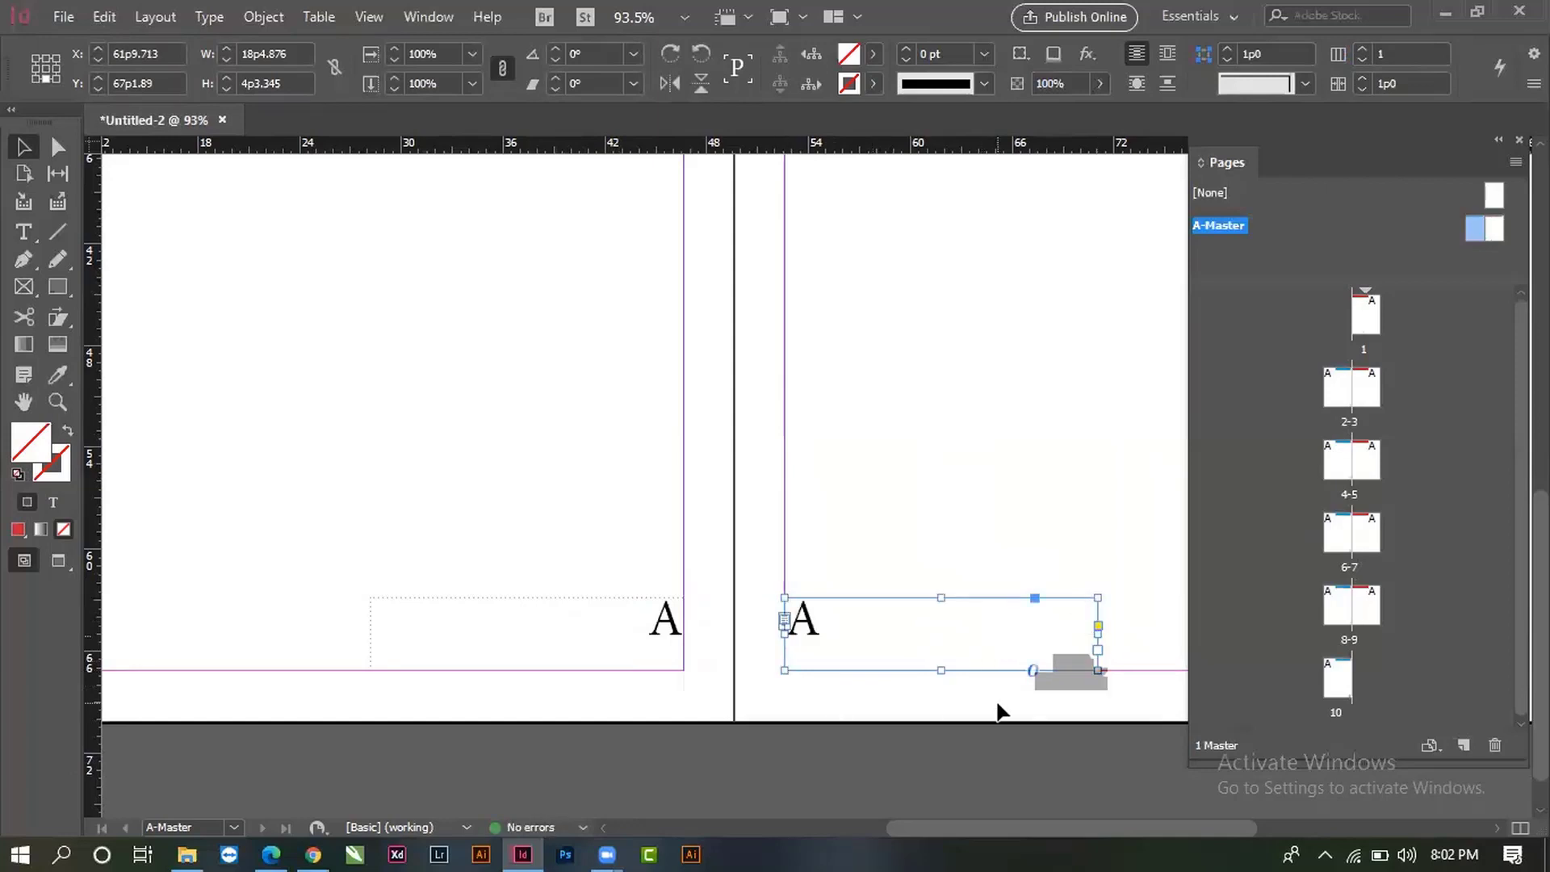
pyautogui.moveTo(433, 532); pyautogui.dragTo(550, 674)
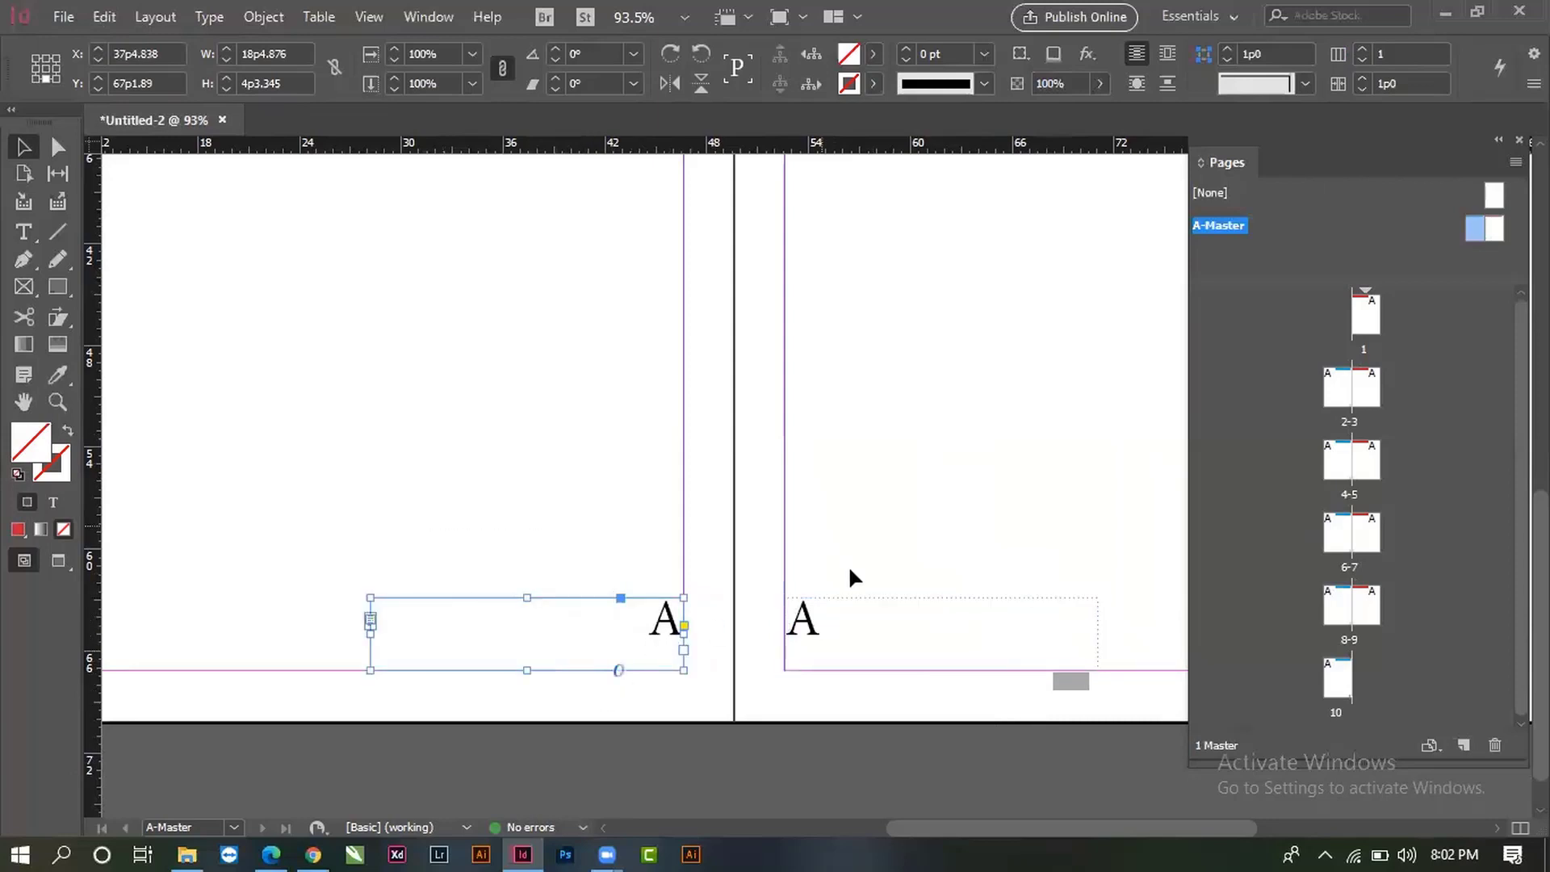
pyautogui.click(880, 638)
pyautogui.click(710, 785)
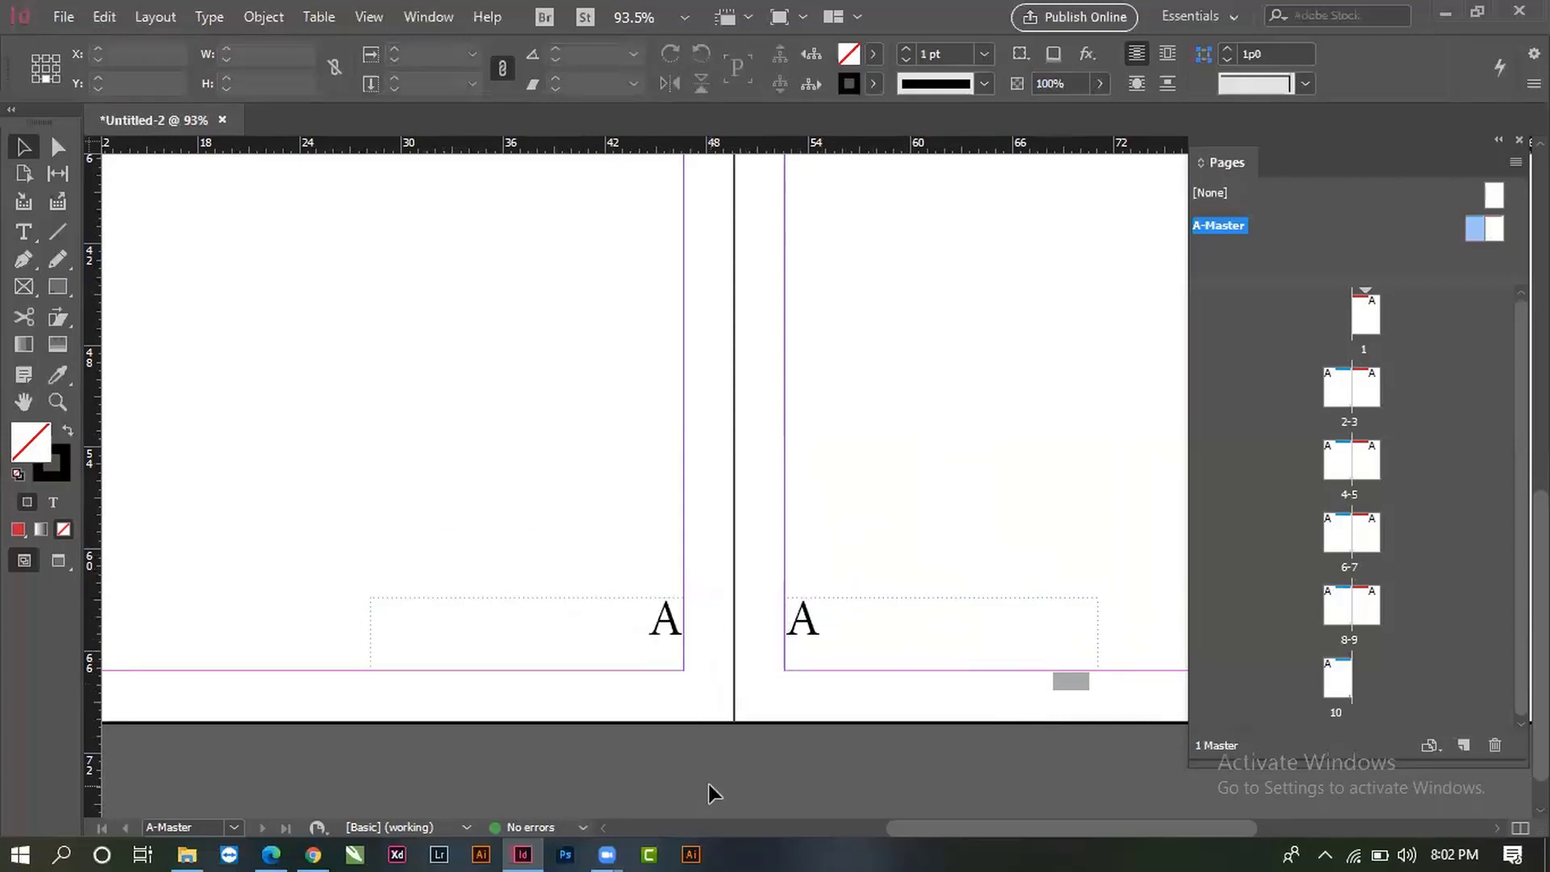
# - Move both A-Master page number frames down together by about 1p5, so they straddle the bottom margin line
pyautogui.press('w')
pyautogui.press('w')
pyautogui.hotkey('ctrl', 'a')
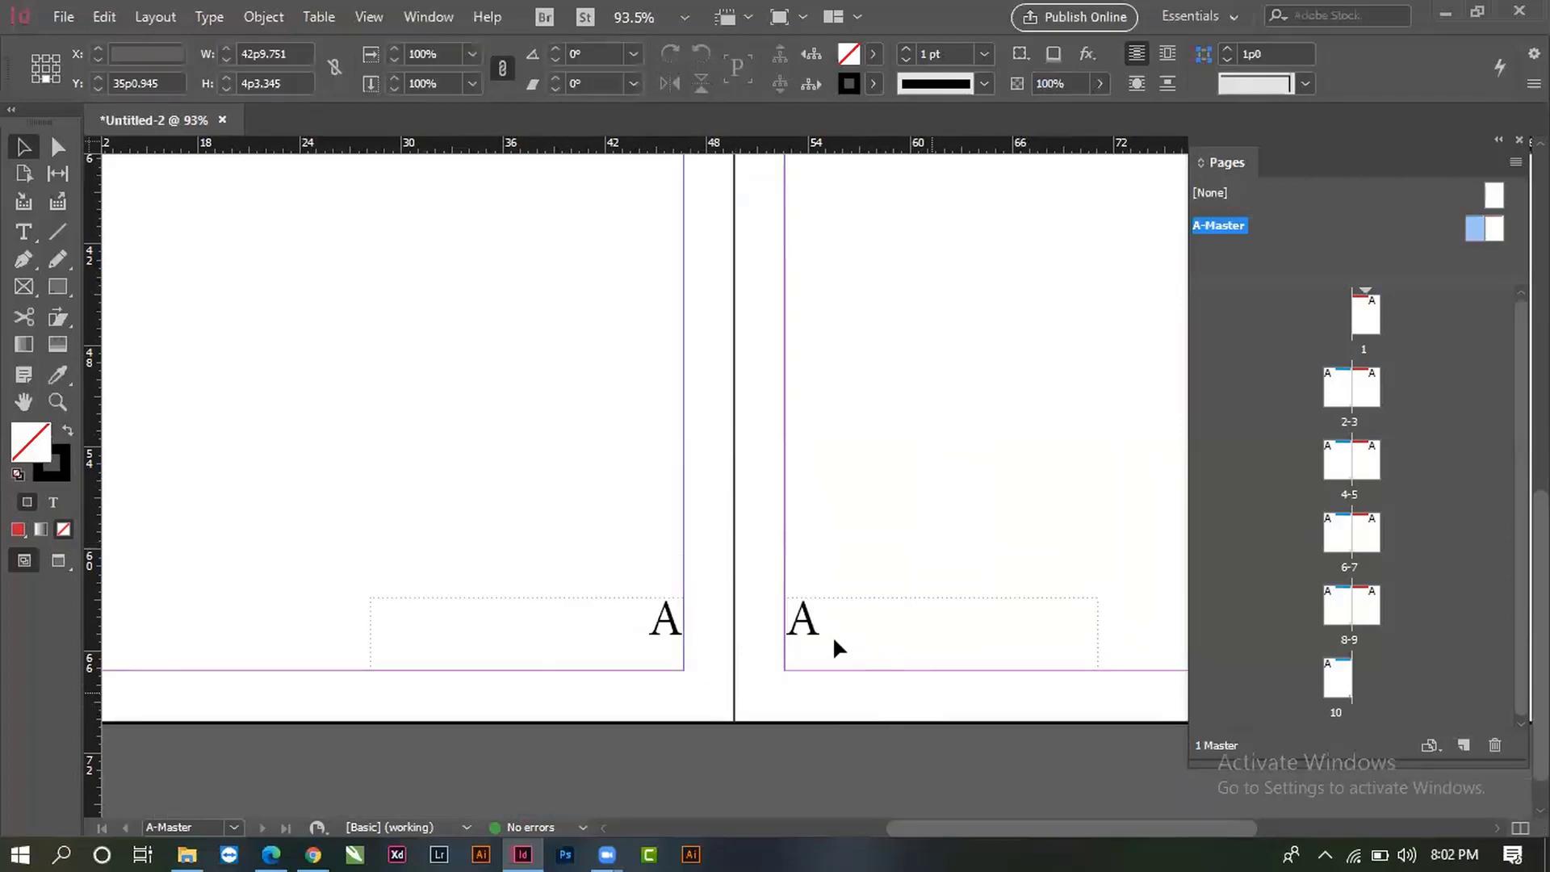
pyautogui.moveTo(798, 631); pyautogui.dragTo(800, 651)
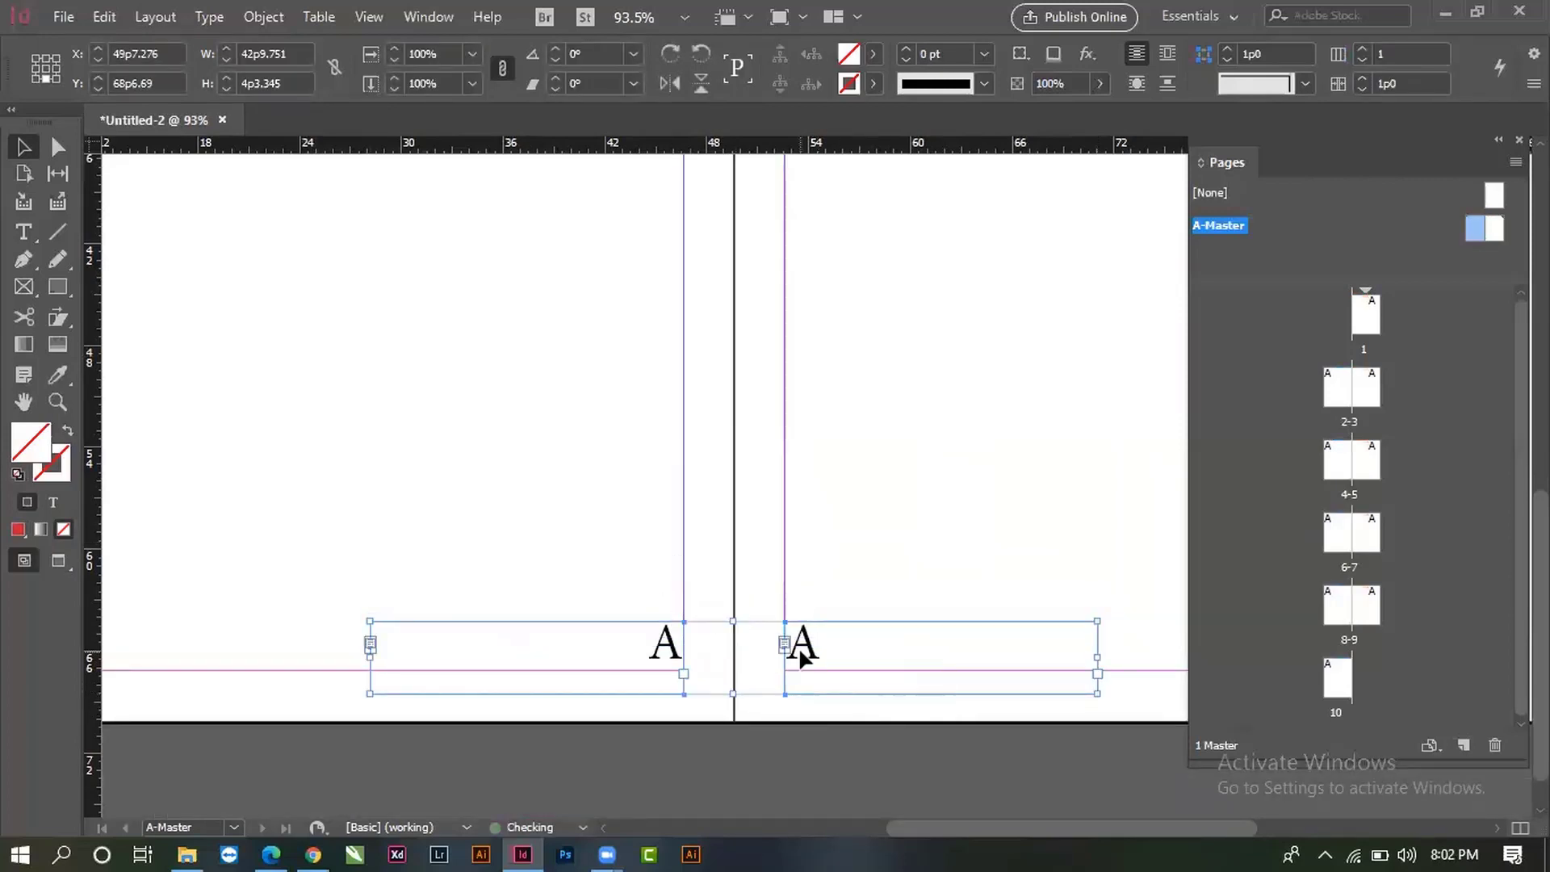
pyautogui.click(835, 515)
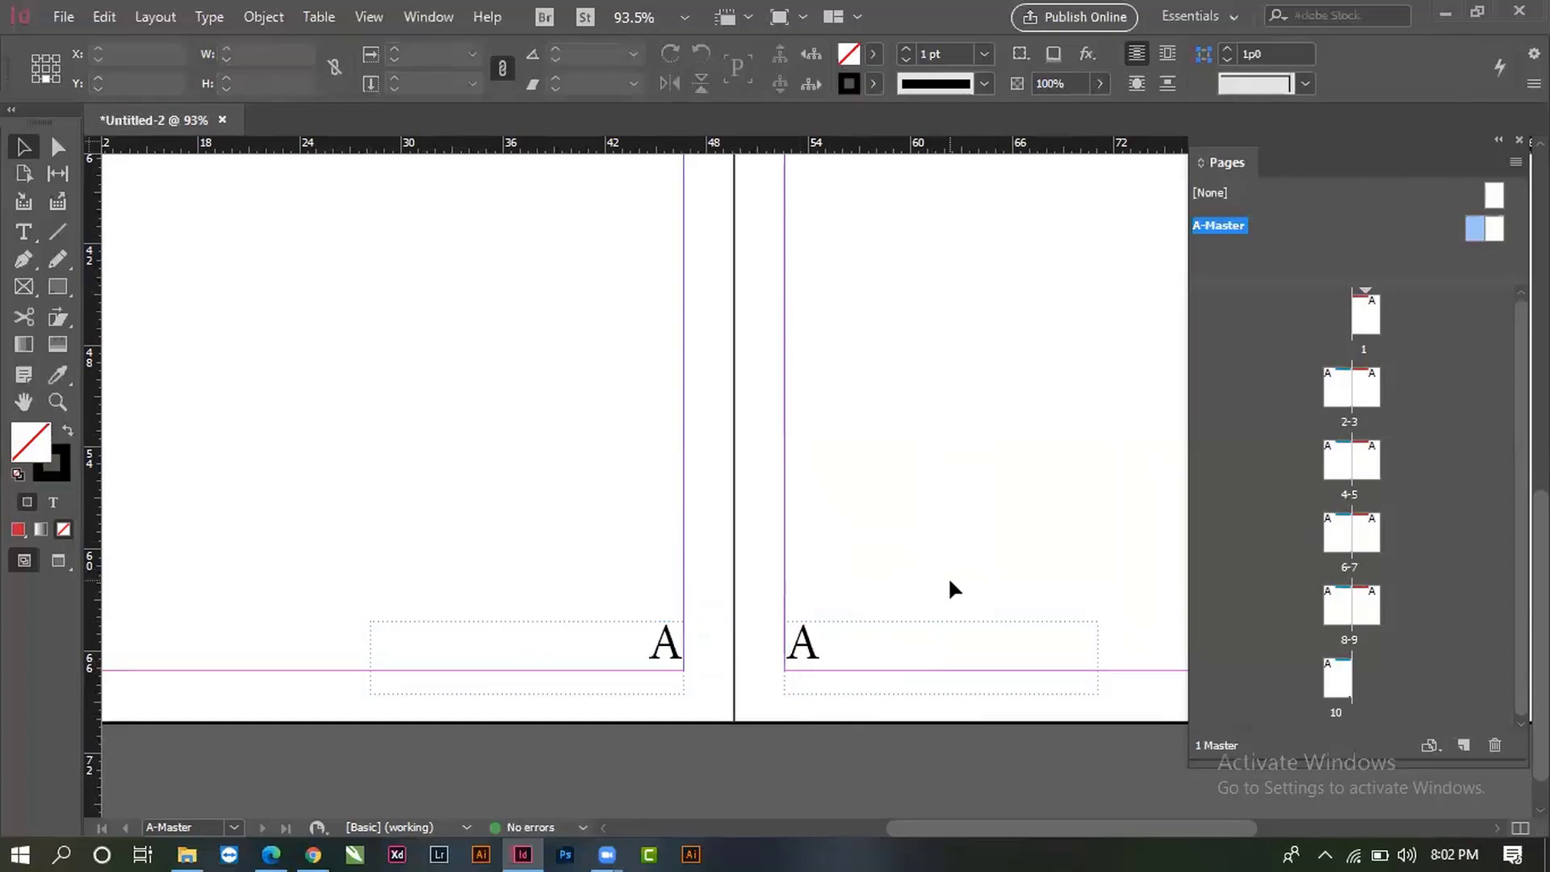
# - Preview the whole A-Master spread without guides and frame edges
pyautogui.press('w')
pyautogui.scroll(-4, 836, 557)
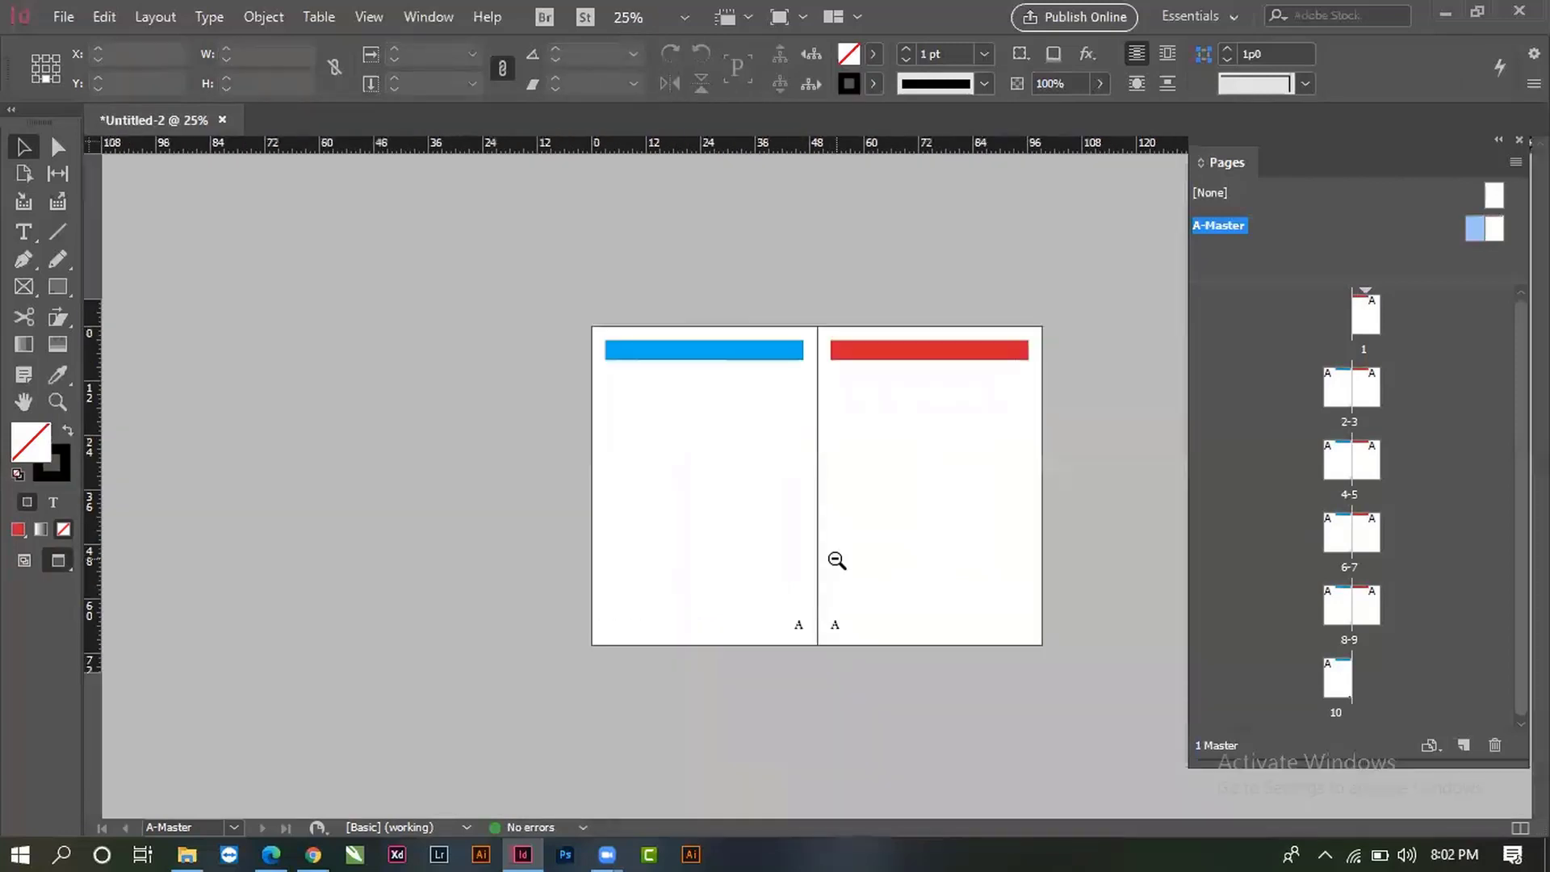
pyautogui.moveTo(676, 427); pyautogui.dragTo(1099, 645)
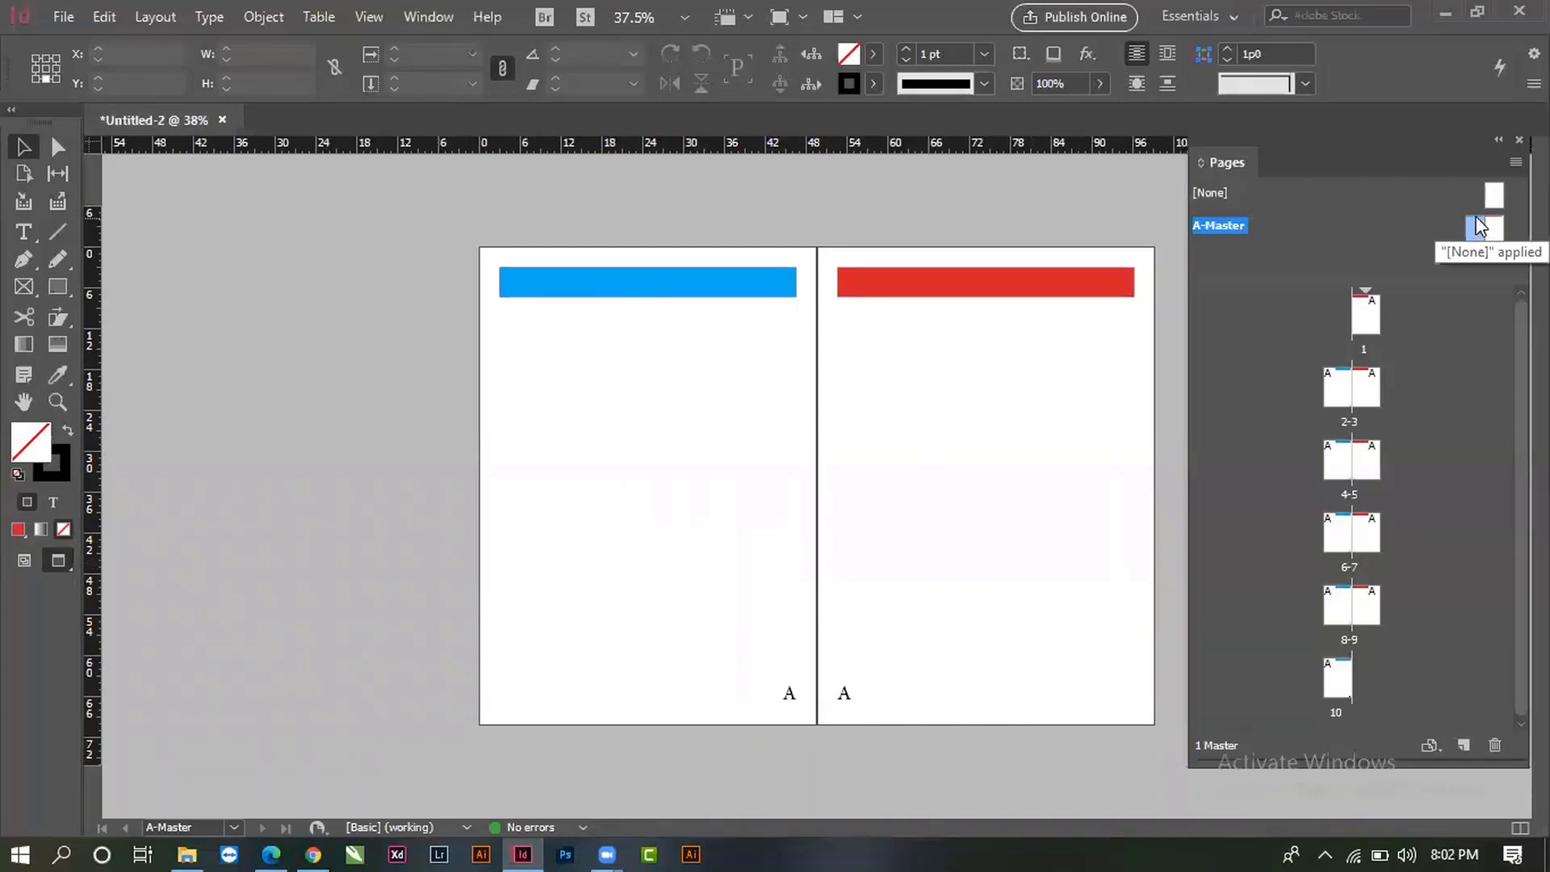
# - Open page 1 and check the header bars and page numbers on every page through page 10, ending back at page 1
pyautogui.doubleClick(1361, 348)
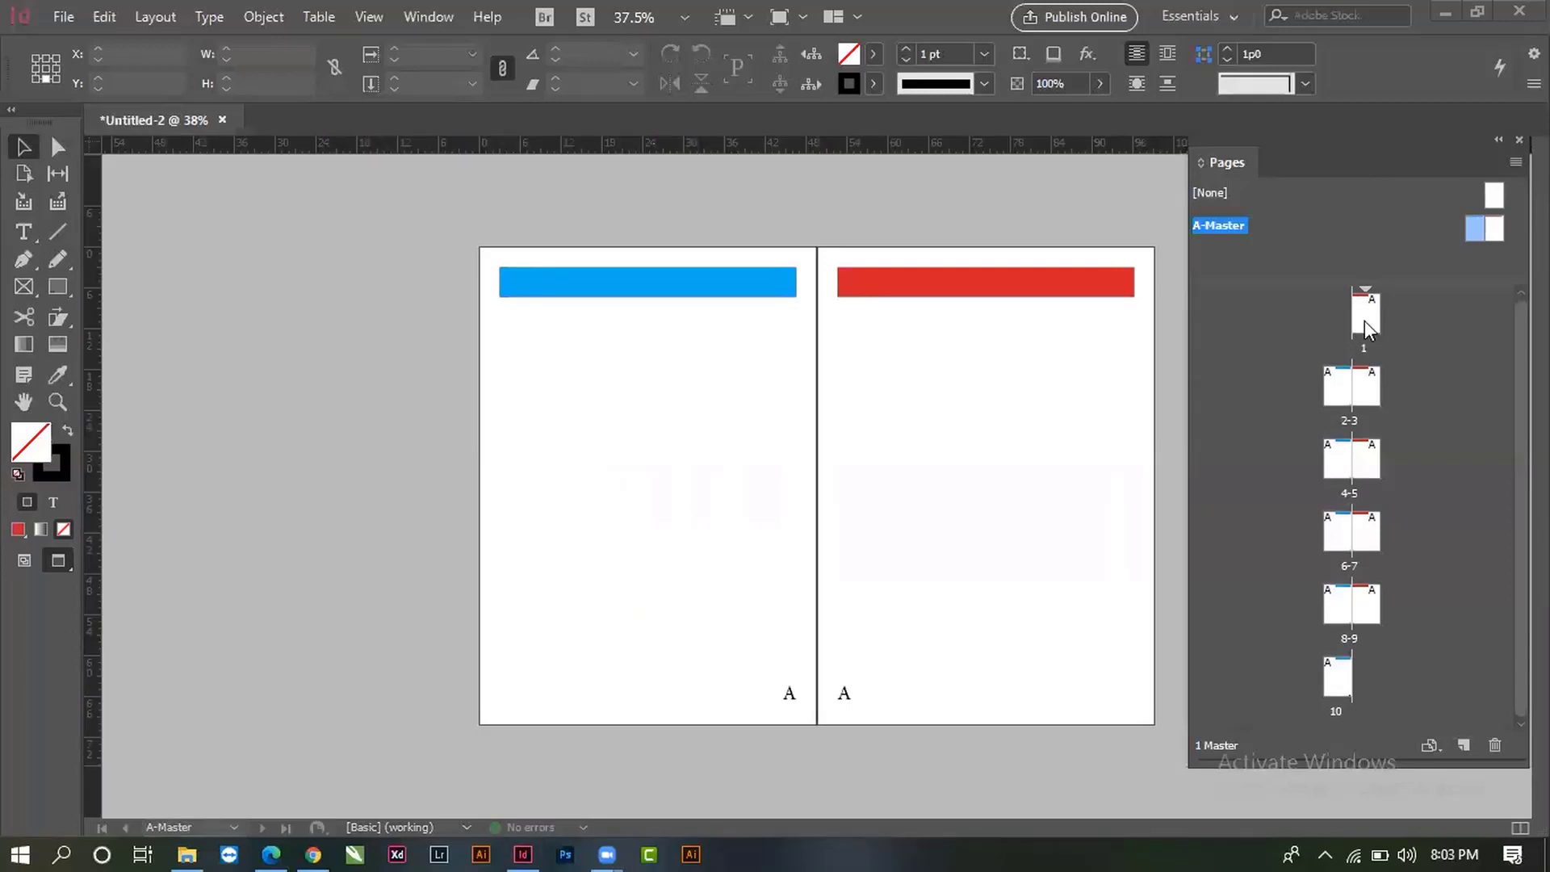
pyautogui.doubleClick(1365, 321)
pyautogui.scroll(-2, 1089, 517)
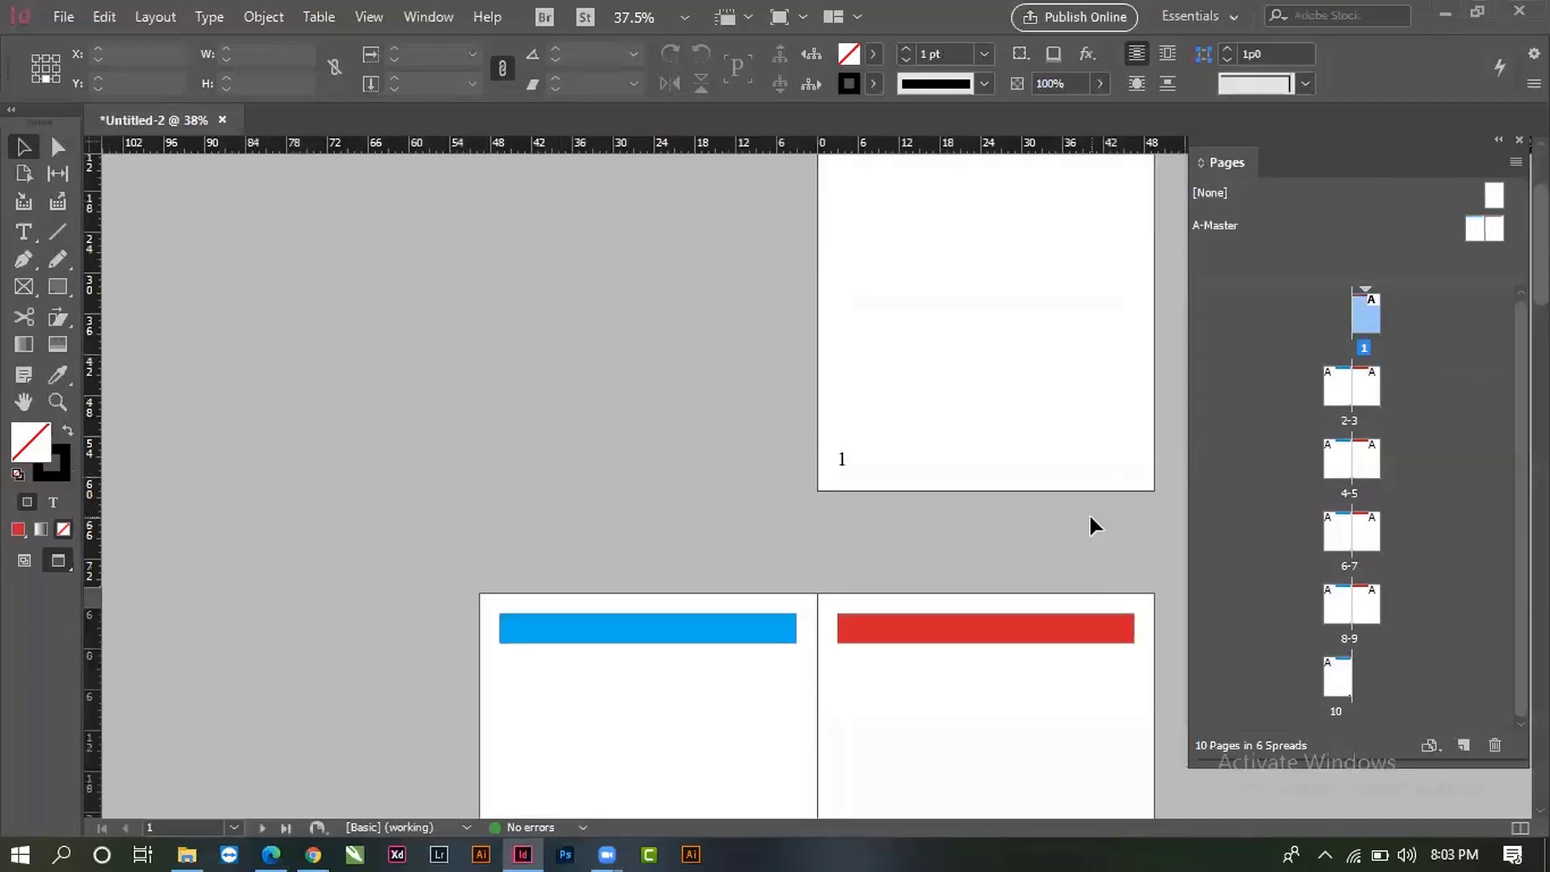
pyautogui.scroll(-2, 1090, 517)
pyautogui.scroll(-4, 1019, 435)
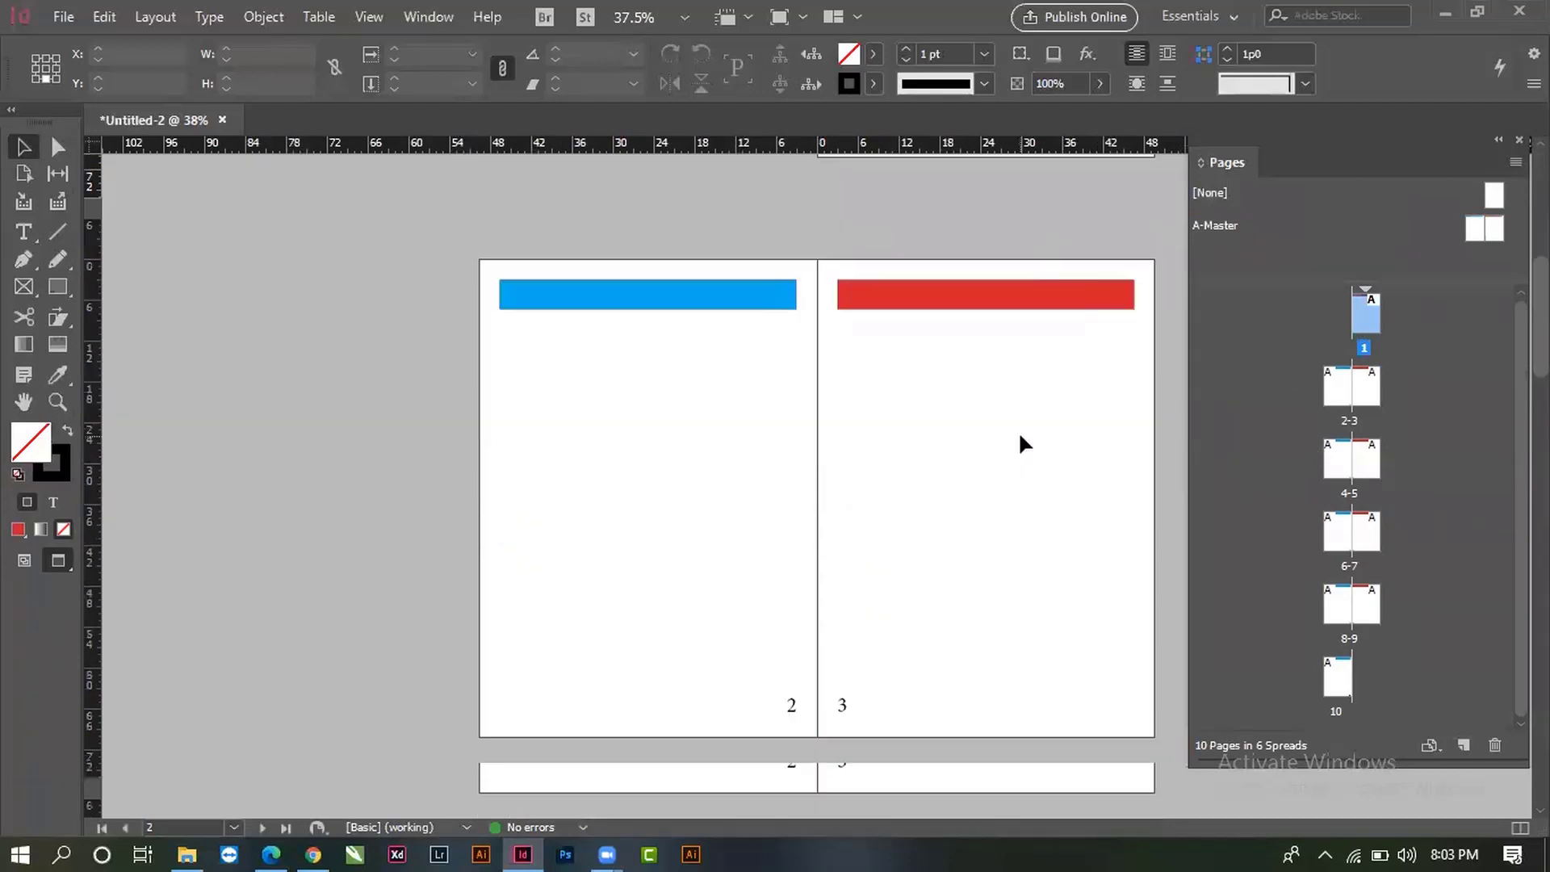
pyautogui.scroll(-8, 1021, 442)
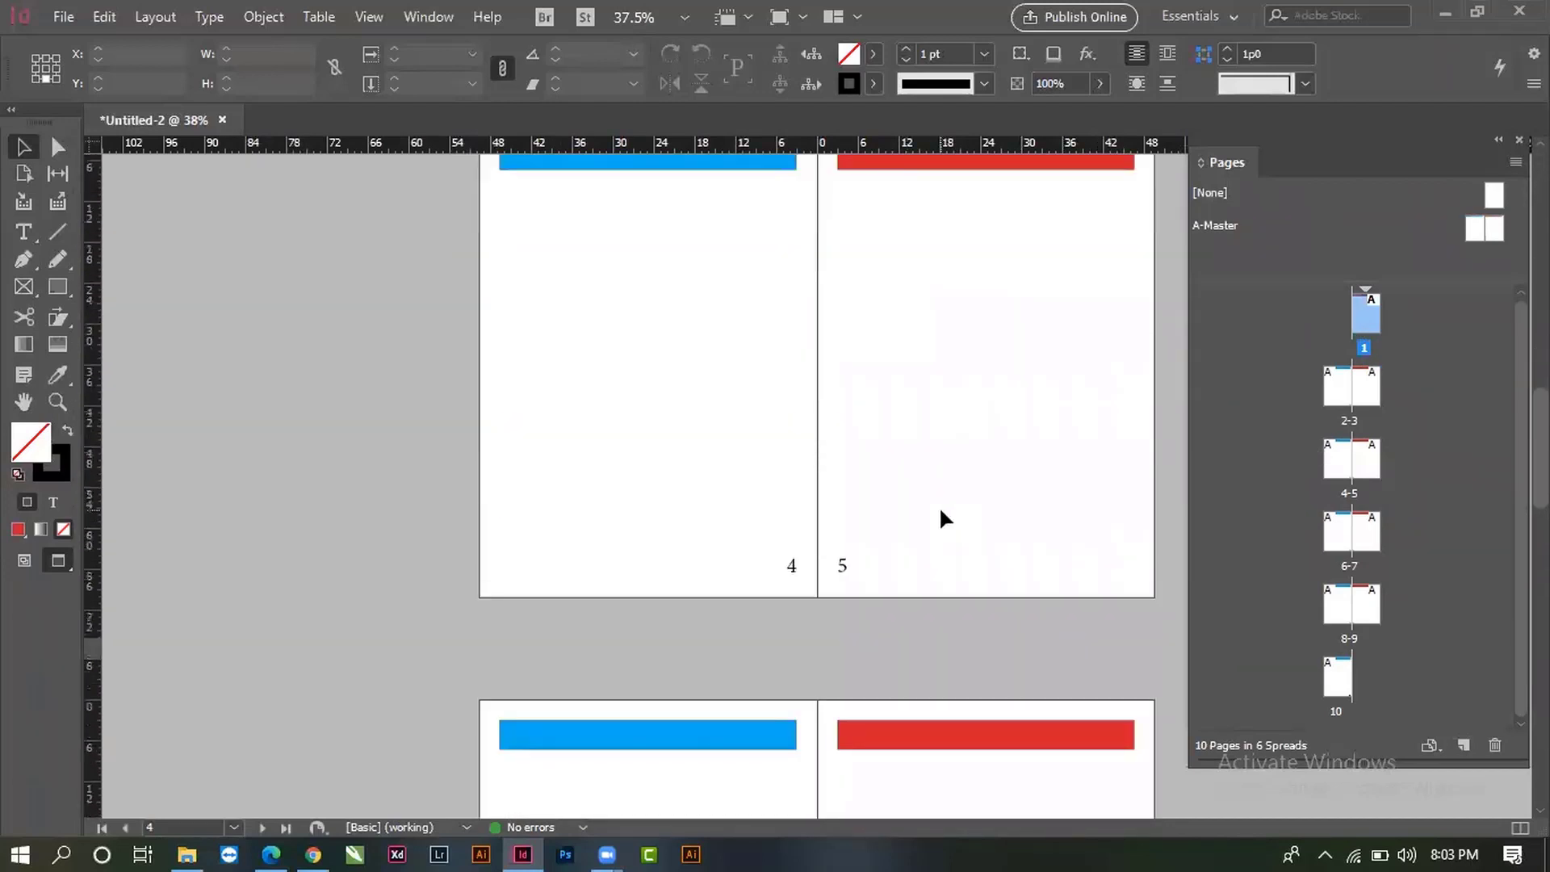
pyautogui.scroll(-8, 944, 516)
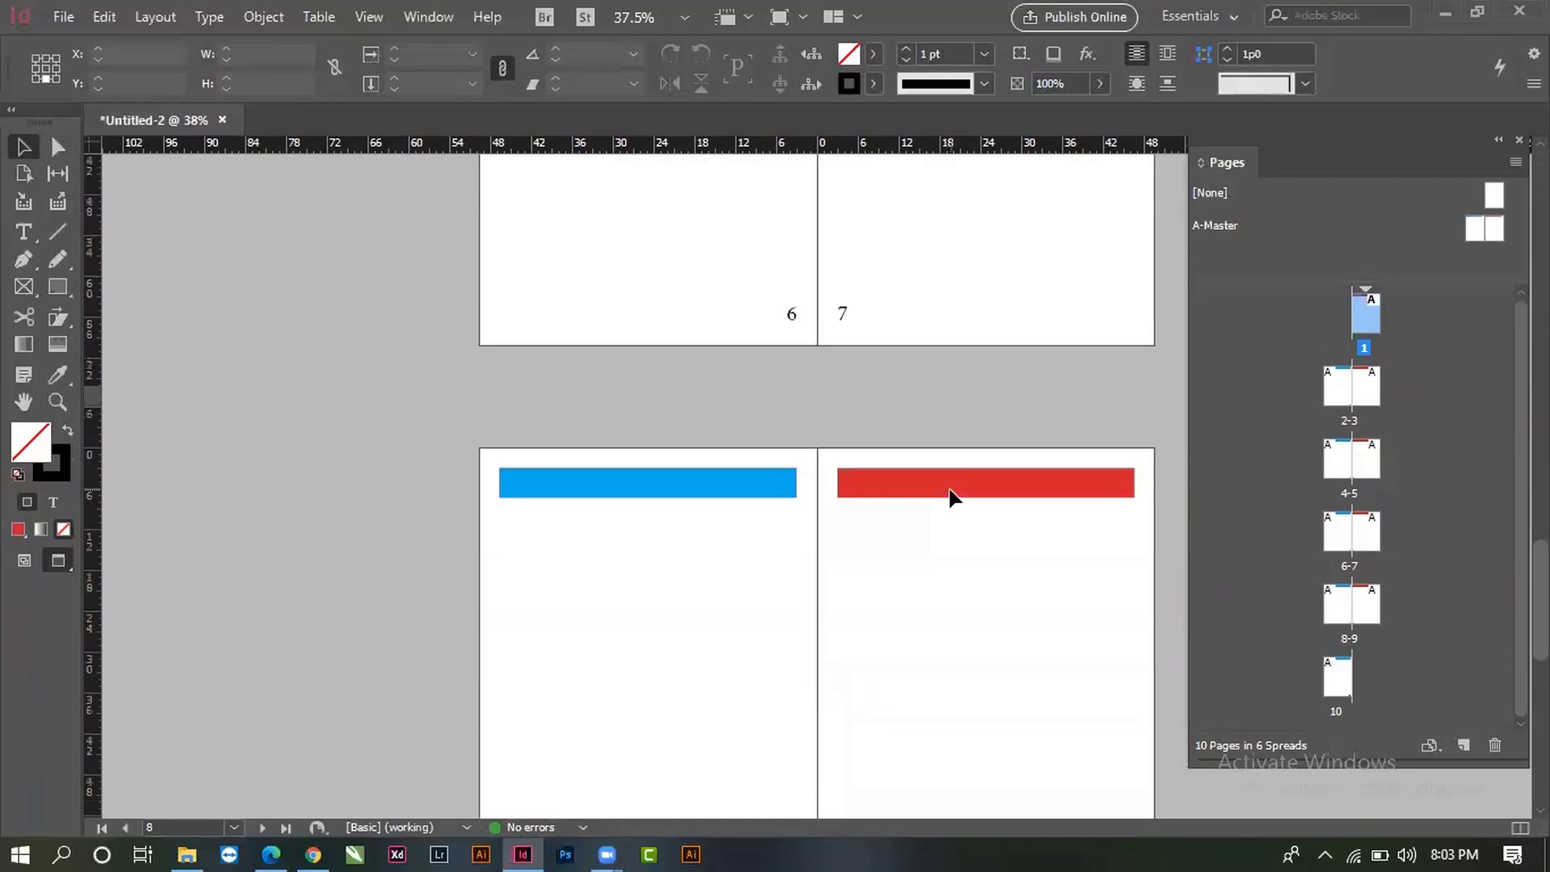
pyautogui.scroll(-8, 950, 493)
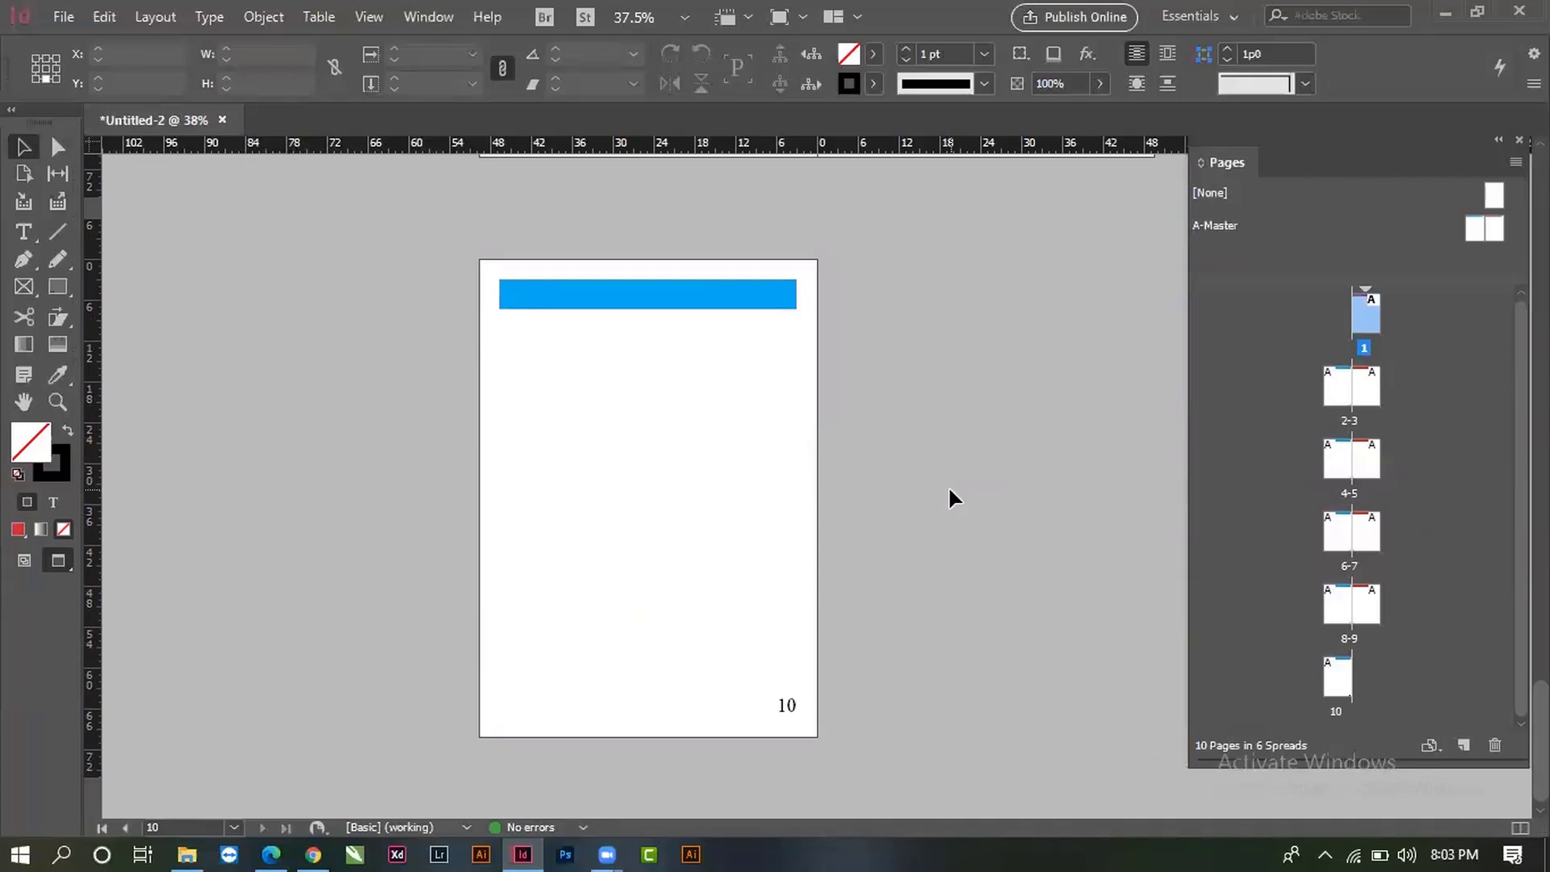
pyautogui.scroll(4, 1005, 618)
pyautogui.scroll(6, 1029, 611)
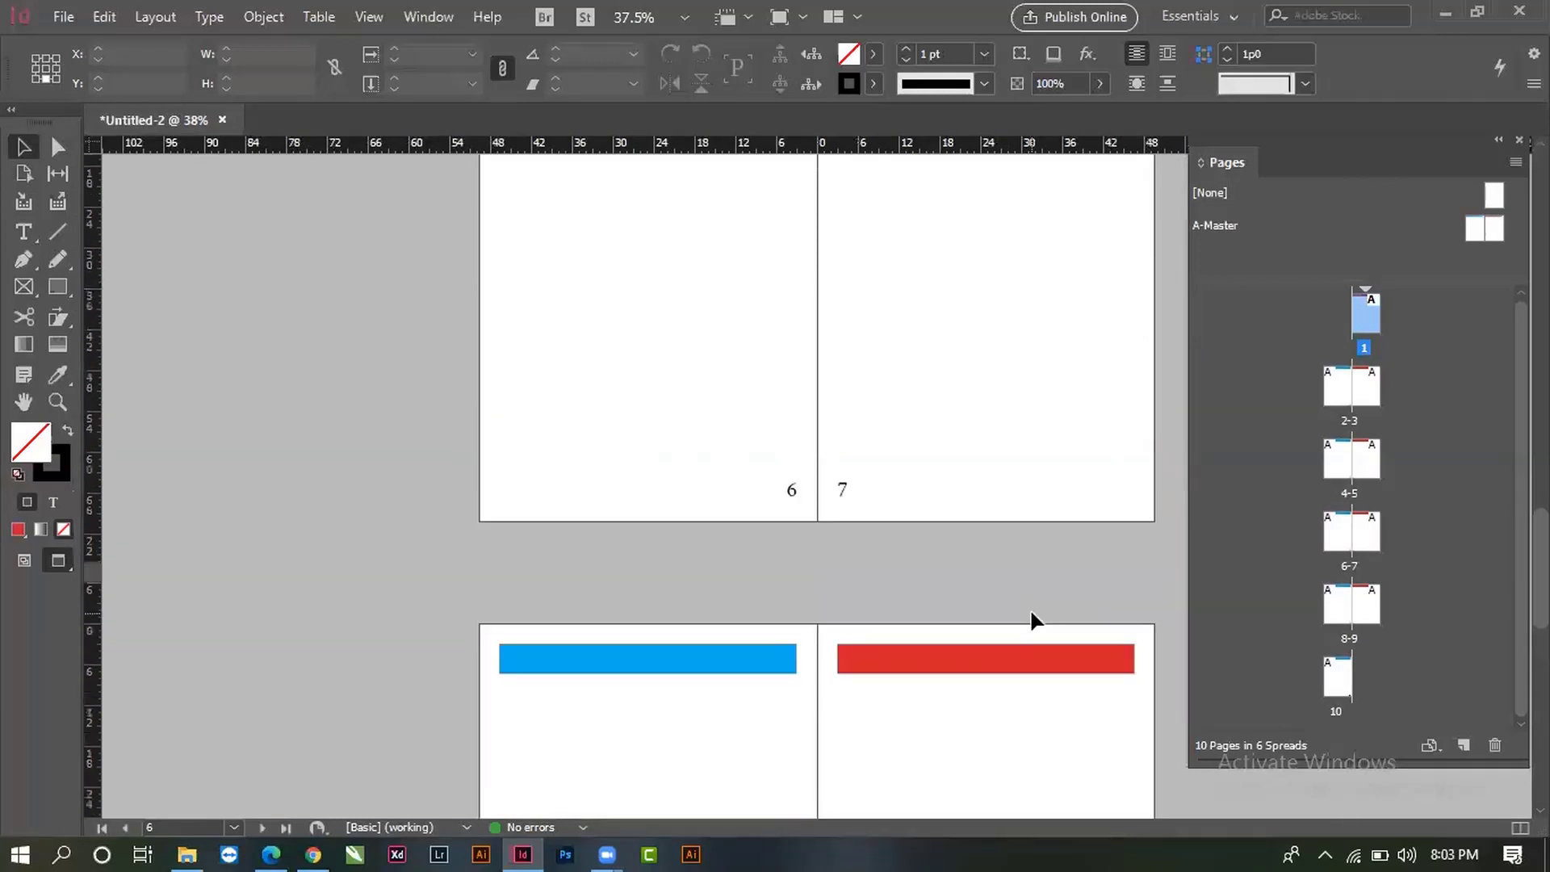
pyautogui.scroll(10, 1031, 613)
pyautogui.scroll(4, 1032, 618)
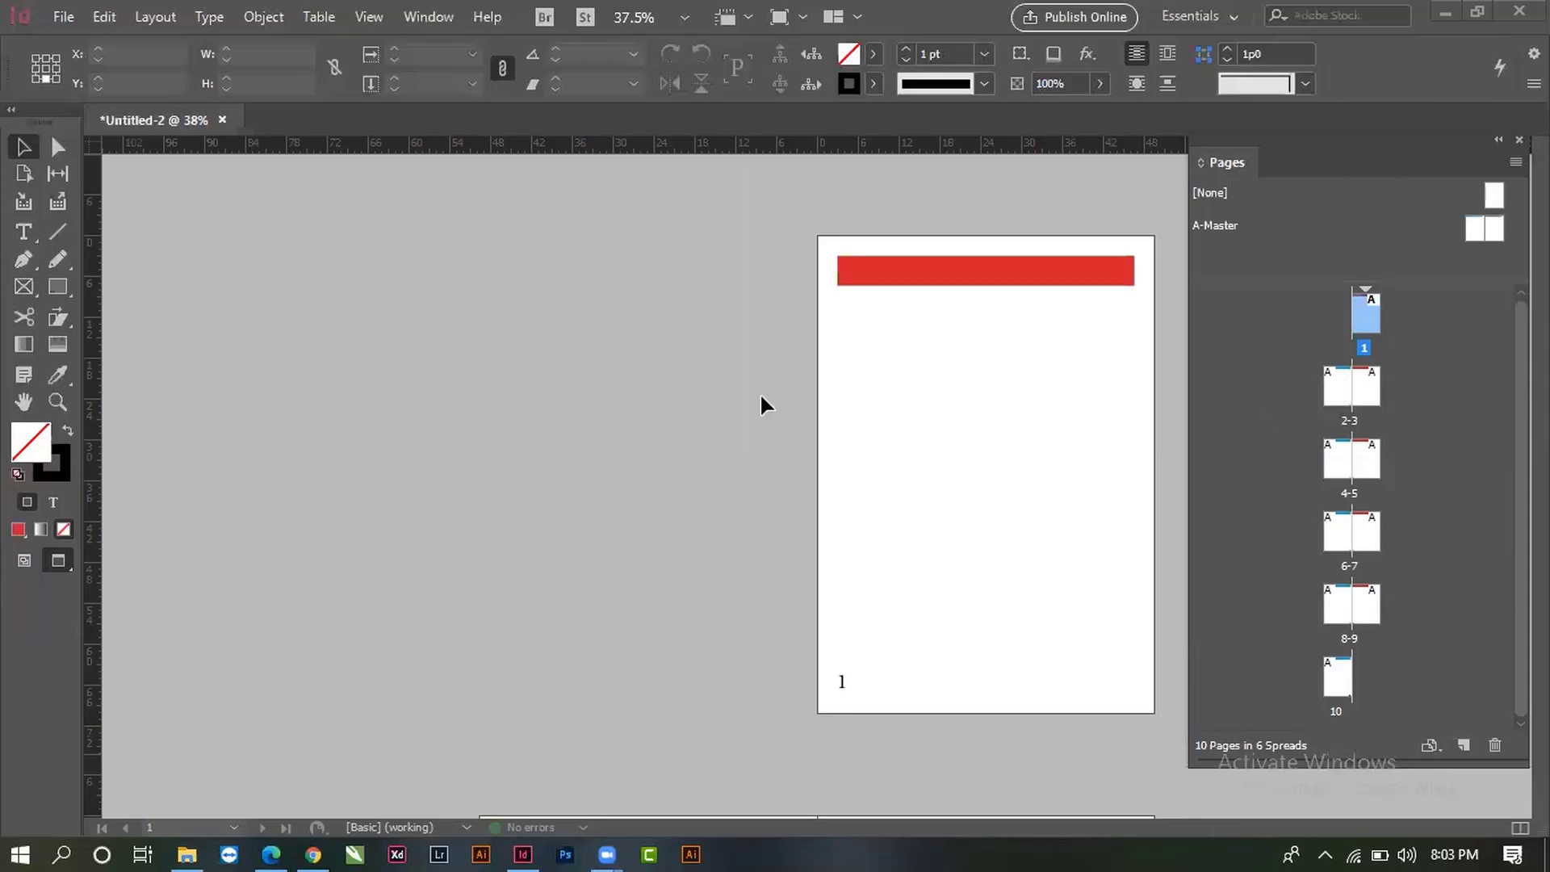
# - Recheck the page numbers on the facing-page spreads from 2-3 through 6-7 and return to page 1
pyautogui.scroll(-5, 929, 452)
pyautogui.scroll(-15, 924, 477)
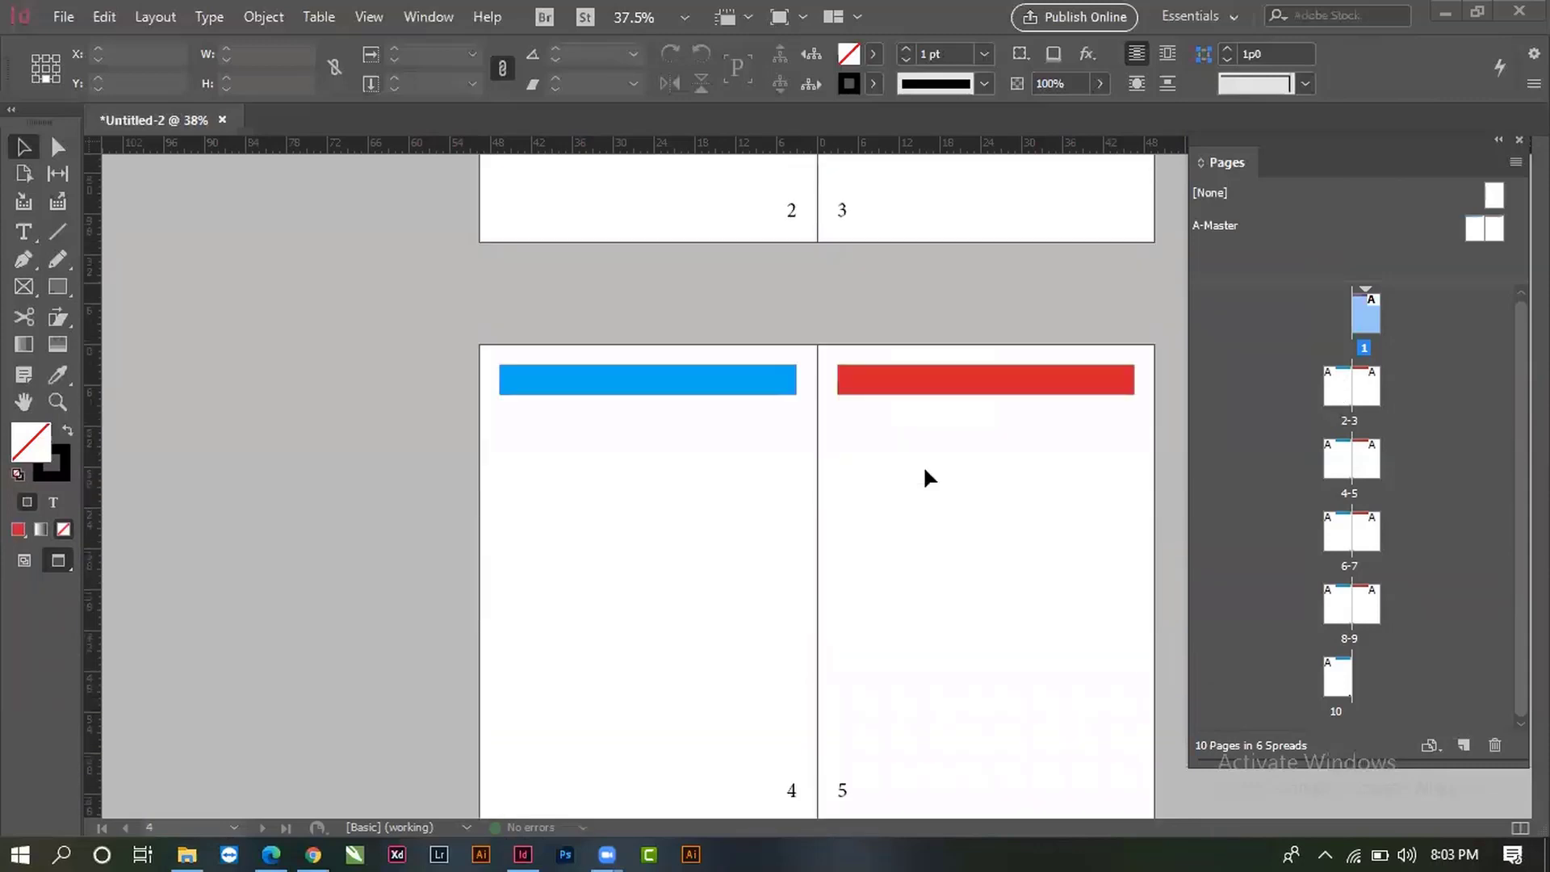
pyautogui.scroll(-5, 926, 476)
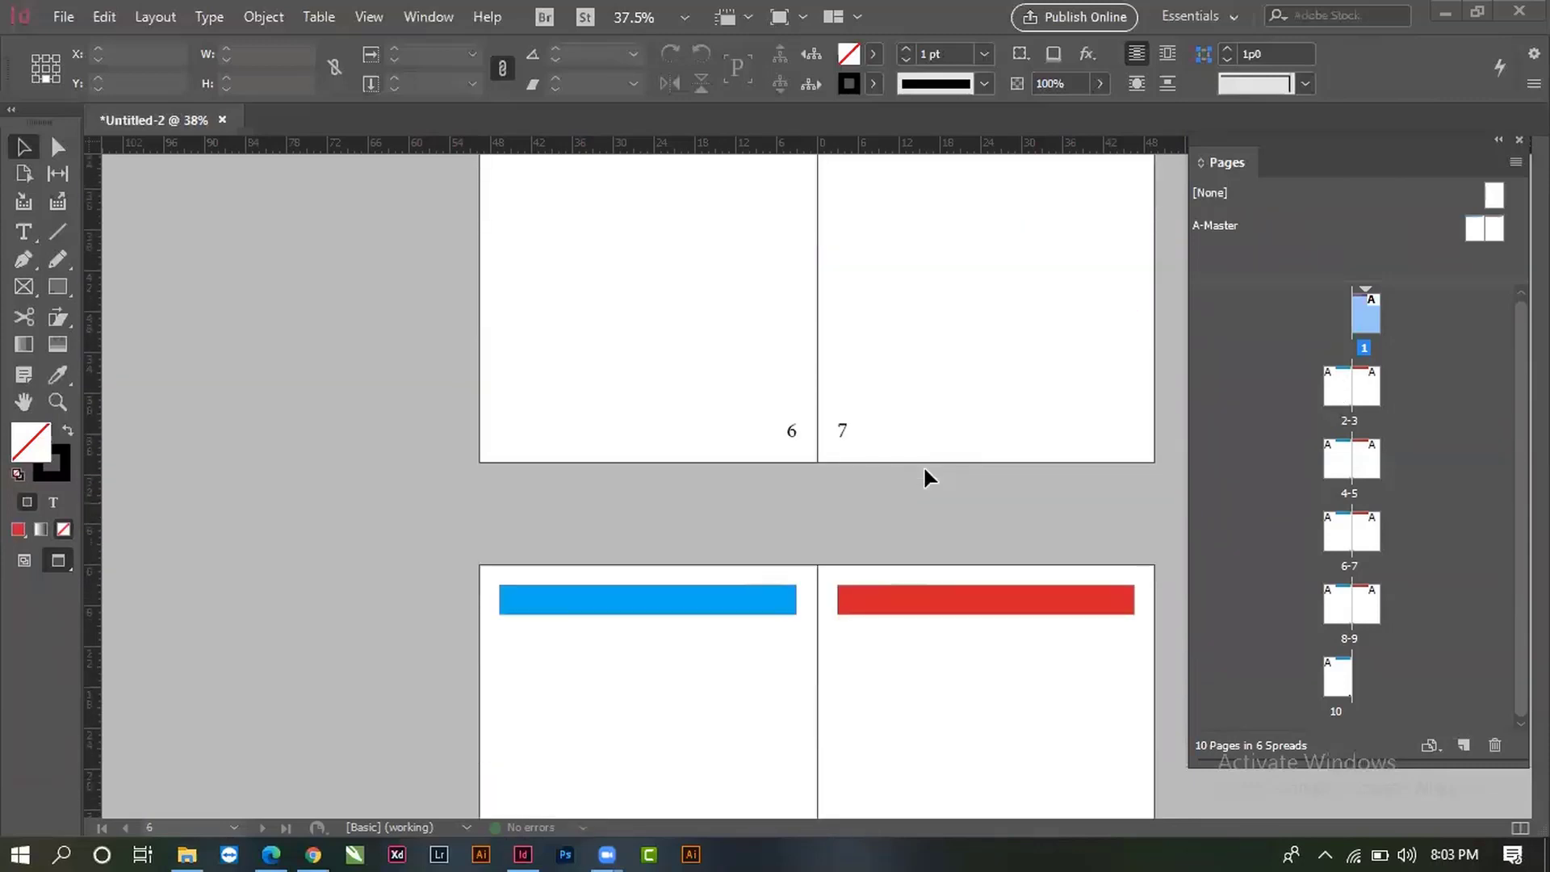
pyautogui.scroll(10, 926, 476)
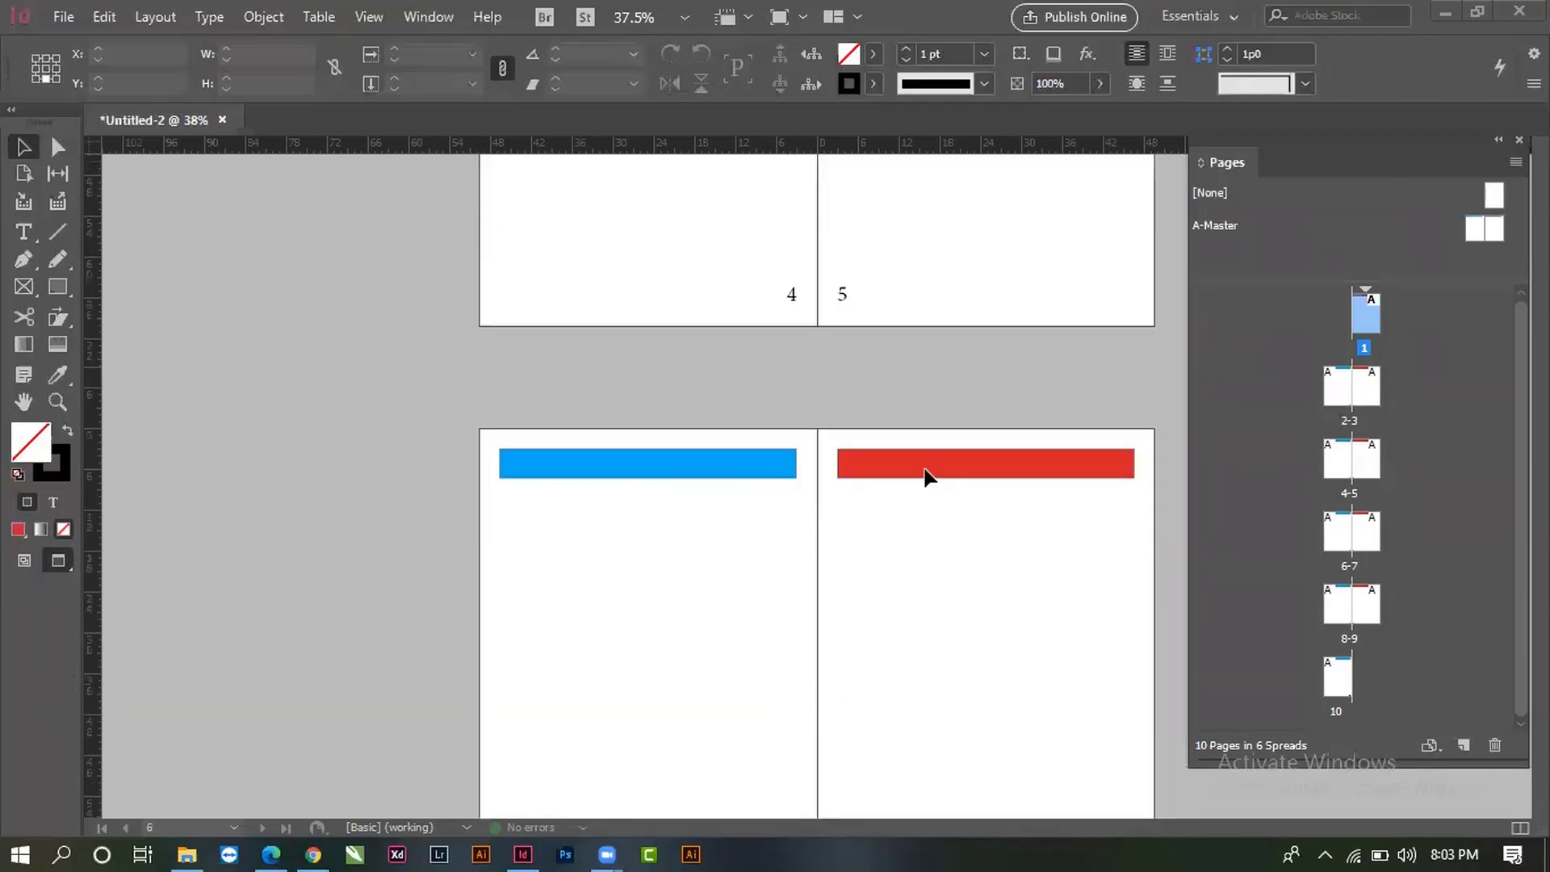
pyautogui.scroll(8, 926, 476)
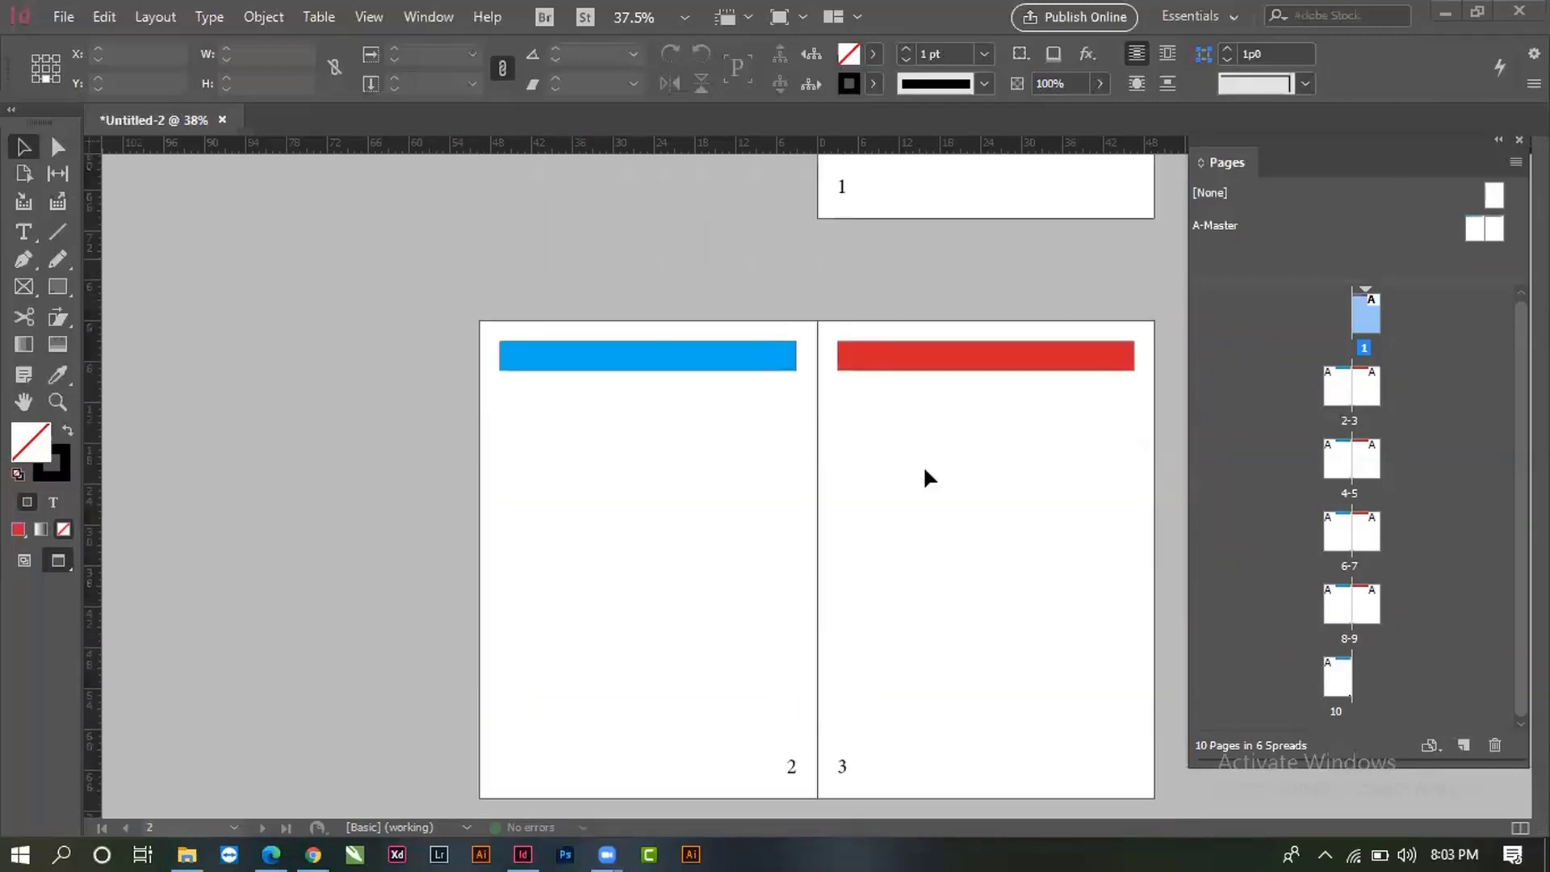
pyautogui.scroll(1, 925, 472)
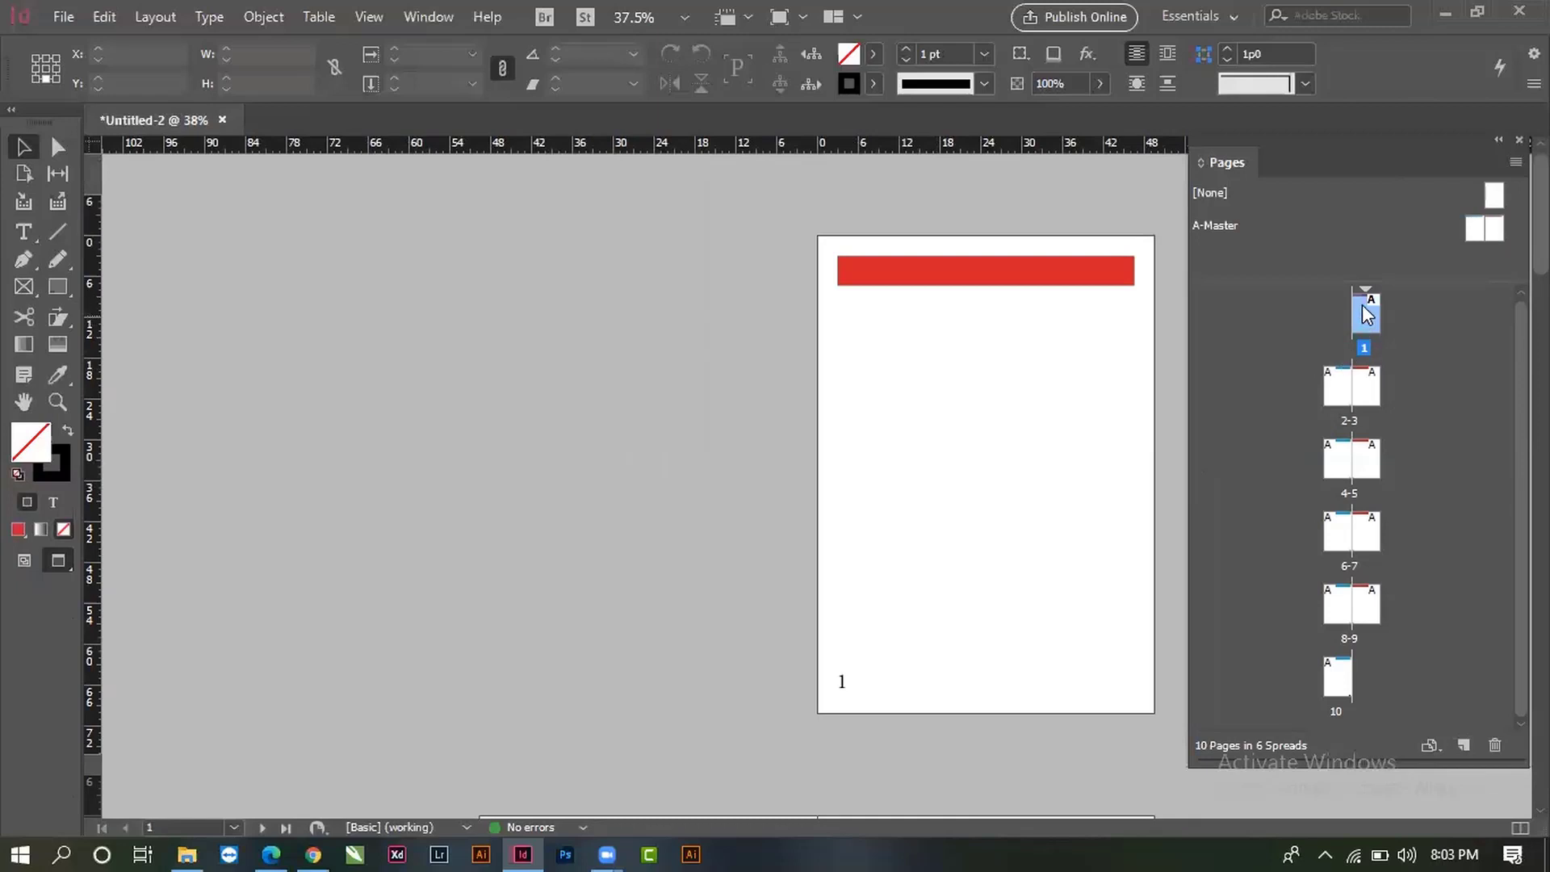
# - Open A-Master and inspect the fill of the blue header bar and the red header bar, leaving nothing selected
pyautogui.doubleClick(1480, 231)
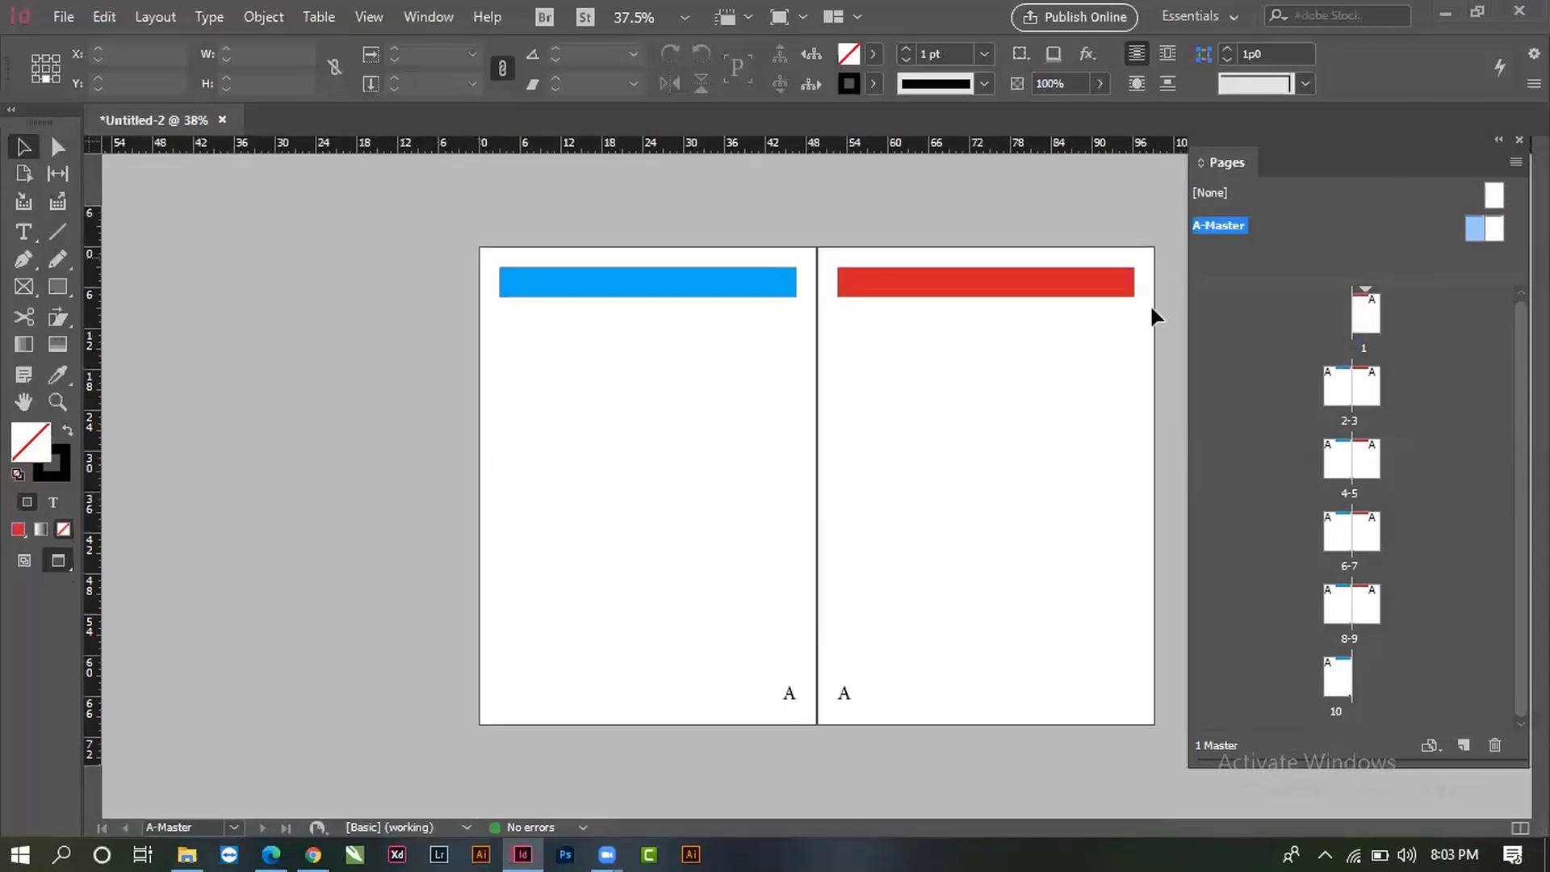
pyautogui.moveTo(562, 216); pyautogui.dragTo(708, 379)
pyautogui.click(705, 376)
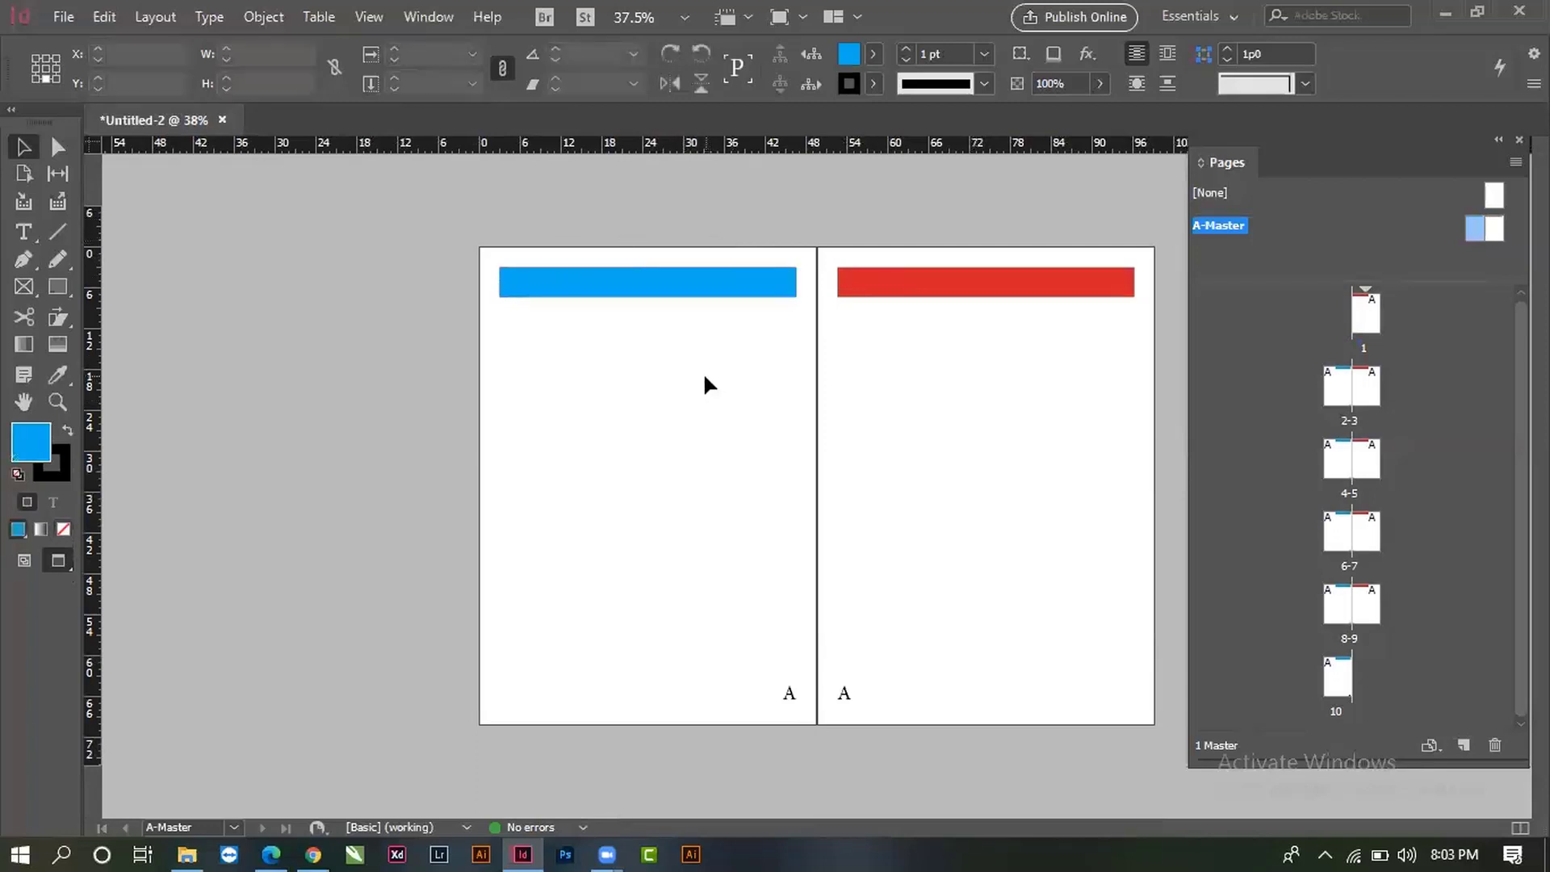
pyautogui.moveTo(602, 208); pyautogui.dragTo(692, 408)
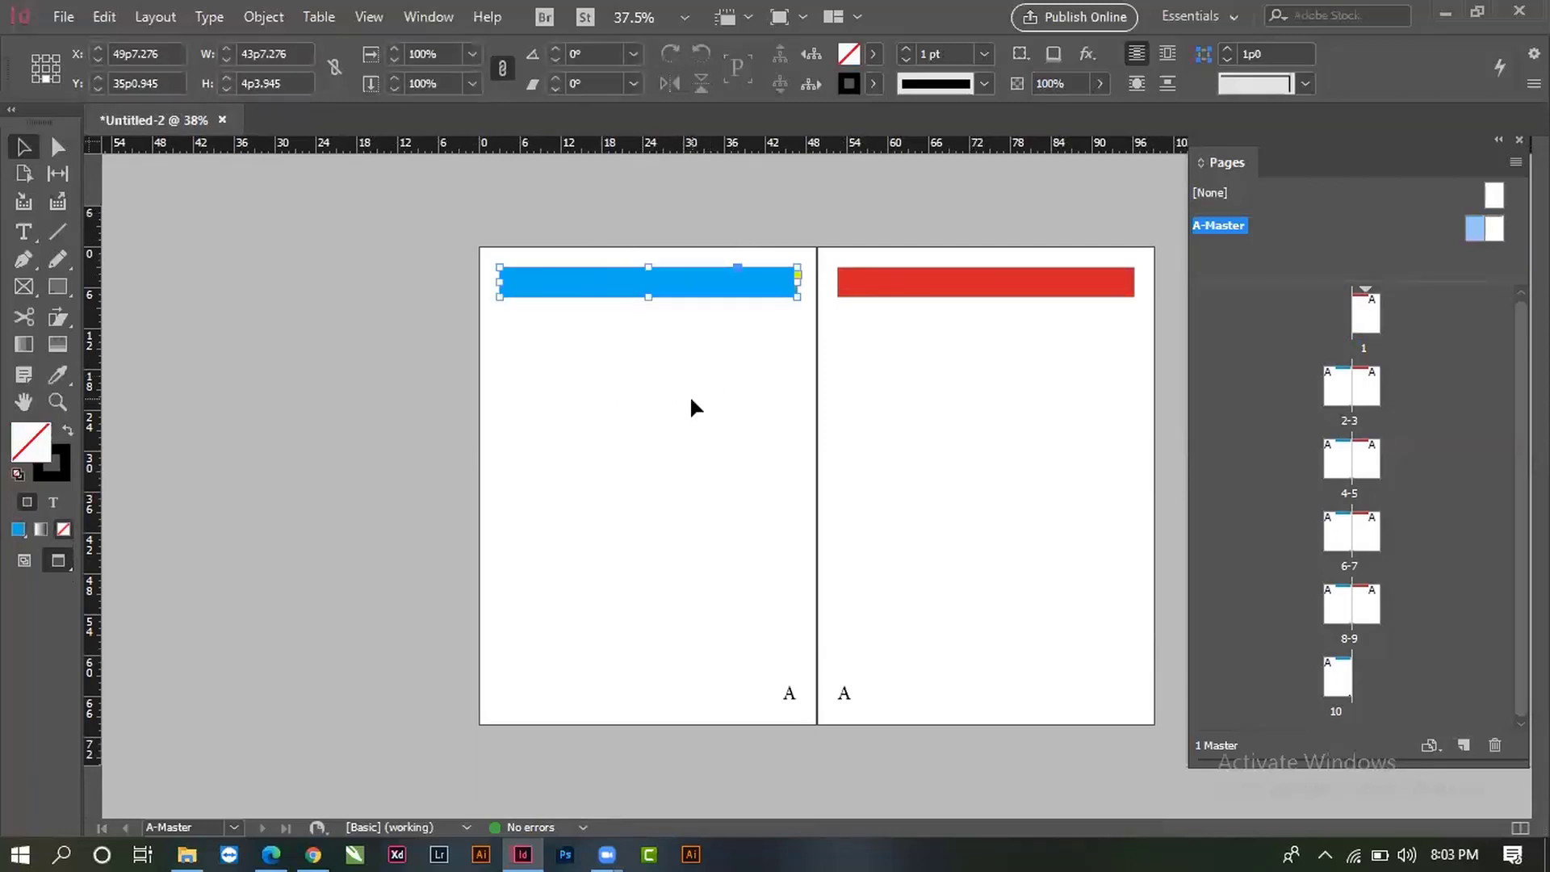
pyautogui.moveTo(921, 232); pyautogui.dragTo(962, 321)
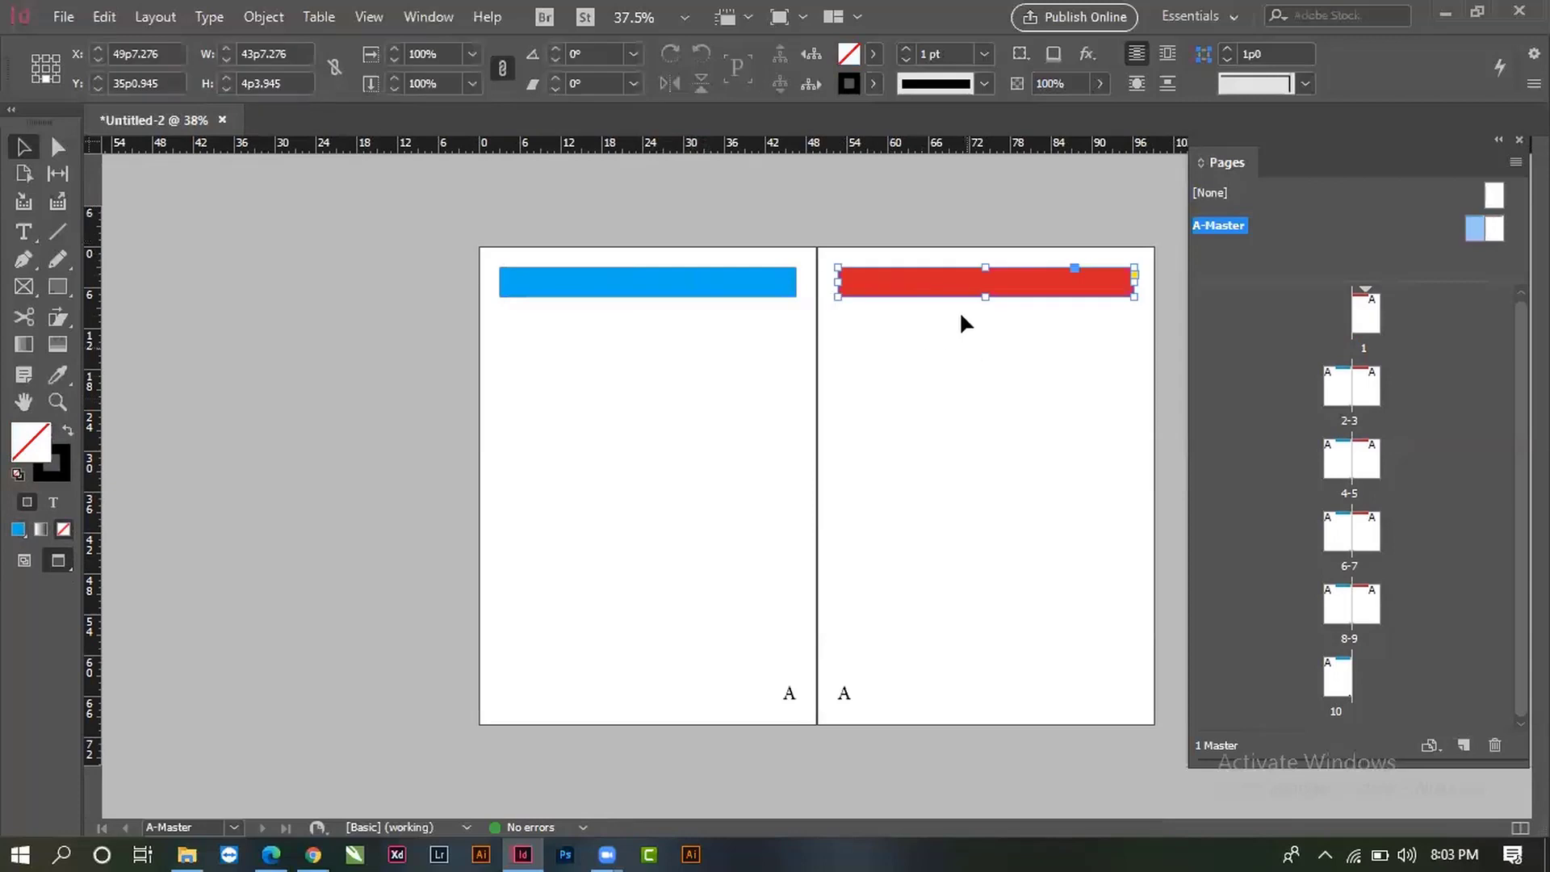
pyautogui.click(870, 56)
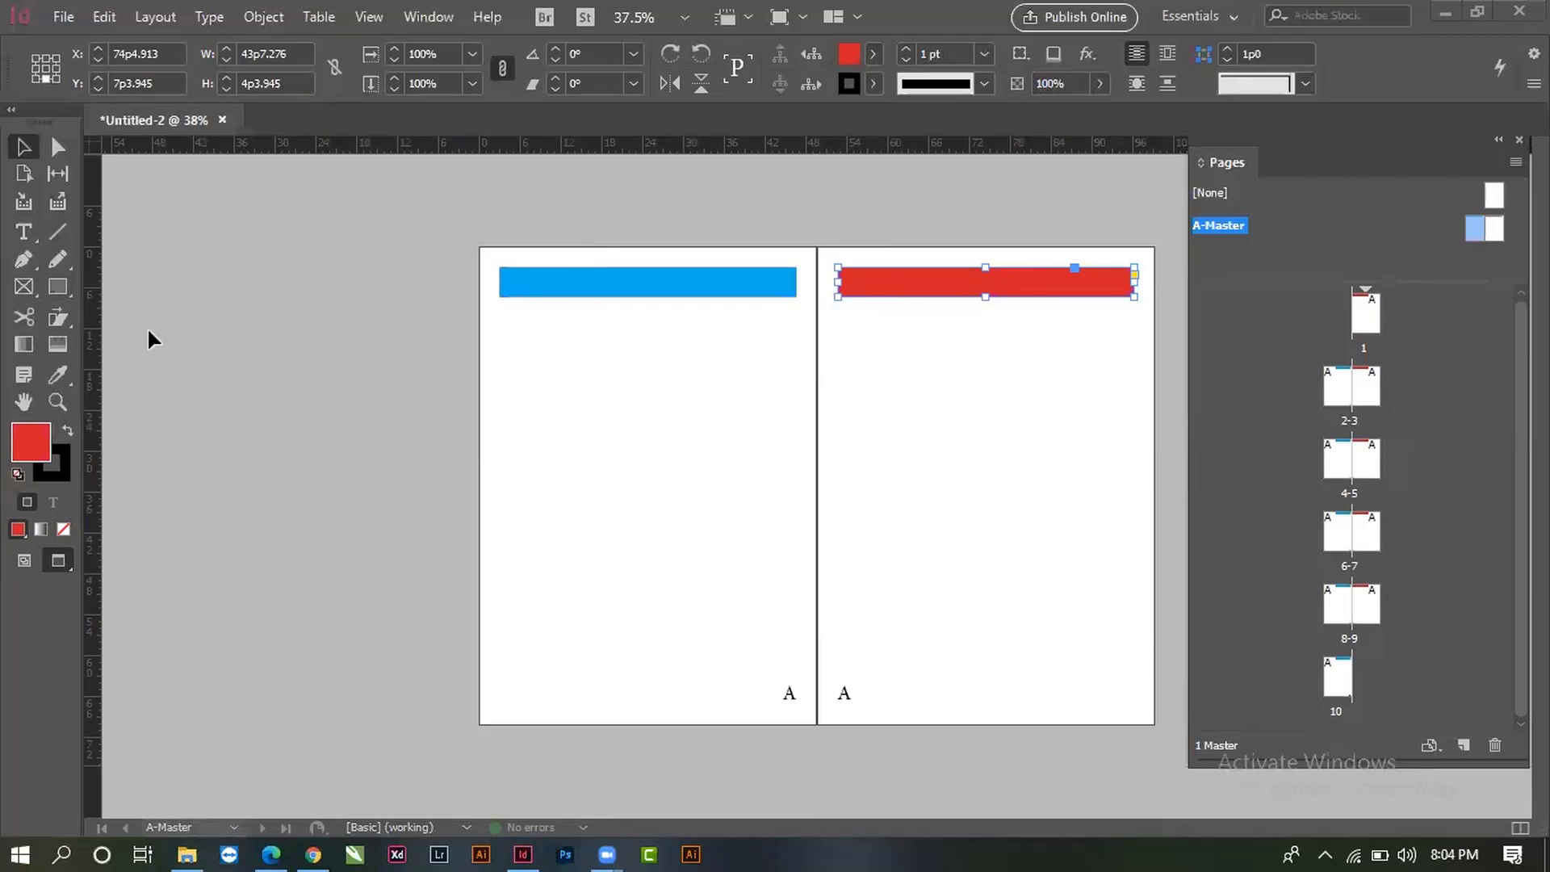
pyautogui.click(415, 403)
# - Compare page 1 with the right A-Master page and reopen the A-Master spread
pyautogui.click(1487, 230)
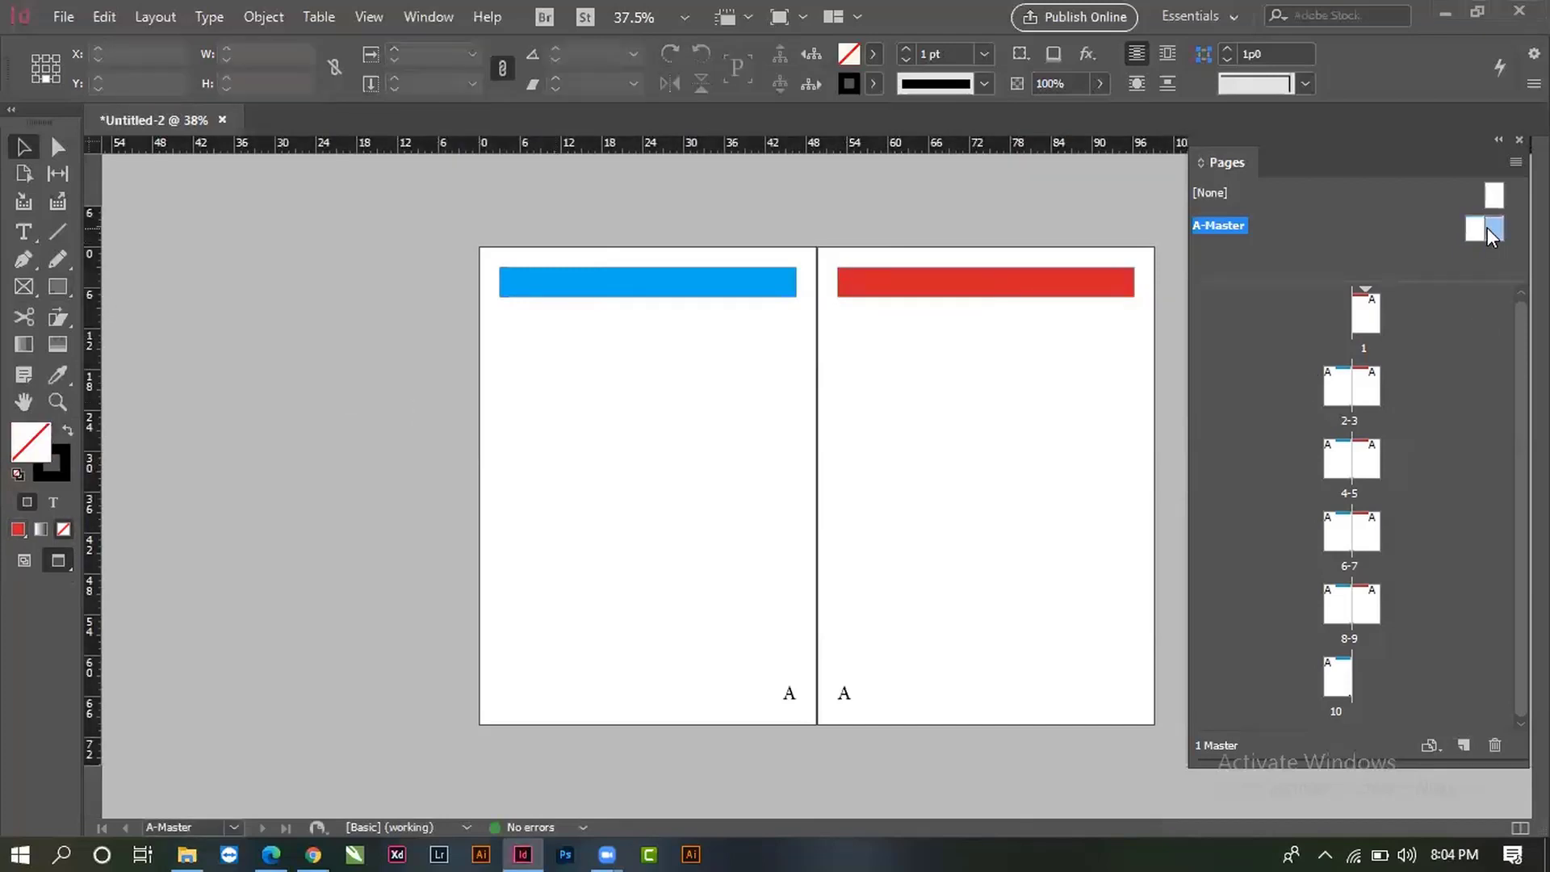
pyautogui.doubleClick(1370, 323)
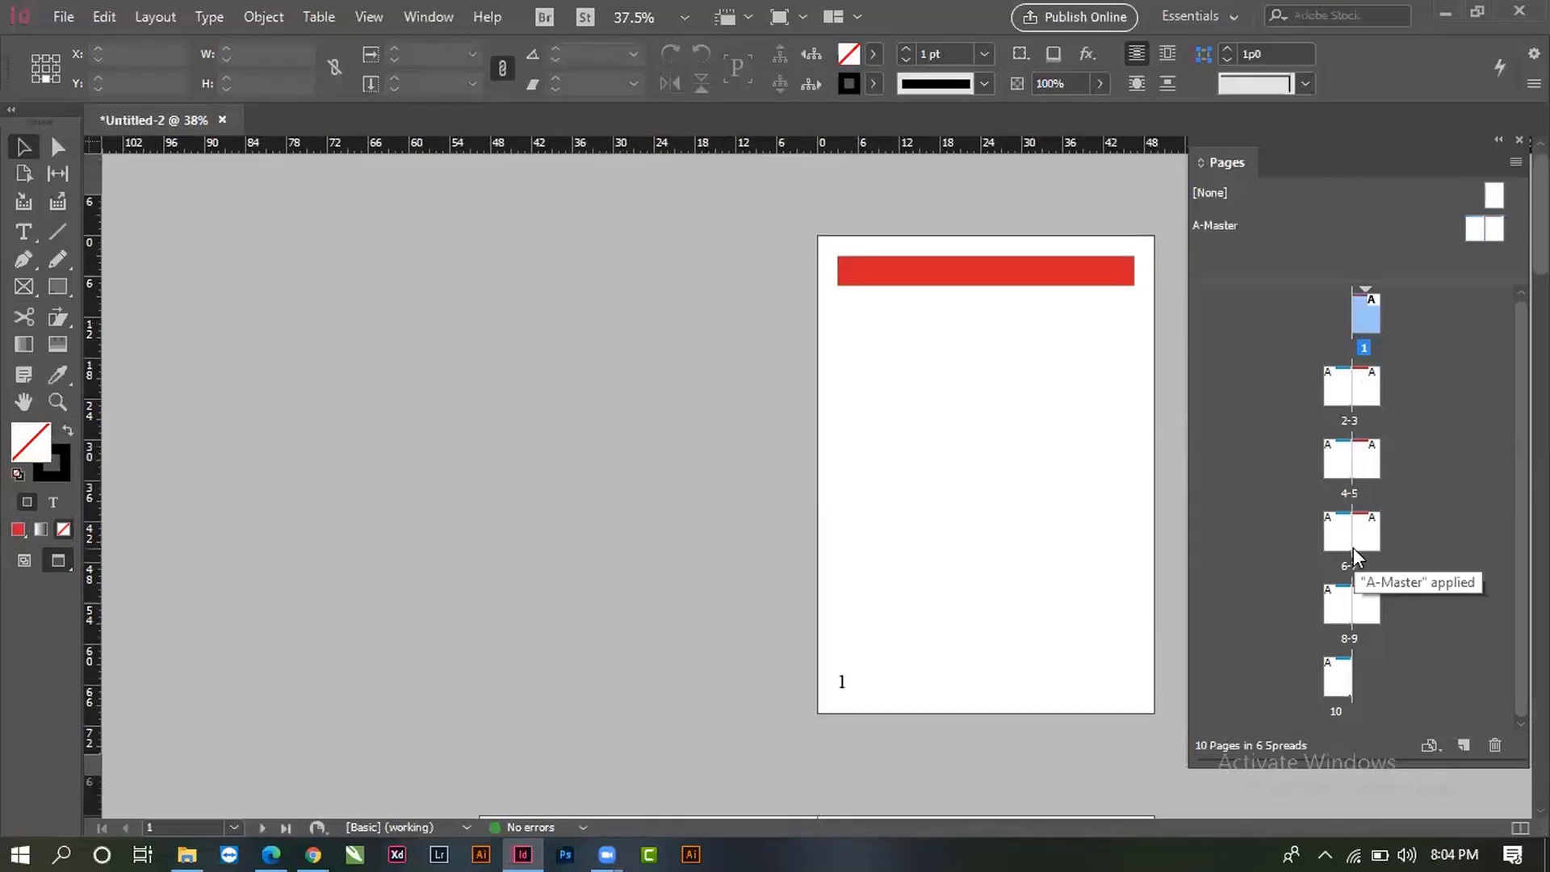
pyautogui.doubleClick(1491, 225)
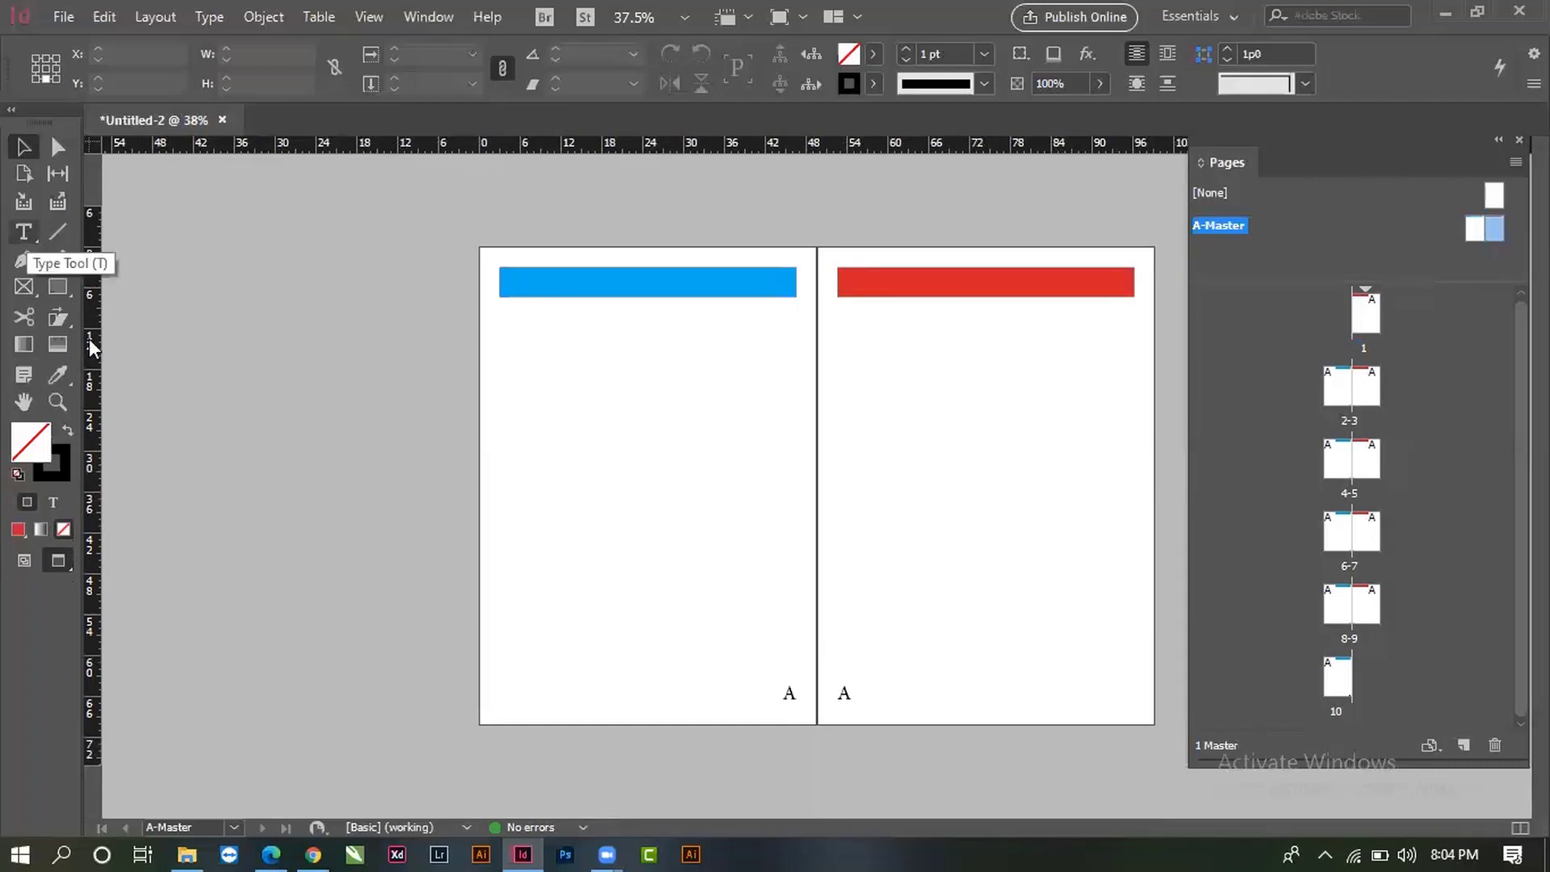
# - Select both page number frames on A-Master, examine where the Current Page Number marker command is found, and clear the selection
pyautogui.click(788, 706)
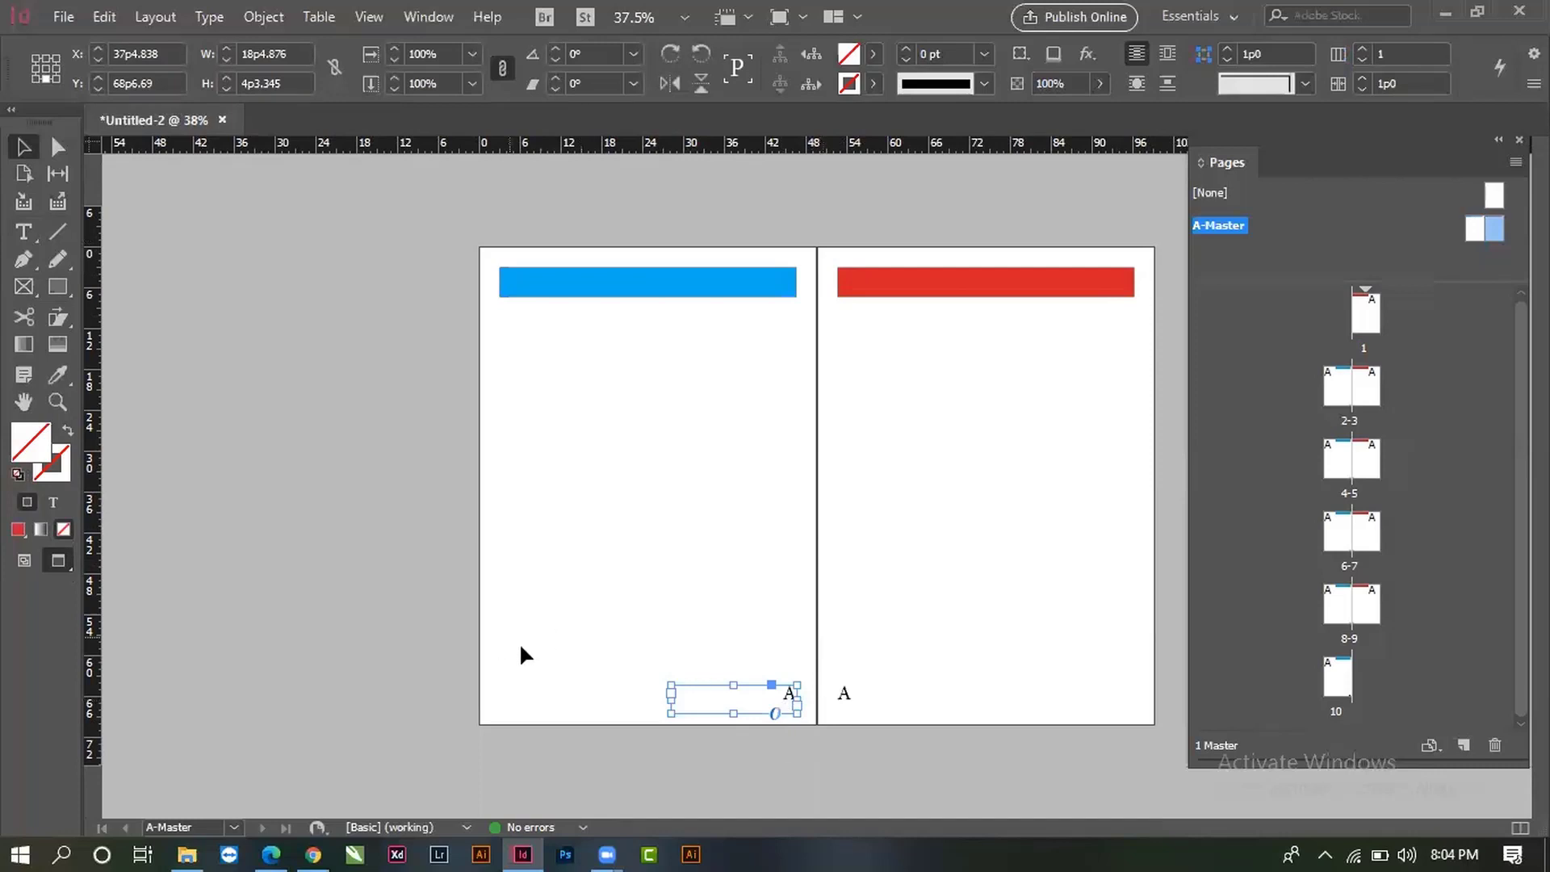
pyautogui.moveTo(520, 644); pyautogui.dragTo(1000, 759)
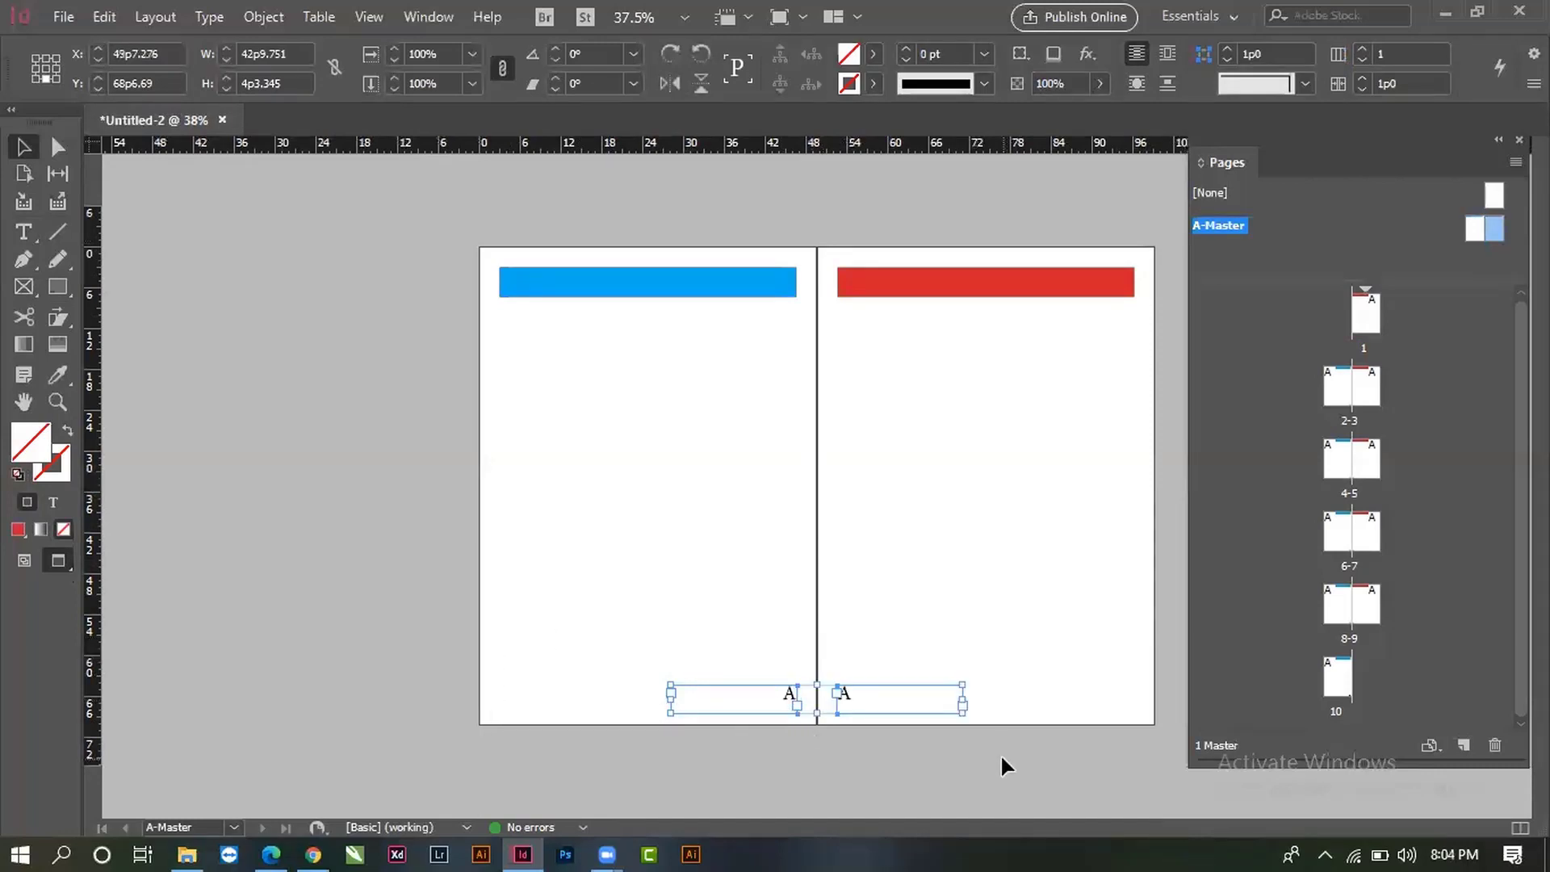
pyautogui.click(208, 17)
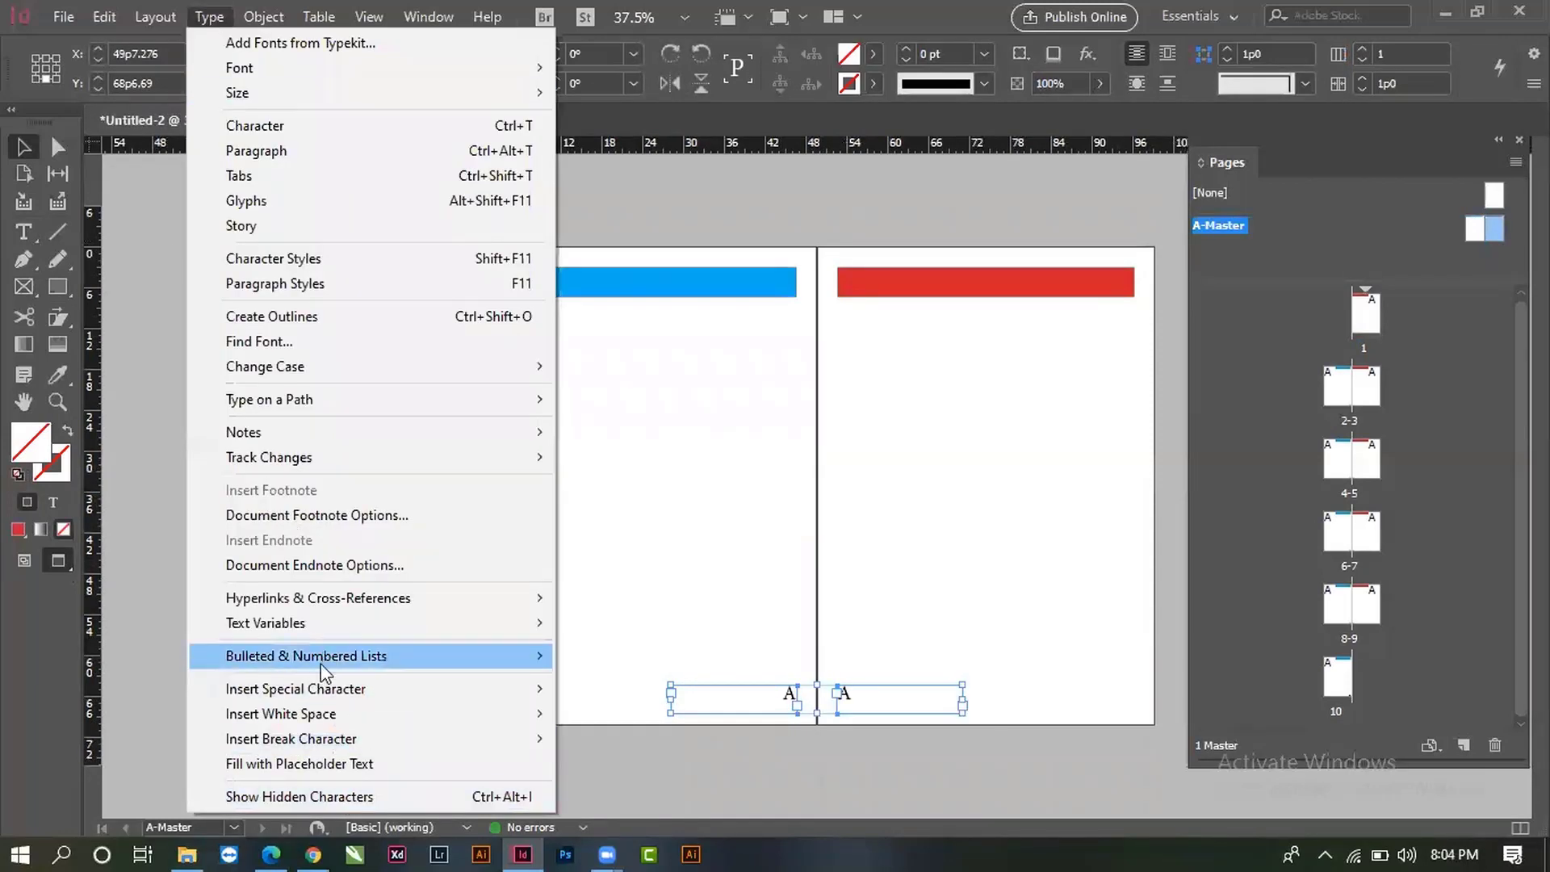
pyautogui.moveTo(324, 696)
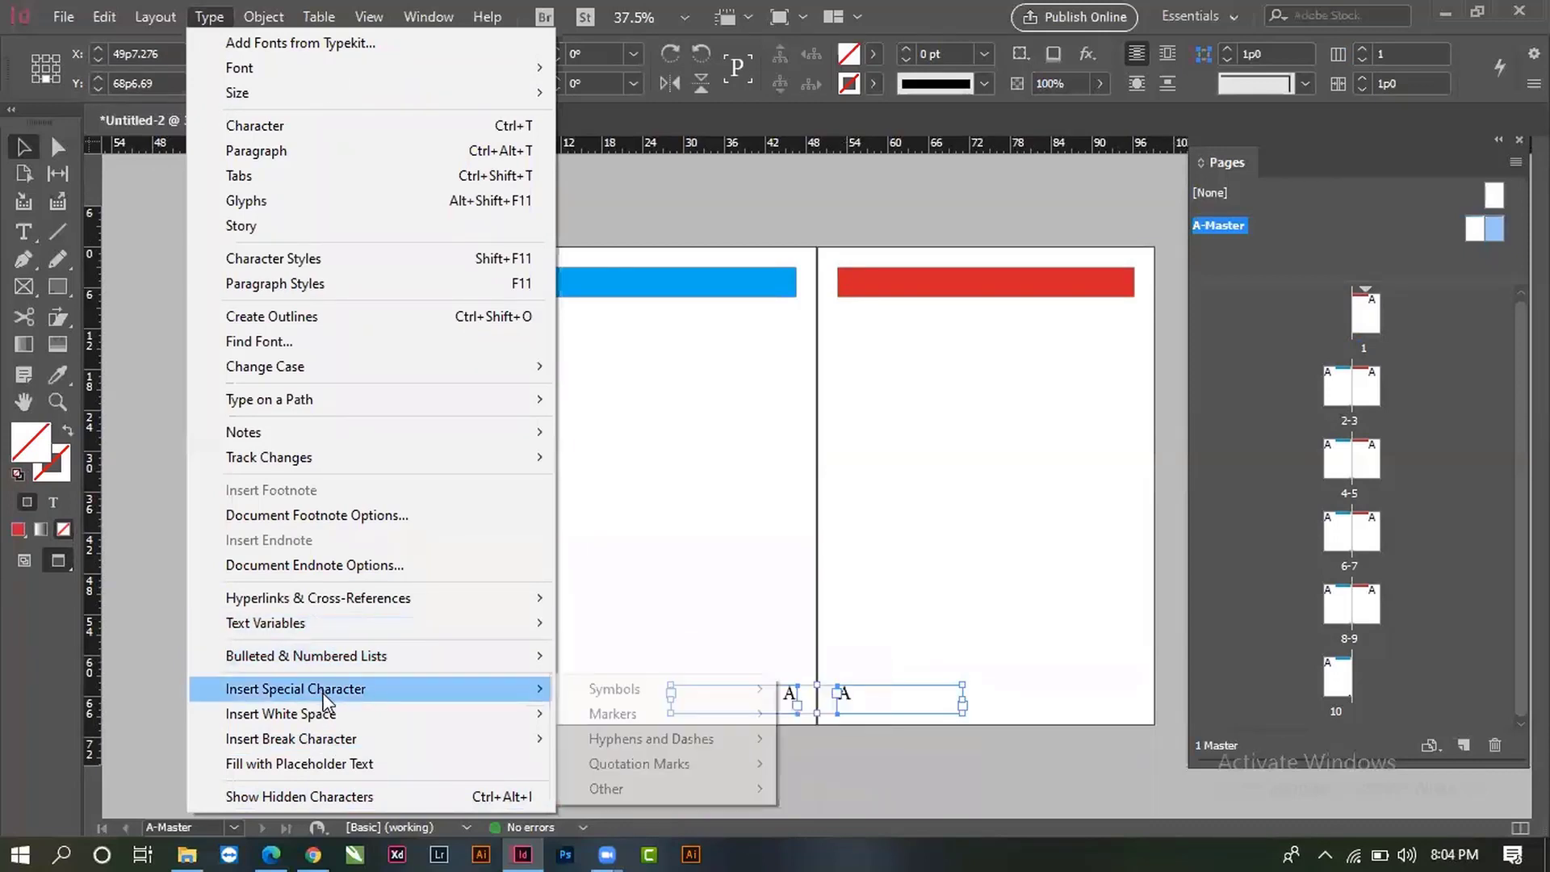
pyautogui.moveTo(602, 719)
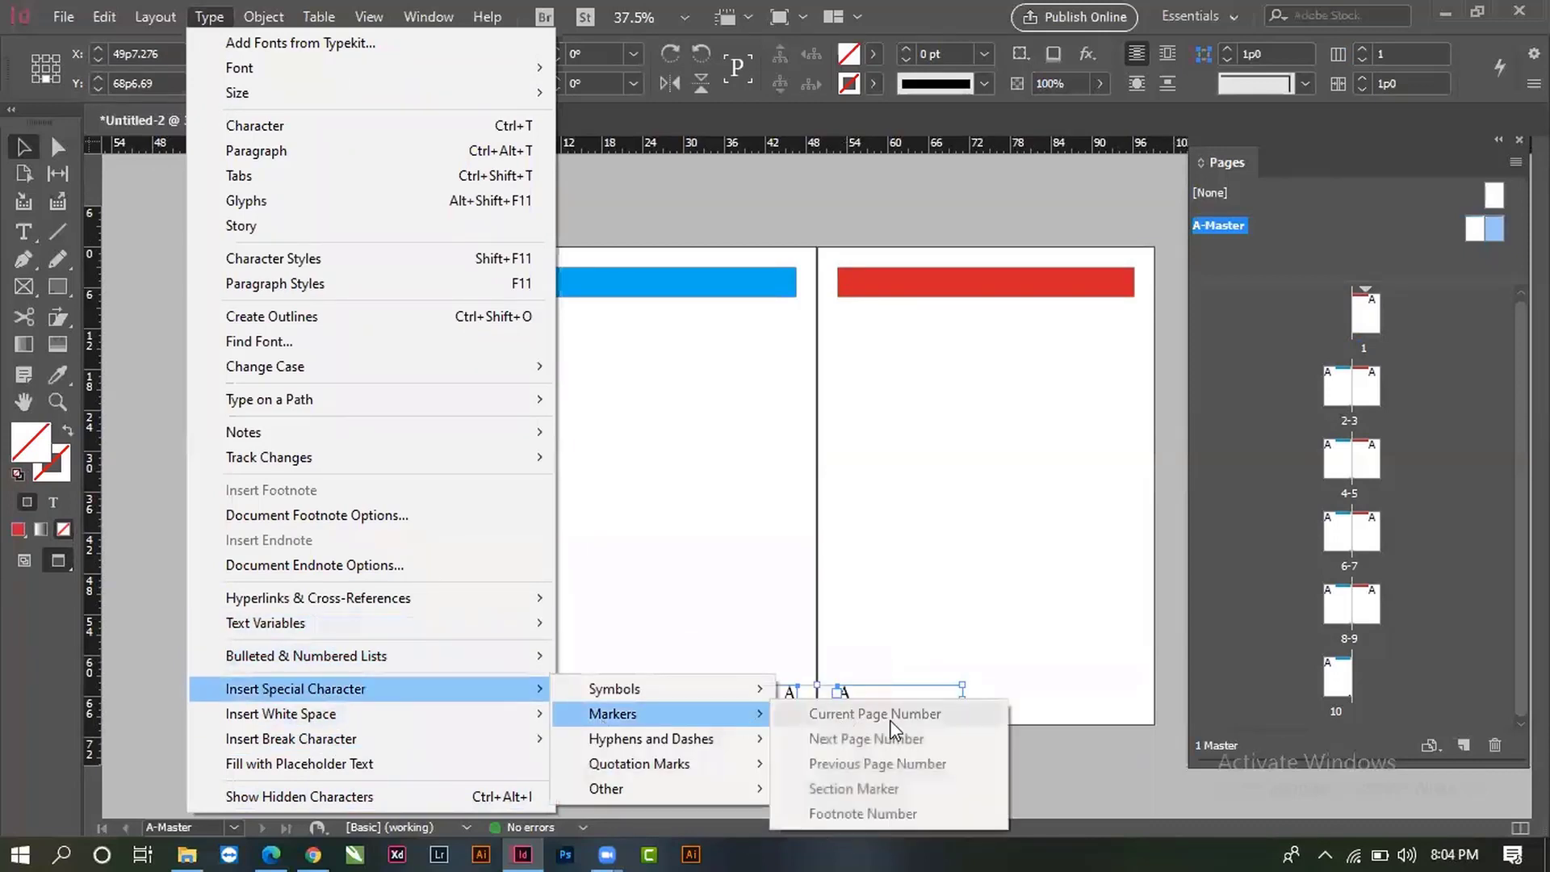
pyautogui.click(1060, 168)
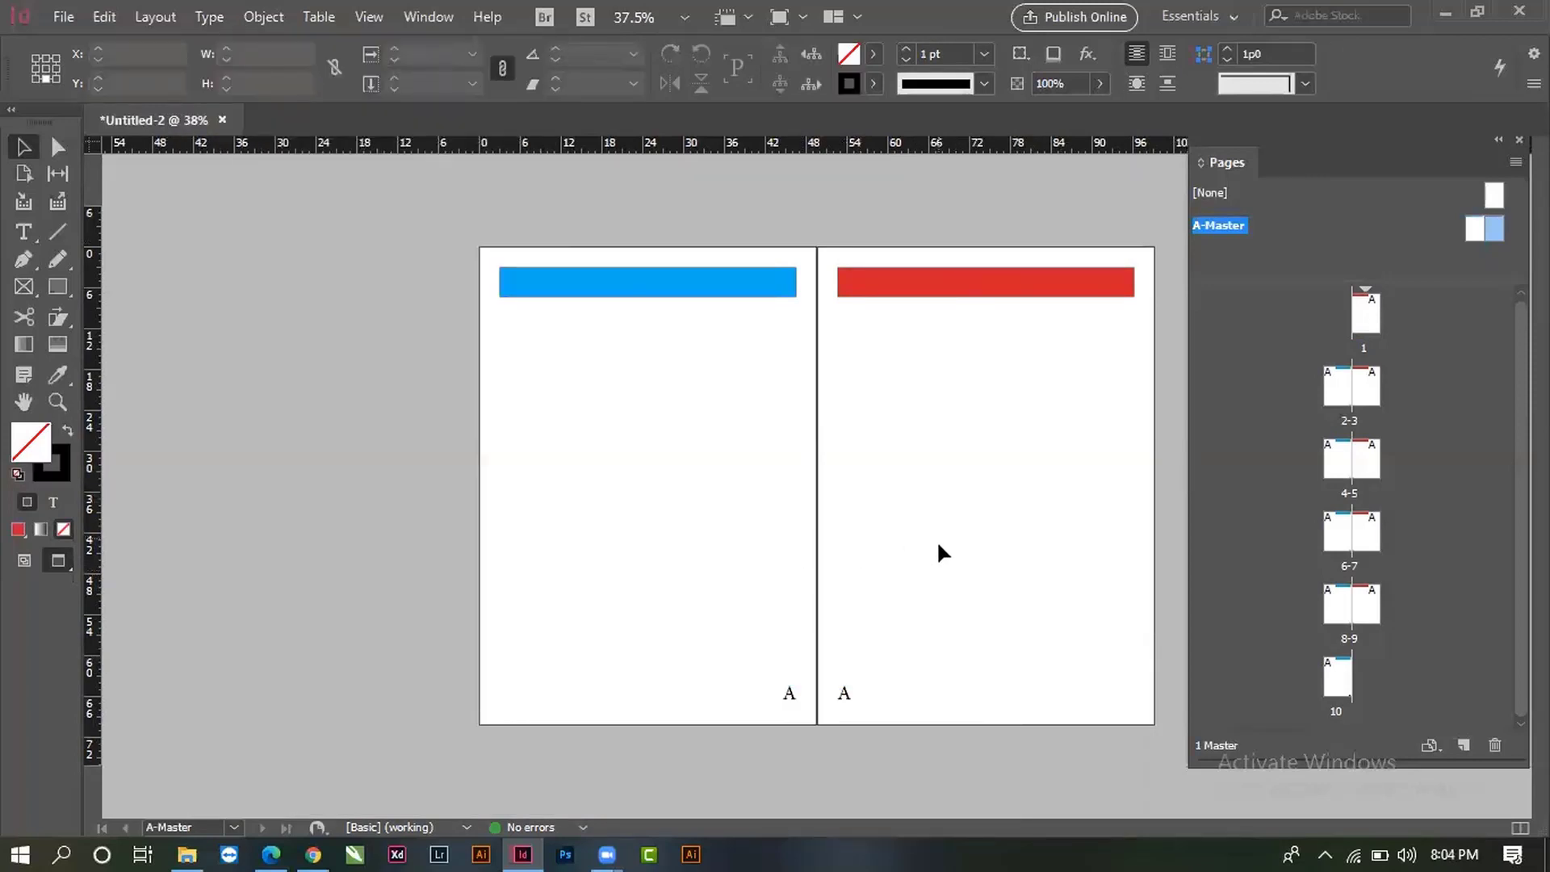
# - Review the automatic page numbers and header bars on the document pages from page 1 to spread 8-9
pyautogui.doubleClick(1365, 315)
pyautogui.scroll(-3, 982, 535)
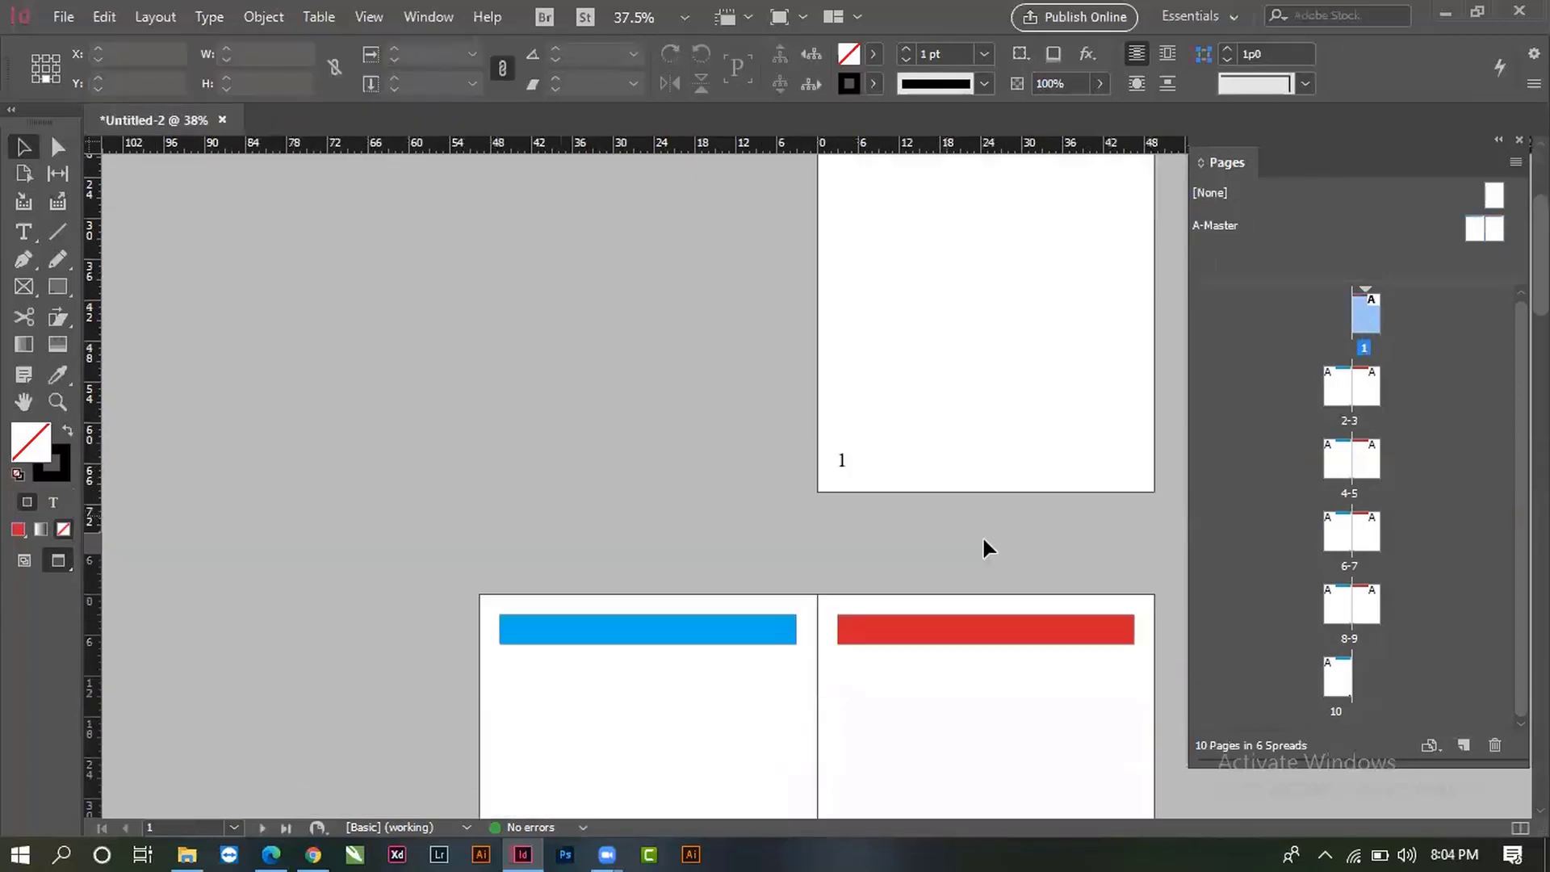
pyautogui.scroll(-10, 983, 547)
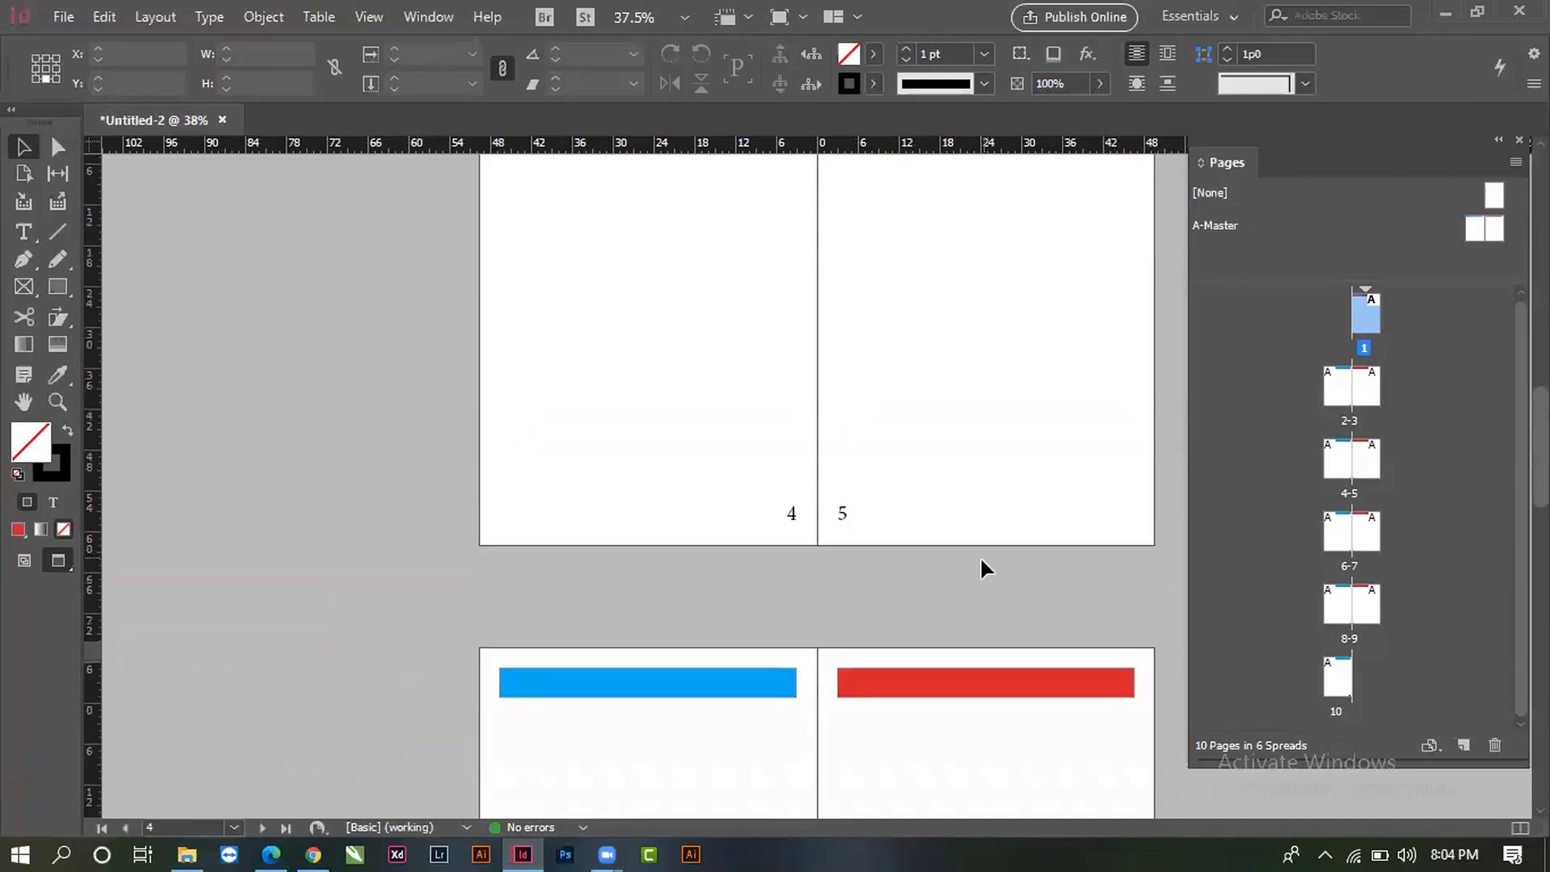
pyautogui.scroll(-10, 982, 561)
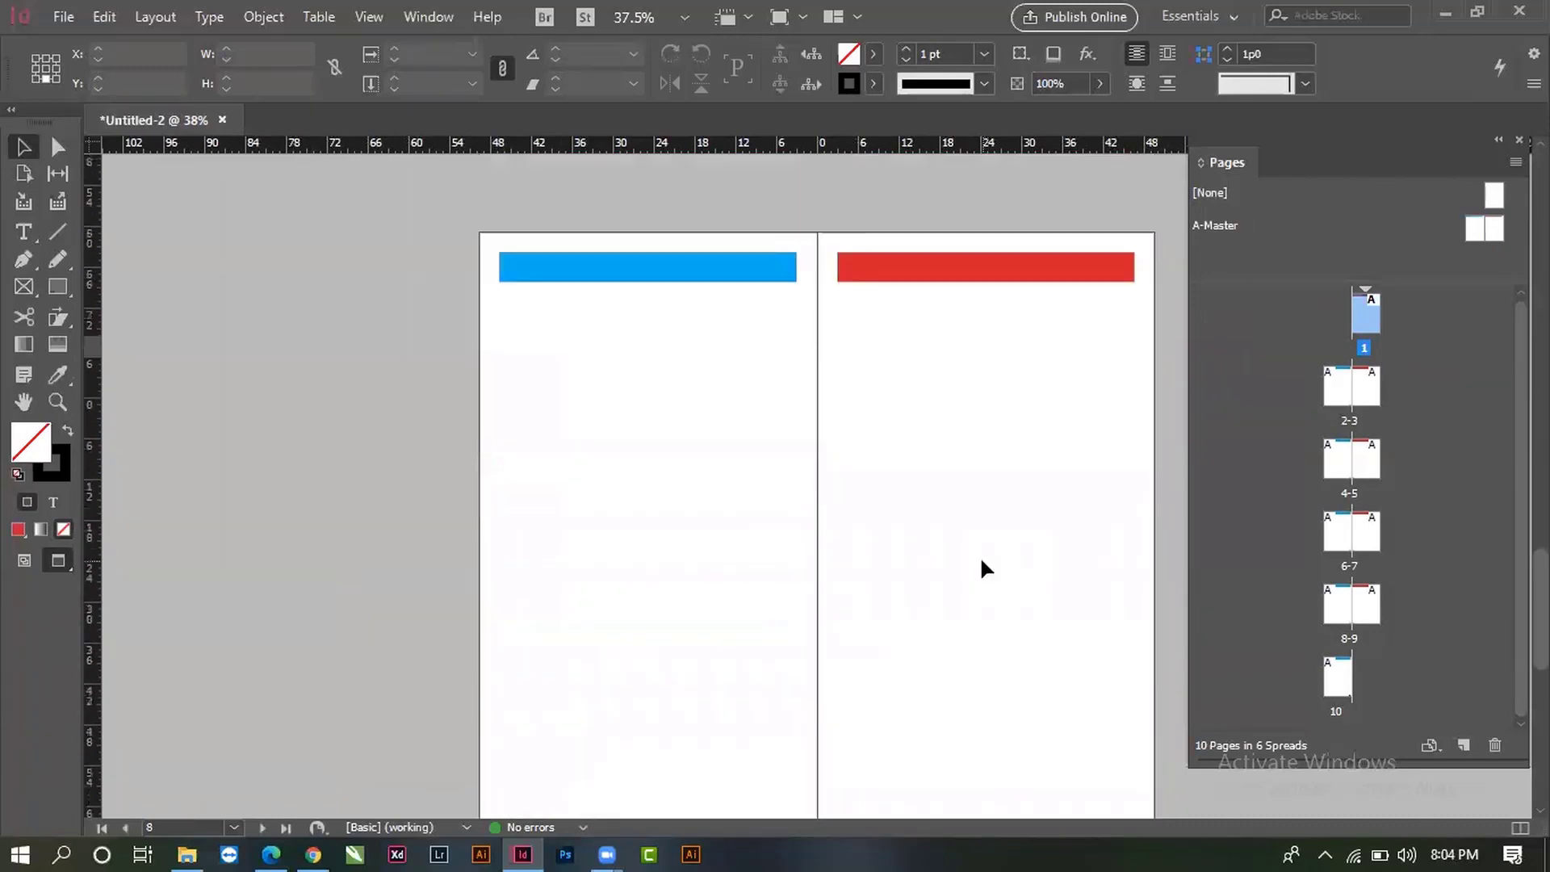
# - Go back to page 1, check the page numbers on spread 2-3, and return to page 1
pyautogui.doubleClick(1346, 355)
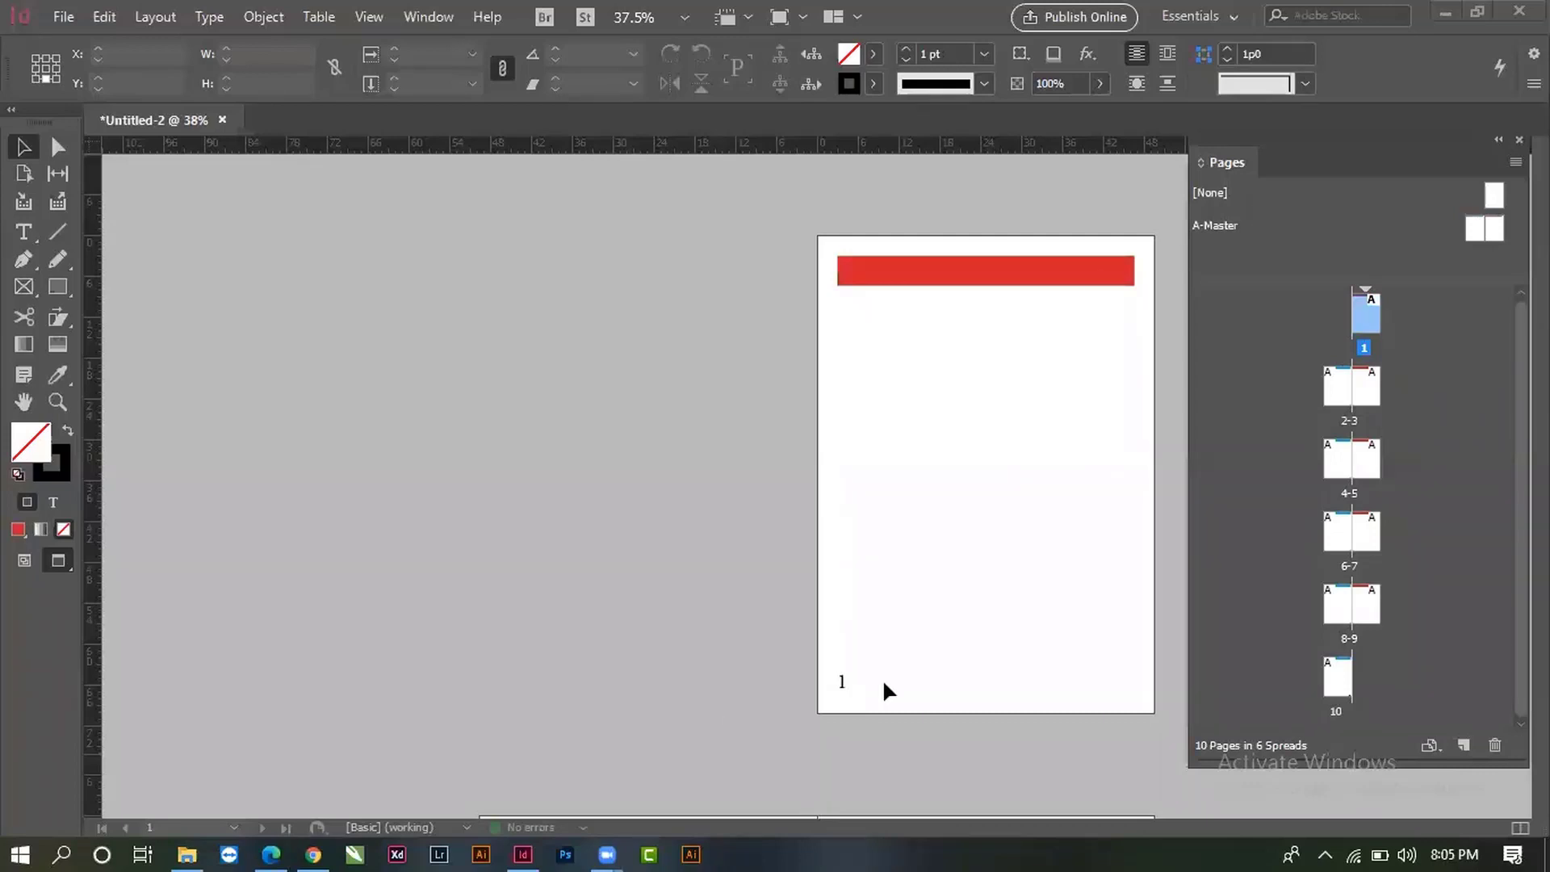
pyautogui.scroll(-5, 888, 672)
pyautogui.scroll(-5, 896, 658)
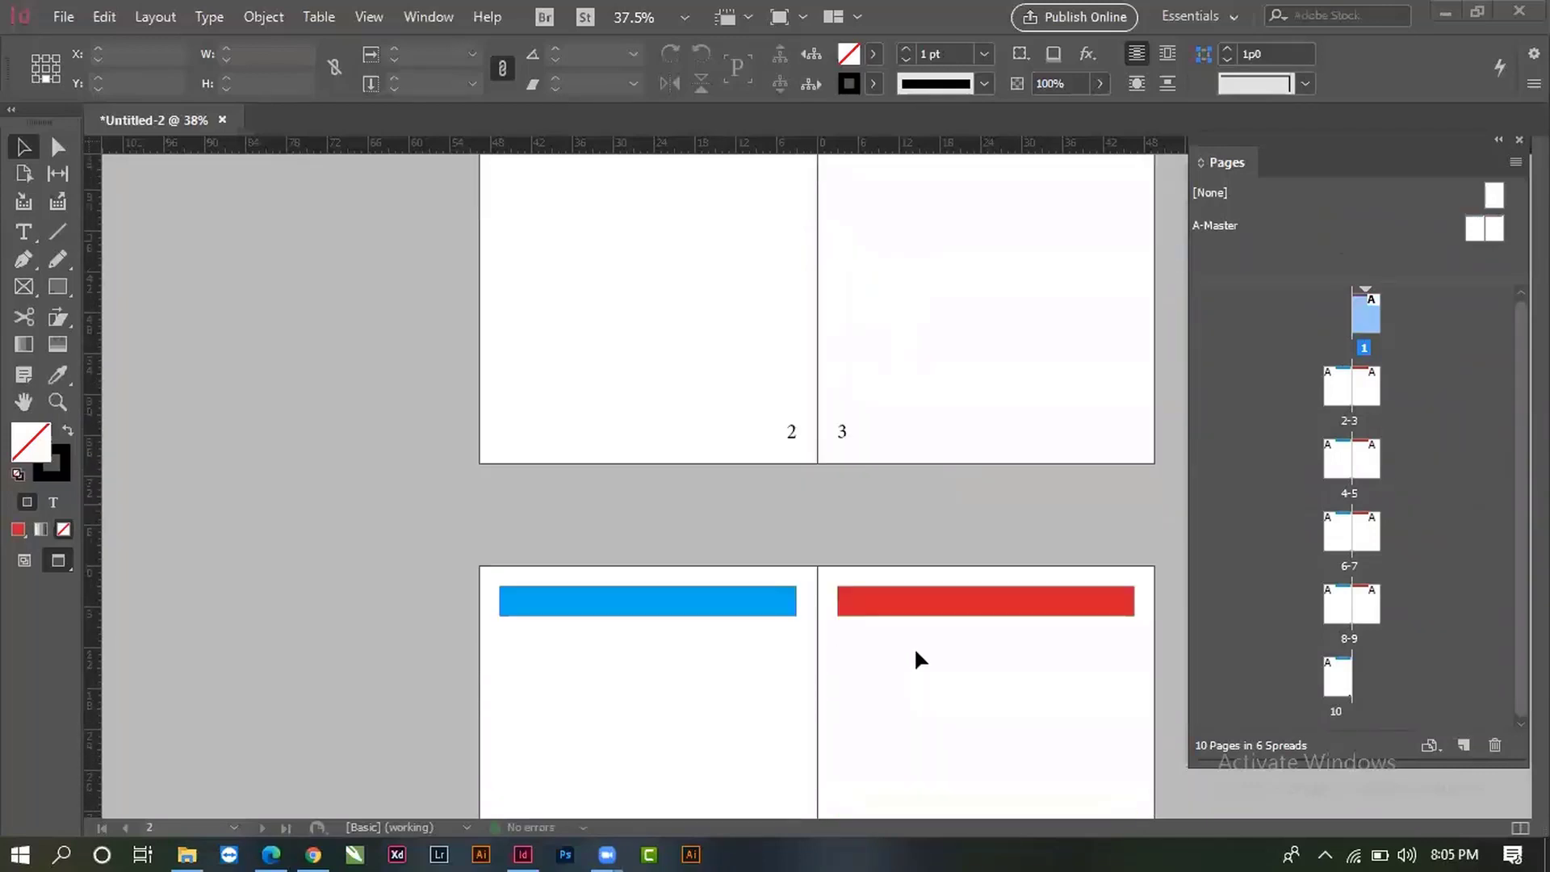
pyautogui.scroll(10, 914, 647)
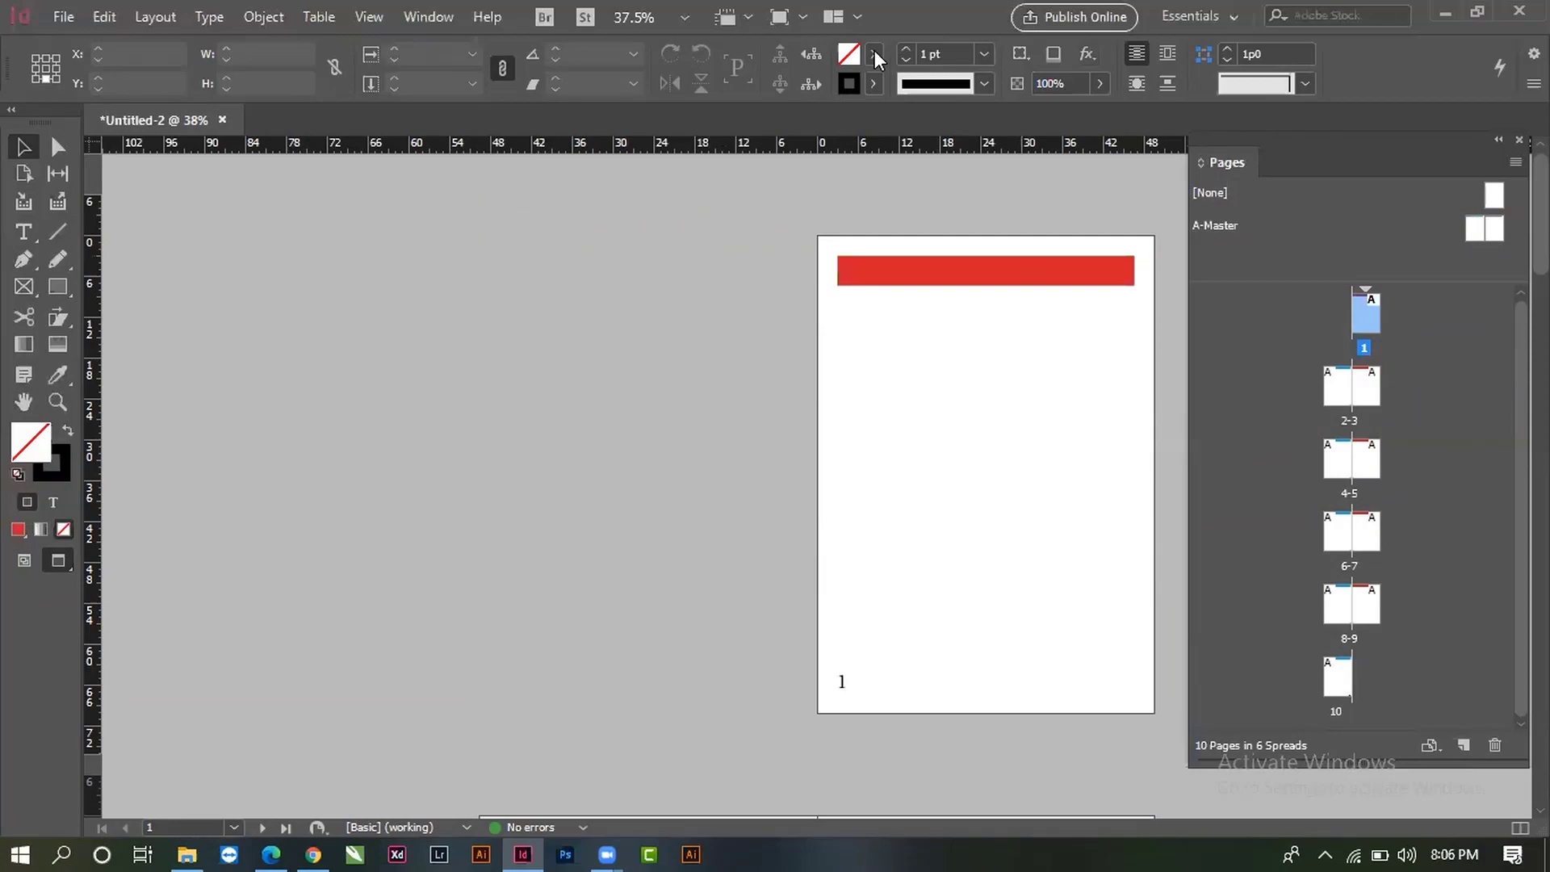